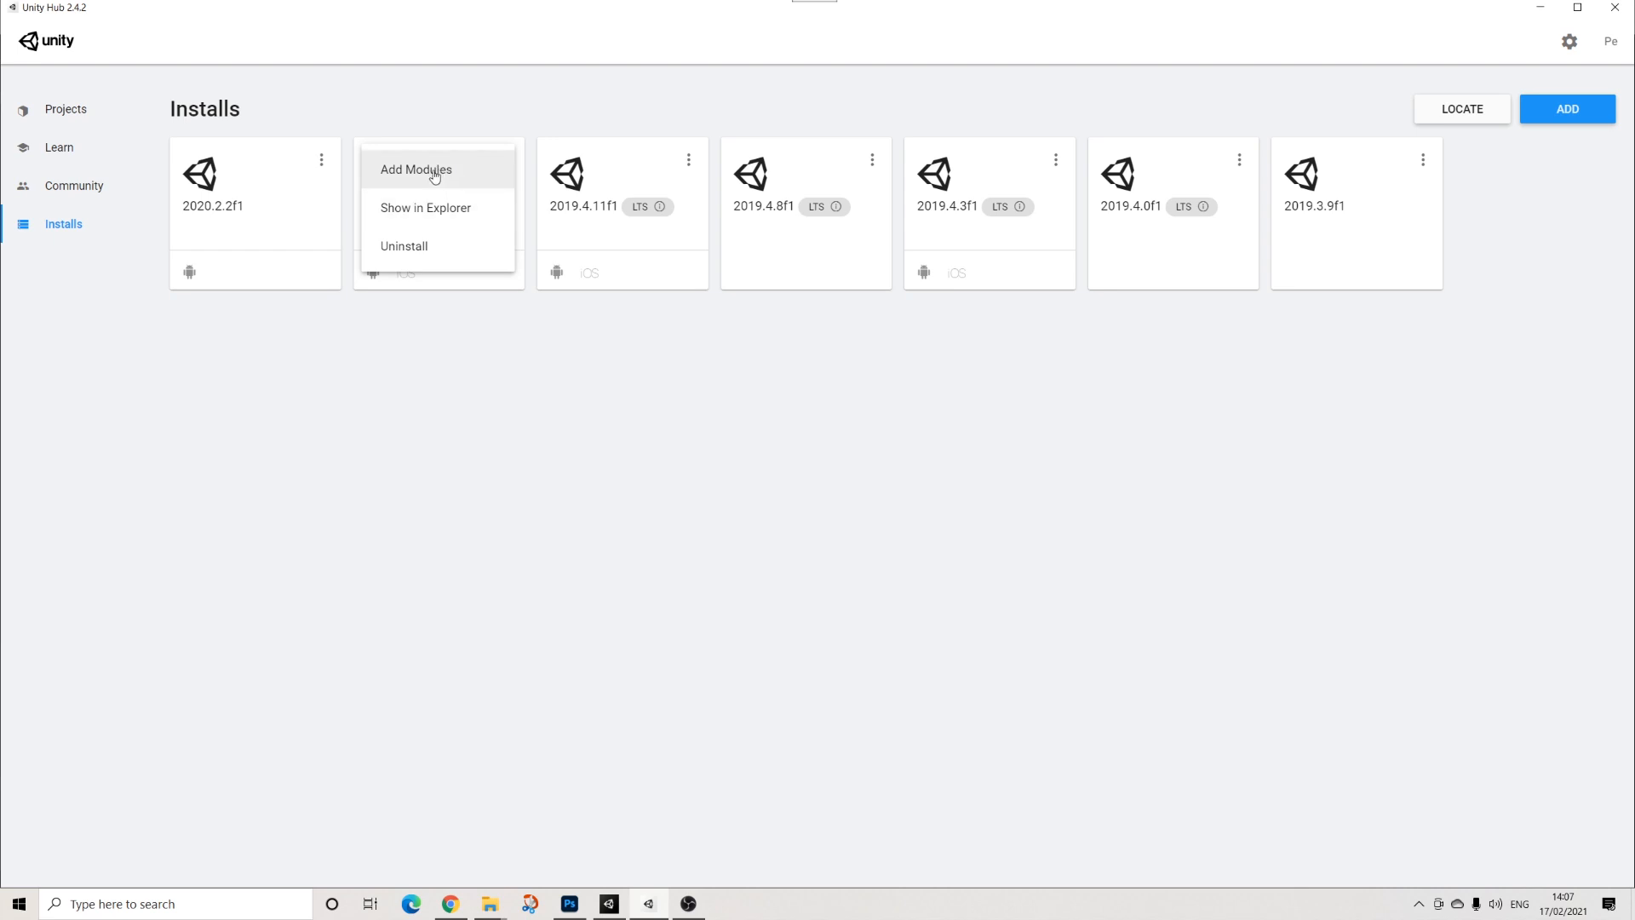
Step: Check which platform build support modules are installed for Unity 2019.4.16f1, without adding any
click(434, 176)
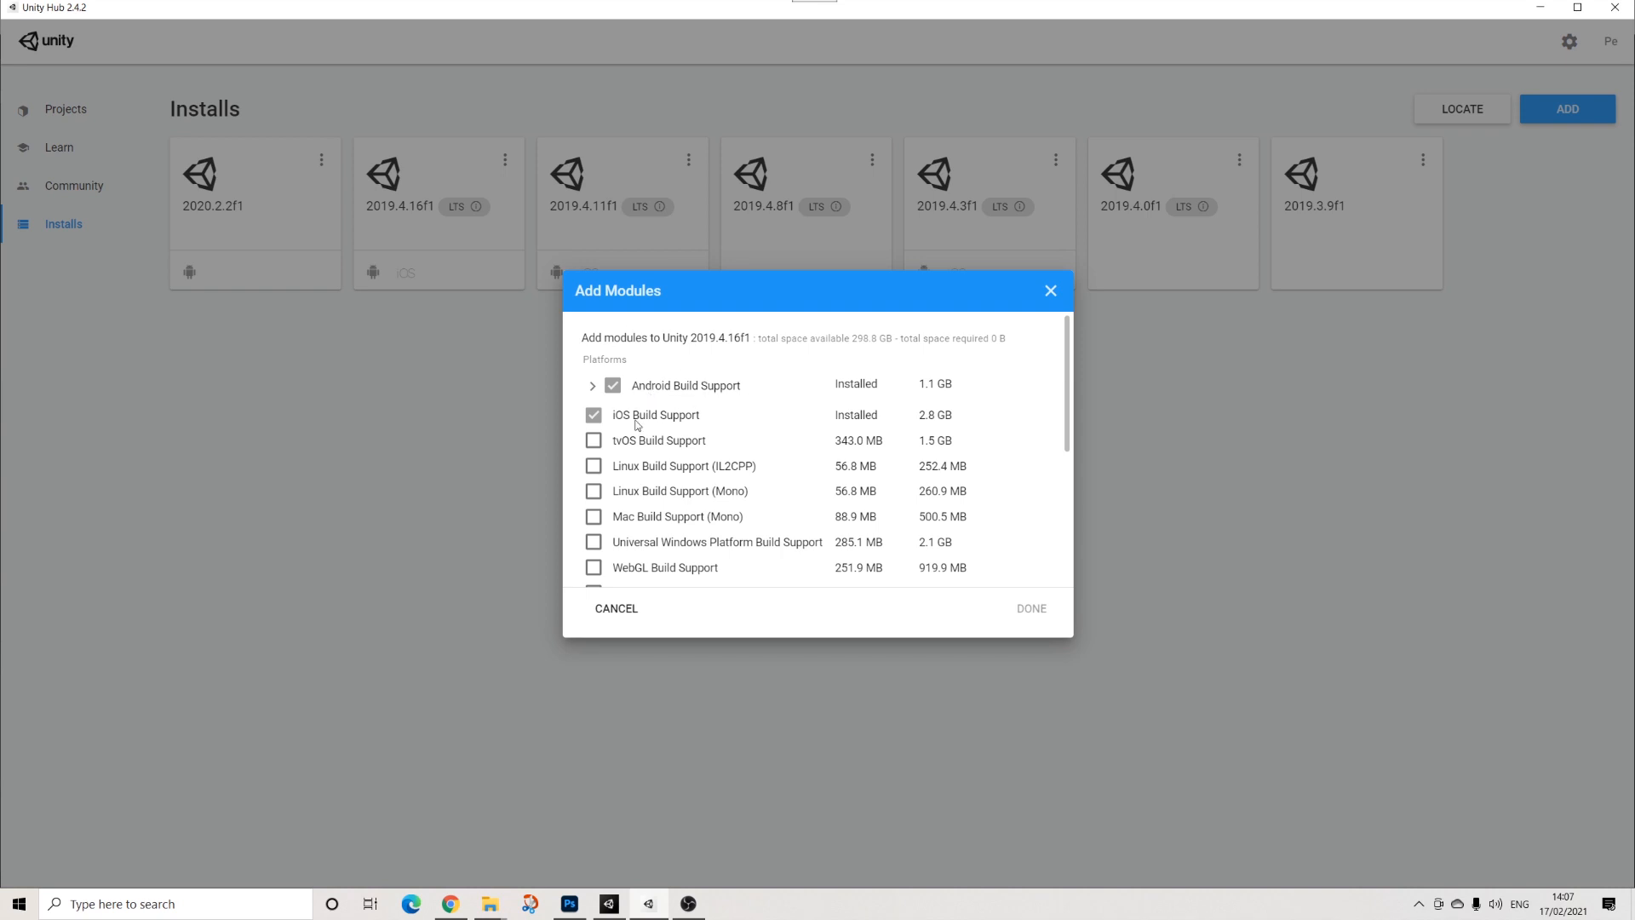
click(1049, 292)
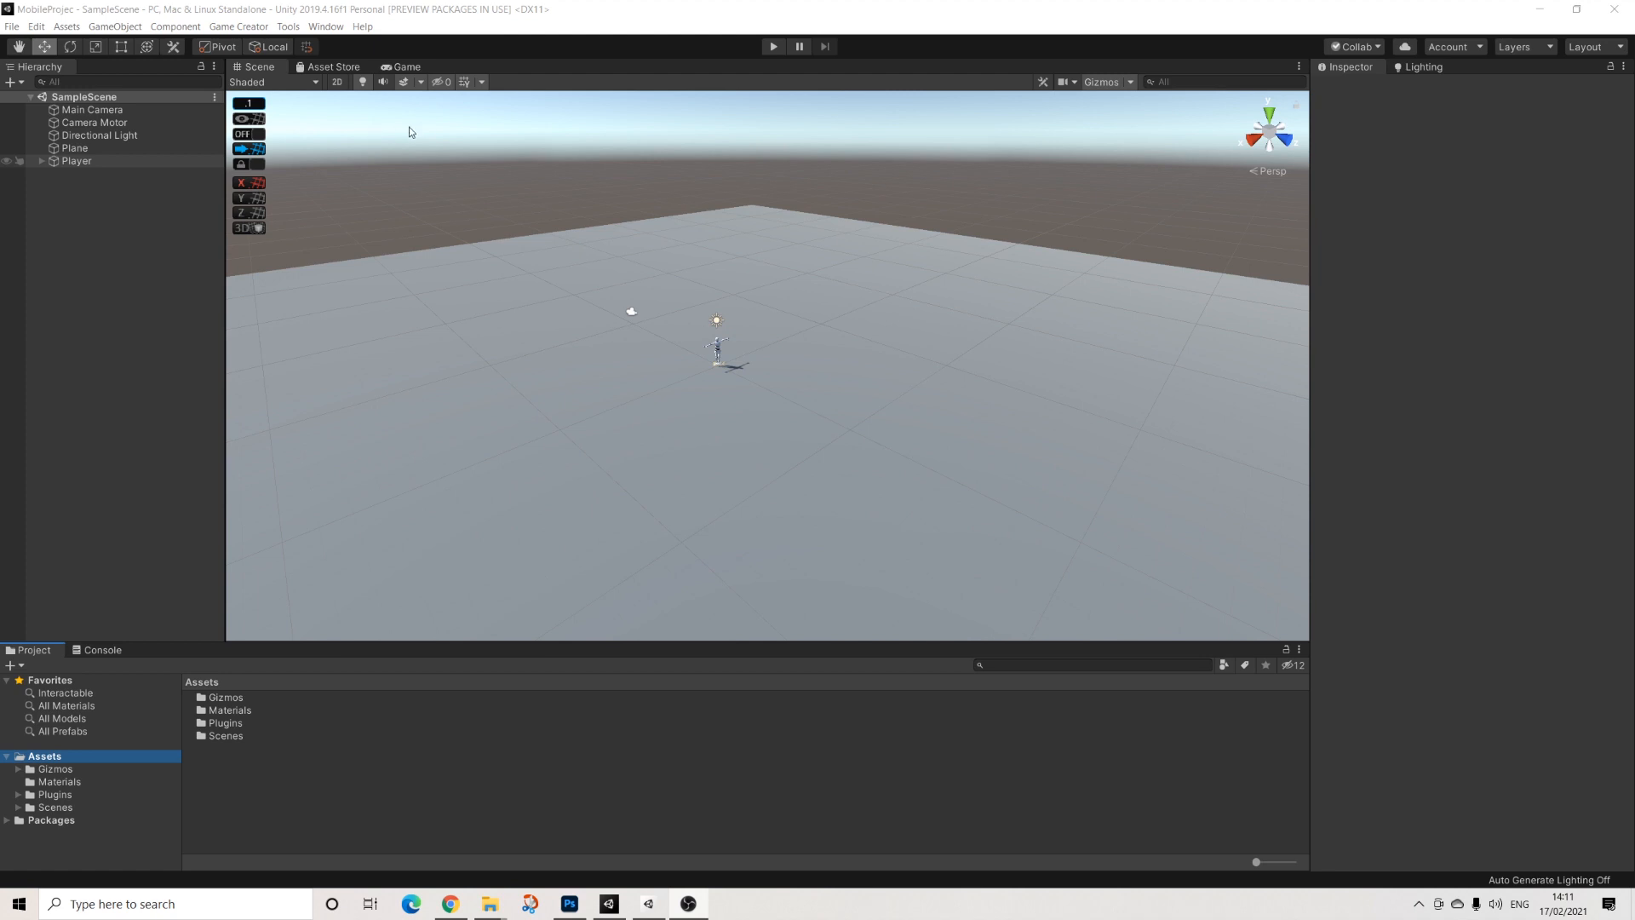
click(14, 28)
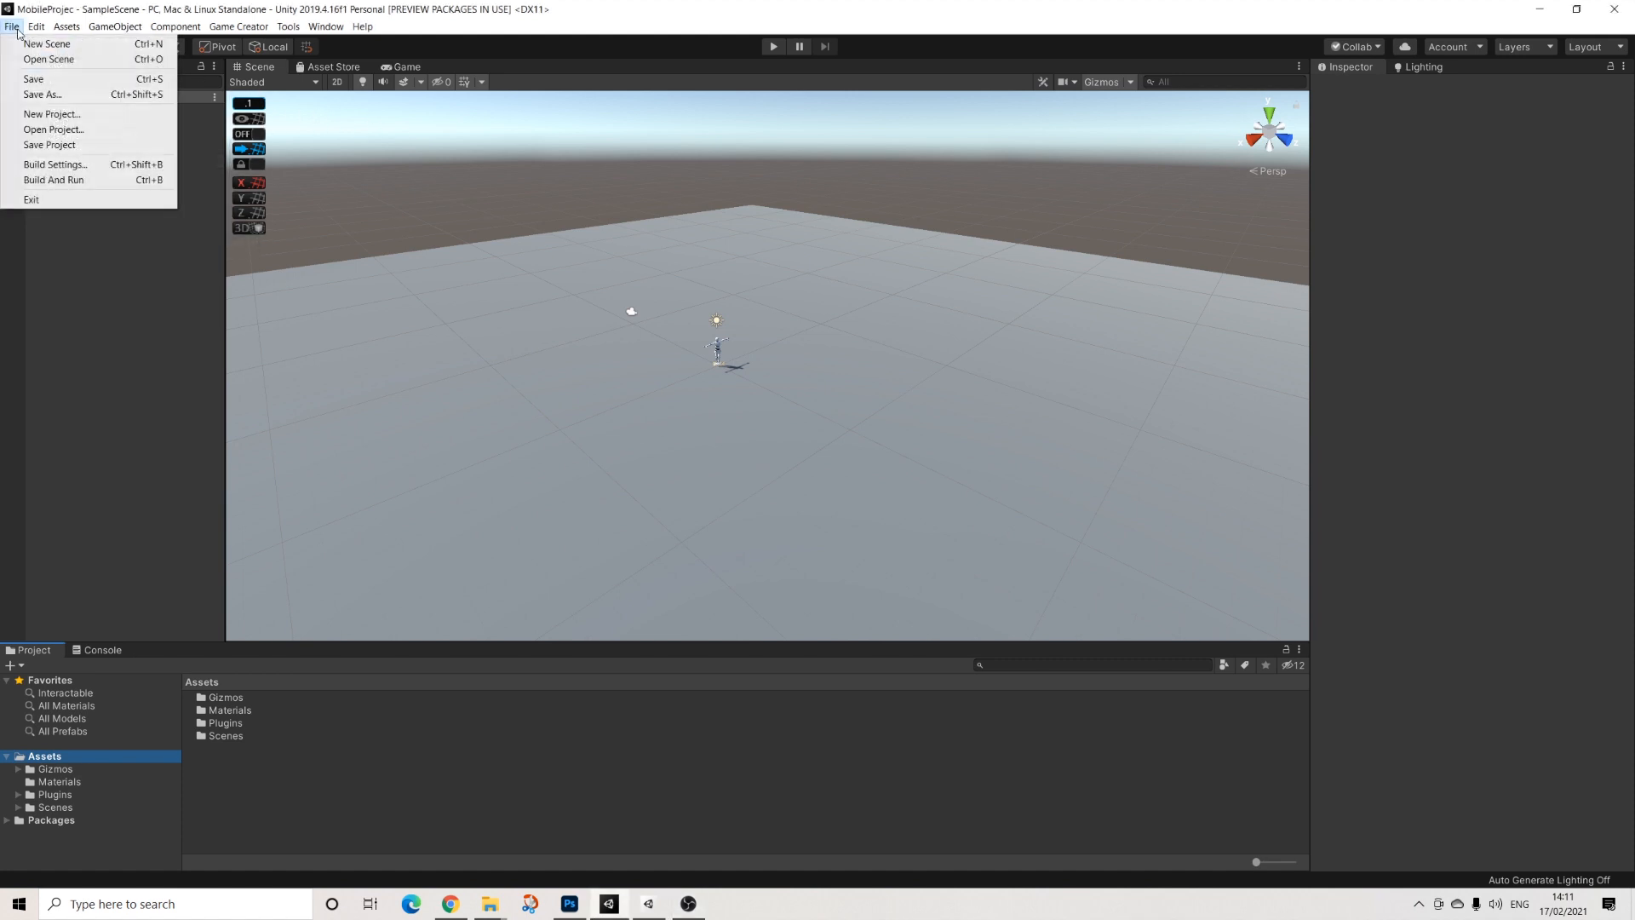
click(72, 171)
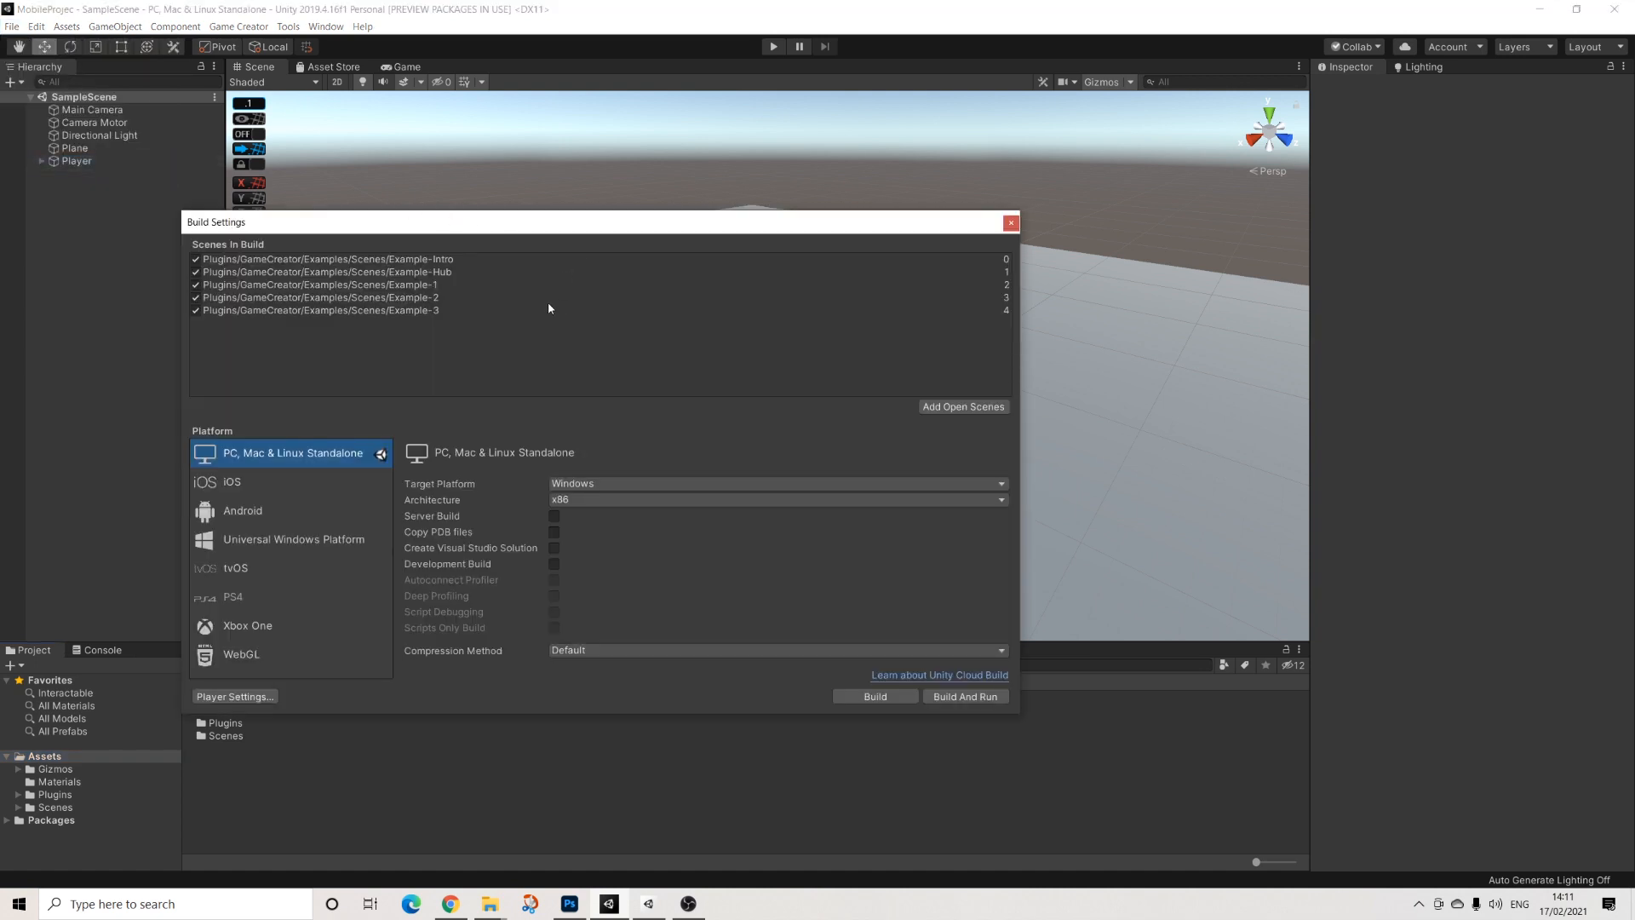
click(1011, 223)
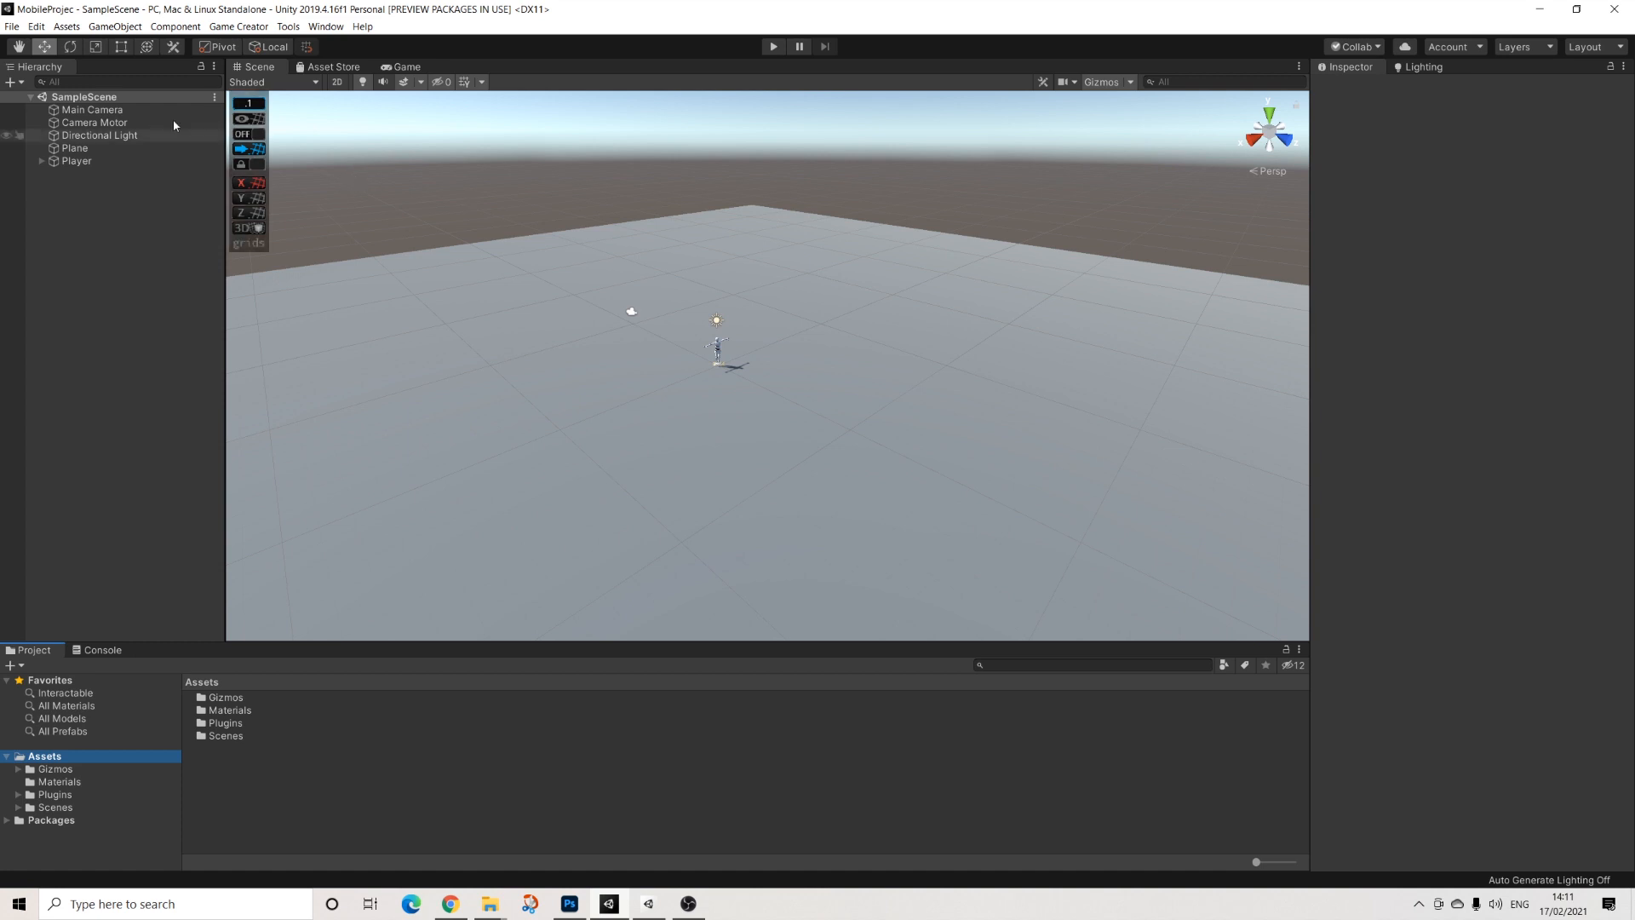
Step: Switch the project's build platform from PC, Mac & Linux Standalone to Android
click(11, 28)
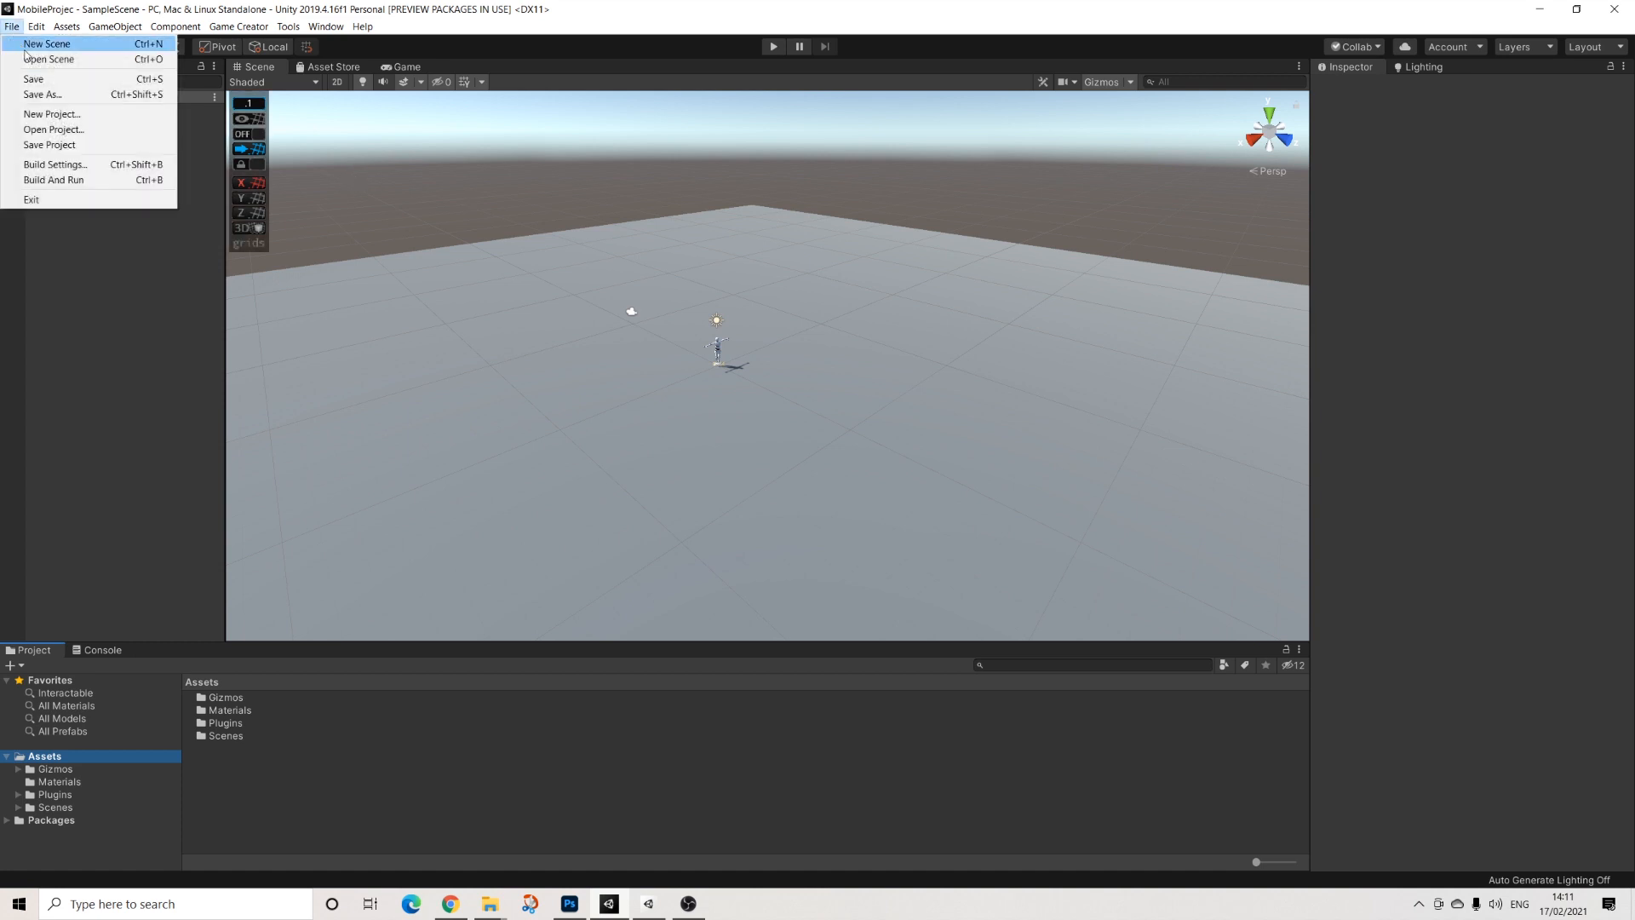
click(55, 165)
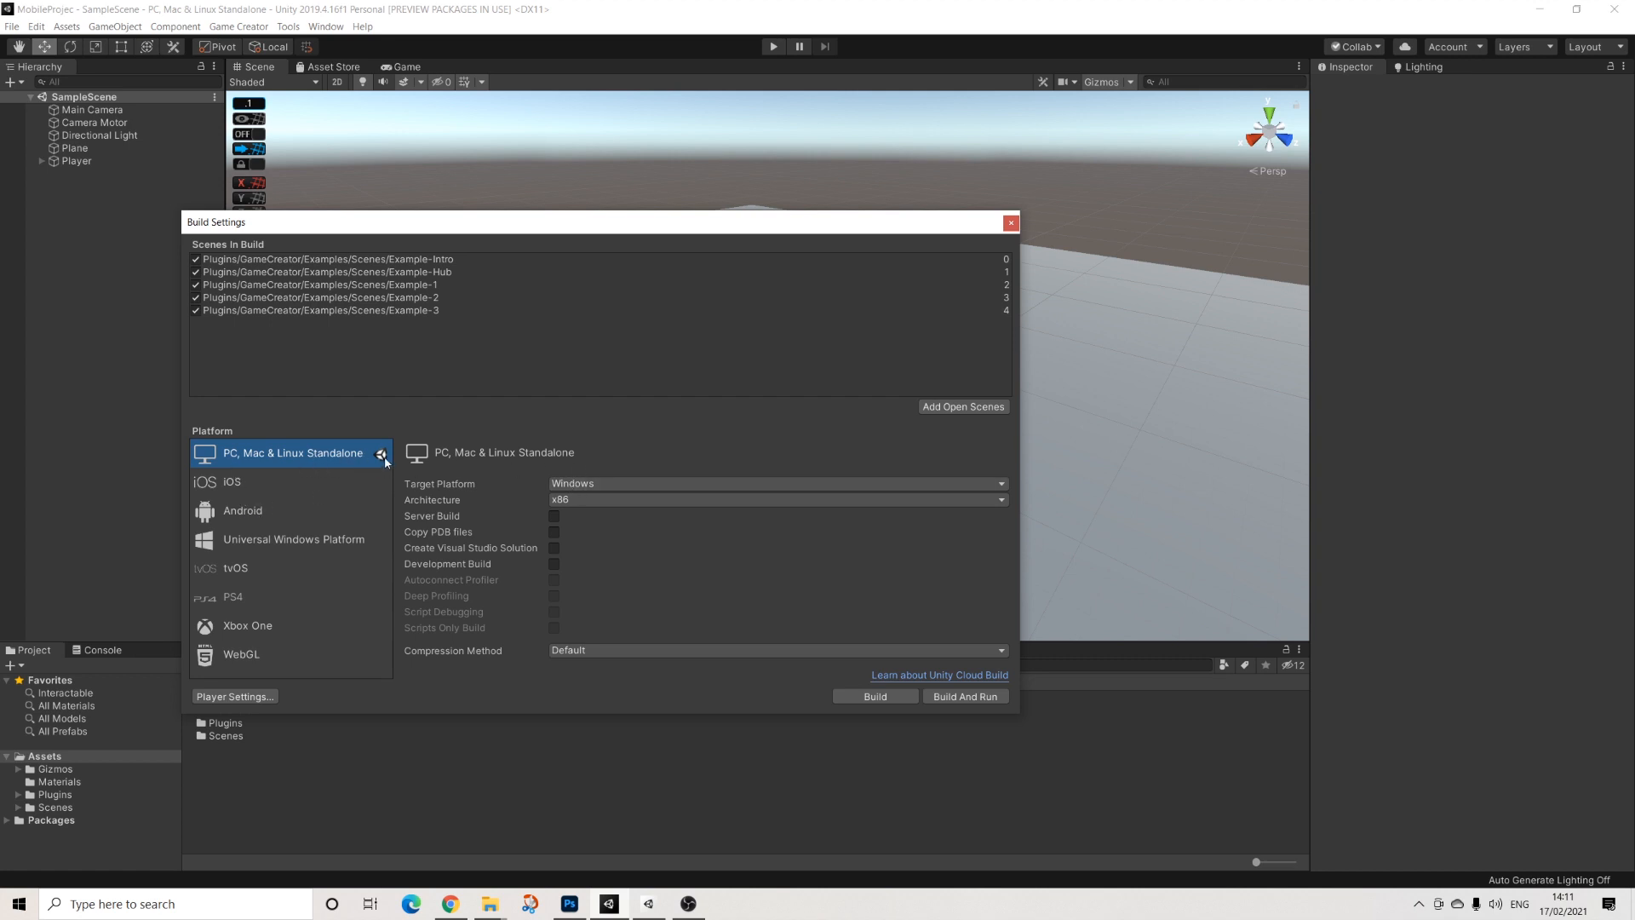
click(265, 511)
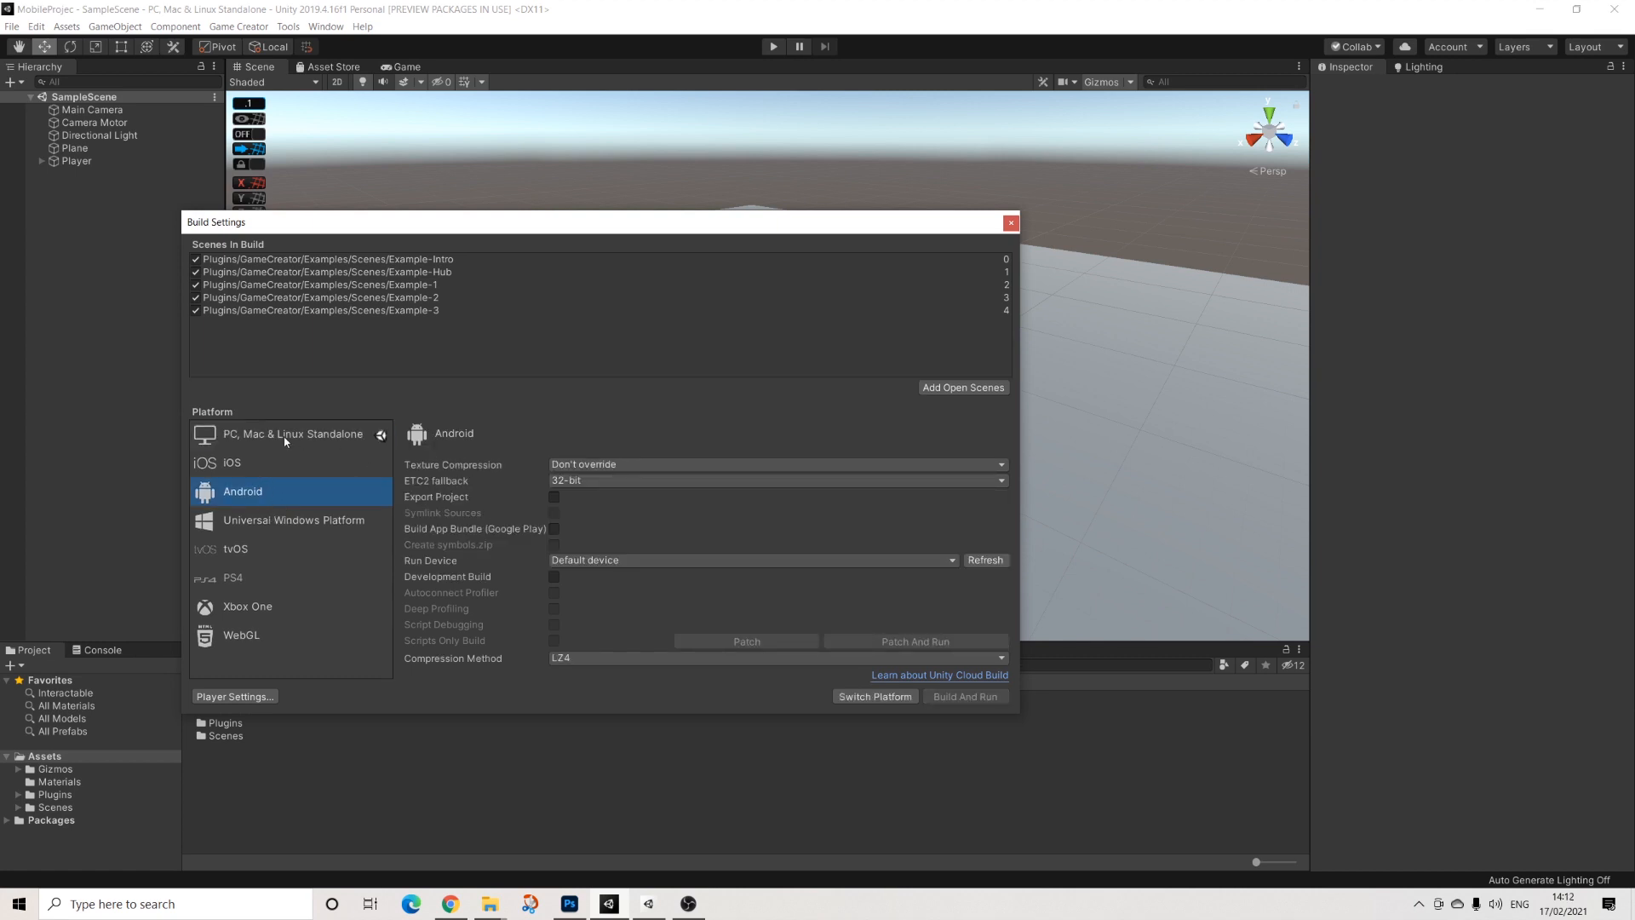
click(877, 697)
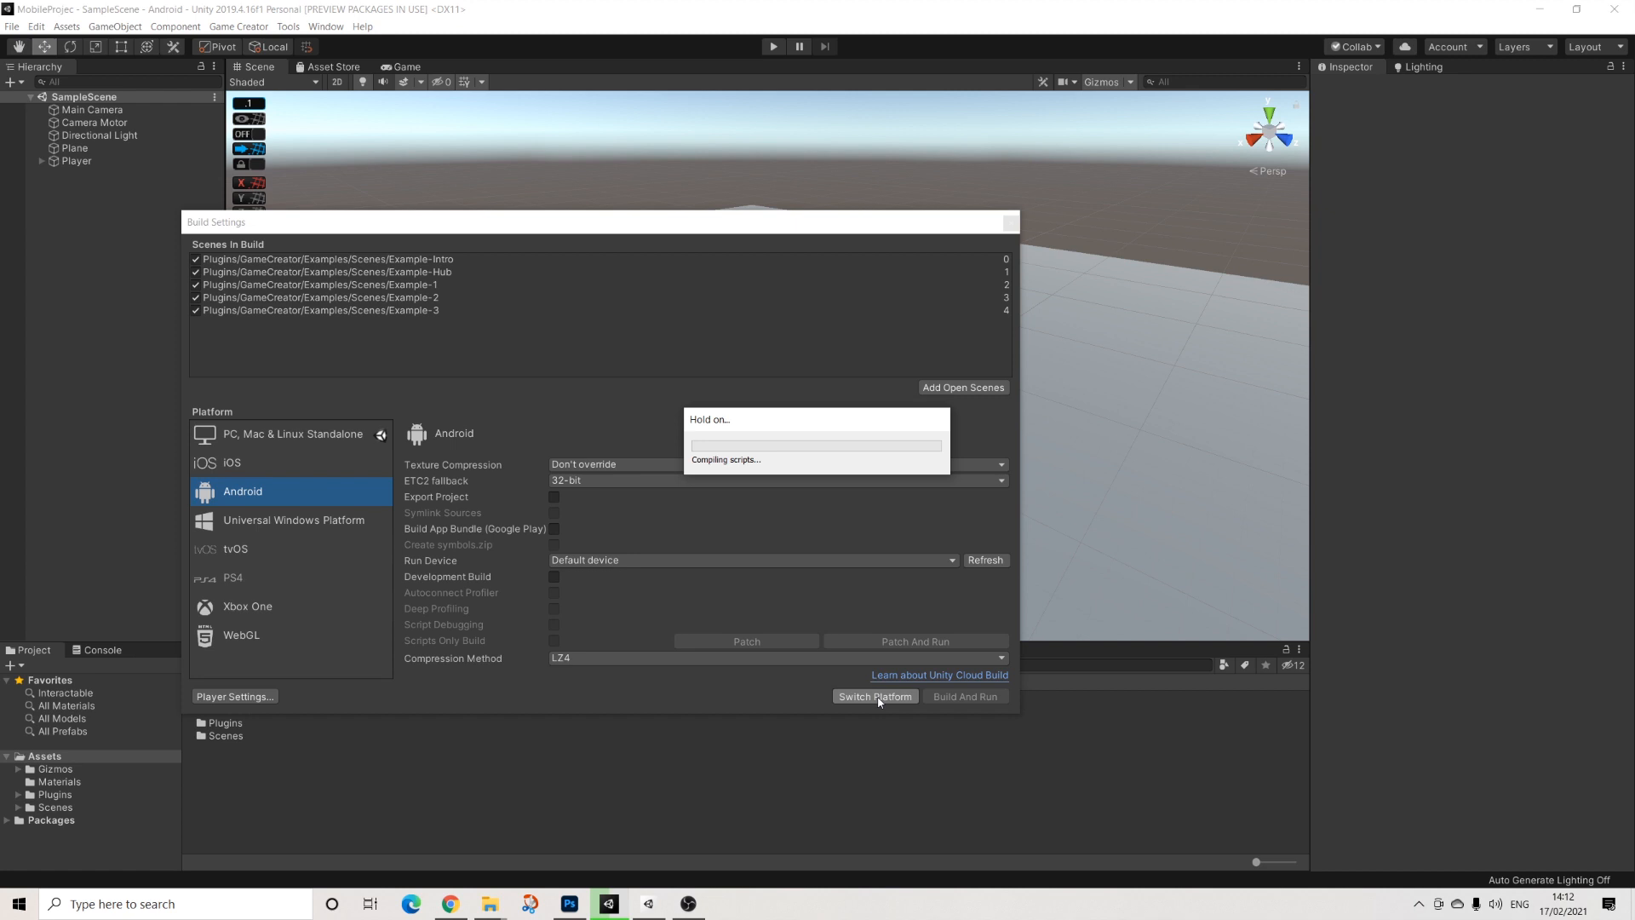
click(879, 698)
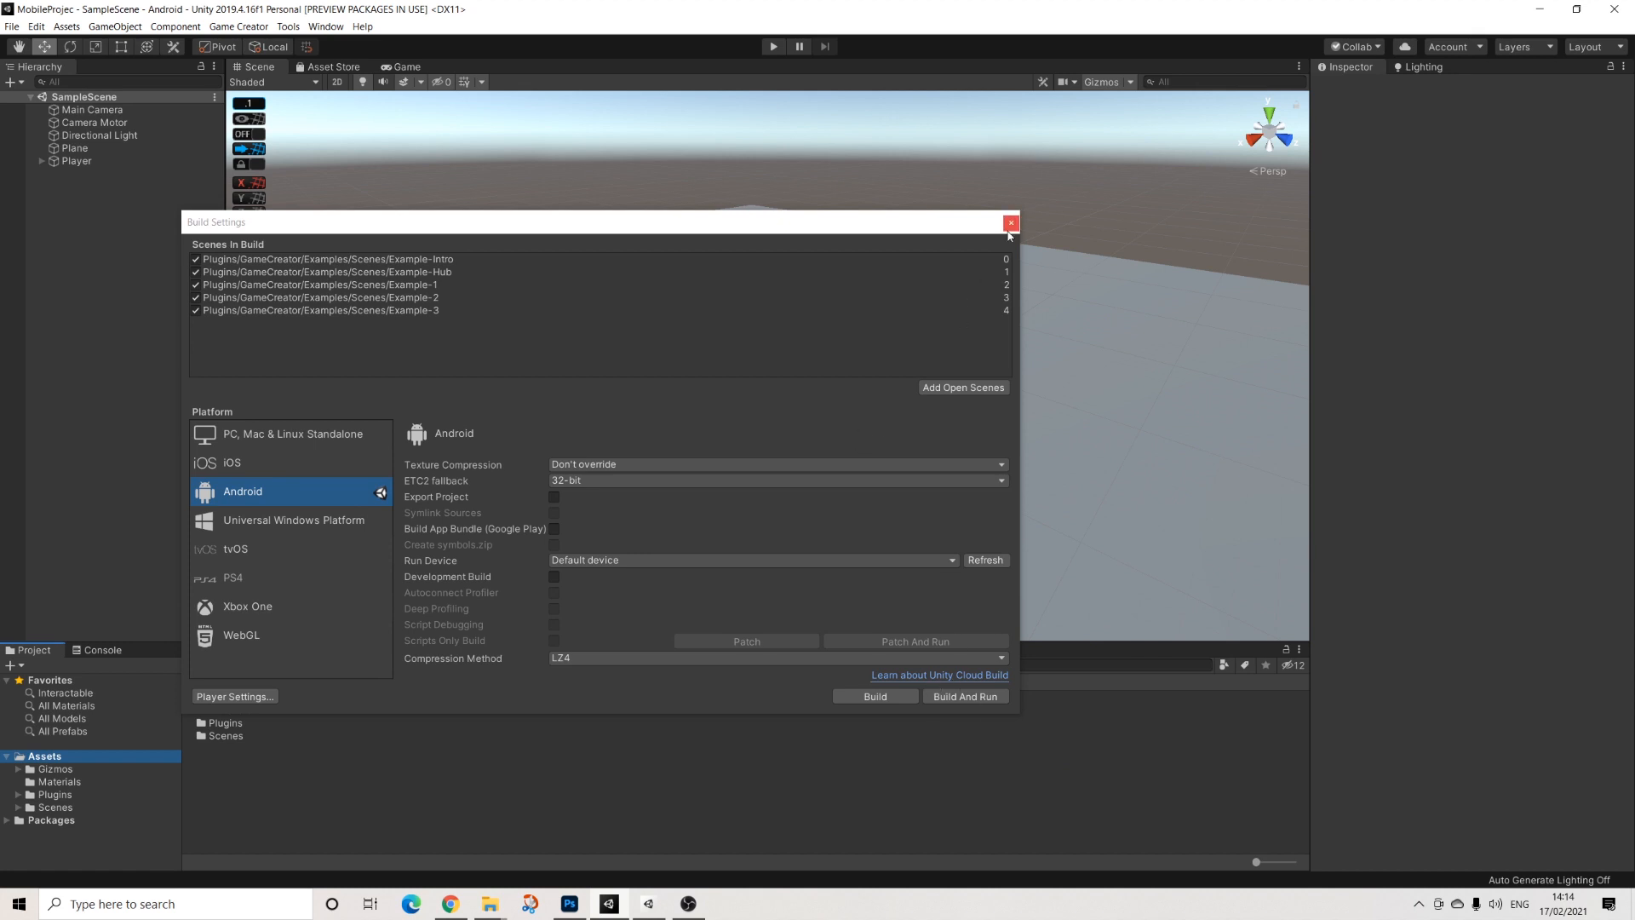
Step: Open the project's player settings and look through the desktop and iOS settings, returning to the Android ones
click(245, 696)
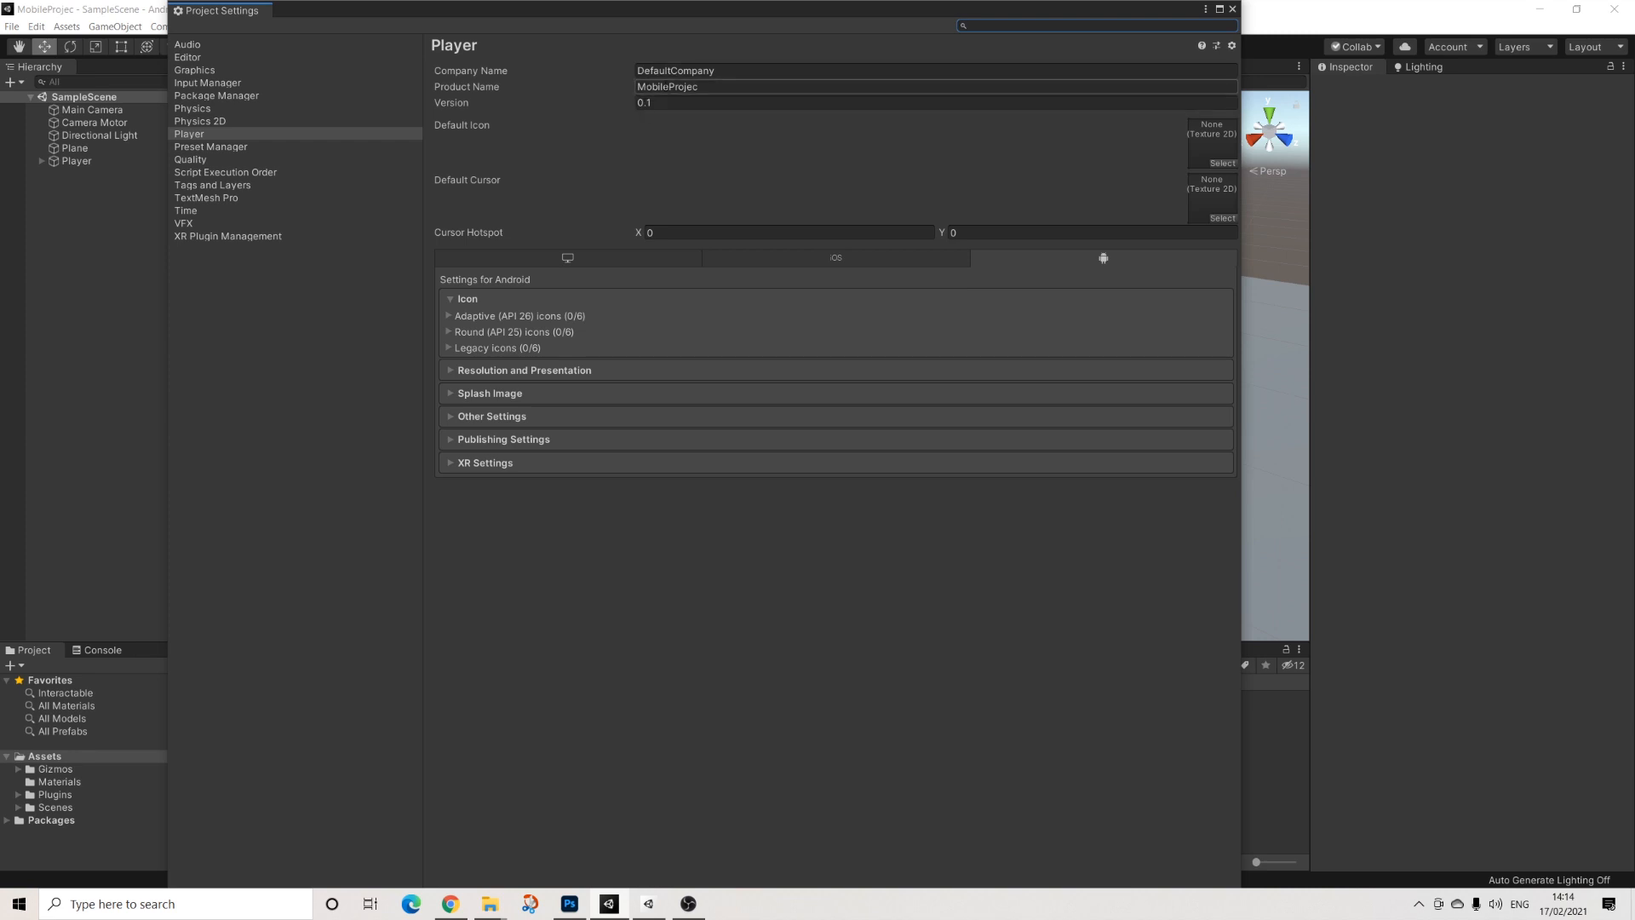
click(569, 257)
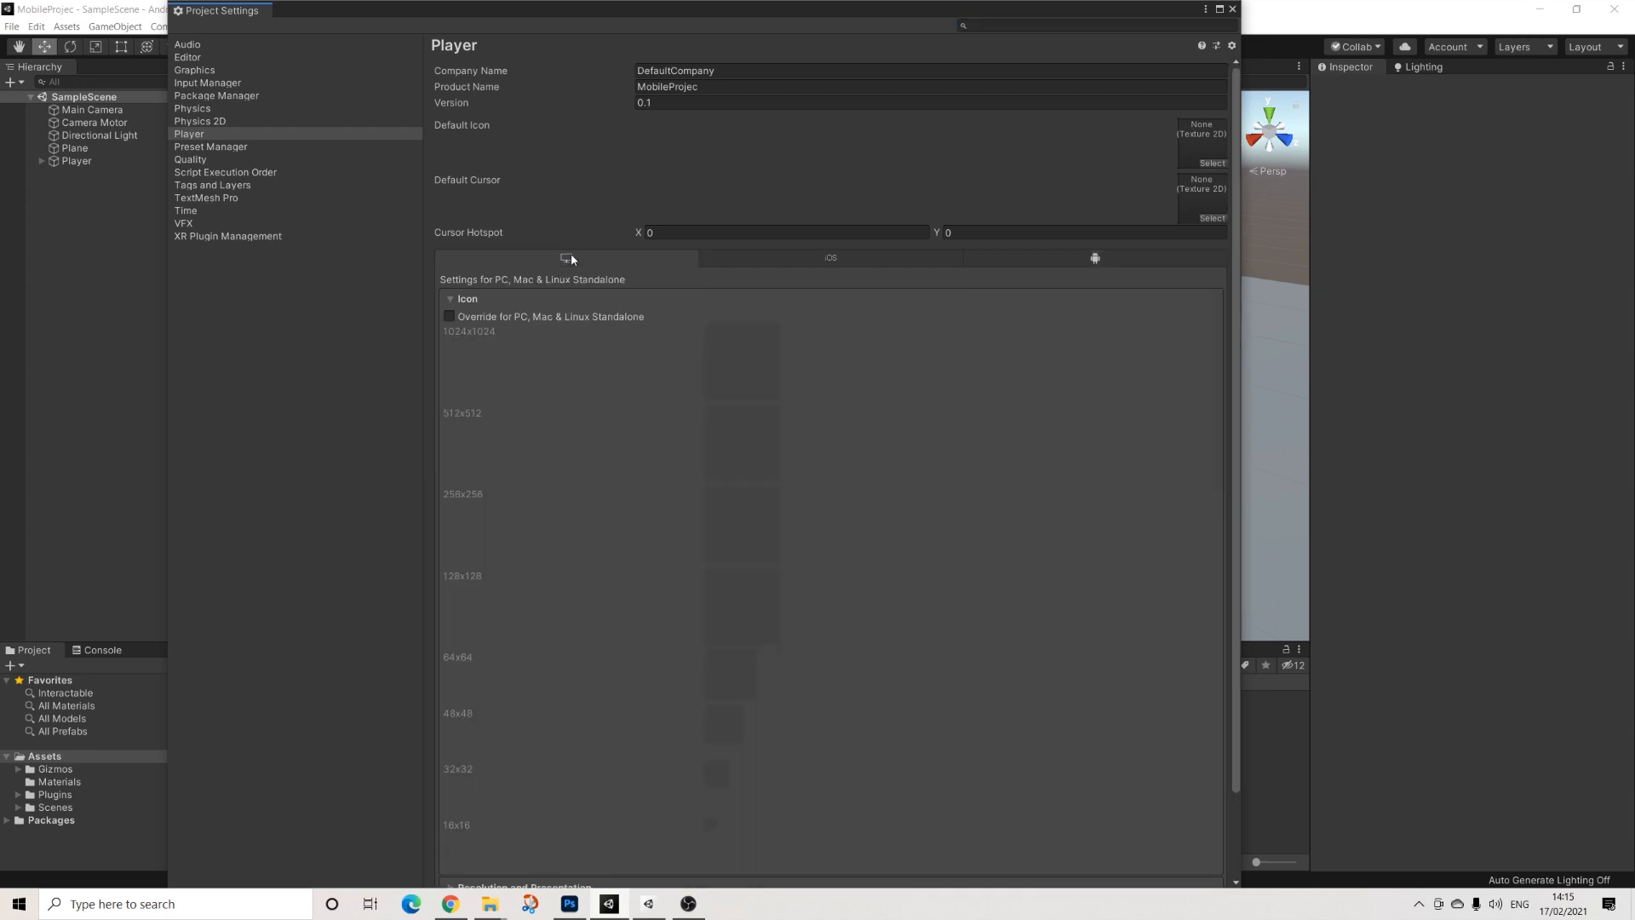
click(785, 263)
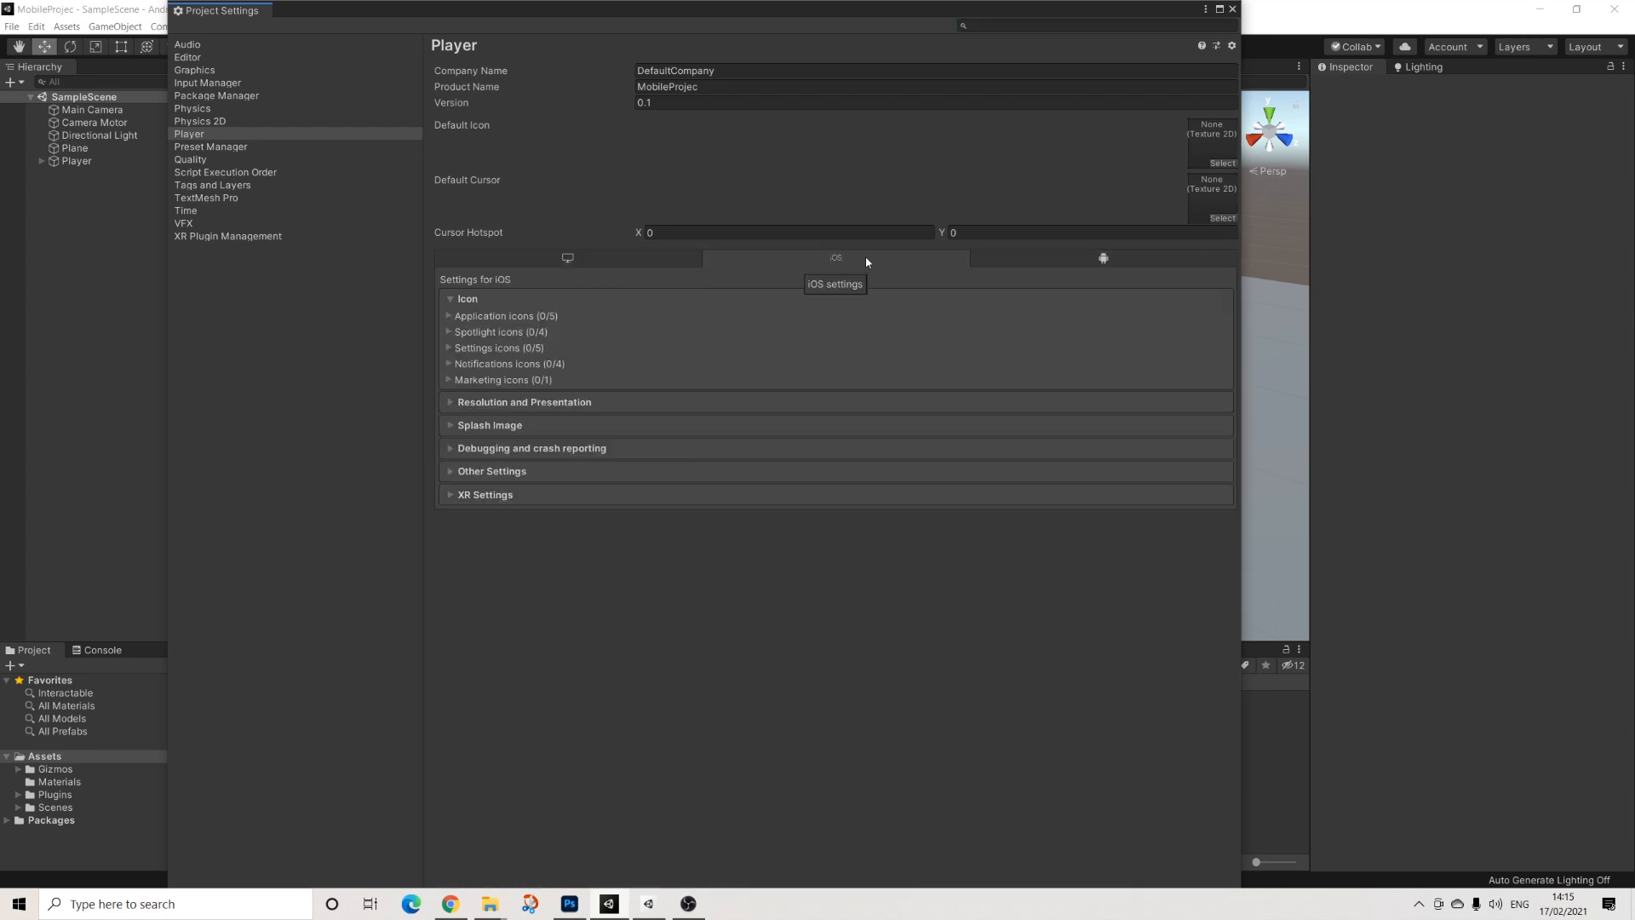
click(1023, 262)
click(923, 252)
click(1030, 253)
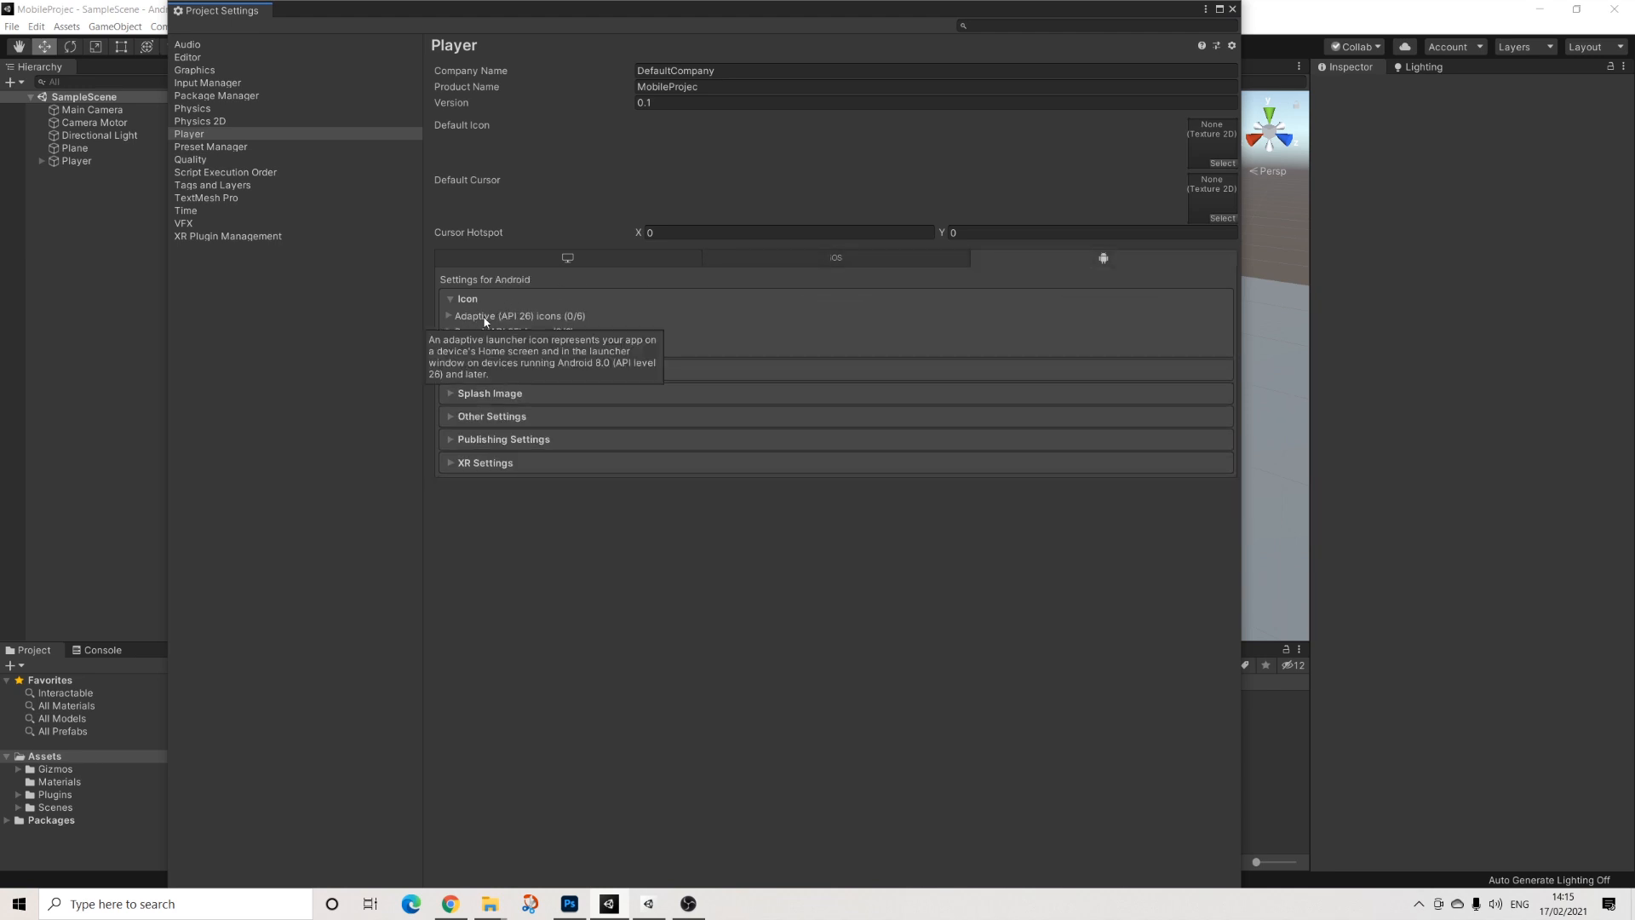
Step: Examine the Android icon slots for adaptive (API 26) and round (API 25) icons and their required sizes
click(448, 315)
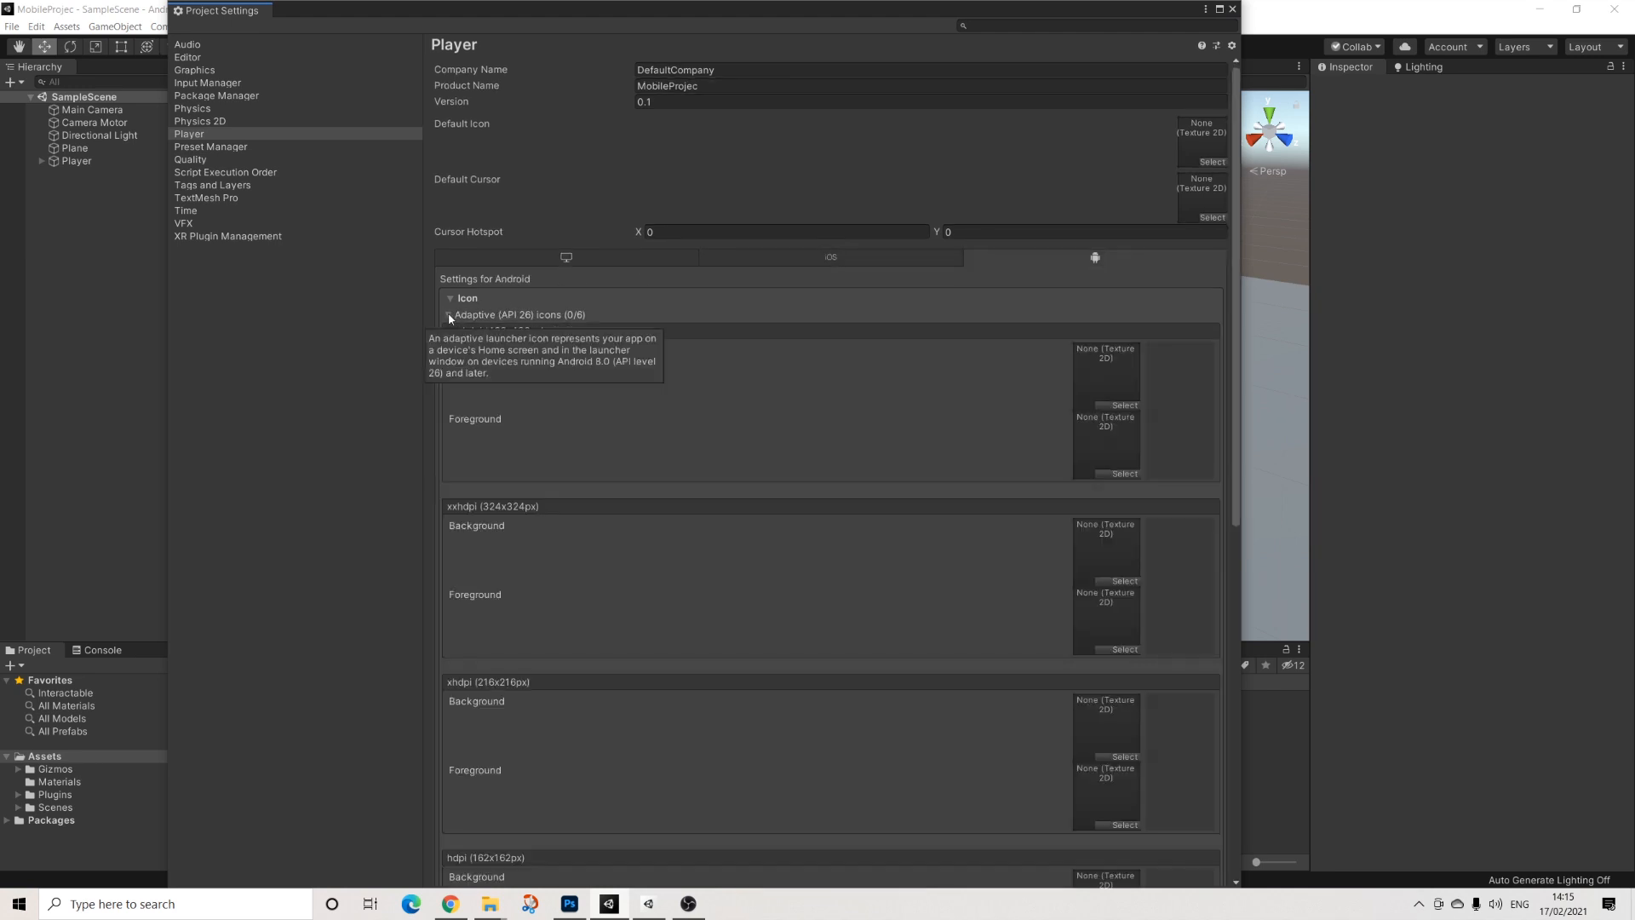
scroll(593, 325, down, 1)
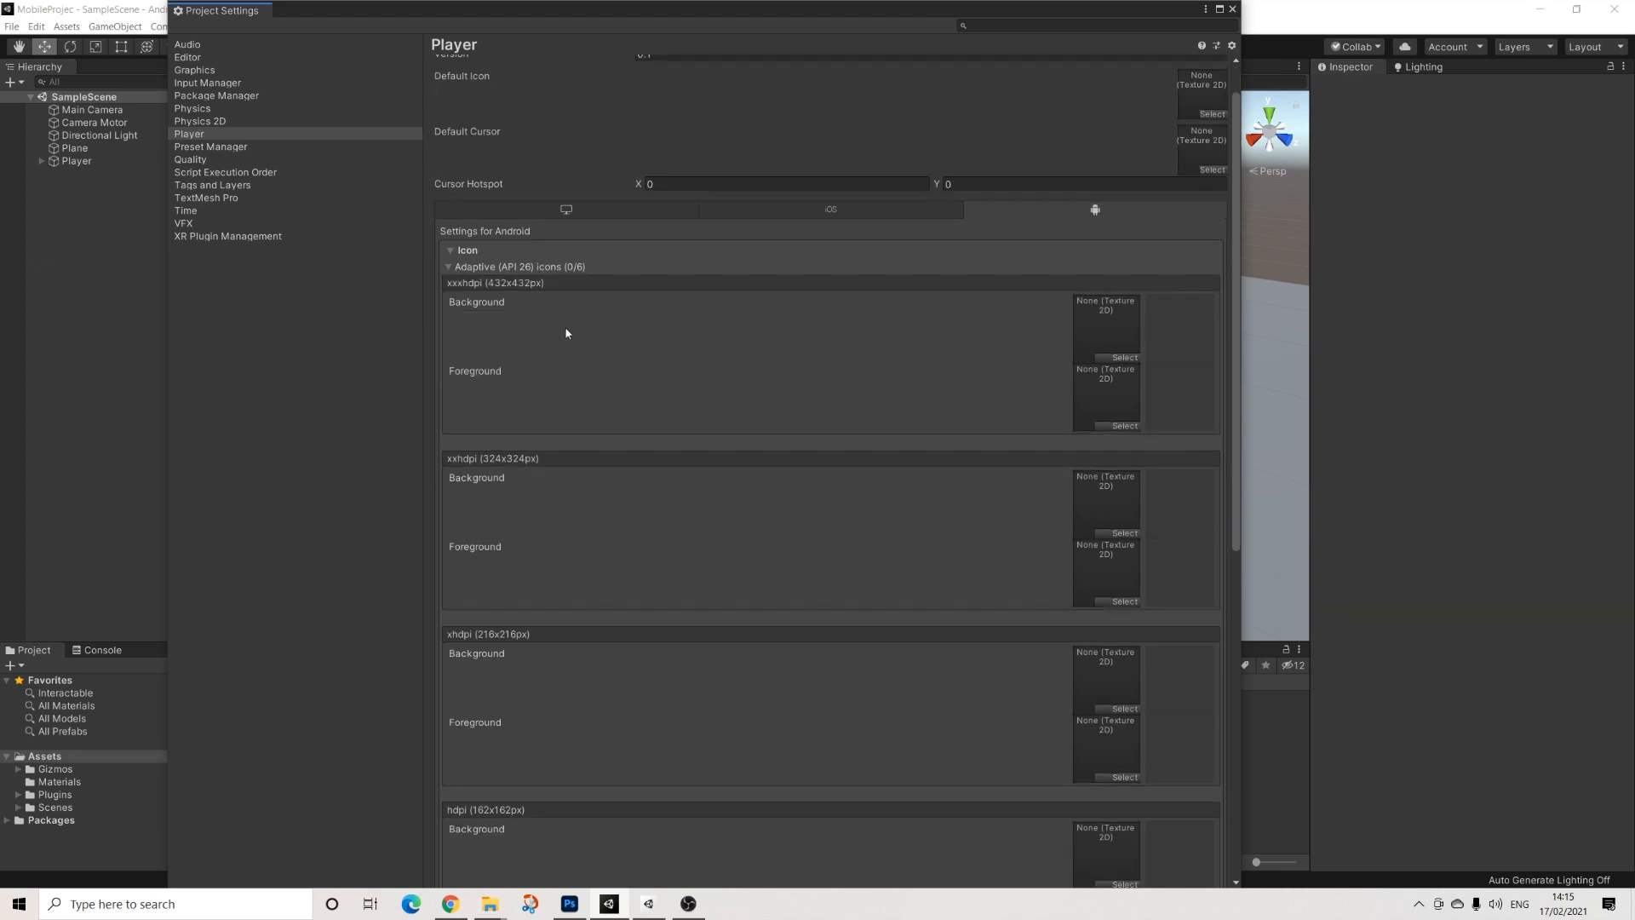
scroll(567, 332, down, 4)
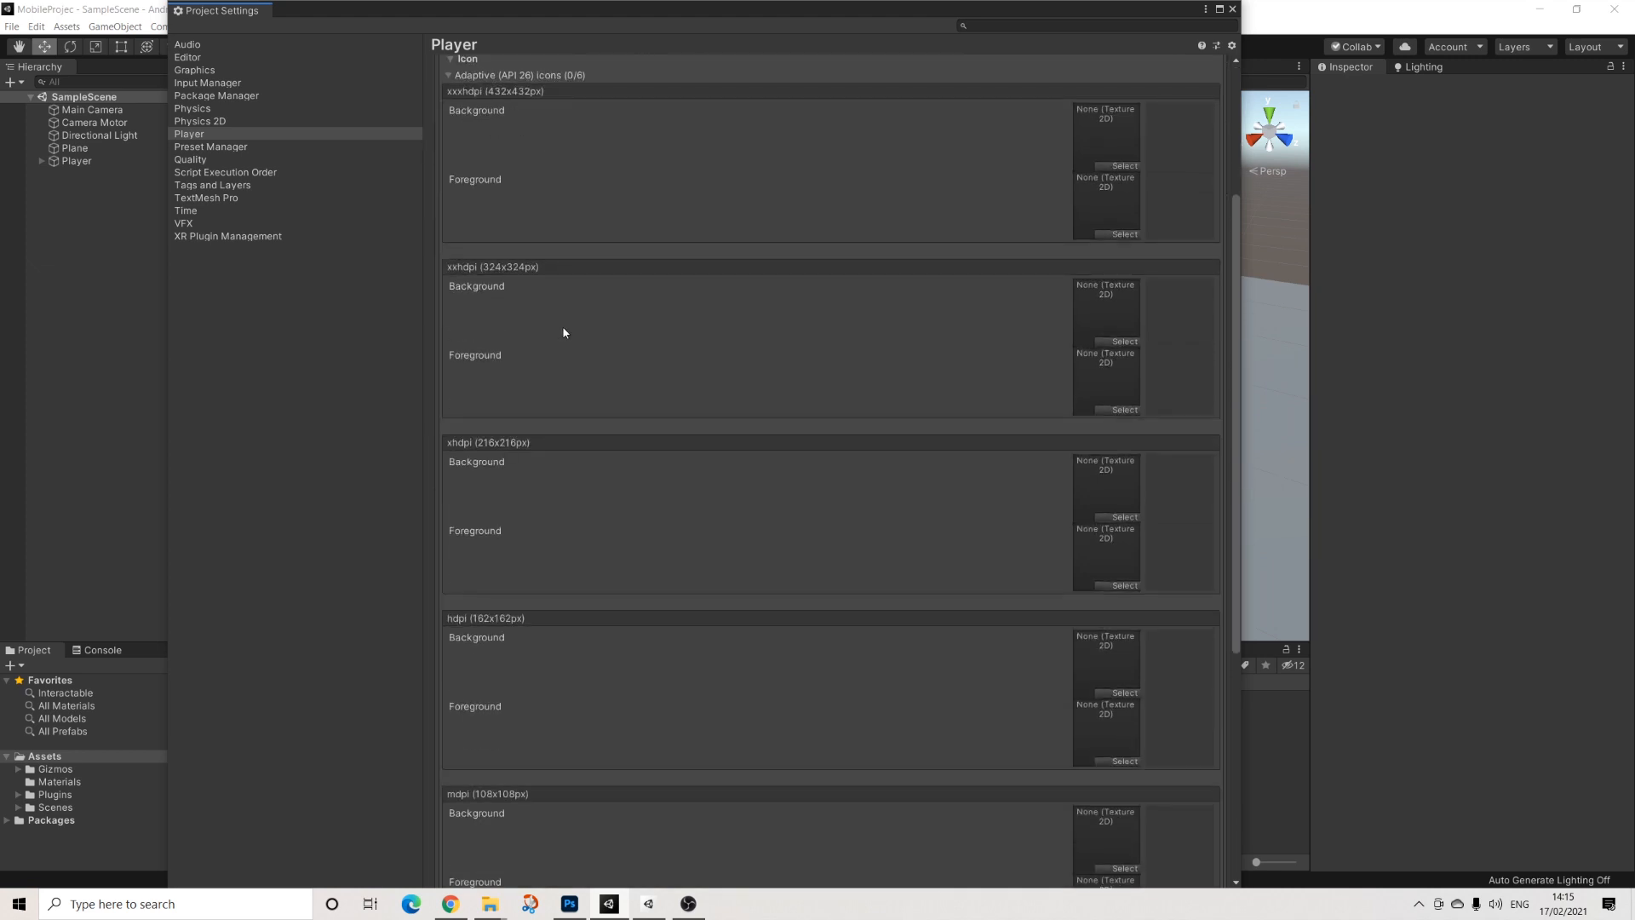
scroll(563, 332, up, 5)
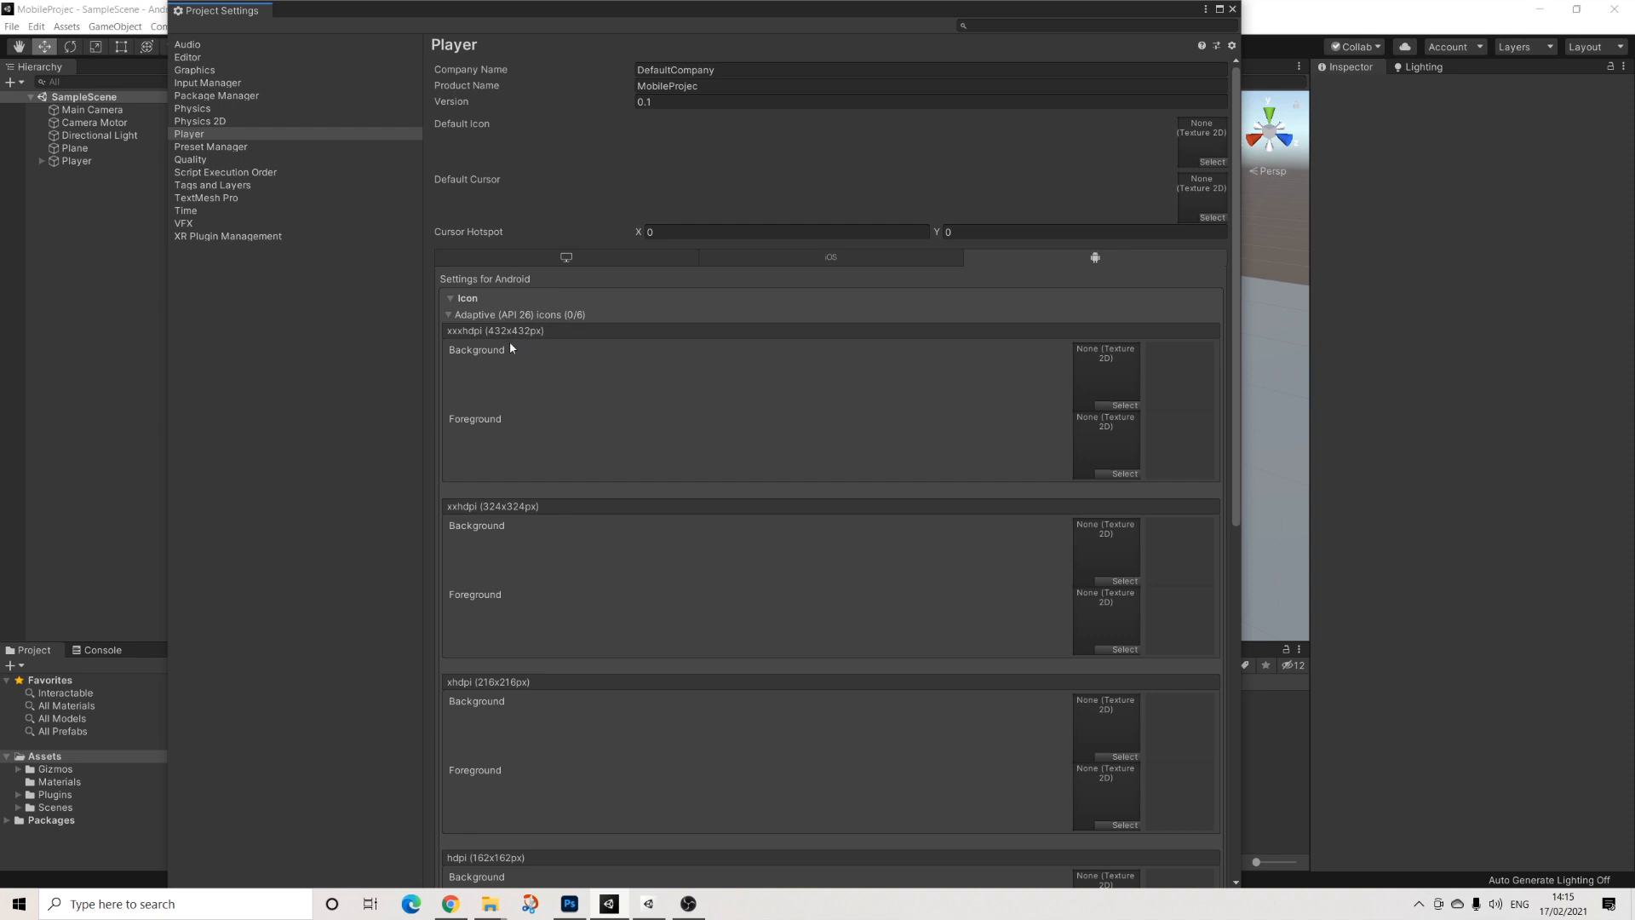
scroll(1091, 475, down, 6)
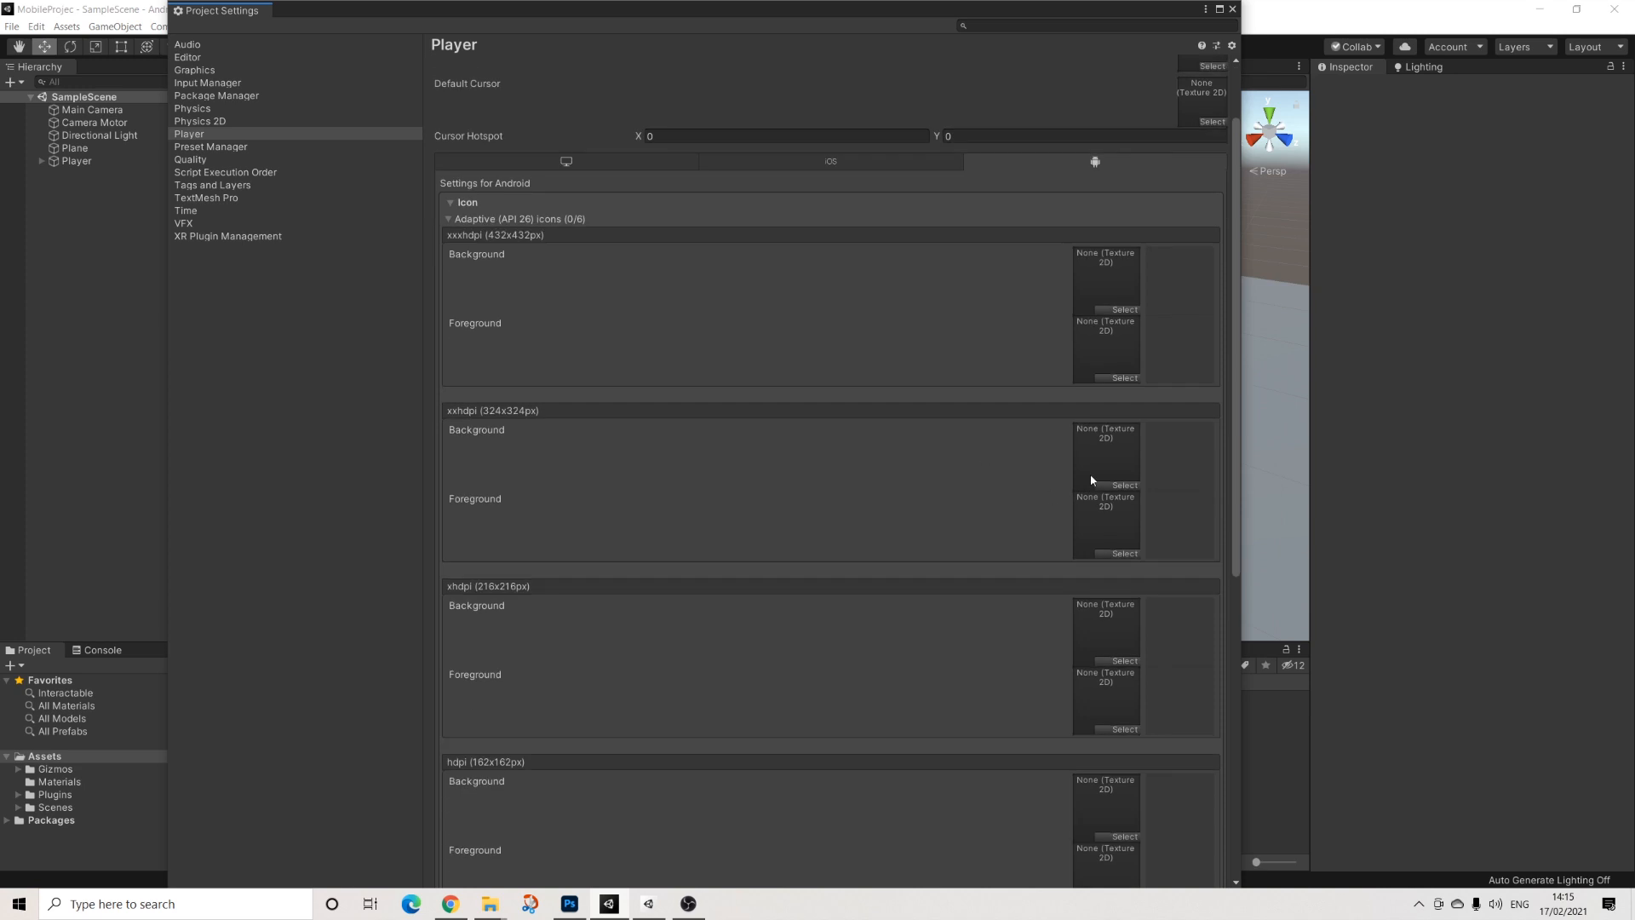
scroll(1129, 545, up, 6)
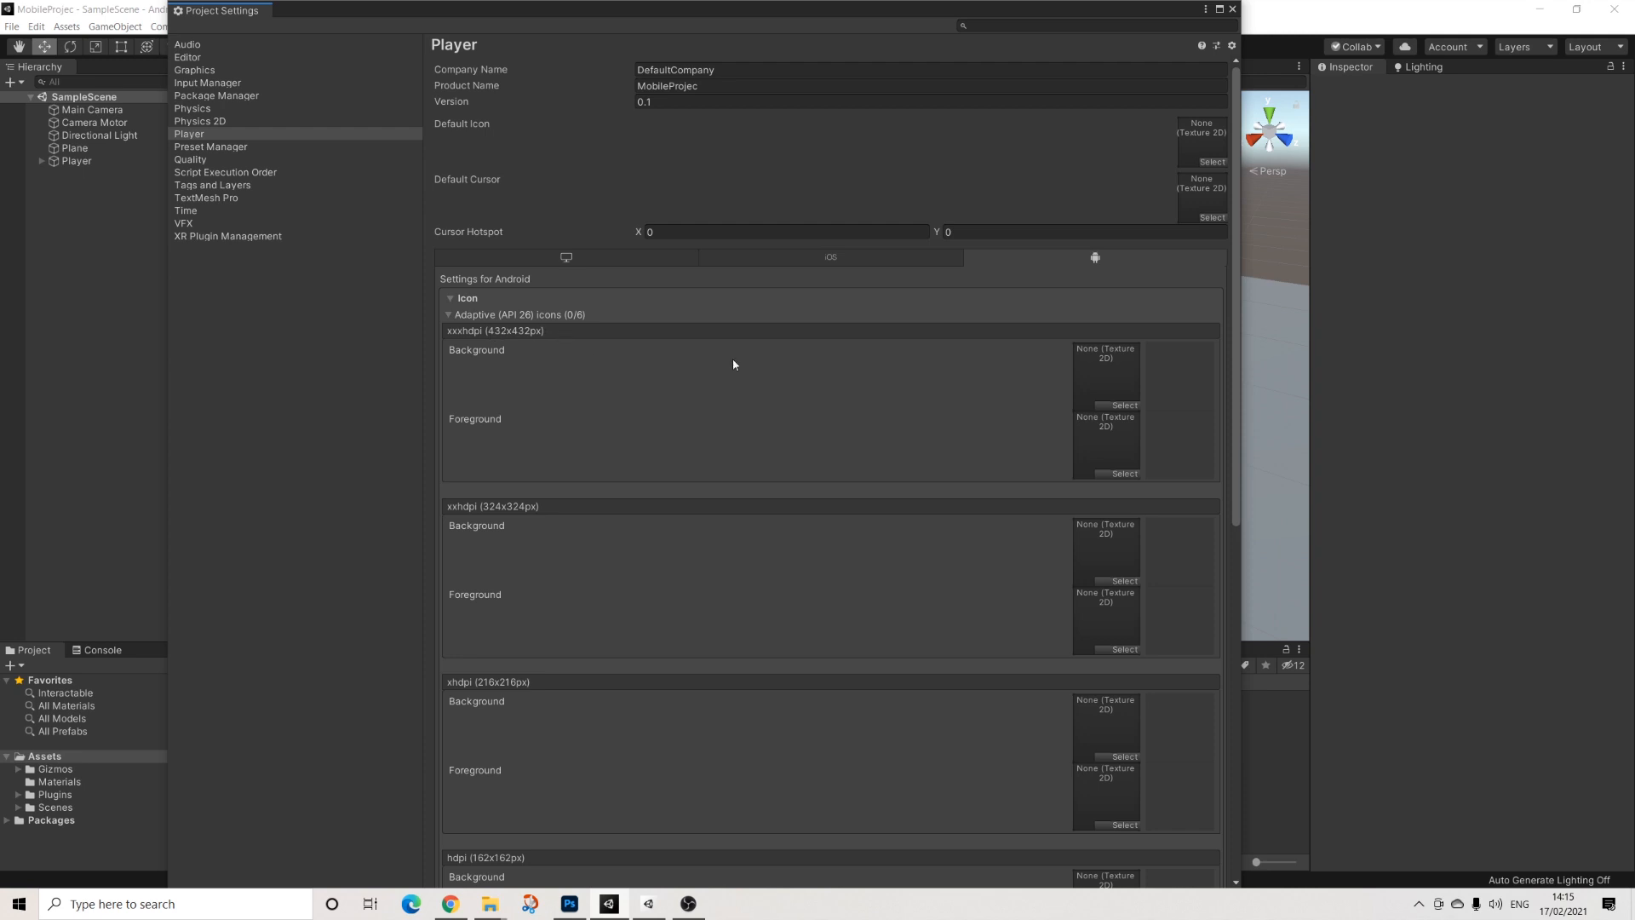
scroll(1098, 443, down, 12)
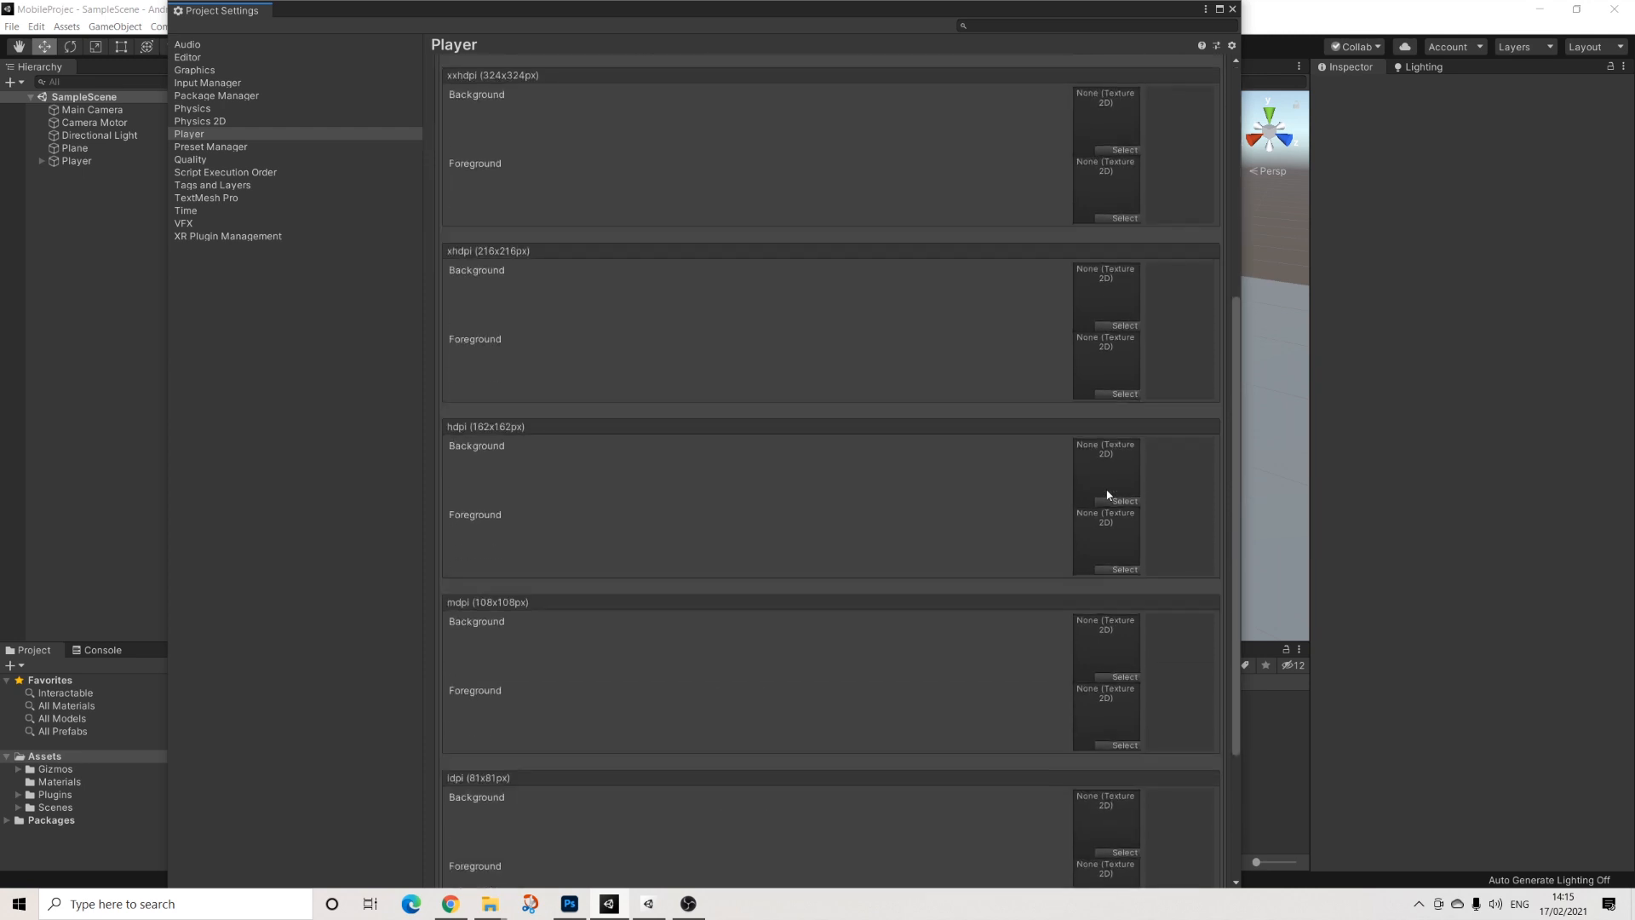
scroll(1108, 495, up, 12)
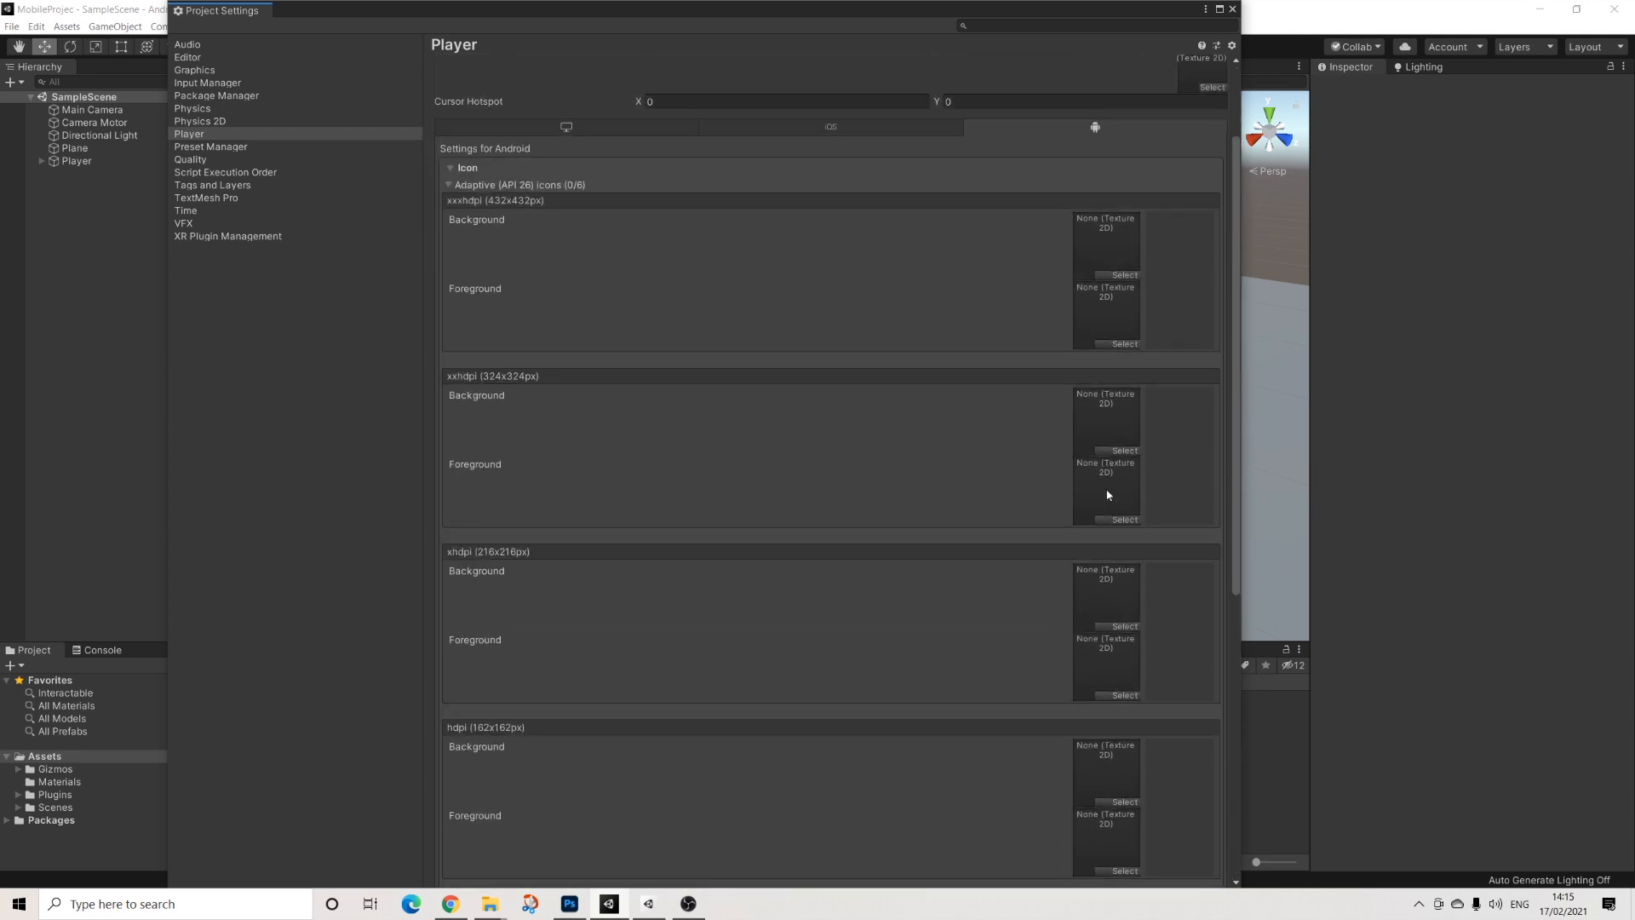
click(447, 315)
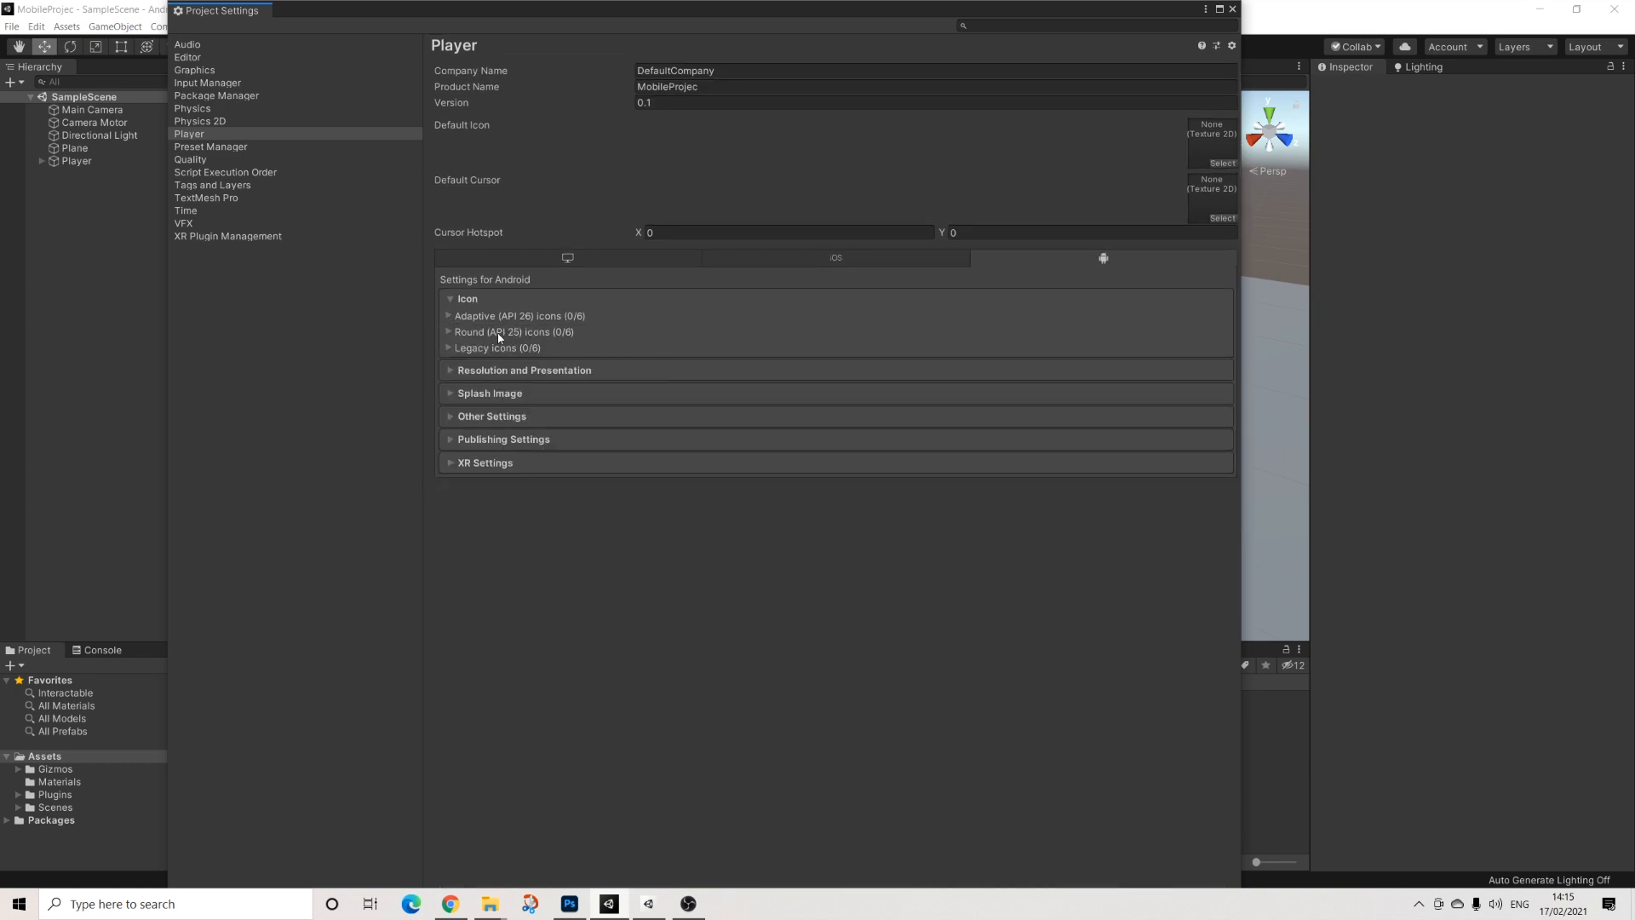
click(447, 332)
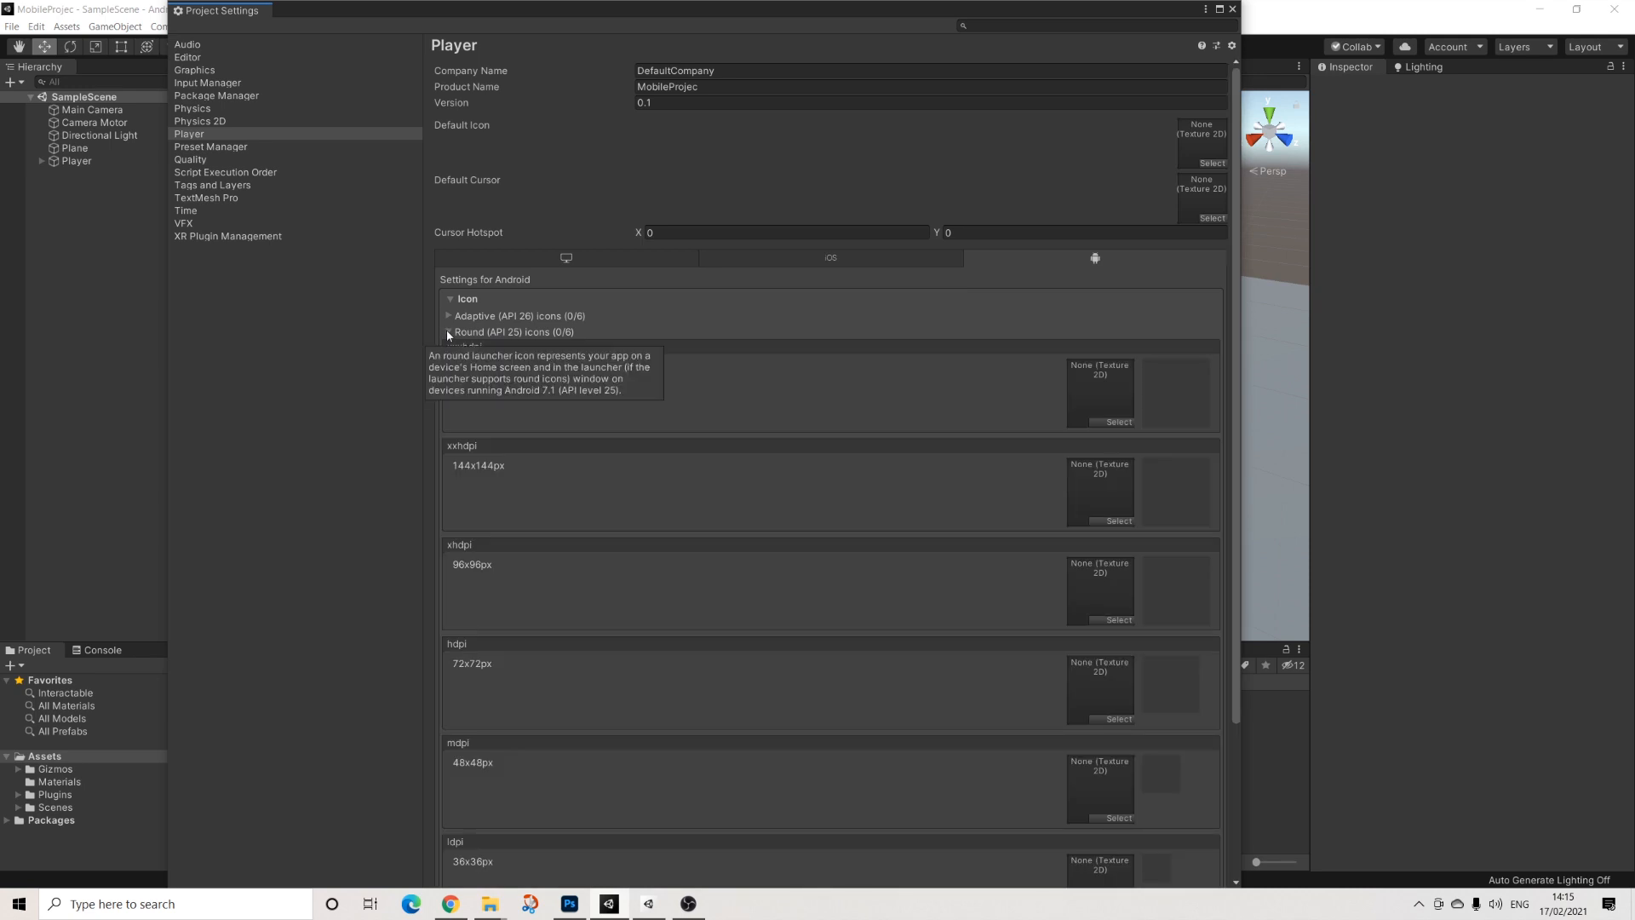
click(448, 332)
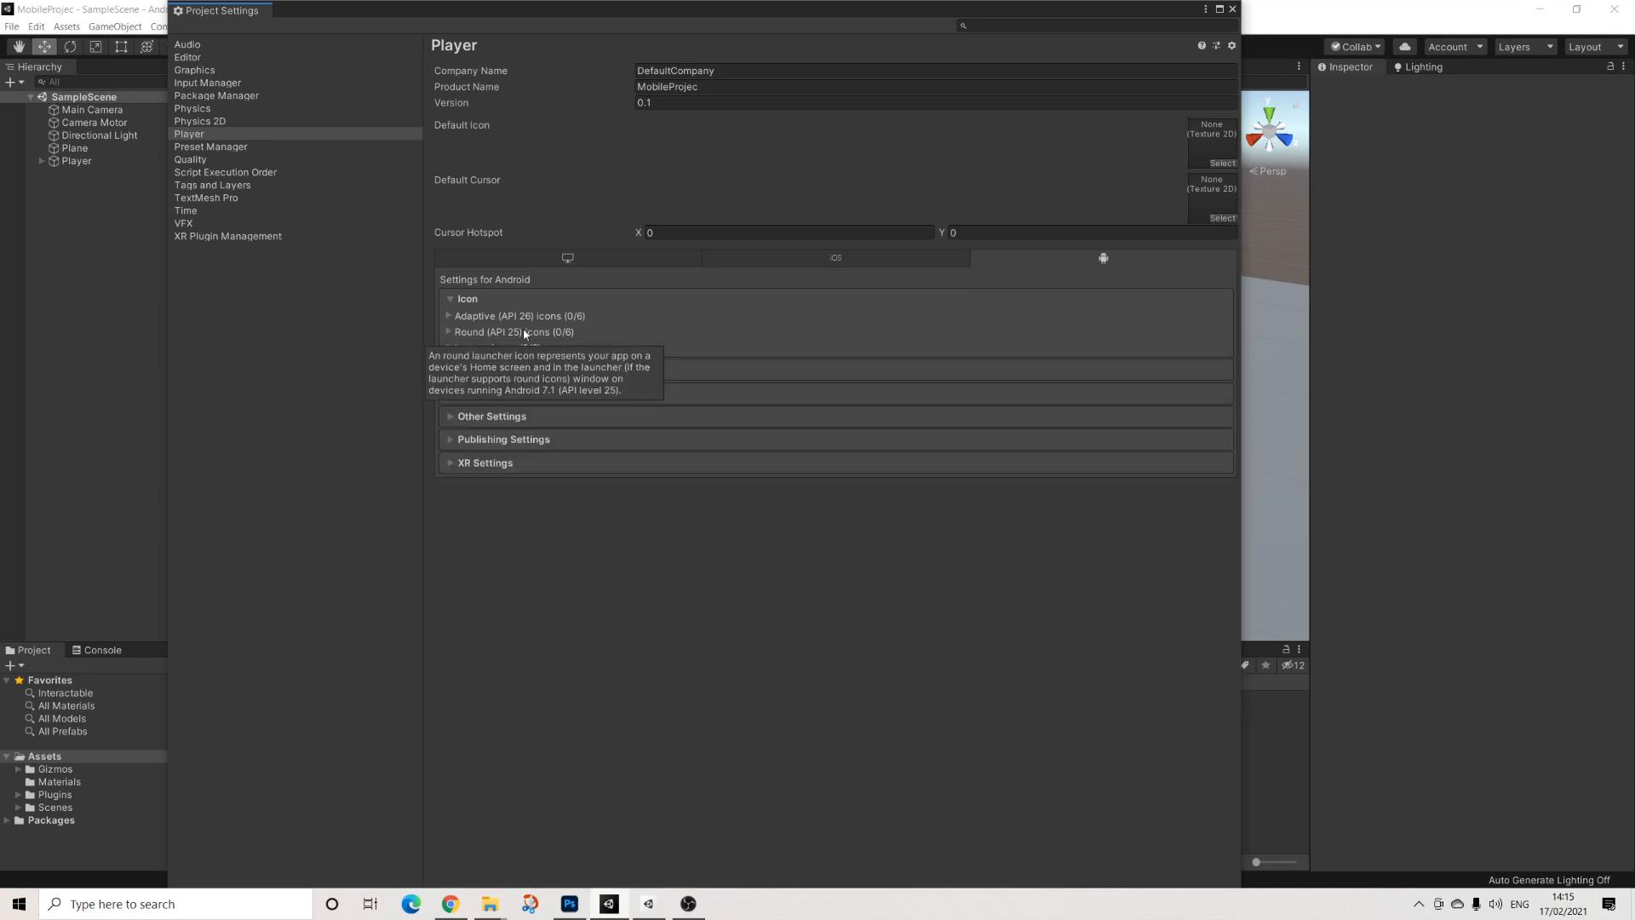
Step: Review the options for resolution scaling mode and aspect ratio mode in the Android resolution and presentation settings
click(508, 371)
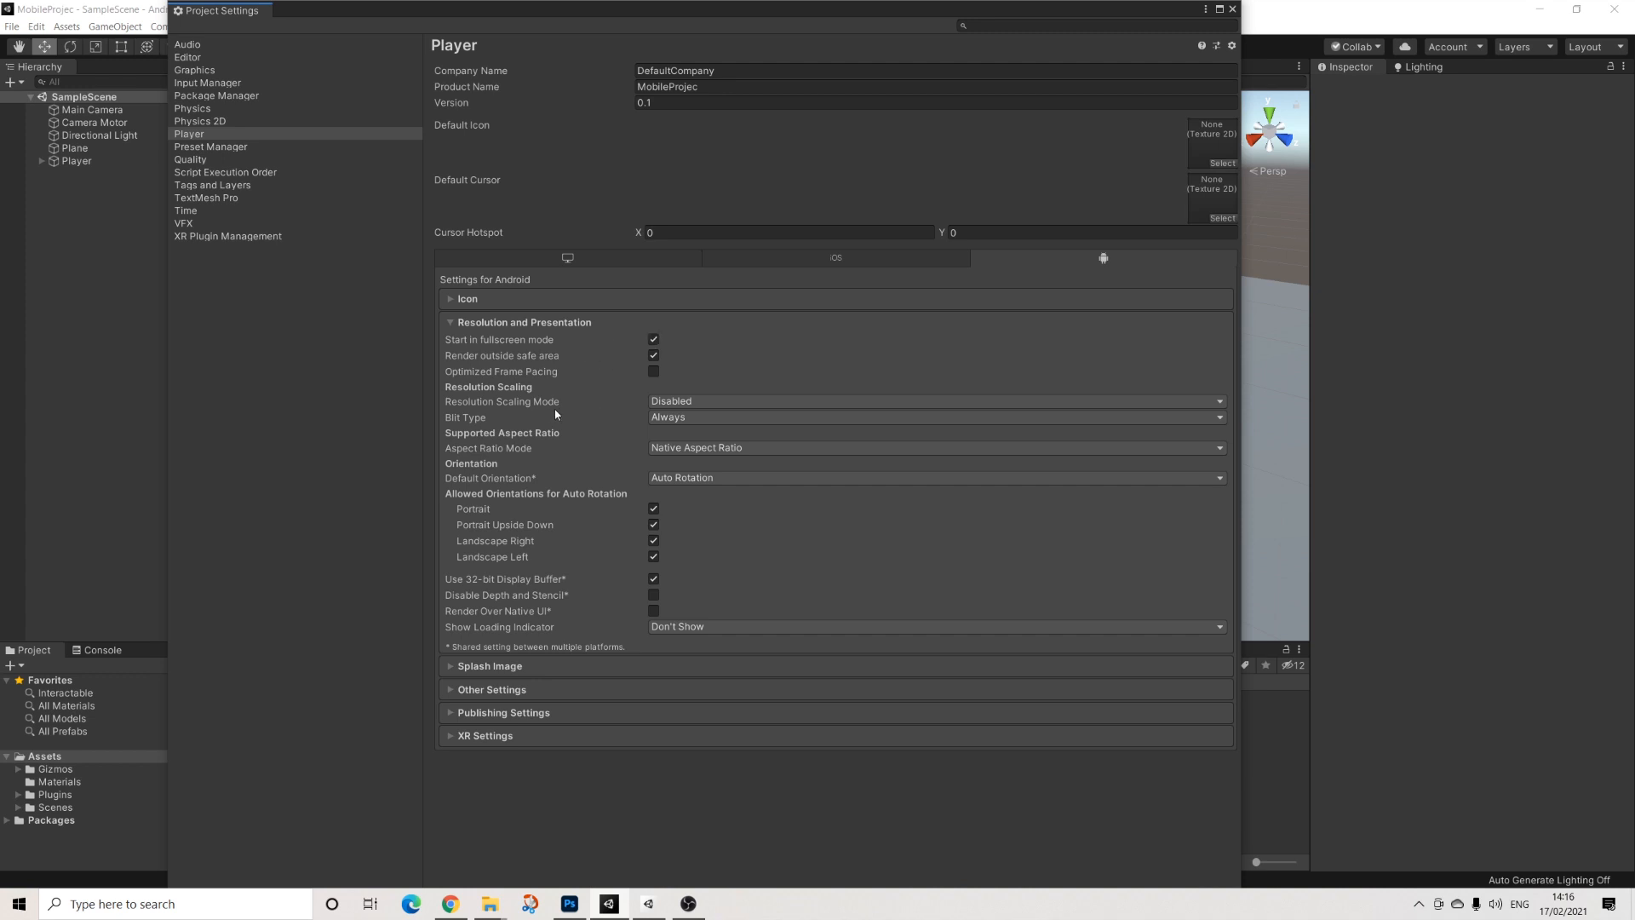
click(661, 402)
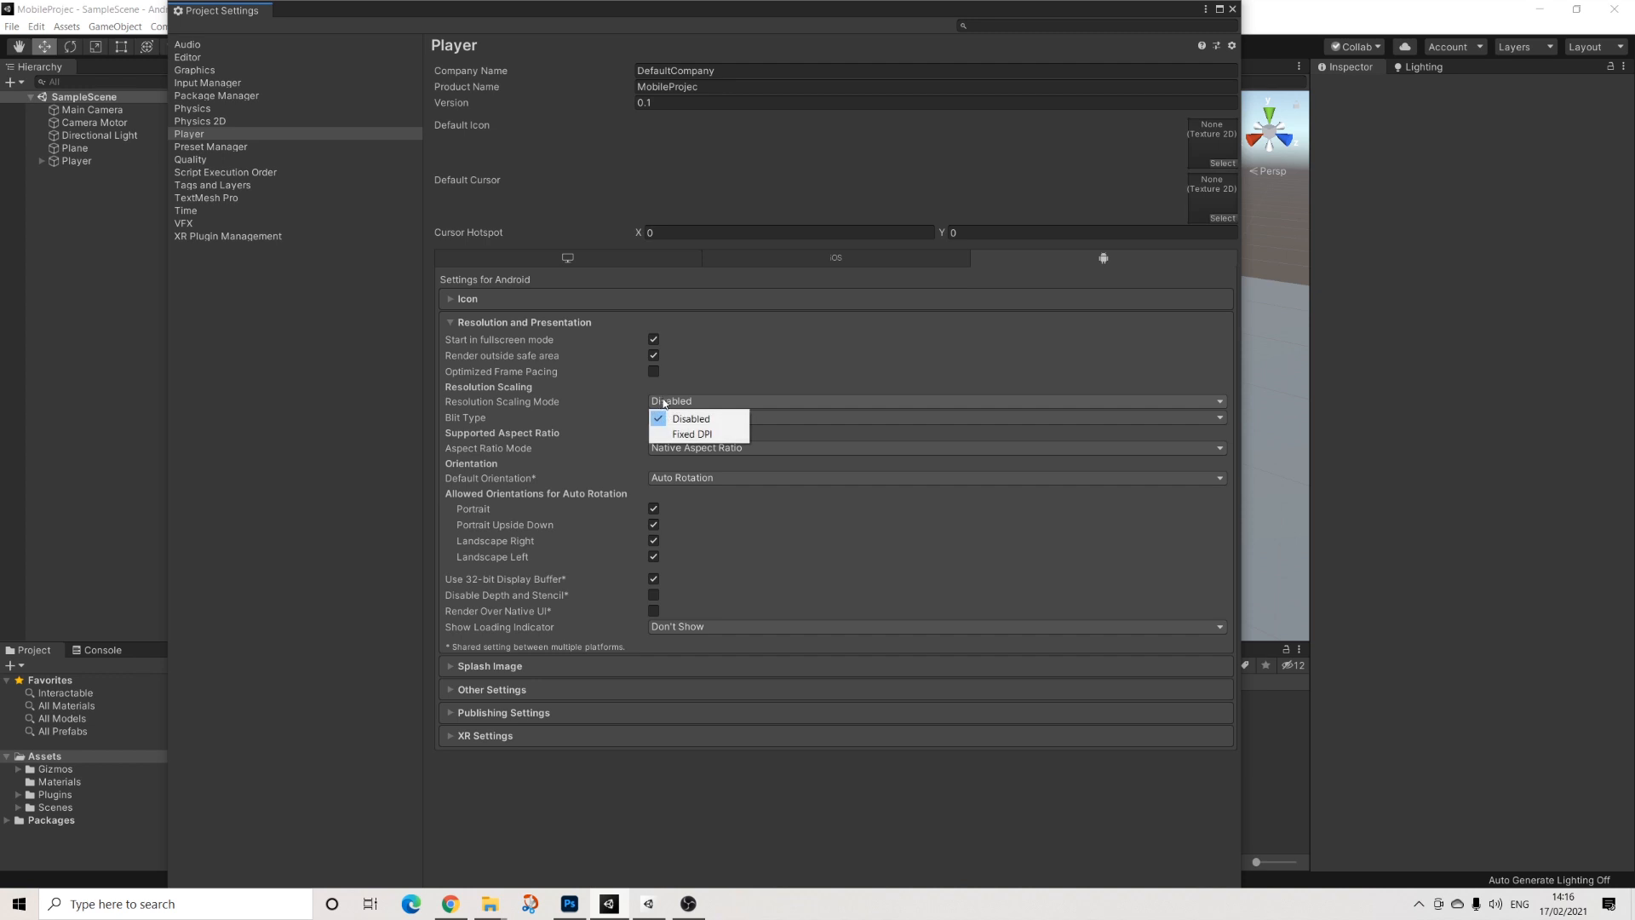
click(657, 401)
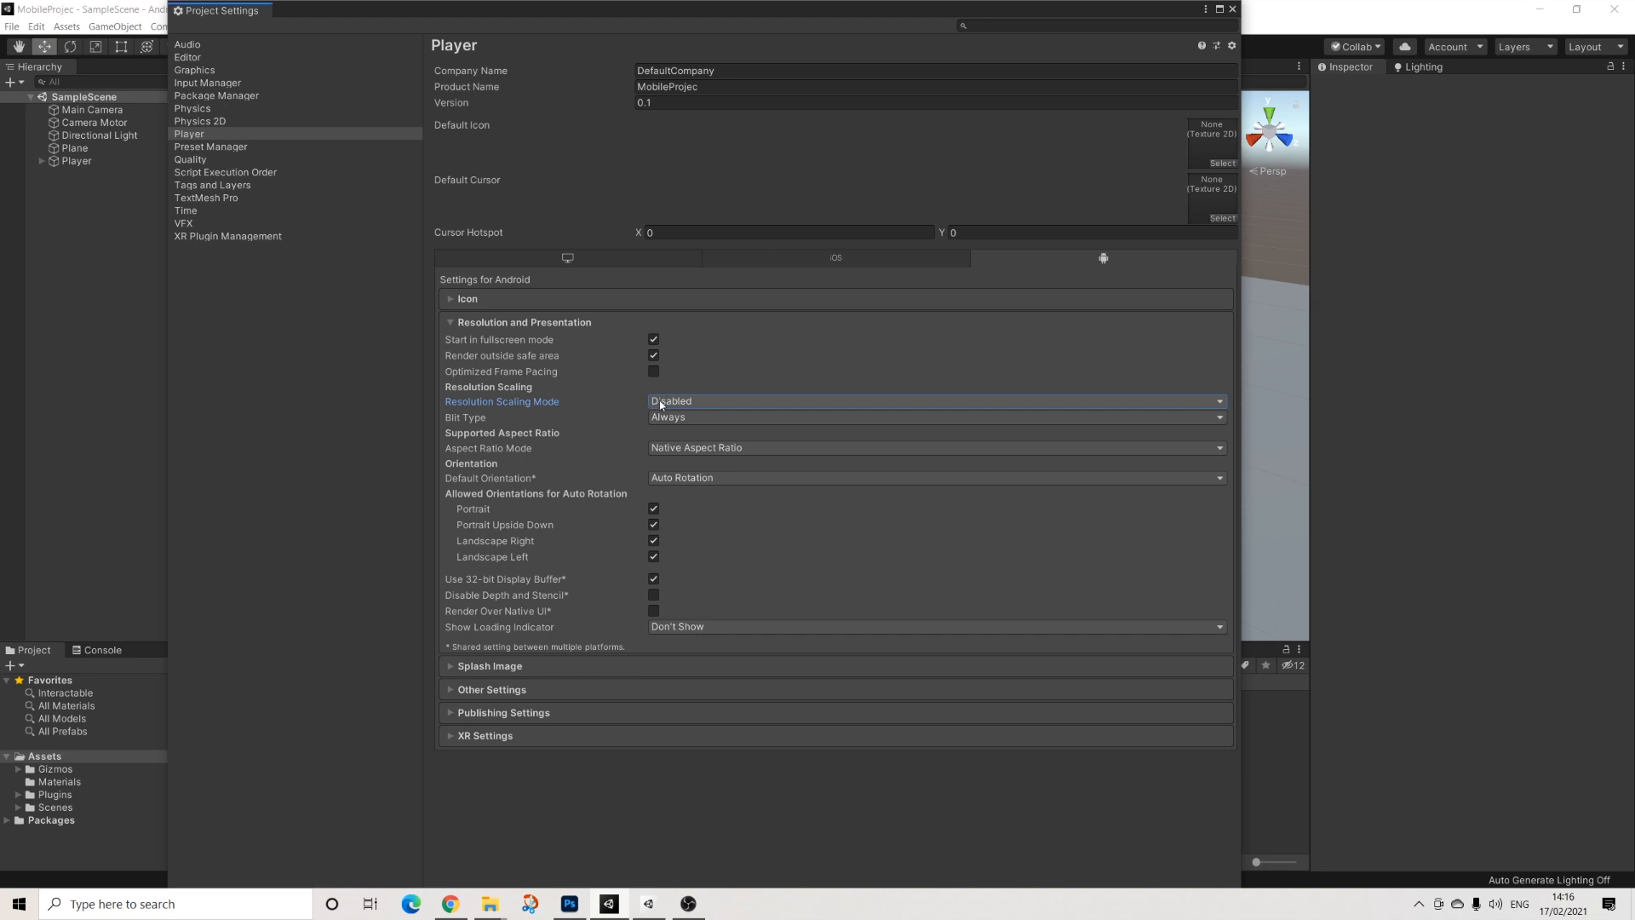
click(666, 451)
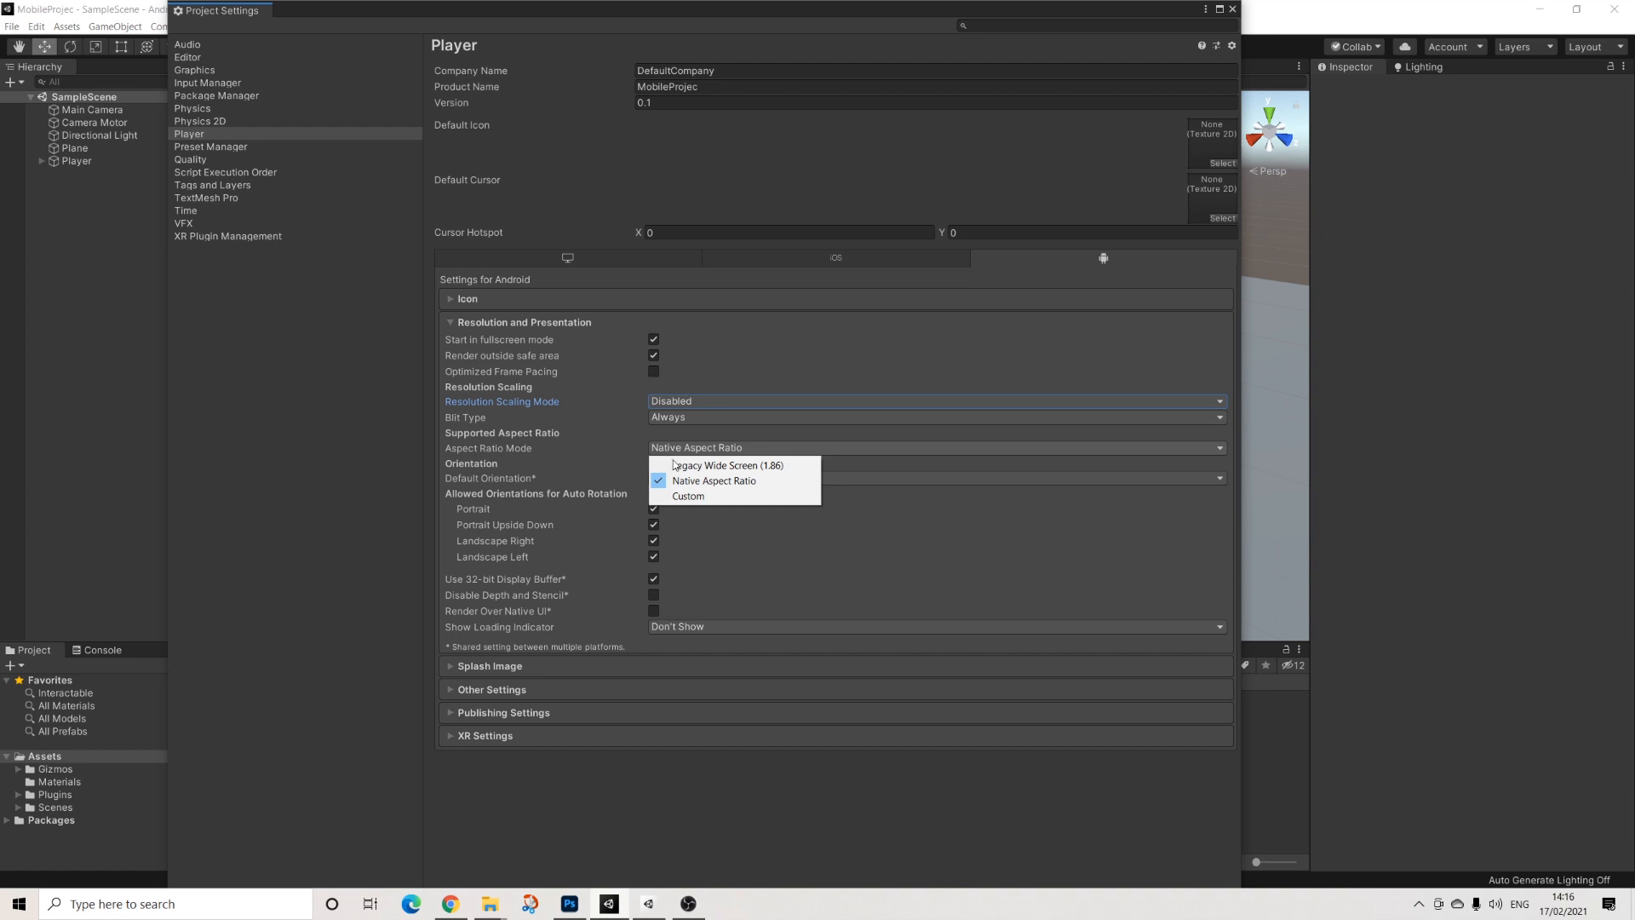
click(668, 453)
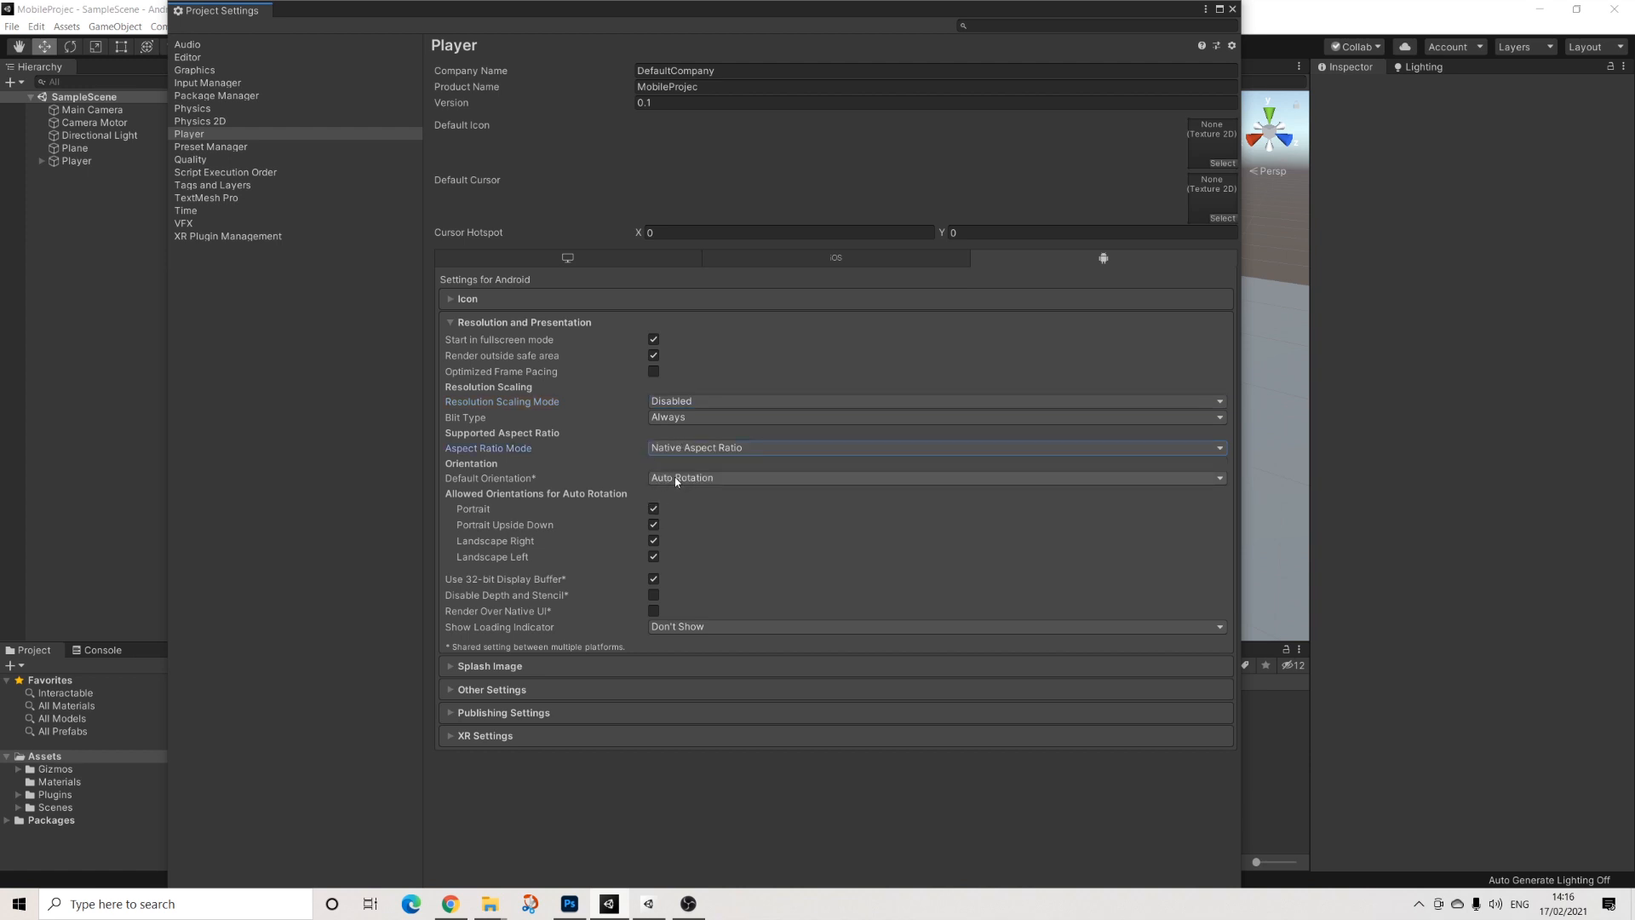
Step: Set the Android default orientation to Landscape Left and collapse the resolution and presentation settings
click(677, 479)
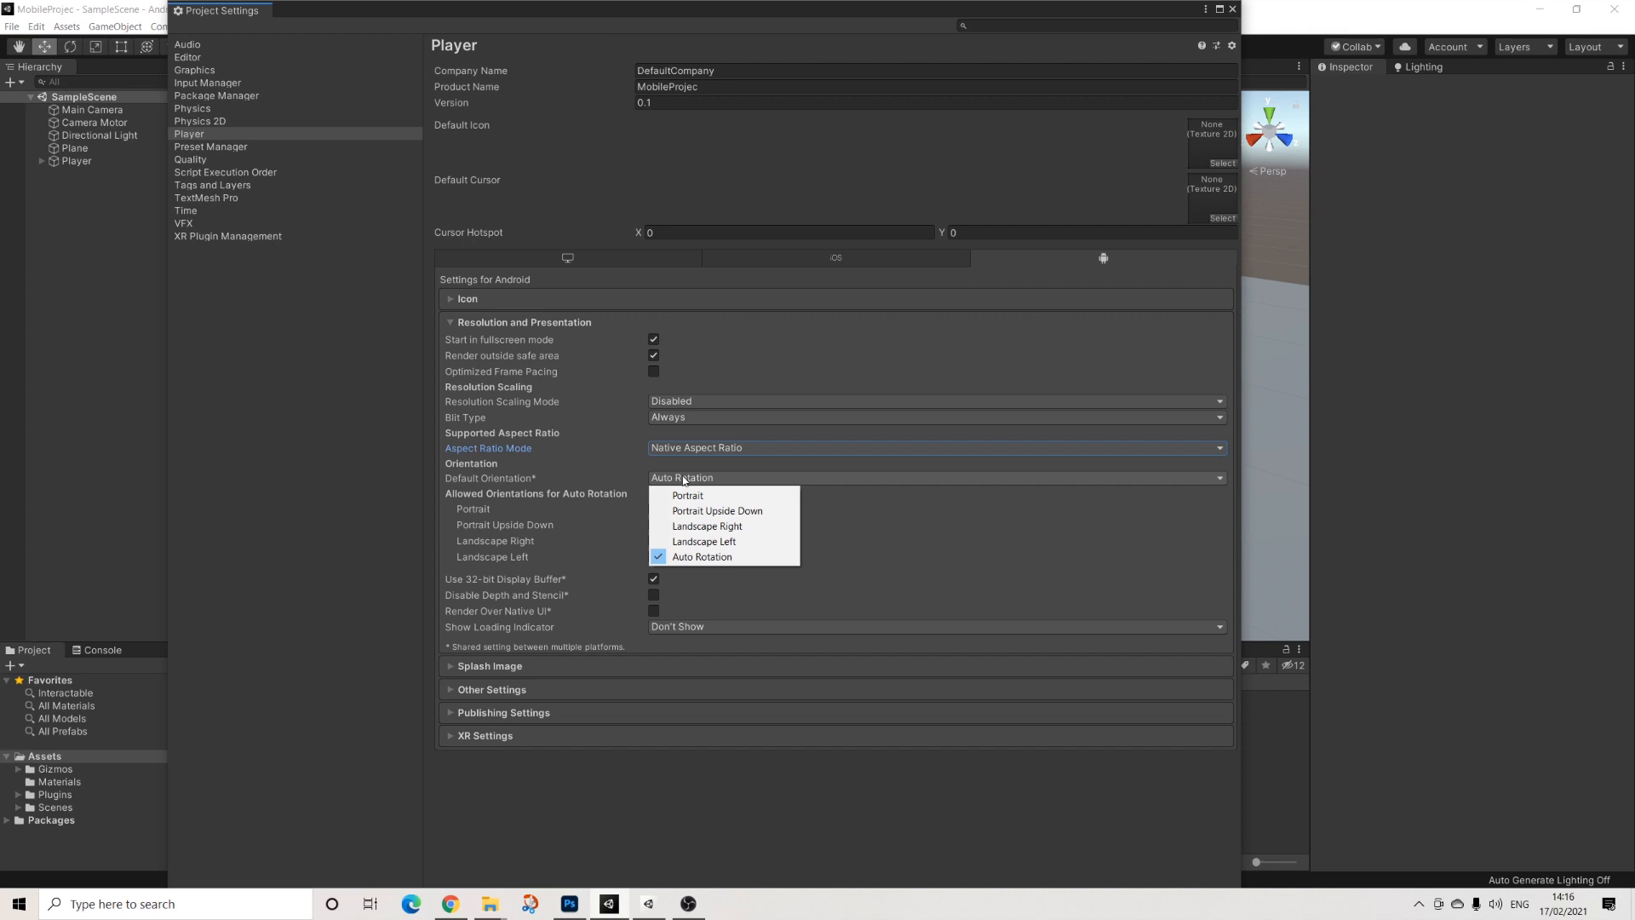
click(710, 543)
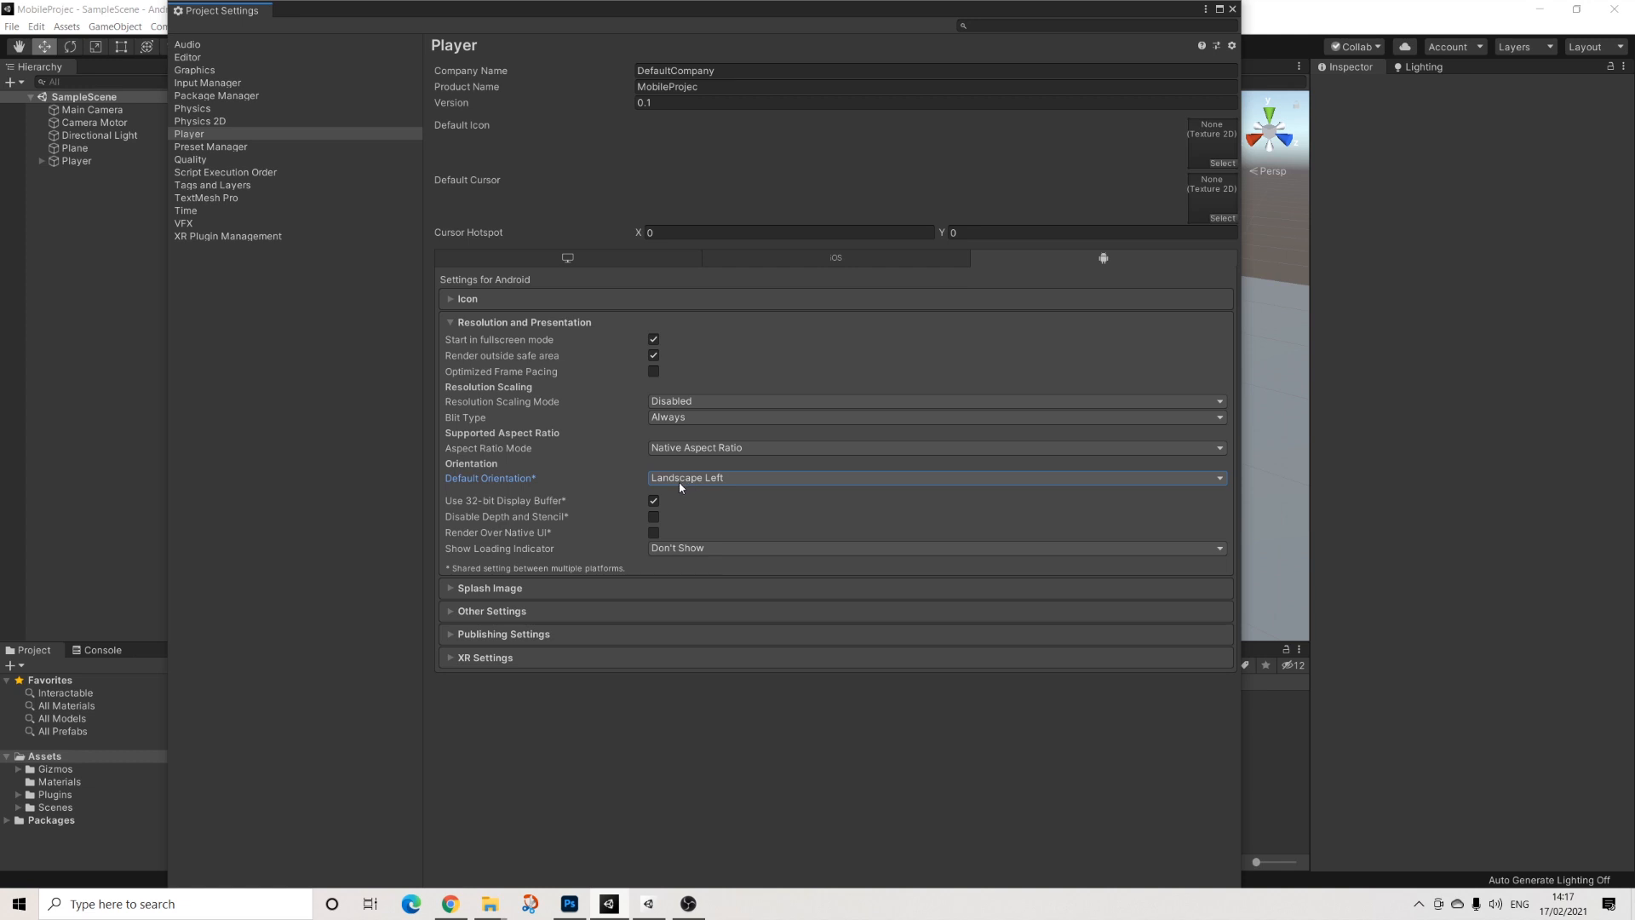
click(507, 324)
Step: Review the Android splash image settings, including splash style, logos and background, and collapse them again
click(490, 345)
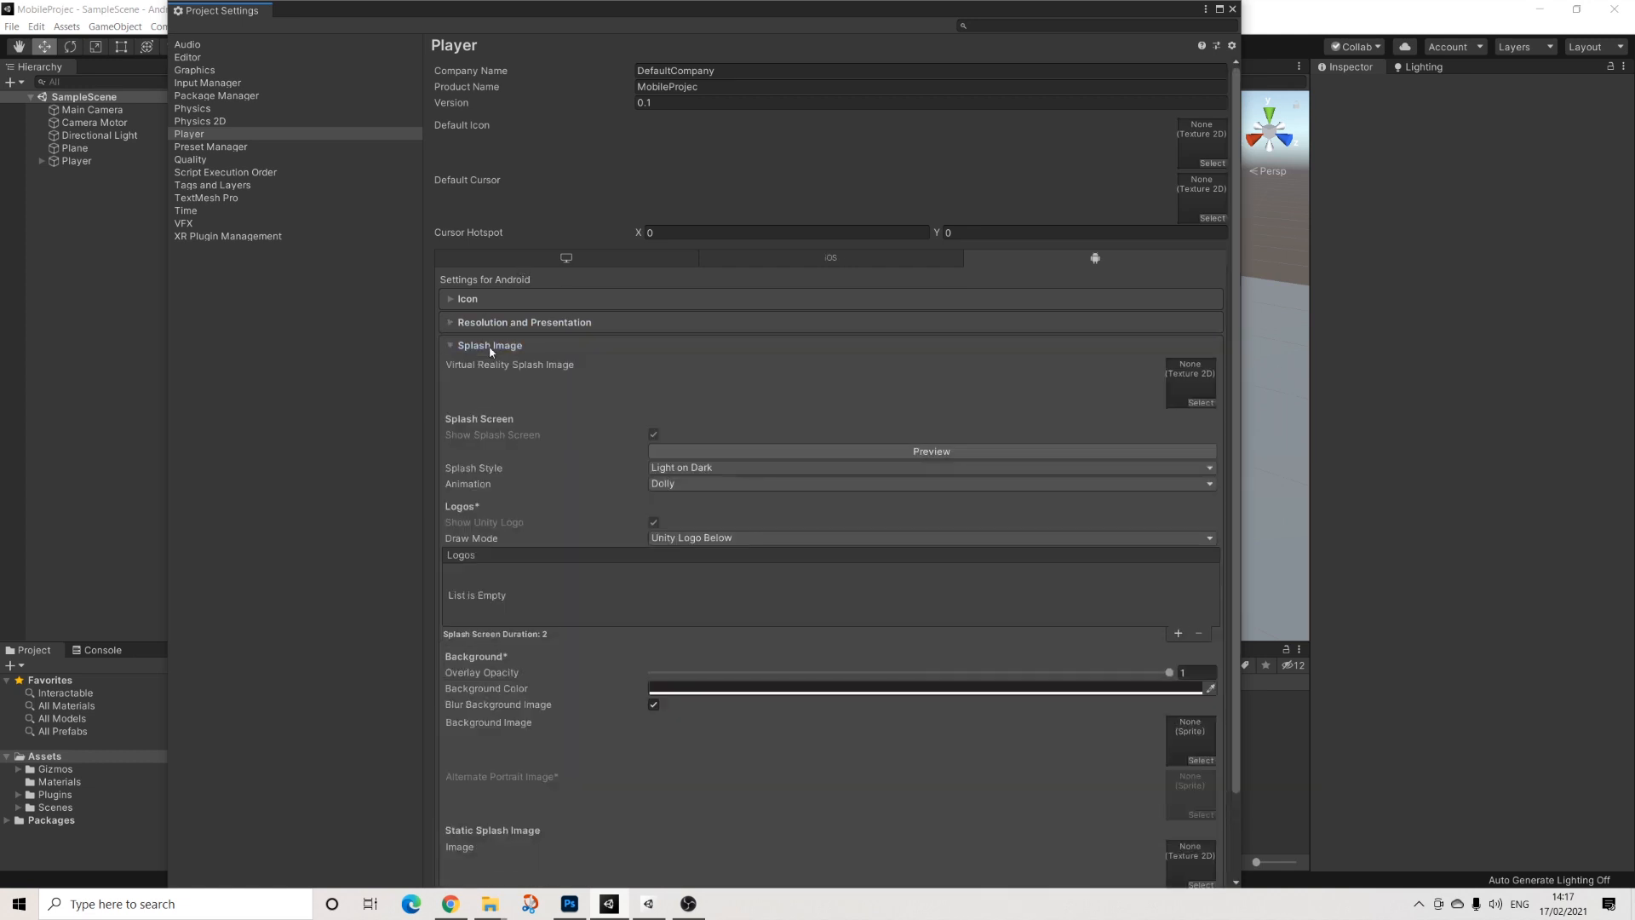
scroll(632, 456, down, 3)
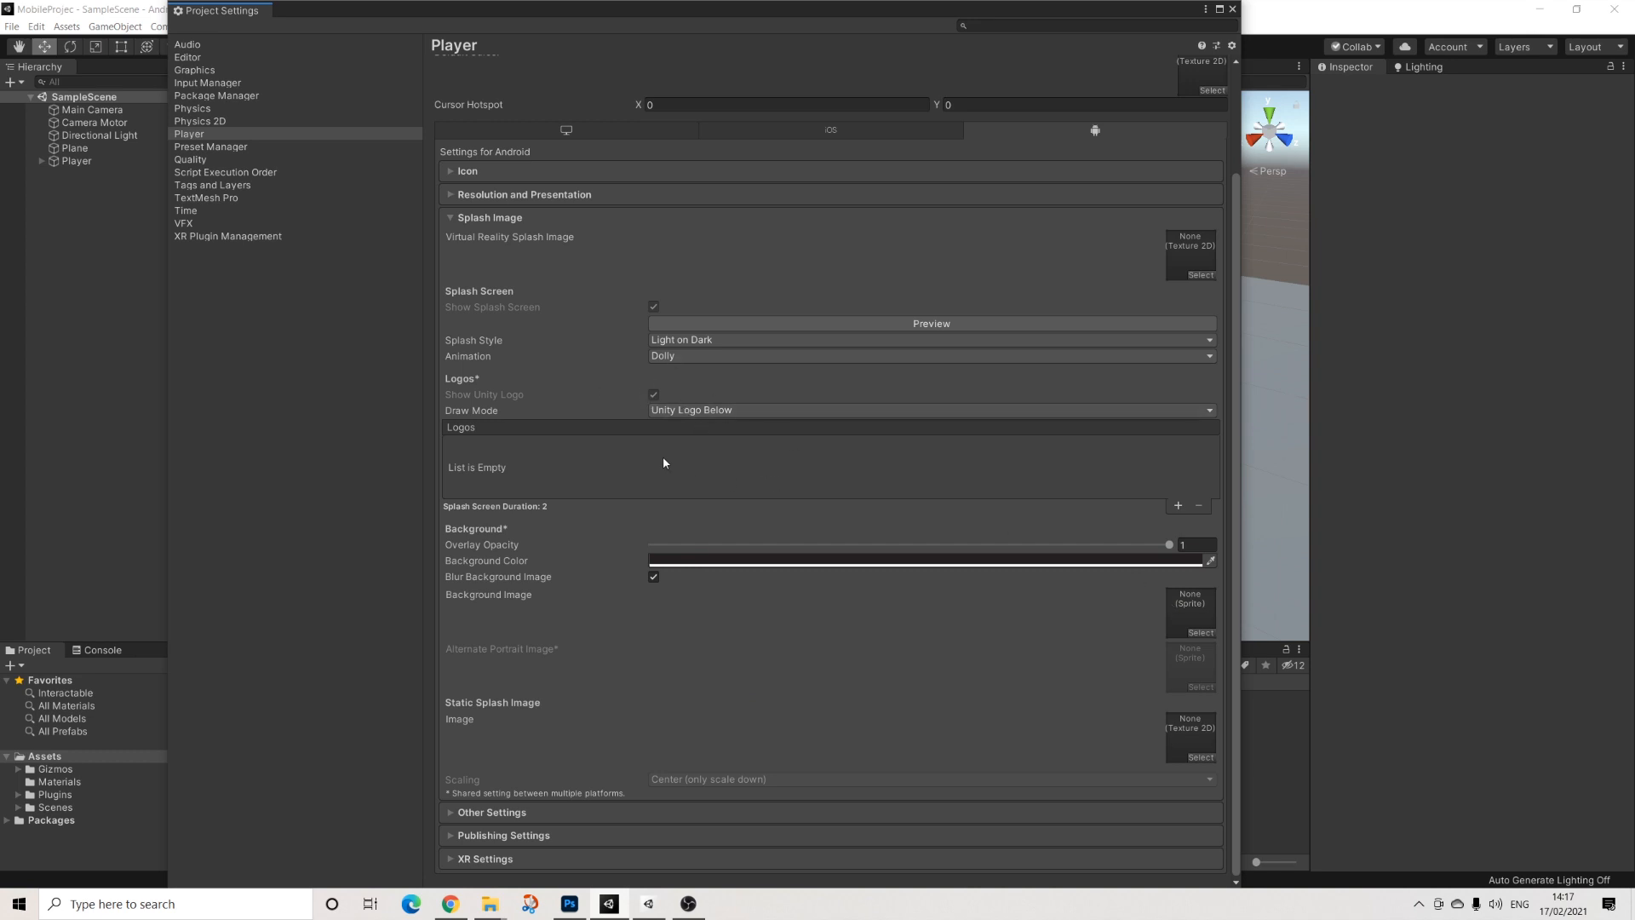
click(515, 220)
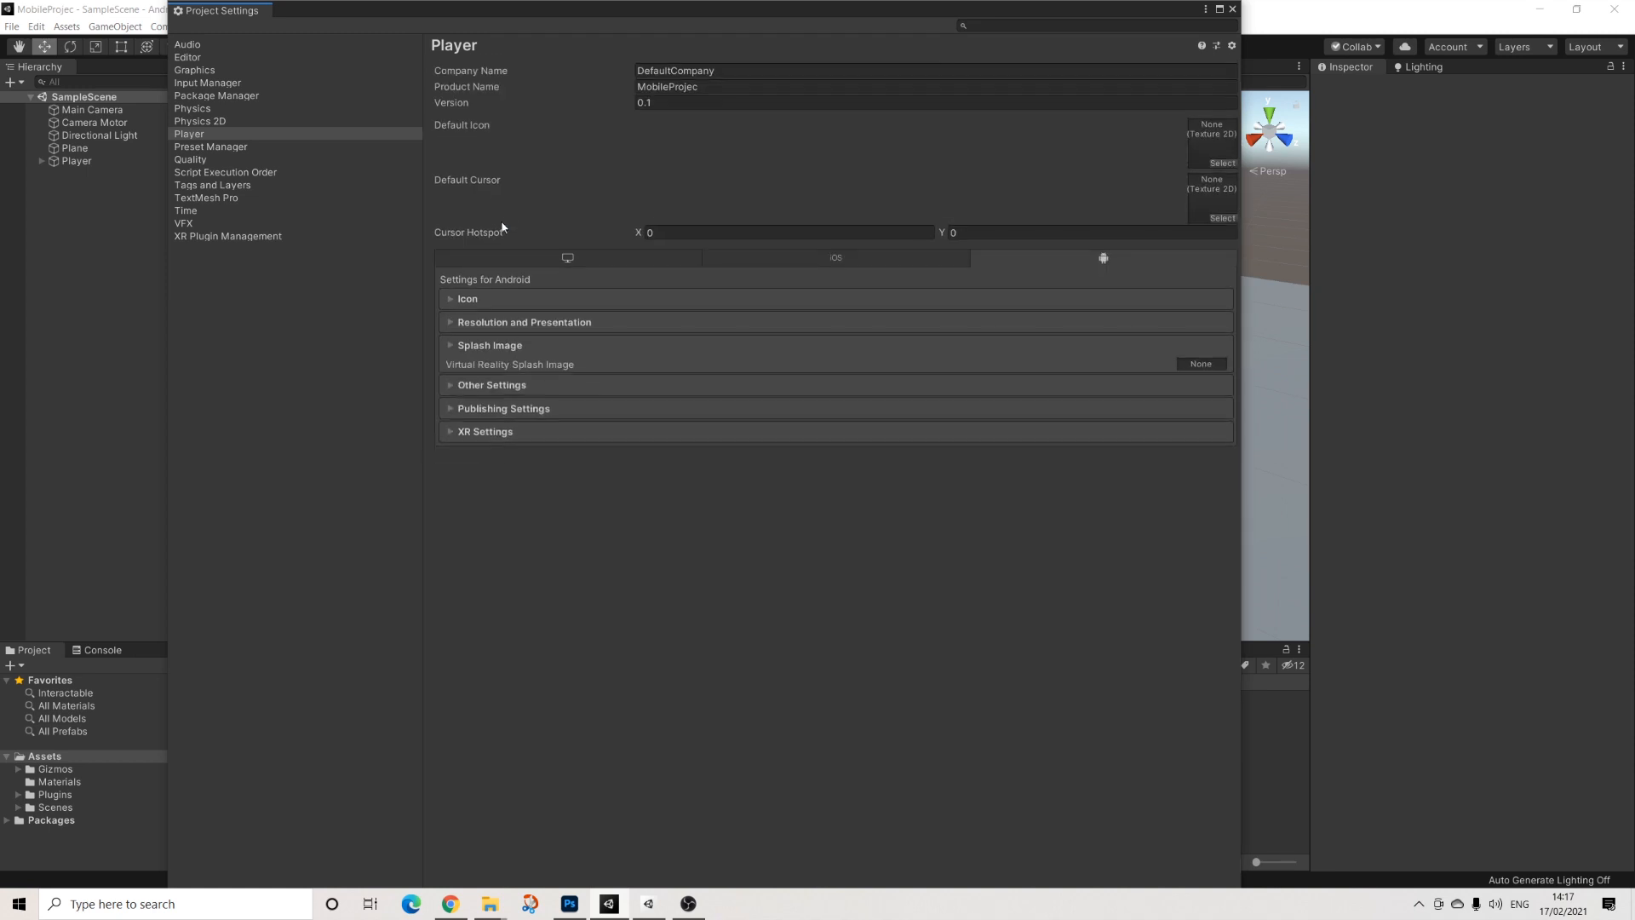
Step: Review the Android other settings, including colour space options, rendering, identification and configuration, and collapse them again
click(495, 371)
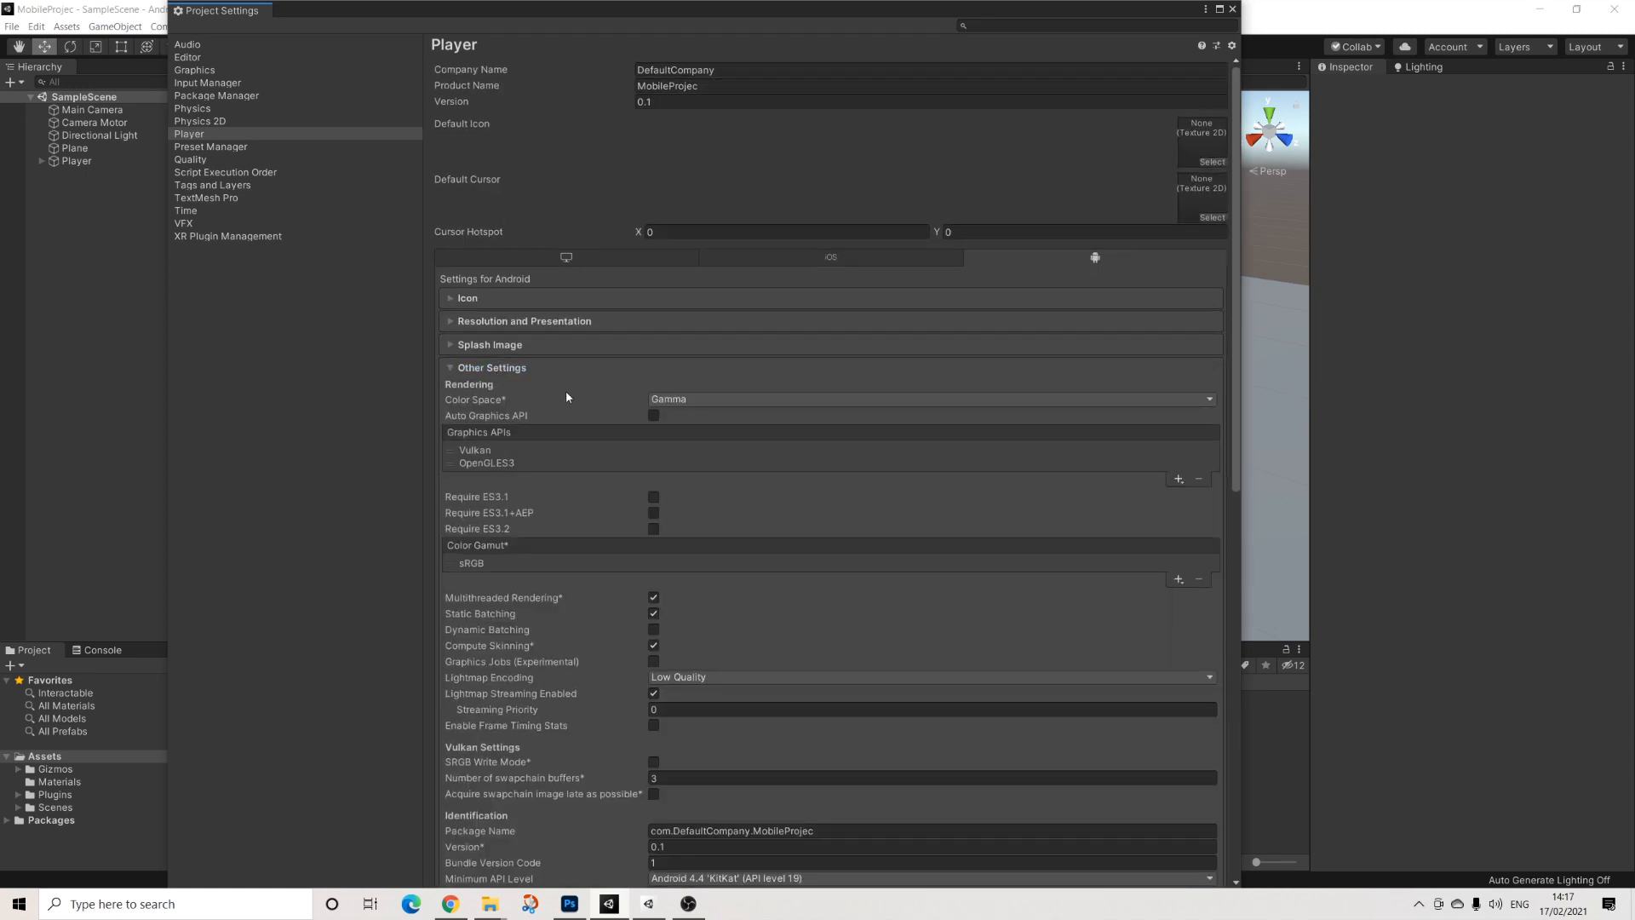
click(657, 400)
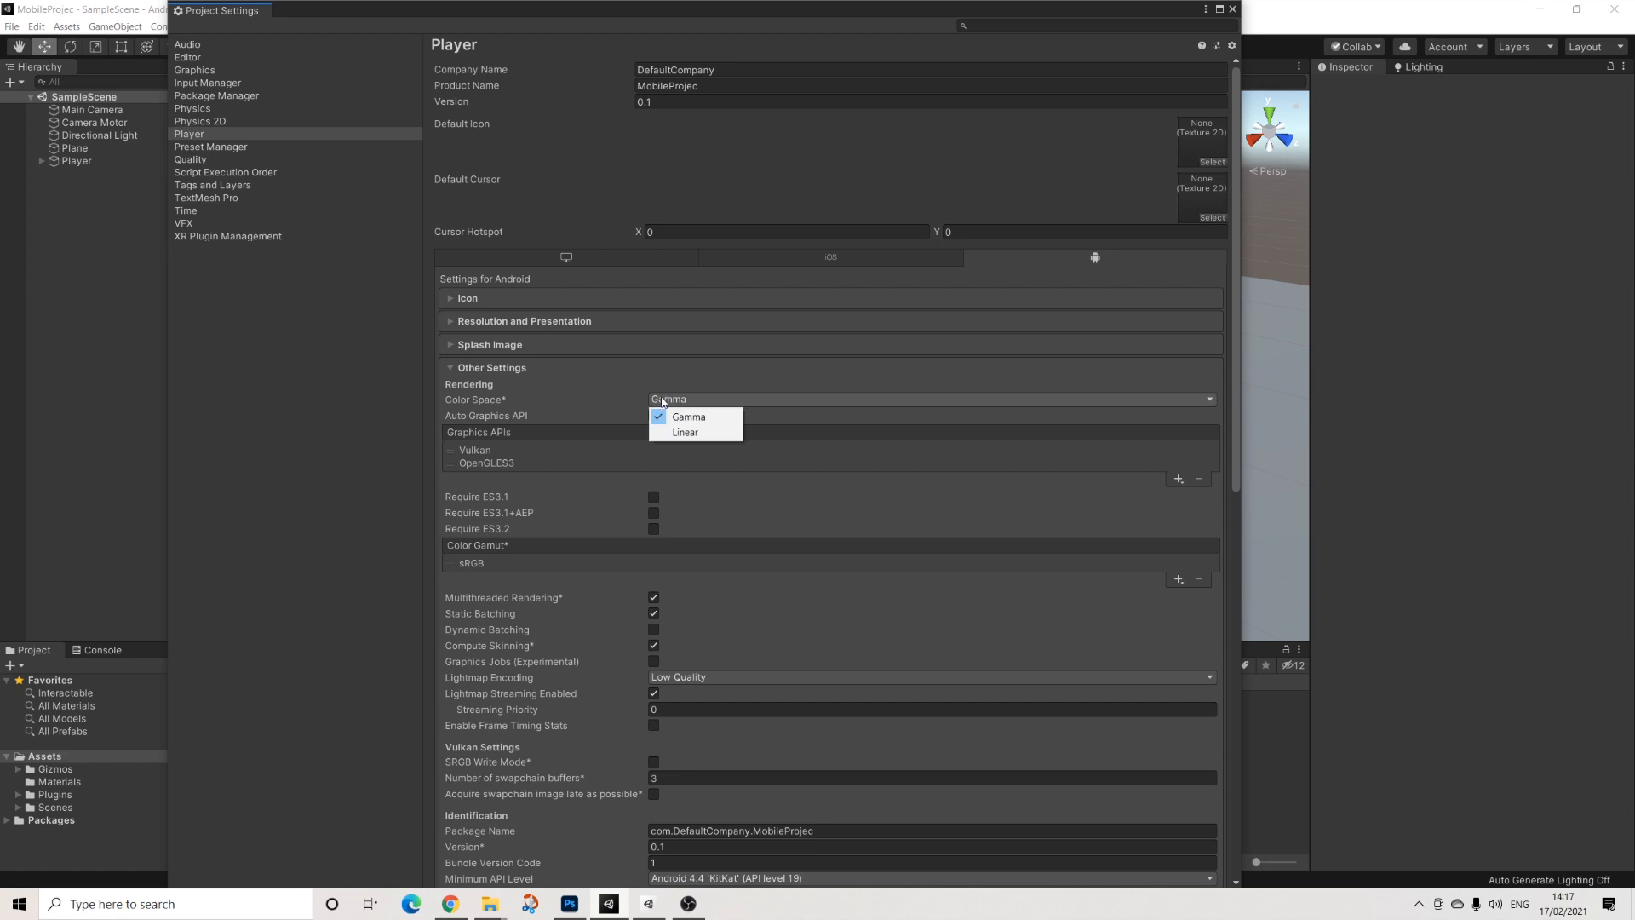
click(608, 379)
scroll(605, 378, down, 3)
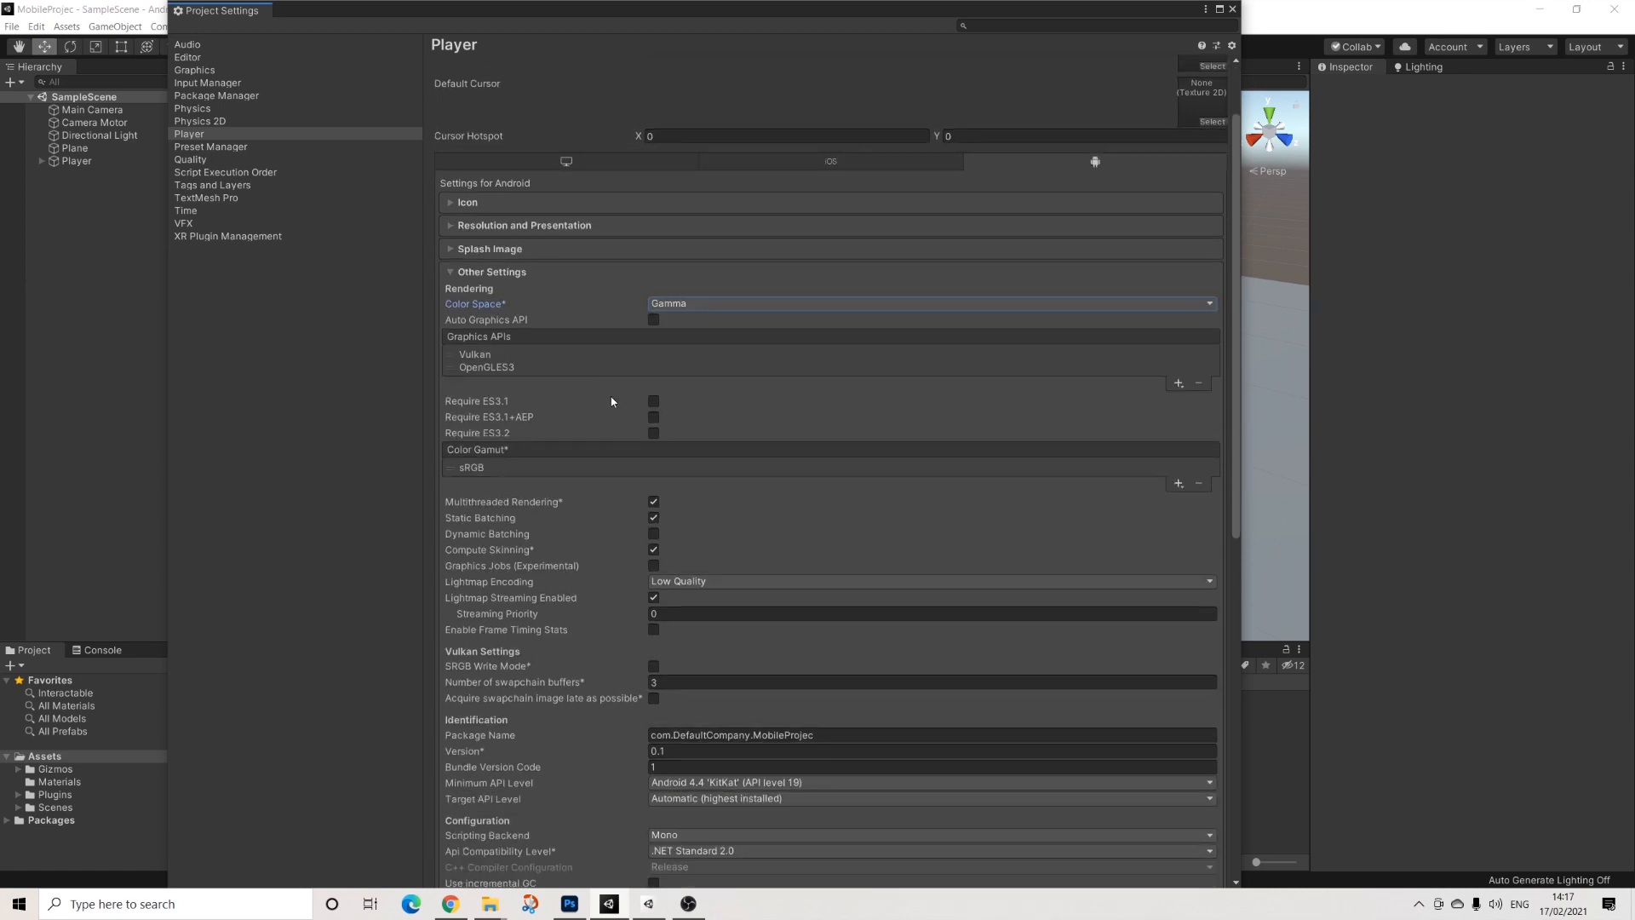
scroll(611, 402, down, 6)
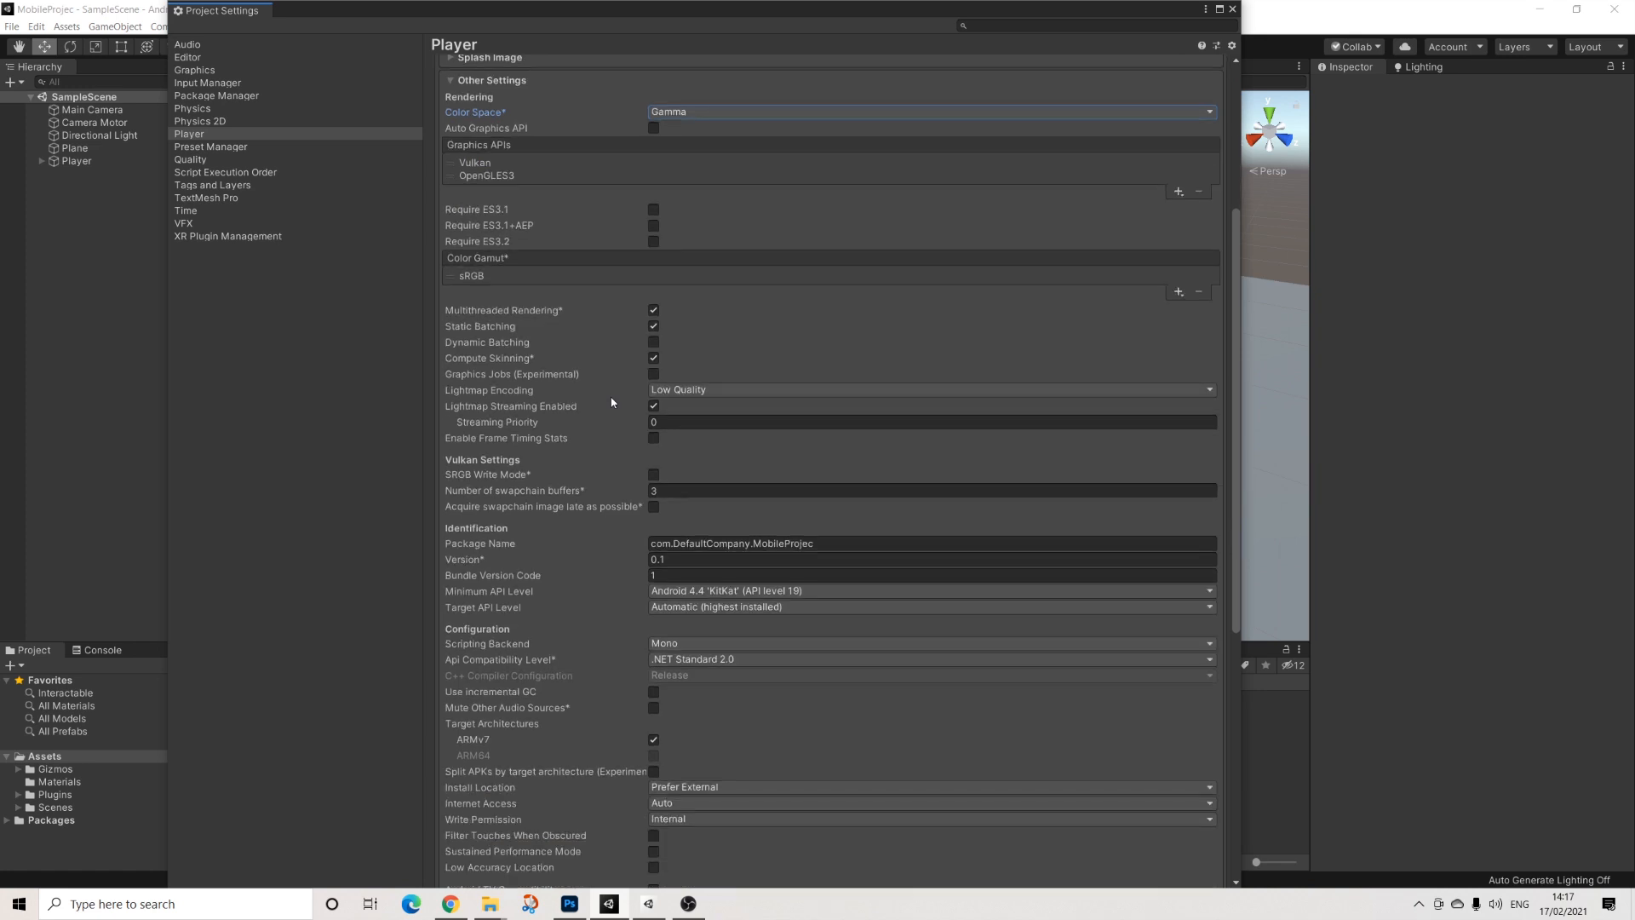
scroll(612, 402, down, 6)
scroll(612, 402, up, 5)
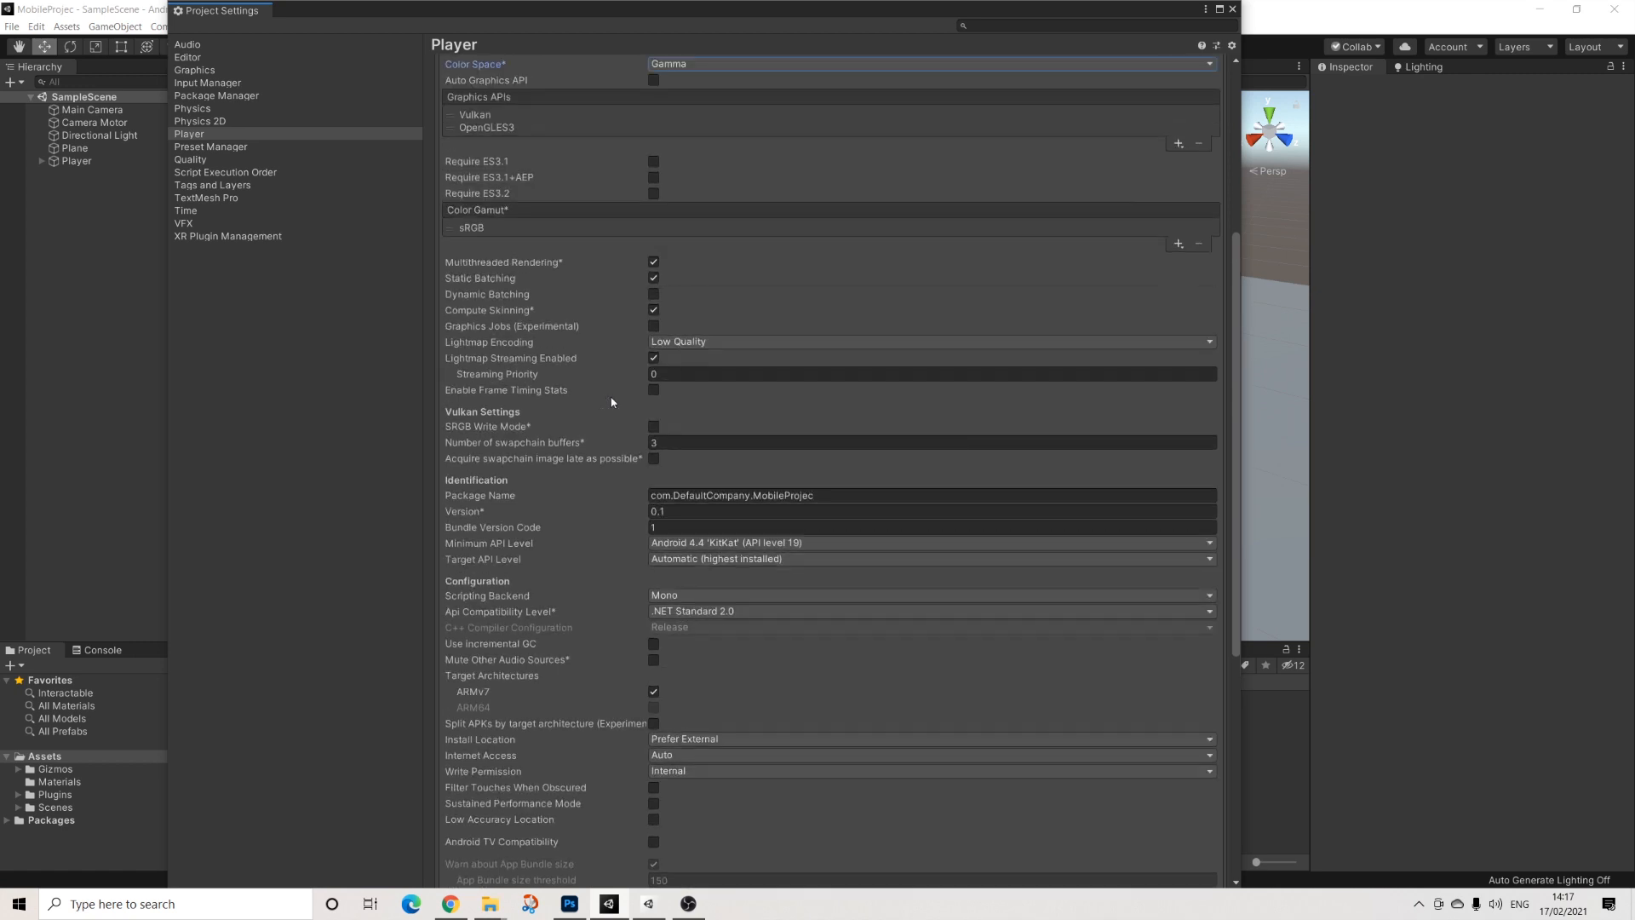
scroll(625, 383, up, 1)
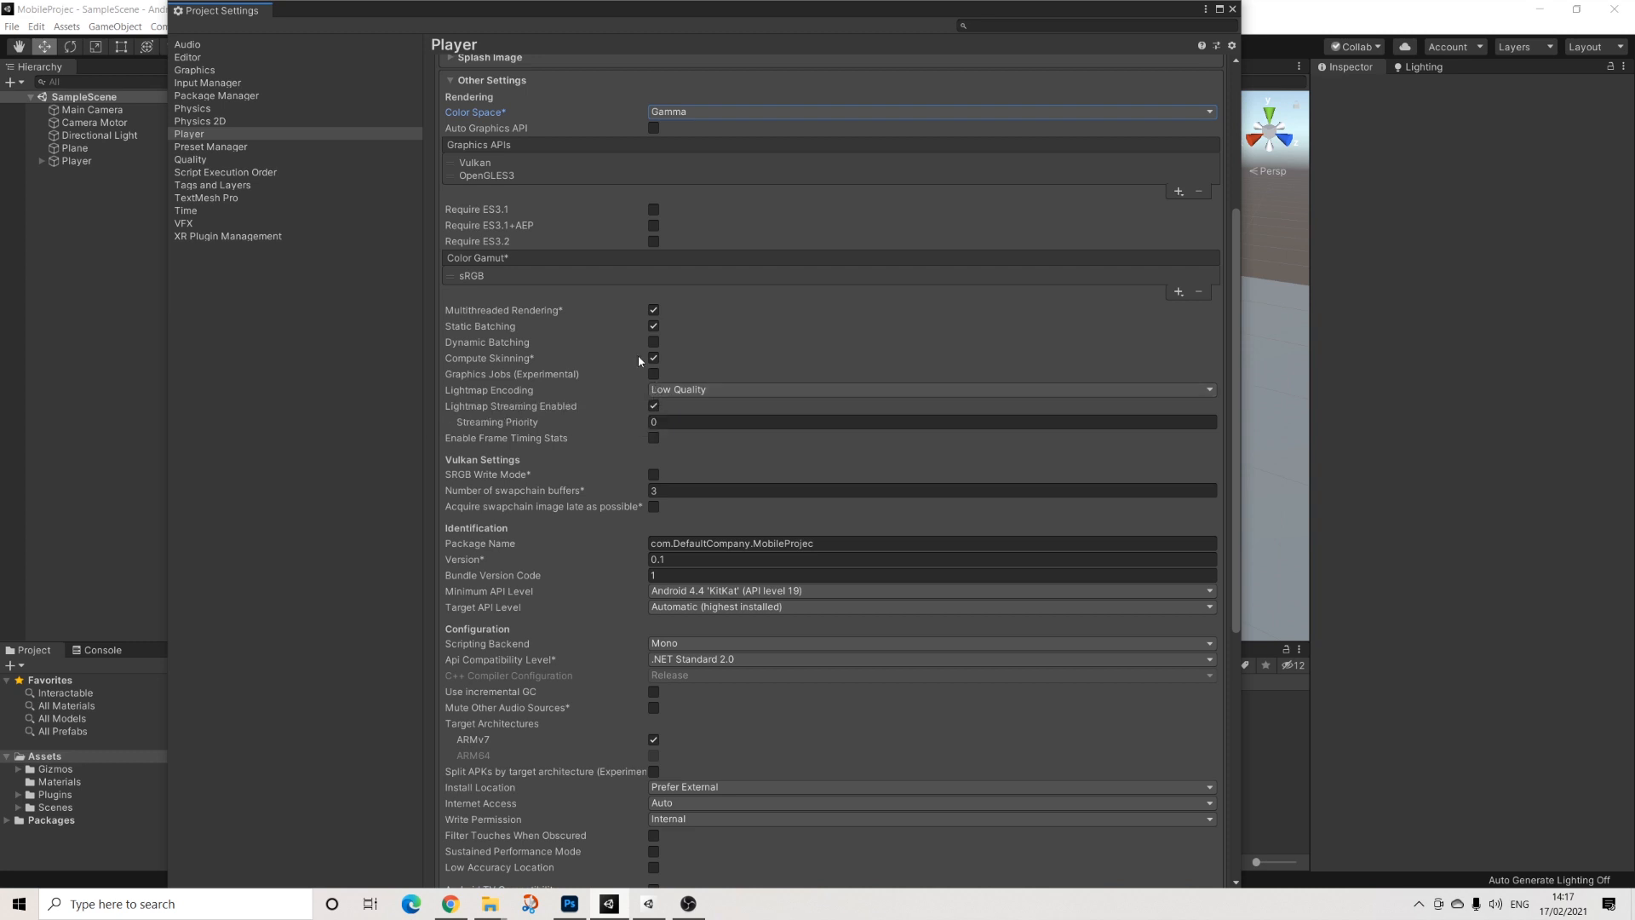
scroll(511, 179, up, 2)
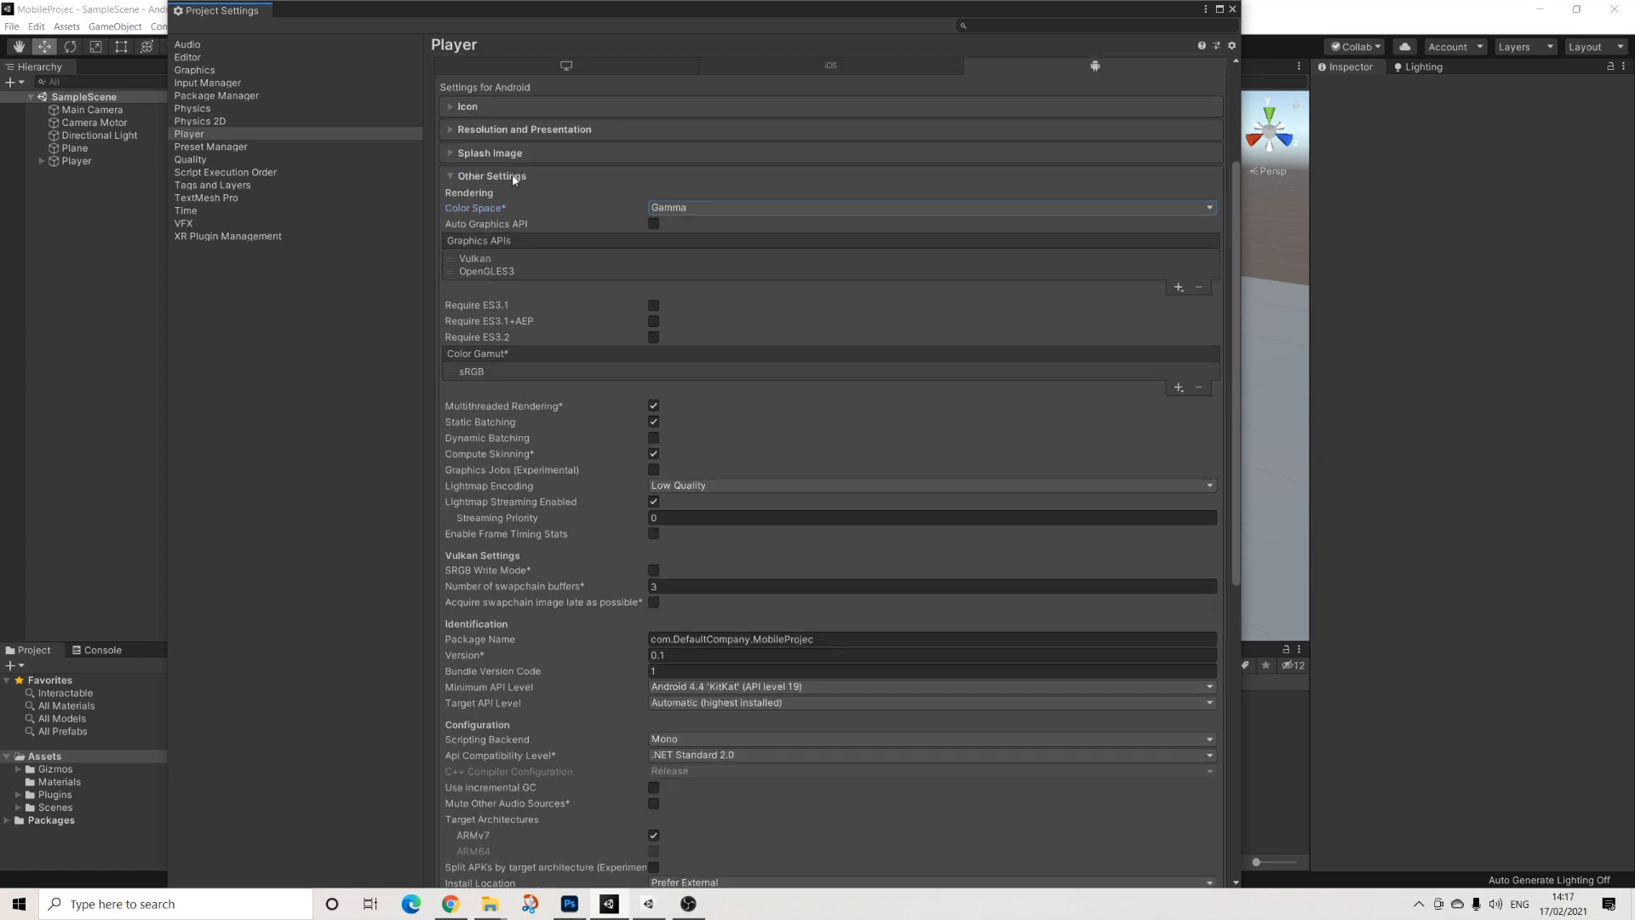
click(510, 174)
Step: Review the Android publishing settings, collapse them, and close the Project Settings and Build Settings windows
click(502, 392)
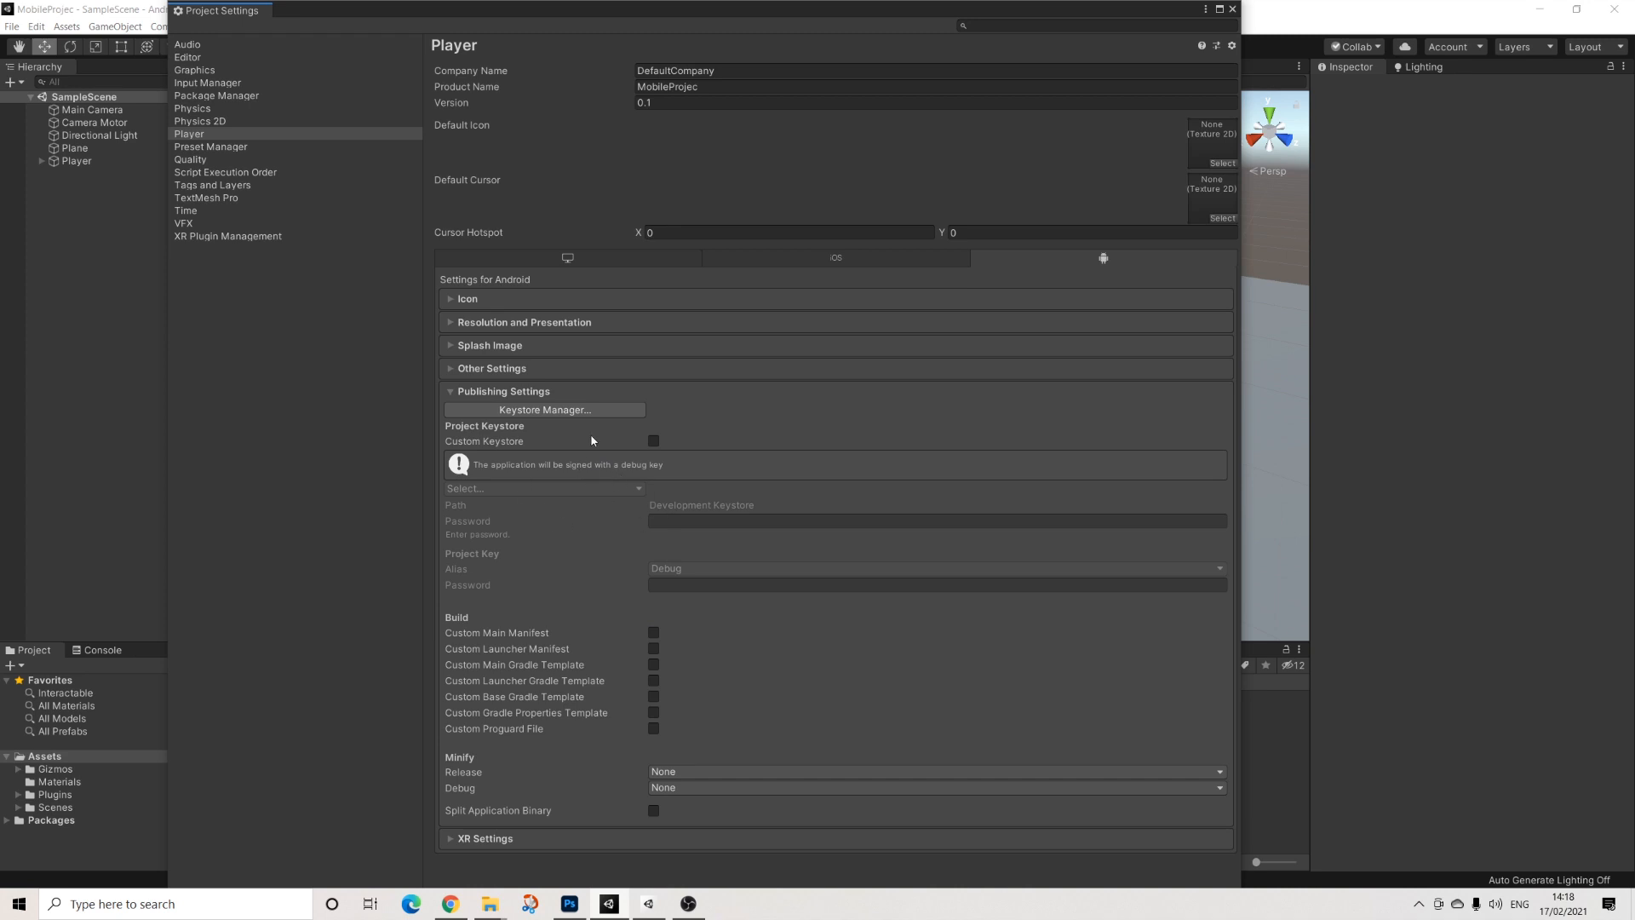
click(483, 393)
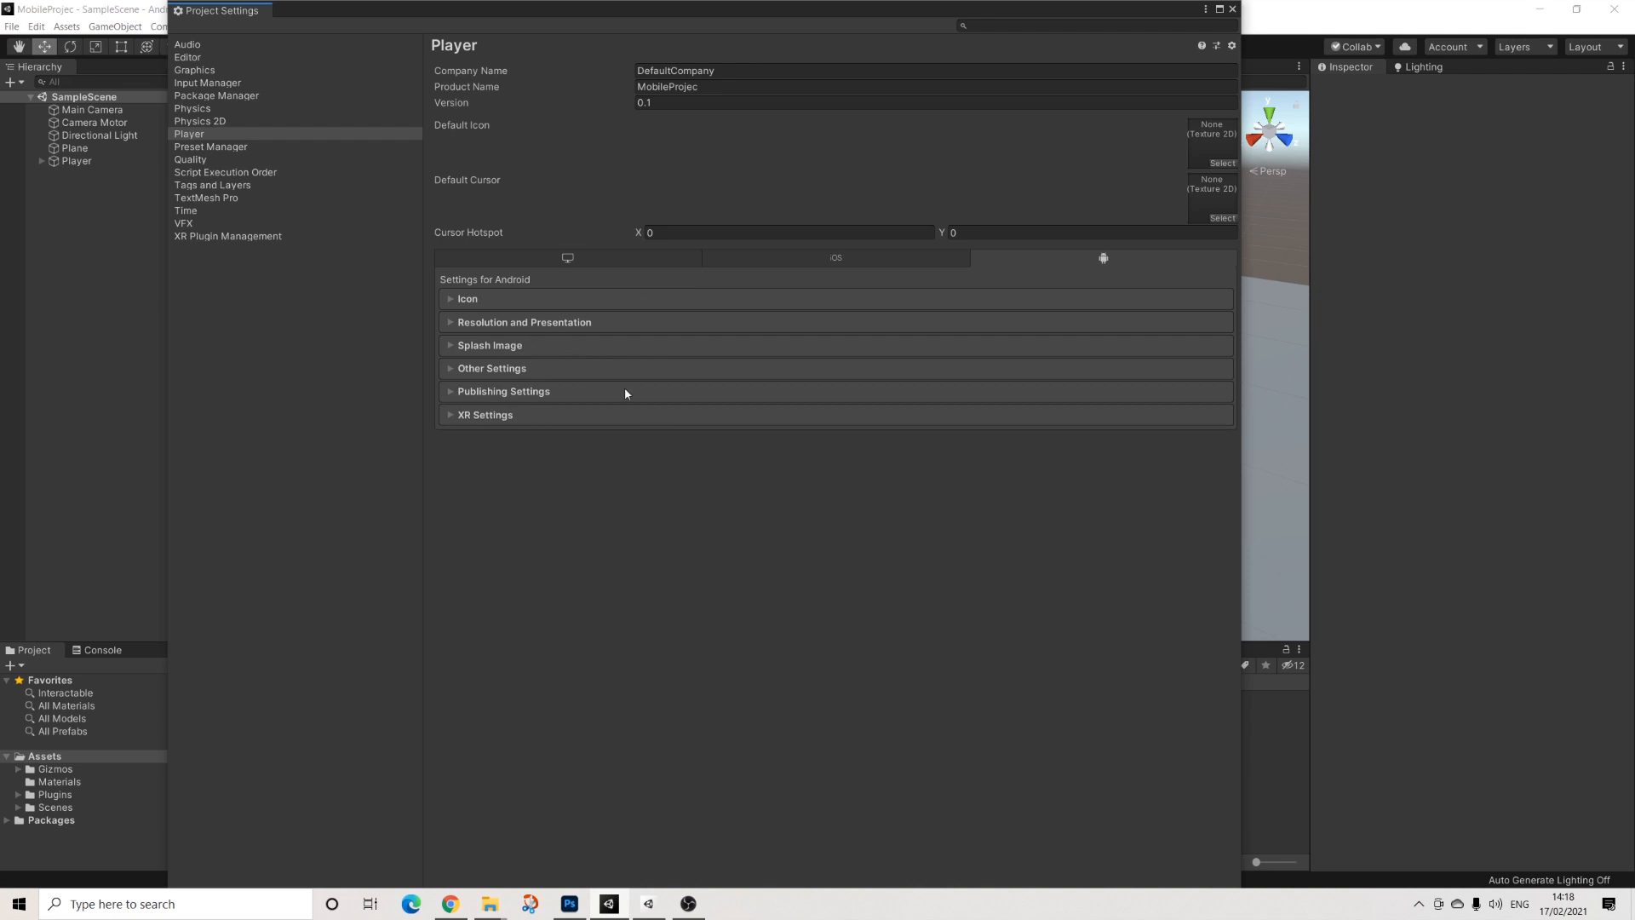
click(1232, 9)
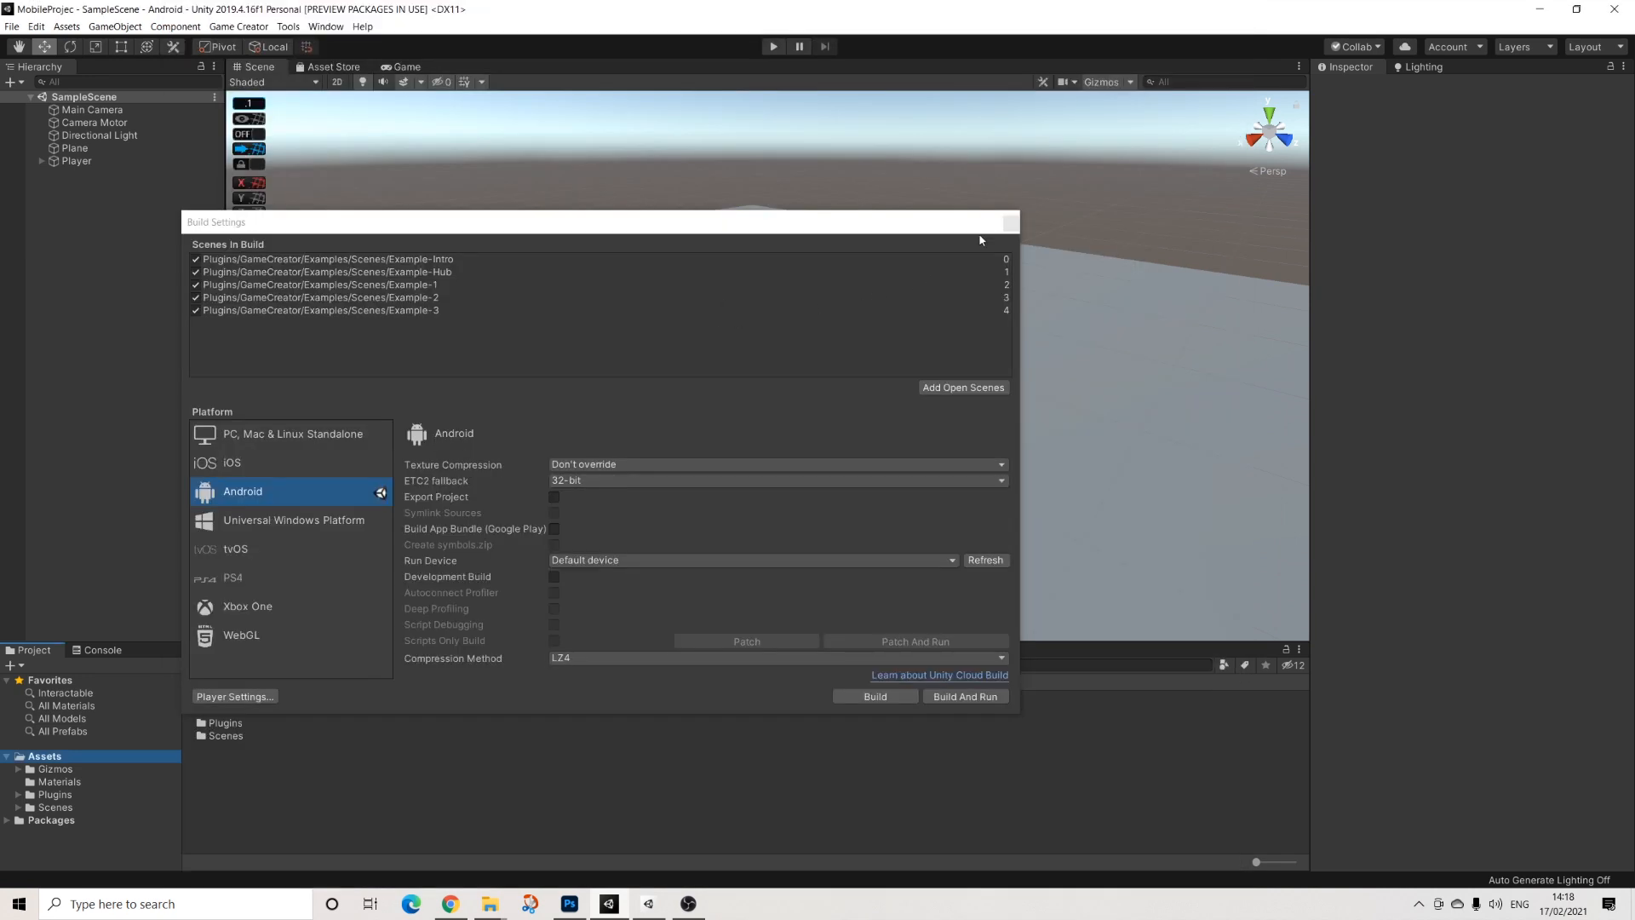
click(1011, 222)
Step: Play-test the scene by walking the character forward with the current camera, and stop the play mode
scroll(622, 441, up, 10)
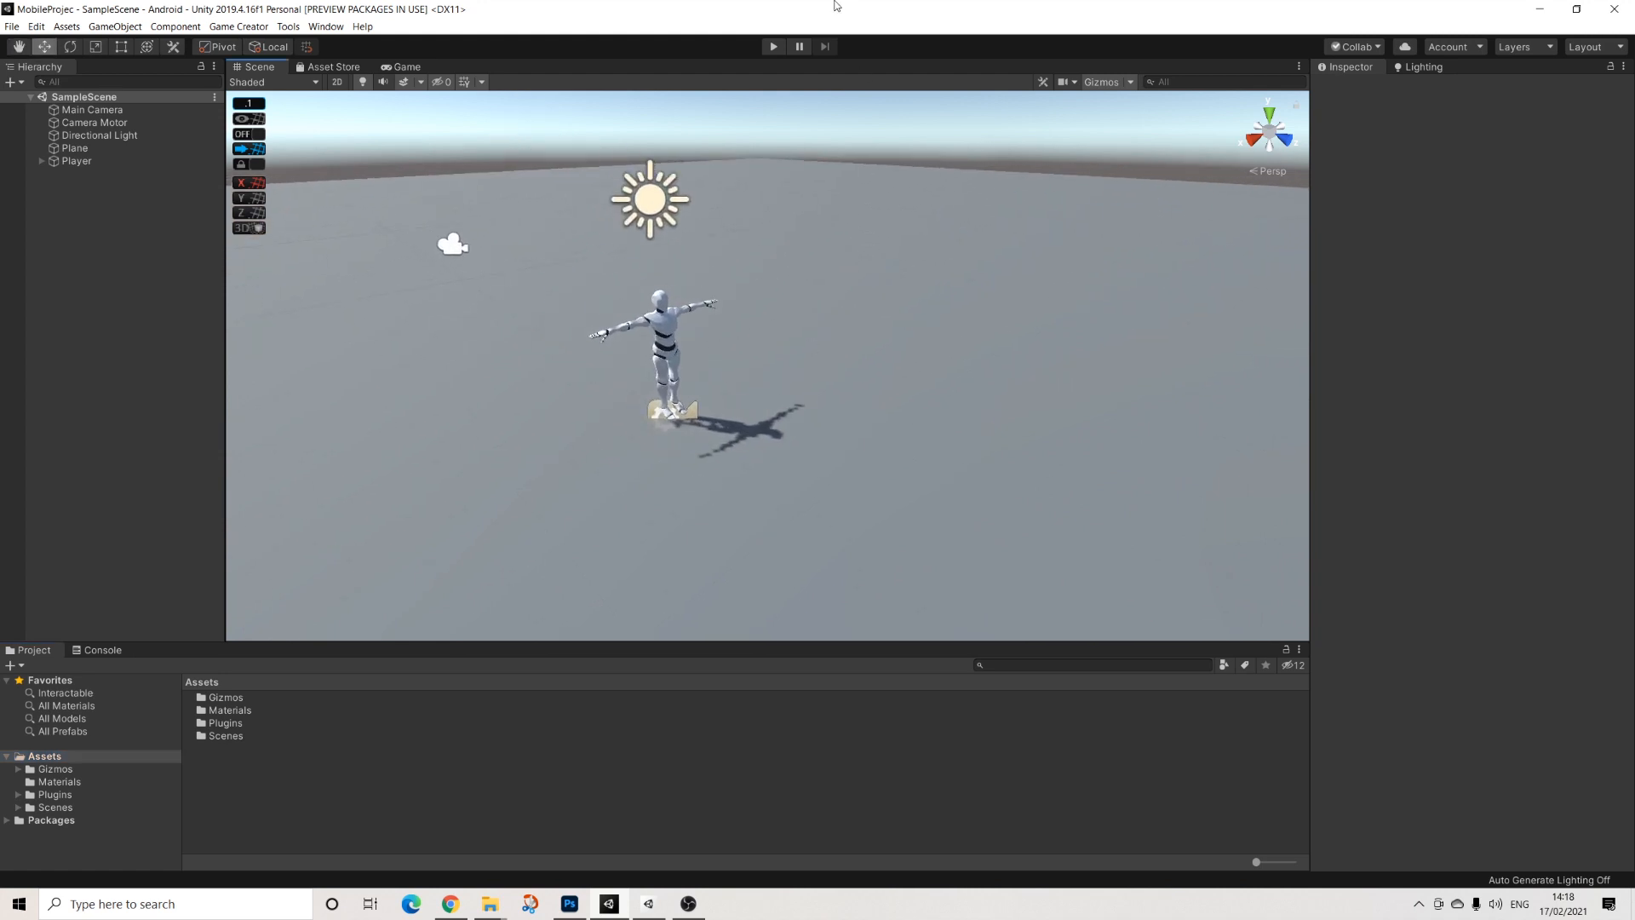
scroll(730, 391, up, 3)
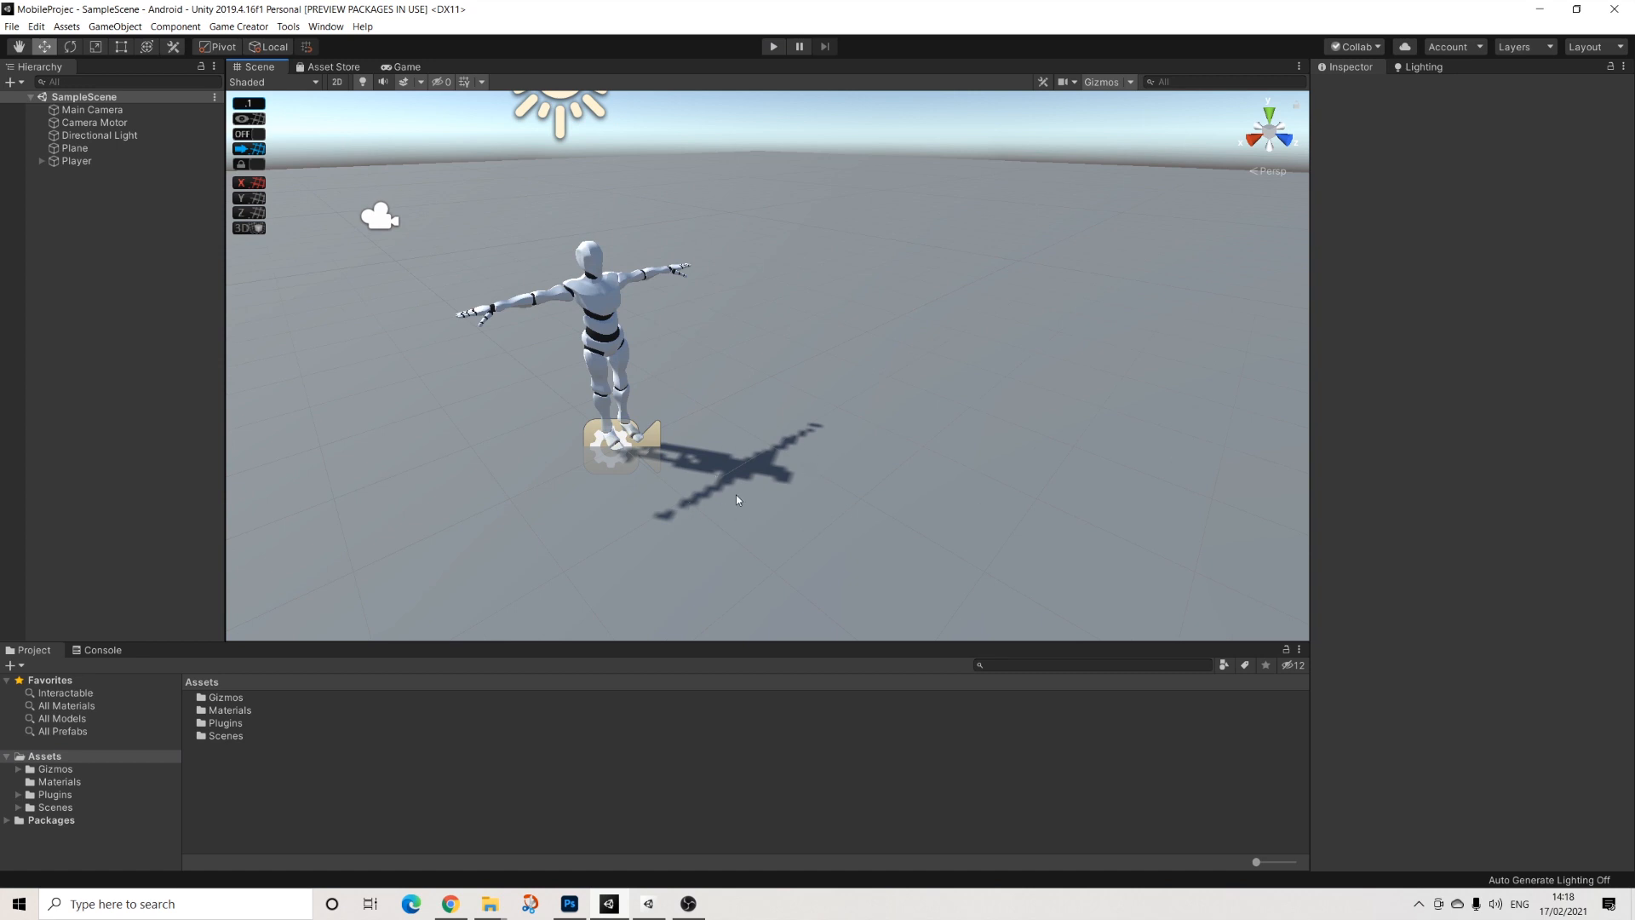
scroll(737, 500, up, 3)
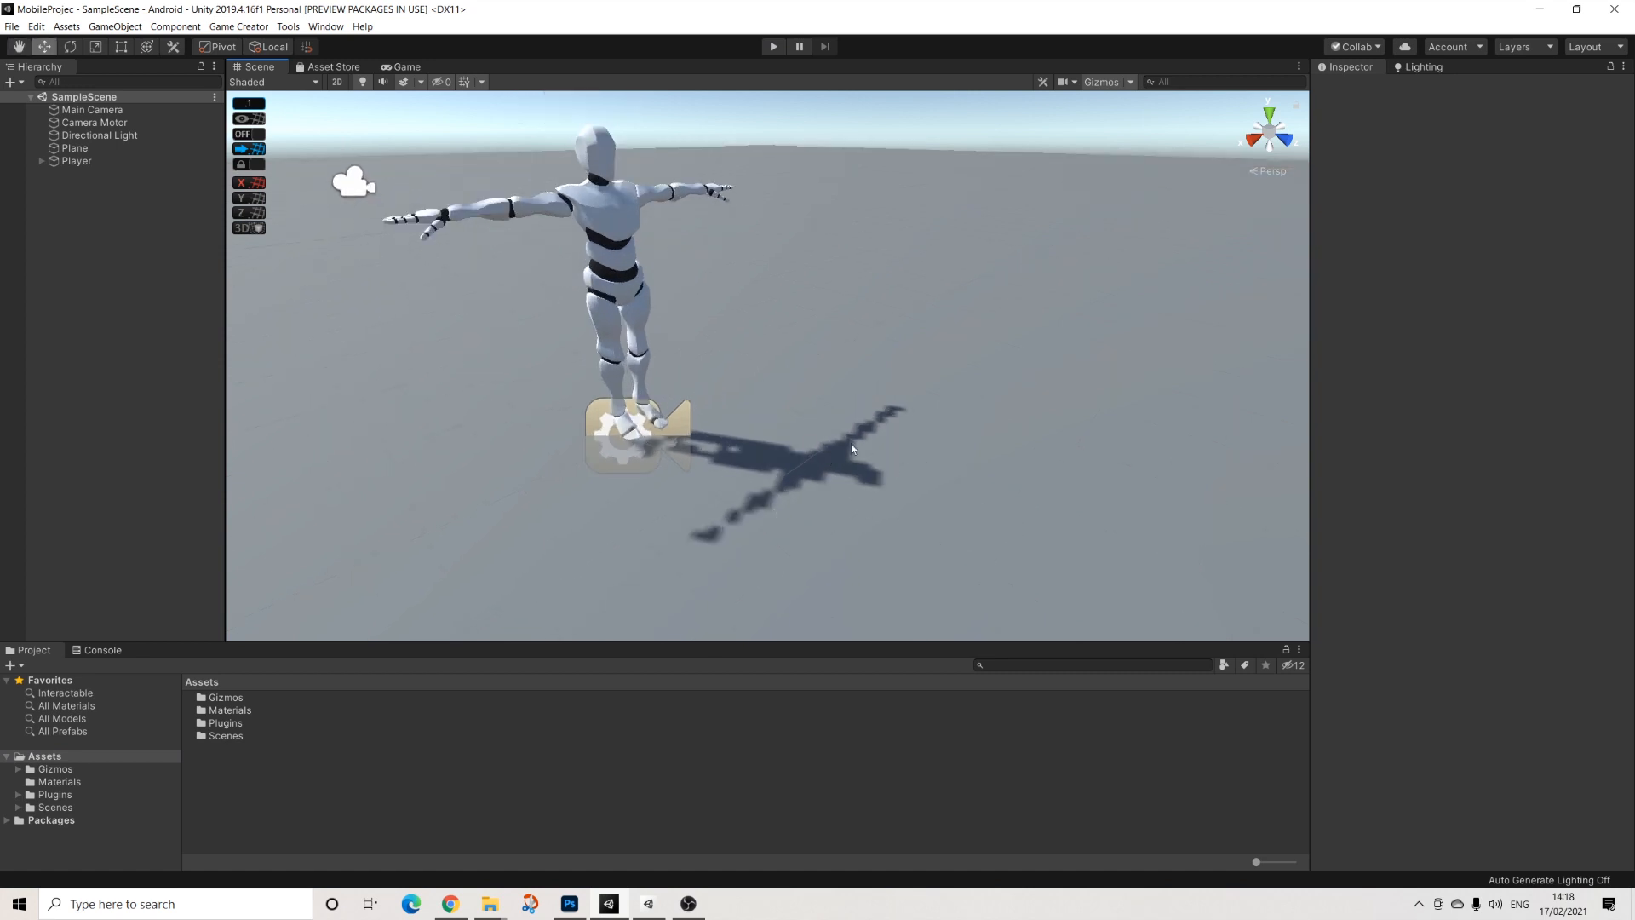
scroll(782, 458, down, 3)
scroll(780, 458, down, 3)
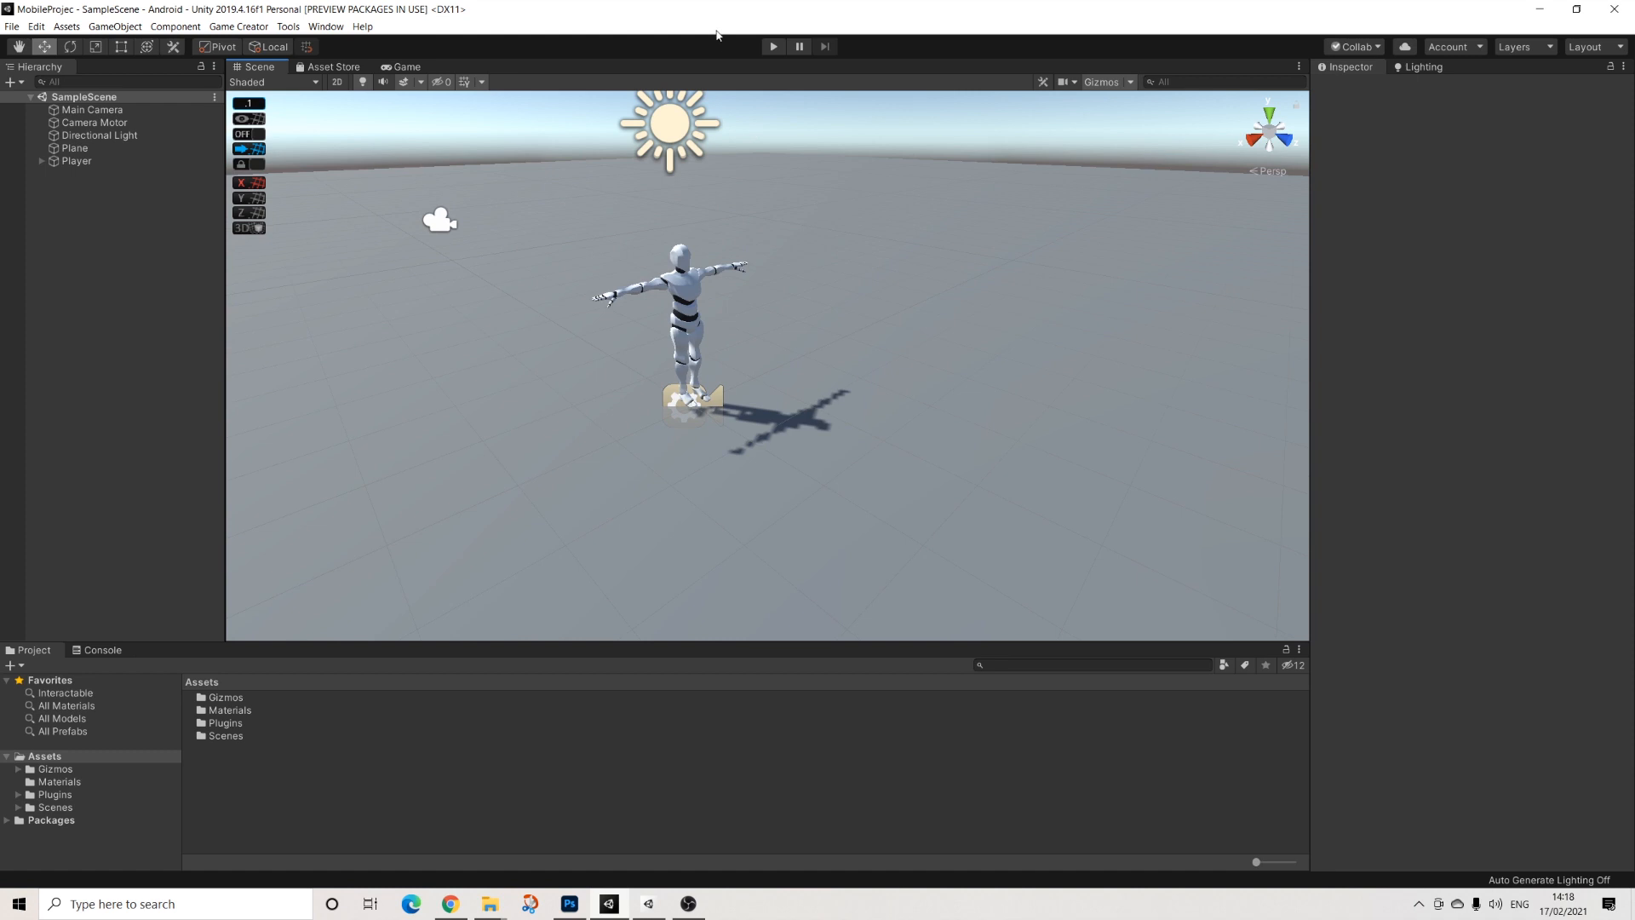
click(773, 46)
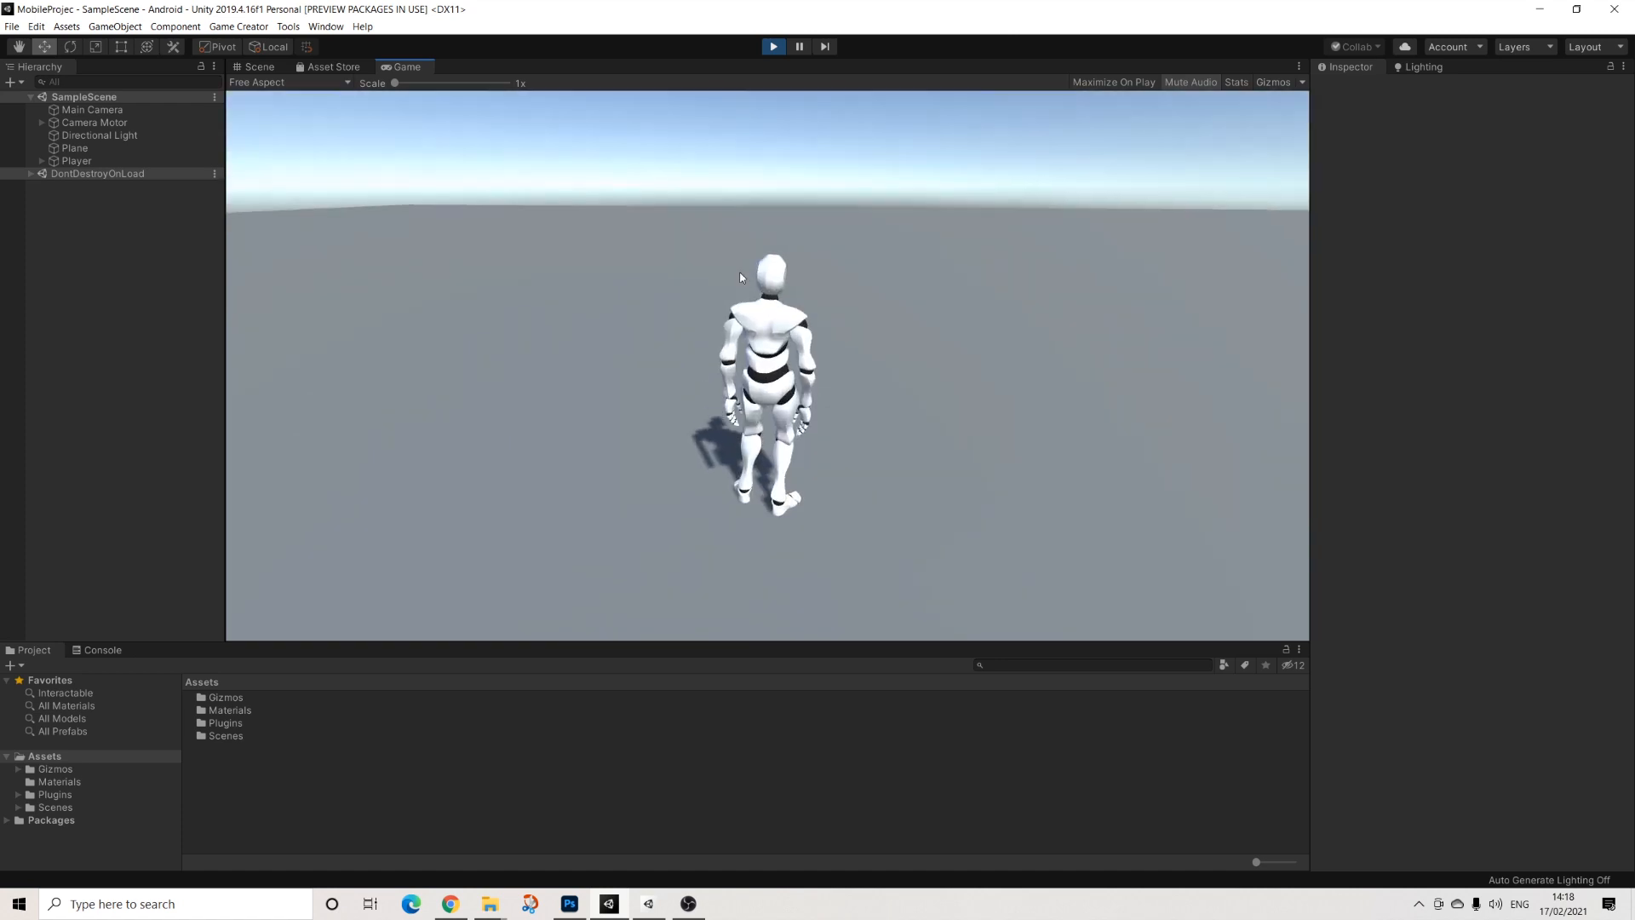
key(w)
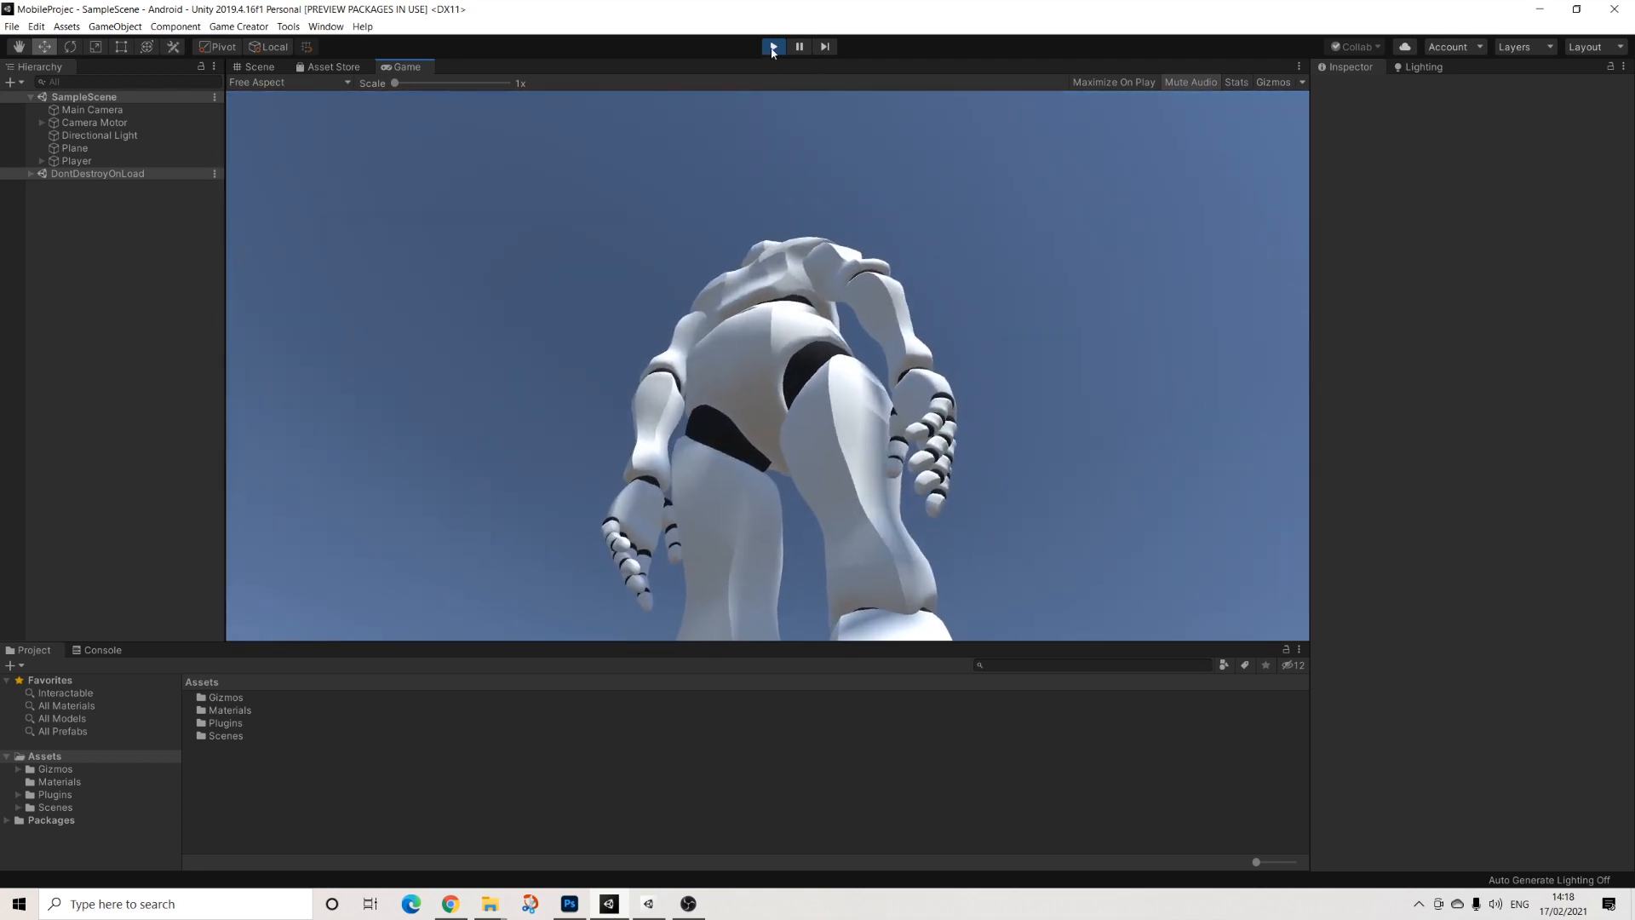
click(772, 47)
Step: Examine the character, light and camera on the plane from different distances and angles
scroll(723, 262, down, 10)
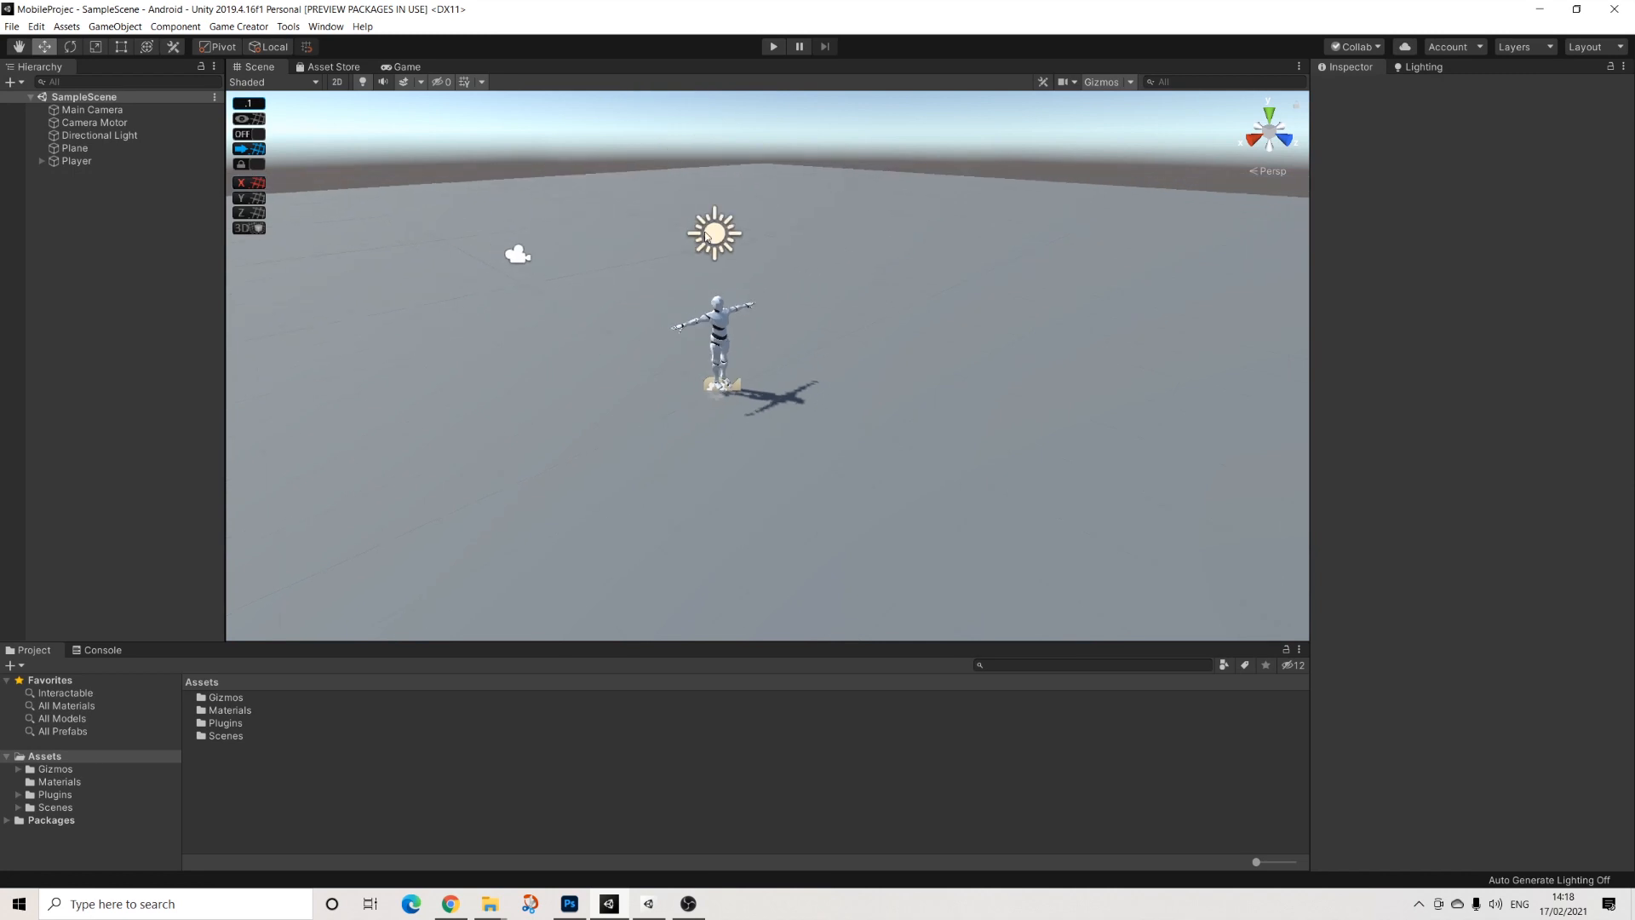
middle_drag(722, 262, 784, 337)
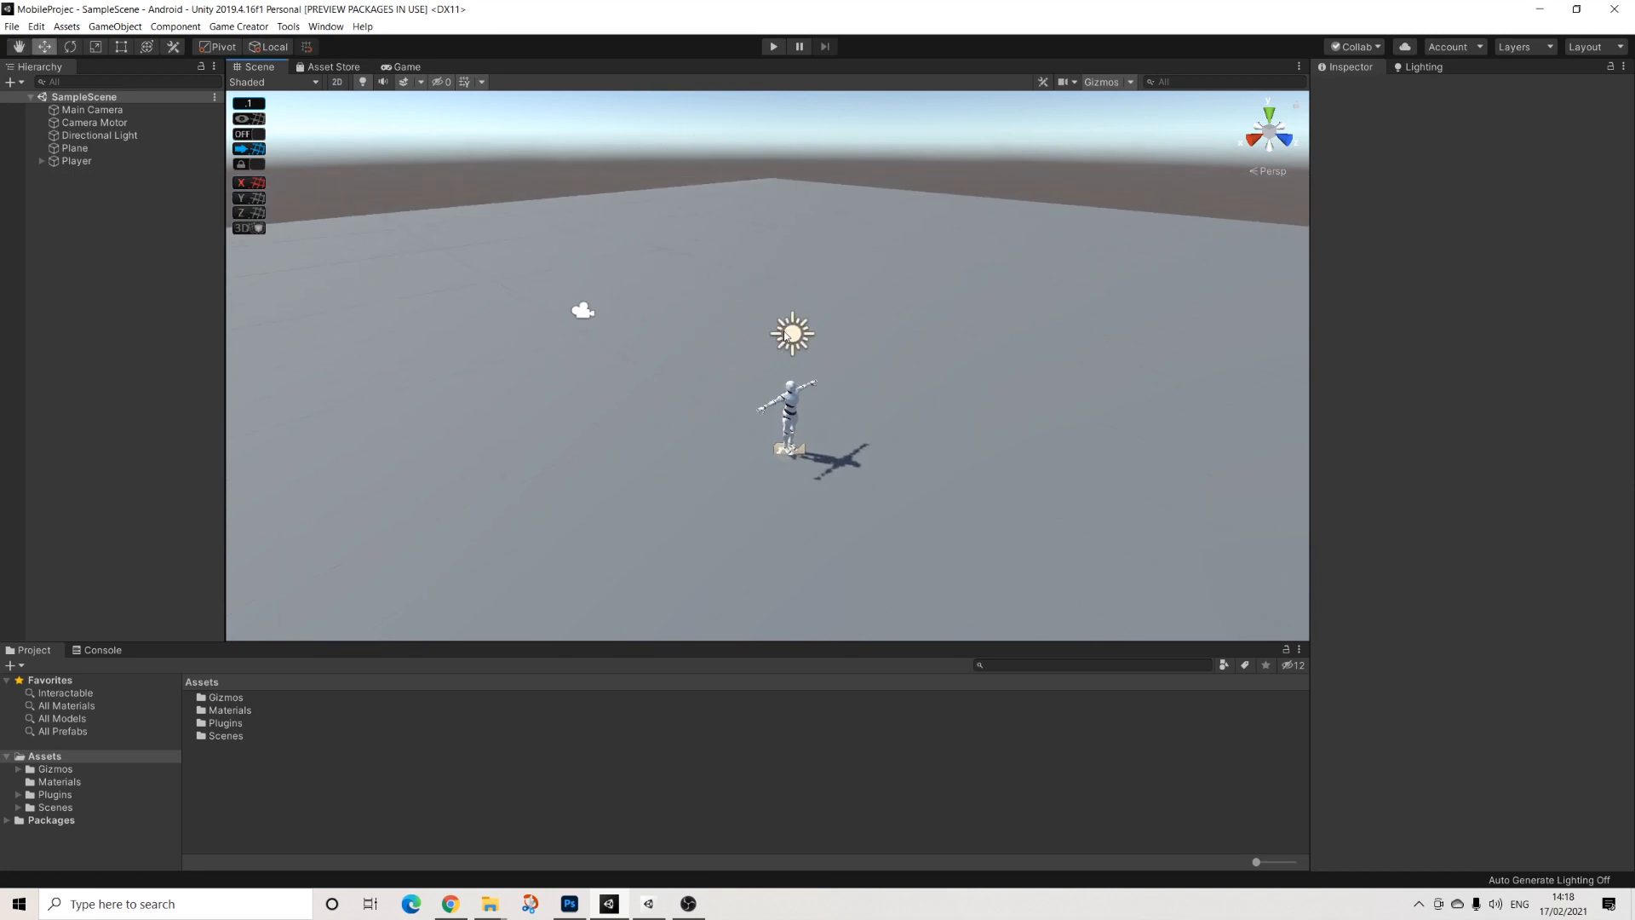
middle_drag(953, 426, 875, 400)
alt+drag(765, 423, 723, 454)
middle_drag(731, 453, 819, 408)
alt+drag(833, 418, 893, 414)
scroll(893, 414, up, 2)
middle_drag(945, 419, 877, 430)
alt+drag(840, 424, 810, 453)
scroll(810, 453, up, 3)
middle_drag(810, 453, 849, 445)
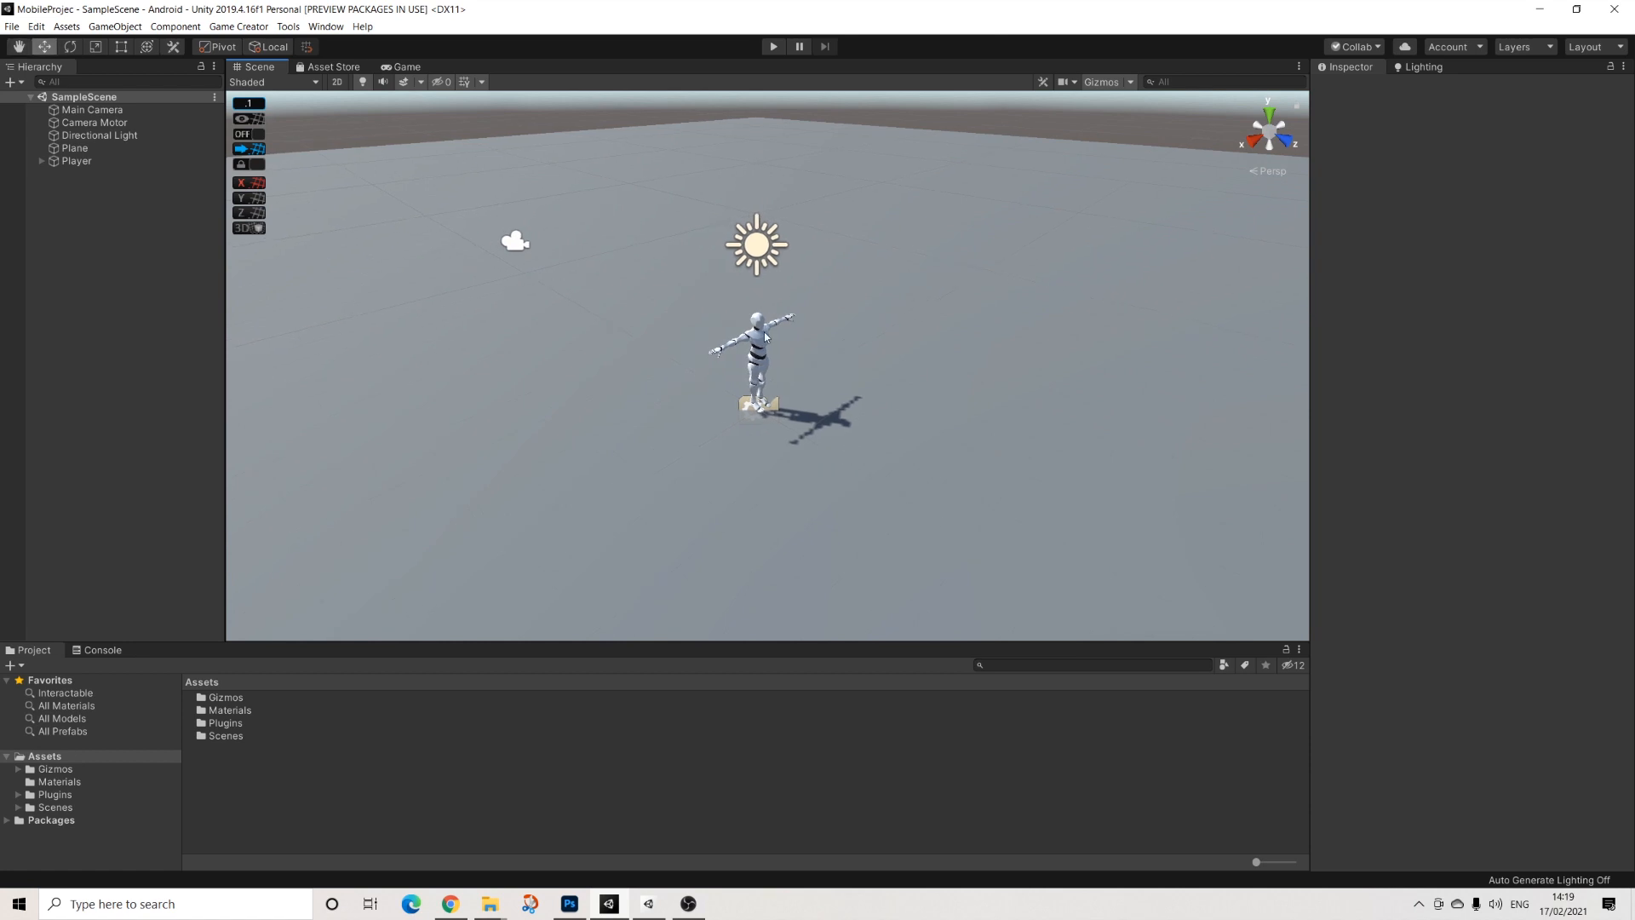
Step: Select the Player object and play-test its walking and mouse-driven camera orbit, and stop the play mode
click(66, 162)
alt+drag(650, 446, 1499, 316)
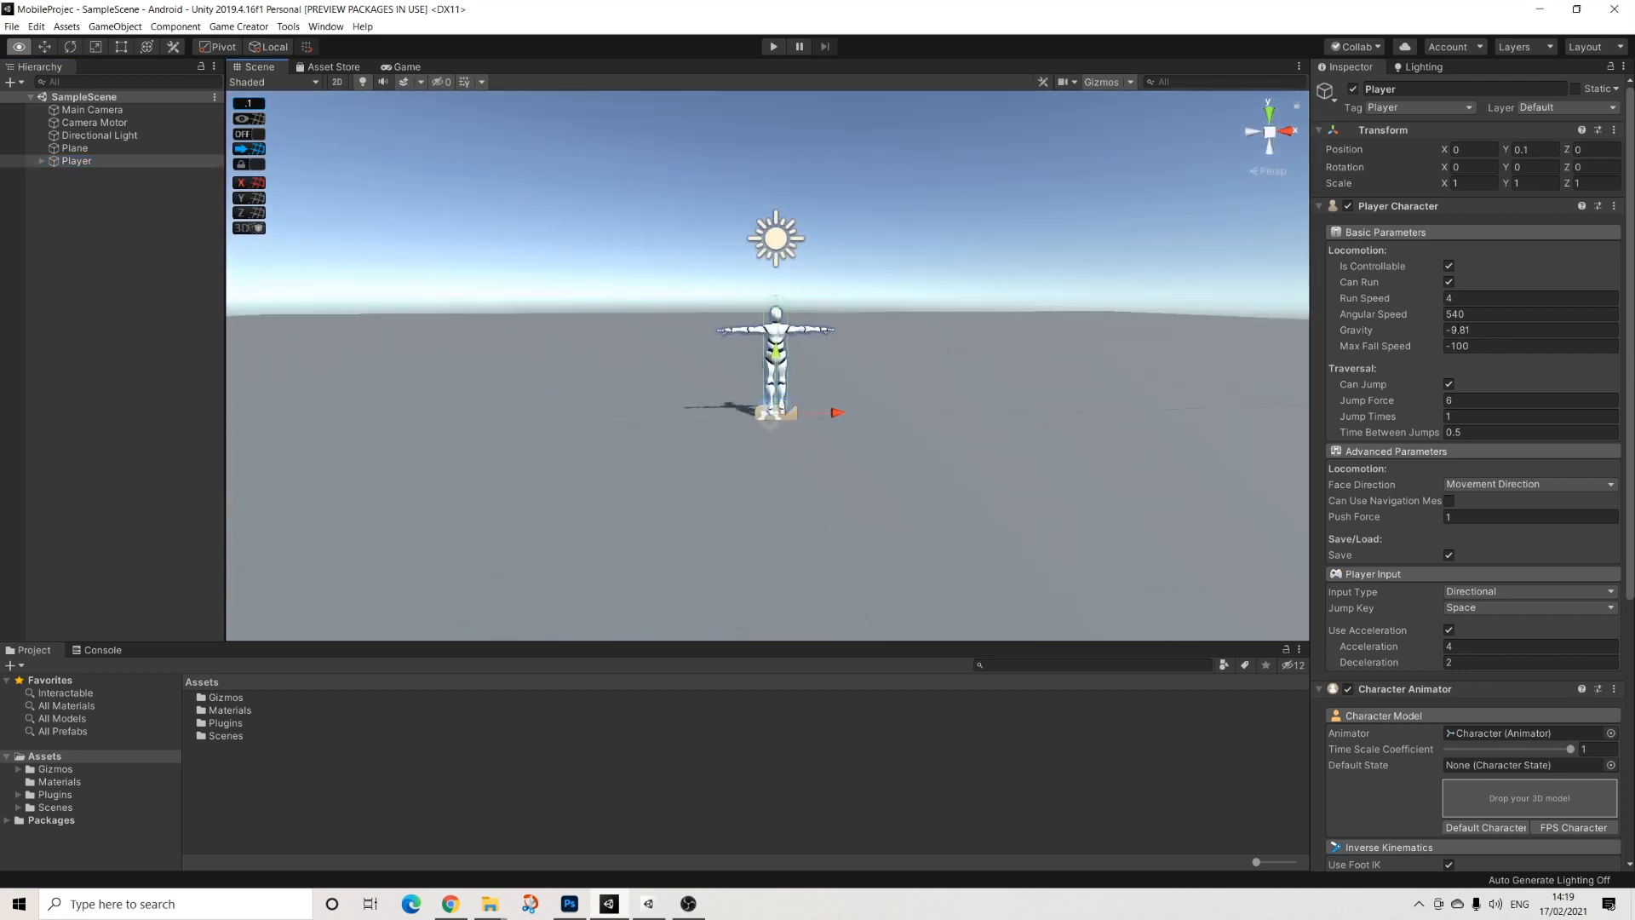
click(773, 47)
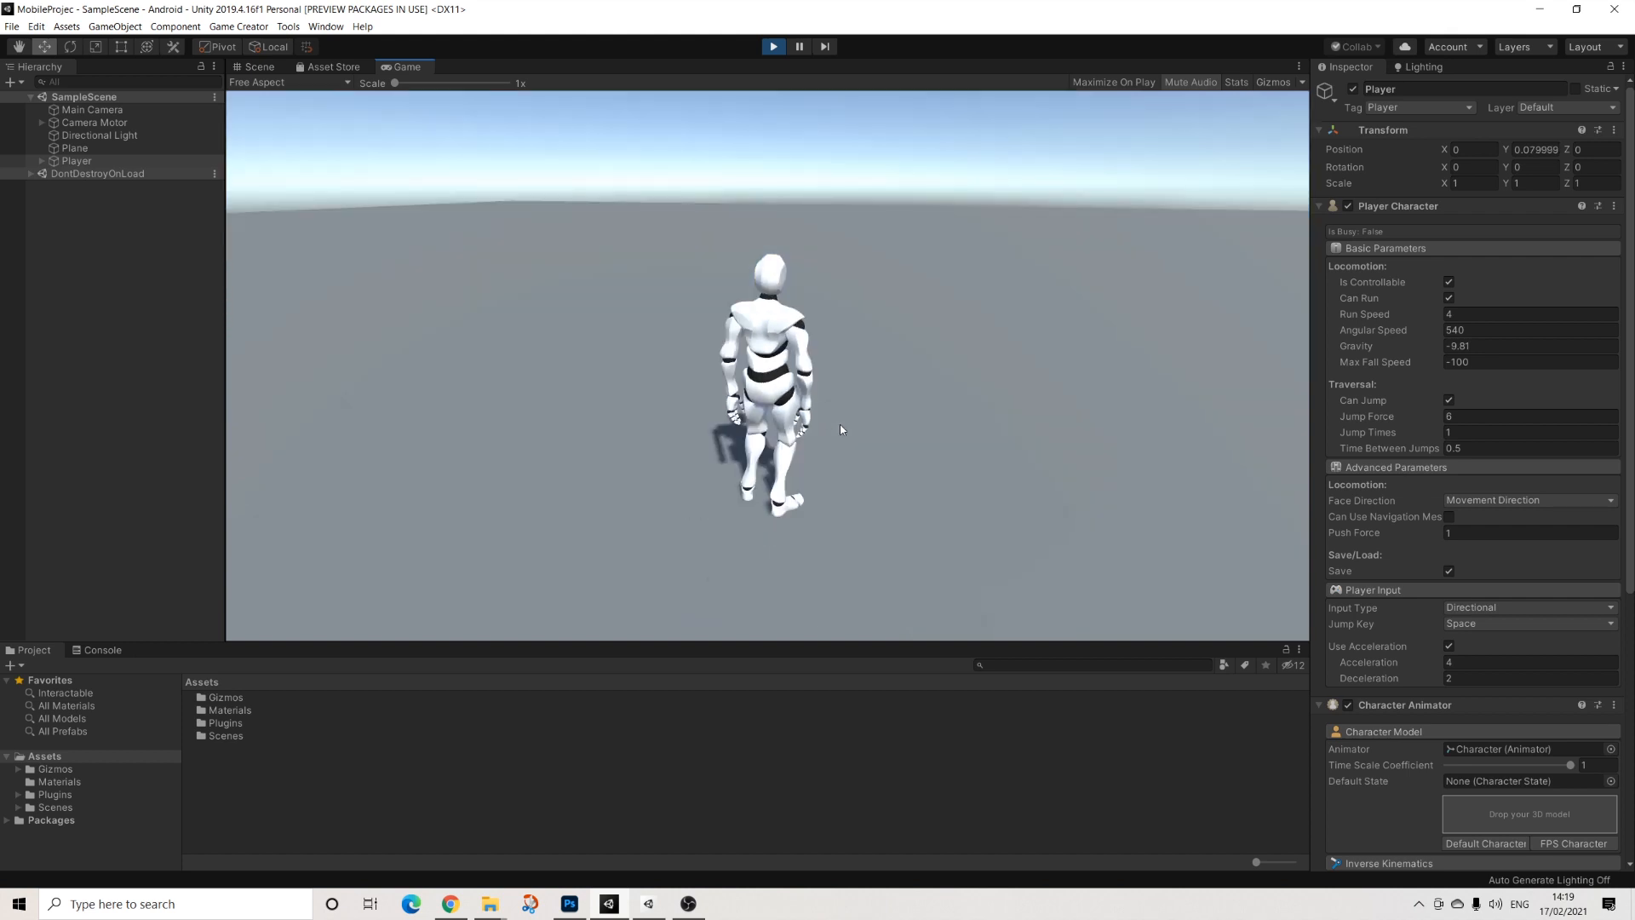
key(w)
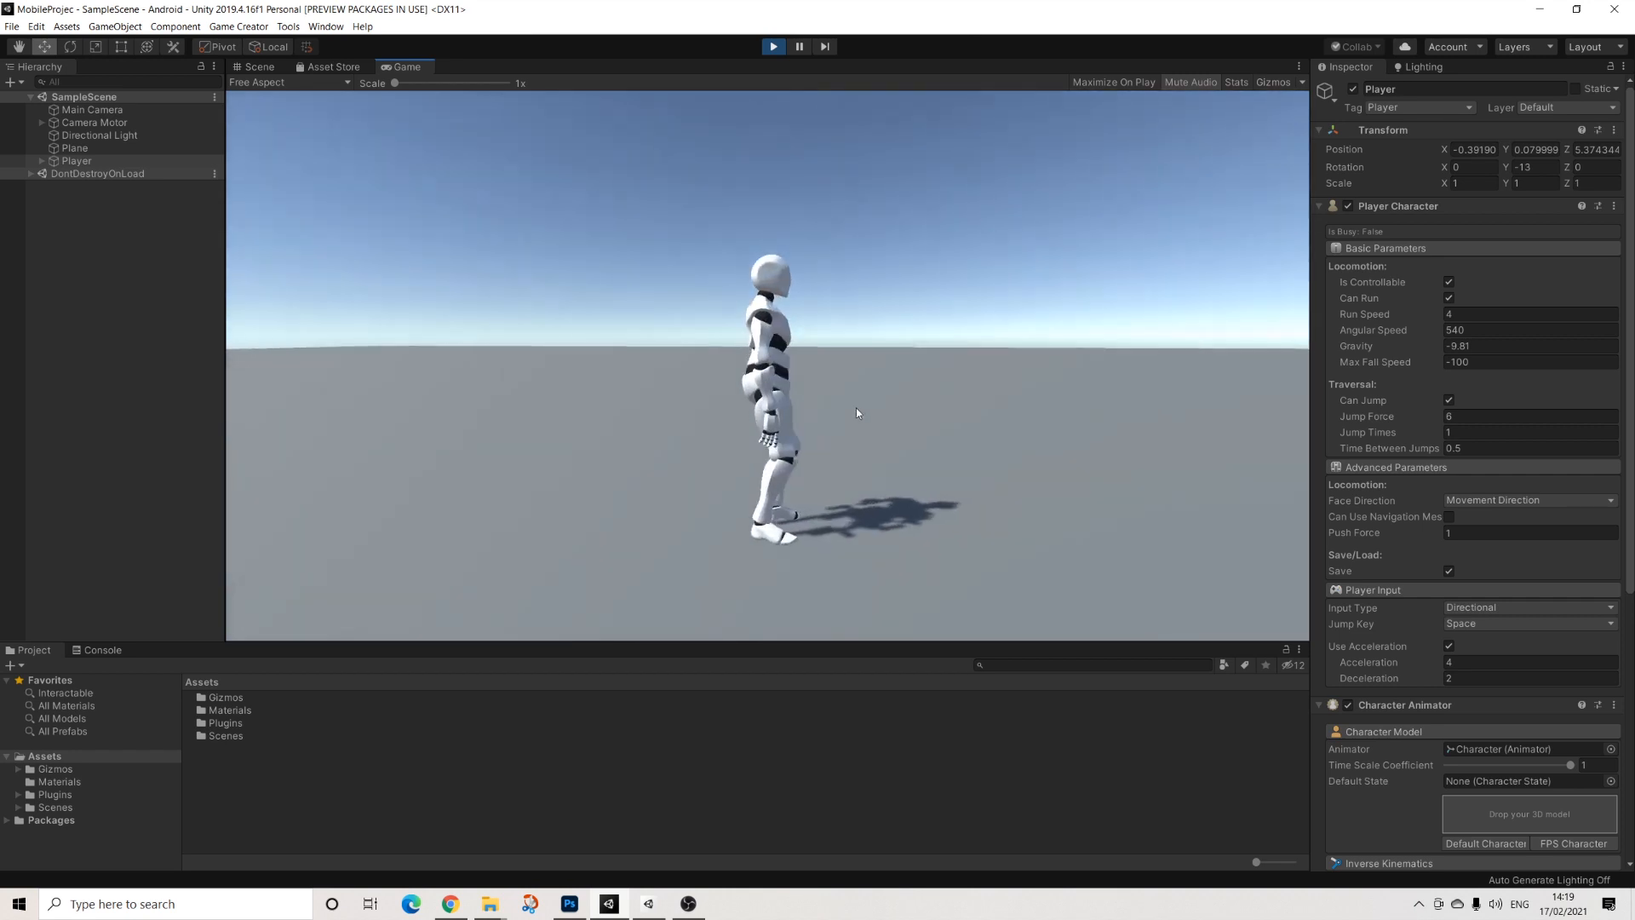
key(w)
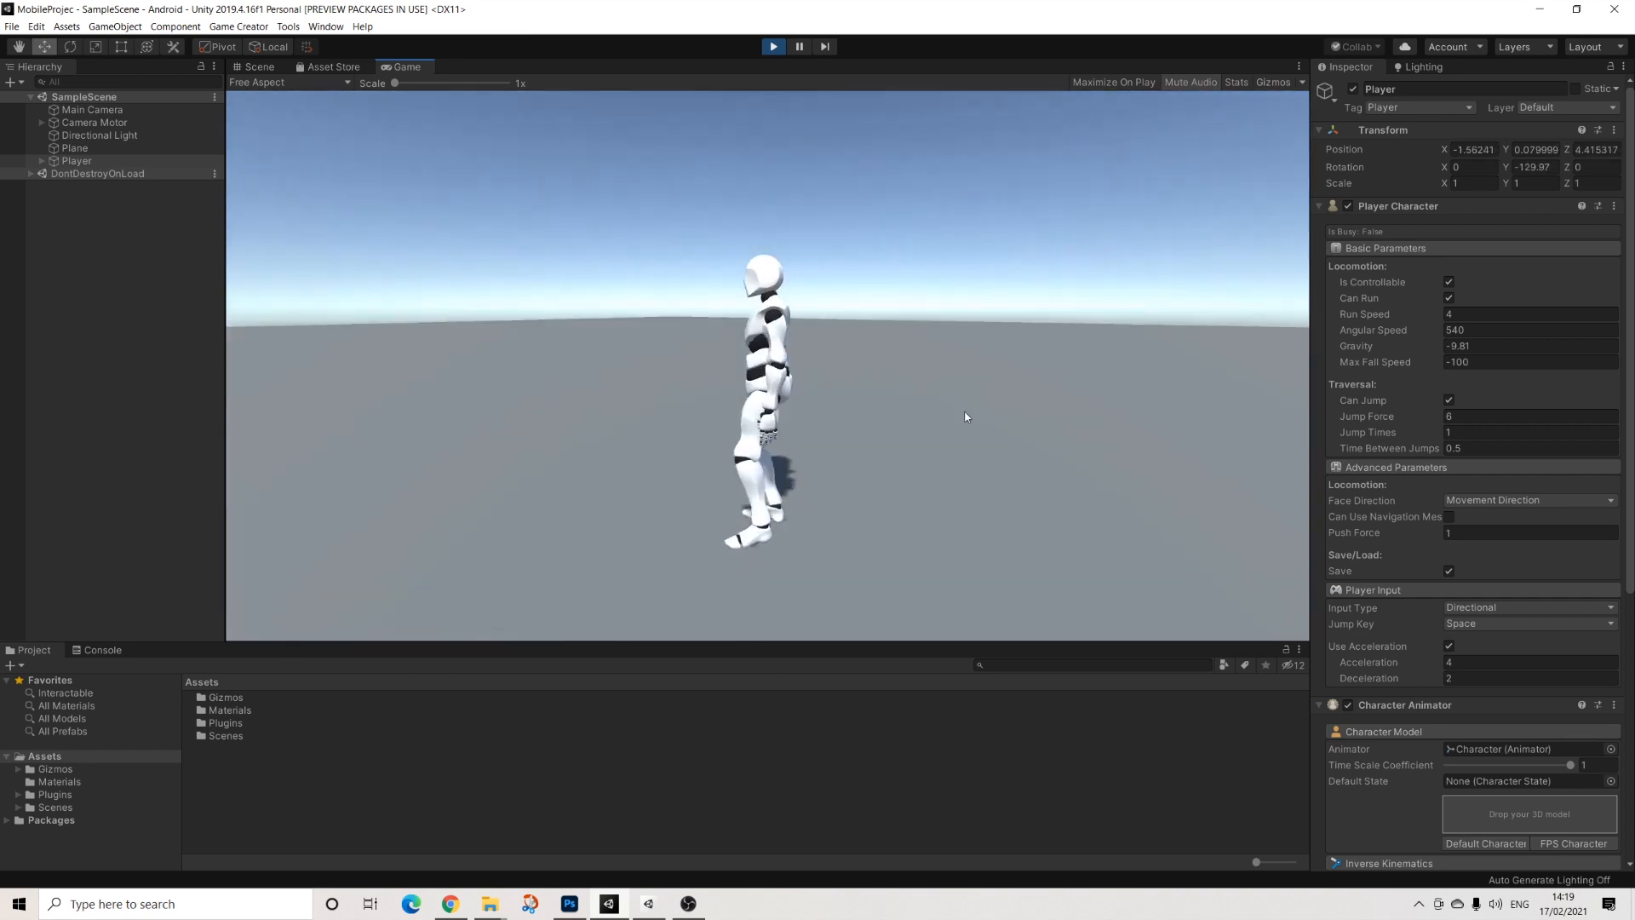
key(w)
key(w)
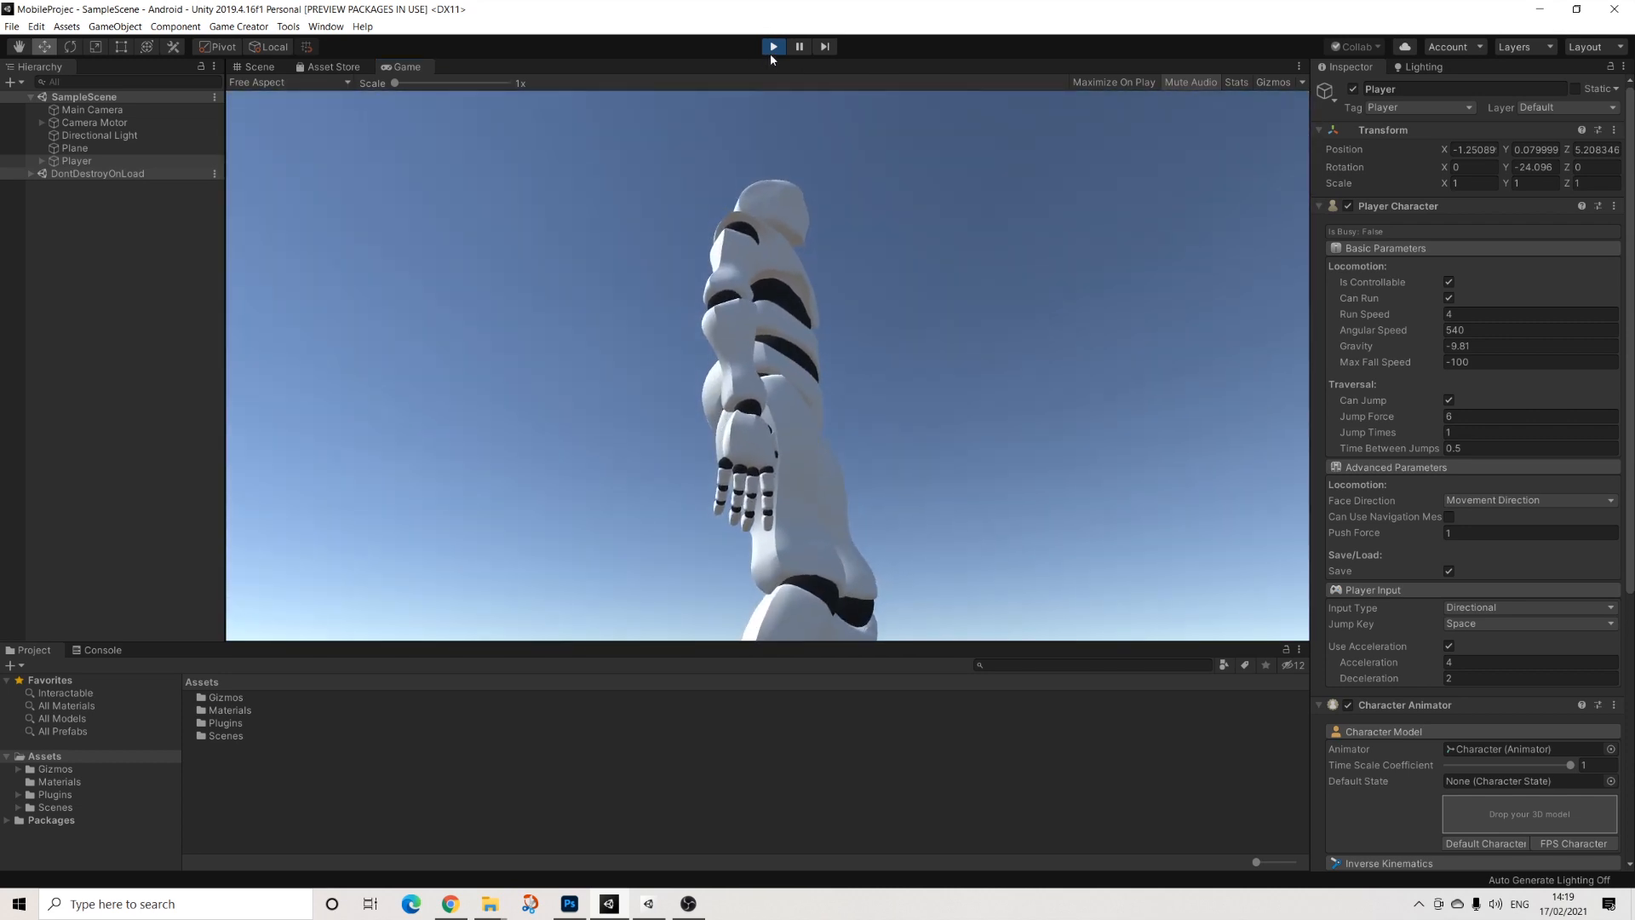
click(773, 46)
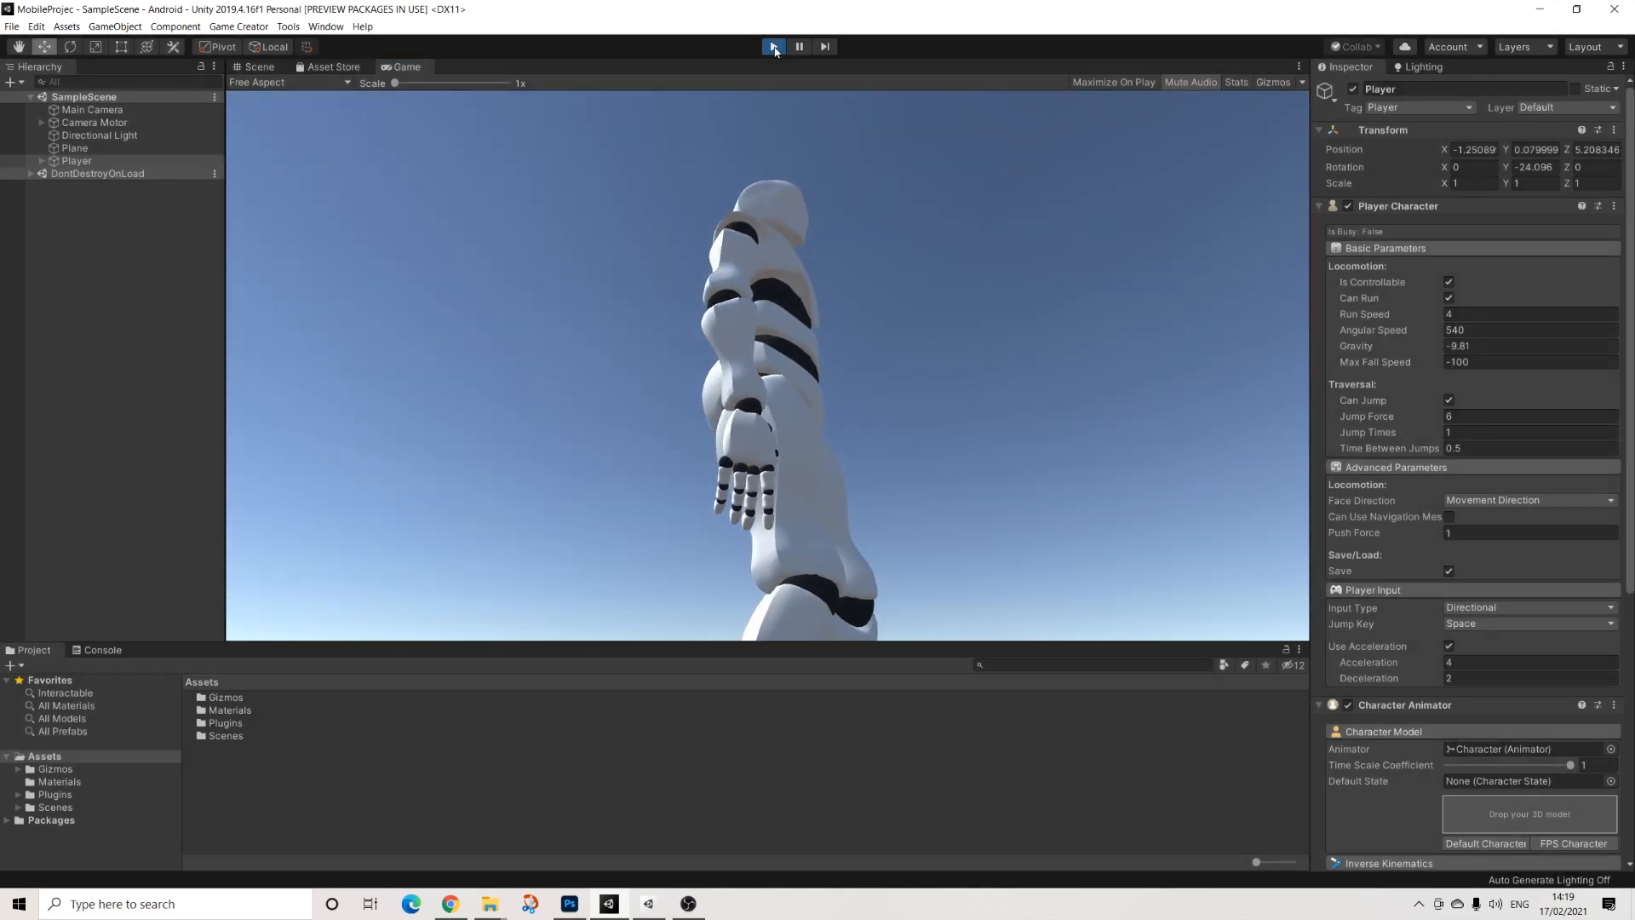
alt+drag(681, 353, 698, 407)
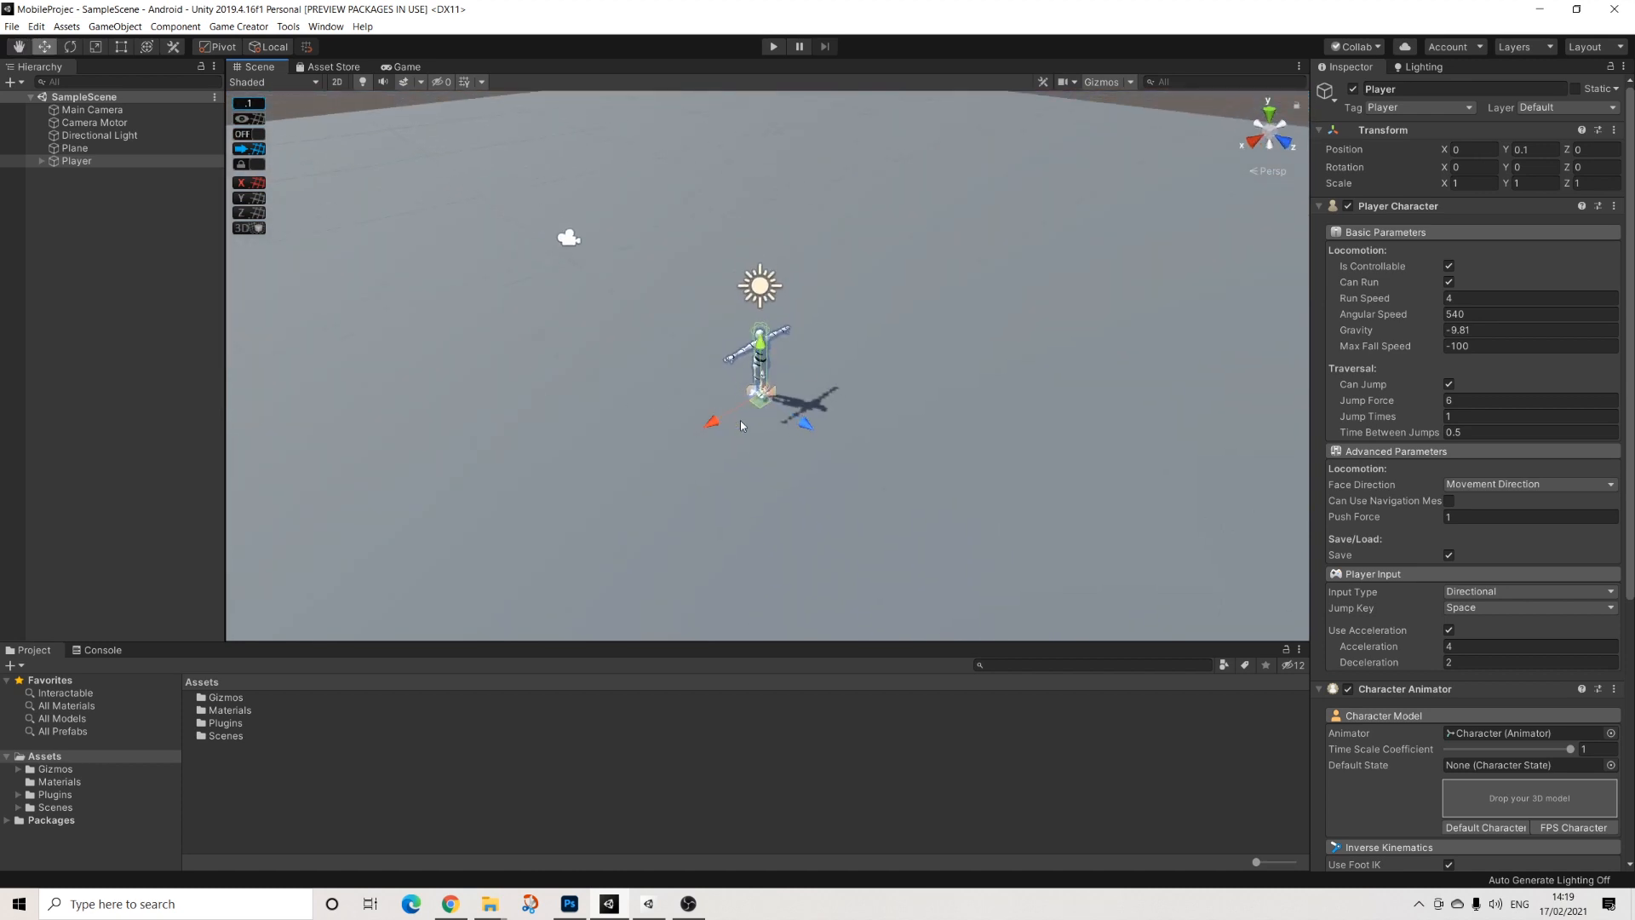
scroll(789, 401, up, 4)
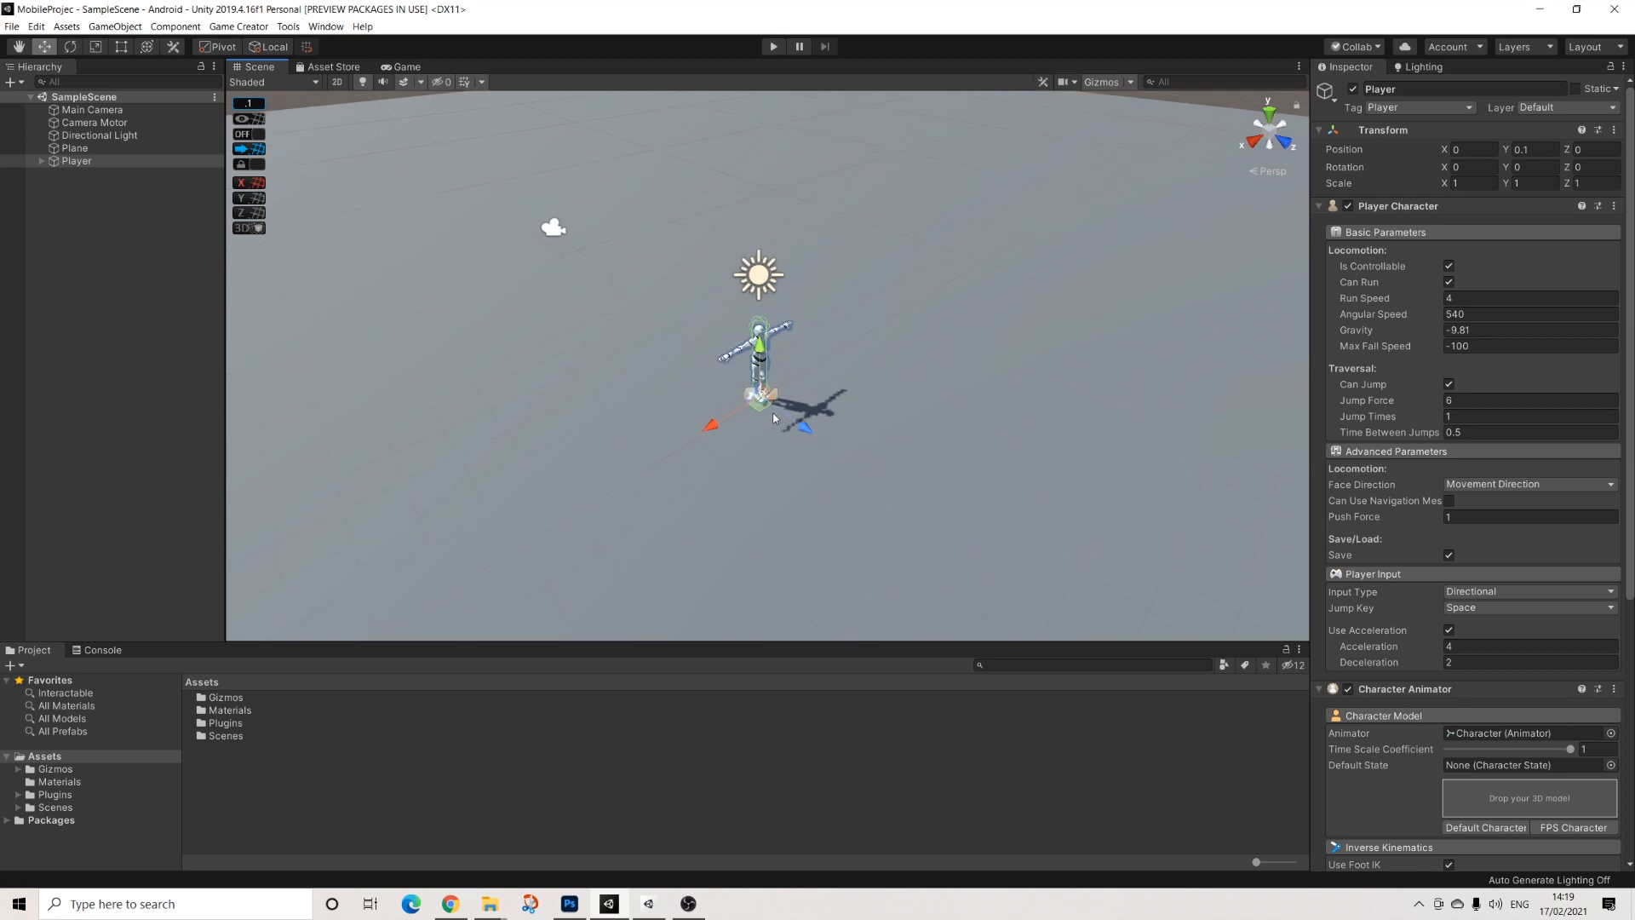
scroll(788, 398, down, 2)
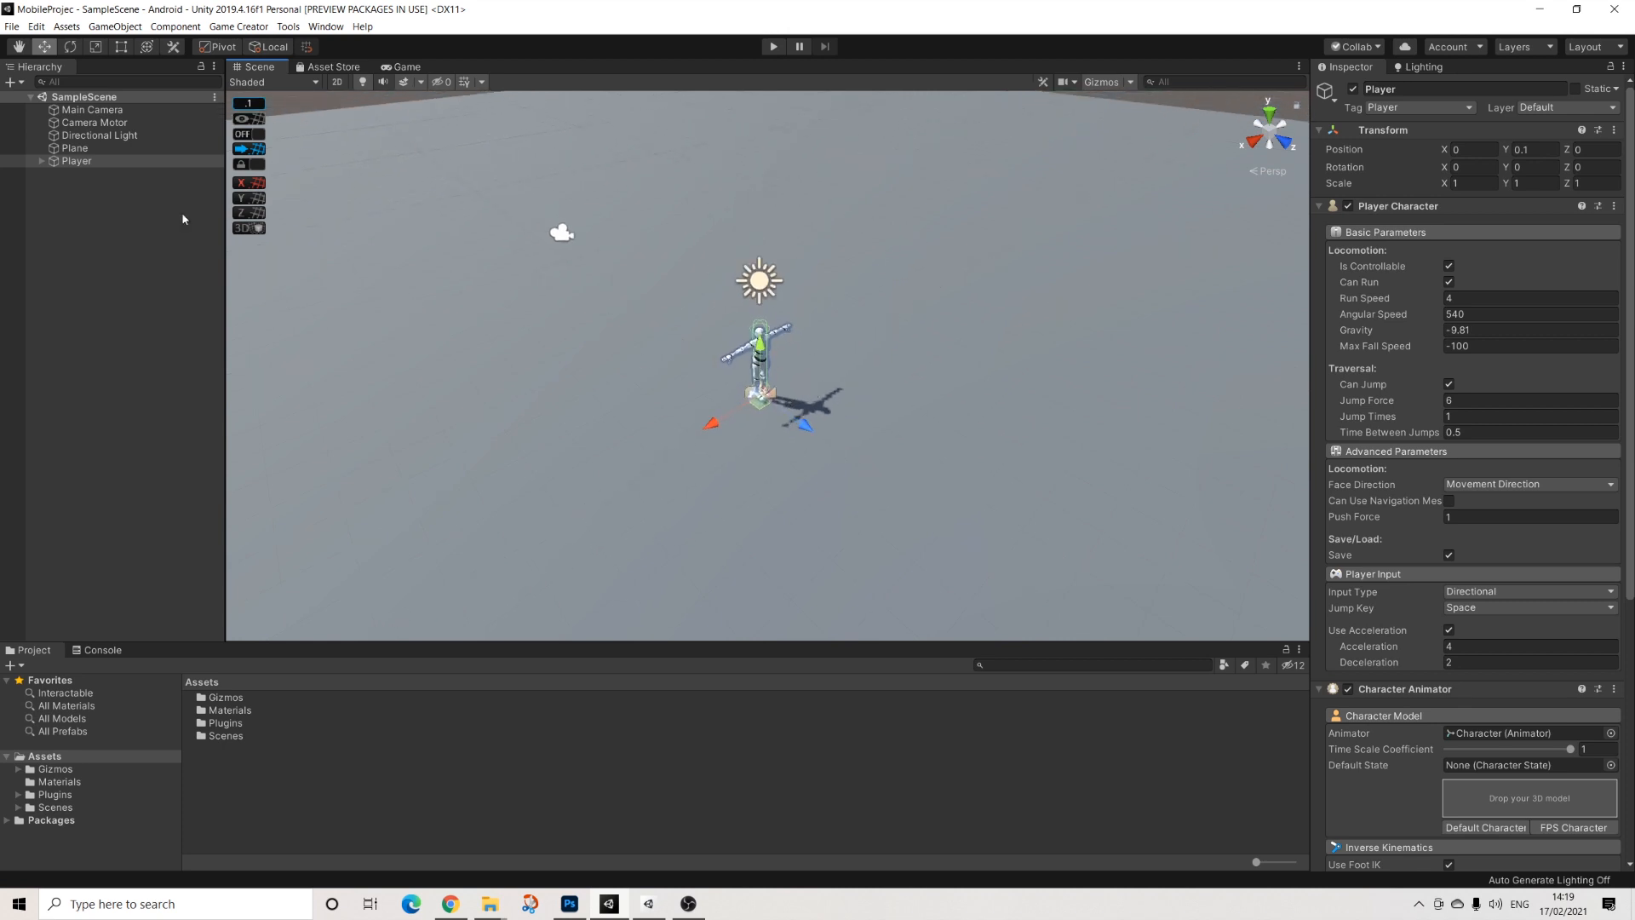
right_click(78, 182)
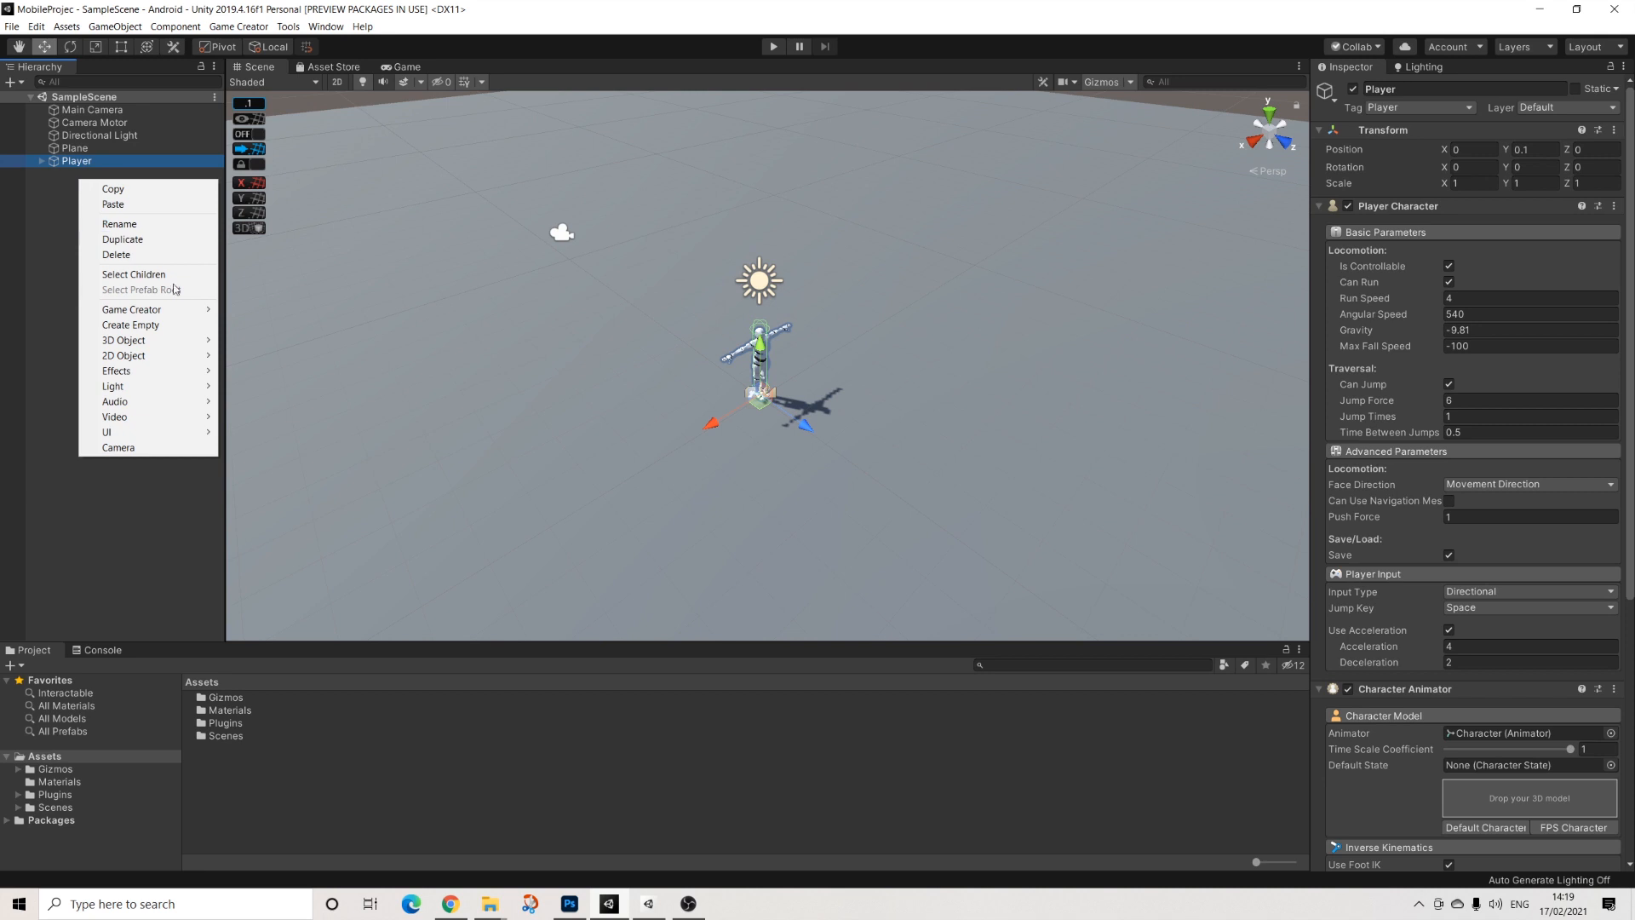
mouse_move(181, 308)
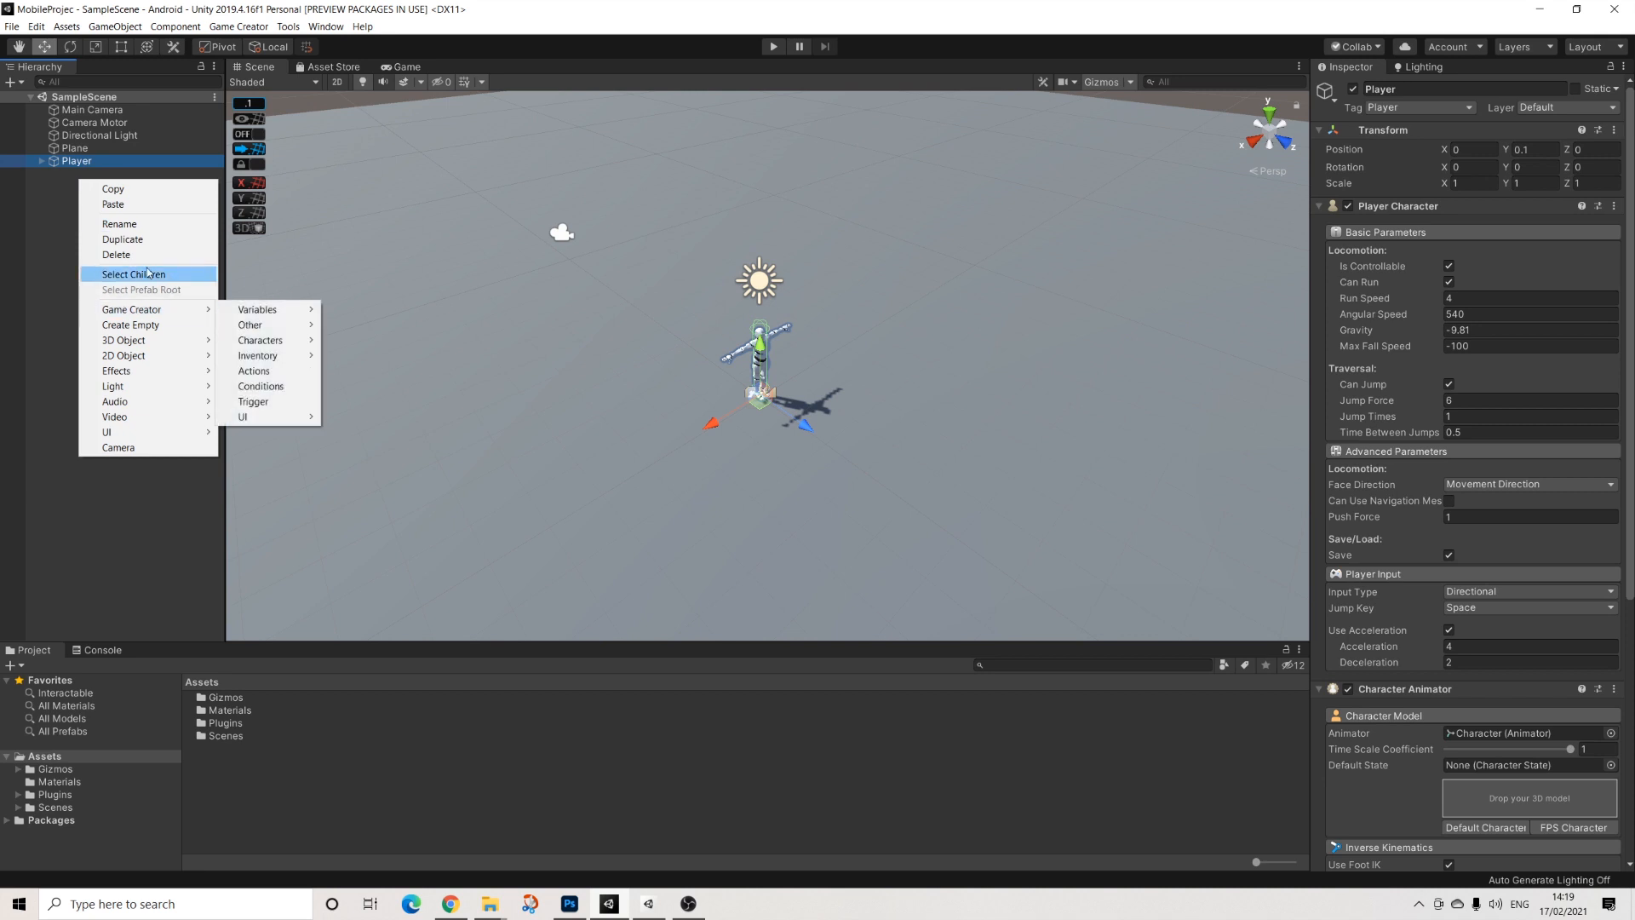
click(106, 126)
Step: Change the Camera Motor object's camera type to Follow Camera
click(106, 126)
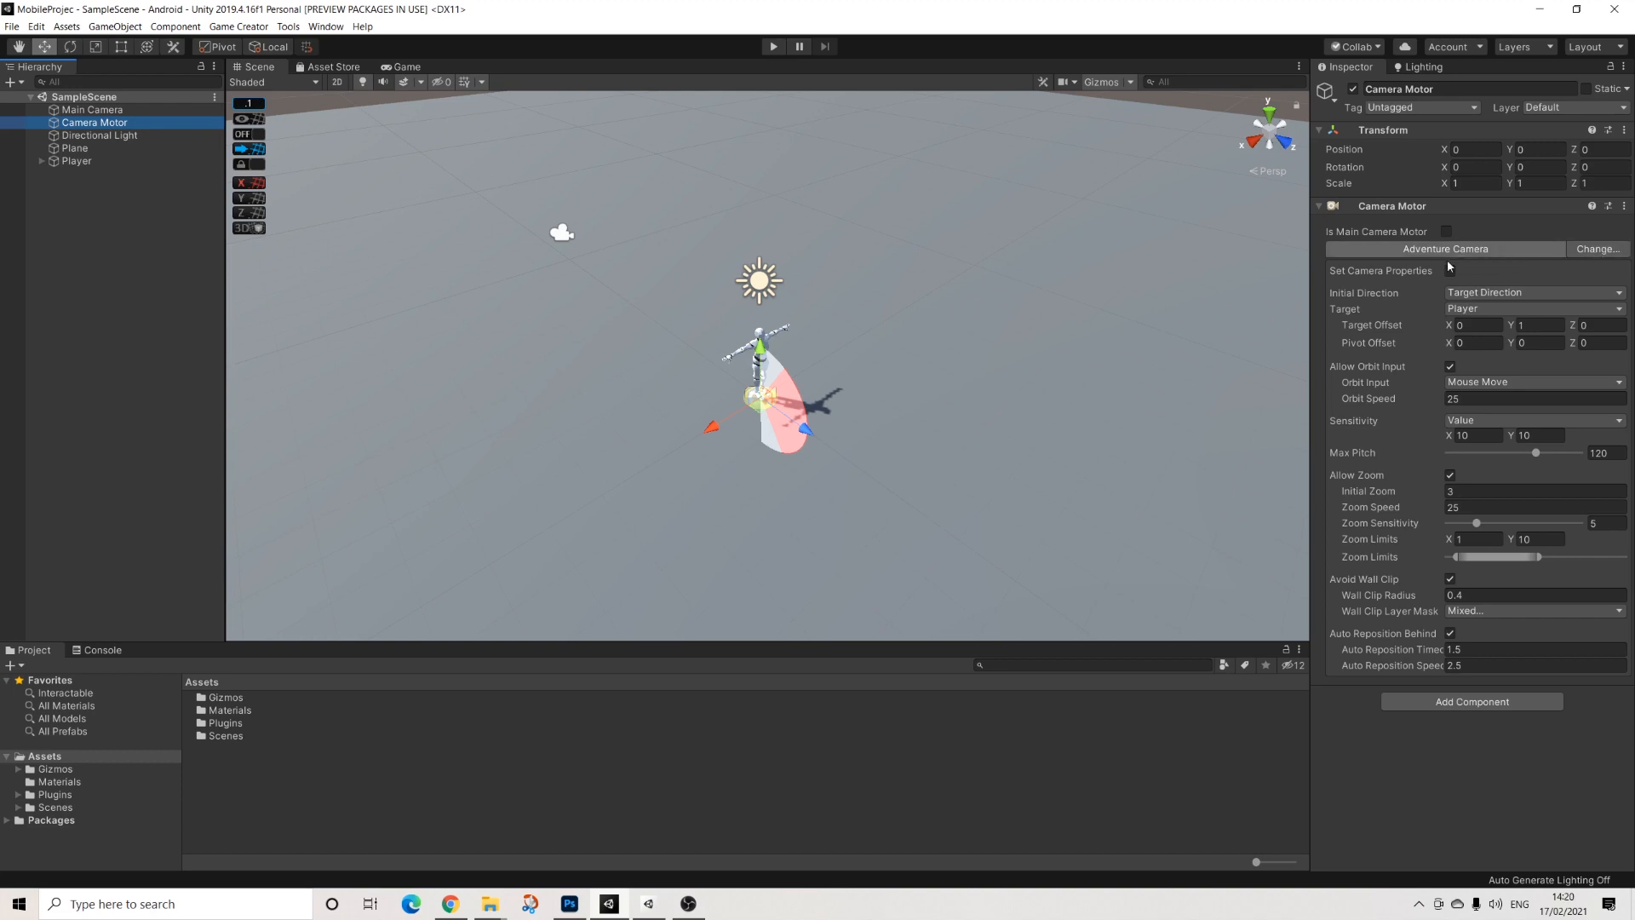
click(1586, 252)
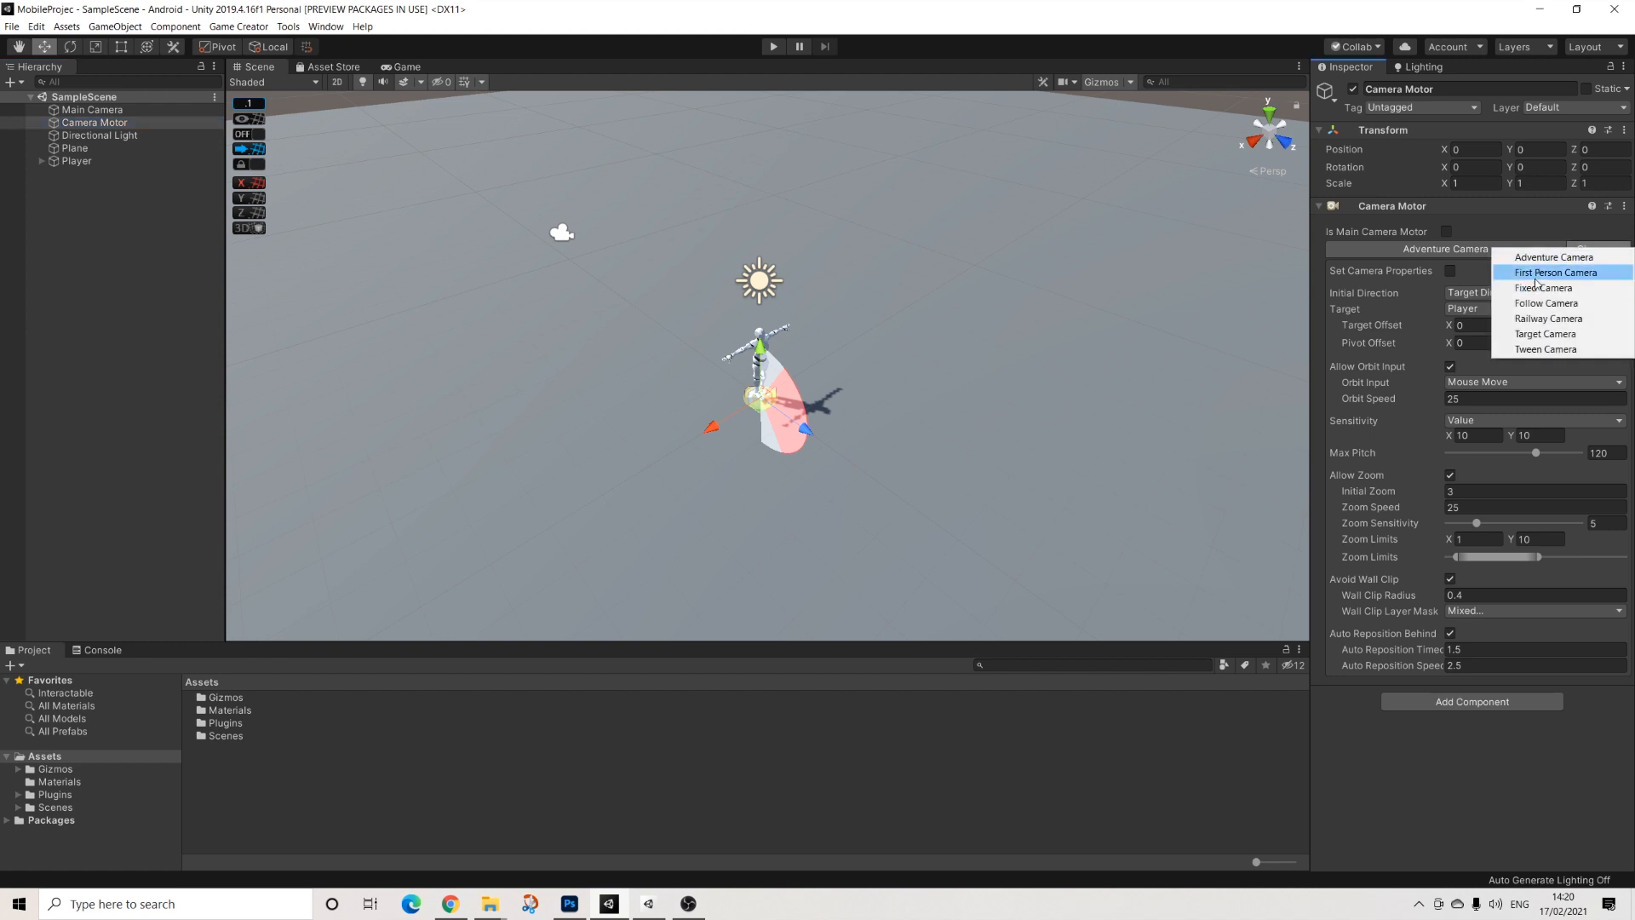
click(1540, 304)
Step: Set the follow camera's anchor offset to Y 7 and Z -5, and its look-at offset to Y 1
click(1540, 309)
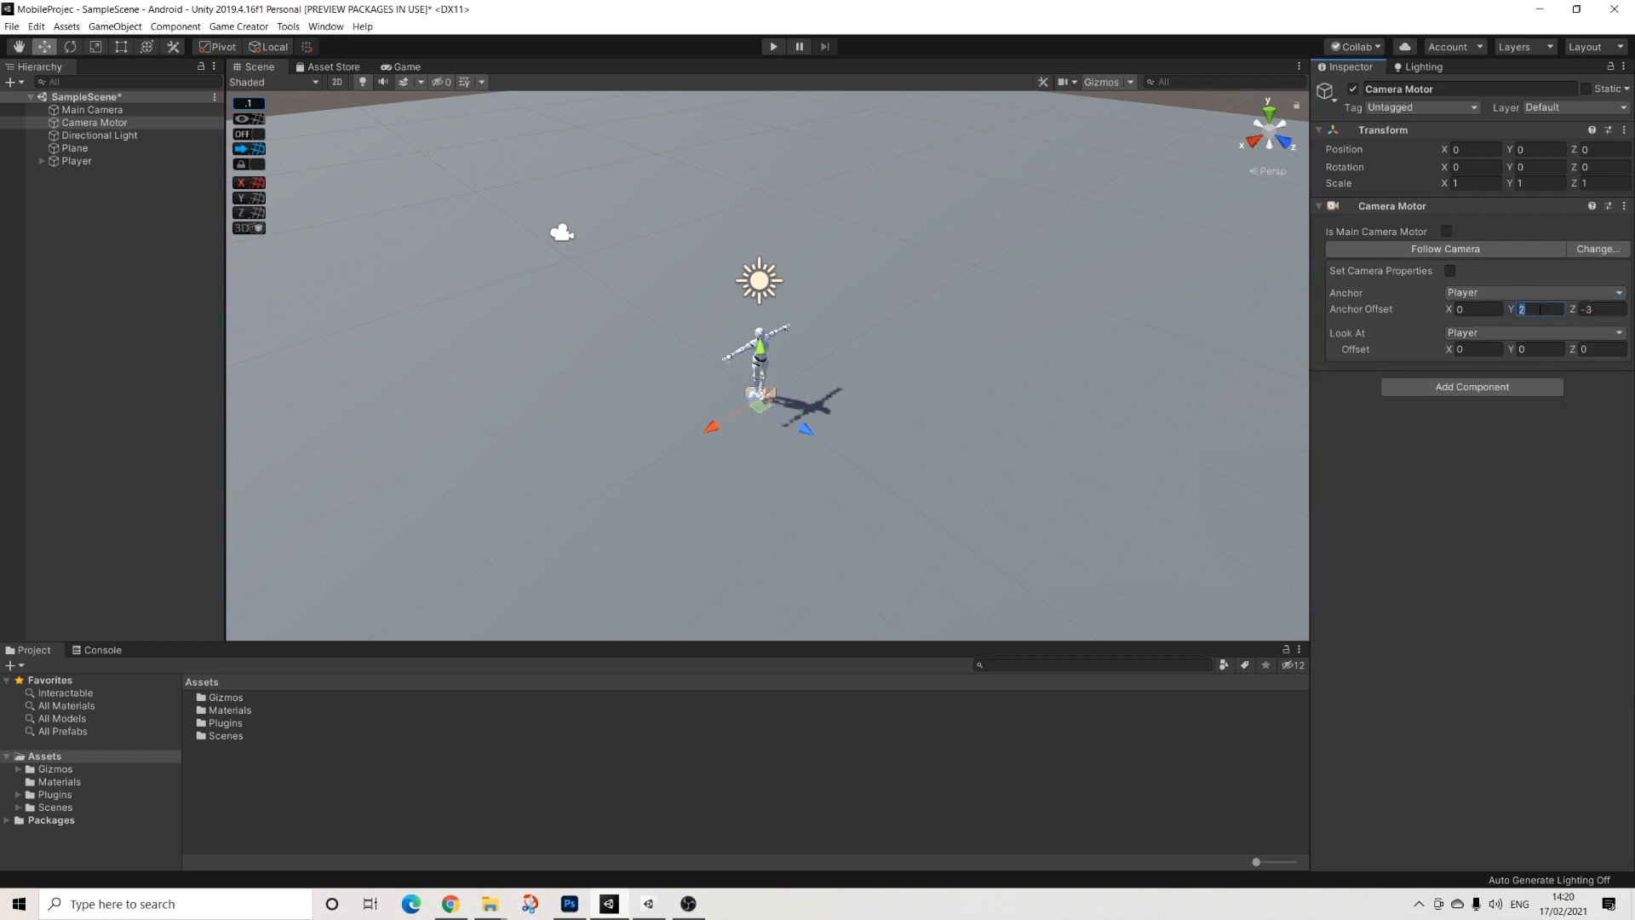
text(7)
key(Tab)
text(-5)
click(1548, 349)
text(1)
Step: Play-test the character's walking in all directions with the follow camera, and stop the play mode
click(774, 46)
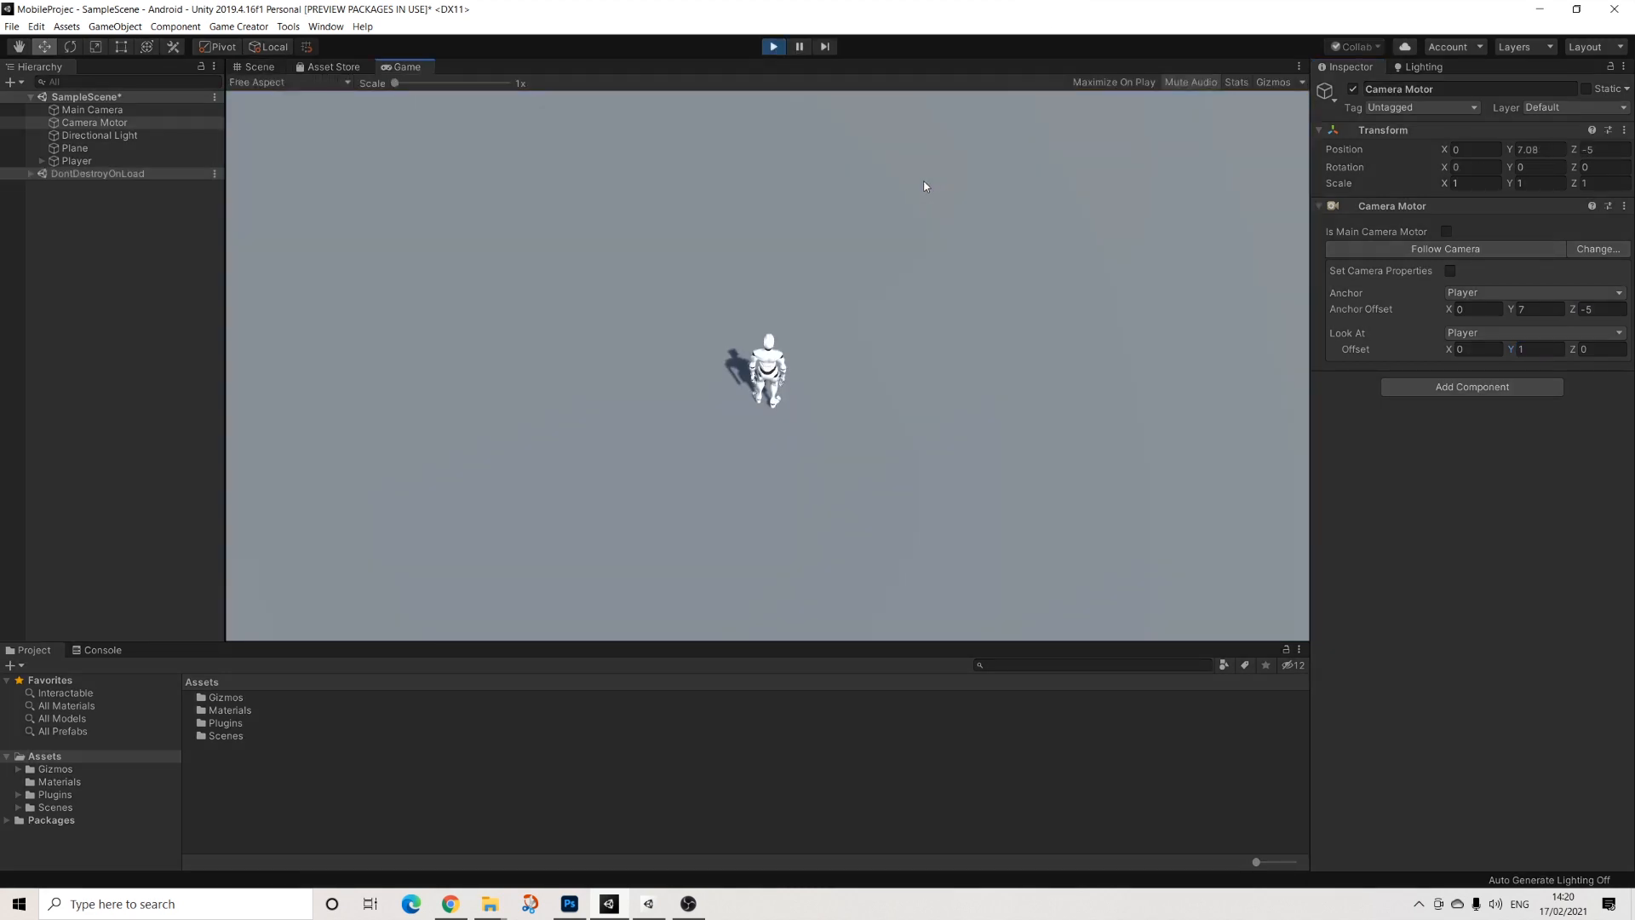
key(d)
key(s)
key(a)
key(w)
key(d)
key(s)
key(a)
key(a)
key(w)
key(d)
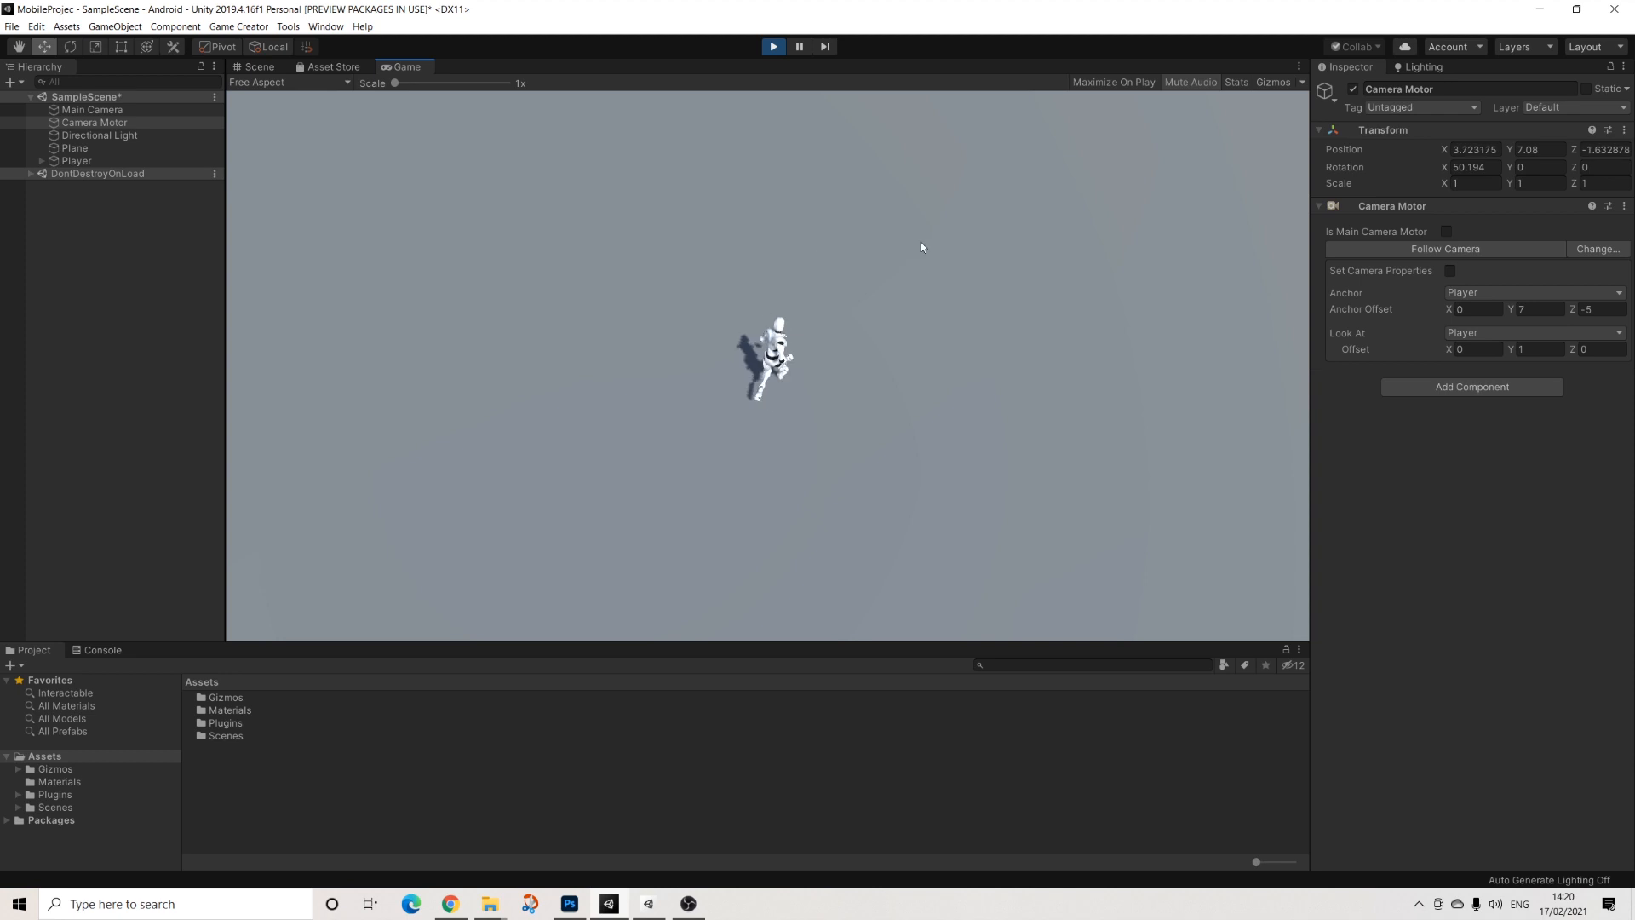
key(d)
key(s)
key(d)
key(w)
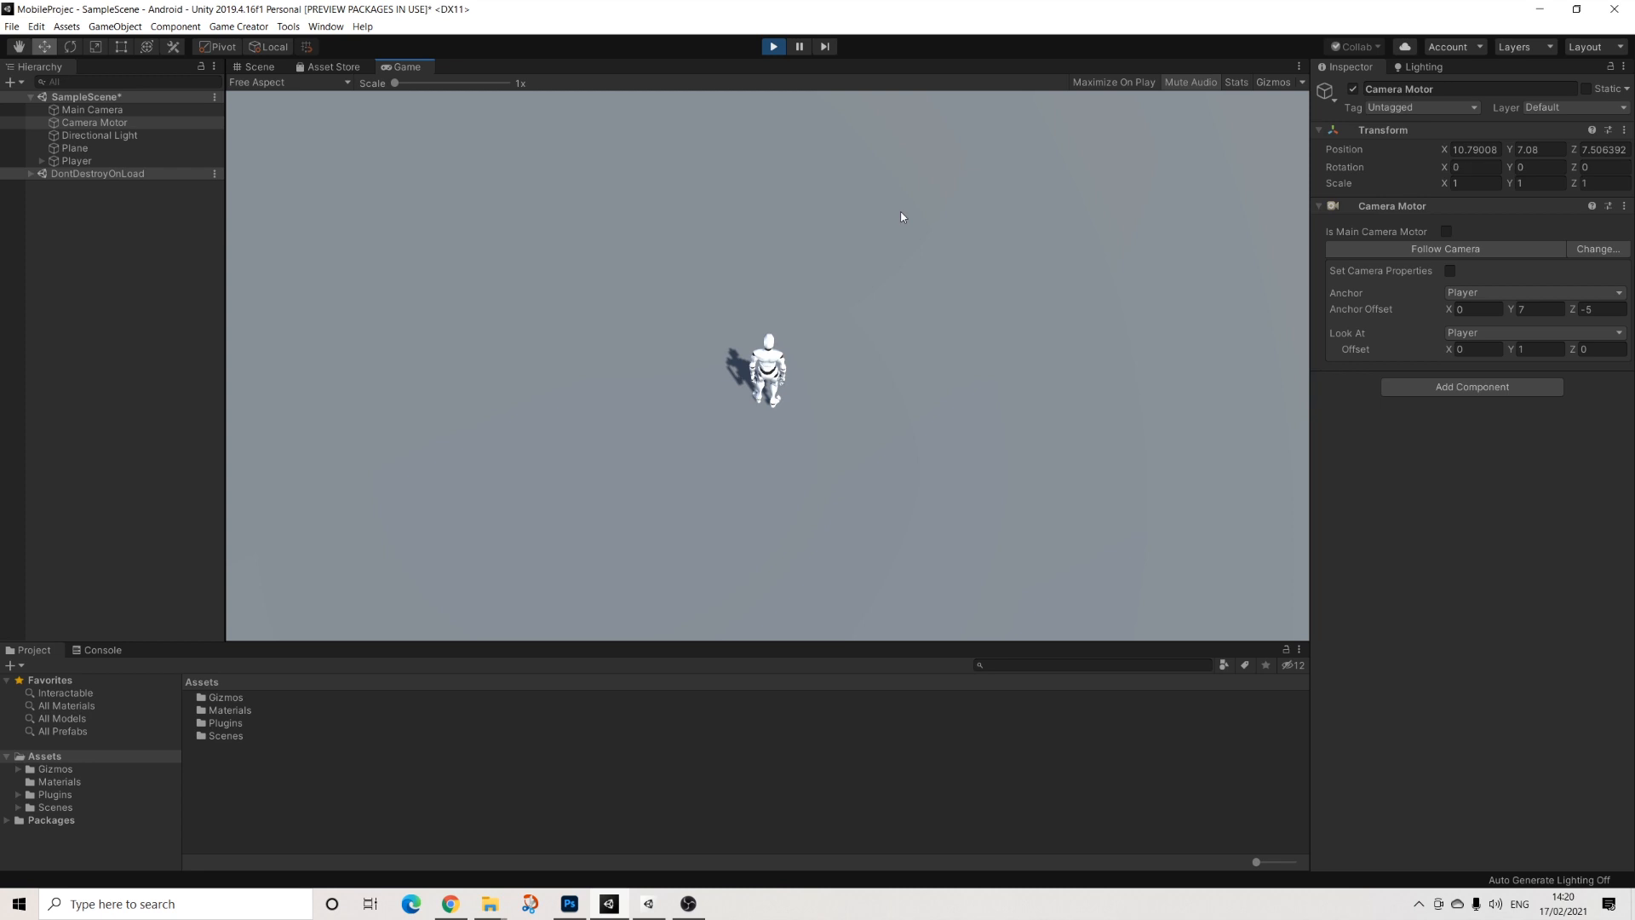
click(773, 46)
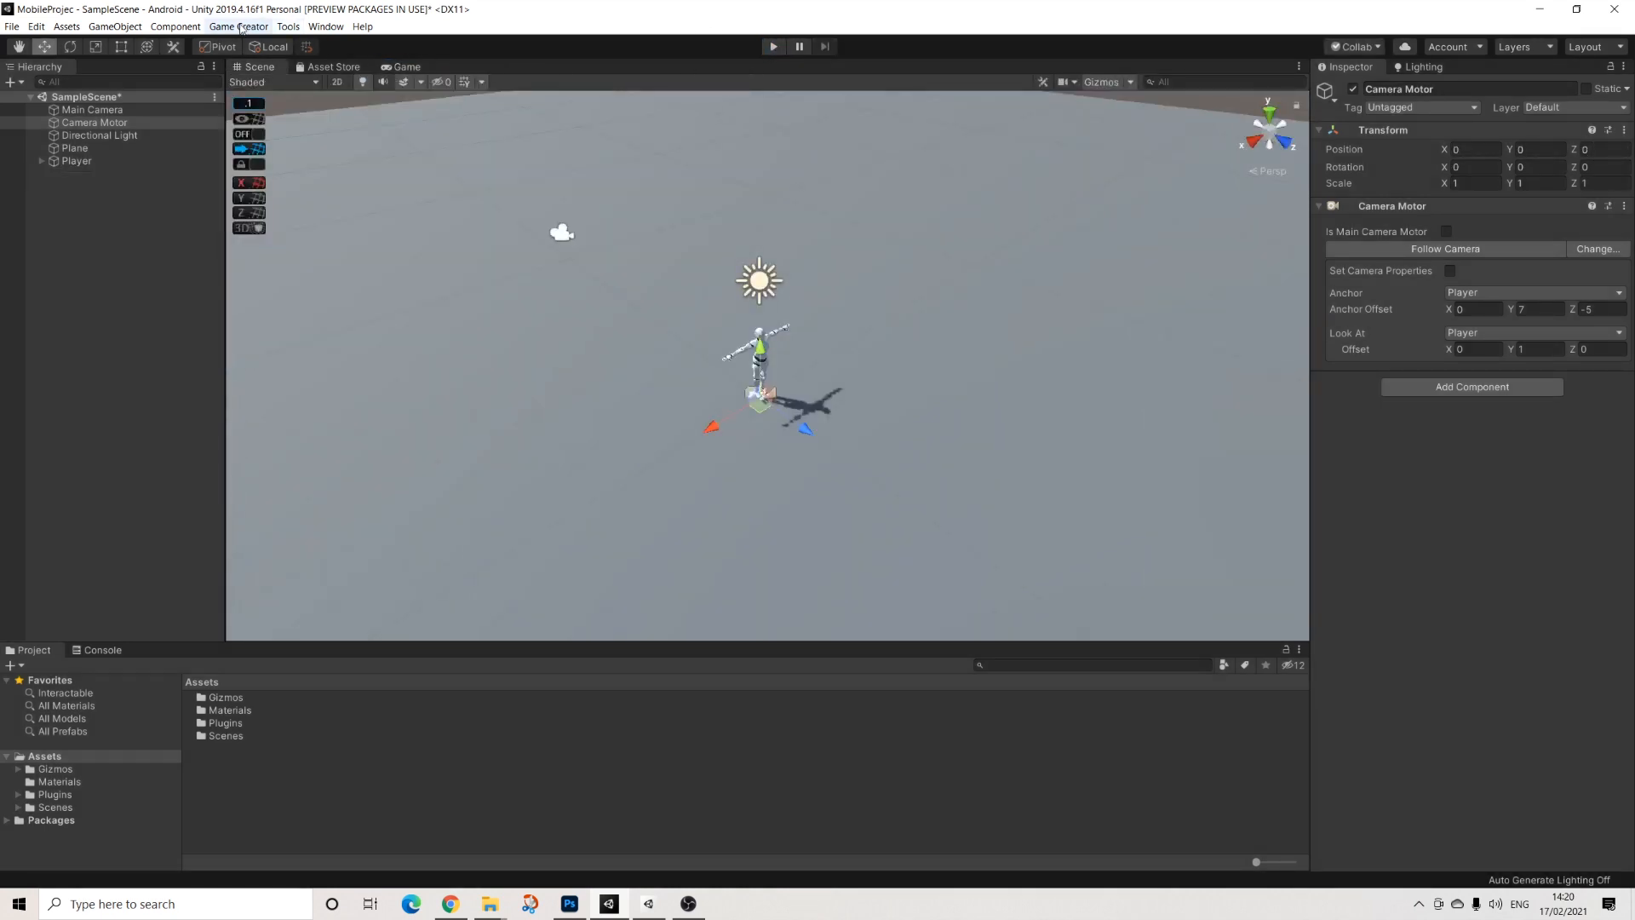
scroll(833, 320, down, 1)
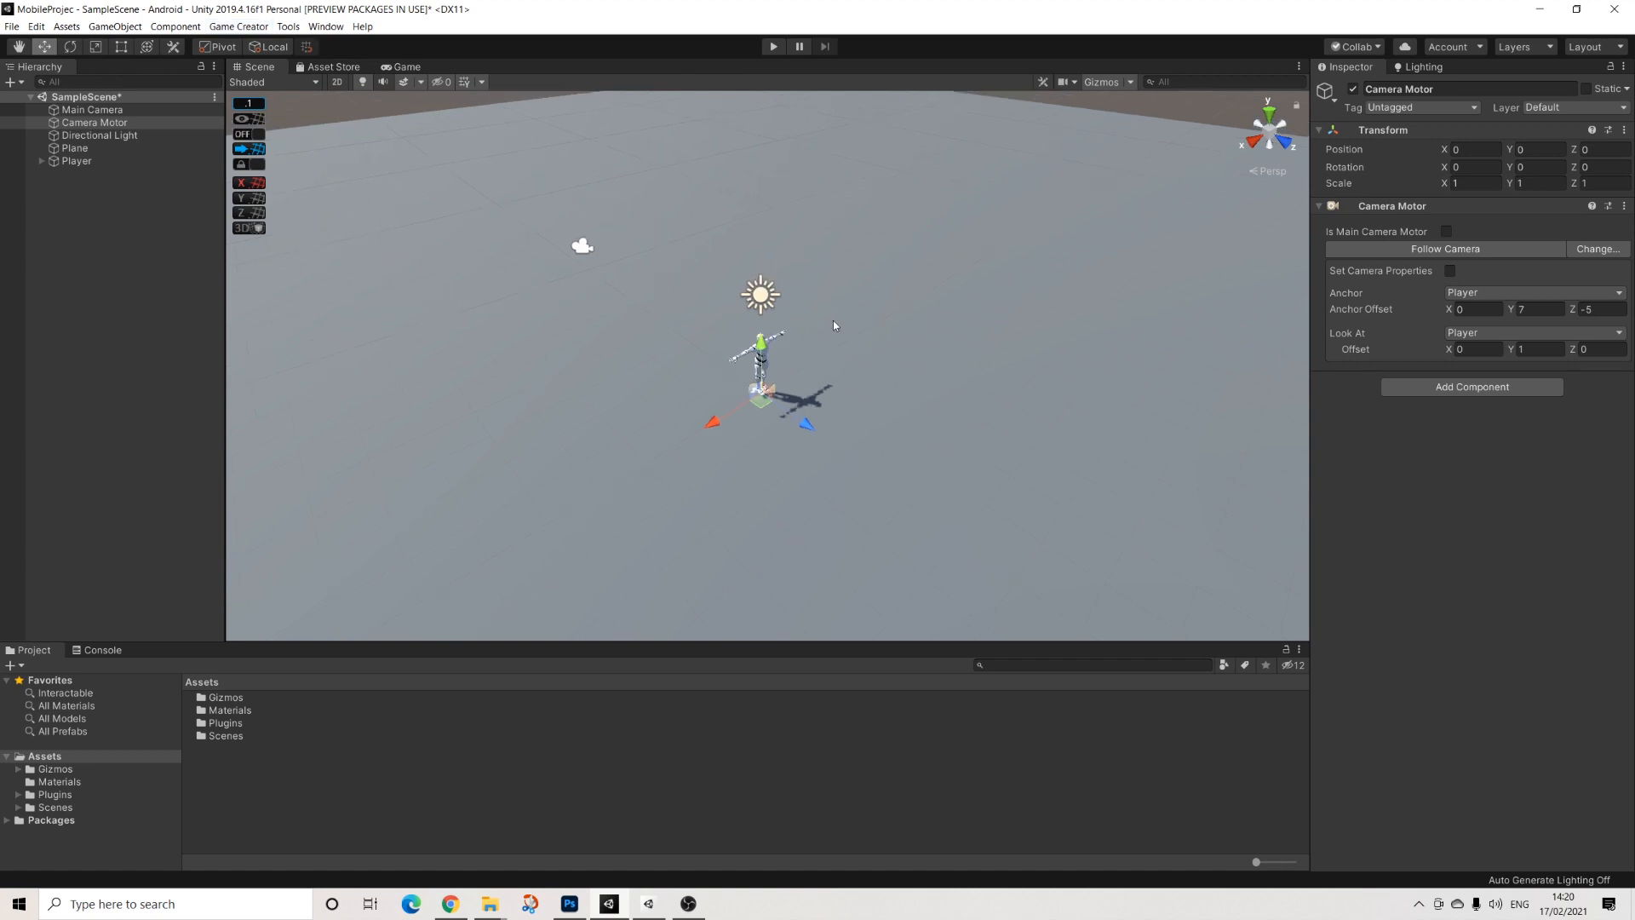
middle_drag(833, 322, 799, 326)
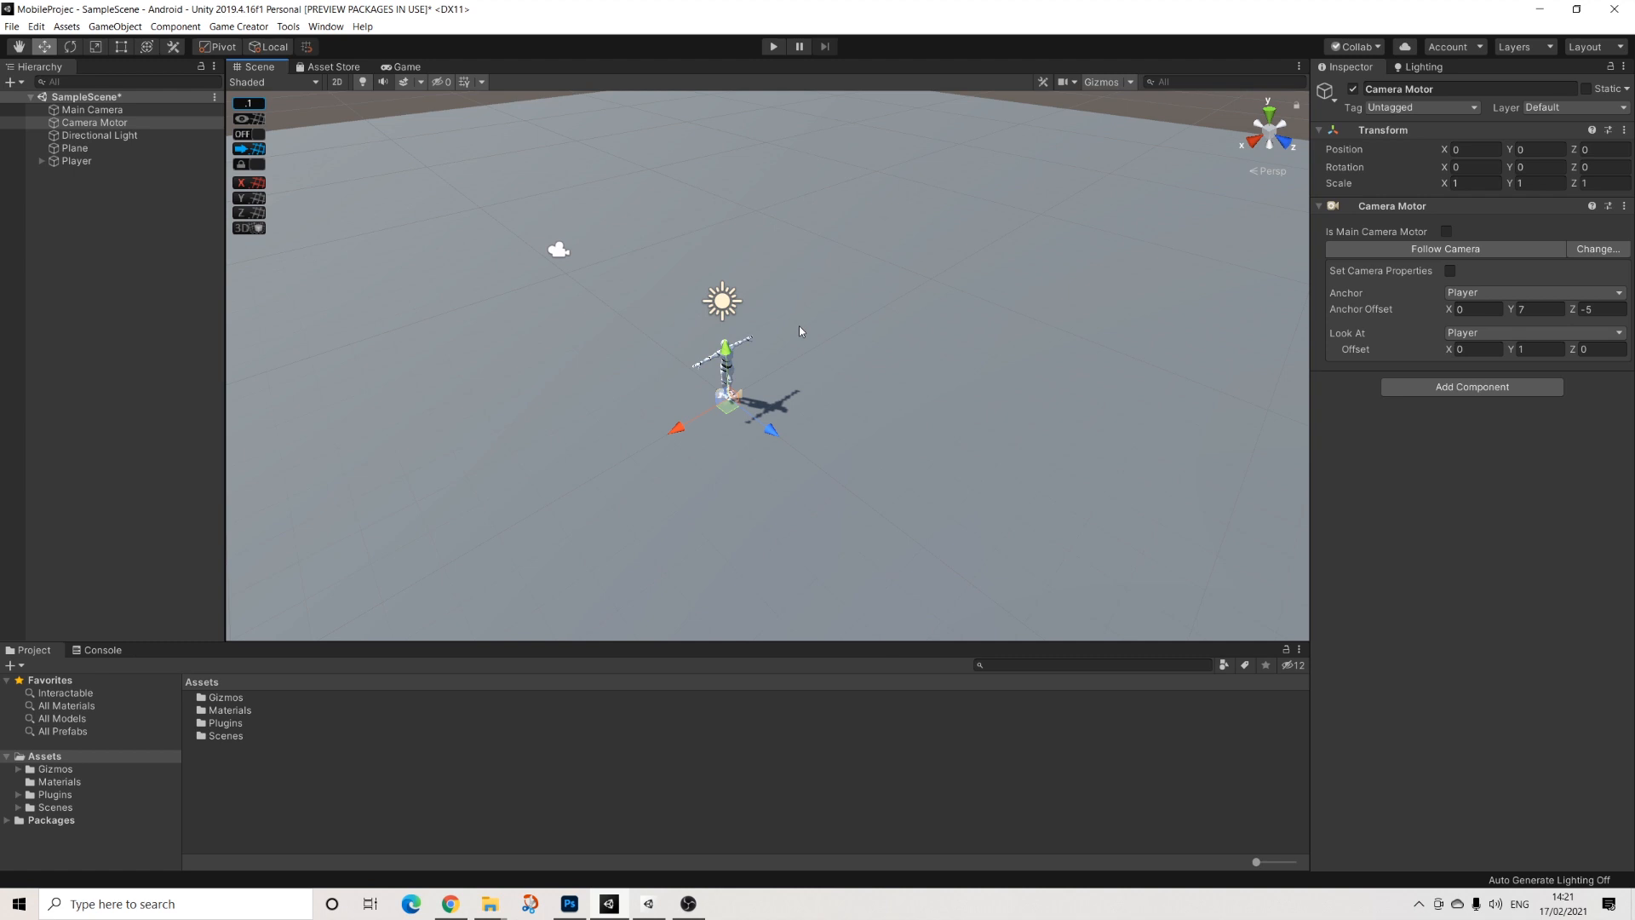
middle_drag(789, 339, 804, 324)
scroll(804, 323, up, 3)
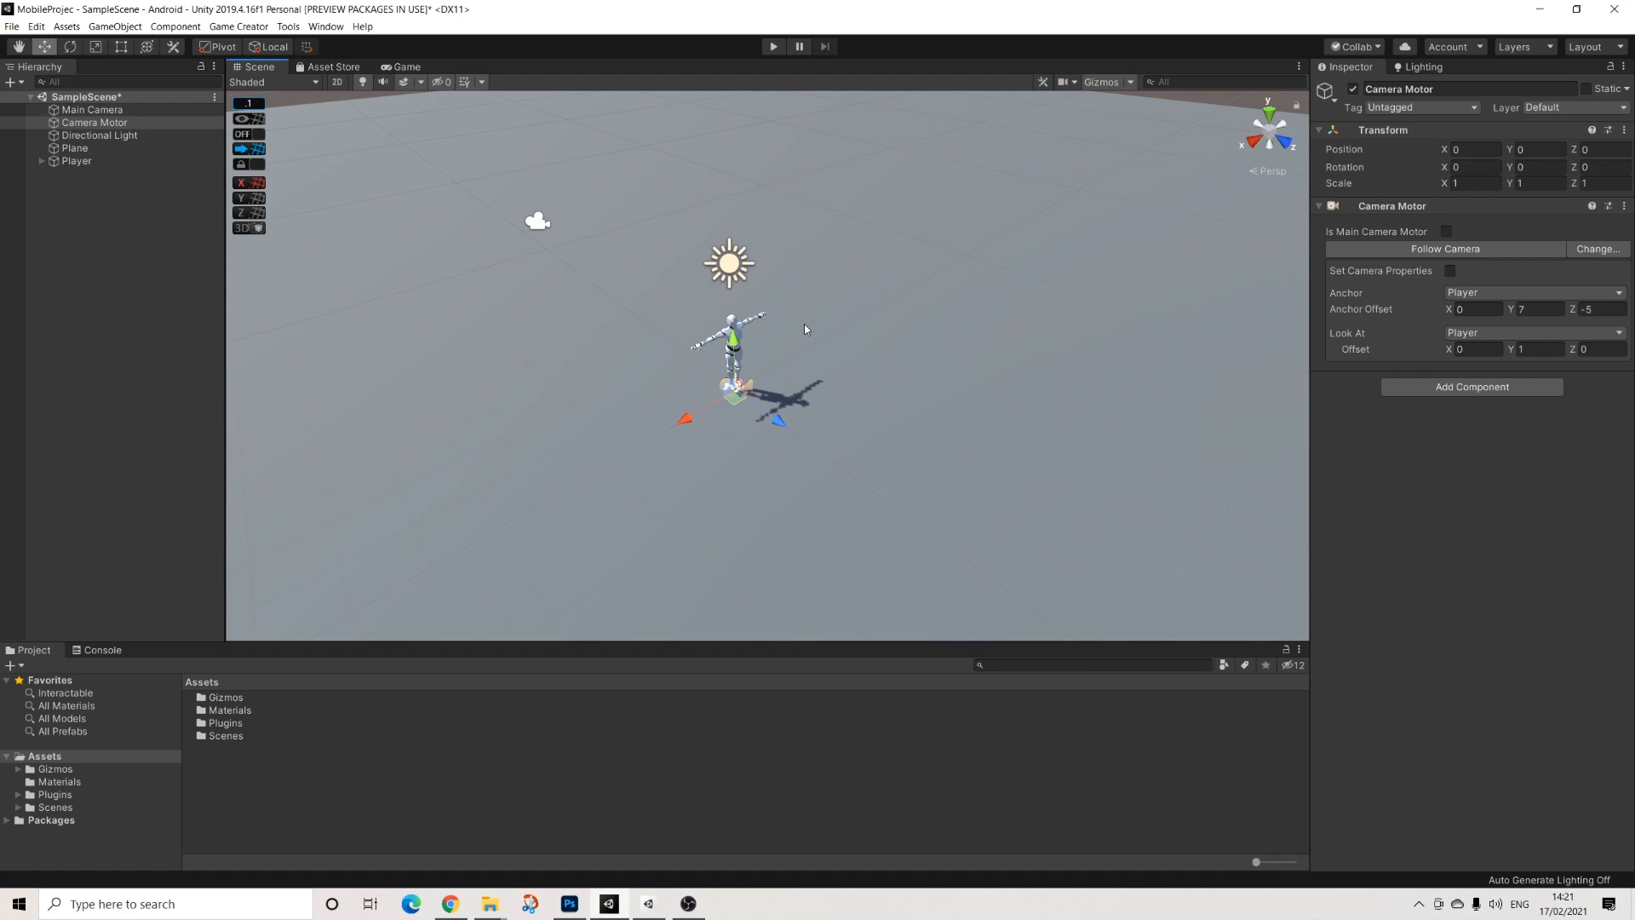
scroll(804, 328, up, 2)
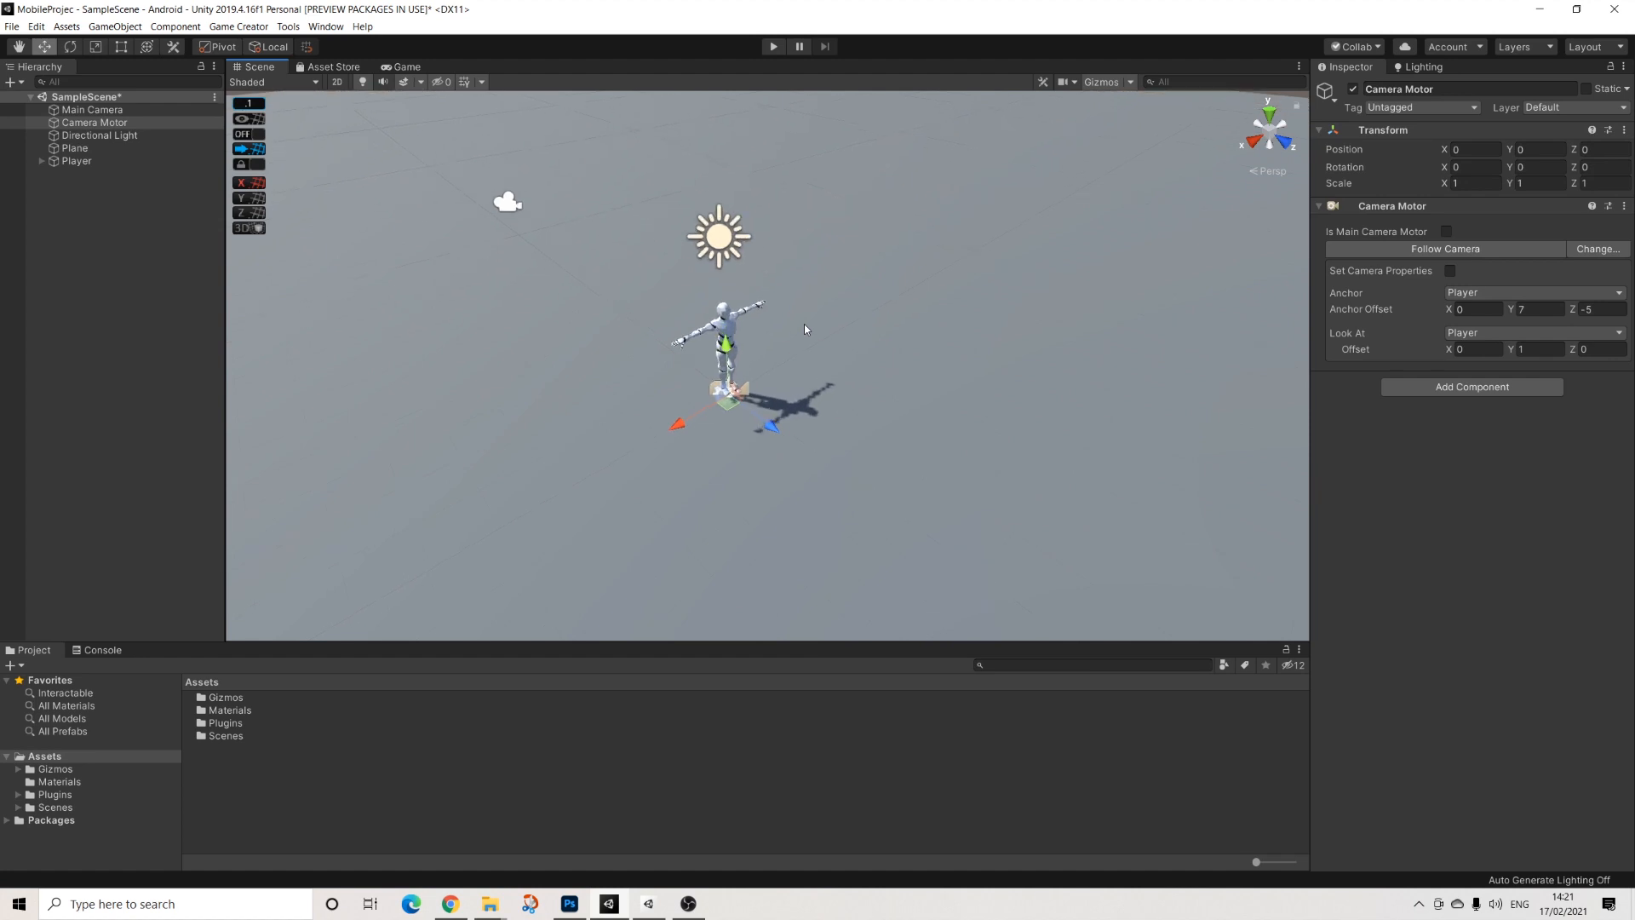
scroll(804, 323, down, 1)
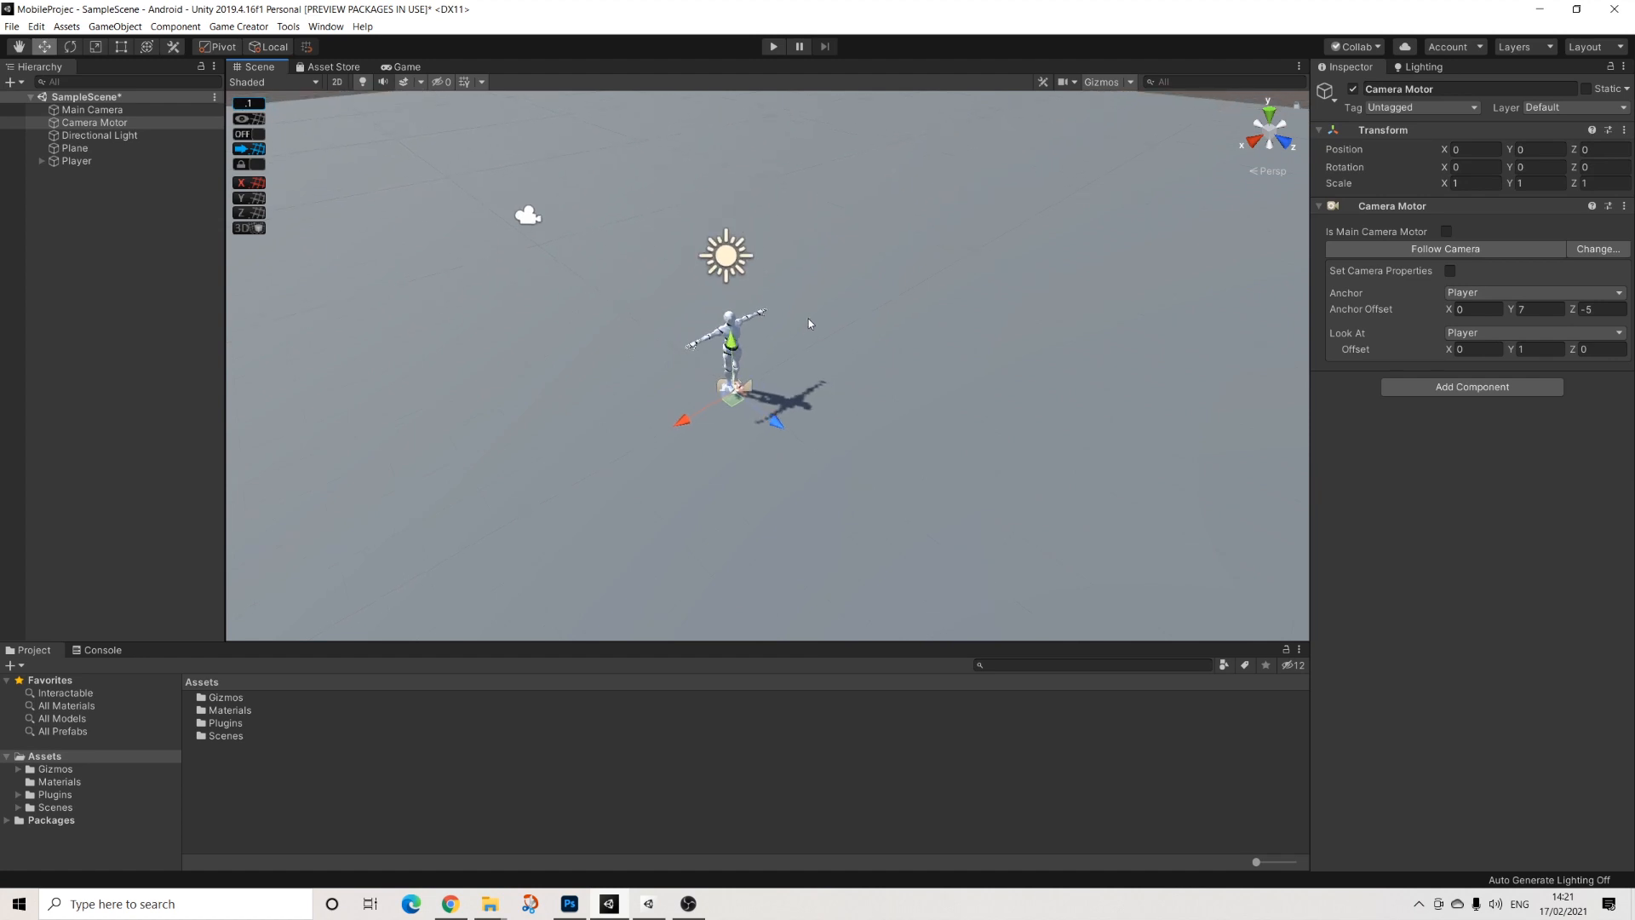
scroll(725, 308, down, 1)
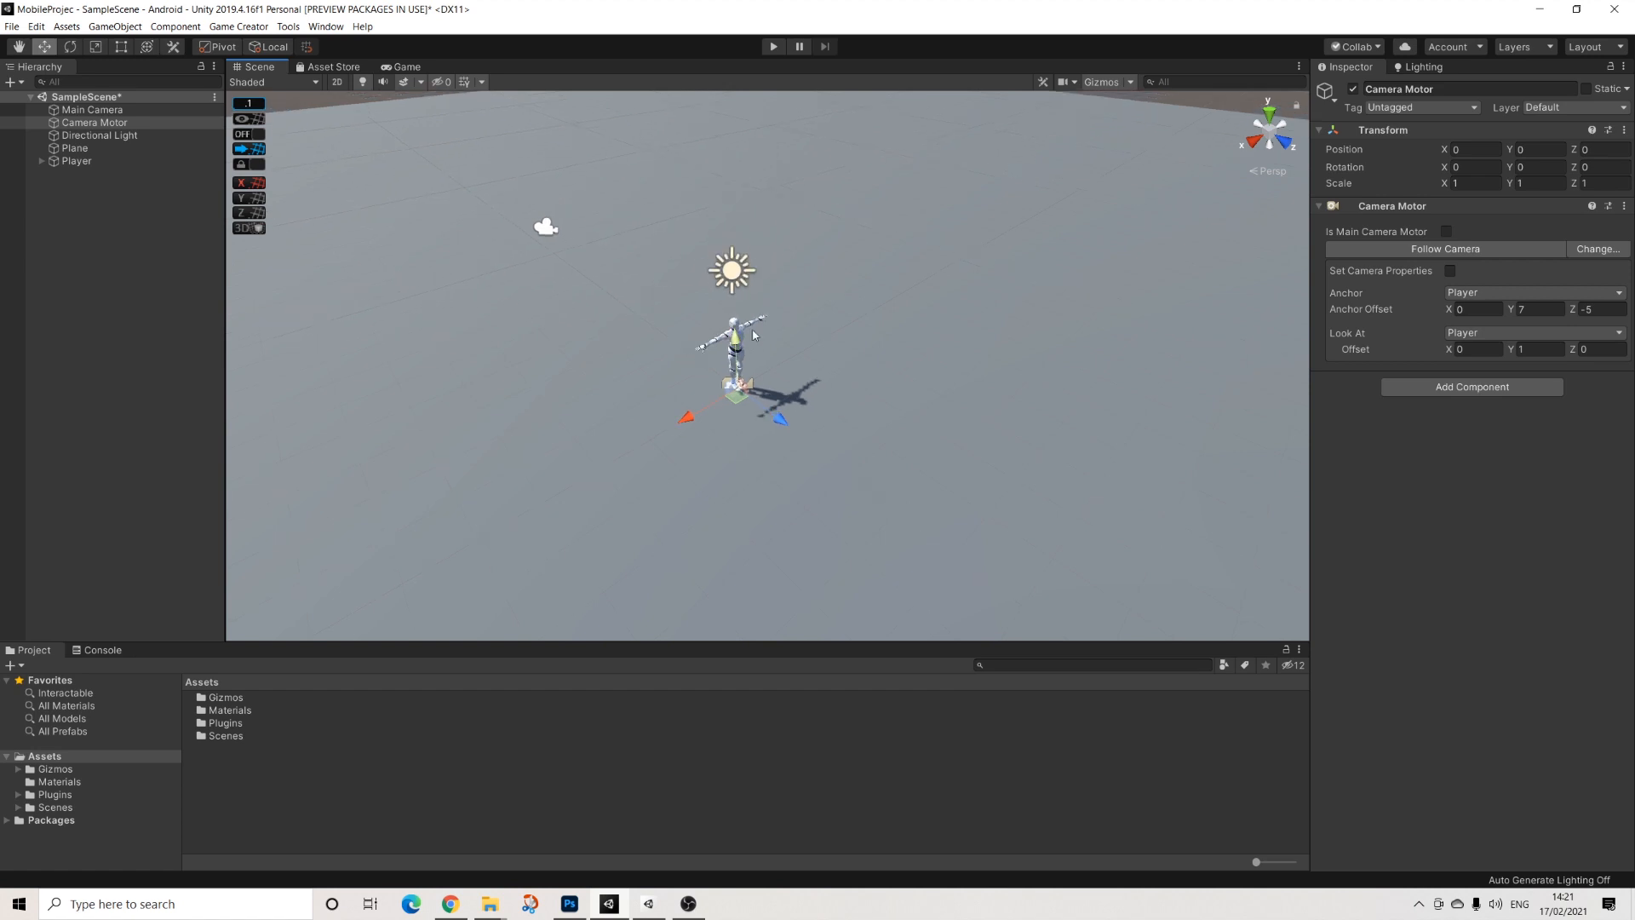
mouse_move(786, 371)
middle_down()
mouse_move(770, 372)
mouse_move(785, 375)
middle_up()
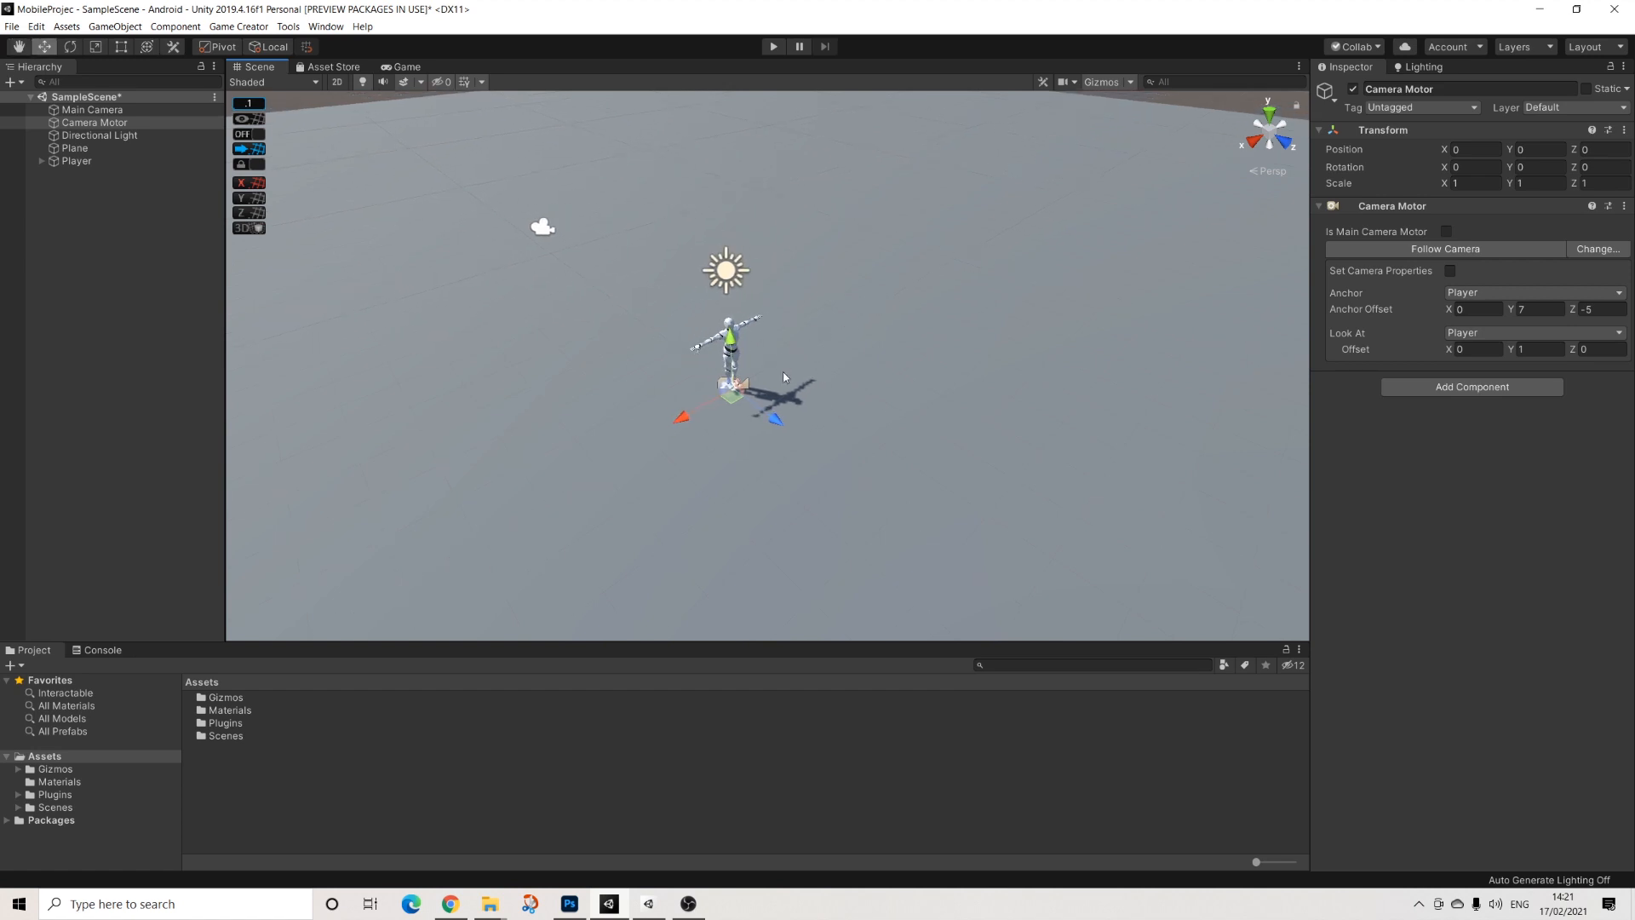
Step: Review the scene's lighting settings and the Directional Light's properties, including its mode options
click(1419, 68)
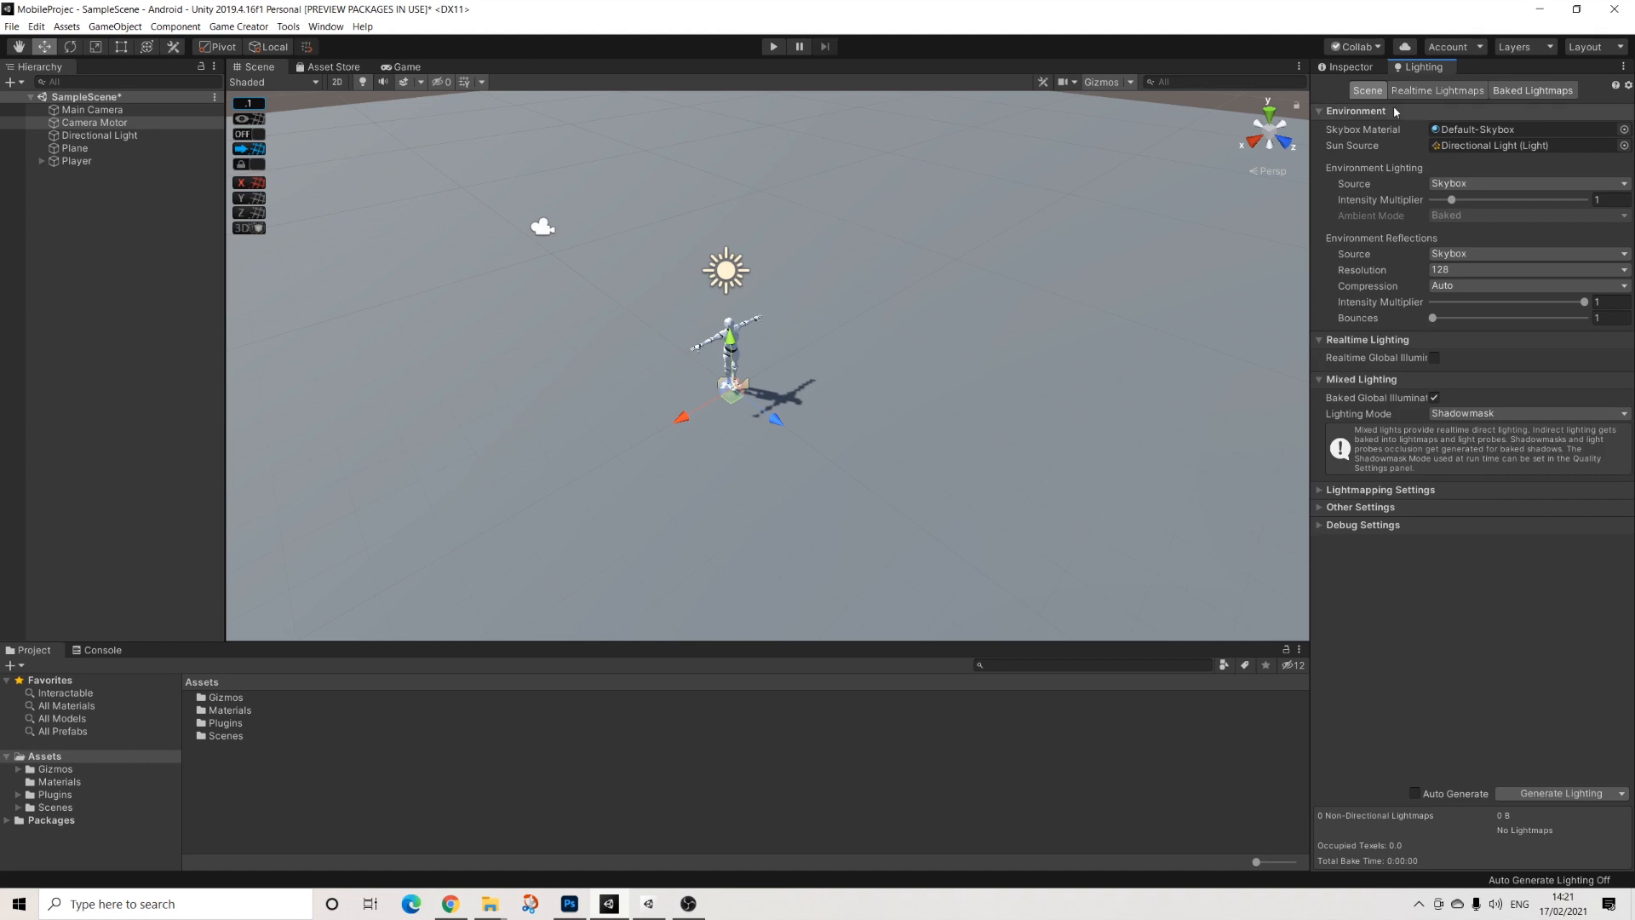
click(105, 135)
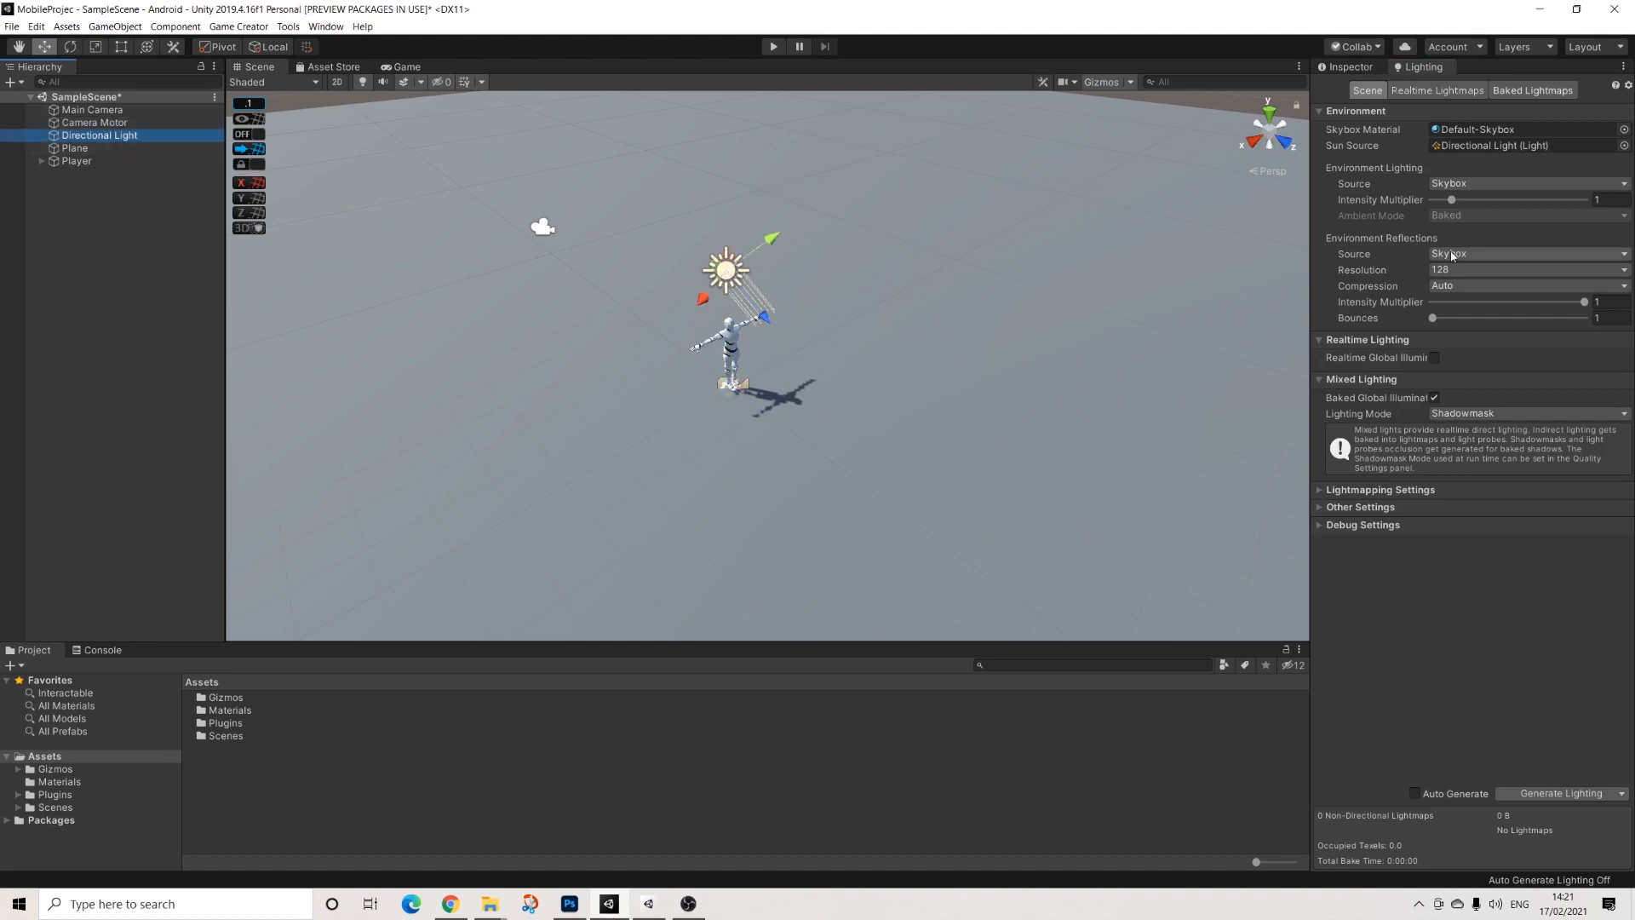
click(1348, 68)
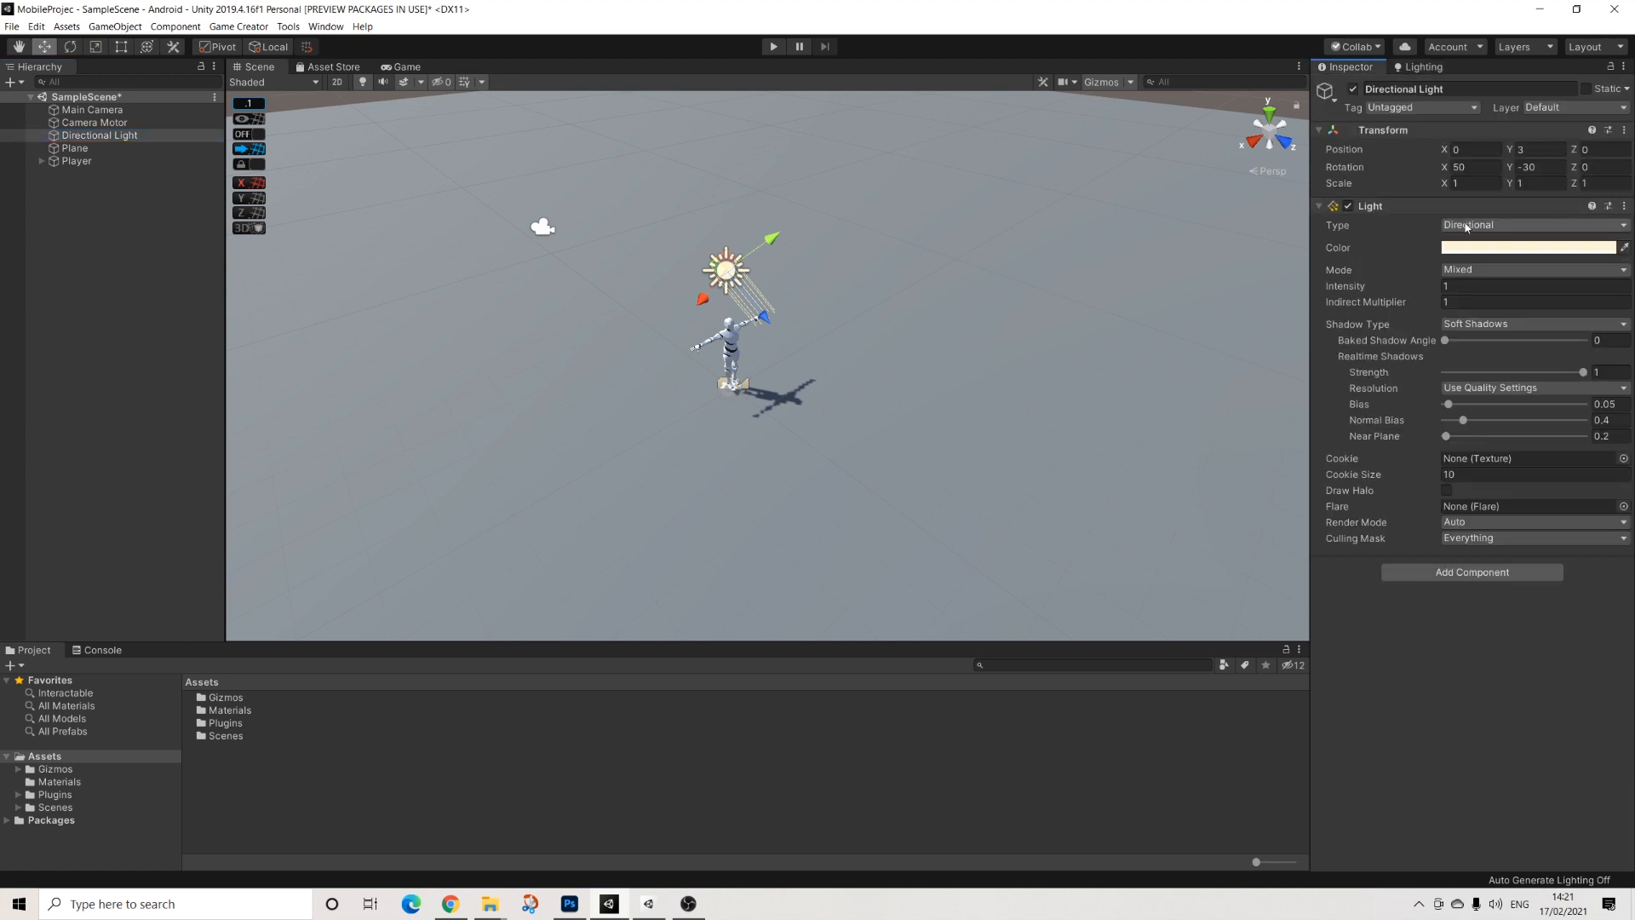
click(1470, 271)
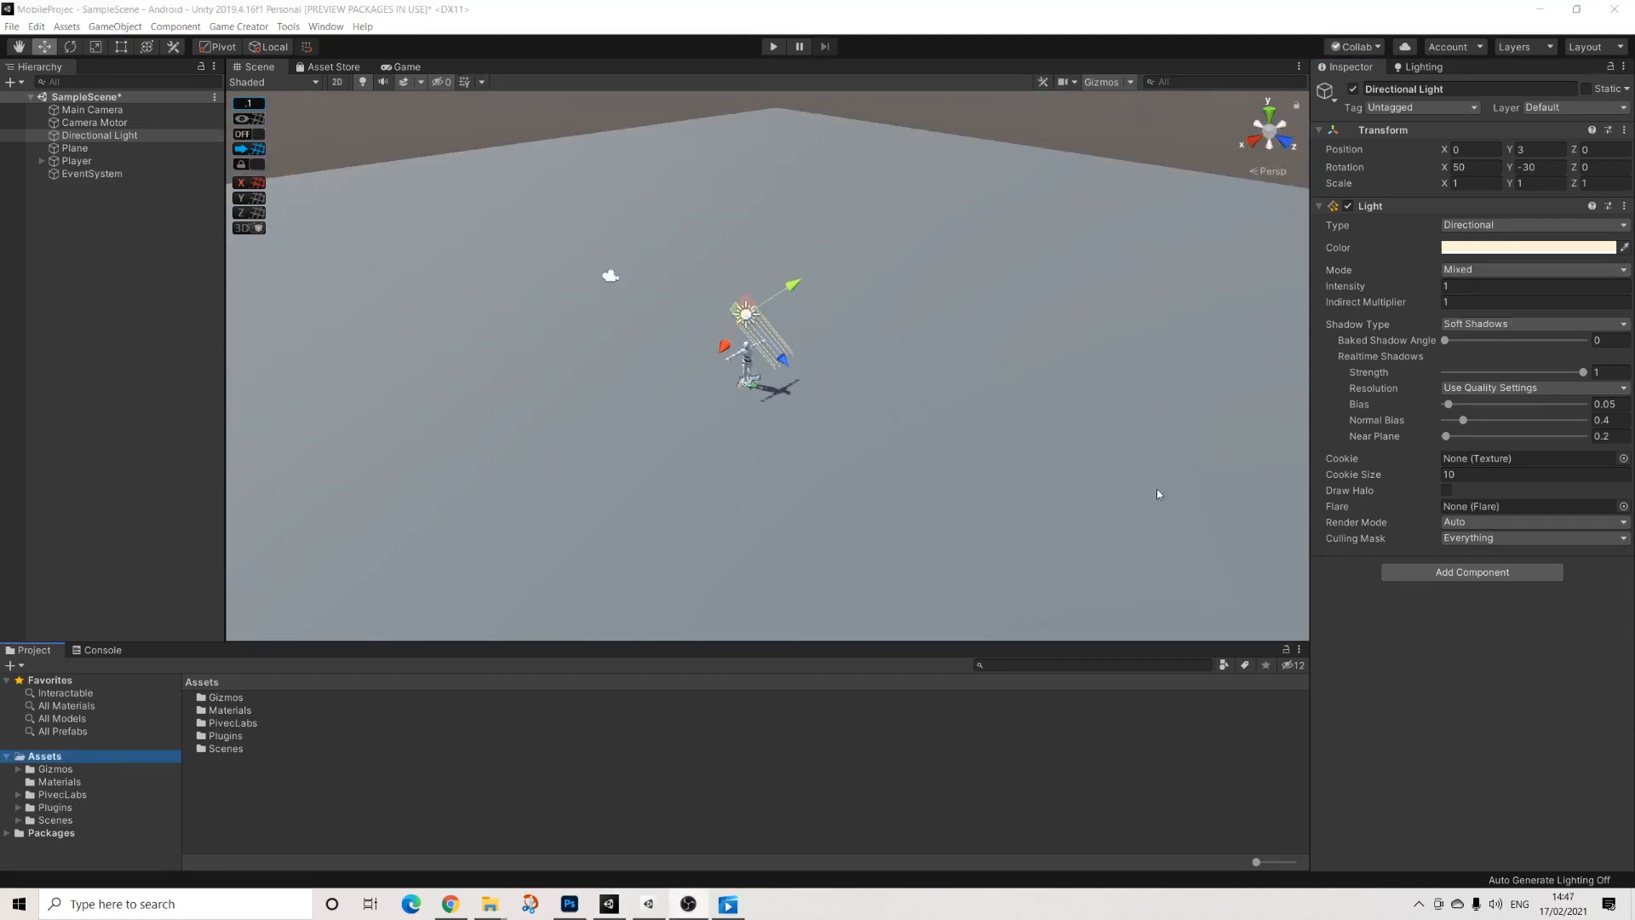
Step: Assign the TouchStickDynamic prefab from PivecLabs MobileComponents as the touchstick in Game Creator's general preferences, and force its display in the editor
click(239, 26)
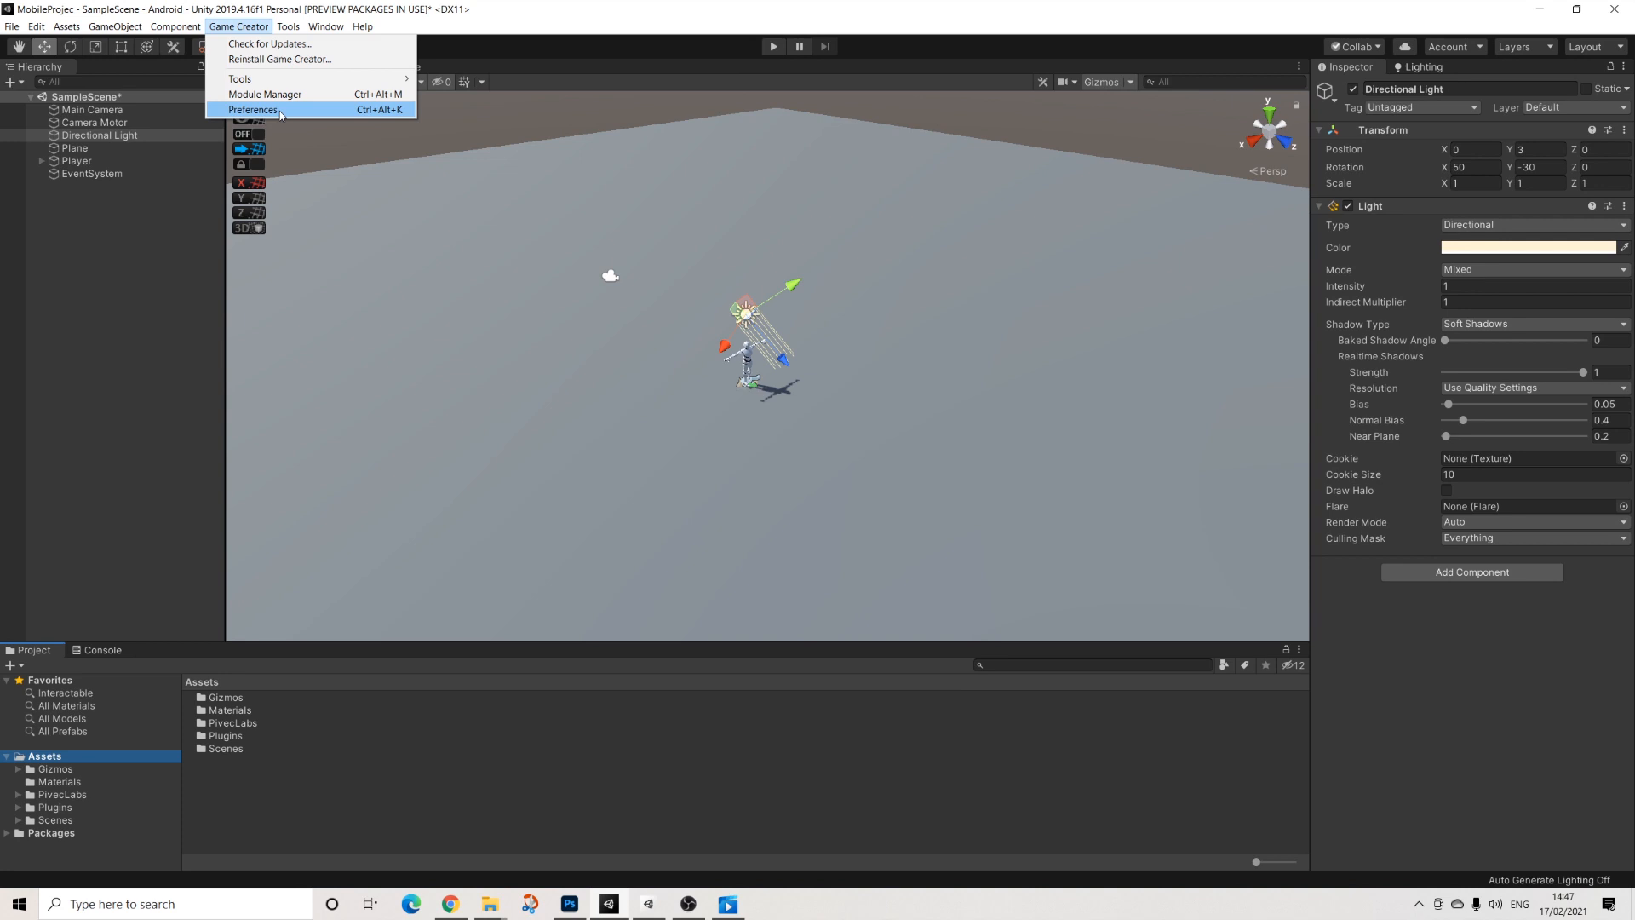
click(281, 111)
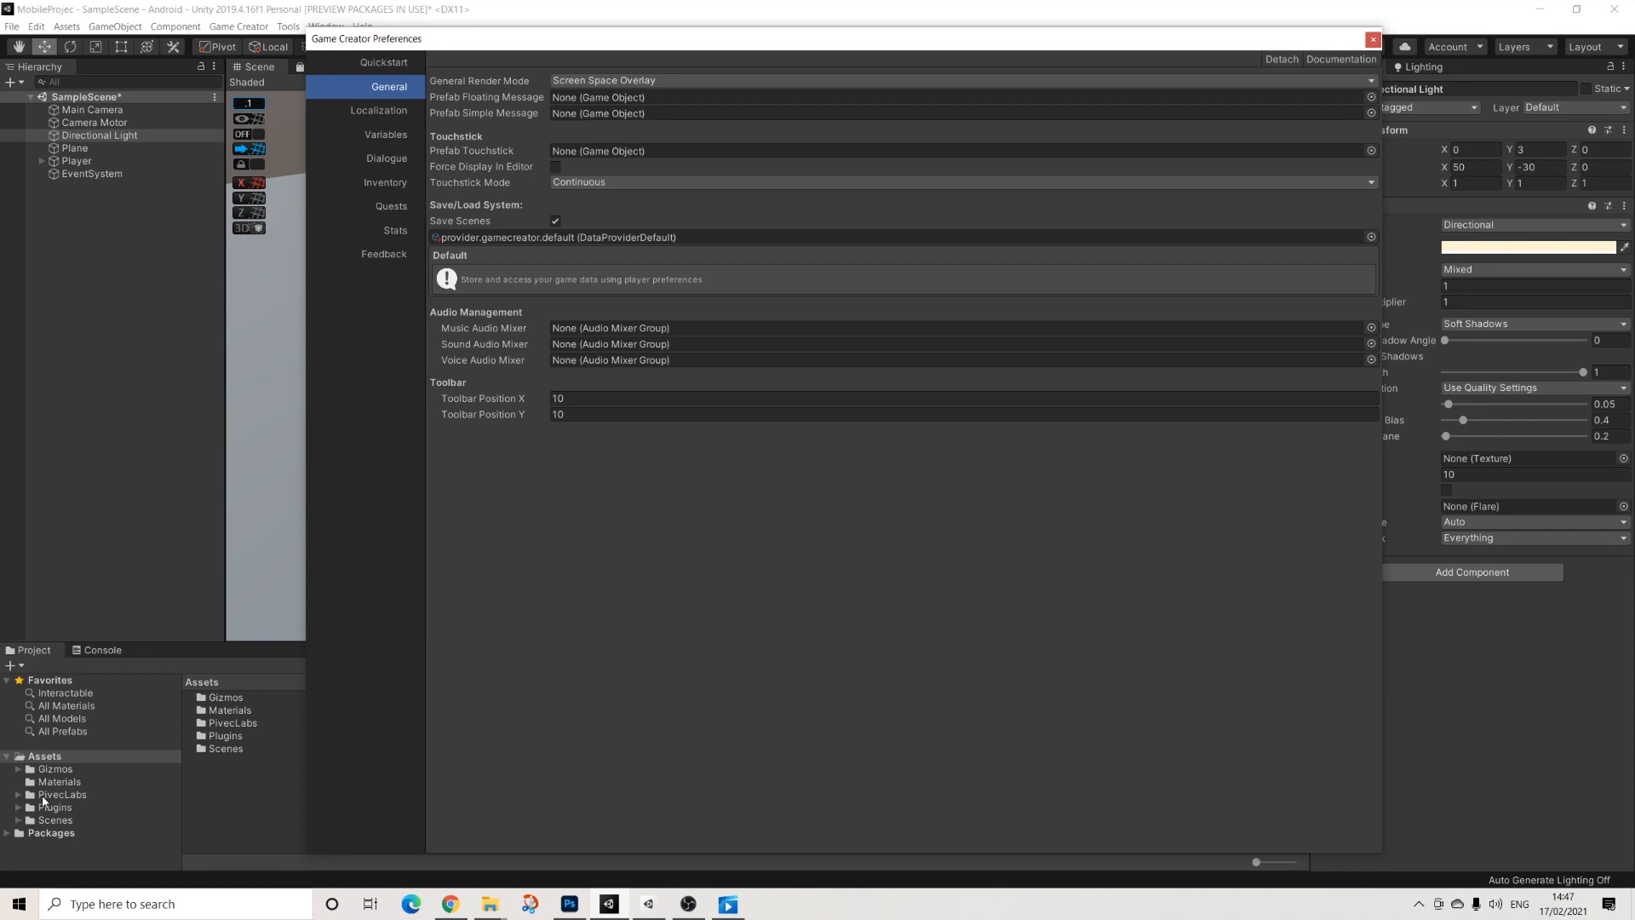
click(19, 795)
scroll(79, 809, down, 5)
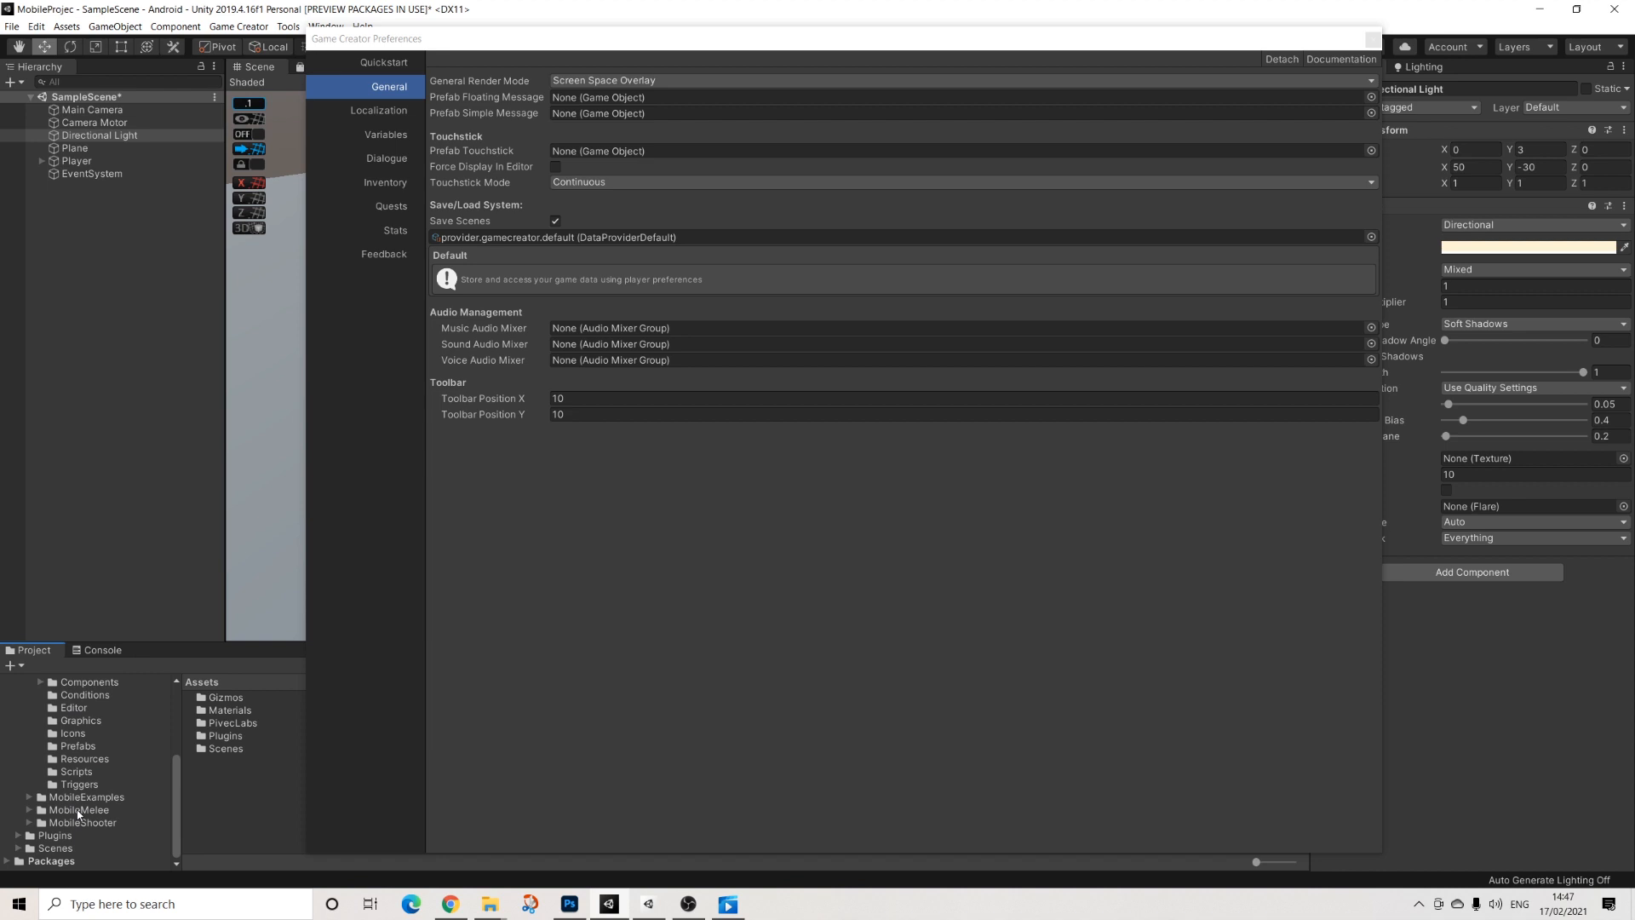
scroll(78, 809, up, 3)
click(80, 795)
drag(269, 791, 575, 153)
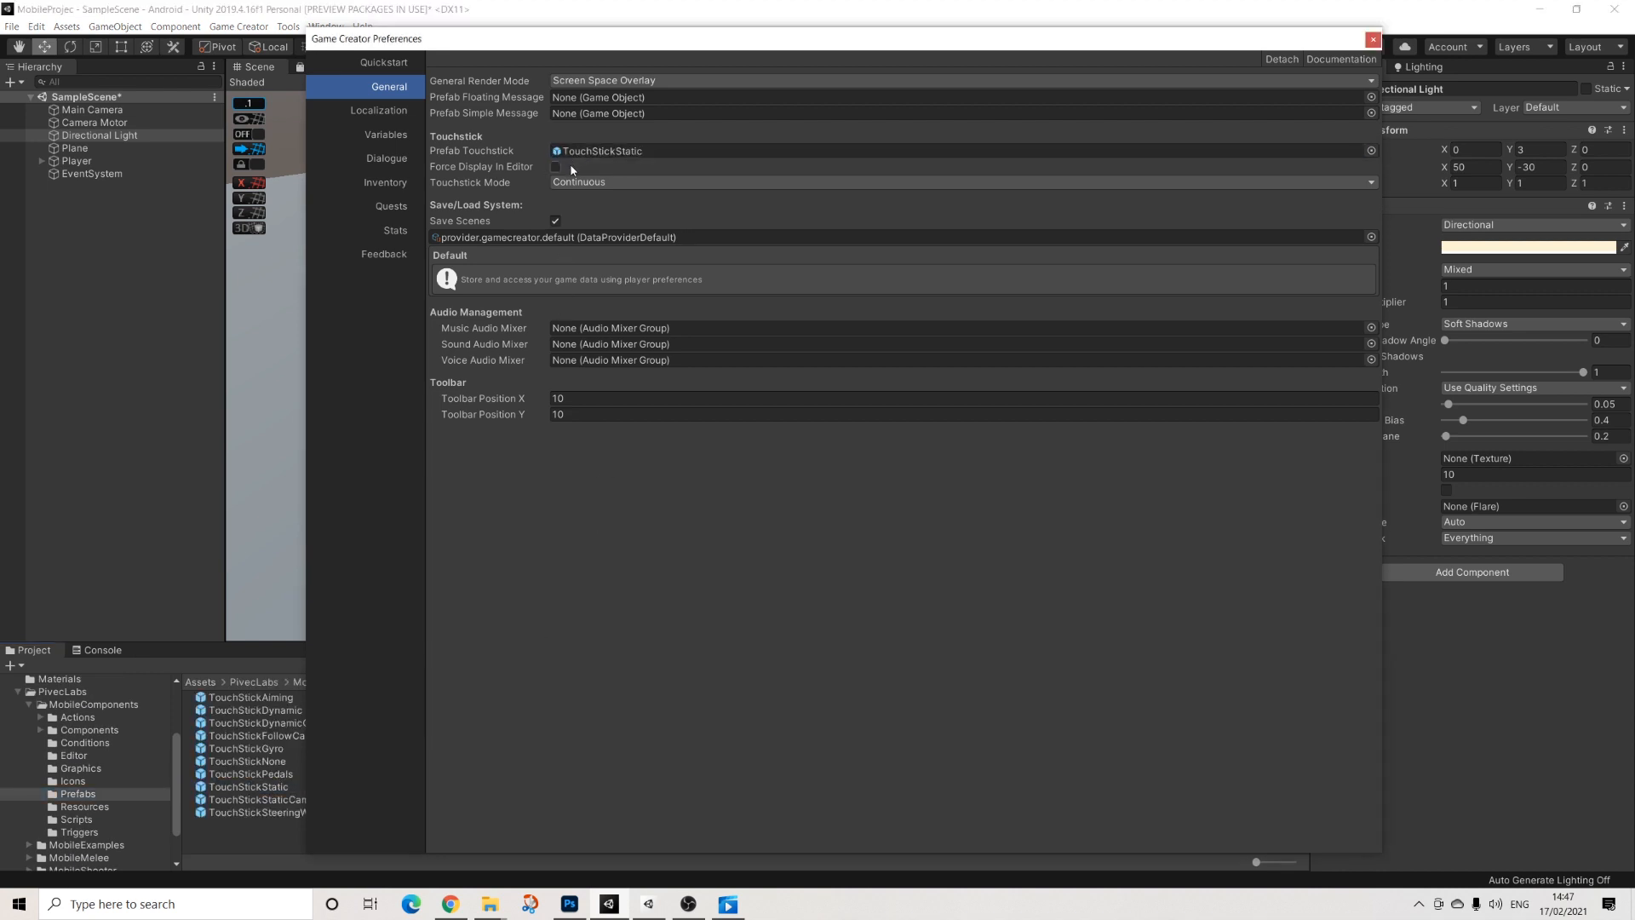
drag(269, 709, 588, 153)
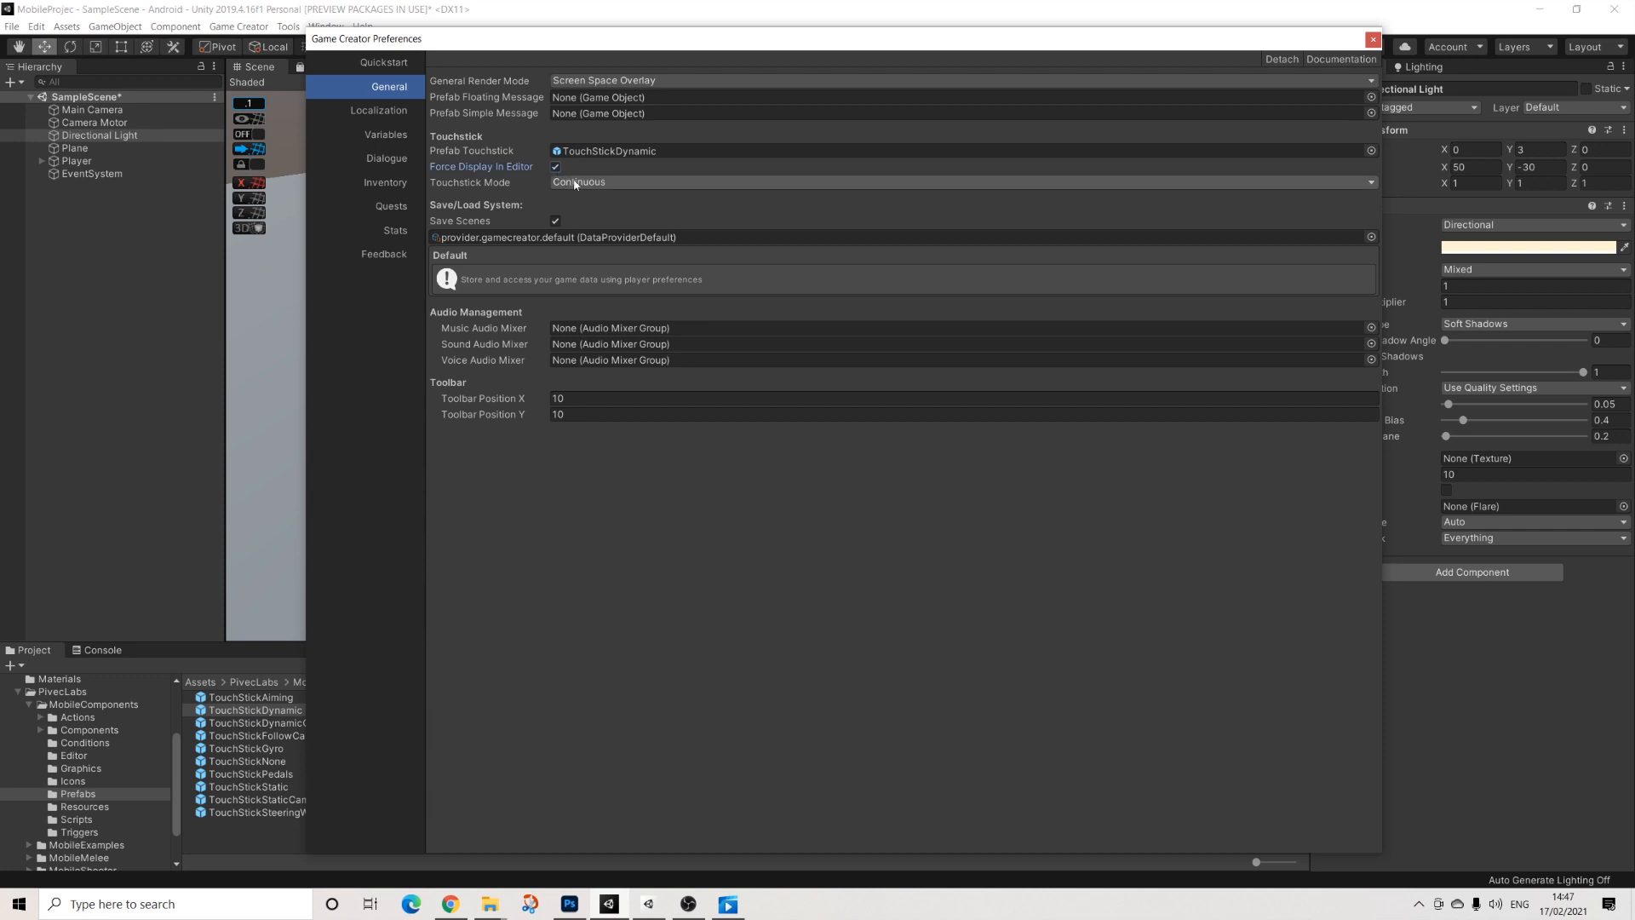
Step: Set the Touchstick Mode to Discrete and close the Game Creator preferences
click(576, 183)
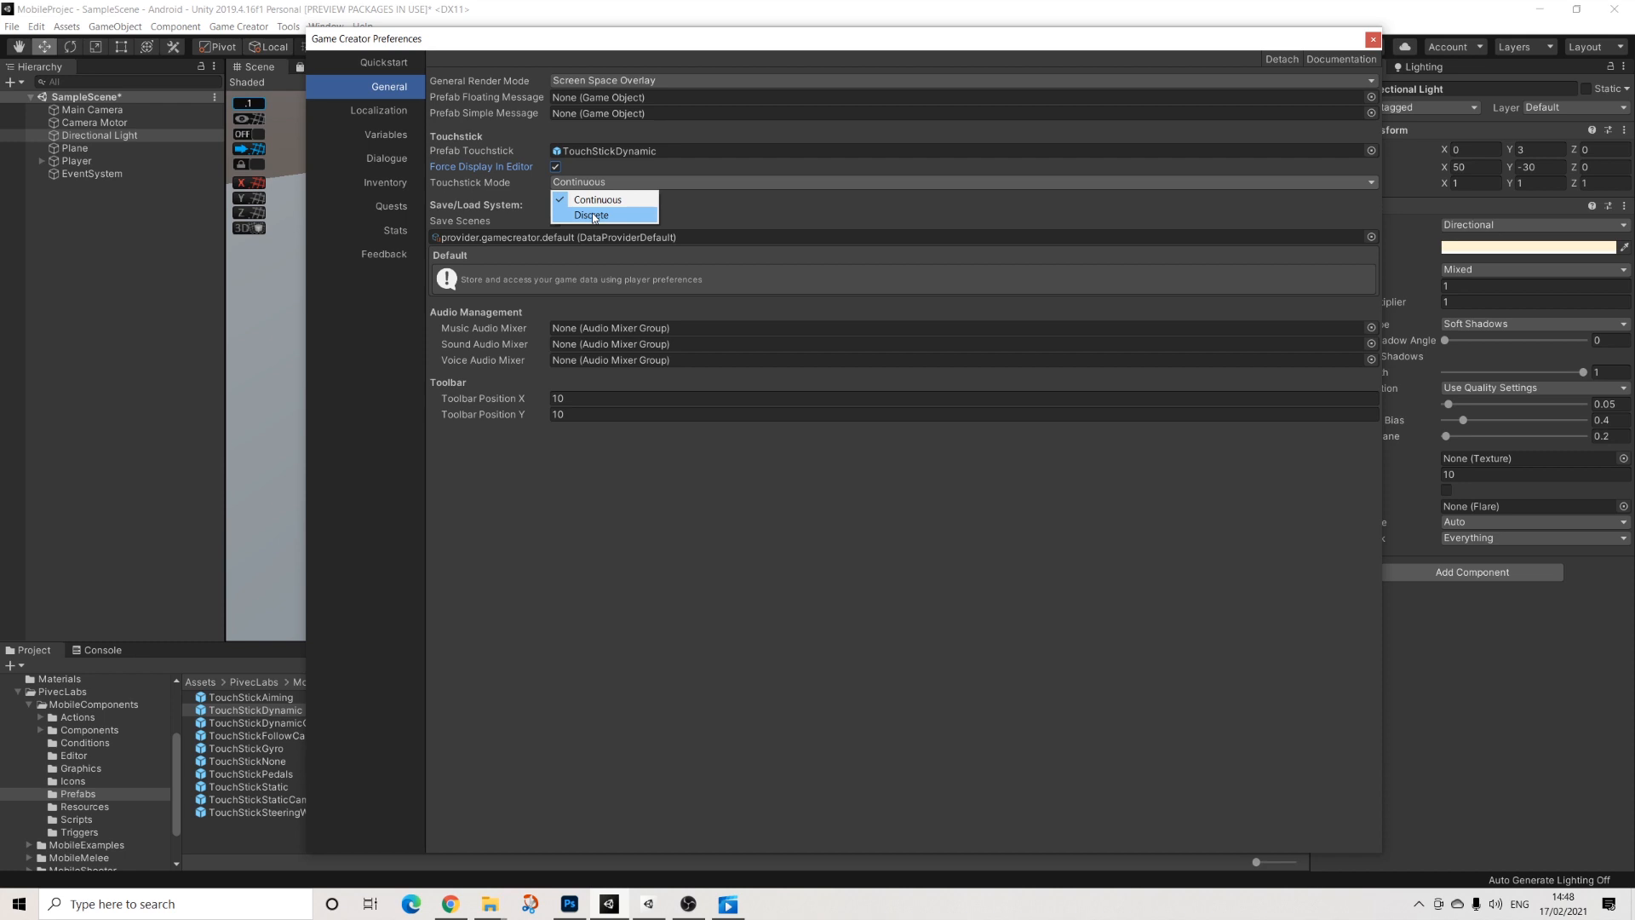
click(594, 215)
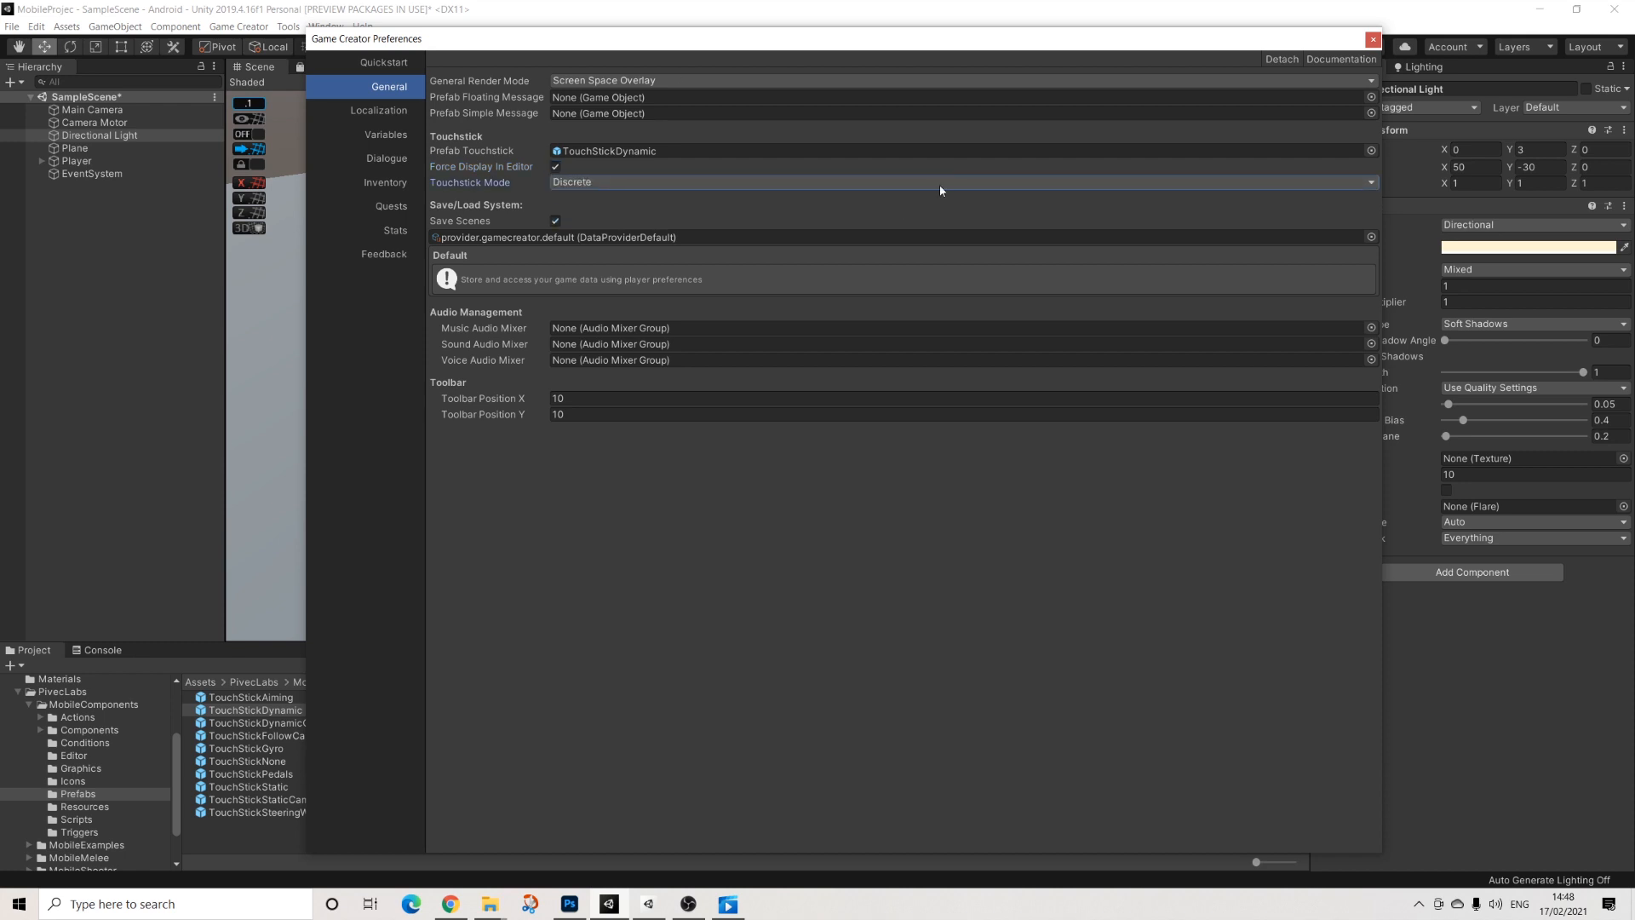
click(1373, 41)
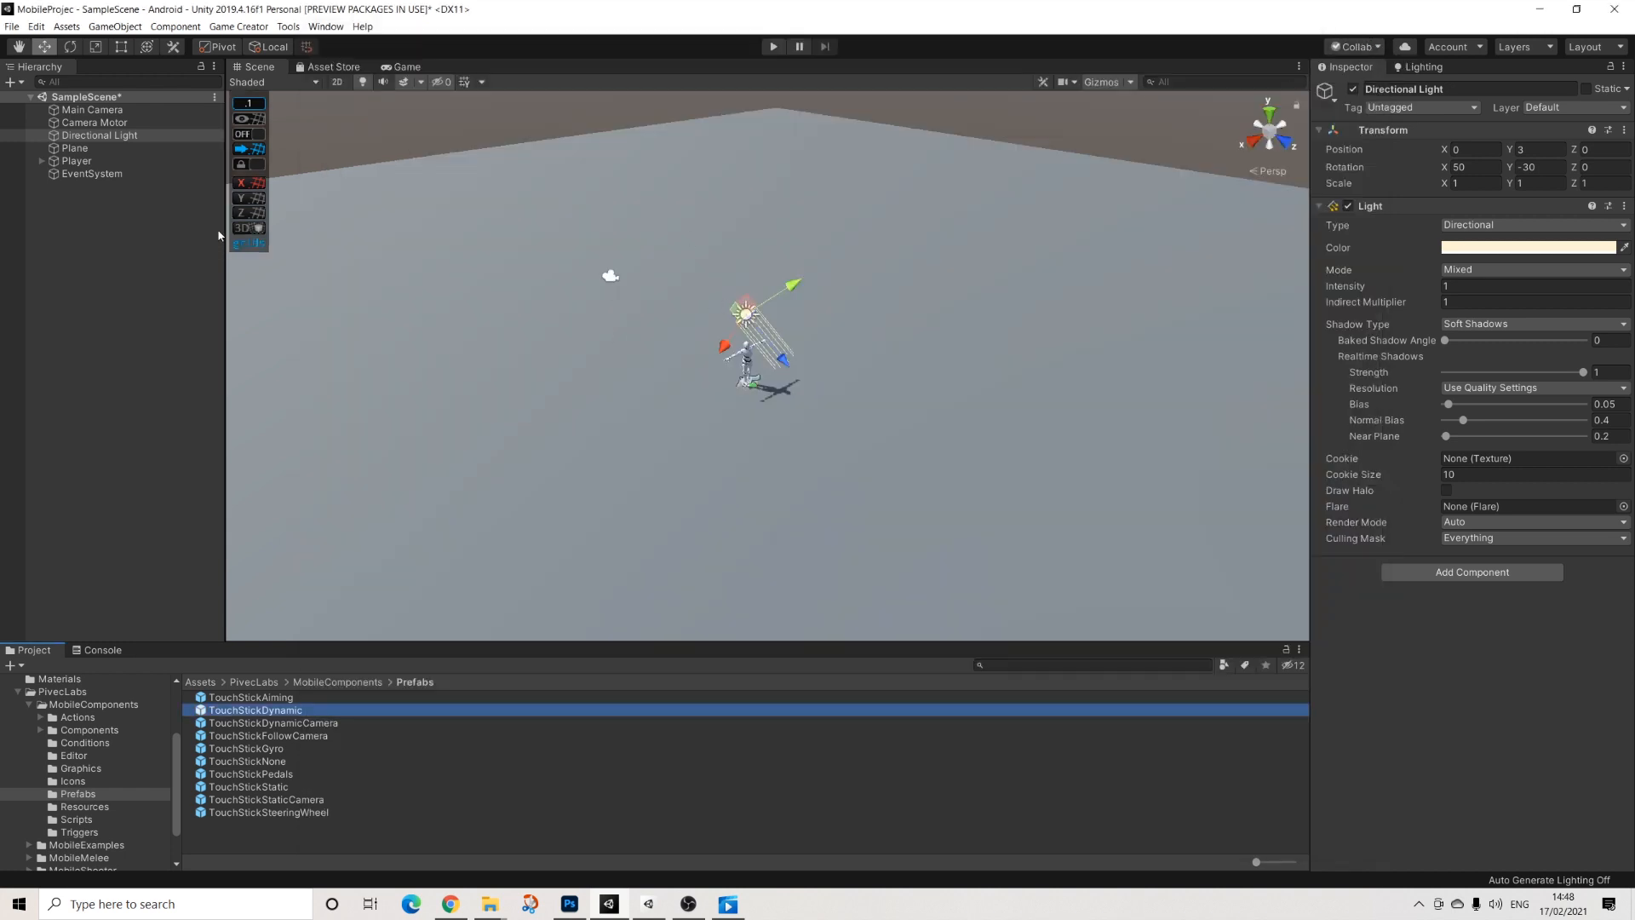
Step: Create an empty game object in the scene and name it TriggerOnStart
right_click(95, 200)
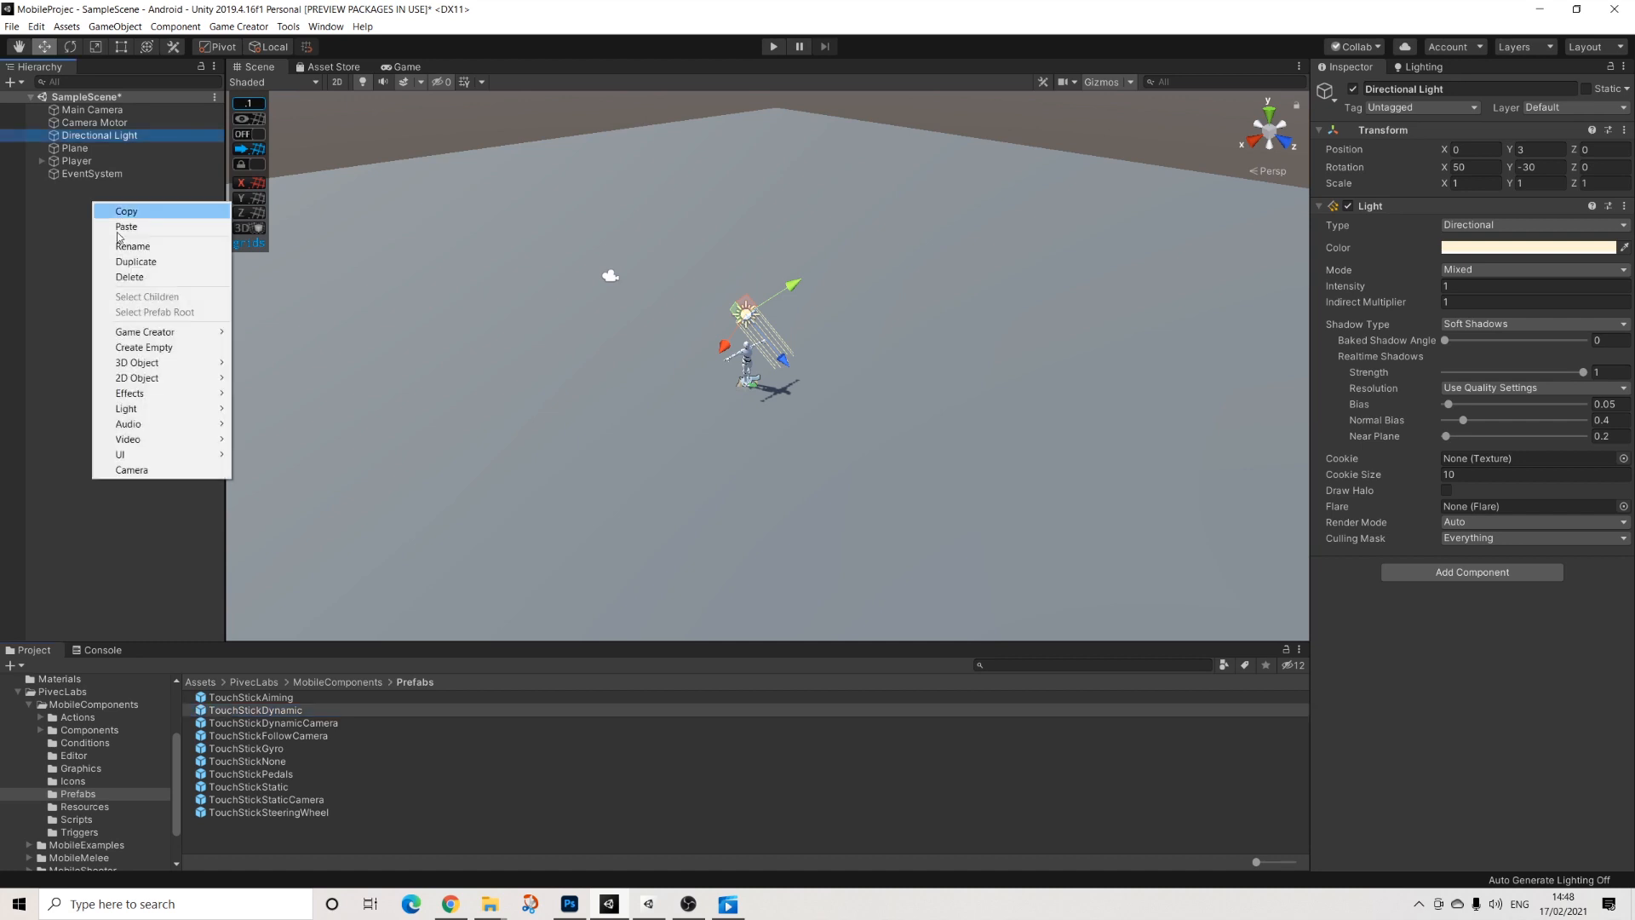
click(184, 348)
click(1457, 88)
text(TriggerOnStart)
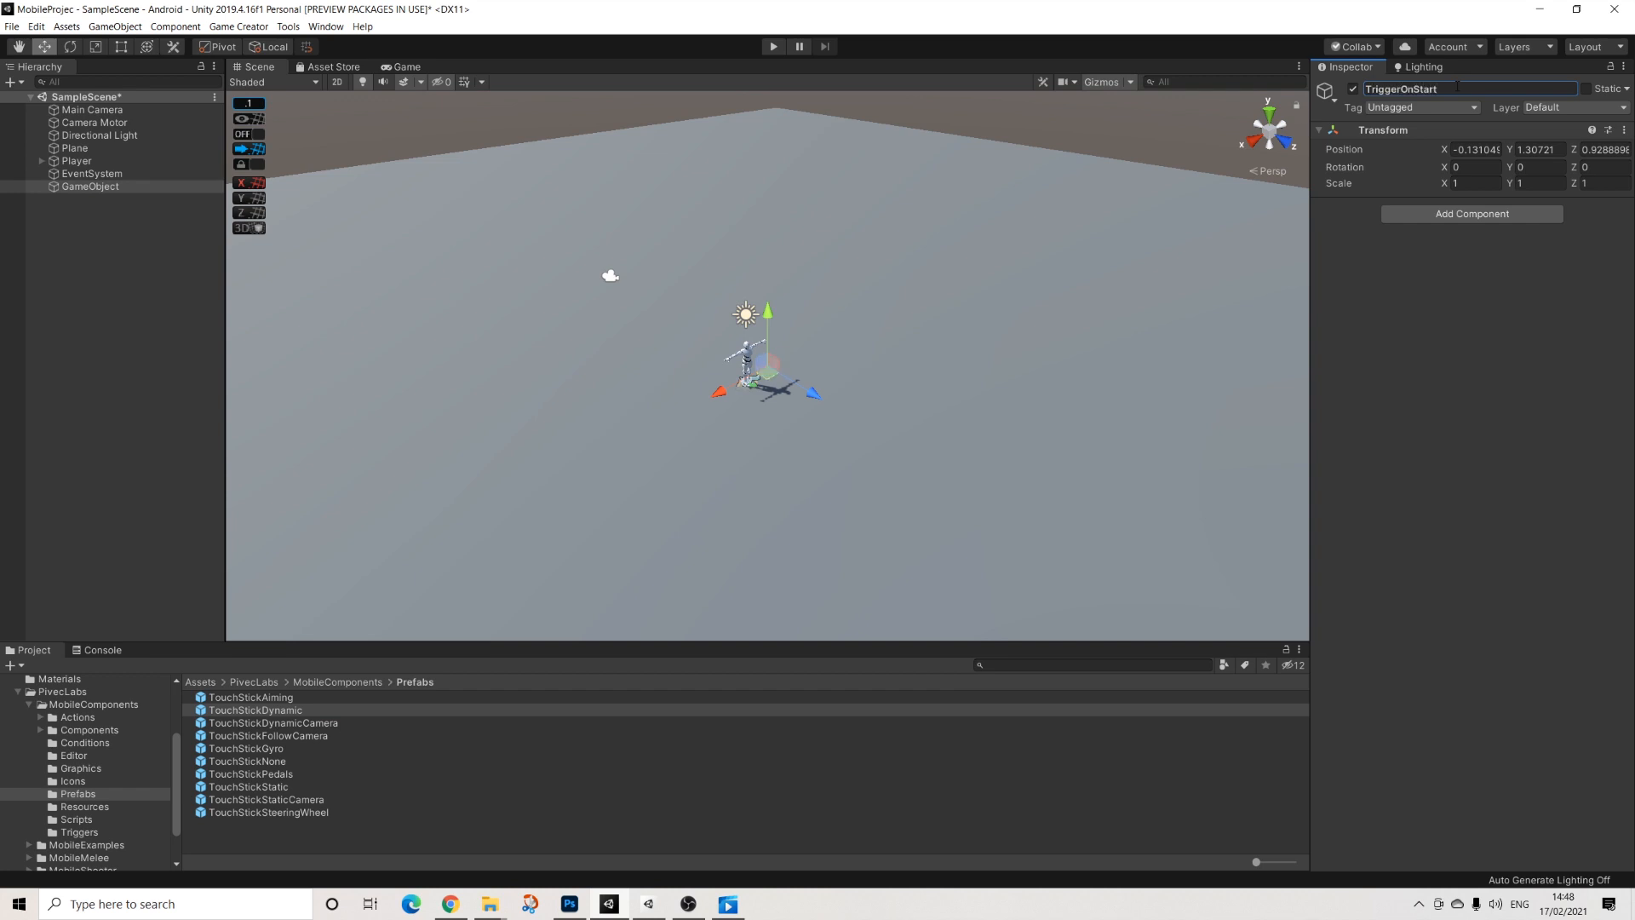
key(Return)
Step: Add Trigger and Actions components to TriggerOnStart, and link the Actions to the On Start trigger
click(1472, 214)
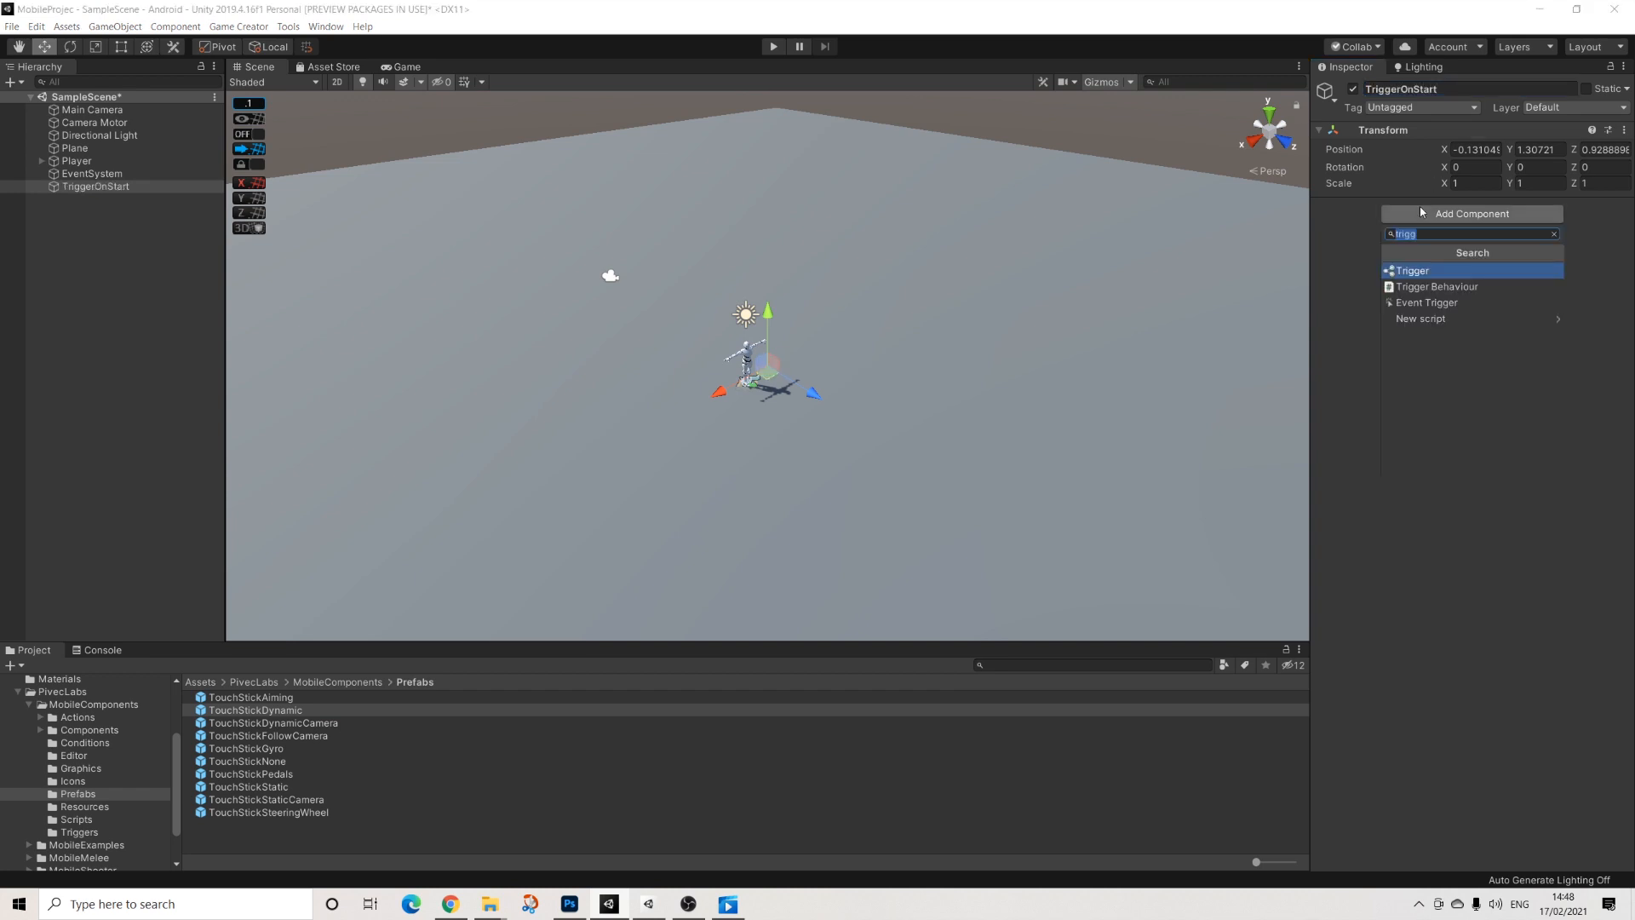
click(1412, 271)
click(1472, 303)
text(ac)
click(1421, 362)
click(1374, 268)
drag(1387, 317, 1410, 283)
Step: Add the mobile Setup Static TouchStick action to TriggerOnStart's Actions
click(1397, 331)
click(1469, 95)
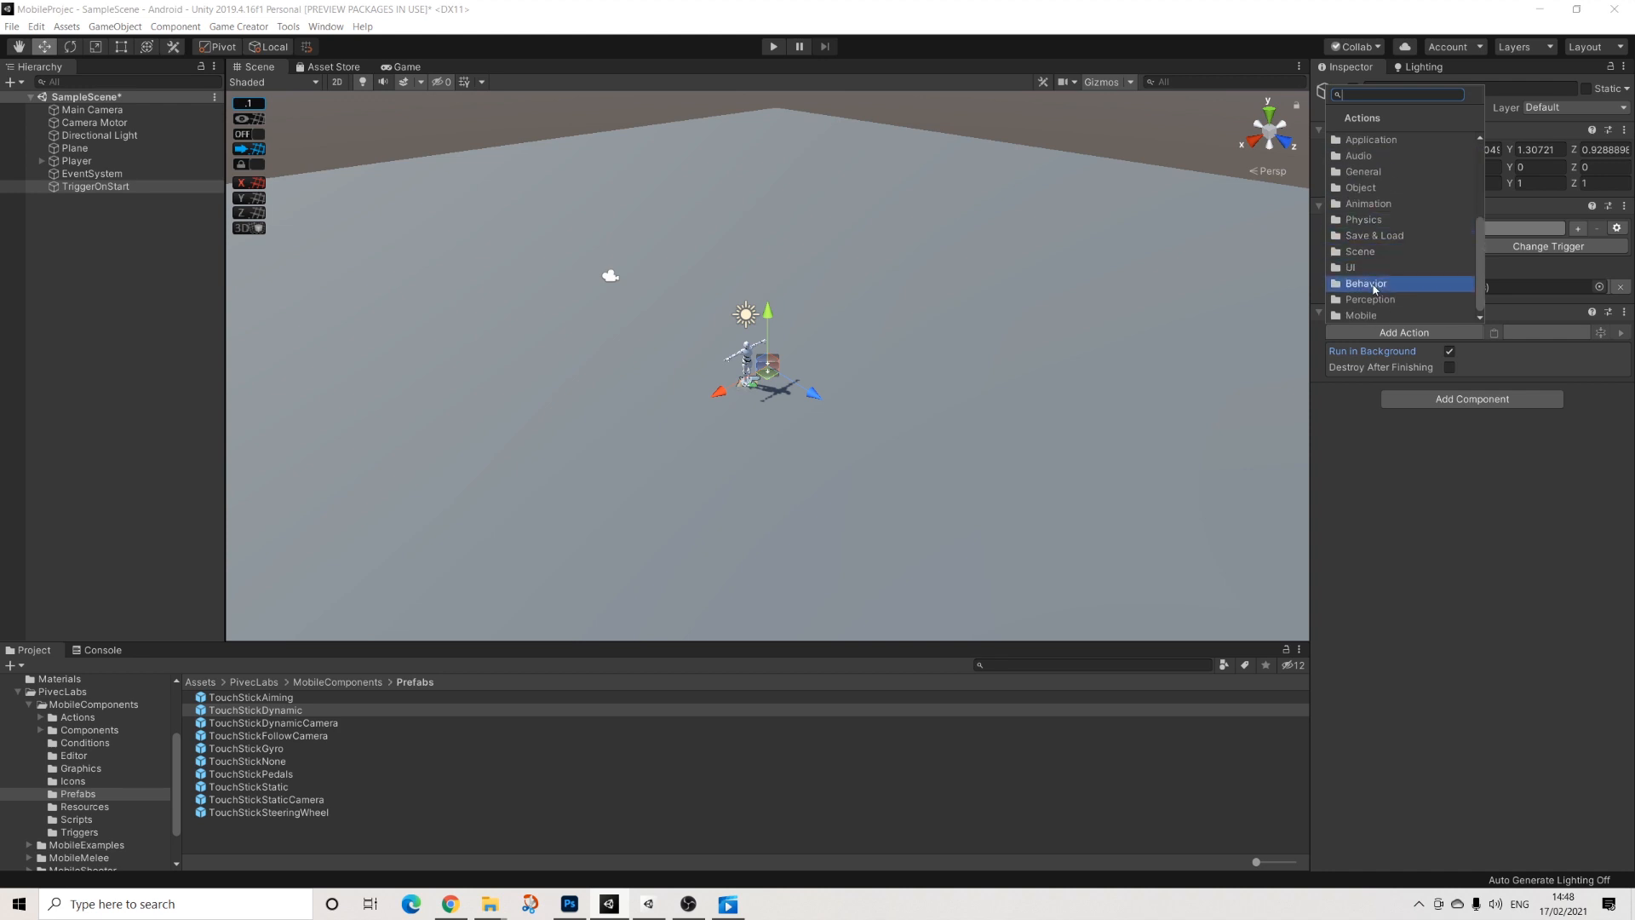
click(1361, 315)
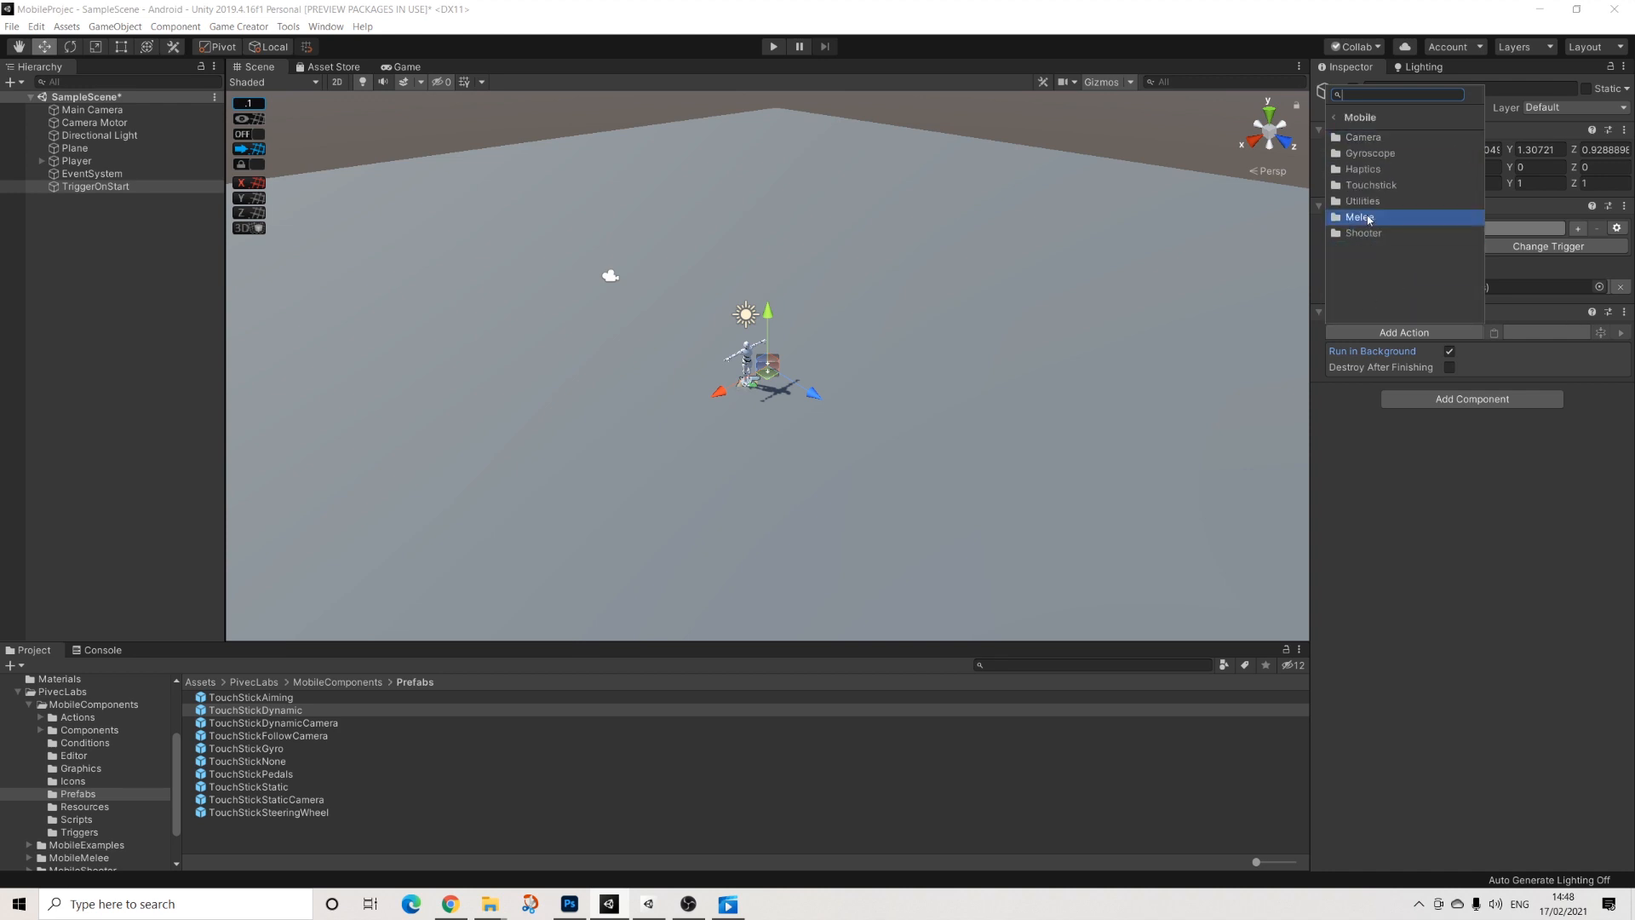
click(1366, 186)
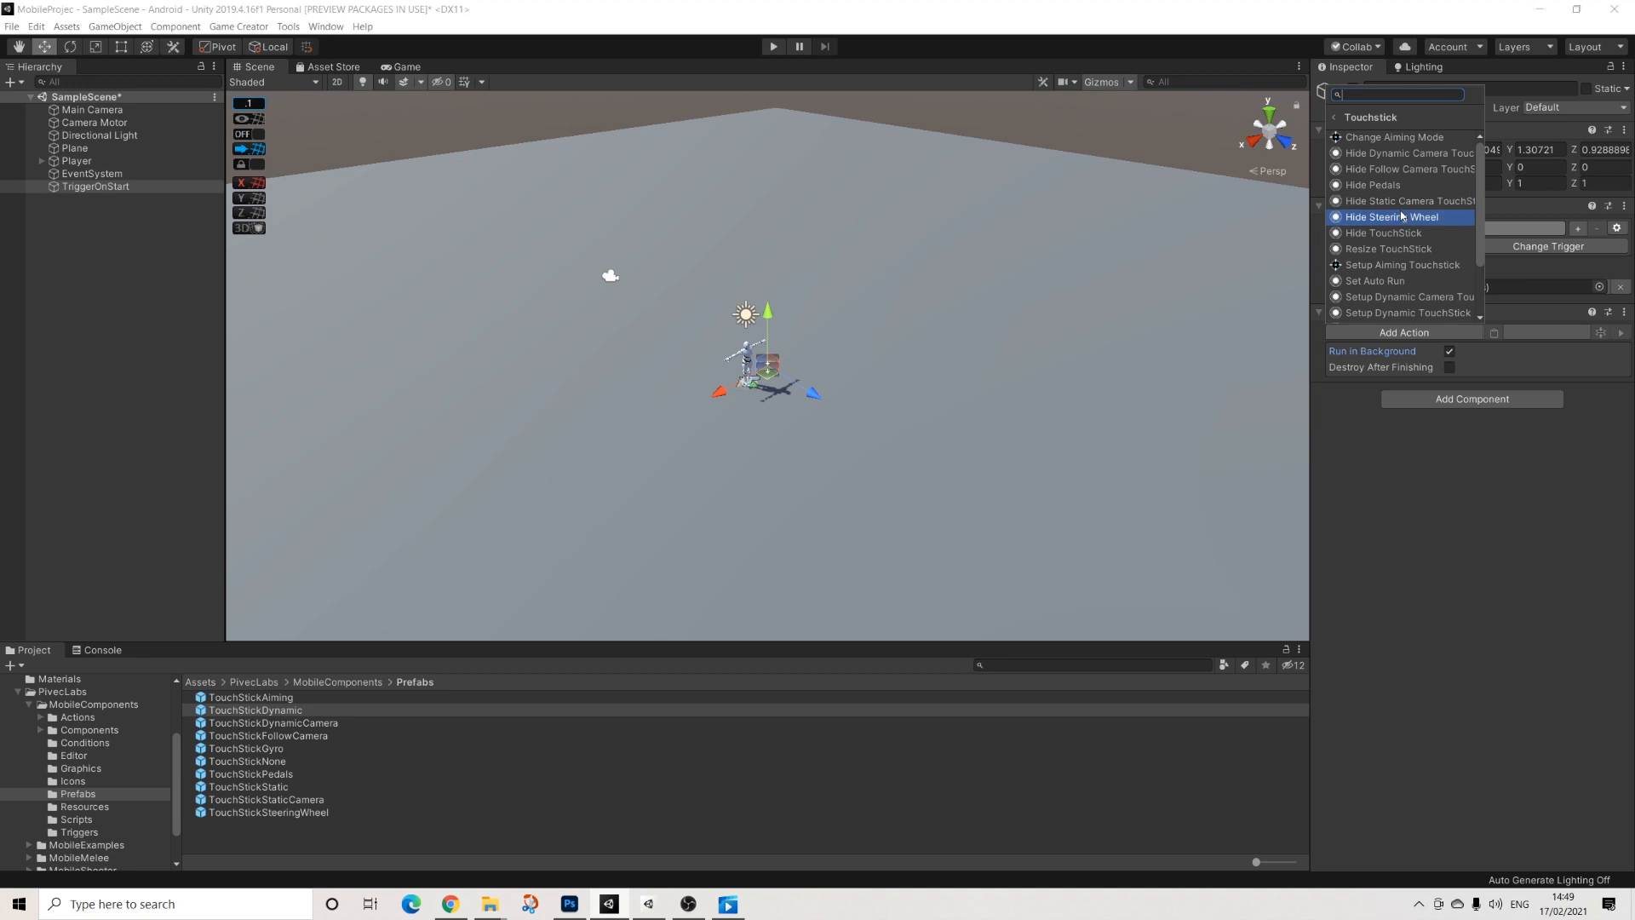
scroll(1402, 218, down, 2)
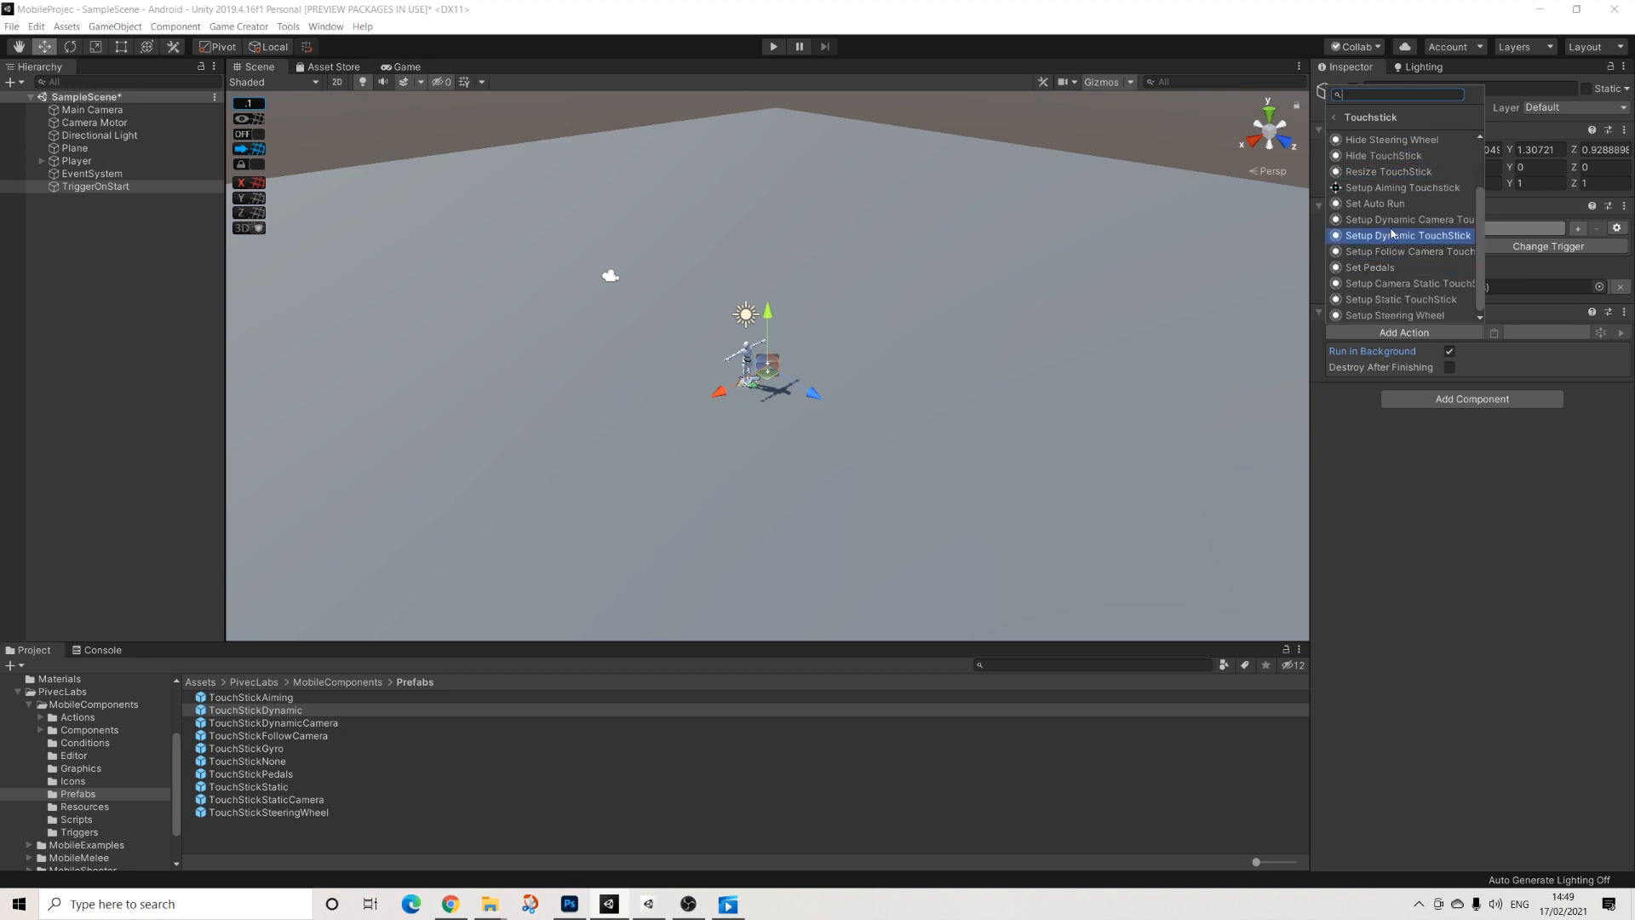
click(1394, 299)
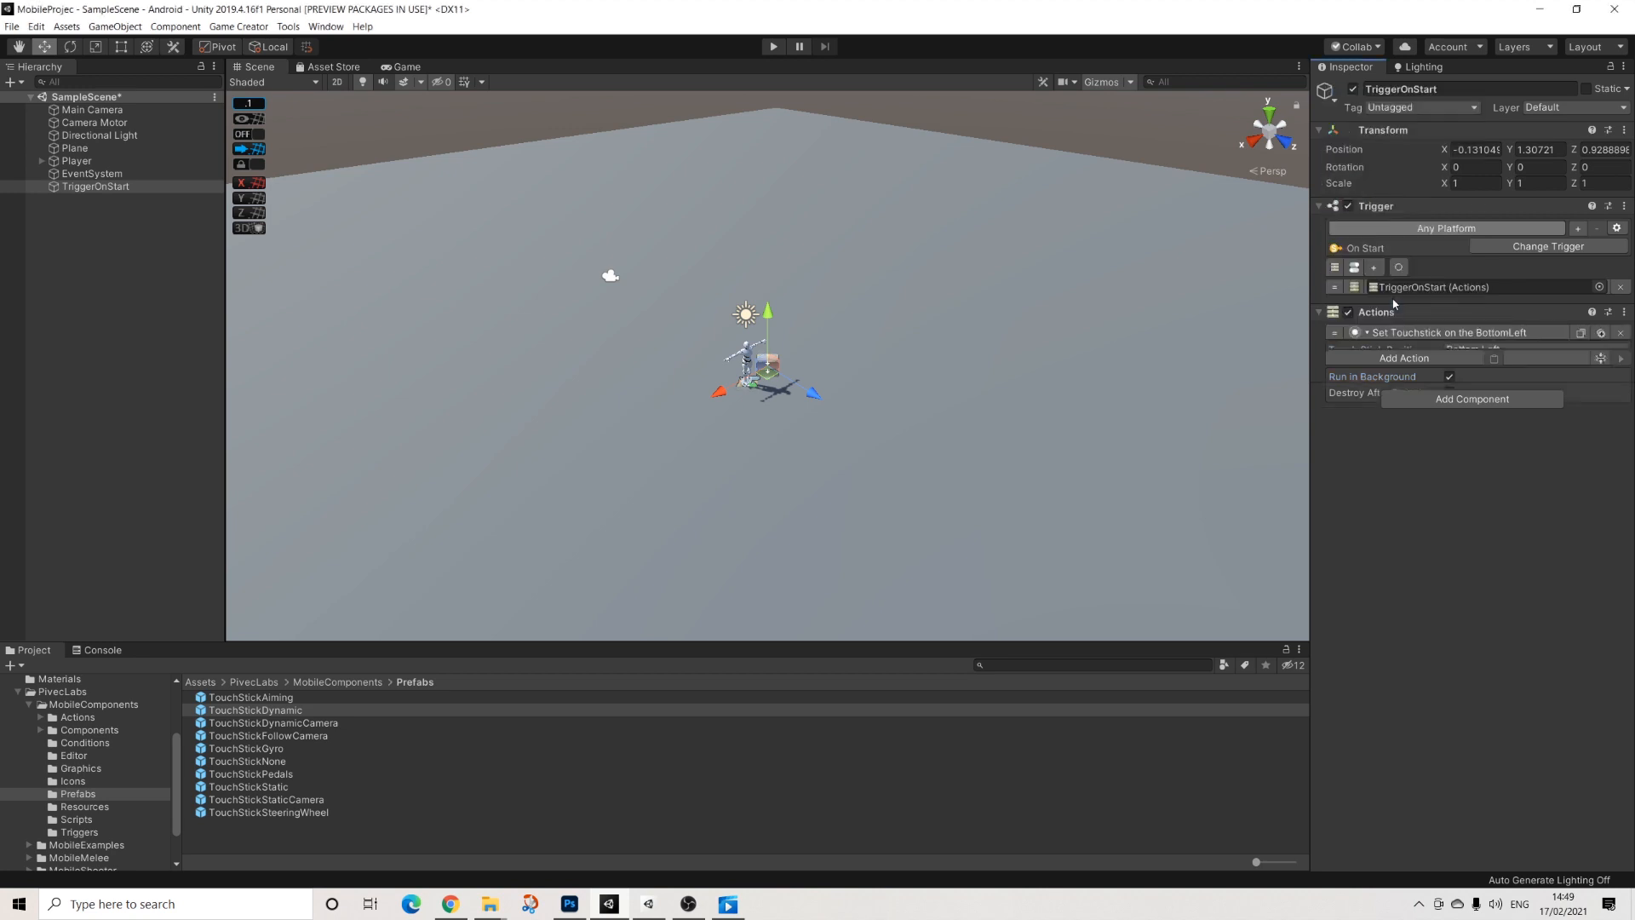
Step: Set the touchstick action's position offset to 100 in X and 100 in Y
click(1484, 364)
text(100)
key(Tab)
text(100)
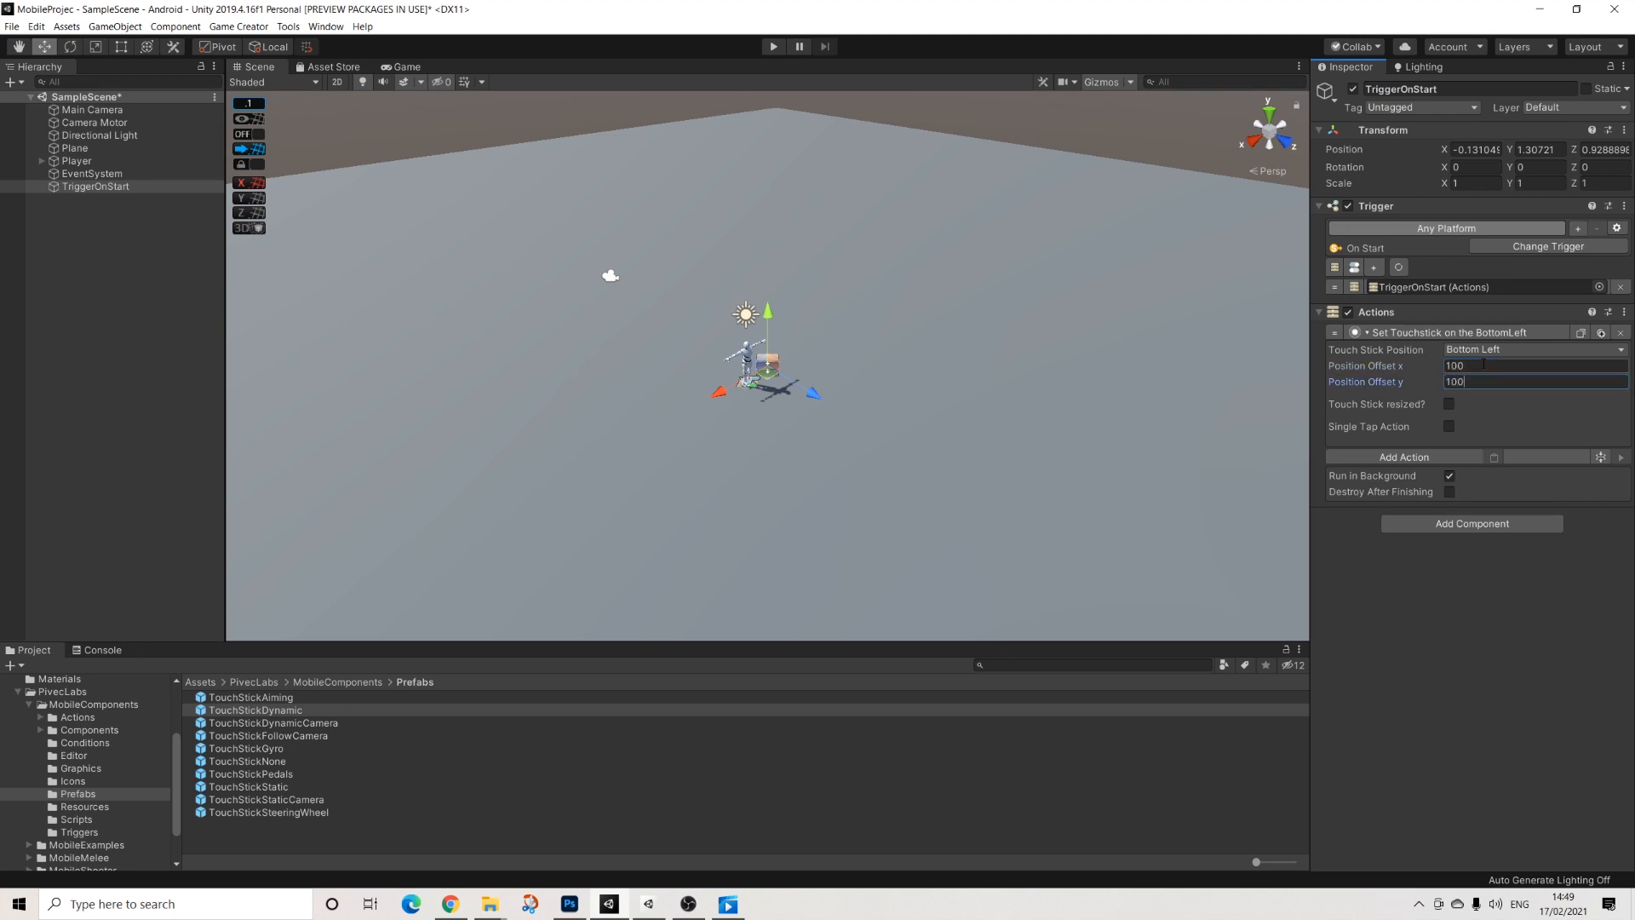
Step: Enable resizing in the TriggerOnStart touchstick action and make it resize by a global variable
click(1449, 405)
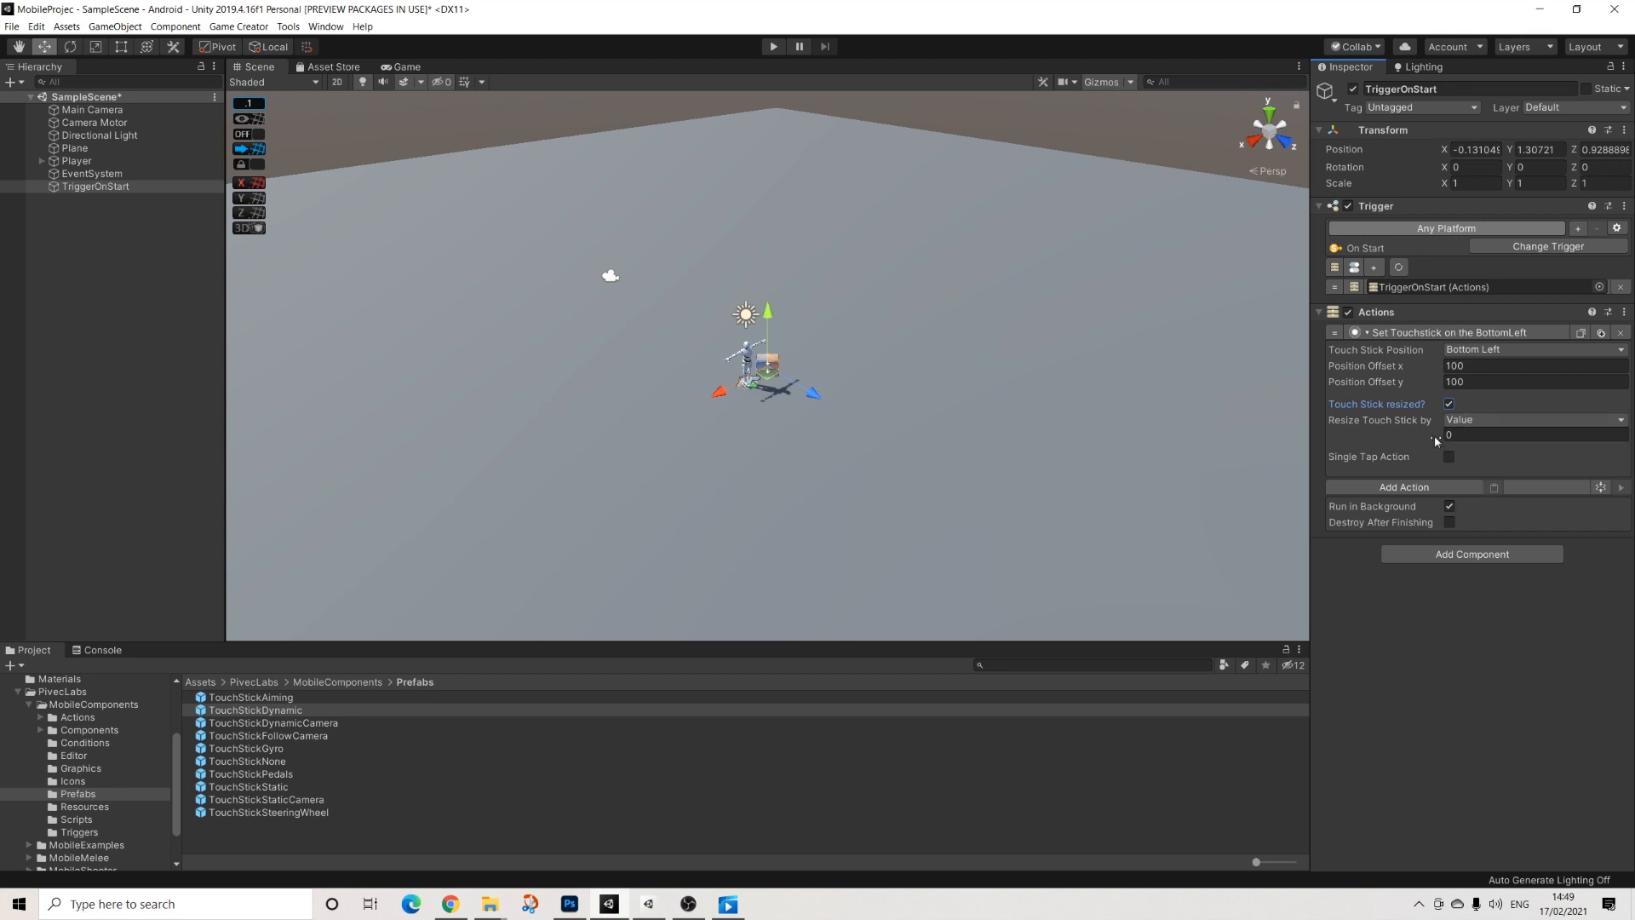
click(1480, 420)
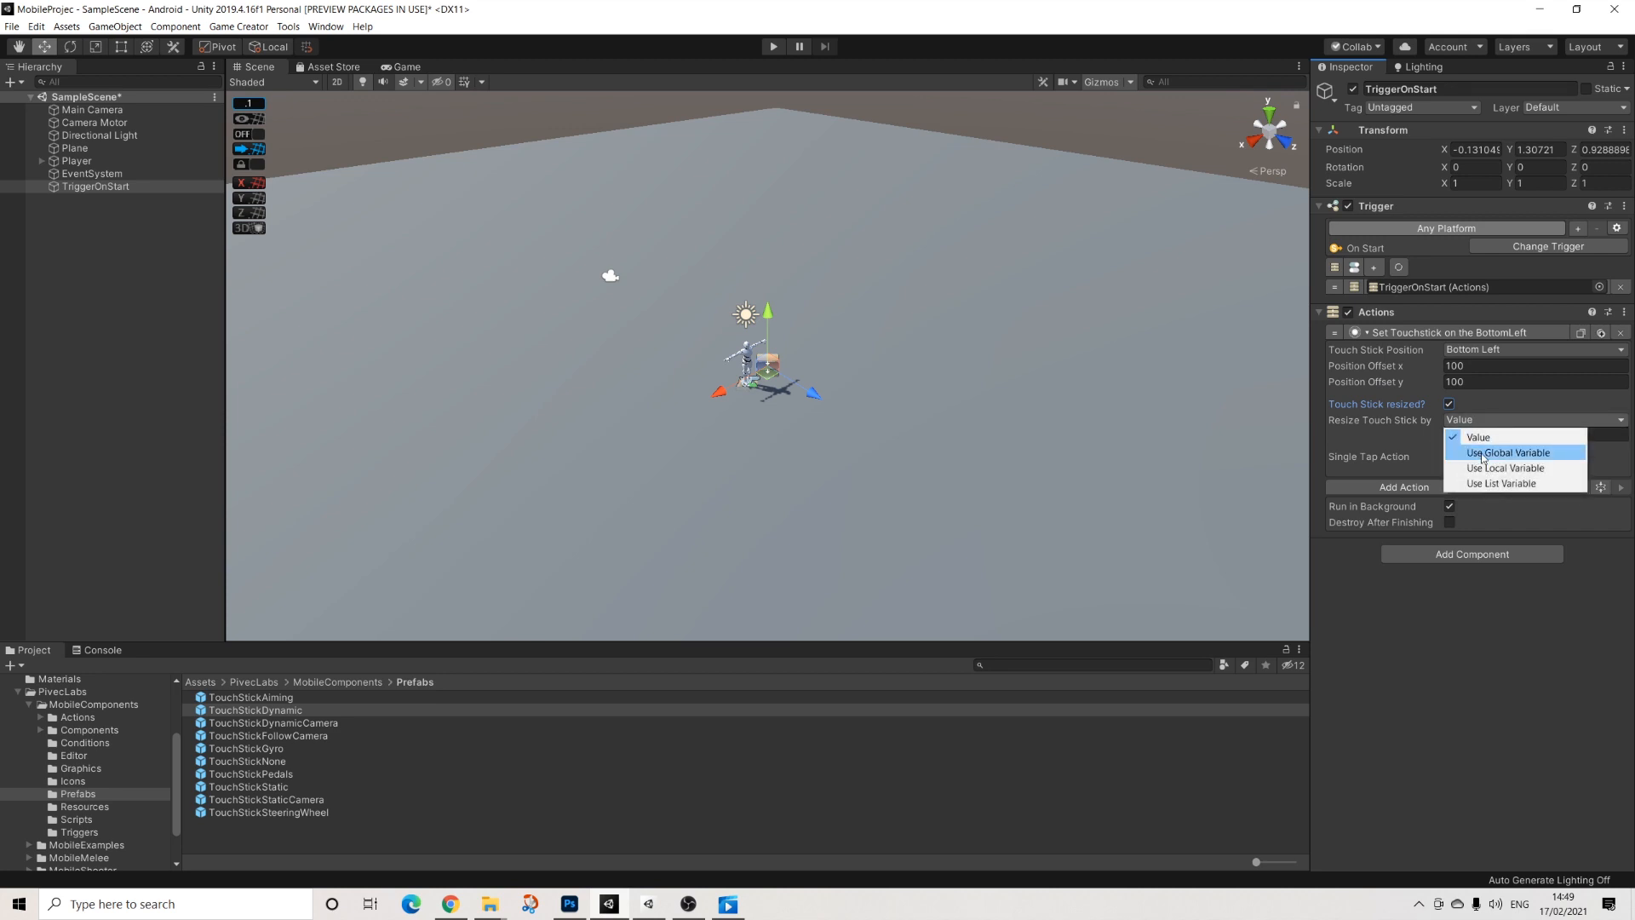
click(1482, 454)
click(1464, 434)
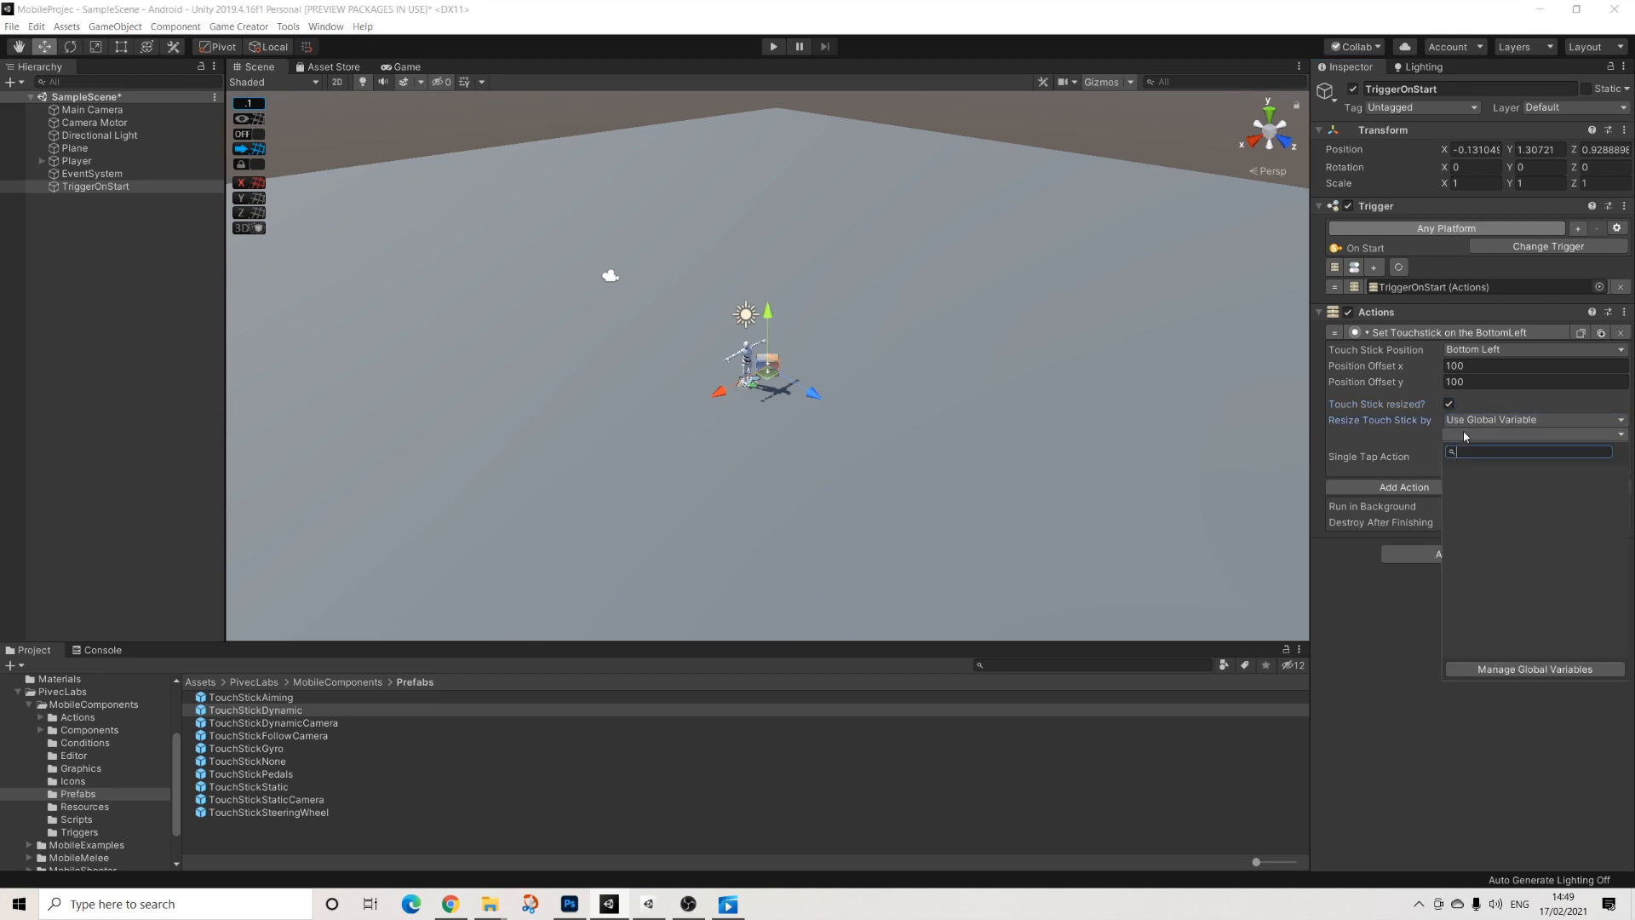
Step: Create a global variable named ToucStickSize in the Game Creator preferences
click(238, 26)
click(255, 110)
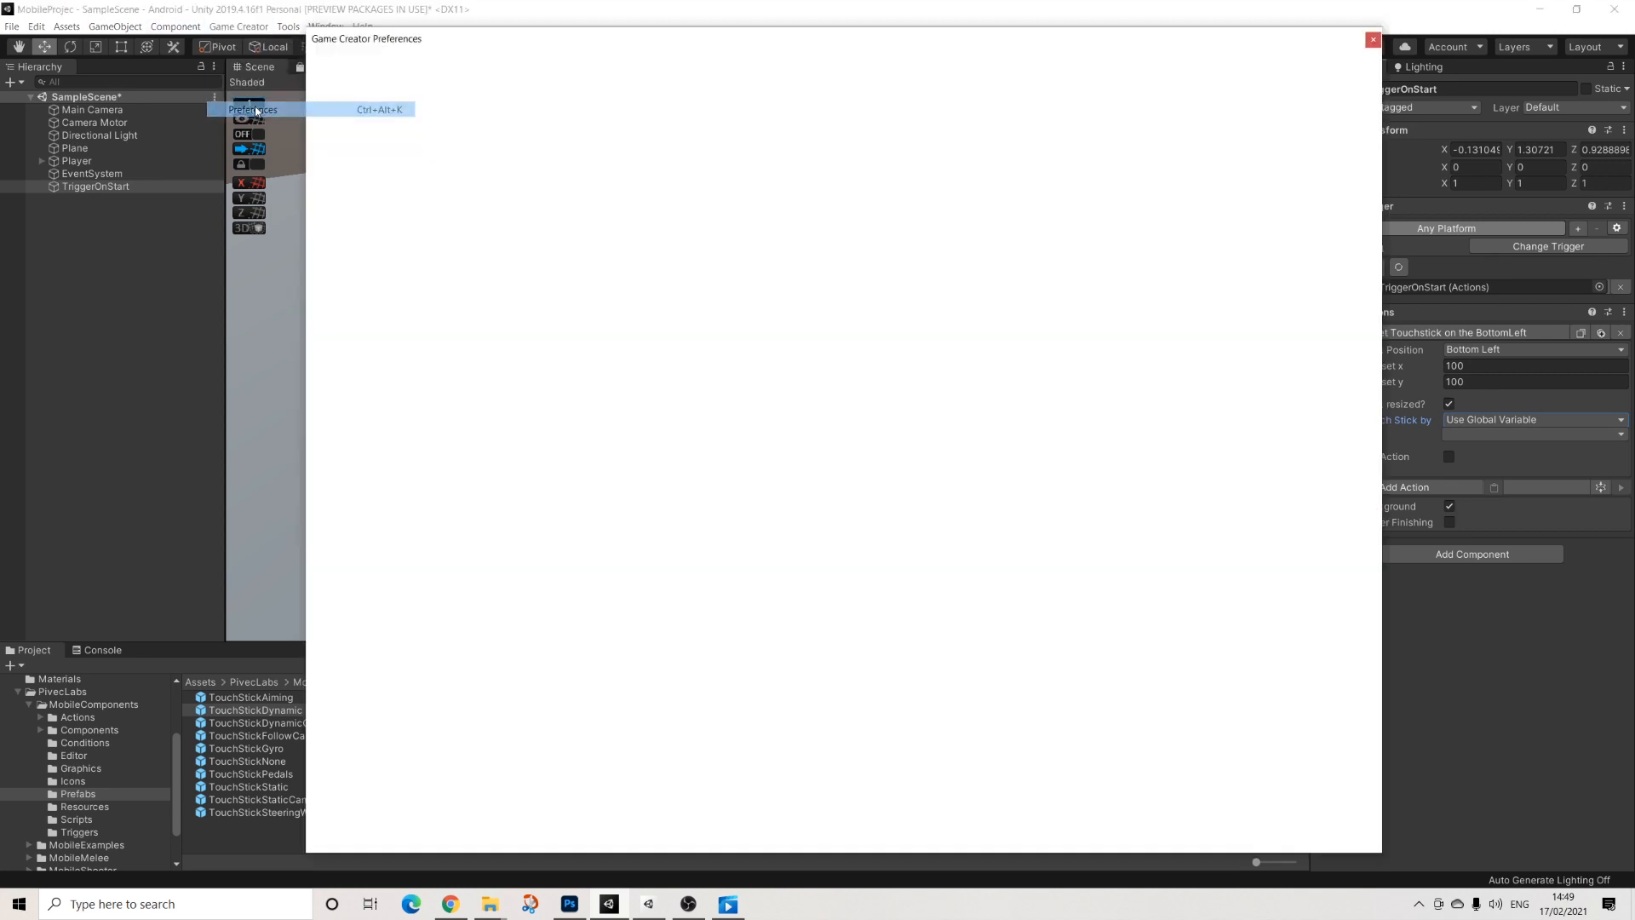
click(375, 136)
click(1368, 125)
click(584, 160)
text(ToucStickSize)
Step: Make the ToucStickSize variable a Number with value 0.1 and tags set to Everything, and close the preferences
click(579, 176)
click(599, 270)
click(623, 193)
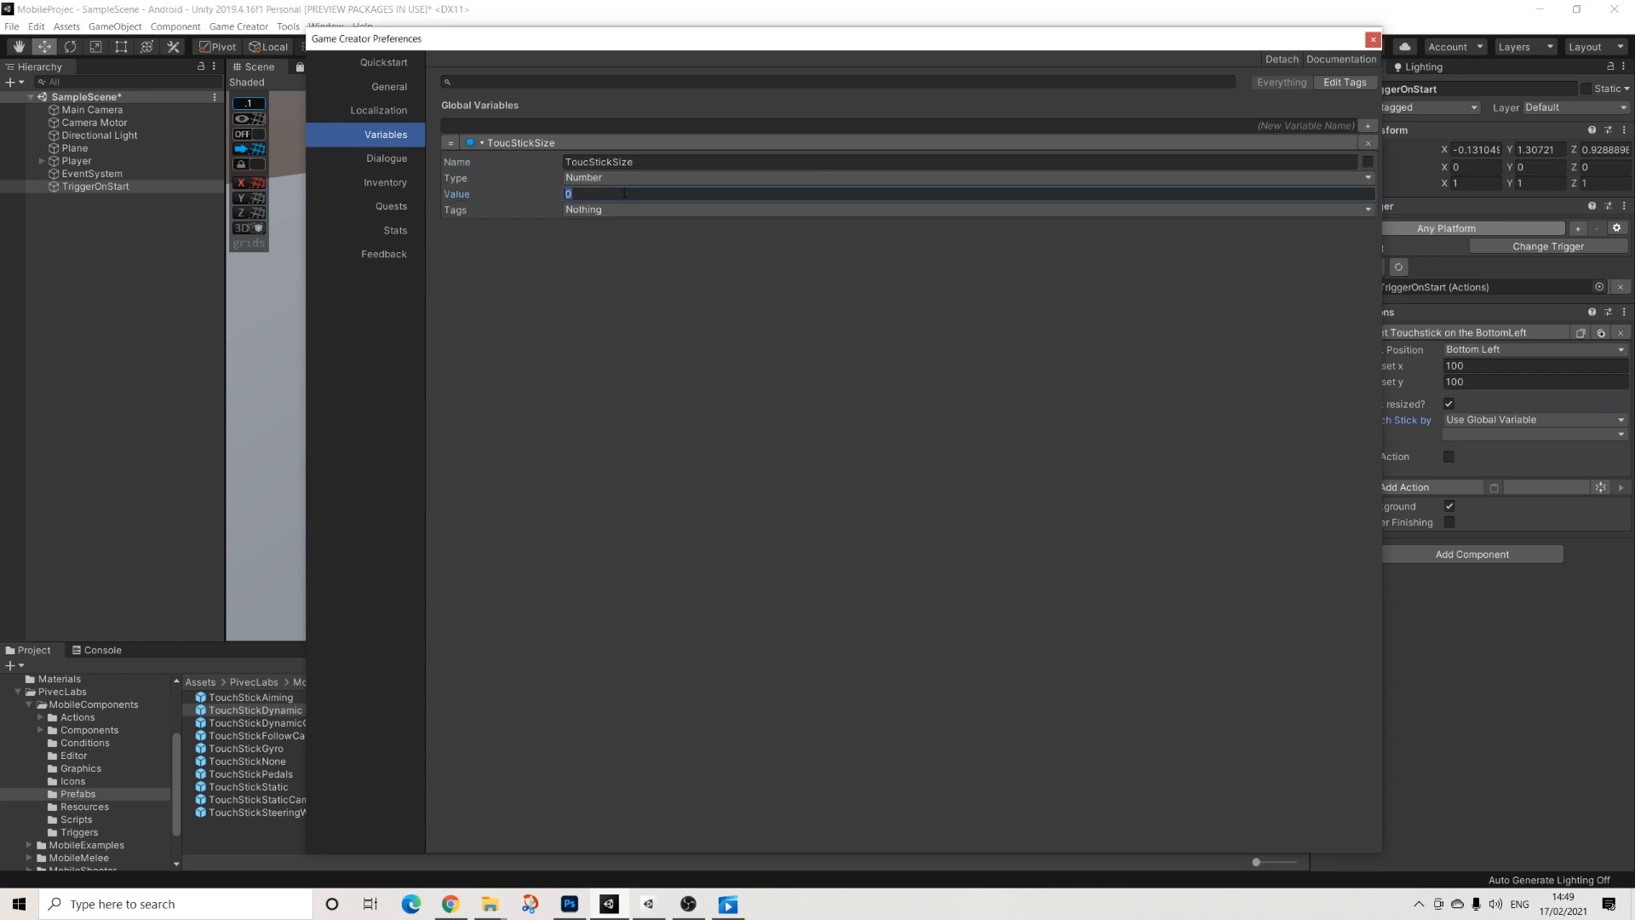
text(.1)
click(588, 210)
click(601, 241)
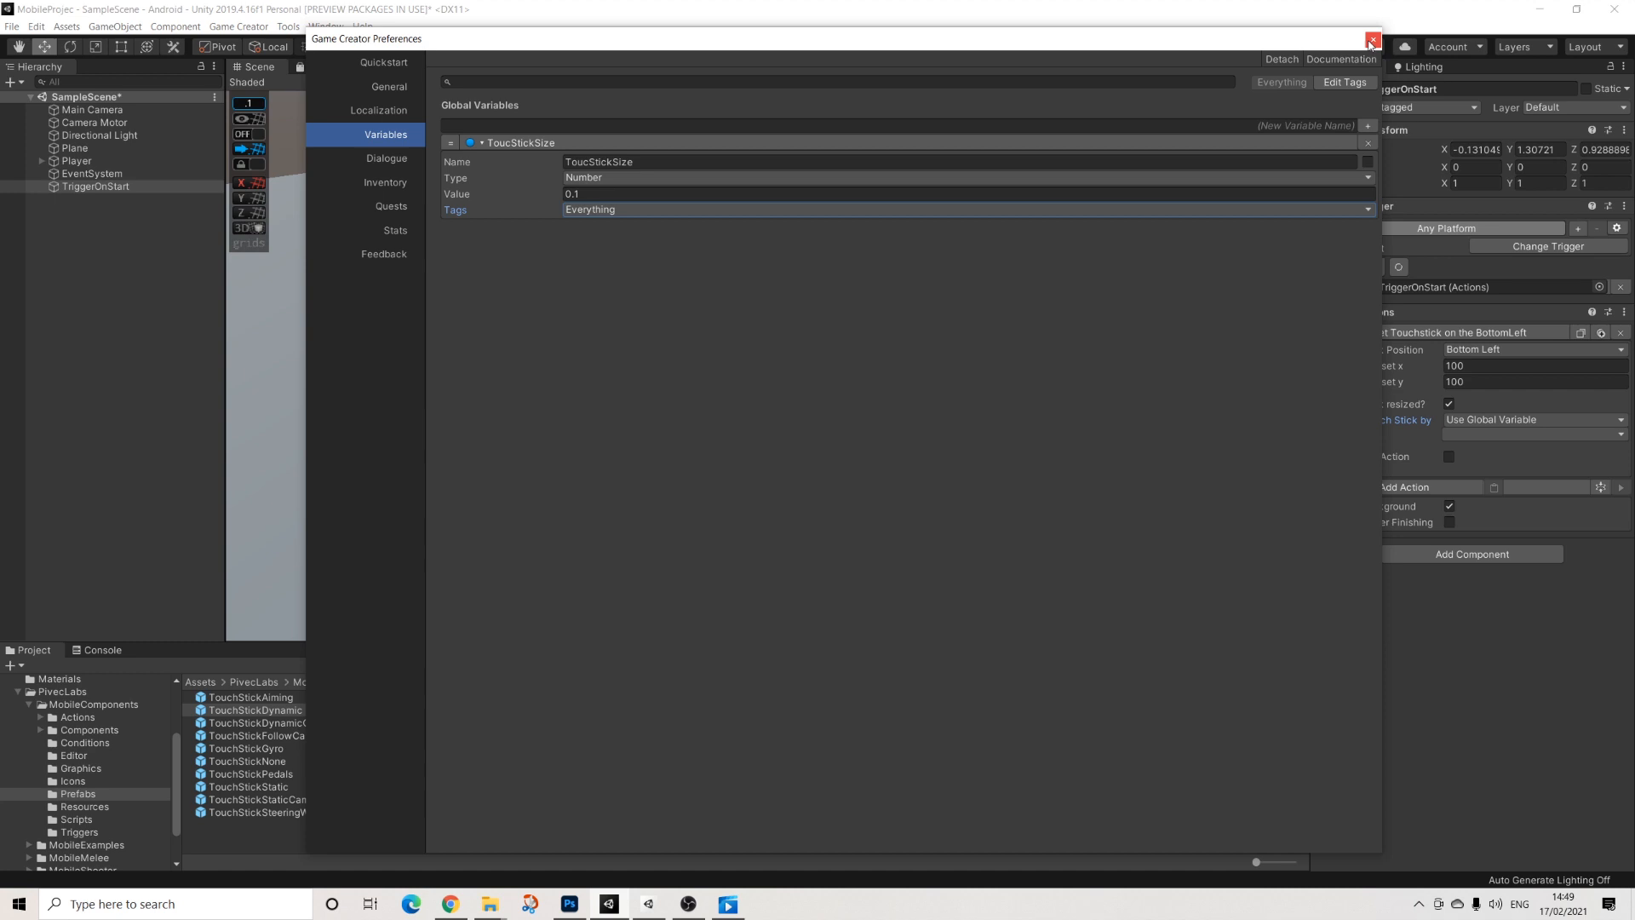
click(1373, 40)
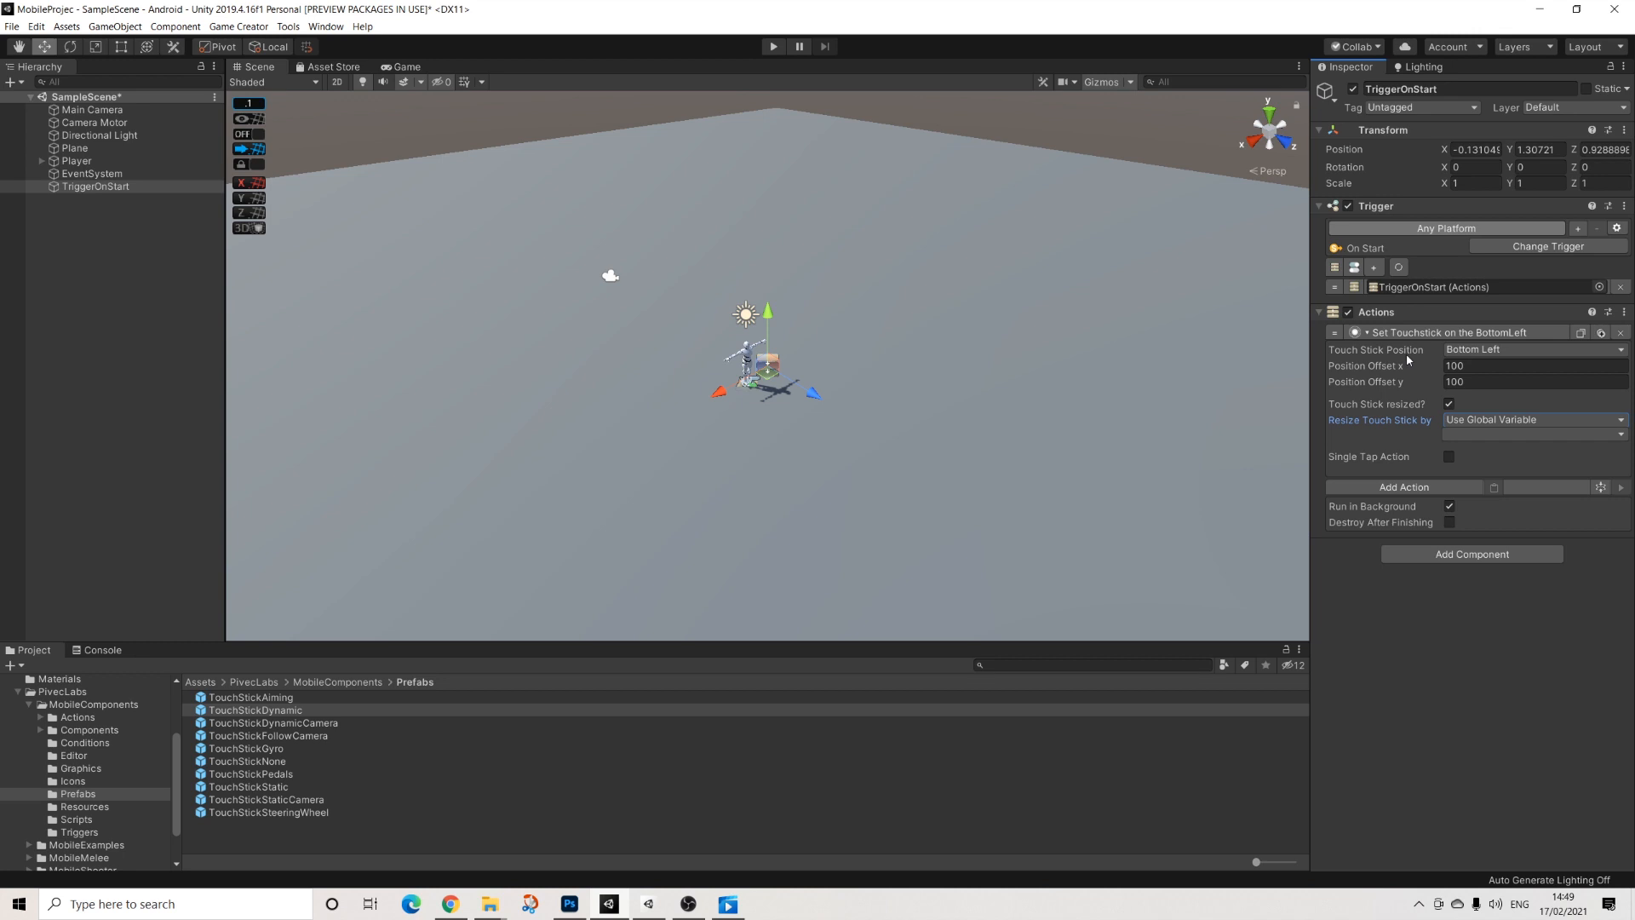
Step: Assign ToucStickSize as the global variable that resizes the touchstick
click(1463, 433)
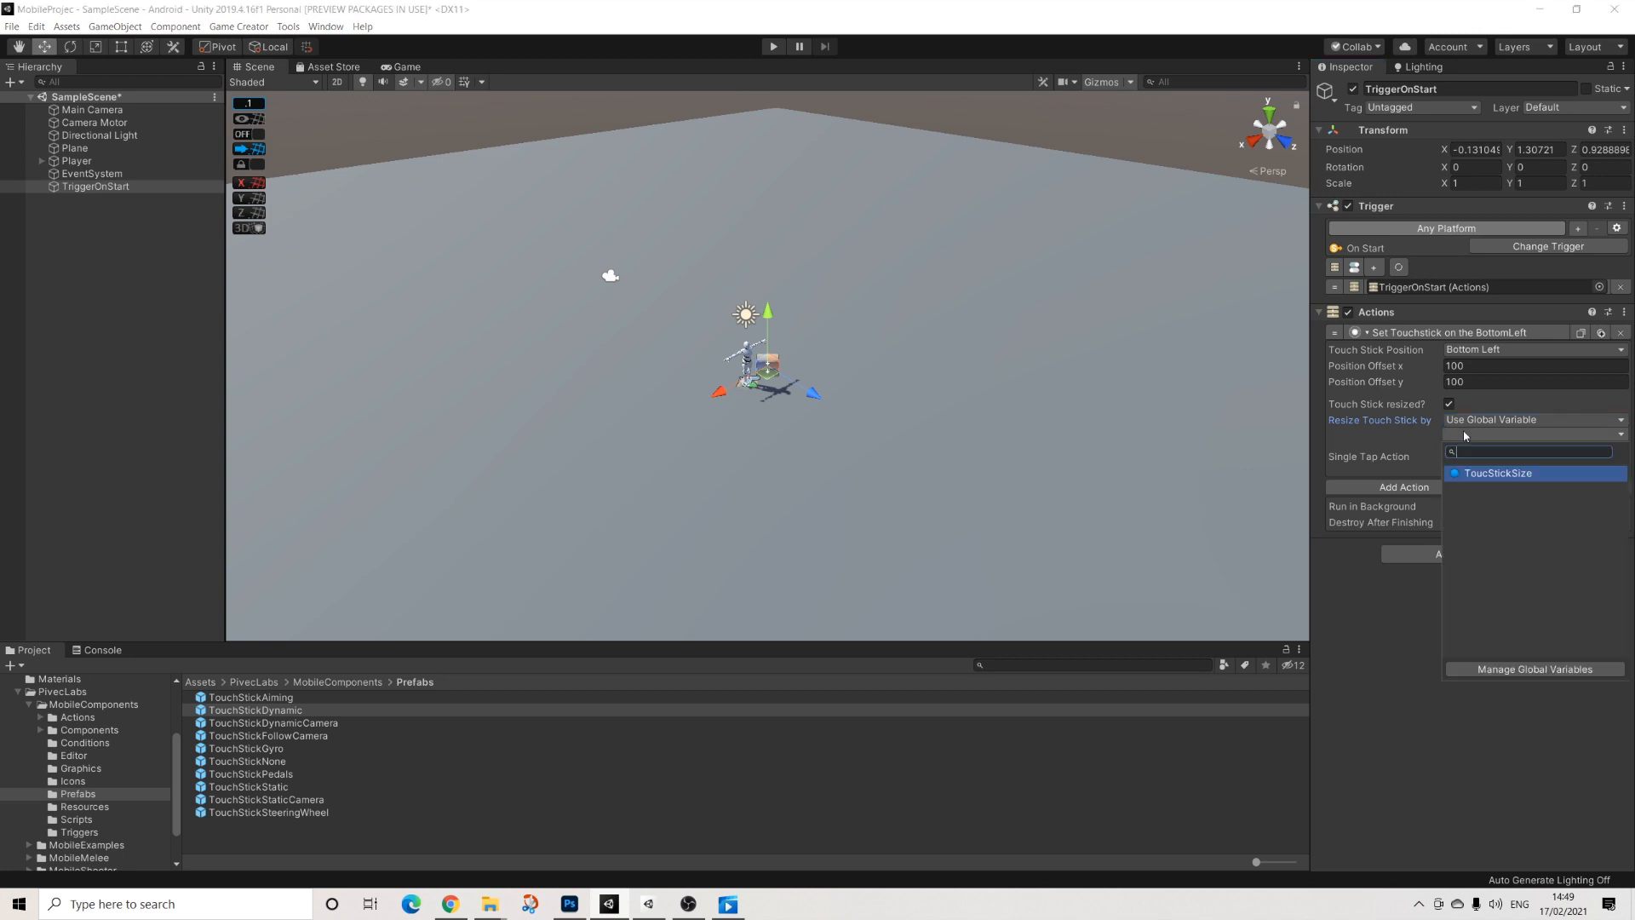
click(1476, 475)
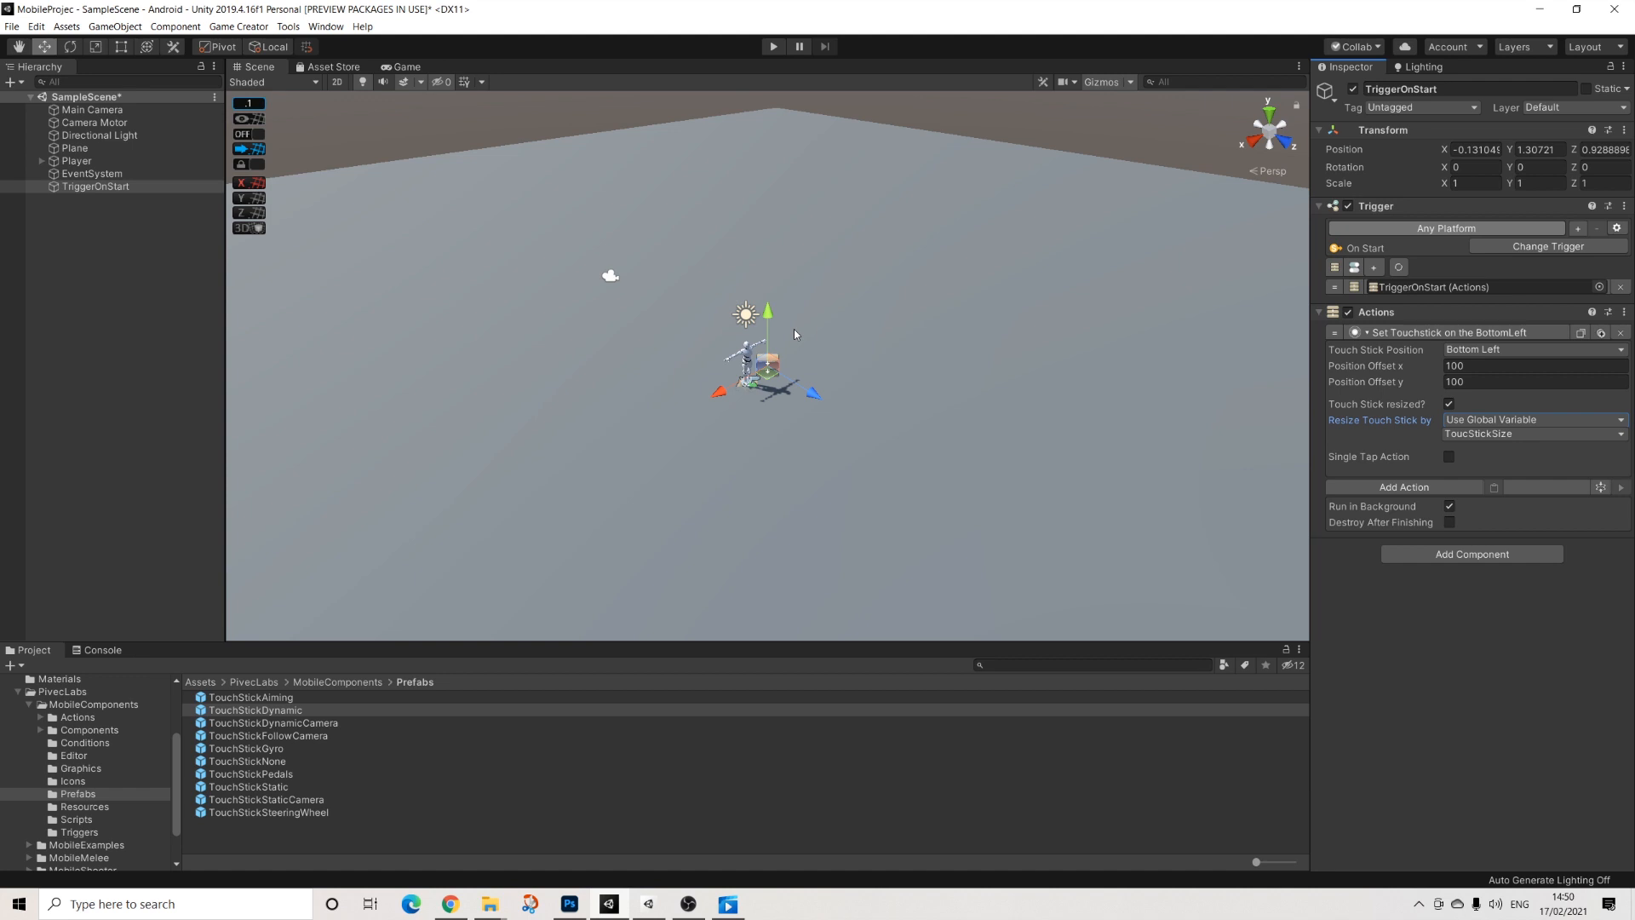
Step: Run the game and test steering the character with the on-screen touchstick
click(773, 49)
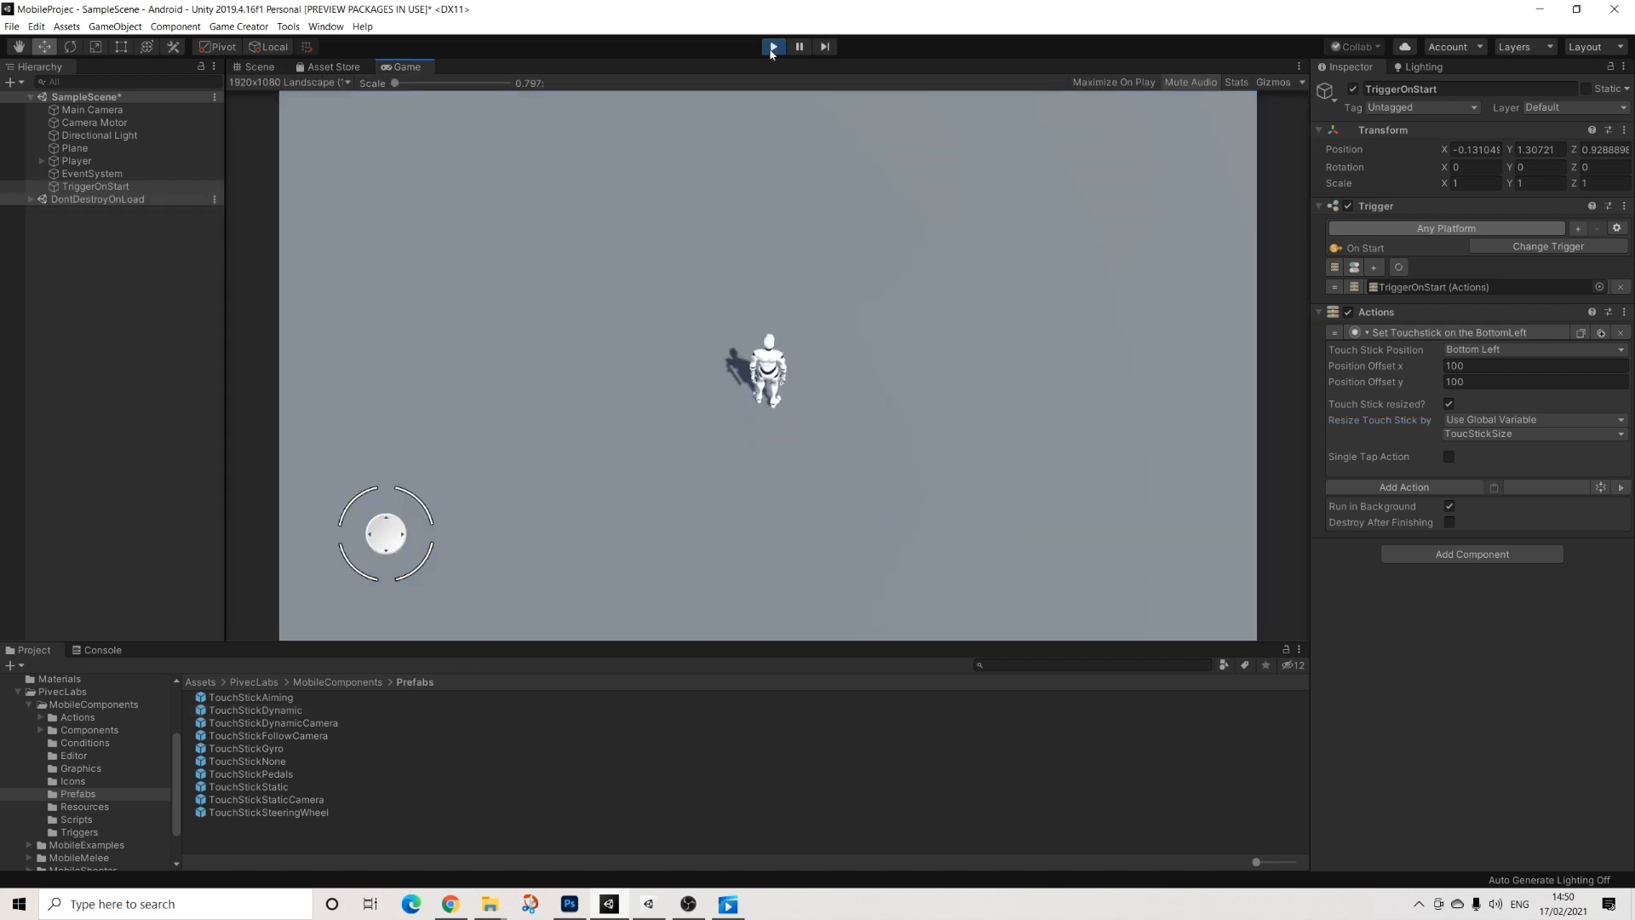
mouse_move(390, 536)
mouse_down()
mouse_move(493, 427)
mouse_move(244, 420)
mouse_move(431, 393)
mouse_move(274, 471)
mouse_move(375, 544)
mouse_move(276, 546)
mouse_up()
click(377, 536)
click(431, 453)
click(694, 403)
click(709, 537)
click(601, 538)
click(411, 521)
mouse_move(408, 524)
mouse_down()
mouse_move(367, 364)
mouse_move(633, 409)
mouse_move(369, 573)
mouse_up()
click(474, 400)
click(377, 472)
click(407, 572)
click(378, 520)
click(334, 559)
click(390, 568)
click(345, 485)
click(341, 573)
click(412, 516)
click(337, 537)
click(369, 565)
mouse_move(369, 562)
mouse_down()
mouse_move(401, 507)
mouse_move(371, 470)
mouse_move(323, 454)
mouse_move(328, 565)
mouse_move(540, 540)
mouse_move(460, 591)
mouse_move(366, 592)
mouse_move(345, 591)
mouse_move(339, 540)
mouse_move(383, 508)
mouse_move(404, 558)
mouse_up()
mouse_move(360, 588)
mouse_down()
mouse_move(388, 567)
mouse_move(336, 514)
mouse_move(332, 551)
mouse_move(350, 562)
mouse_move(448, 537)
mouse_up()
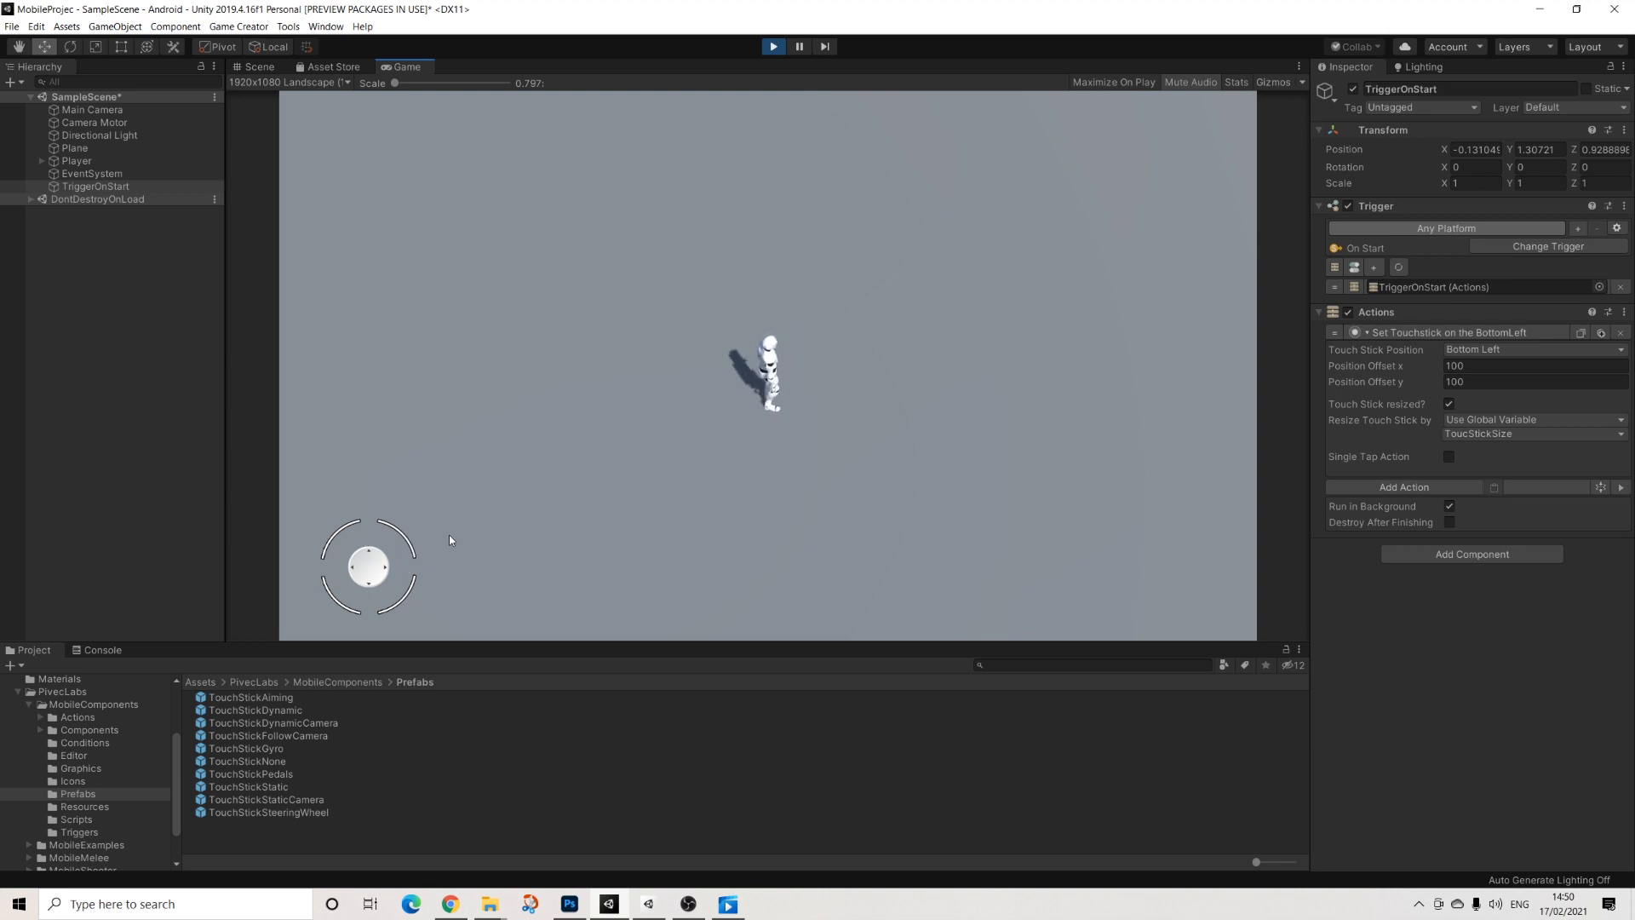
Step: Test touching various points across the game view to check where the touchstick responds, and stop the game
click(481, 499)
click(313, 428)
click(318, 547)
click(425, 552)
click(550, 492)
click(572, 413)
click(426, 366)
click(394, 484)
click(498, 488)
click(581, 490)
click(695, 392)
click(769, 394)
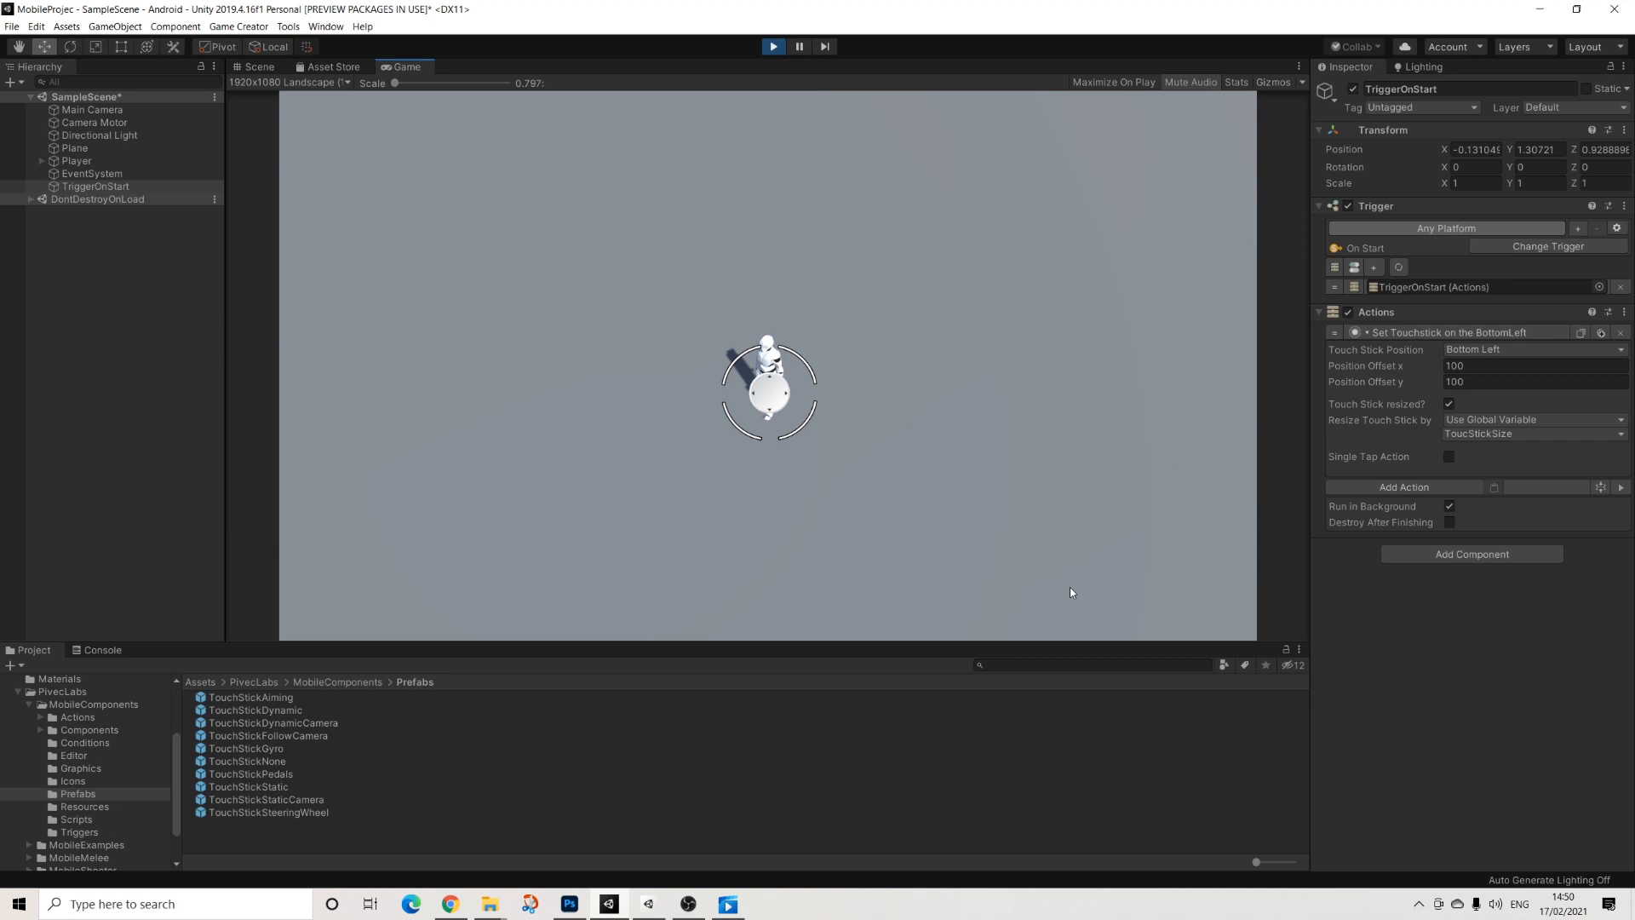
click(376, 552)
drag(353, 561, 452, 443)
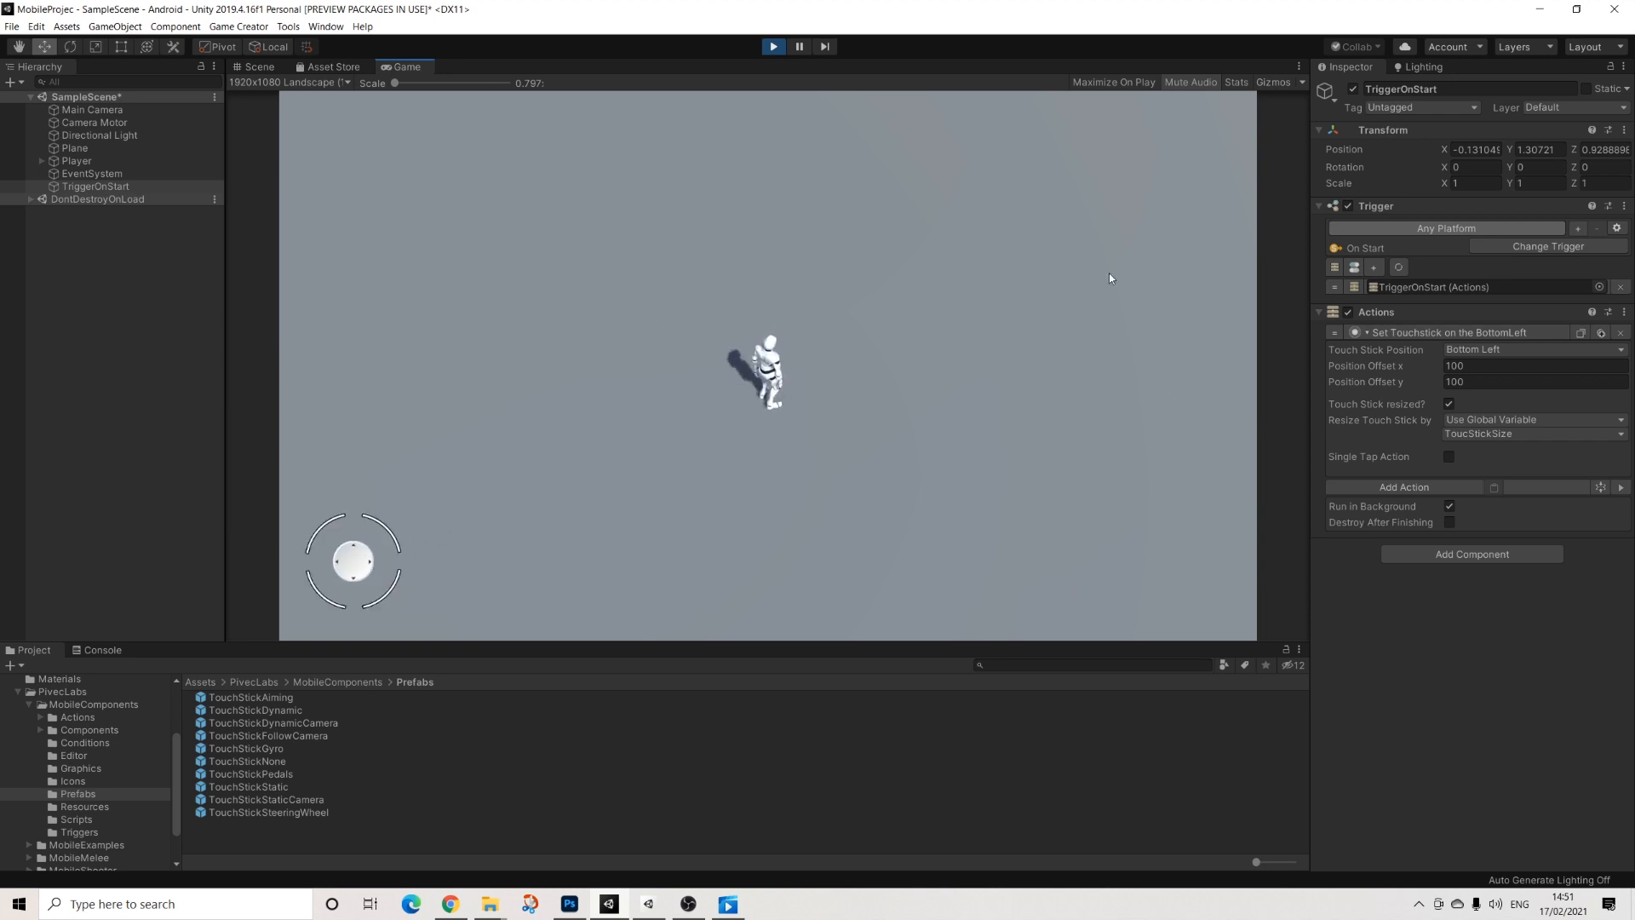
click(773, 46)
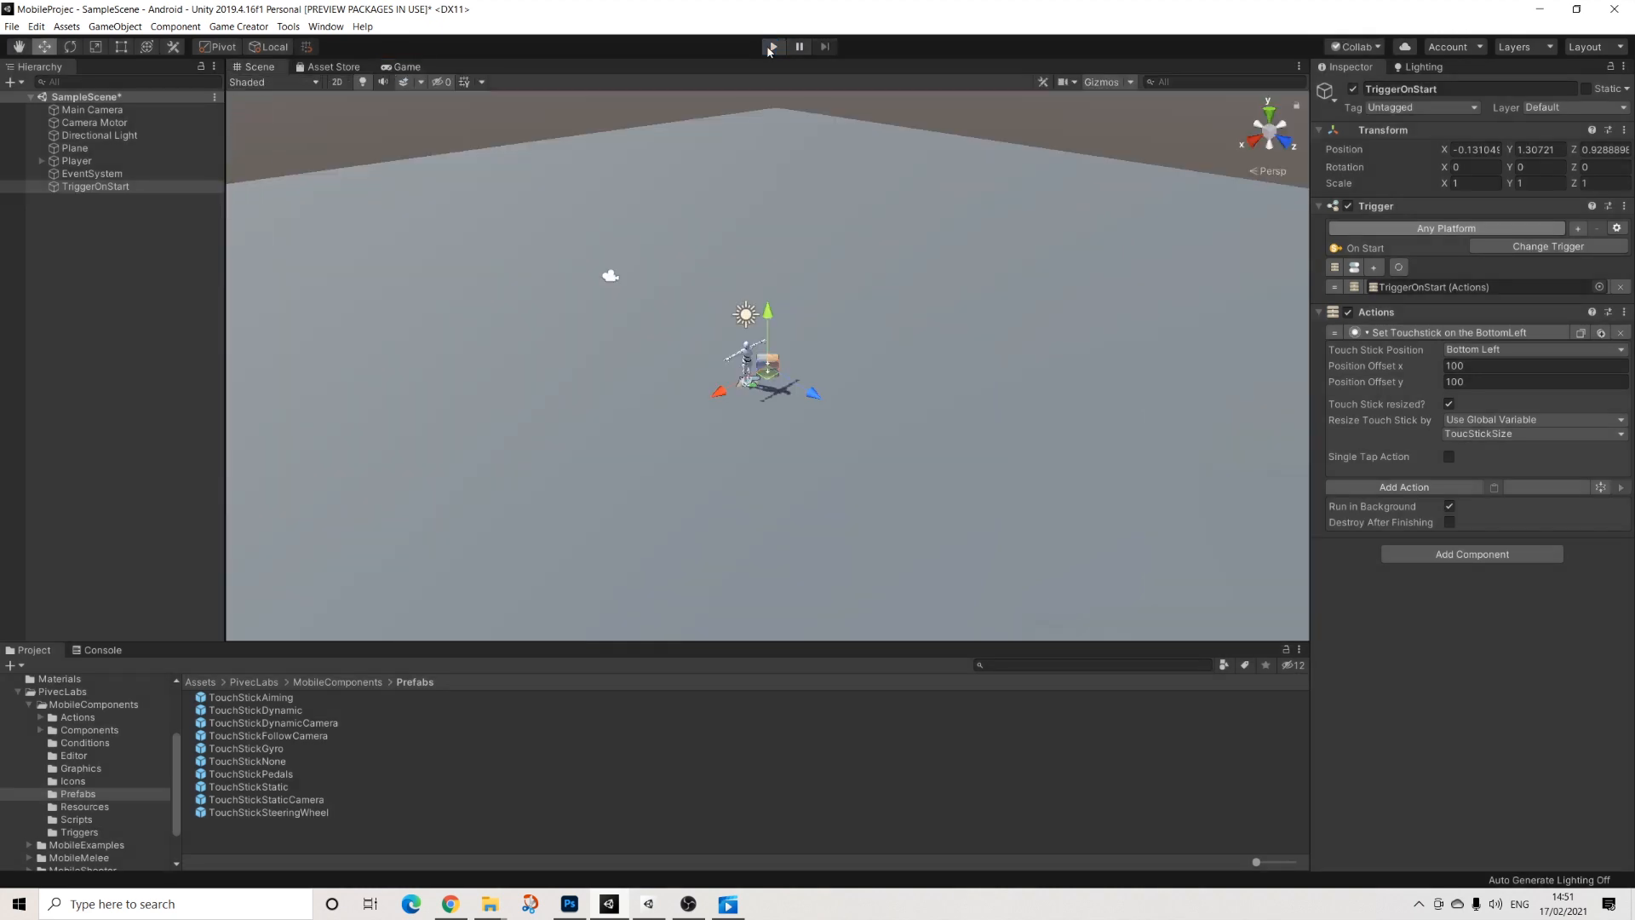
Step: Create a UI canvas that scales with screen size at a reference resolution of 1920 by 1080
right_click(73, 234)
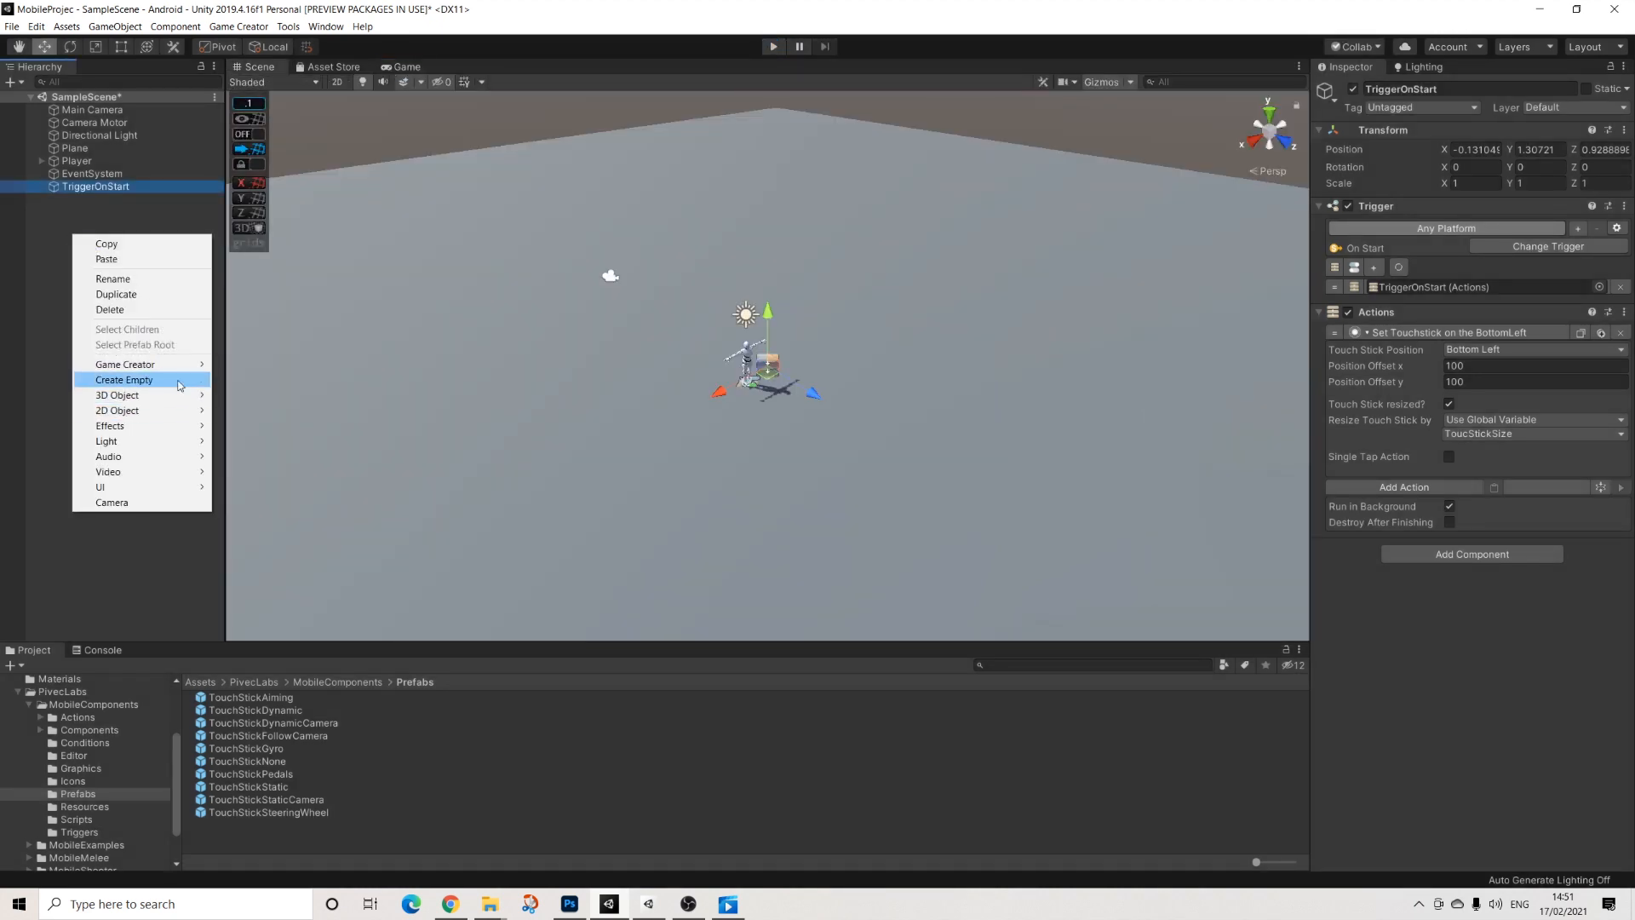
mouse_move(192, 487)
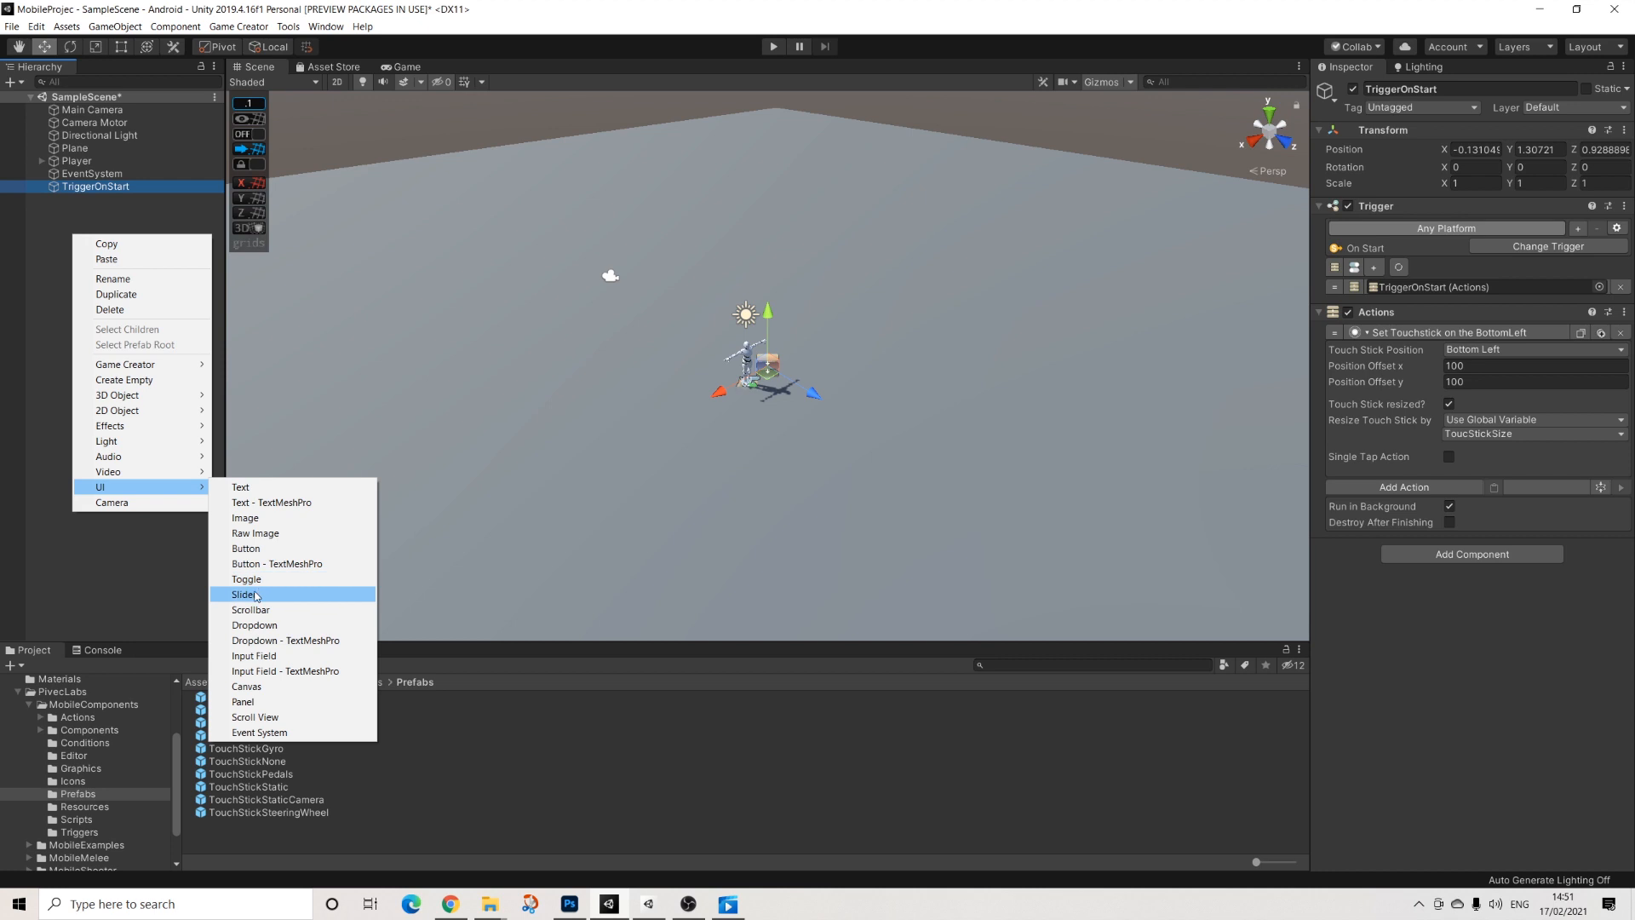
click(242, 686)
click(1474, 270)
click(1489, 304)
click(1478, 293)
text(1920)
key(Tab)
text(10)
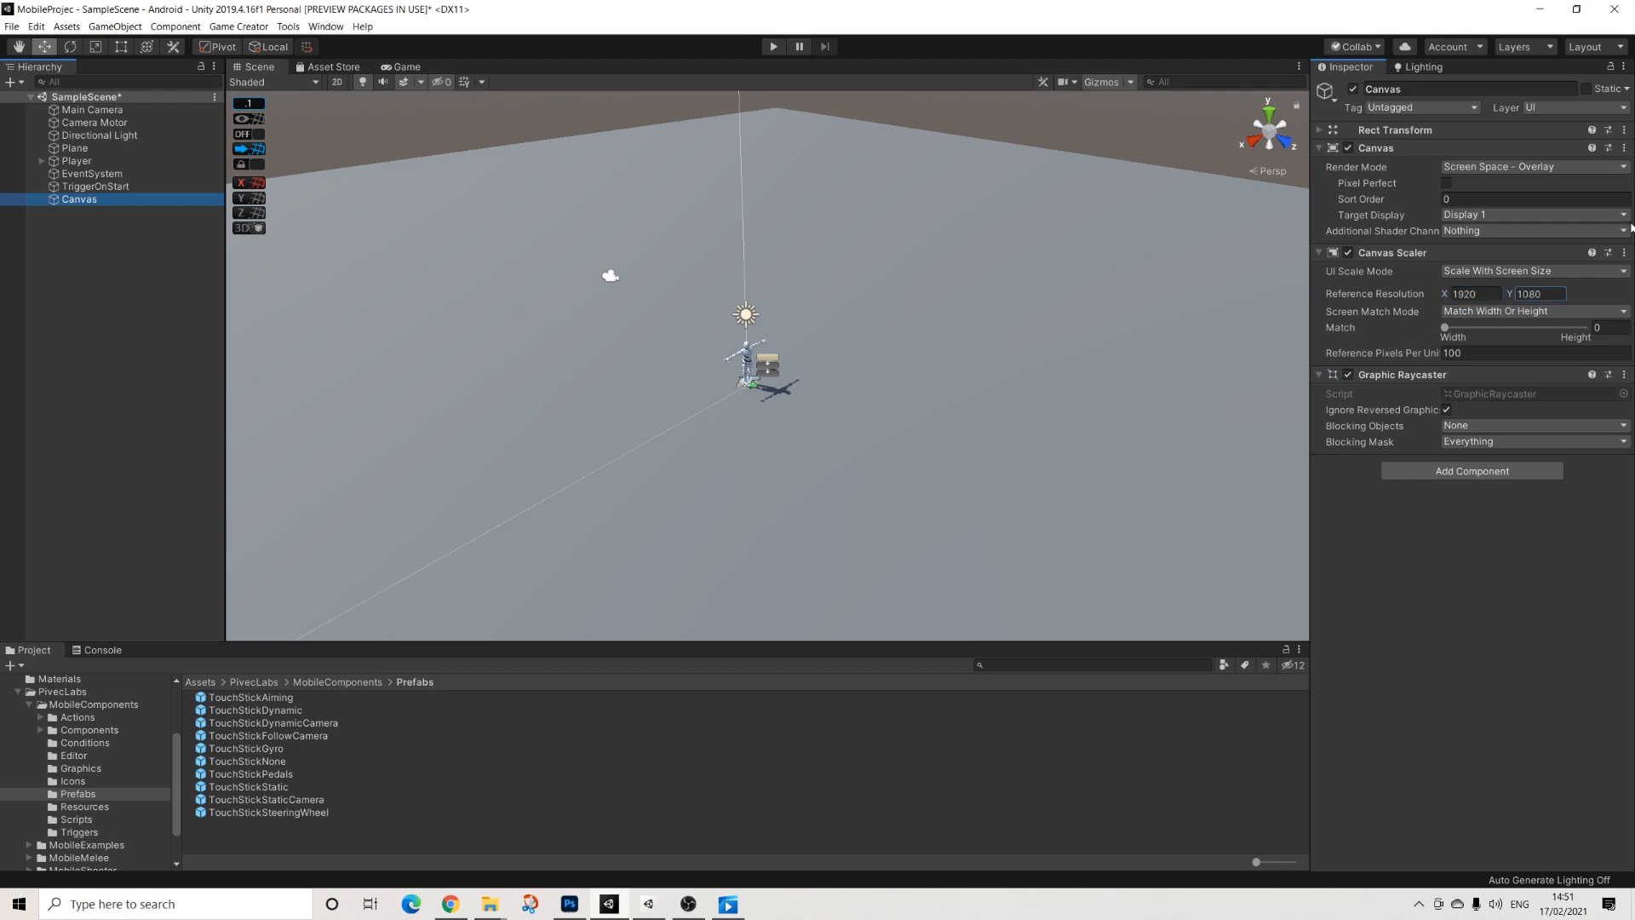
Step: Frame the canvas in the 2D scene view for rectangle editing and add a Game Creator UI button to it
alt+drag(573, 304, 1043, 286)
click(108, 203)
key(f)
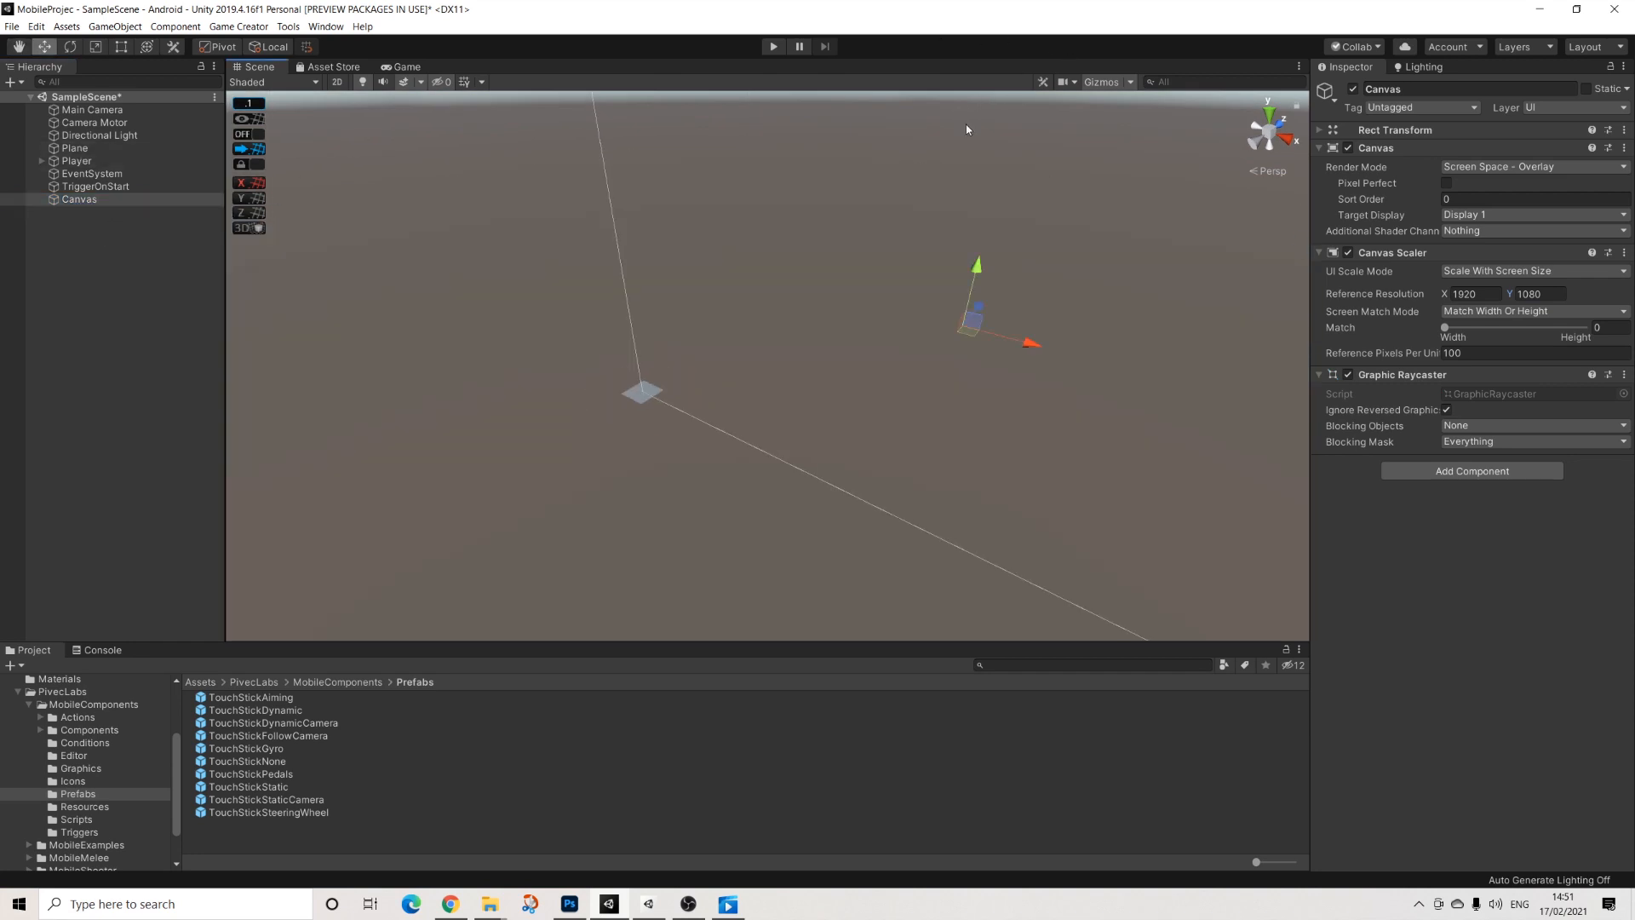
key(2)
key(t)
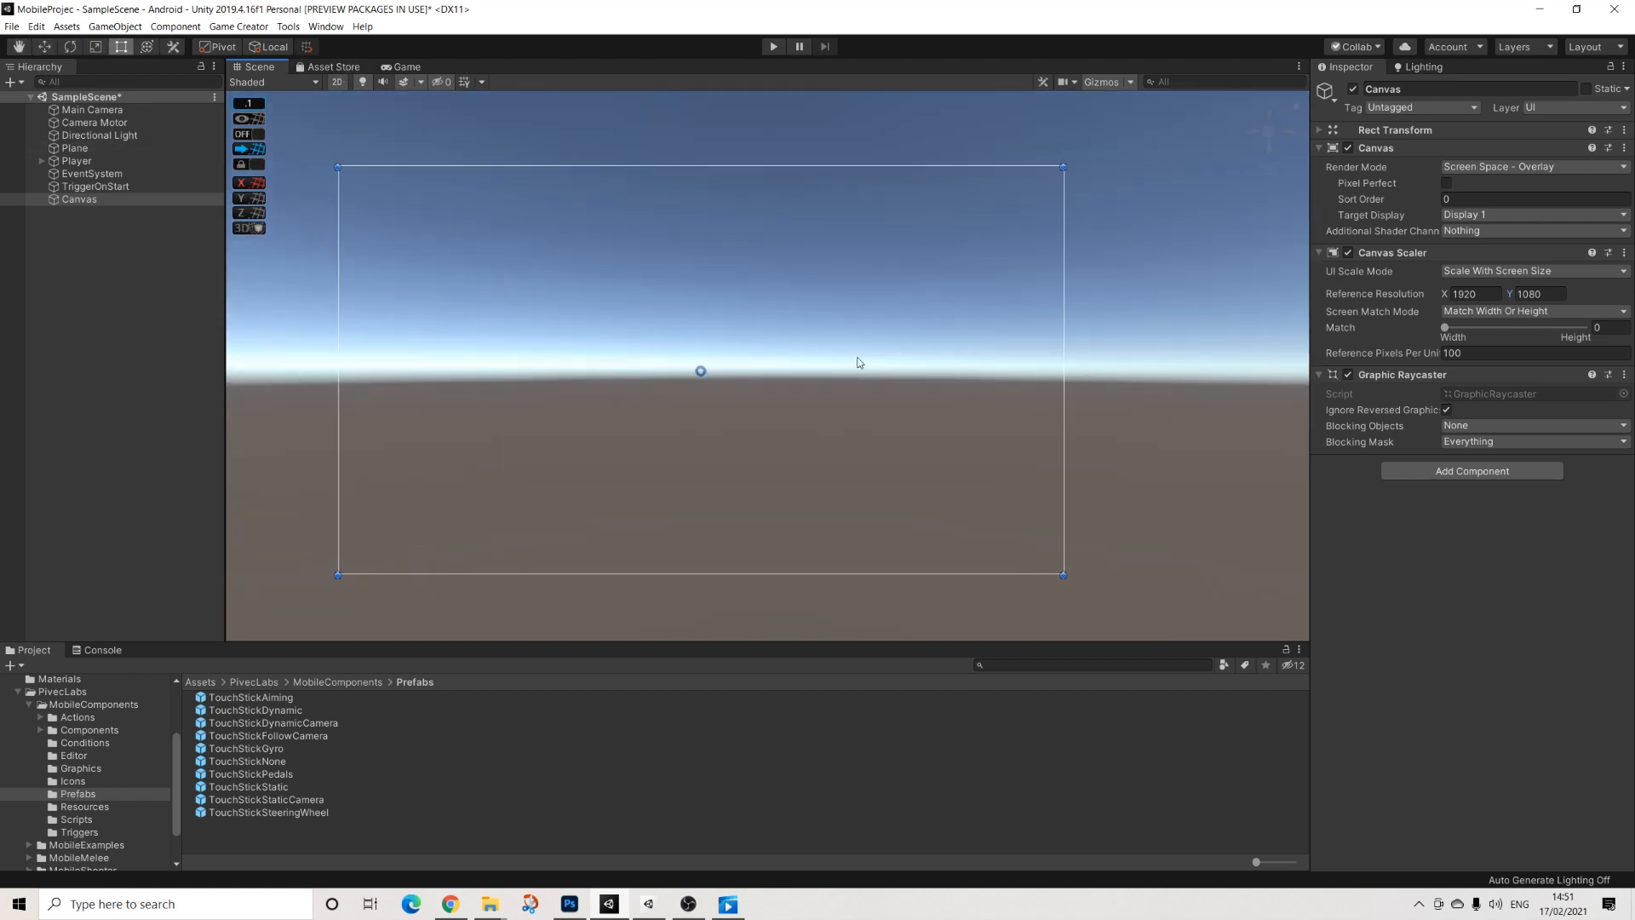
right_click(81, 199)
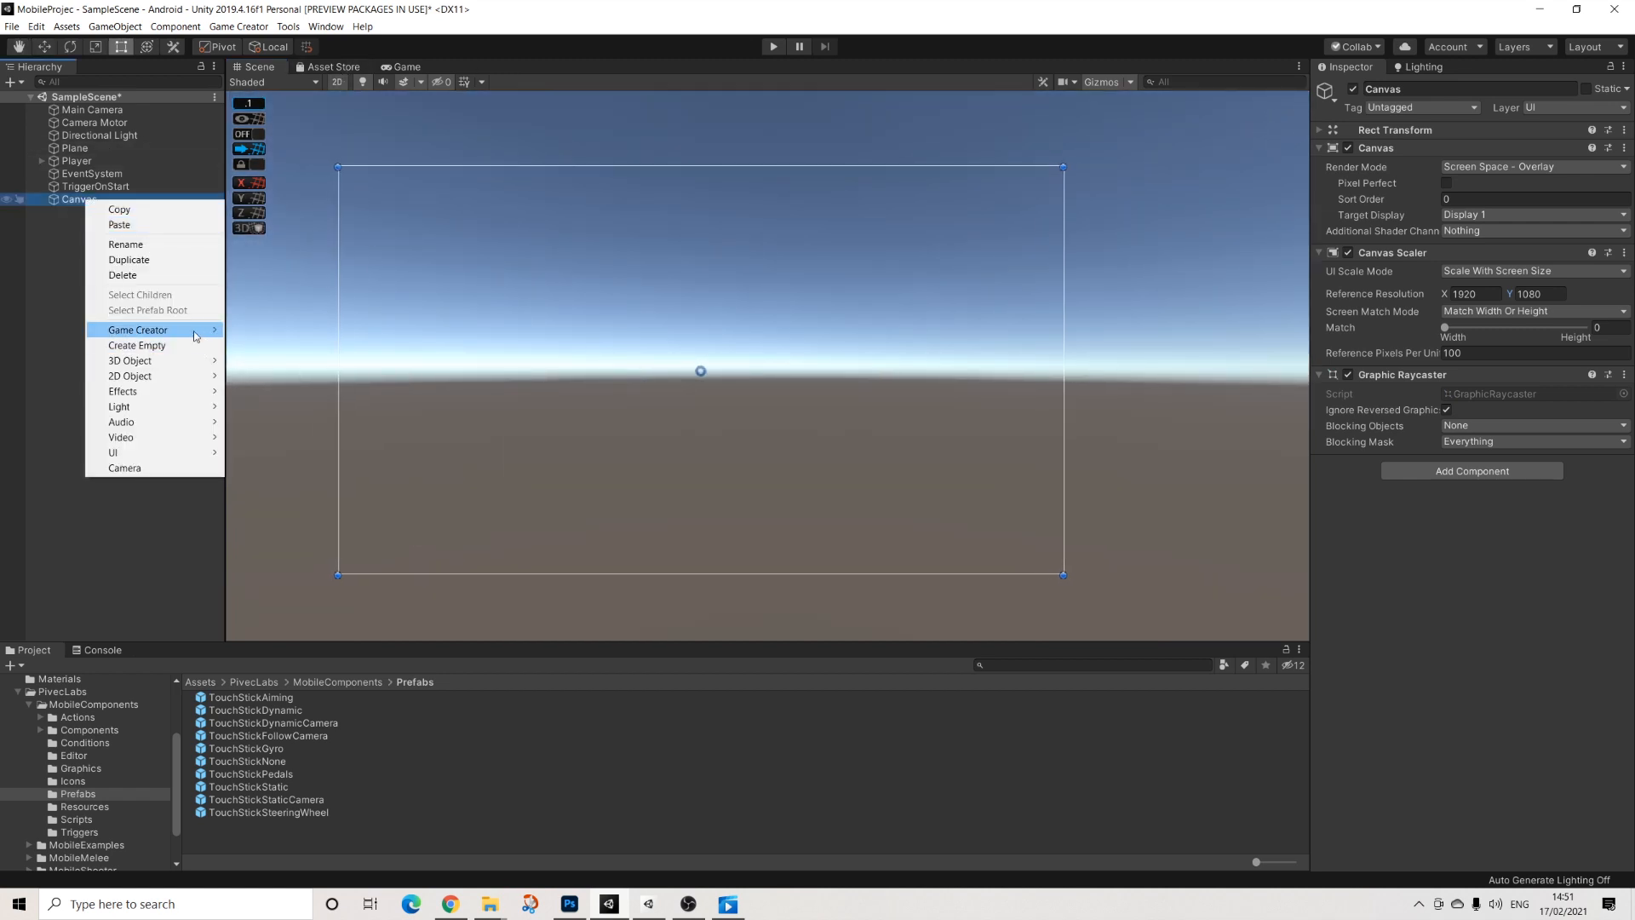
mouse_move(197, 332)
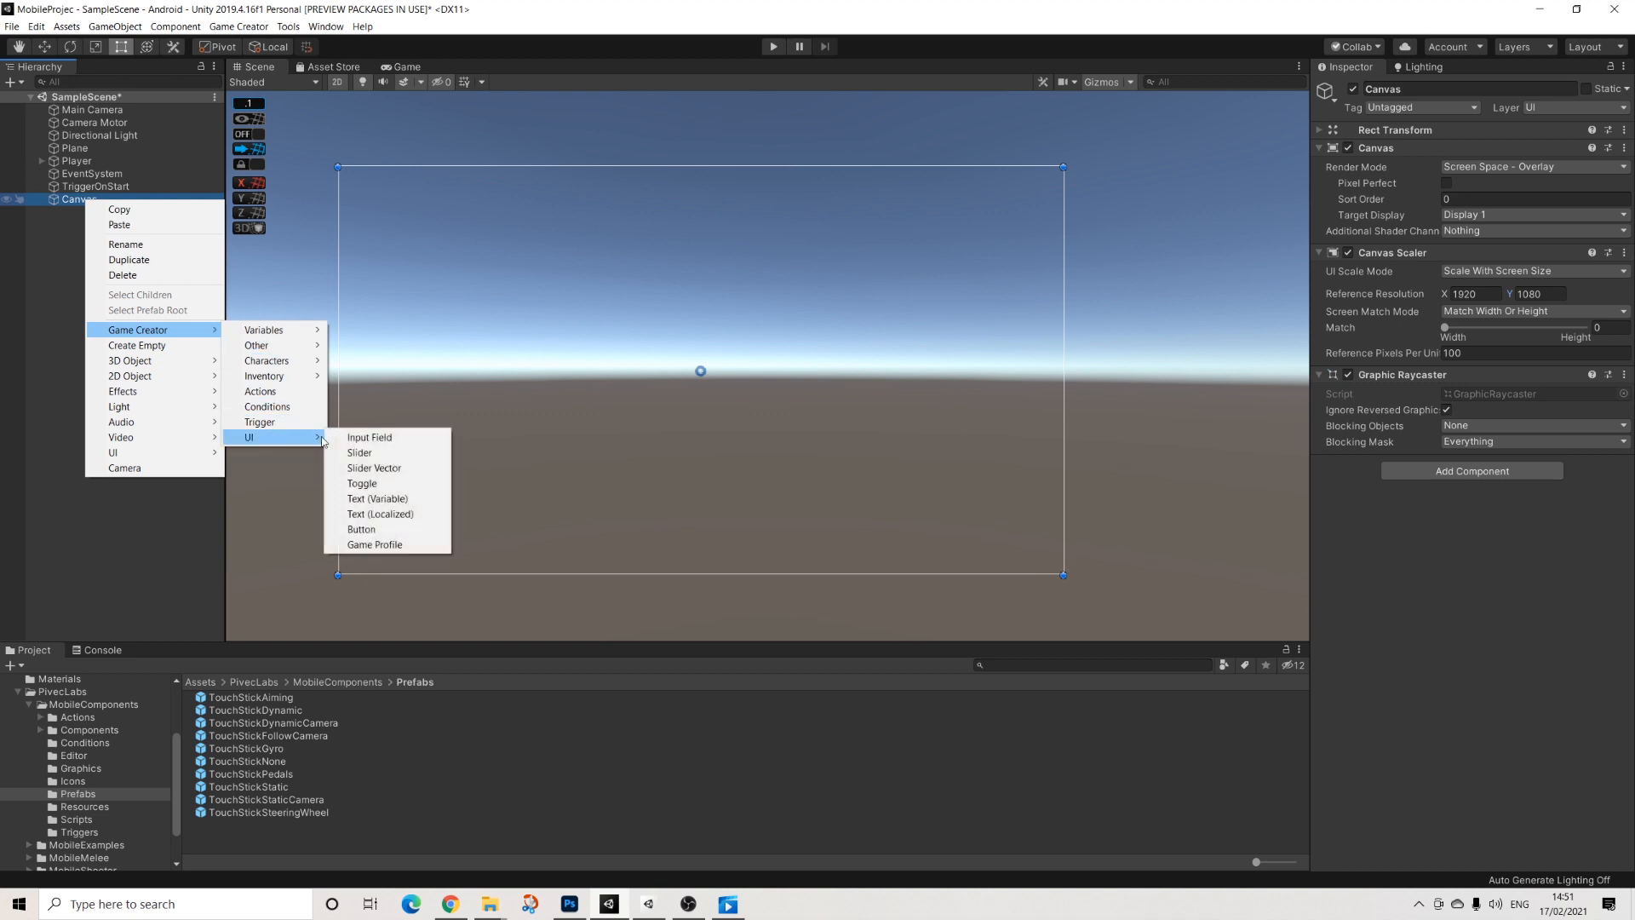
mouse_move(315, 438)
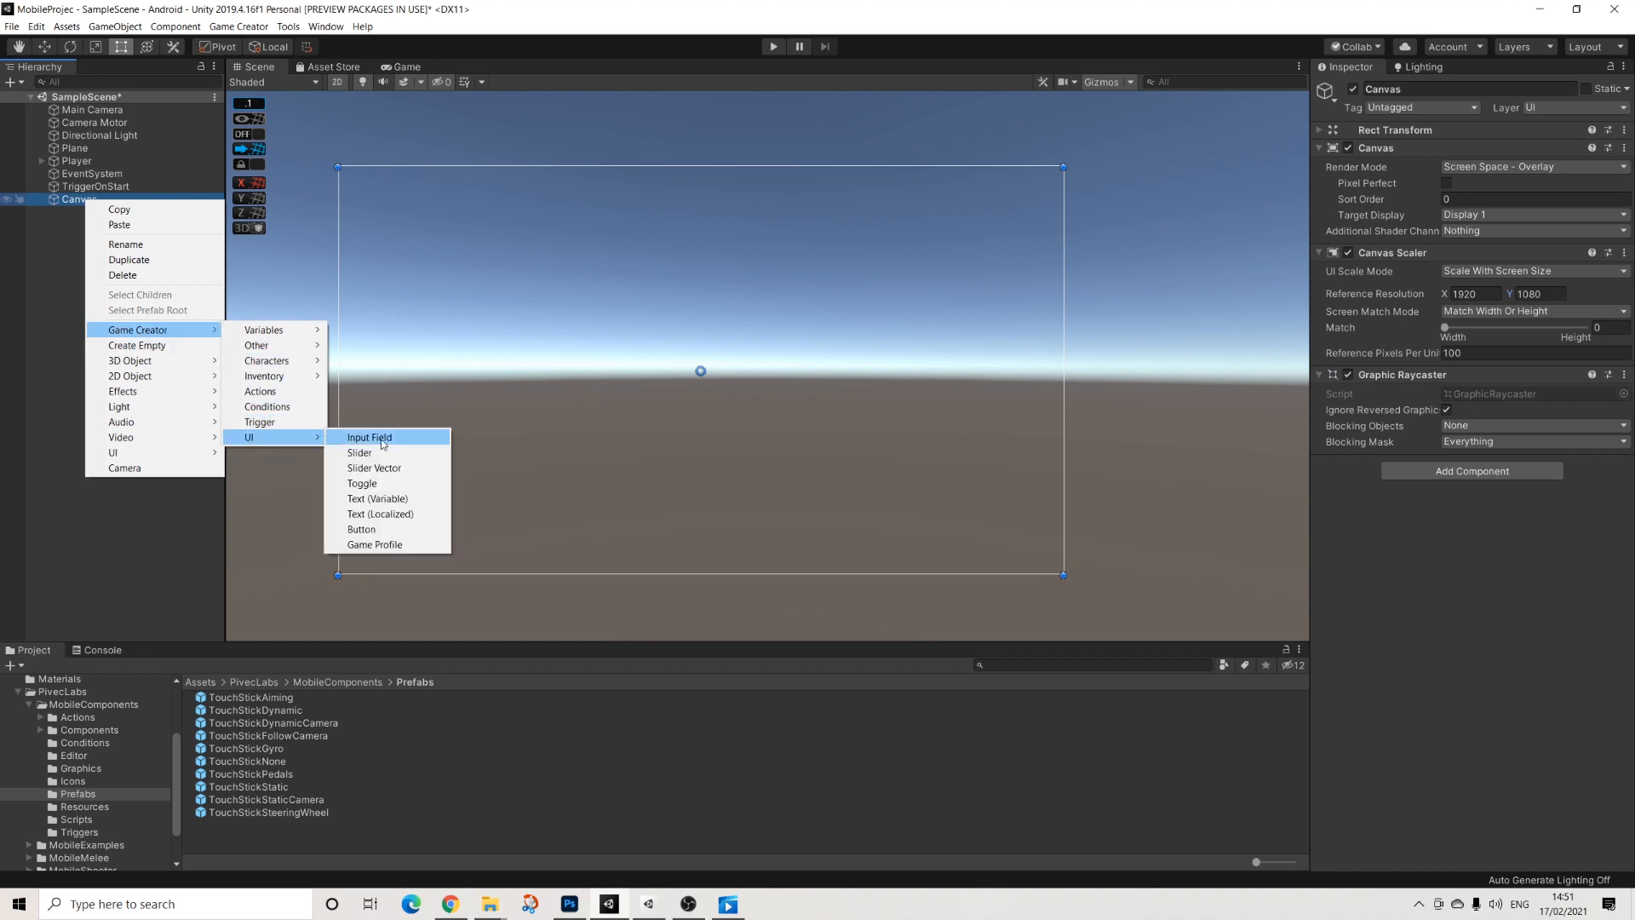
click(375, 528)
Step: Set the button's height to 160 and place it near the canvas's right edge at about X 847, Y 219
drag(723, 368, 723, 318)
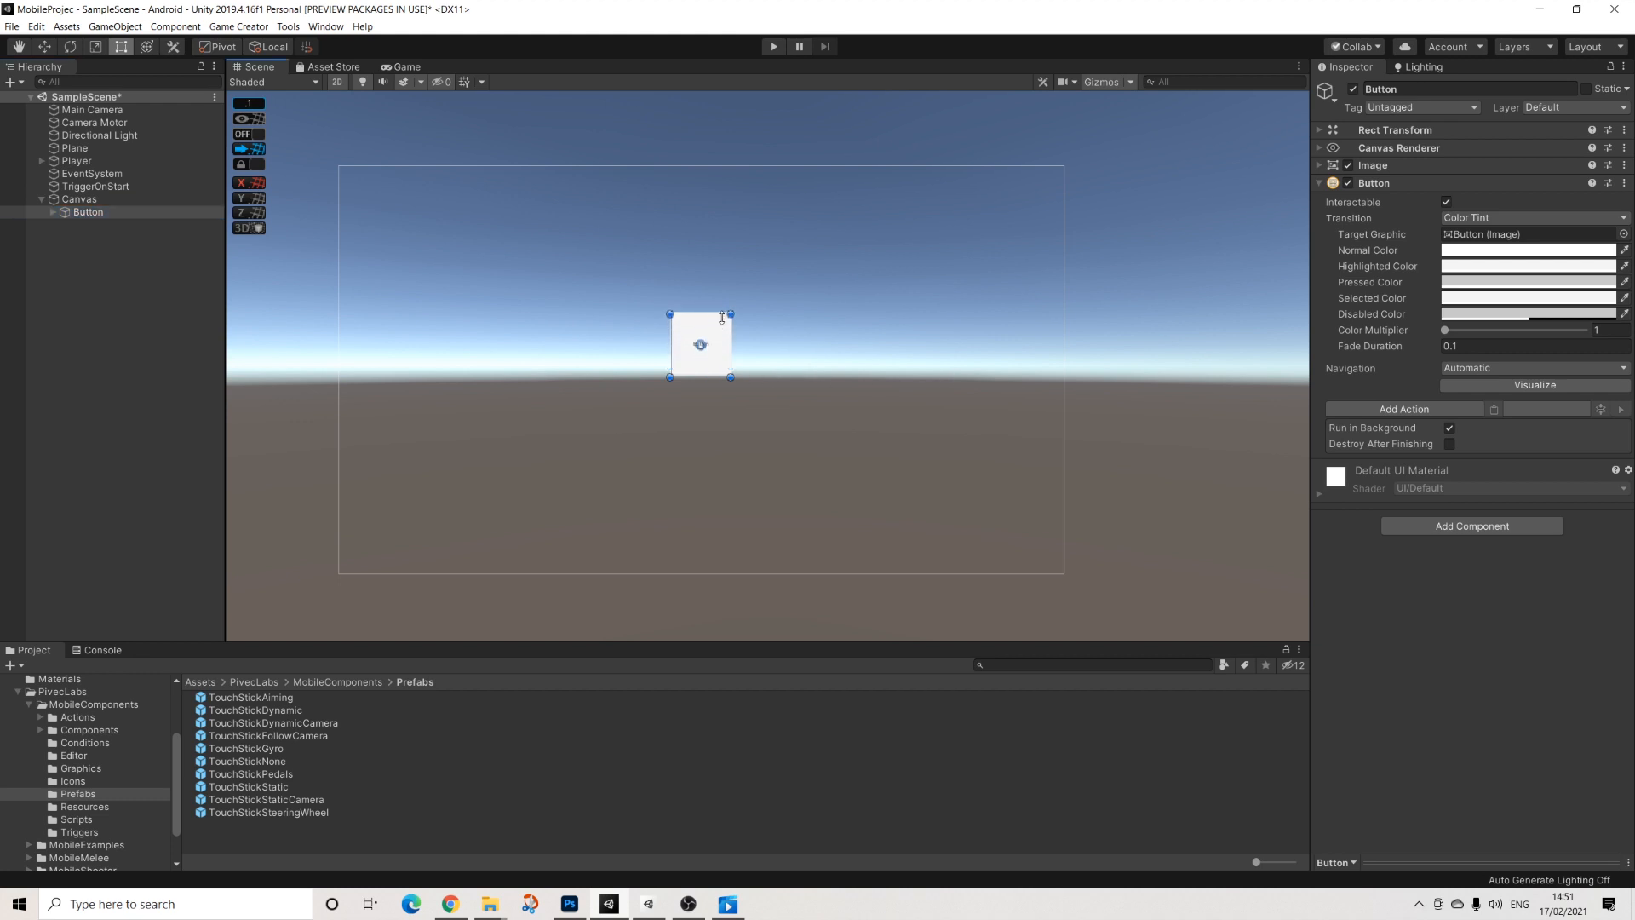
click(1397, 130)
click(1533, 194)
text(160)
drag(735, 331, 1058, 275)
Step: Duplicate the button and place the copy directly below the original at about Y 37
click(101, 213)
key(ctrl+d)
drag(1040, 288, 1037, 349)
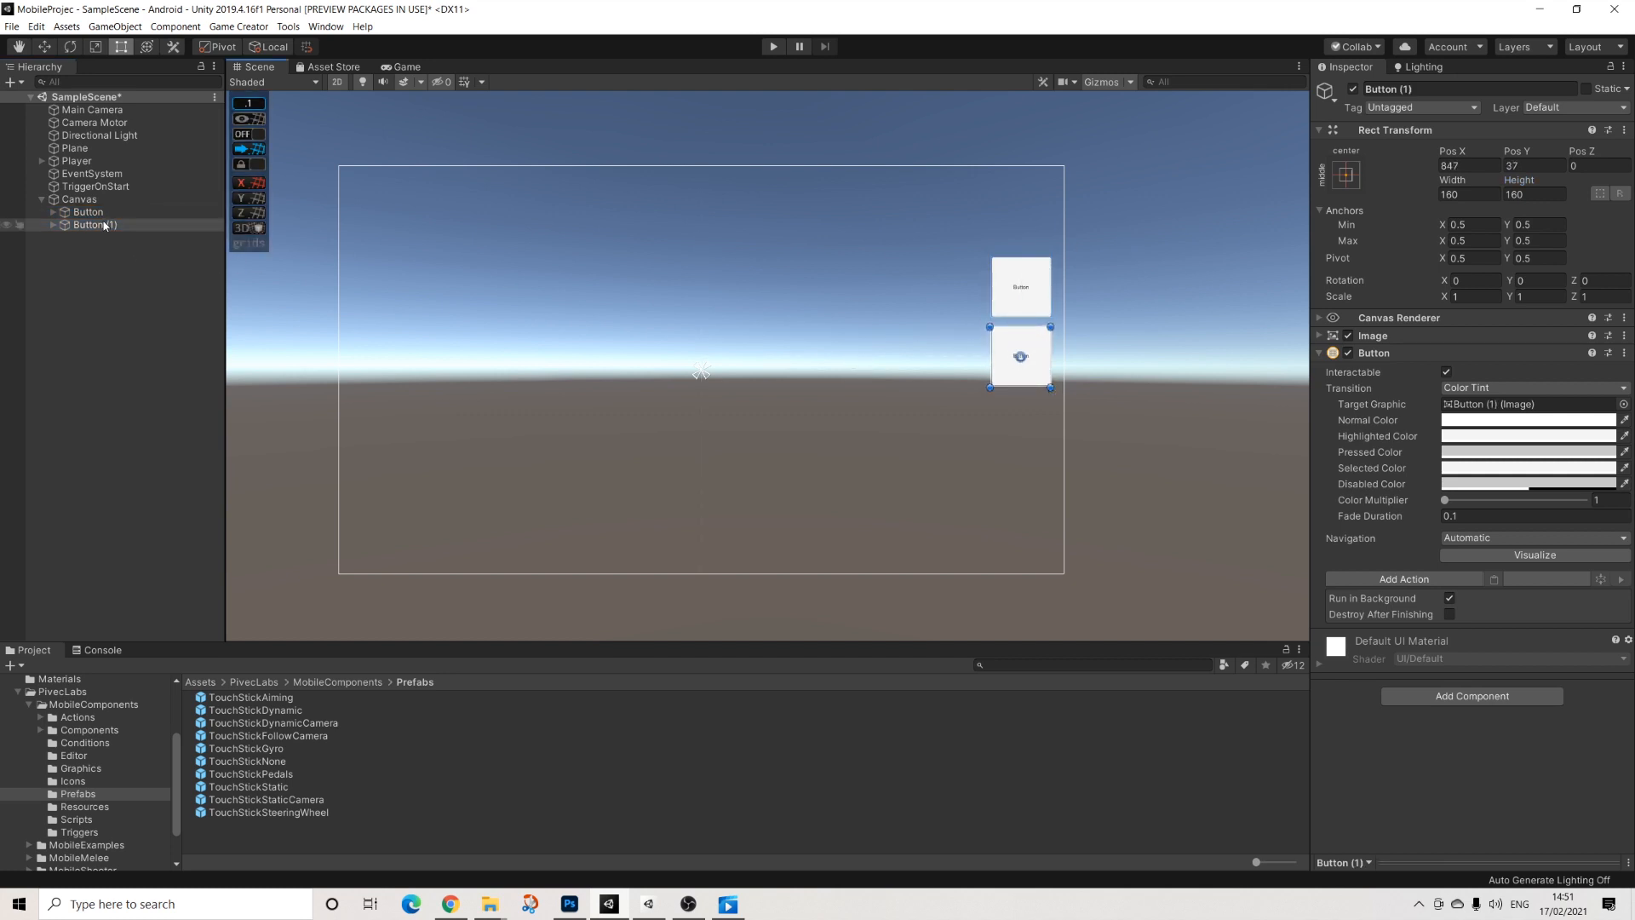
Step: Turn off Can Run in the Player's character locomotion settings
click(78, 162)
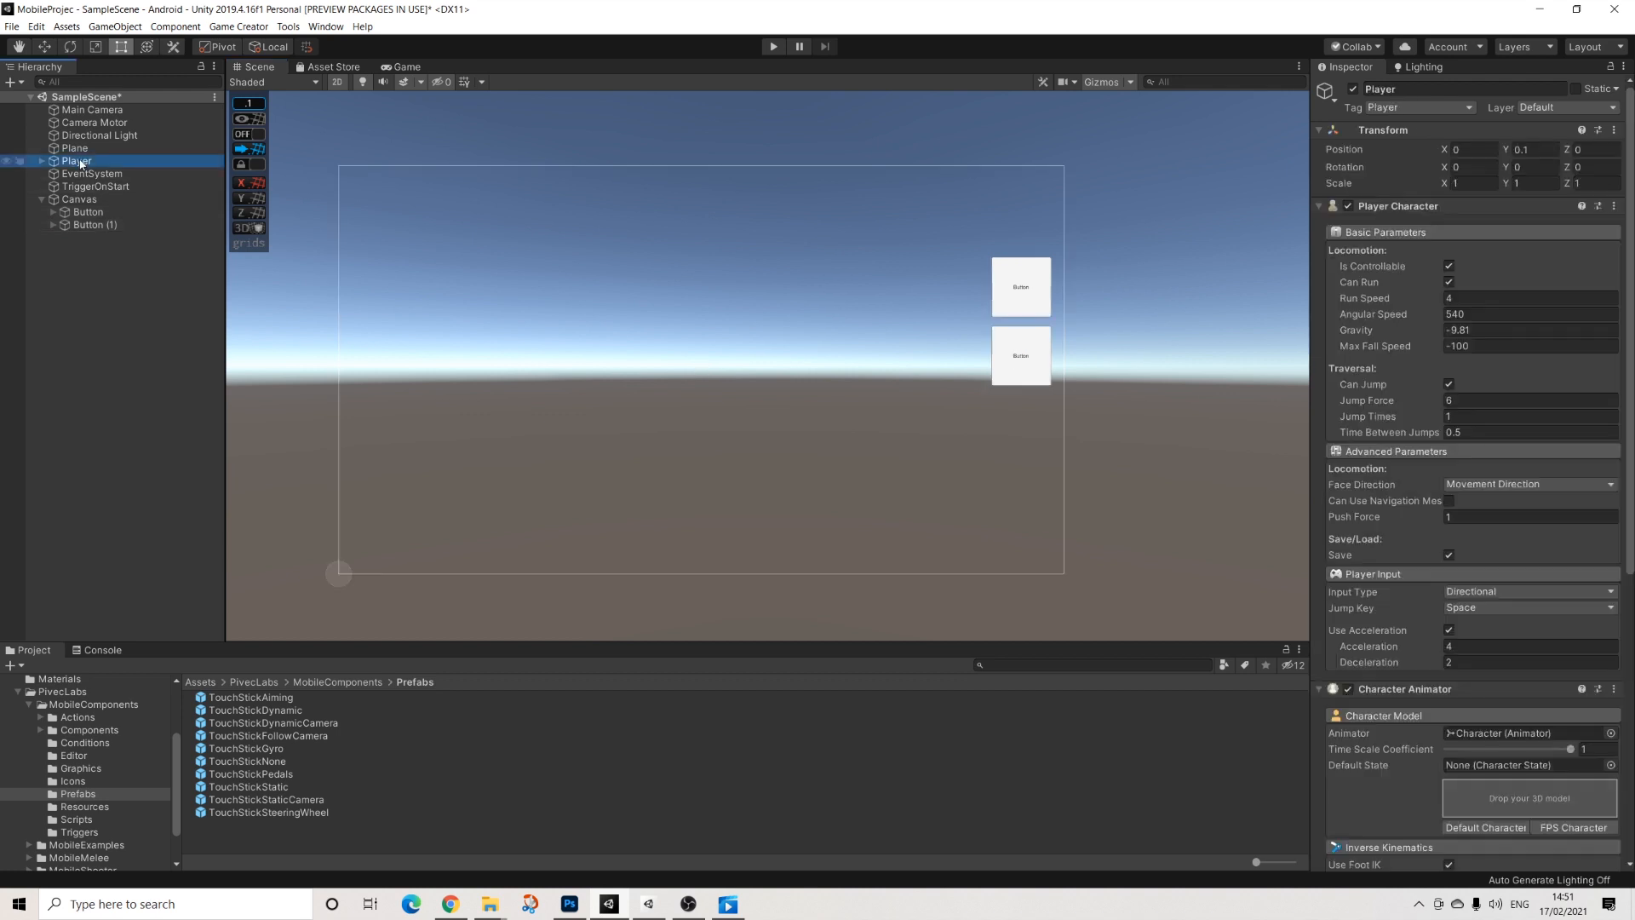
click(1448, 284)
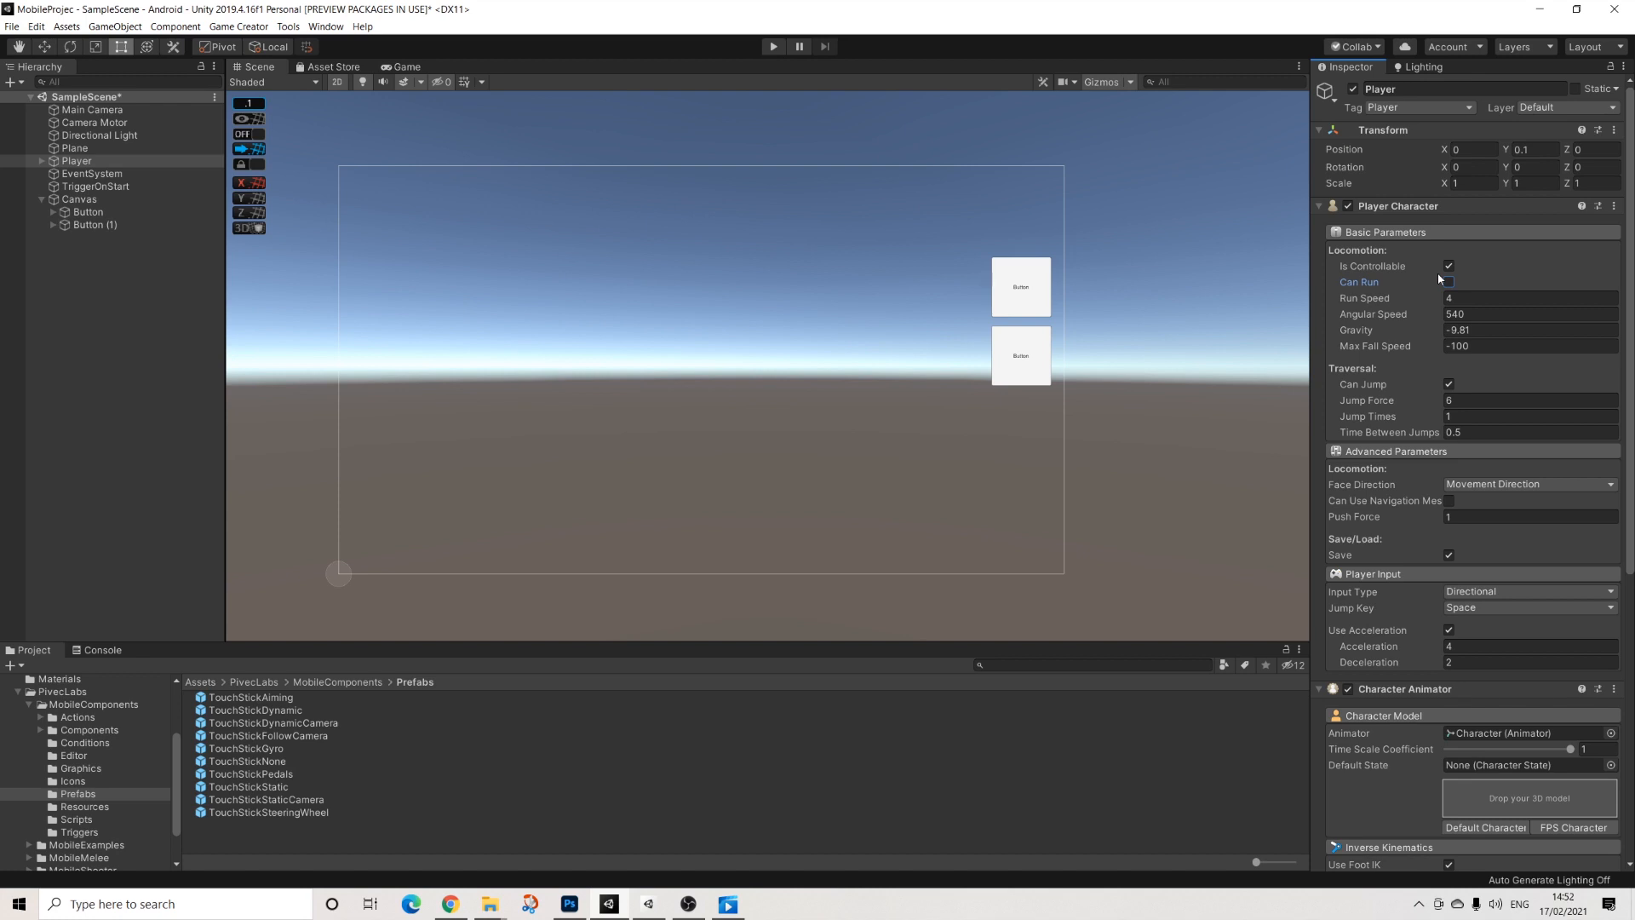
Step: Add a Local Variables component to the upper button
scroll(977, 324, up, 2)
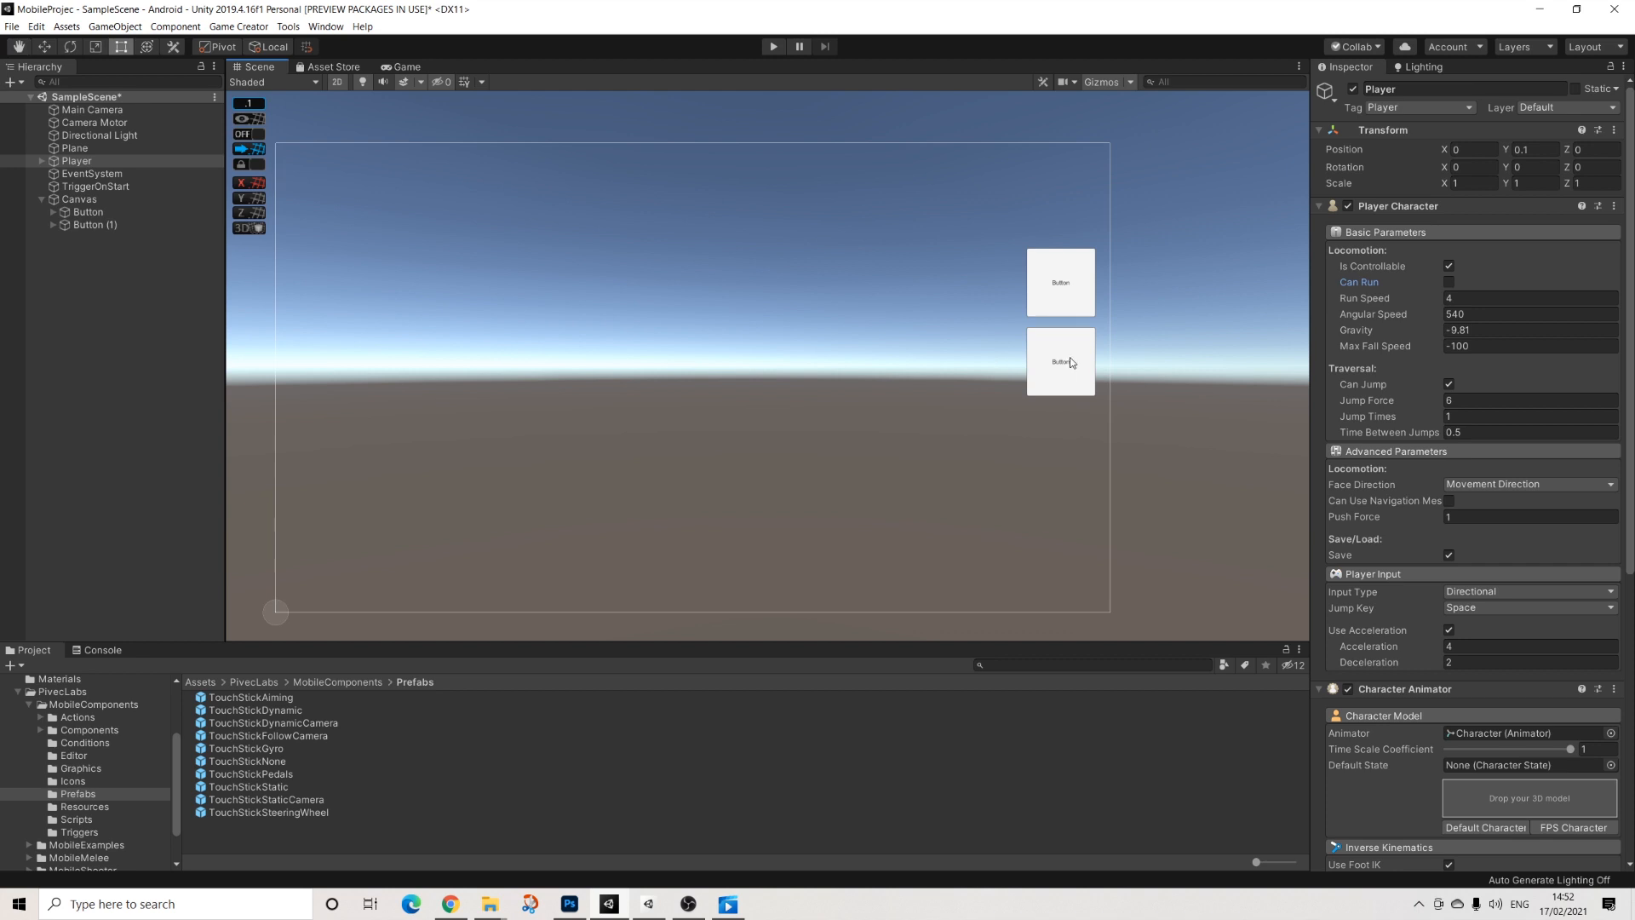
click(1055, 301)
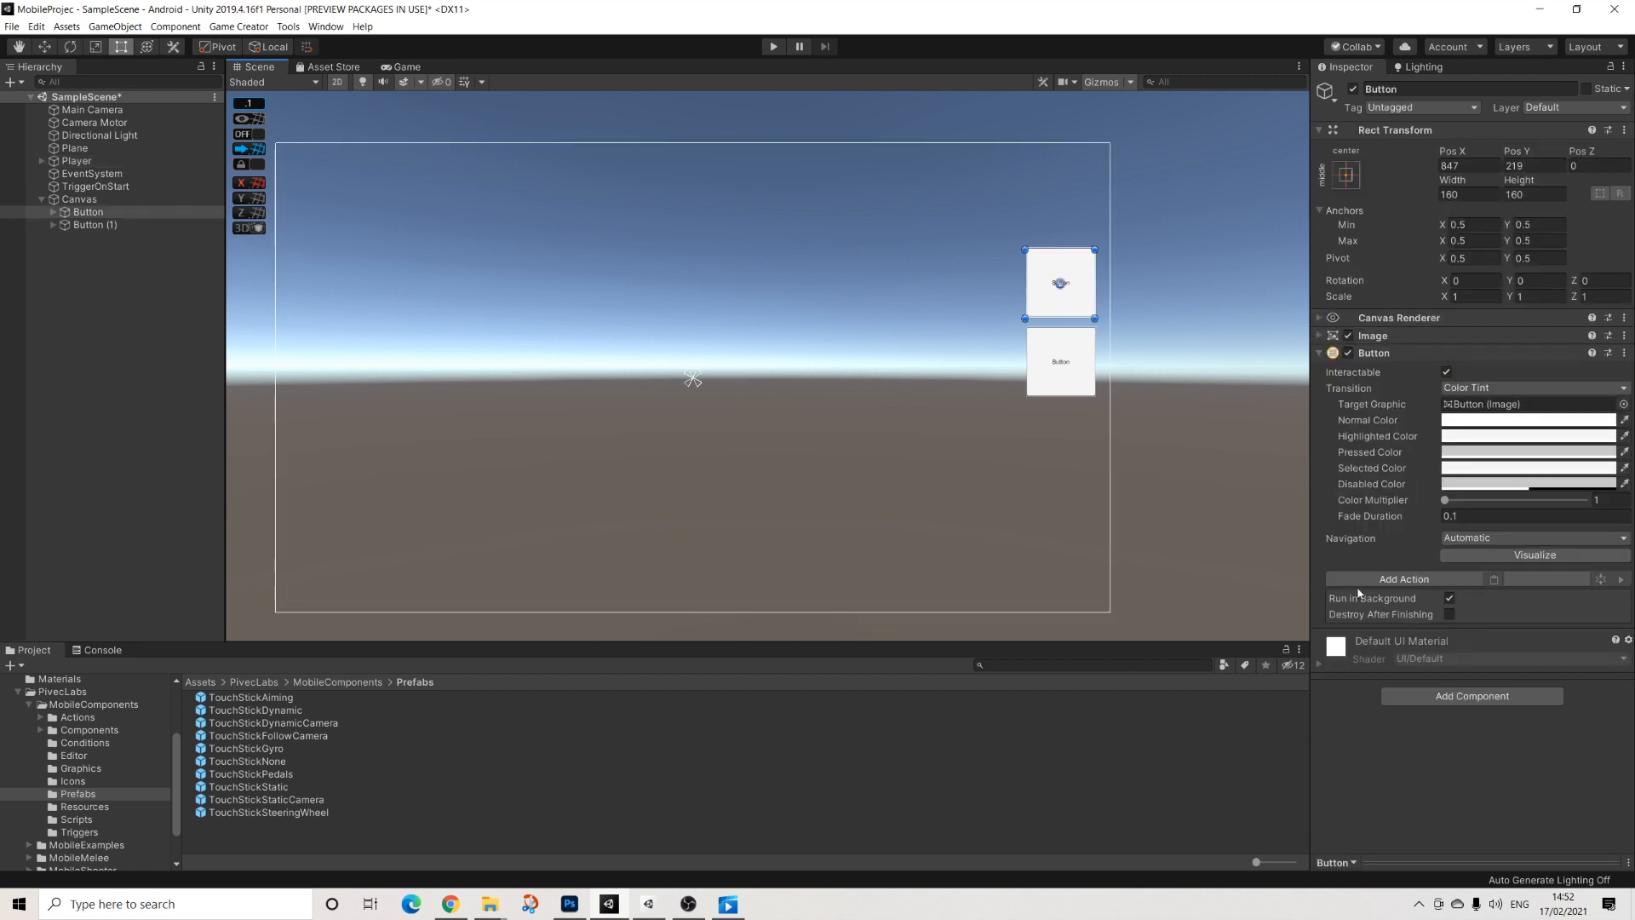
click(1374, 582)
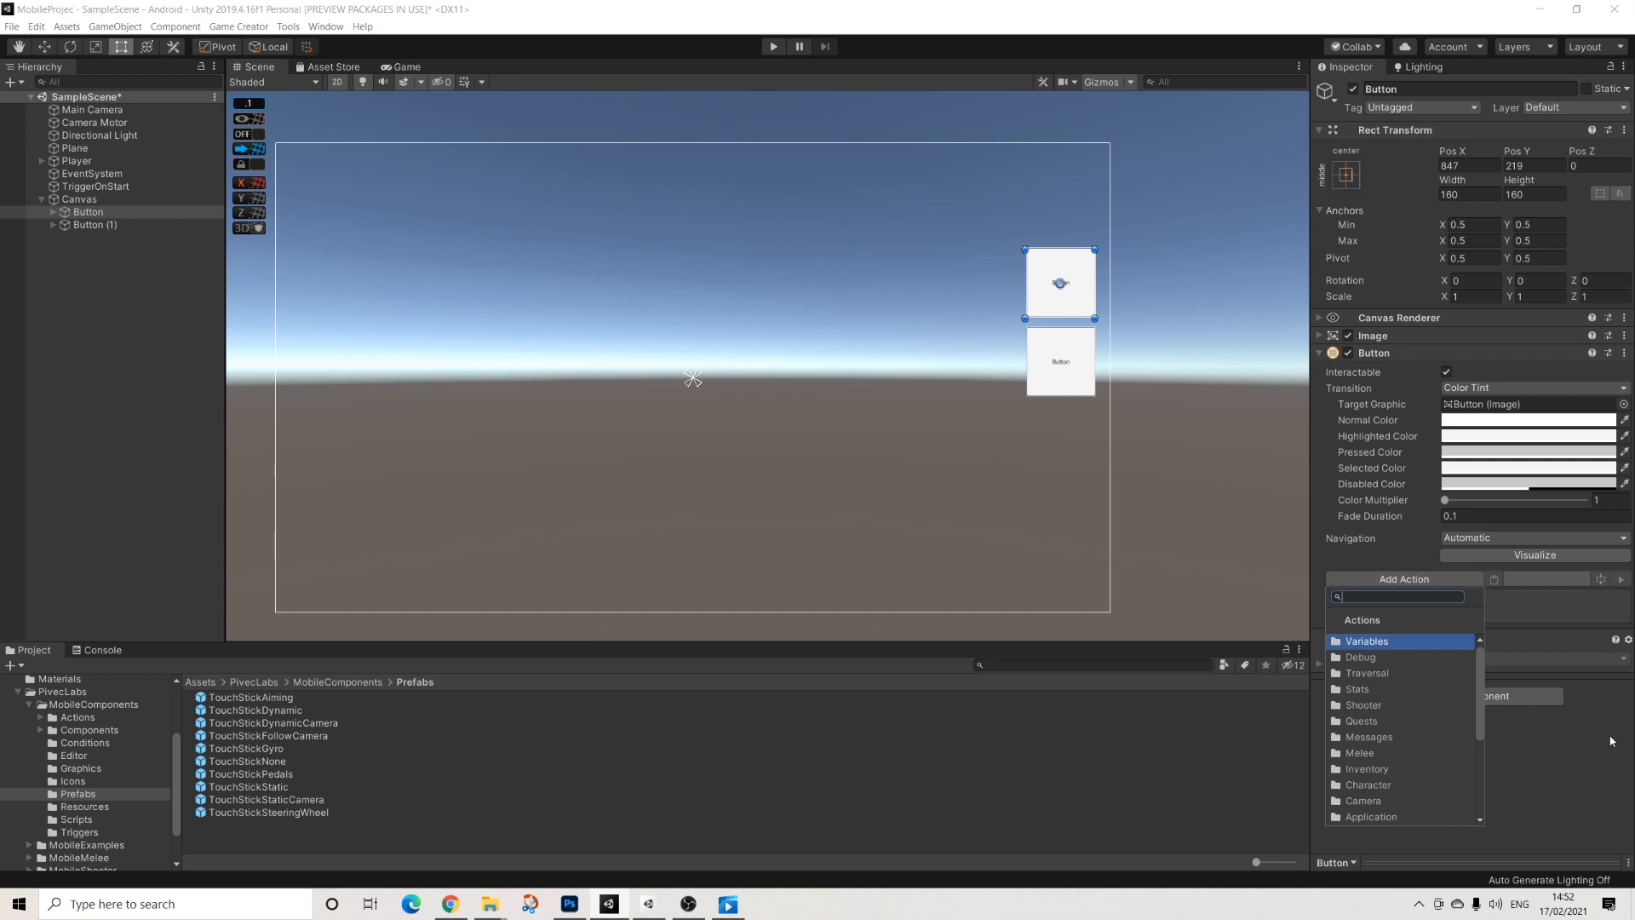
click(1486, 696)
click(1488, 696)
text(local)
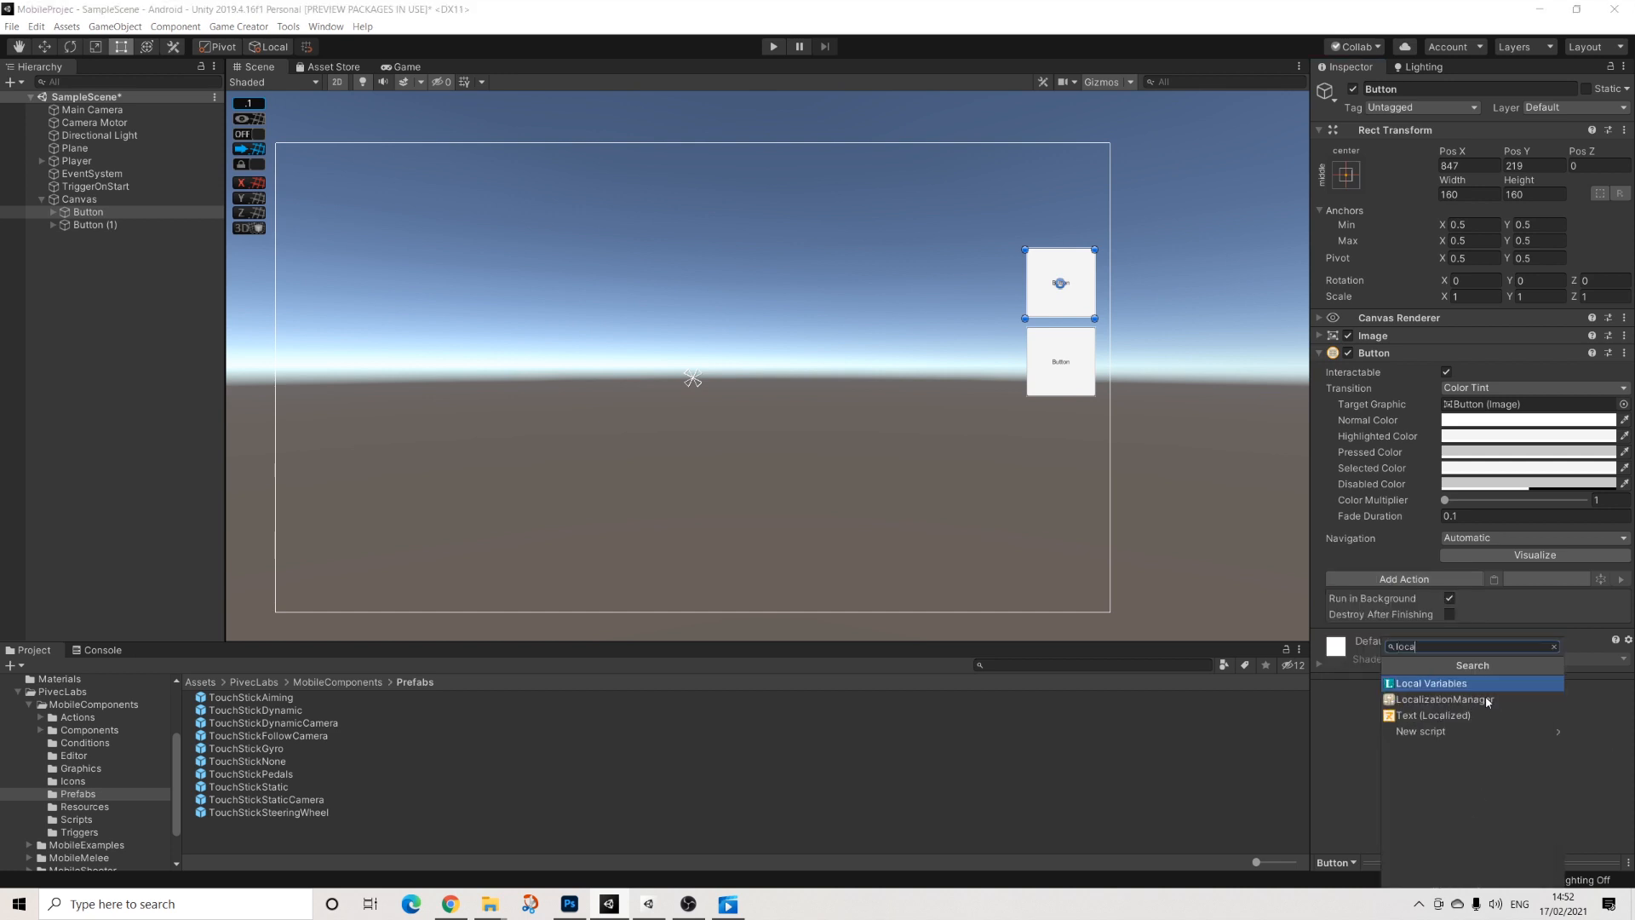
key(Return)
Step: Create a local variable named Run of type Bool on the upper button
click(1621, 663)
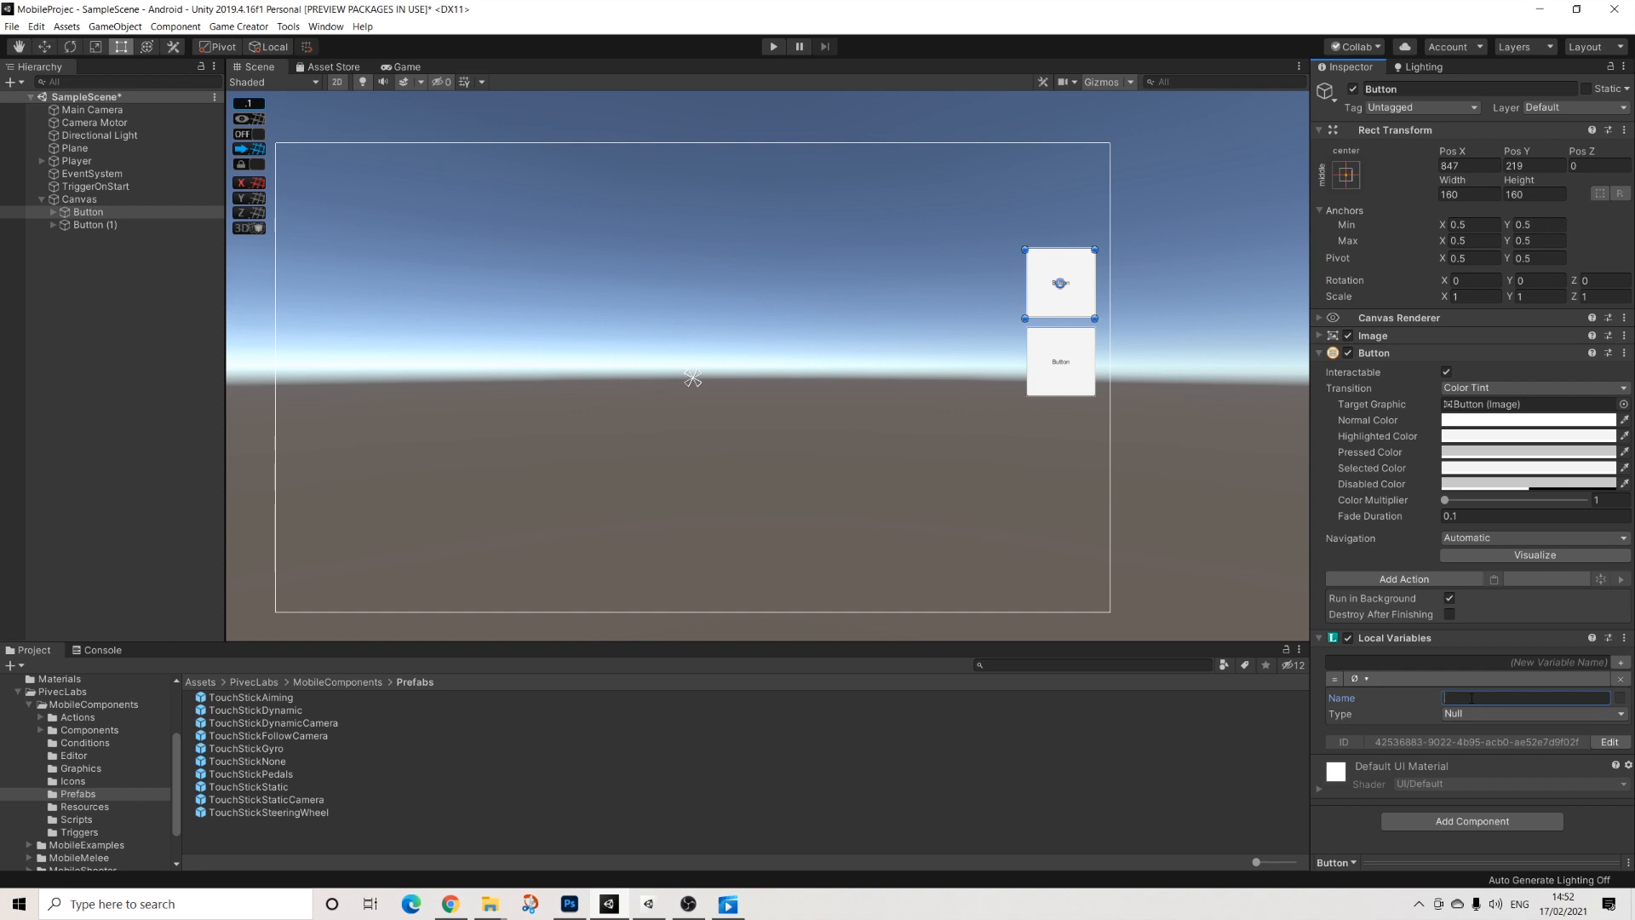
text(Run)
click(1466, 715)
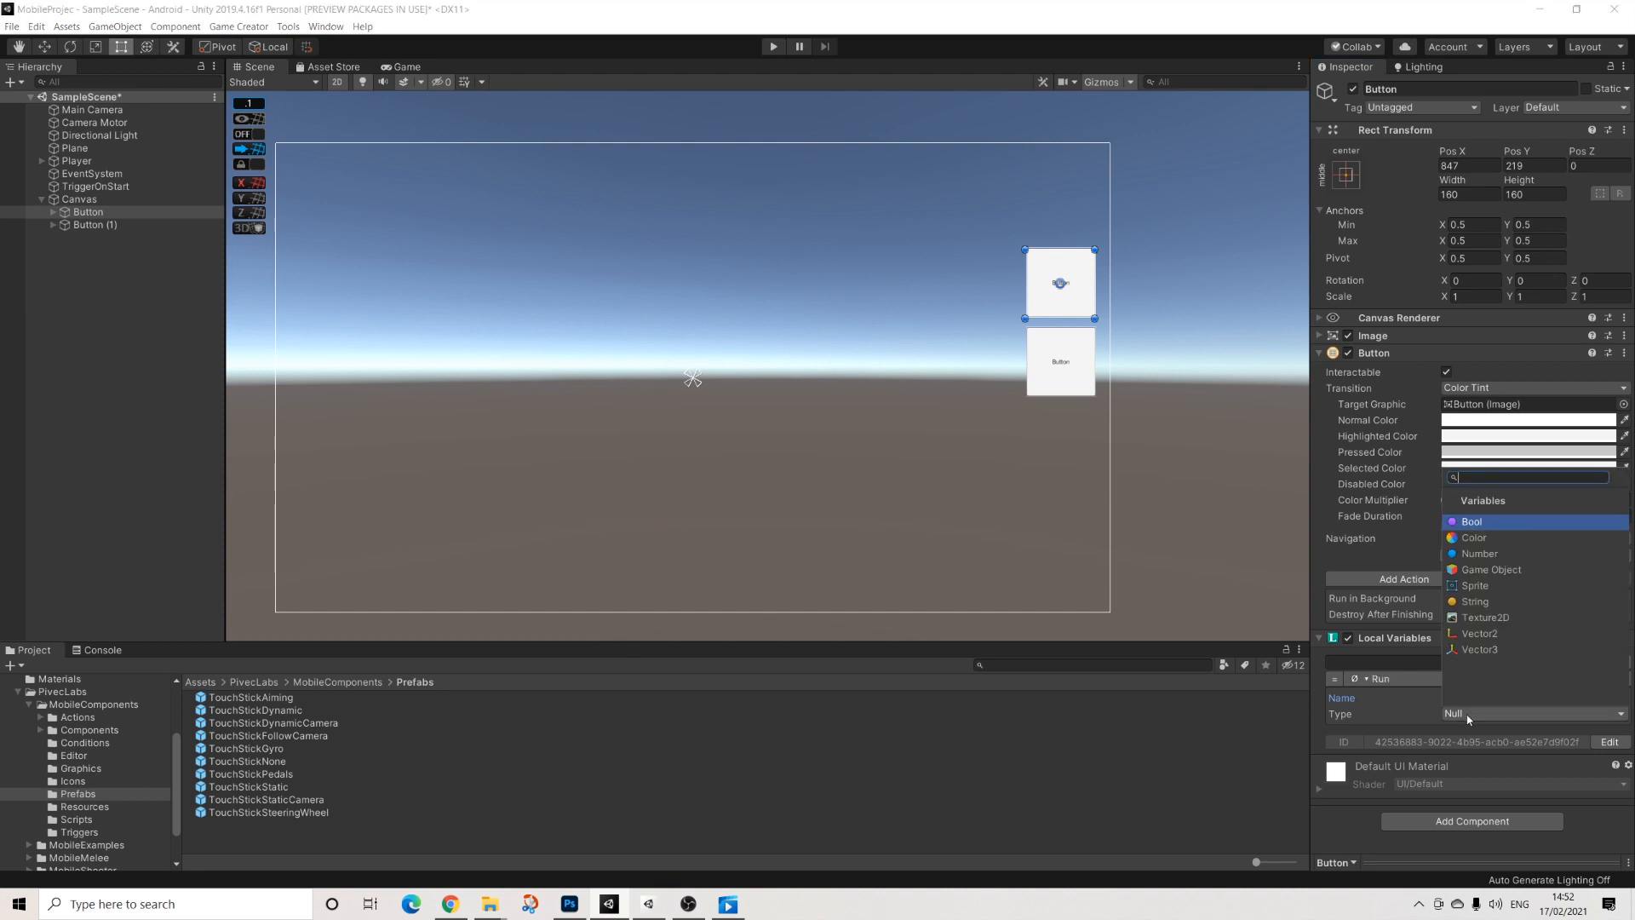
click(1474, 521)
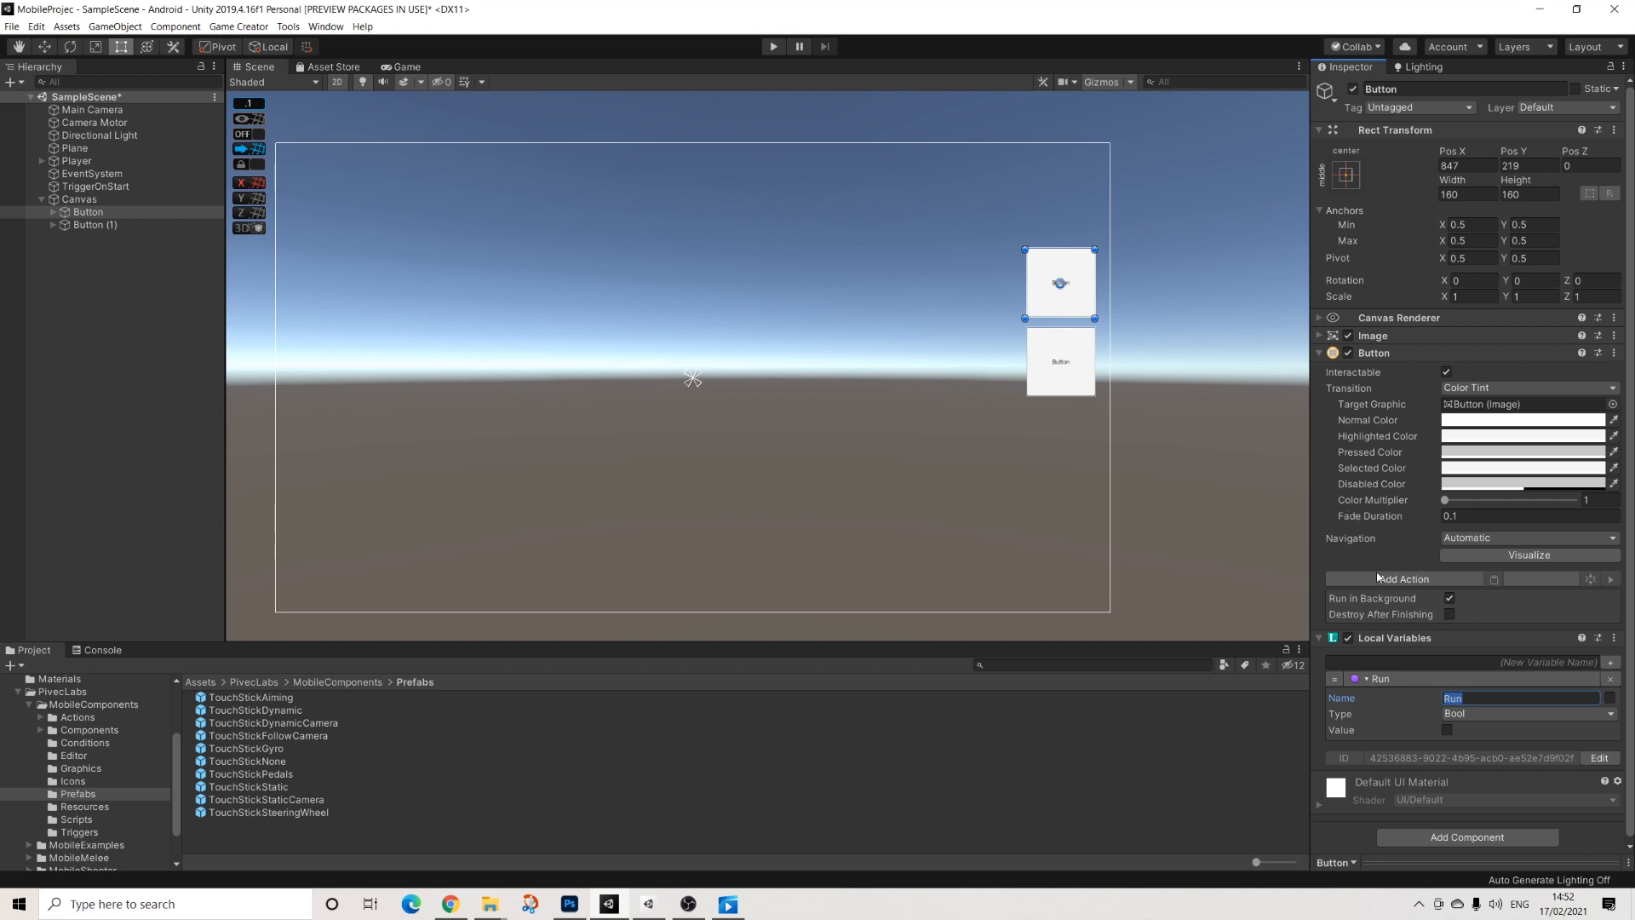
Step: Add a Call Conditions action to the upper button
click(1404, 580)
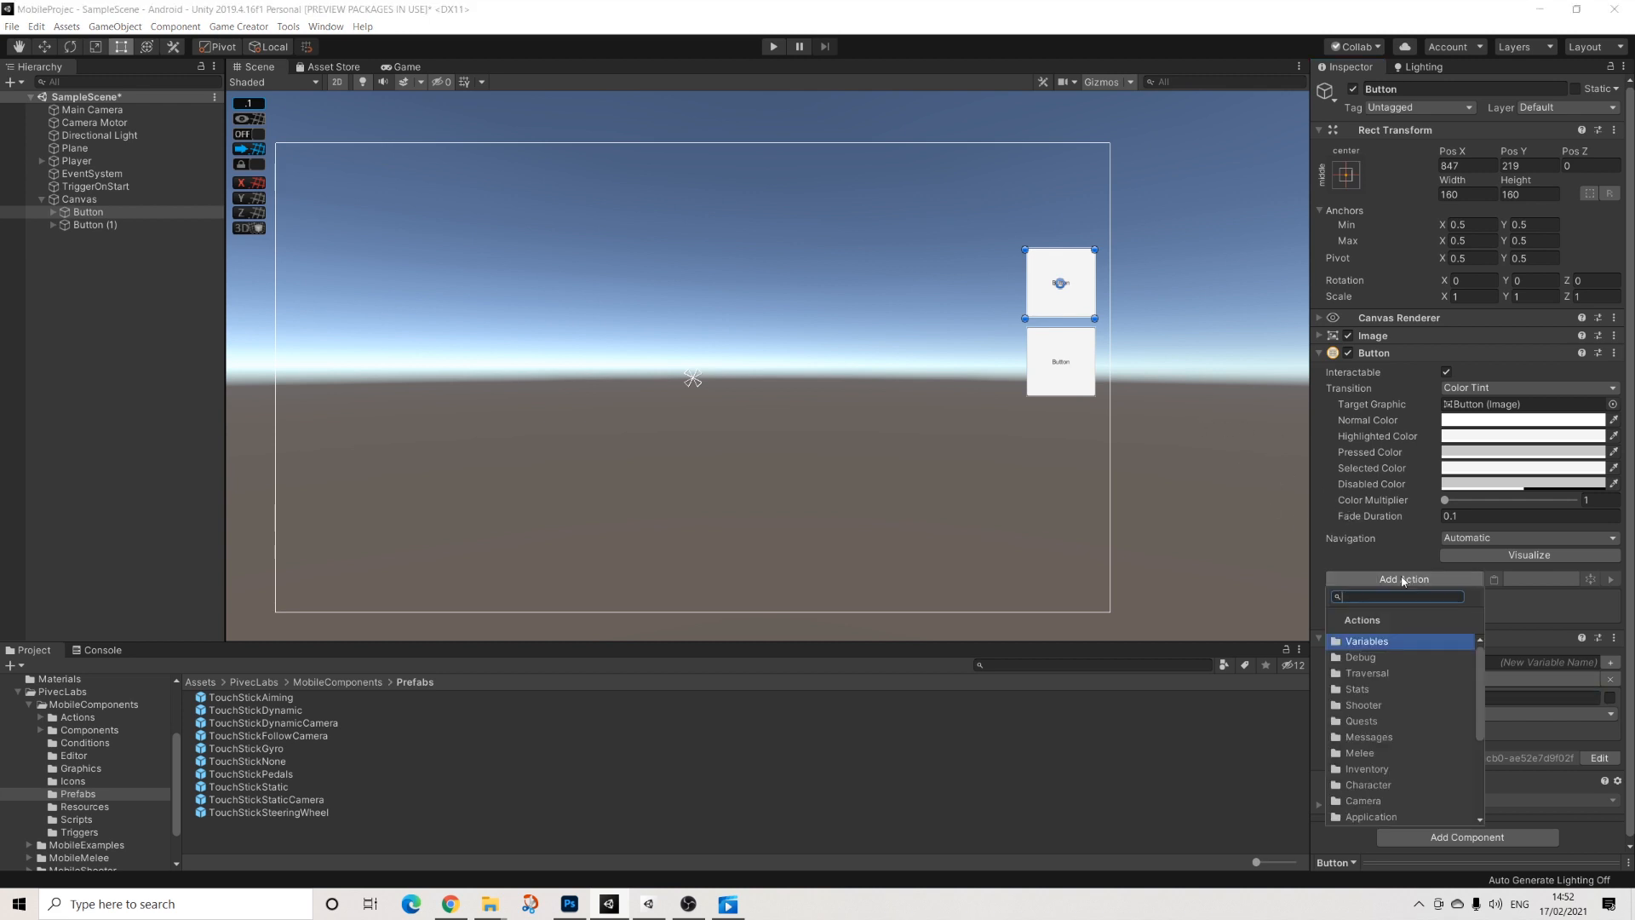
text(call)
key(Return)
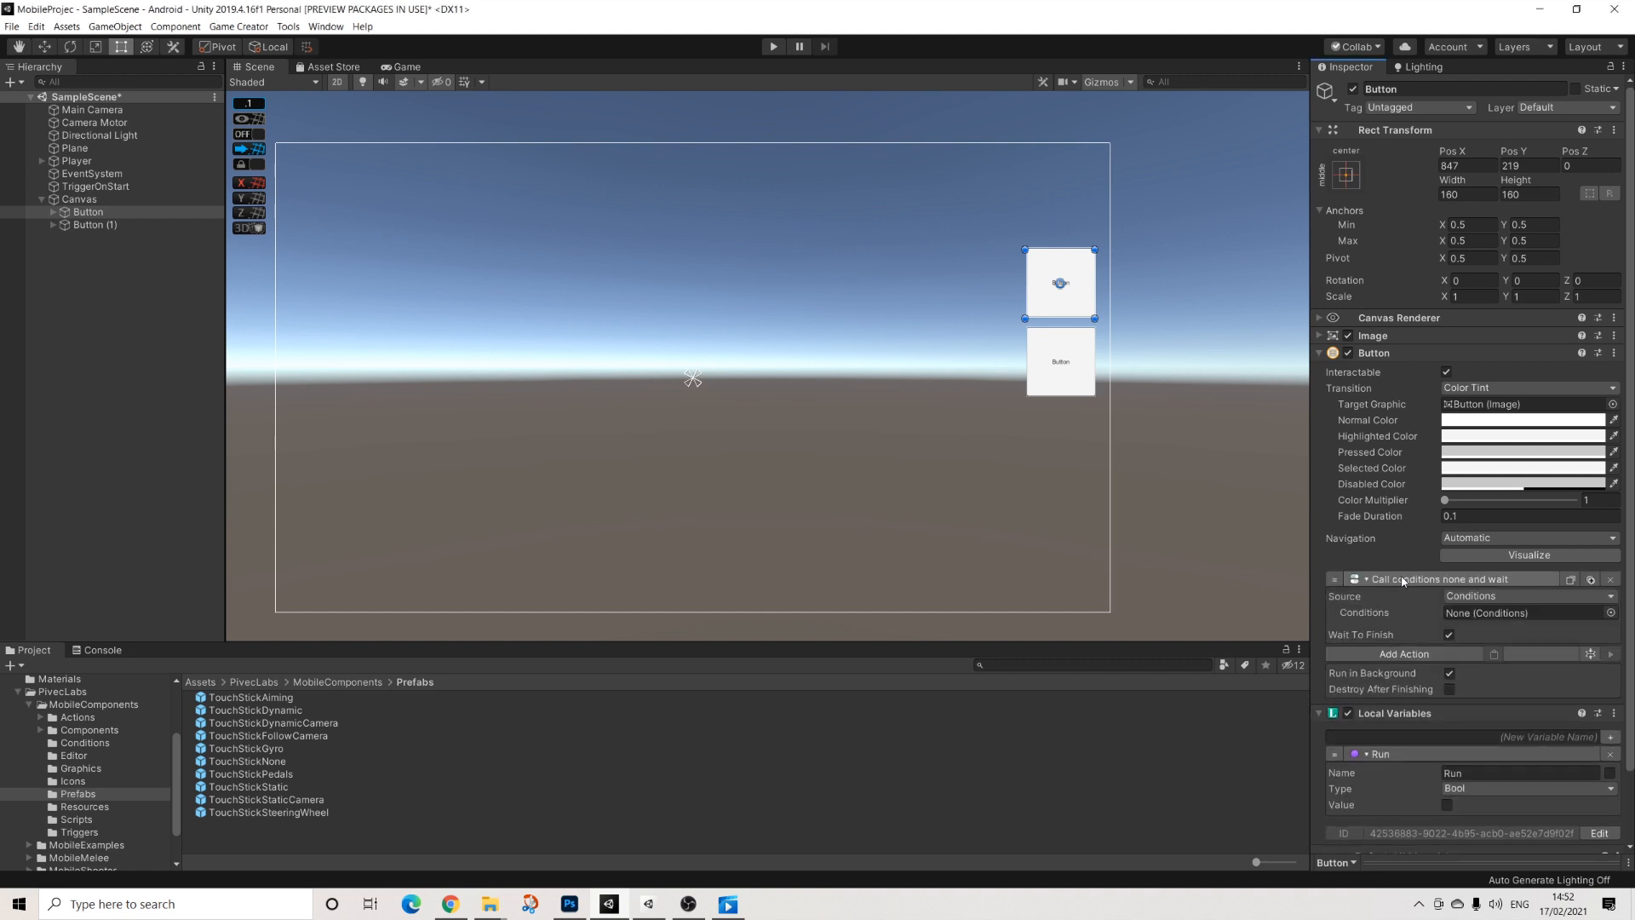
Step: Create a Game Creator Conditions object under the upper button and assign it to the button's Call Conditions action
right_click(85, 213)
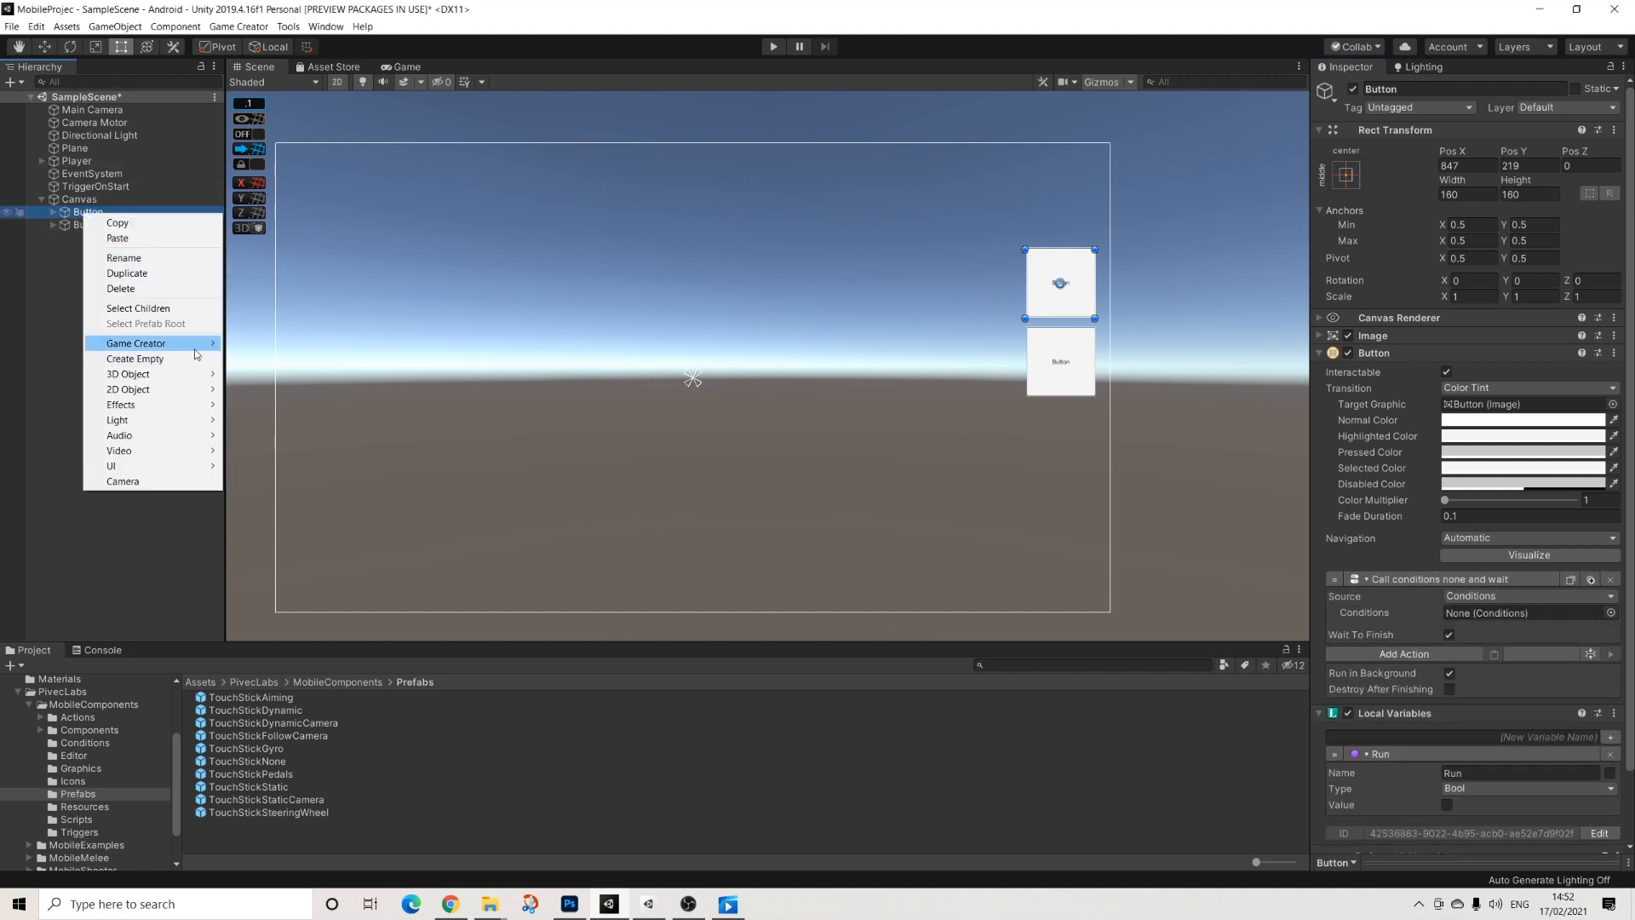
mouse_move(224, 347)
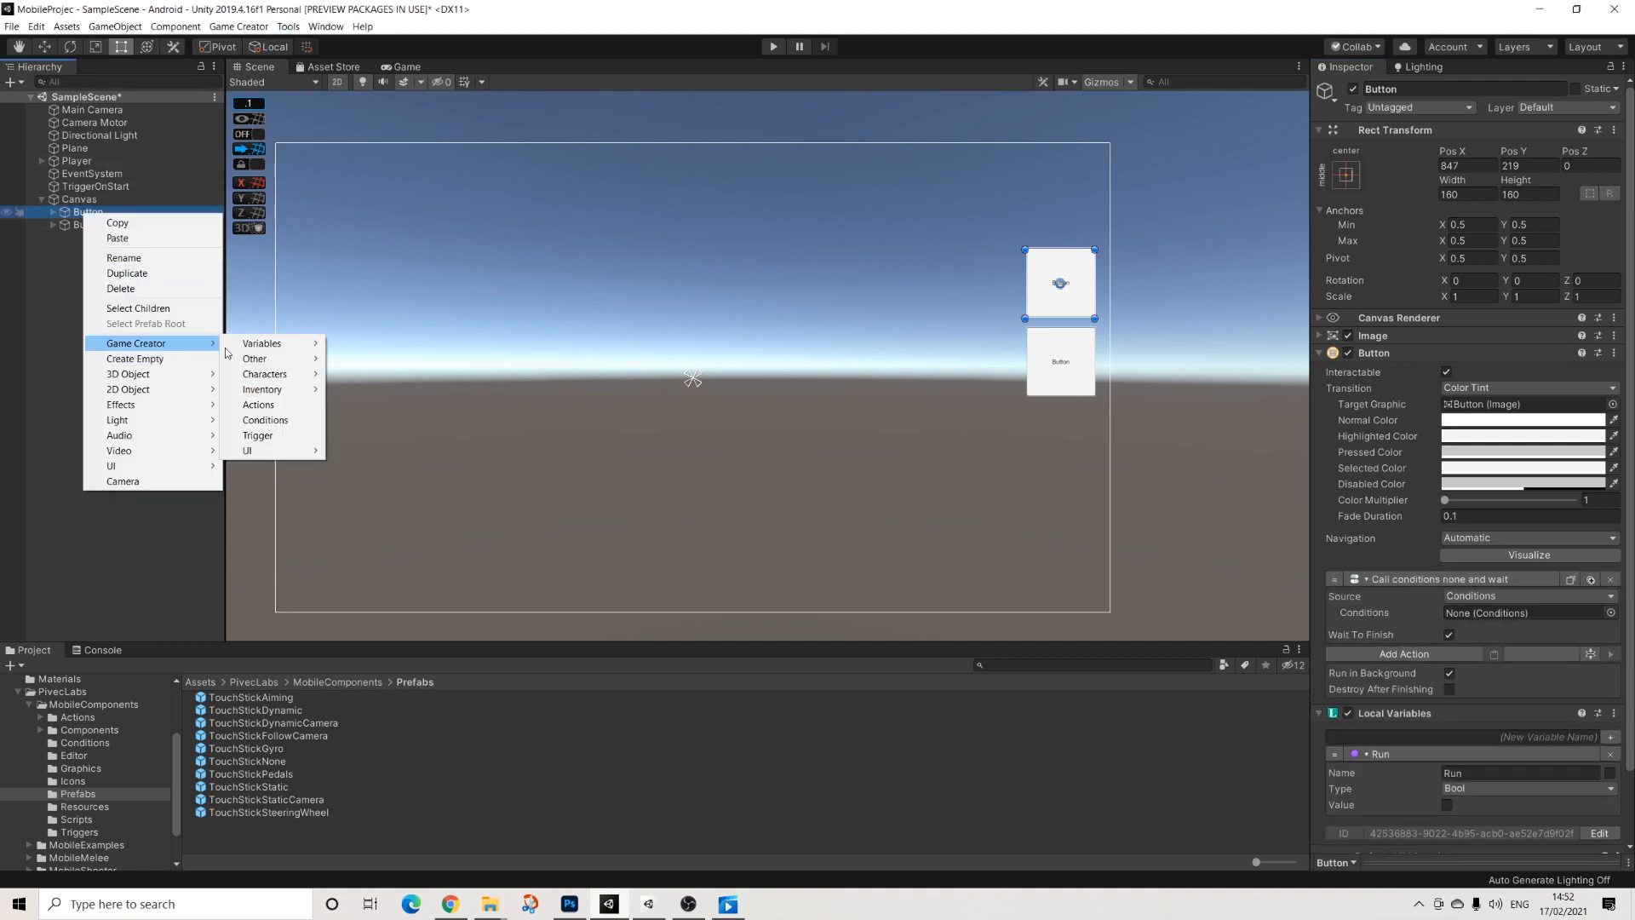
click(265, 419)
click(87, 212)
drag(107, 238, 1480, 615)
click(94, 251)
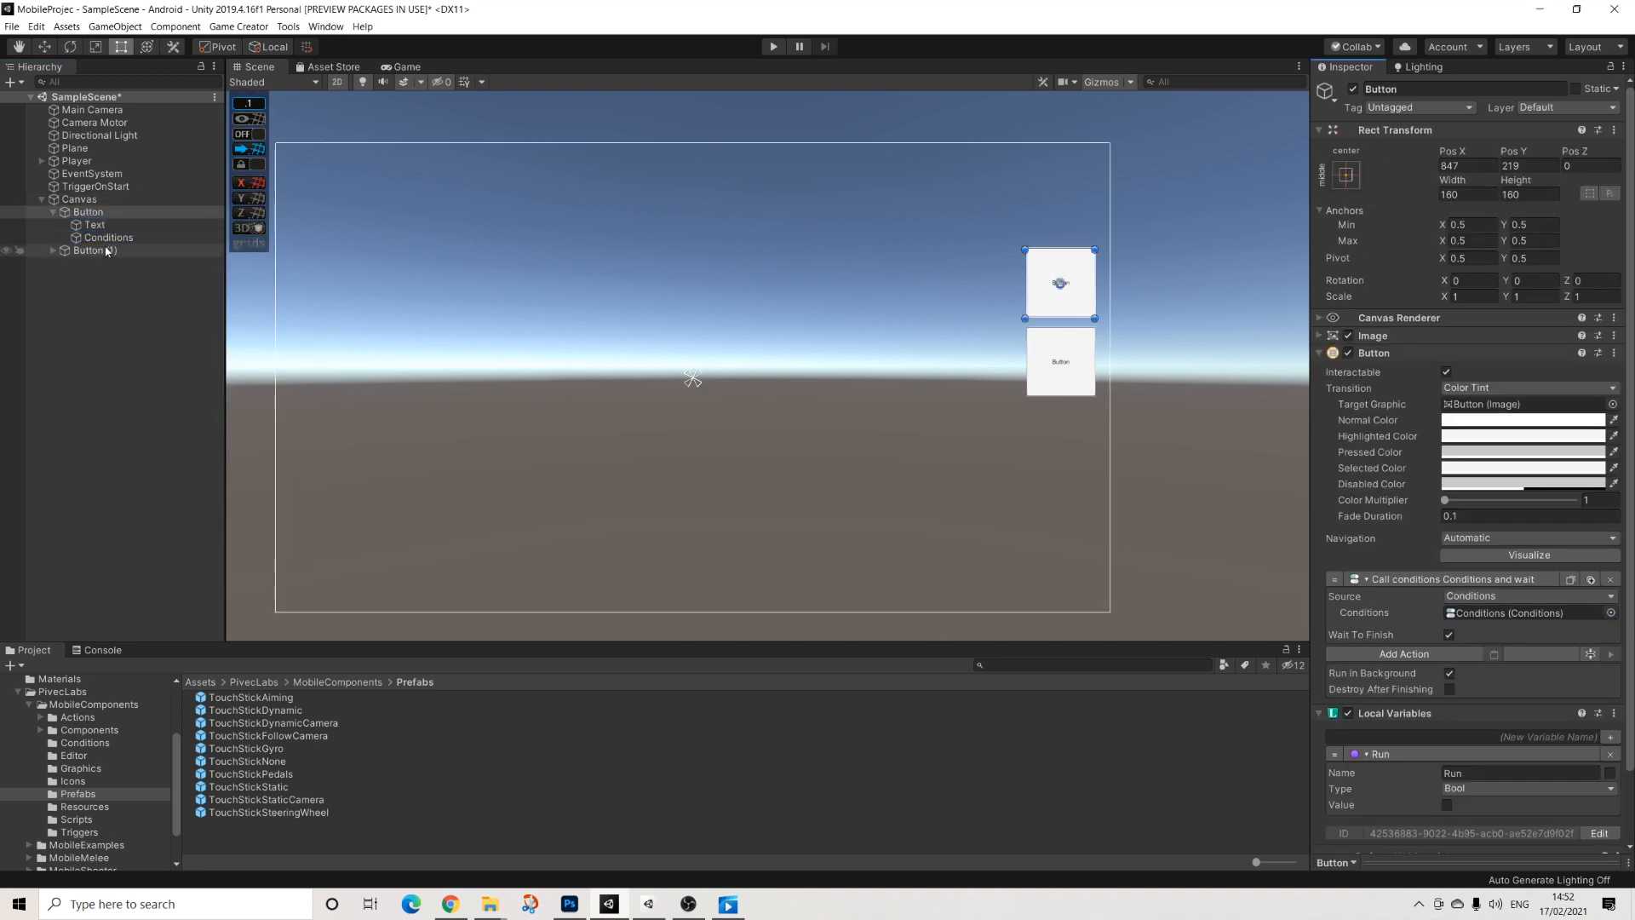
Step: Add a clause with a Variable Bool condition to the upper button's Conditions object
click(108, 238)
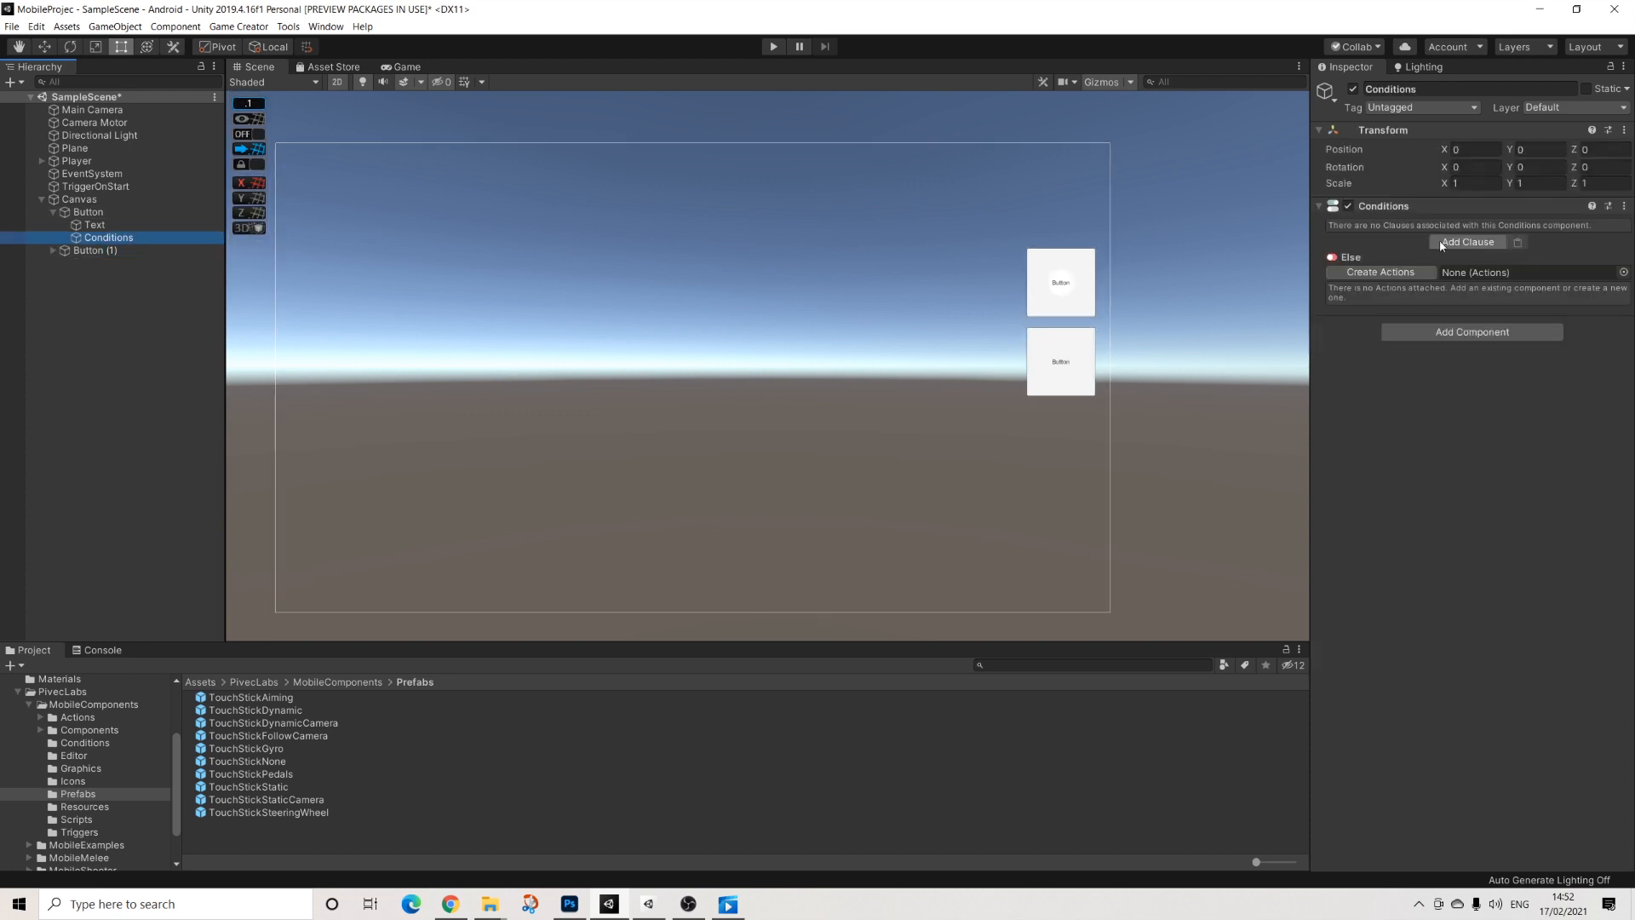
click(1434, 246)
click(1407, 273)
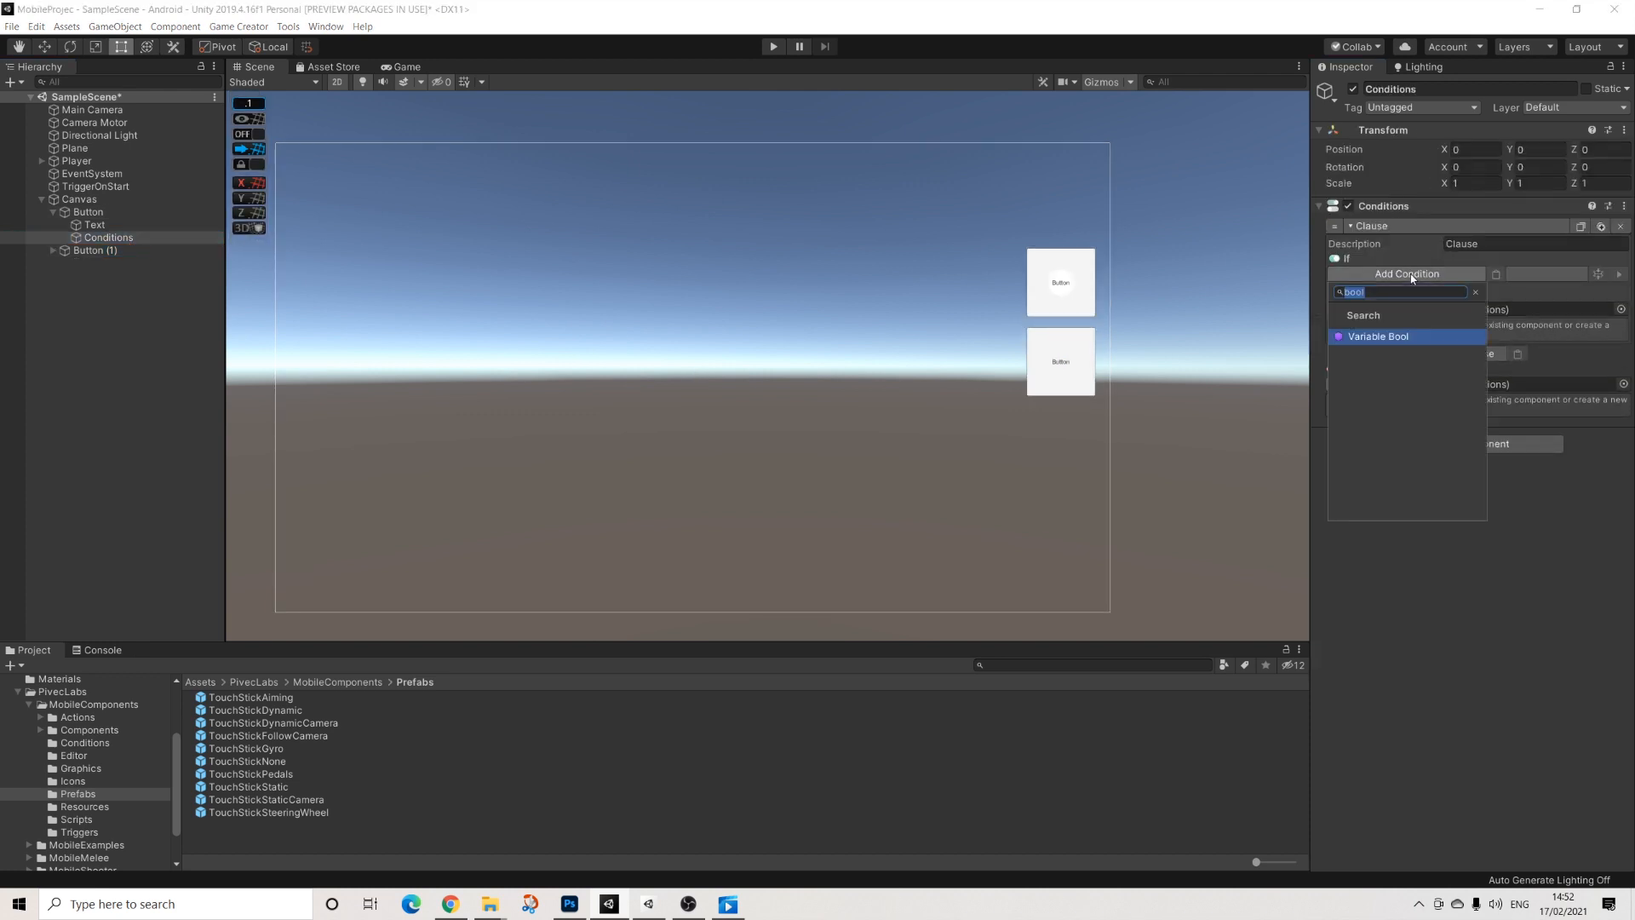
click(1384, 335)
Step: Set the condition to compare the upper button's local variable Run with False
click(1533, 291)
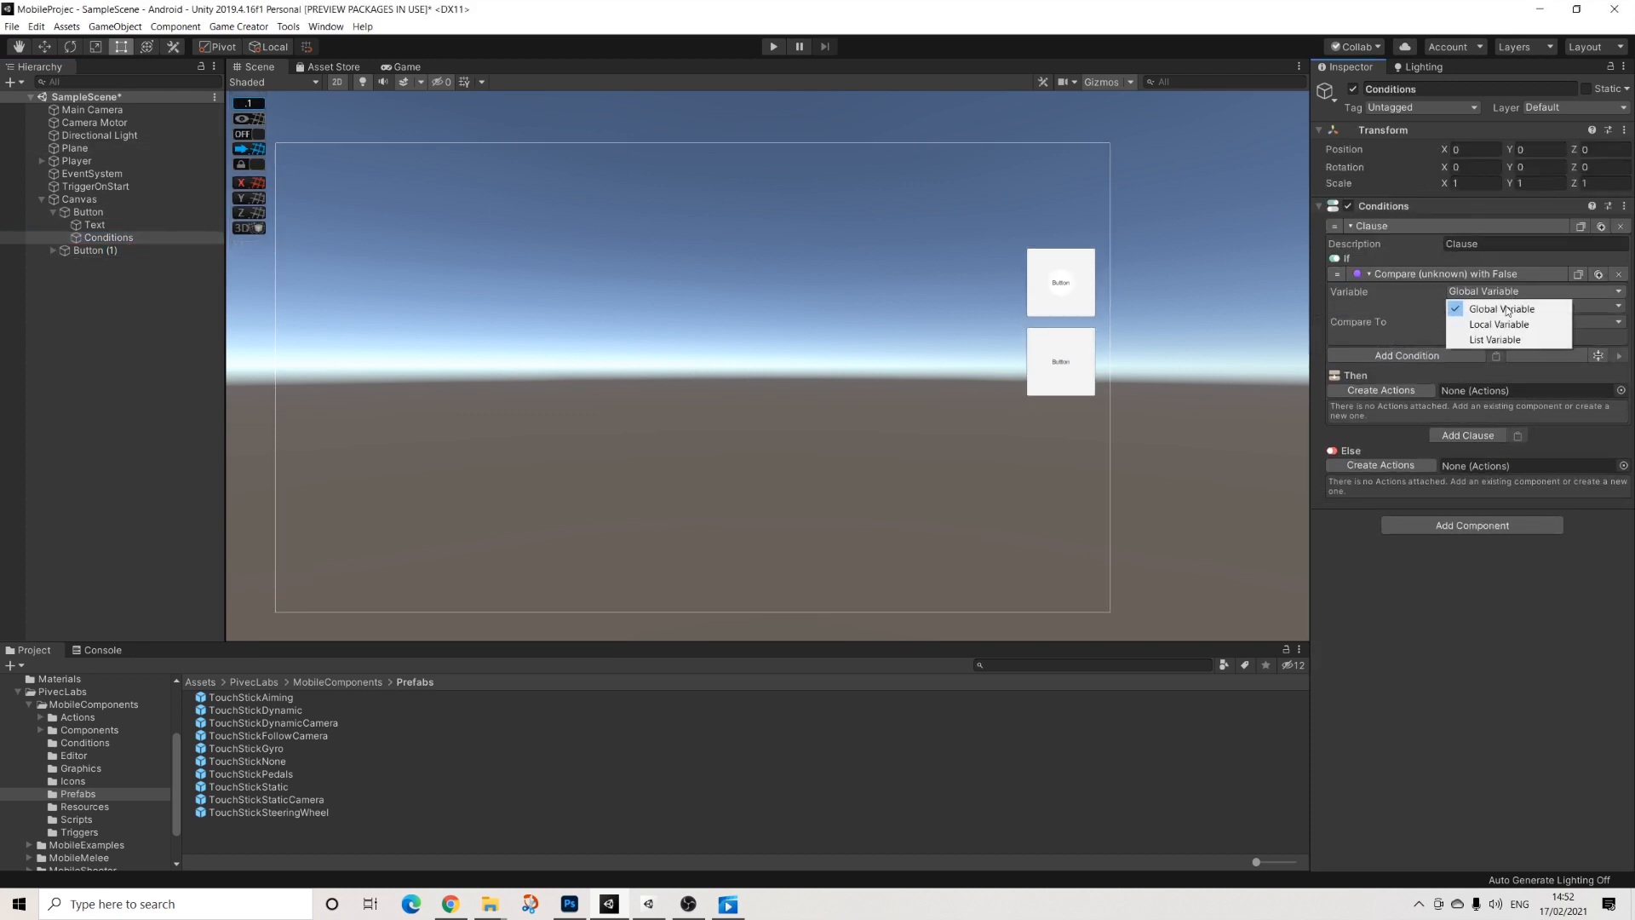
click(1486, 321)
drag(88, 212, 1574, 306)
click(1482, 322)
click(1459, 365)
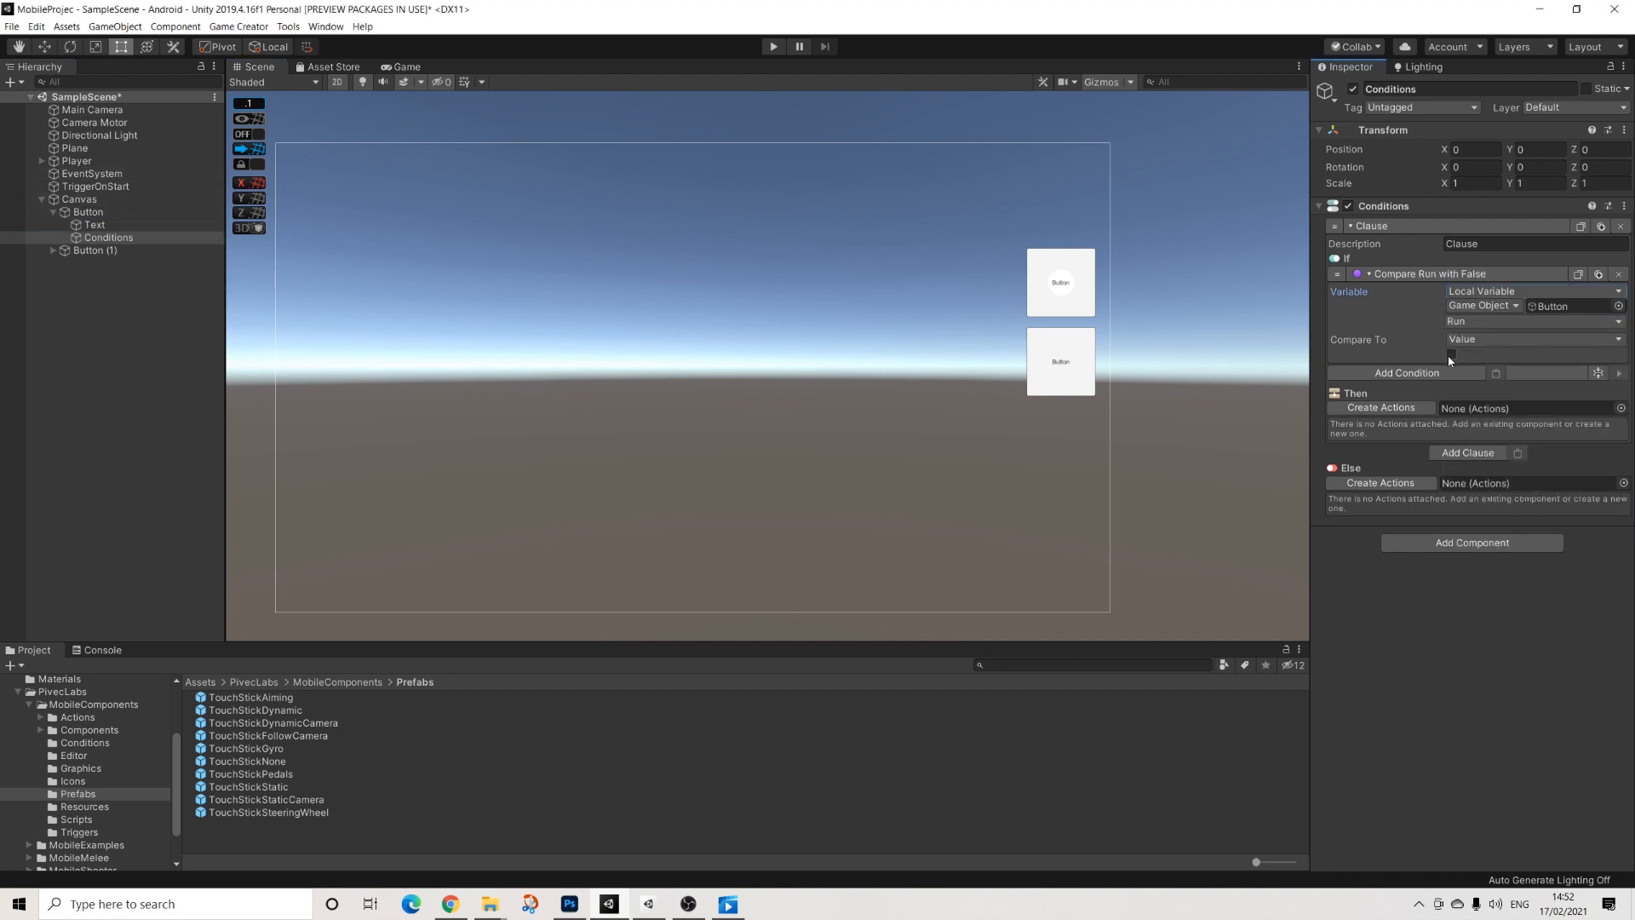
Step: Create Then actions for the clause with a Change Property action that sets the Player's Can Run to true
click(1382, 408)
click(1406, 425)
text(prop)
key(Return)
click(1455, 459)
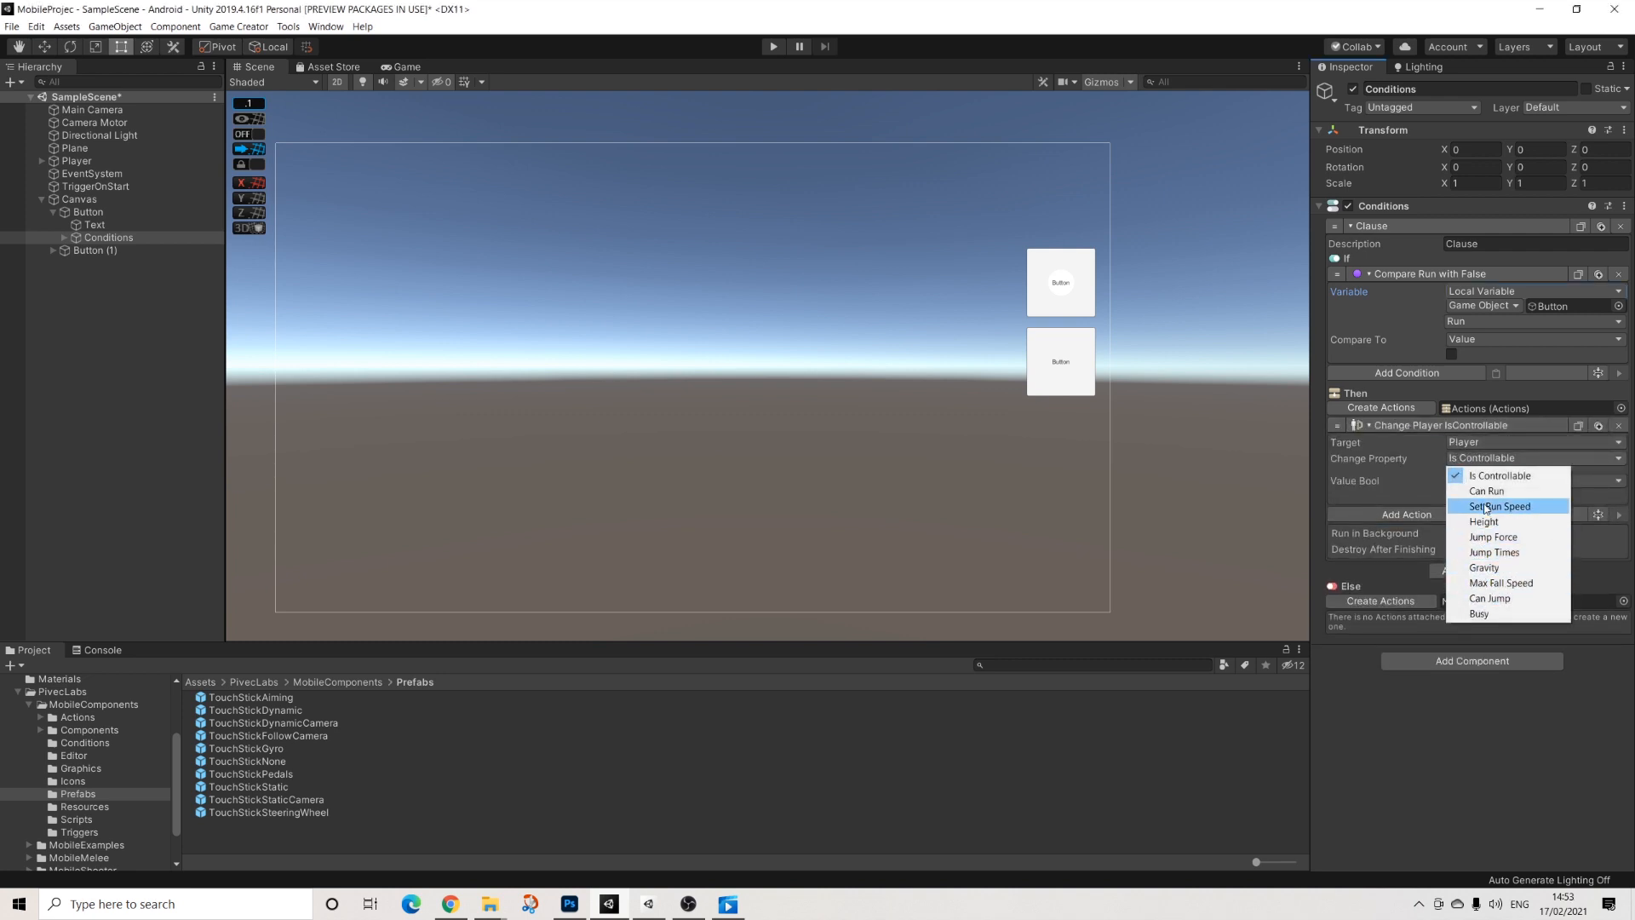
click(1486, 491)
Step: Create Else actions and copy the Can Run property change into them with its value set to false
click(1414, 601)
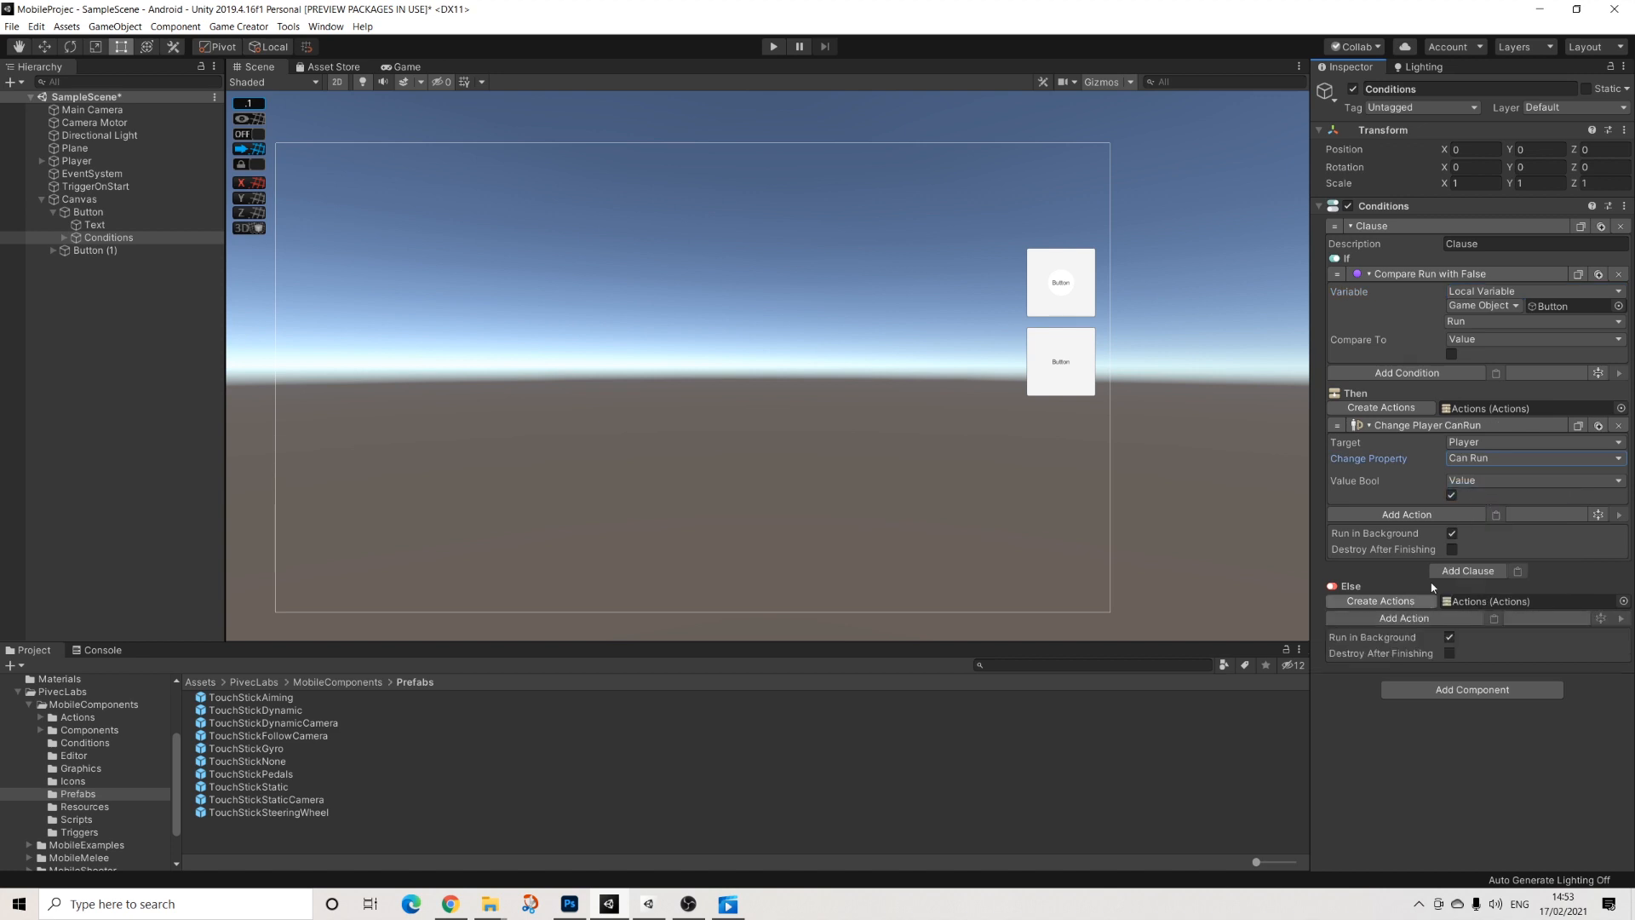
click(1578, 425)
click(1494, 619)
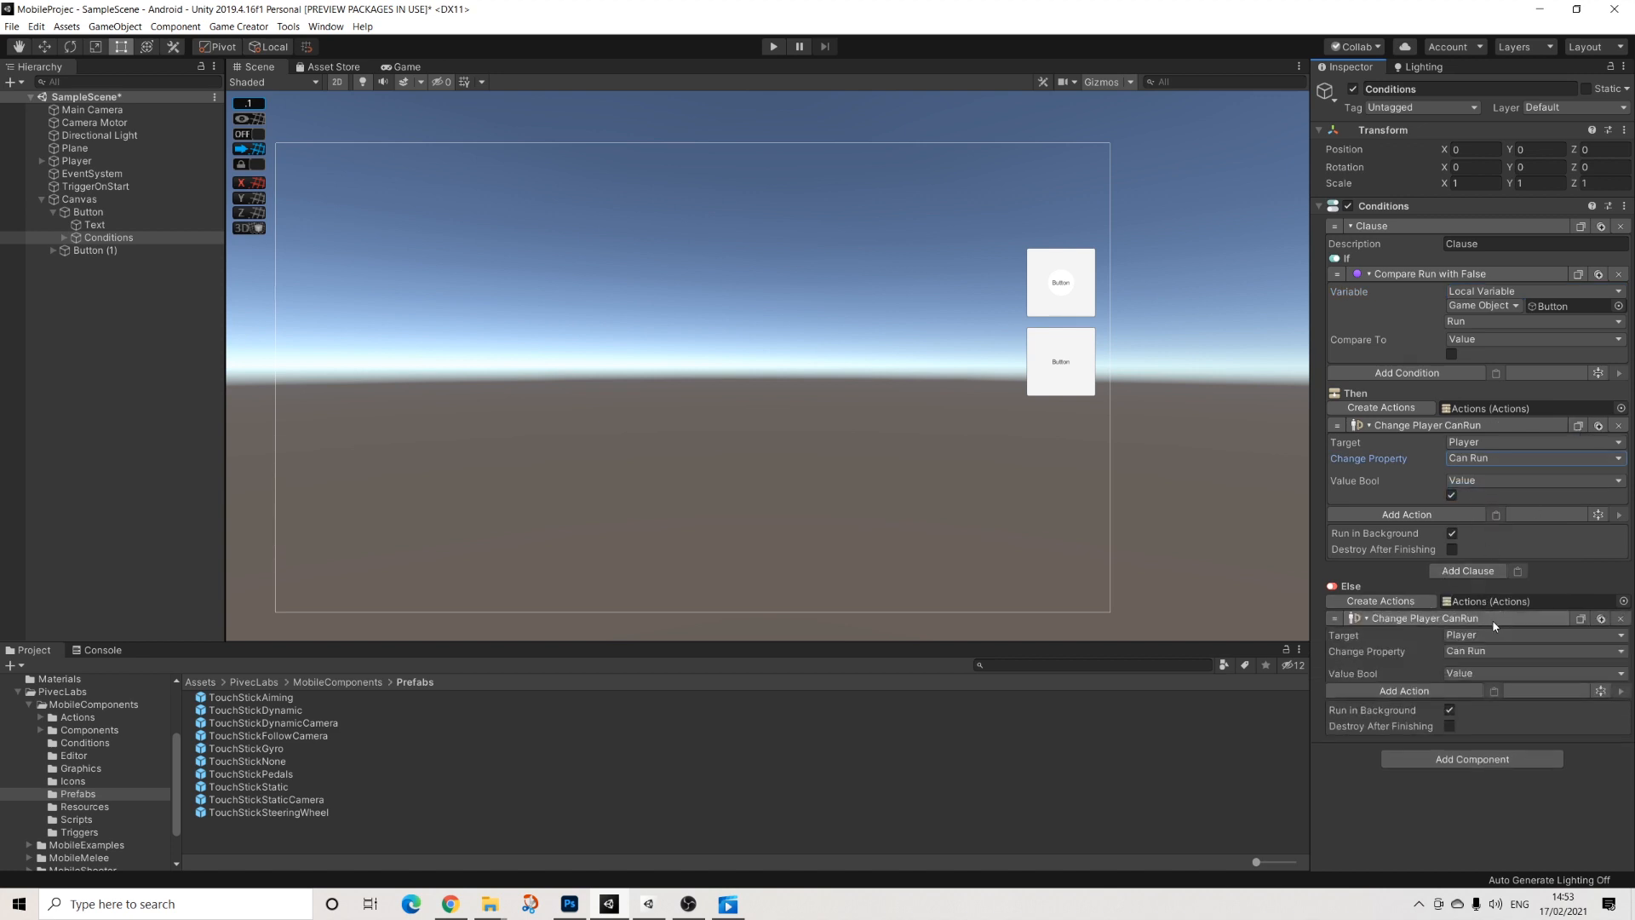
Step: Add a Variable Bool action to the Then actions that sets the upper button's local variable Run to true
click(1443, 517)
text(bool)
key(Return)
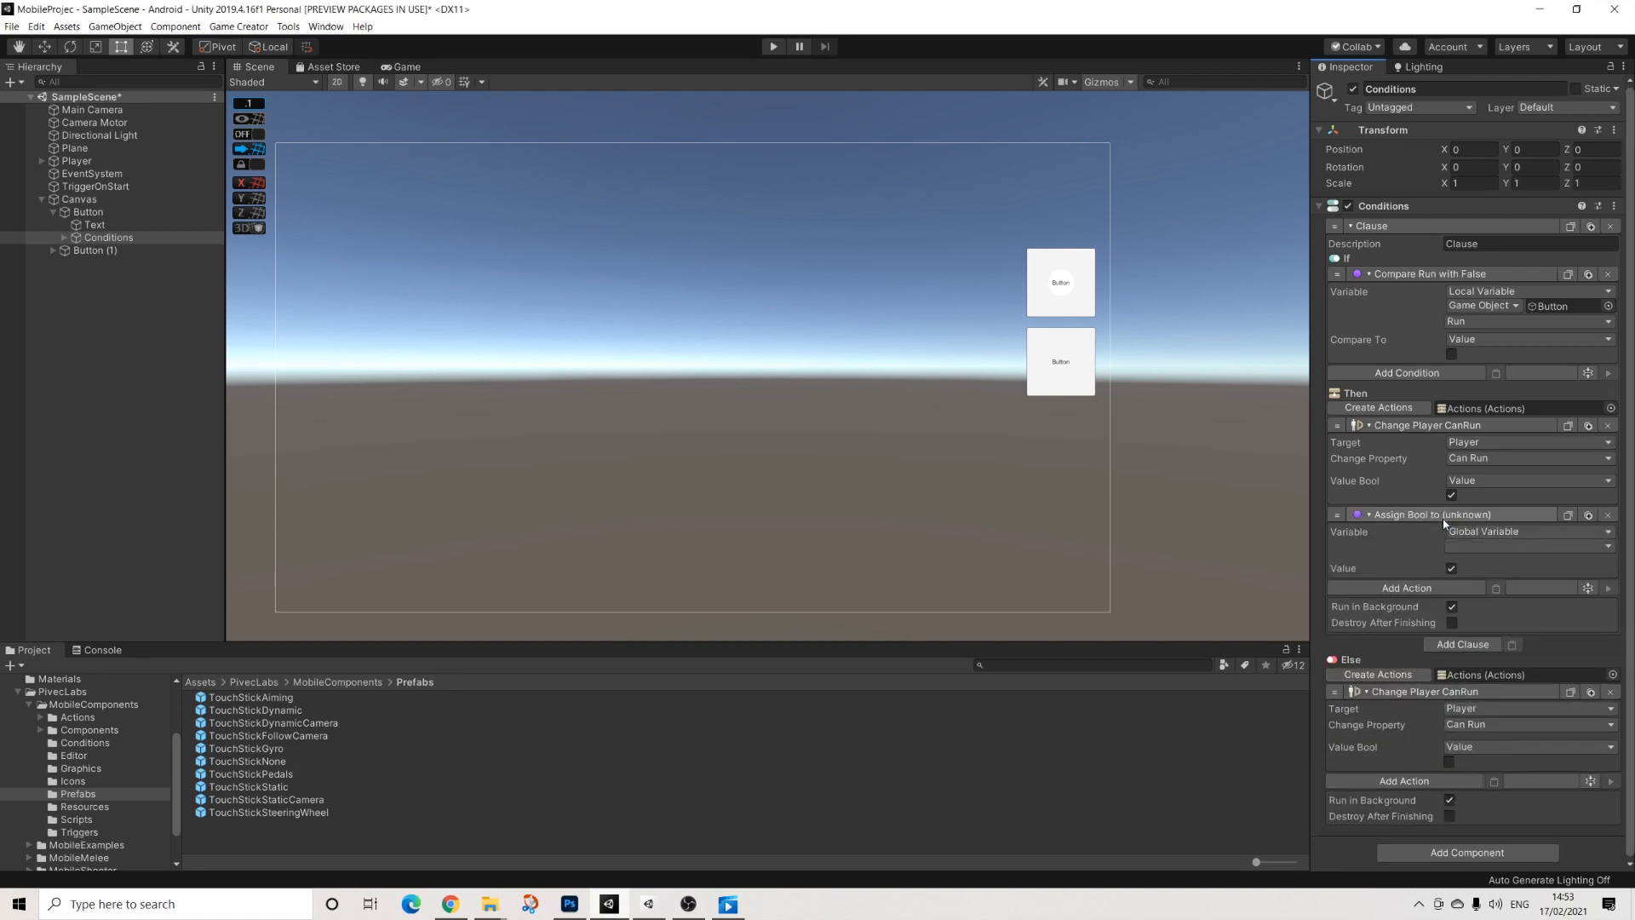
click(1459, 534)
click(1482, 562)
drag(89, 213, 1565, 546)
click(1474, 562)
click(1475, 596)
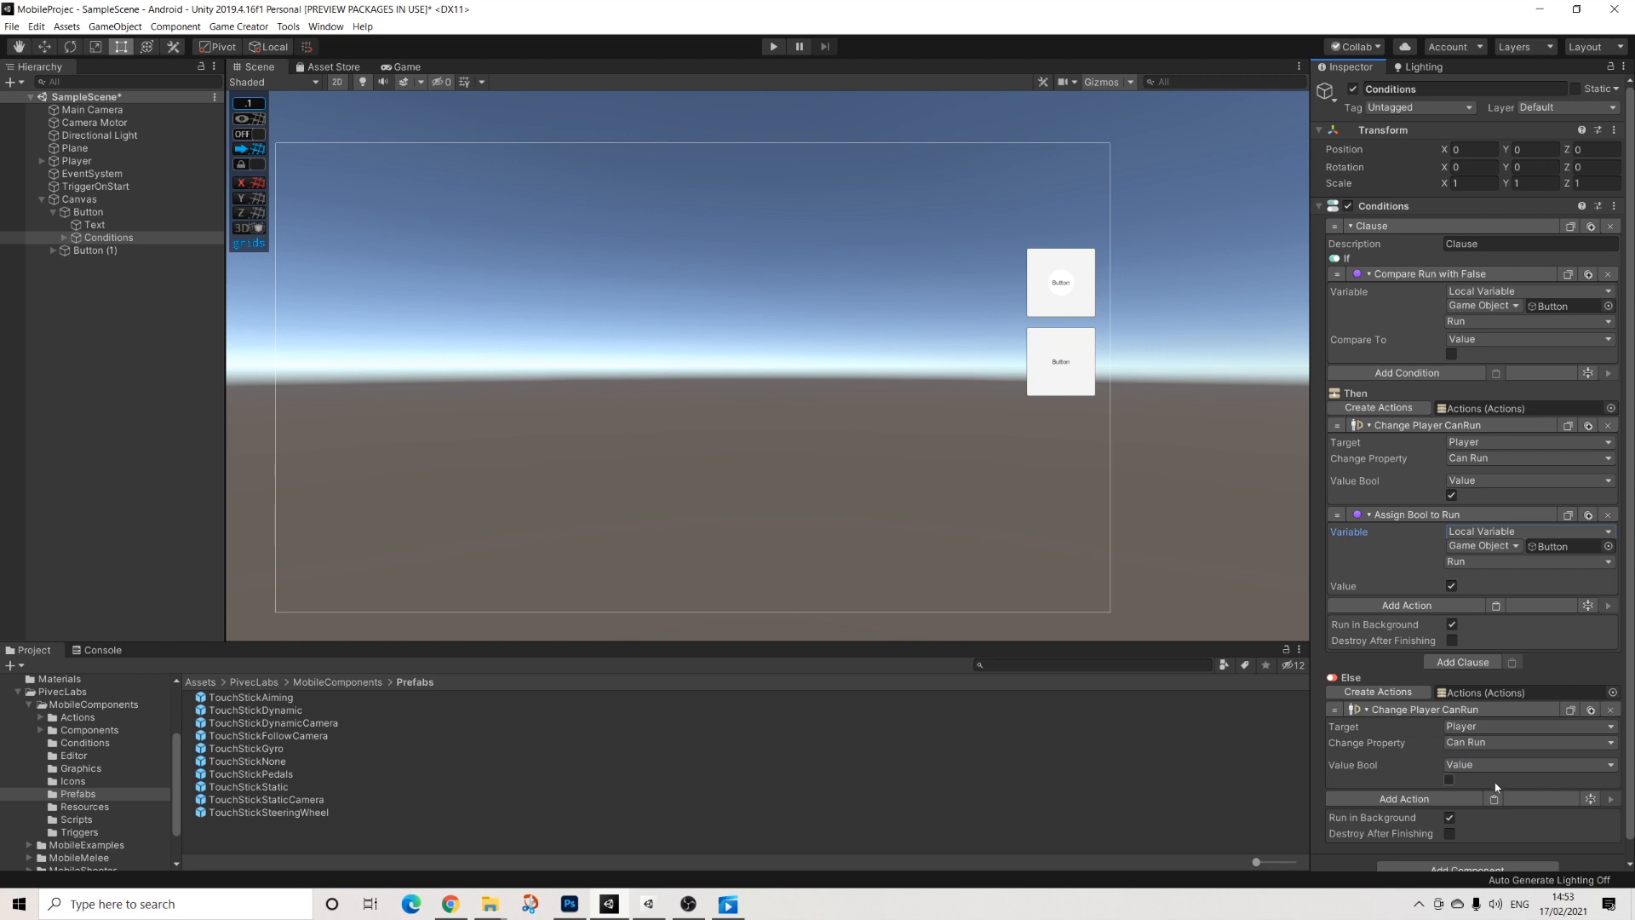
Step: Copy the Run variable assignment into the Else actions and set its value to false
click(1494, 799)
scroll(1482, 767, down, 3)
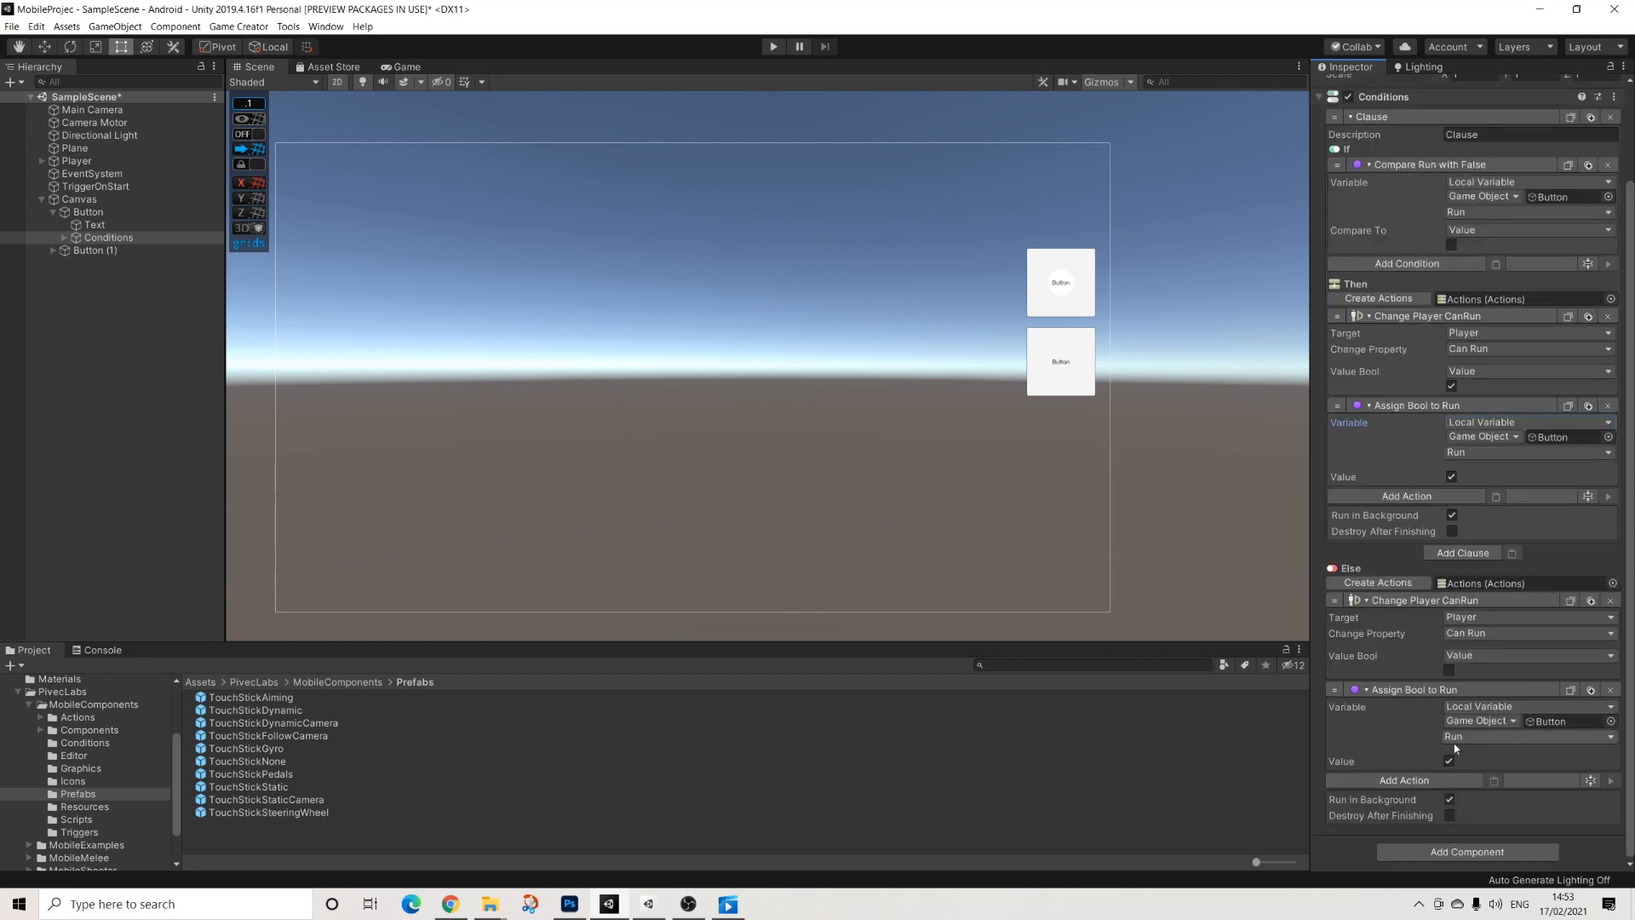
Step: Play-test touchstick movement with the upper button's run toggle and check the button's Run variable during play
click(768, 50)
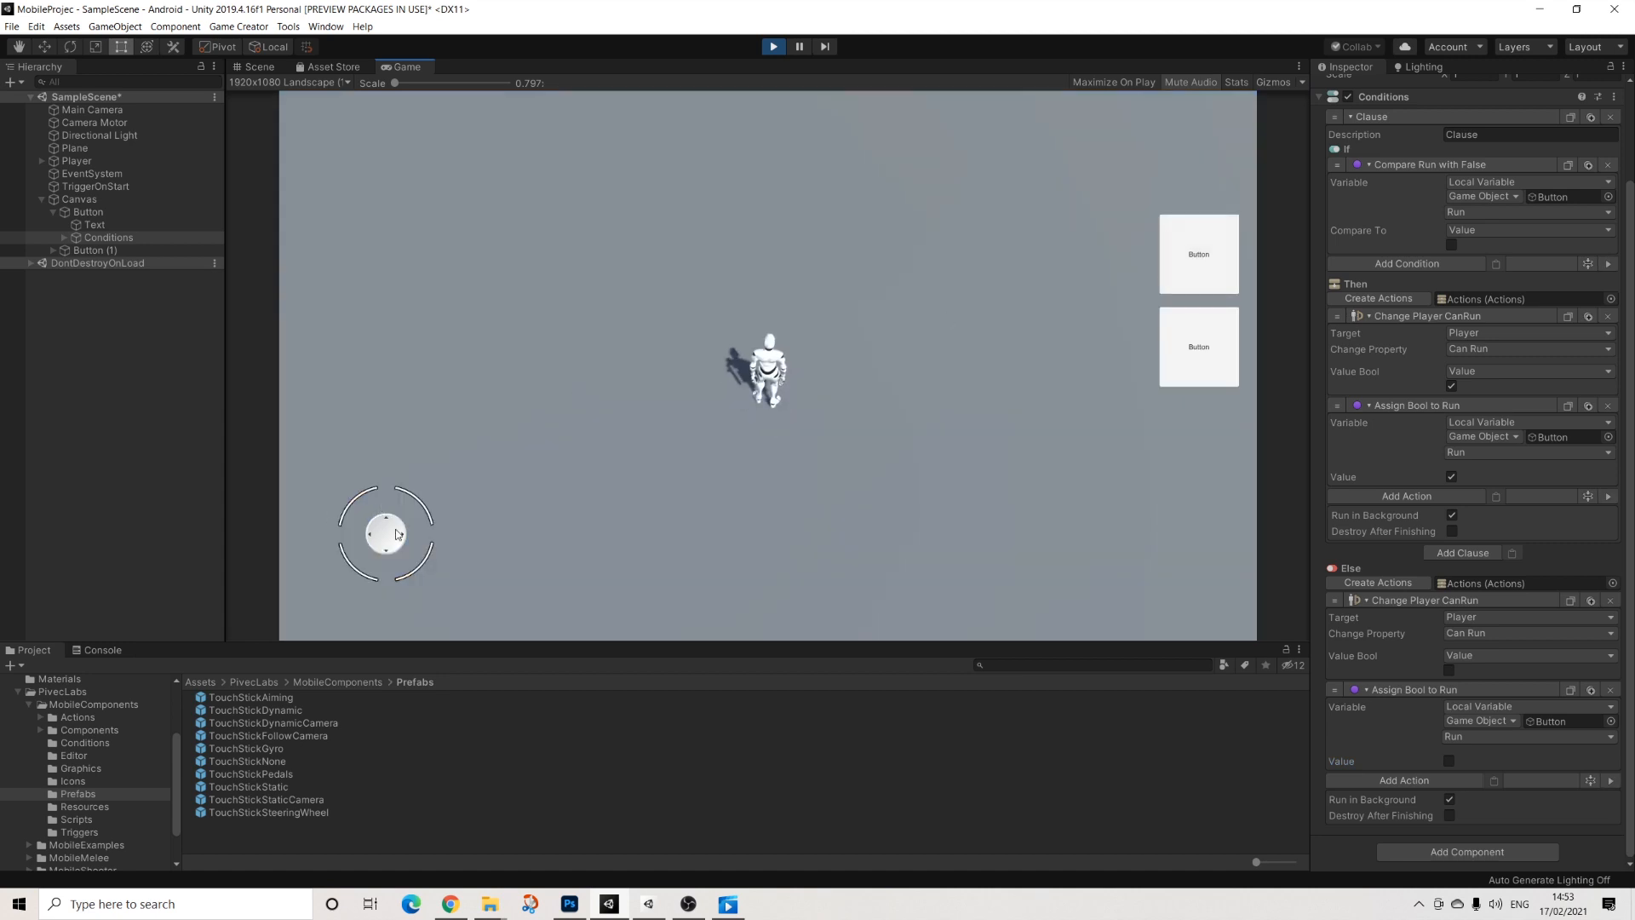
drag(397, 534, 436, 426)
drag(385, 534, 490, 355)
click(1214, 273)
mouse_move(403, 546)
mouse_down()
mouse_move(520, 387)
mouse_move(324, 397)
mouse_move(324, 503)
mouse_move(384, 553)
mouse_move(443, 588)
mouse_move(570, 585)
mouse_move(640, 549)
mouse_move(1039, 448)
mouse_move(1204, 358)
mouse_move(453, 422)
mouse_move(427, 475)
mouse_move(400, 477)
mouse_up()
drag(405, 518, 409, 494)
mouse_move(375, 539)
mouse_down()
mouse_move(417, 476)
mouse_move(1184, 356)
mouse_up()
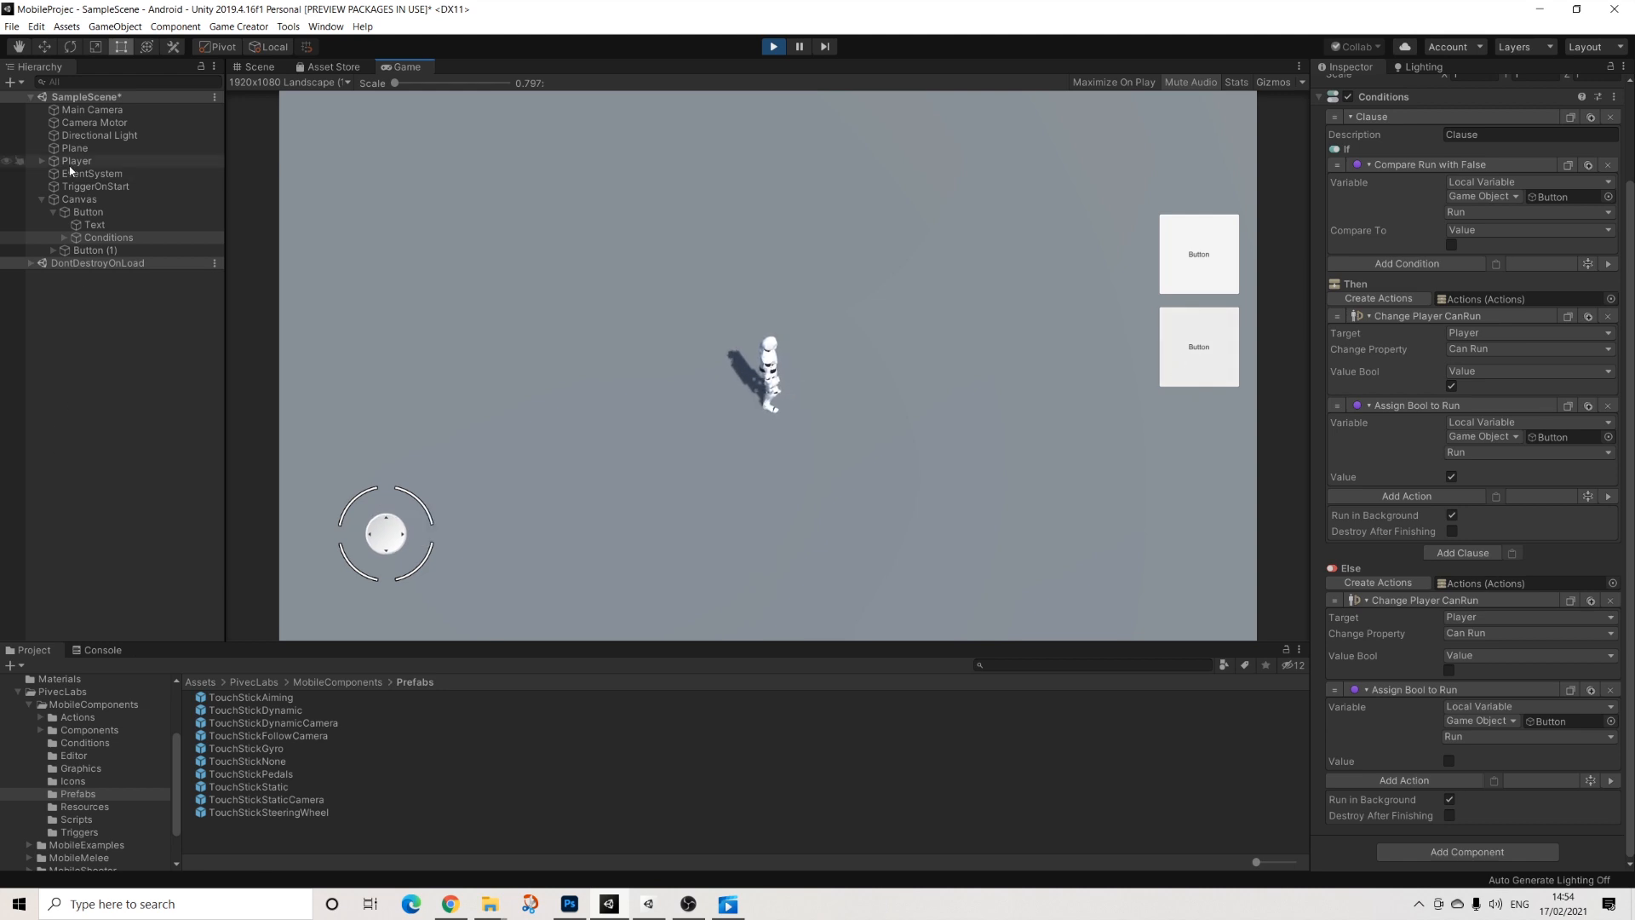
click(80, 214)
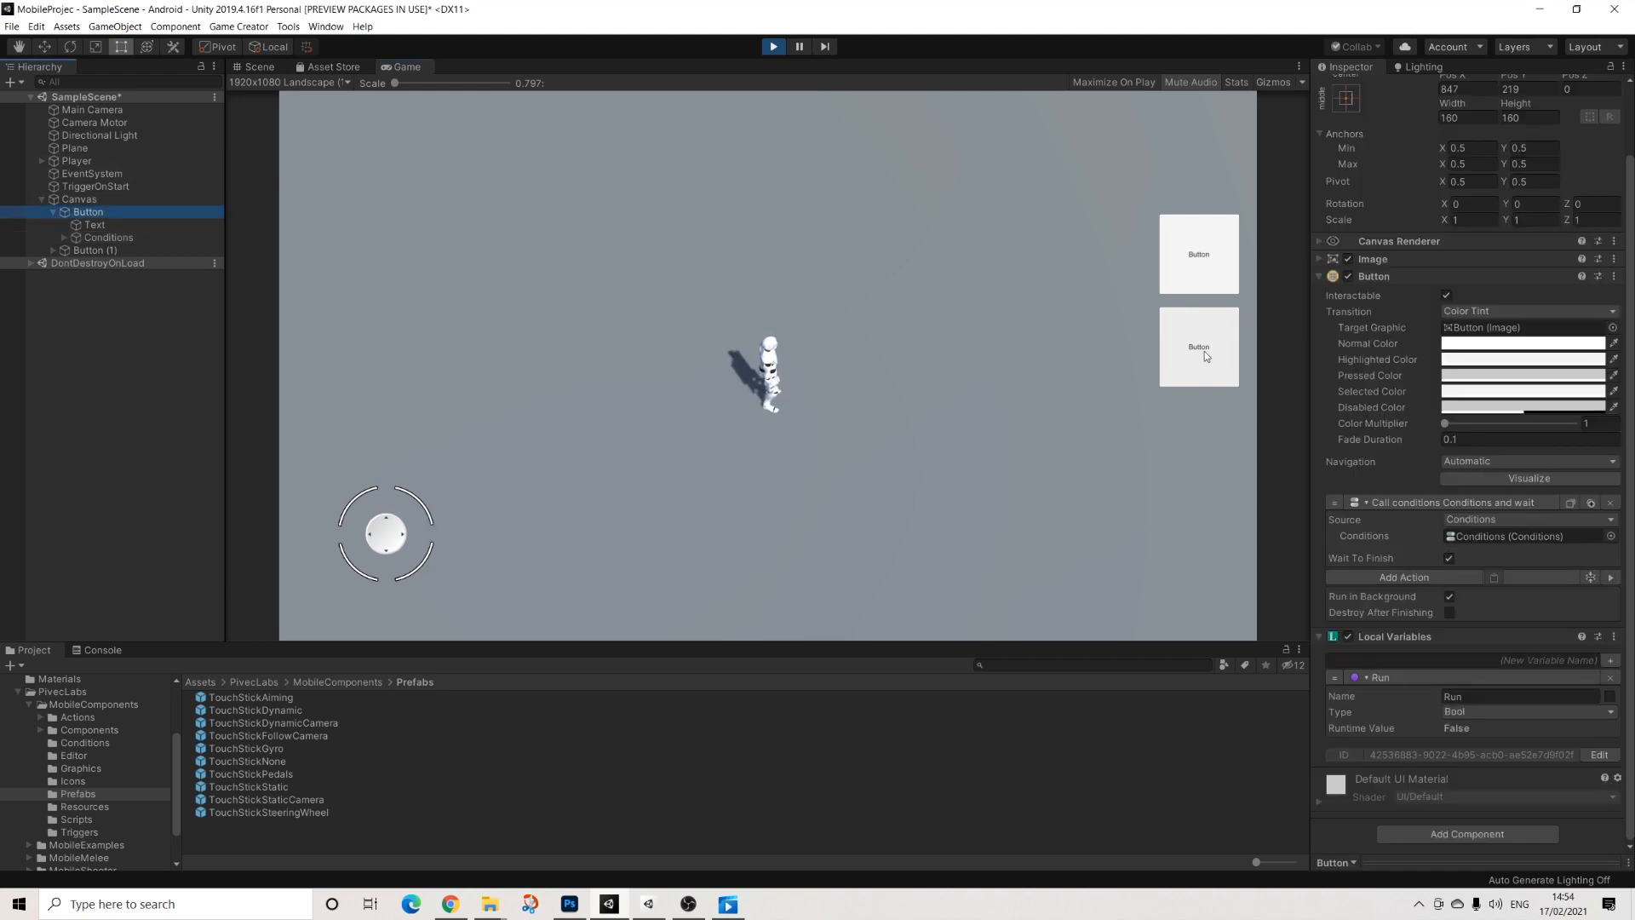
click(773, 47)
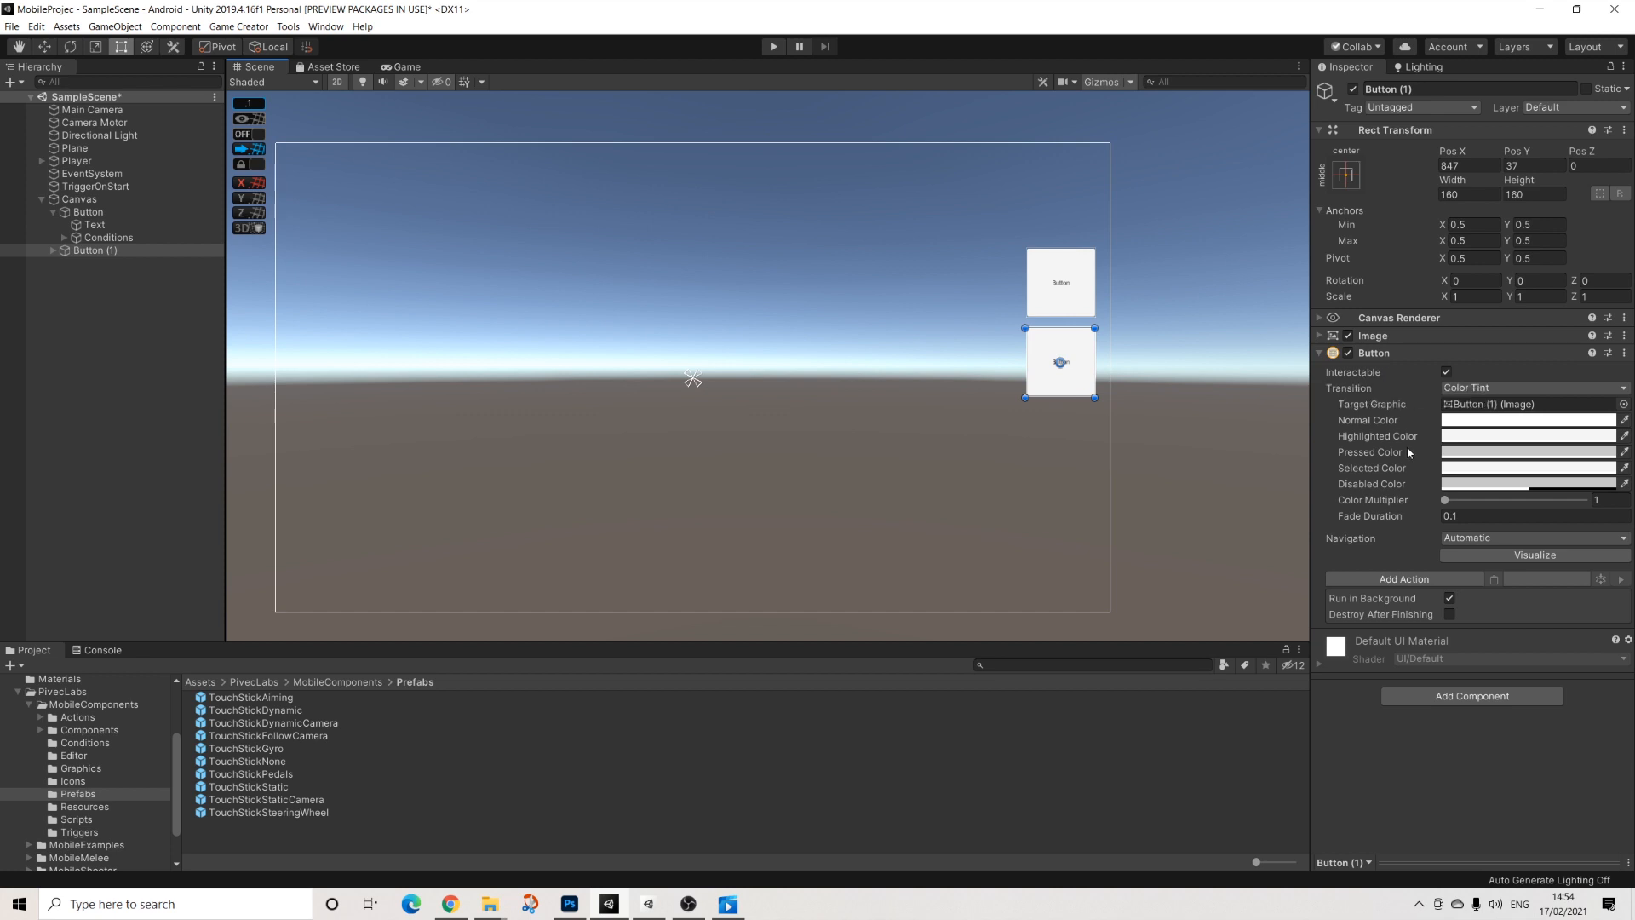
Step: Add a Box Collider to the lower button and set its X and Y size to 160
scroll(1155, 387, up, 3)
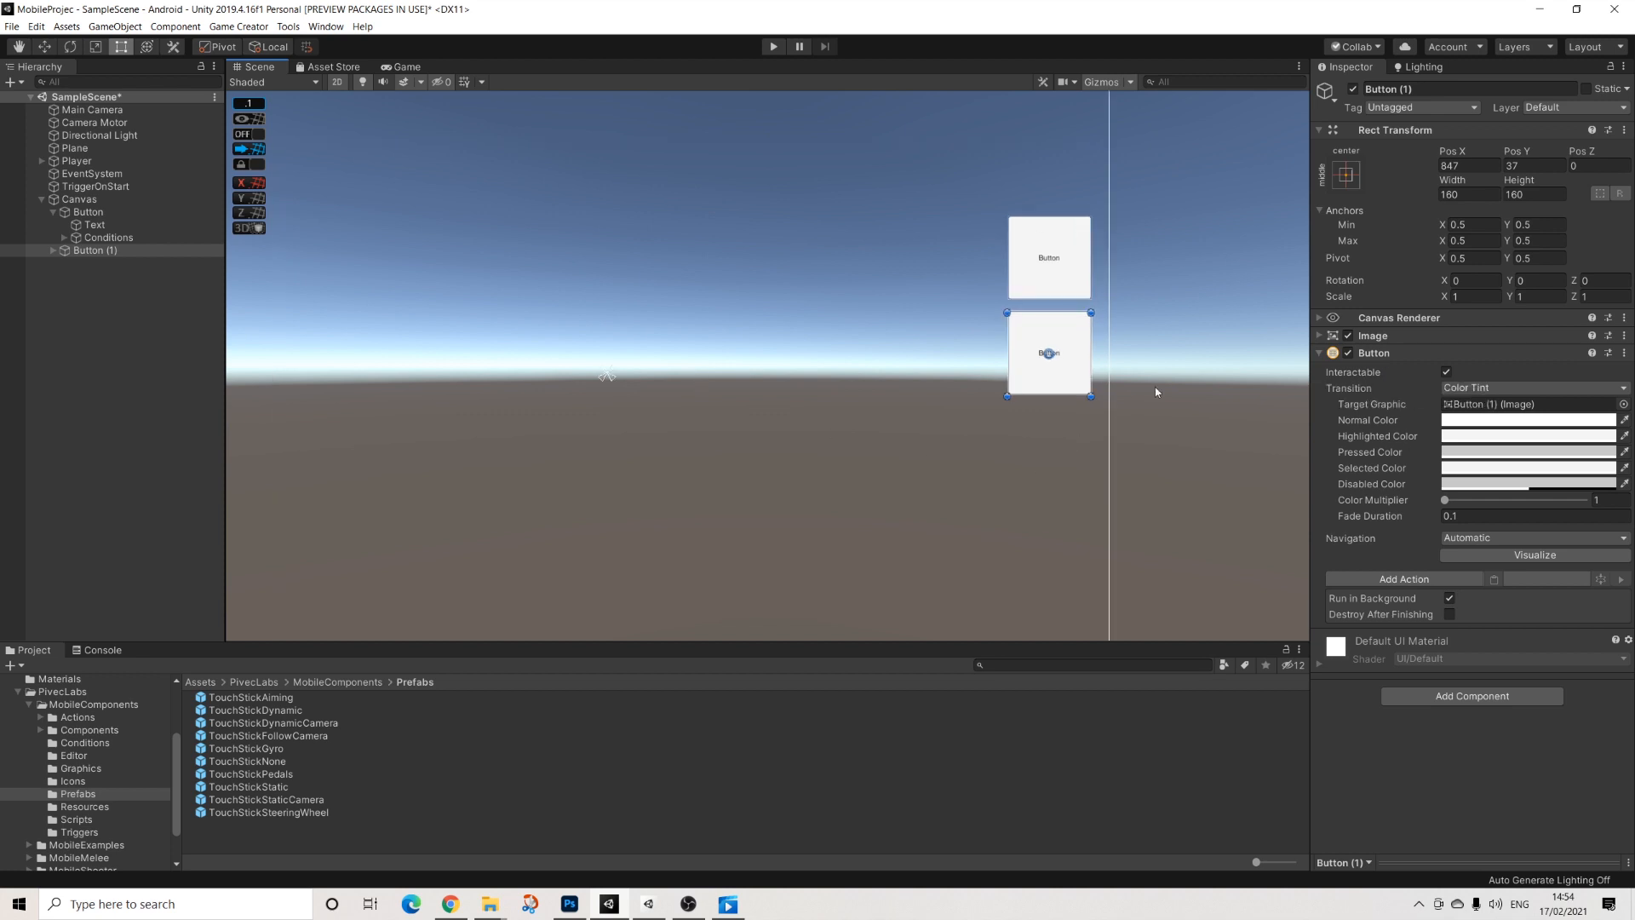
click(1446, 693)
text(box)
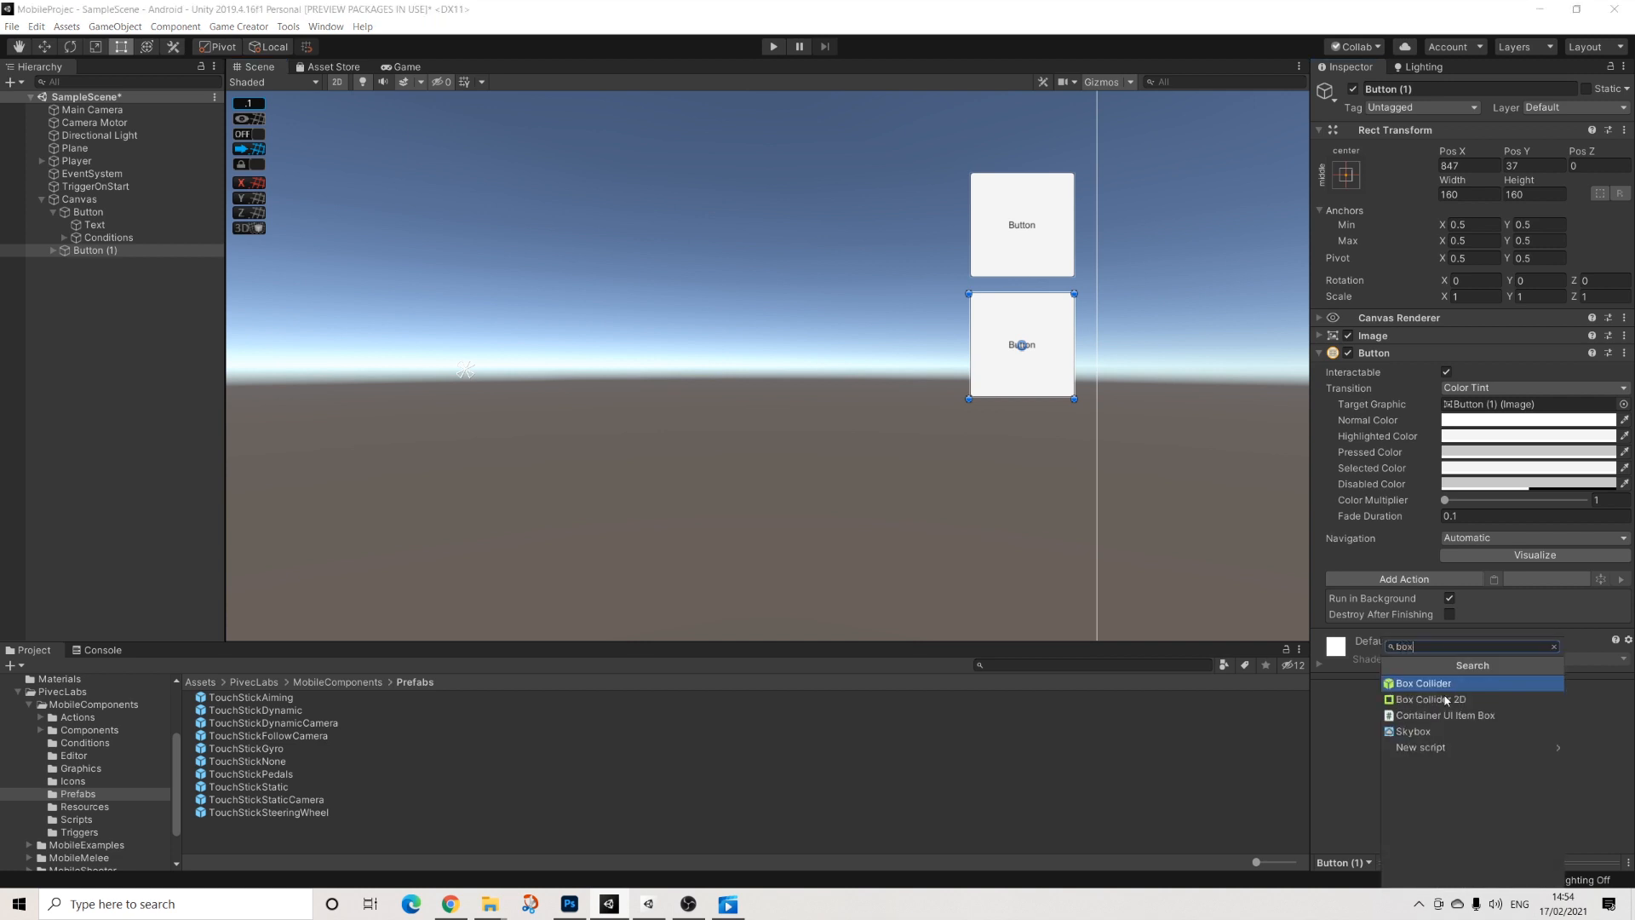
key(Return)
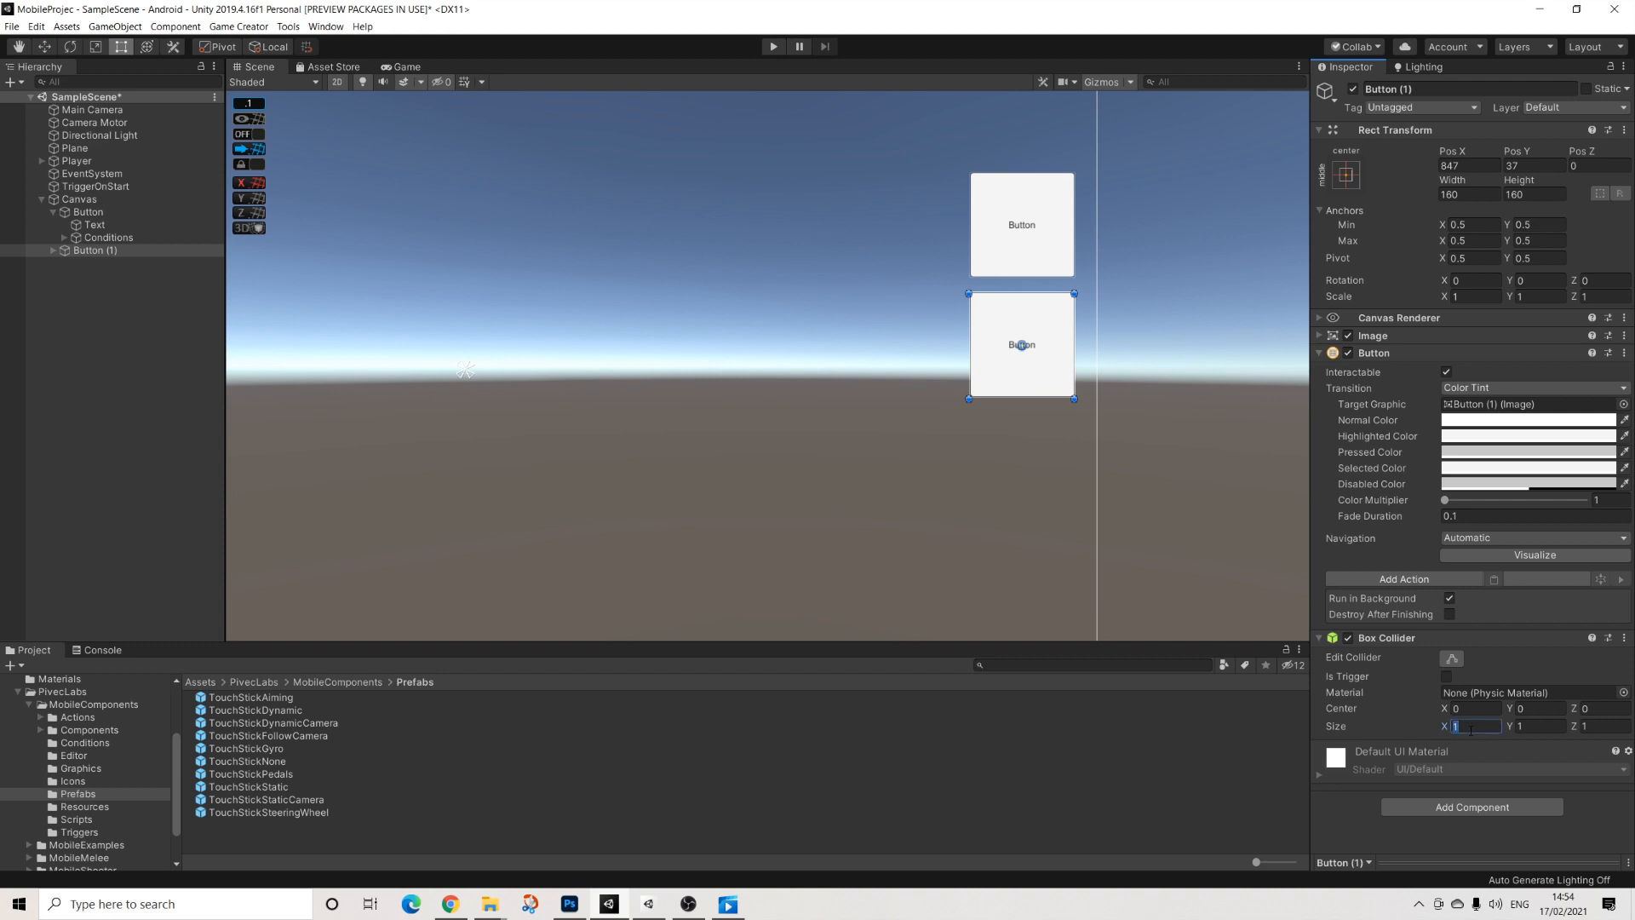
text(60)
key(Tab)
text(6)
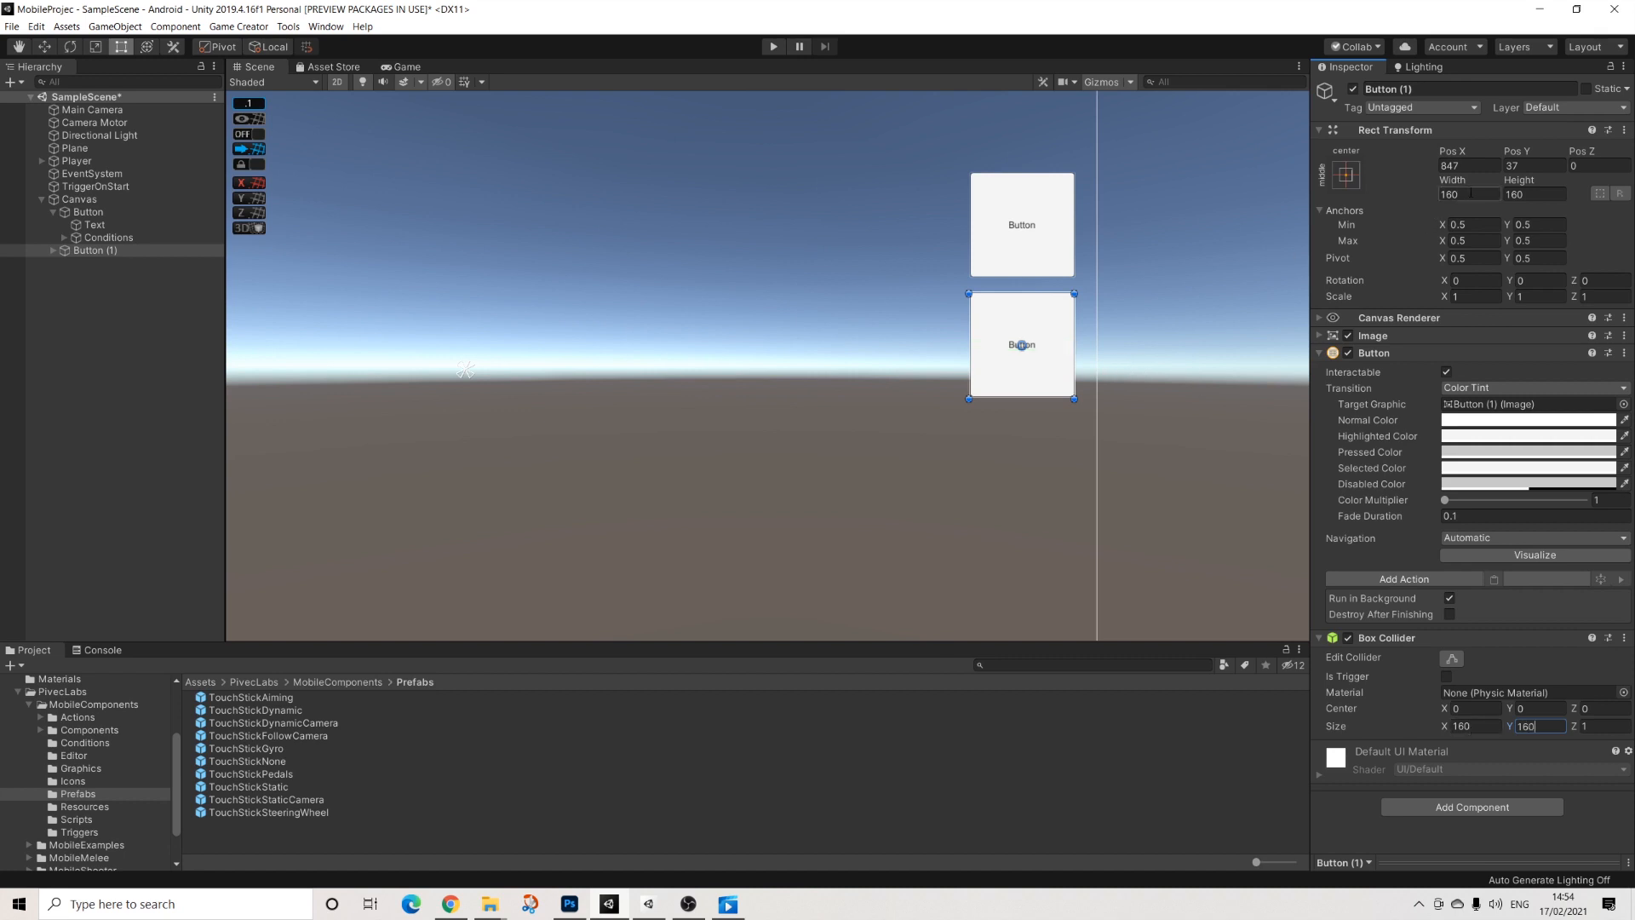
Step: Replace the lower button's Button component with a Trigger component of type On Mouse Left Hold
click(1405, 429)
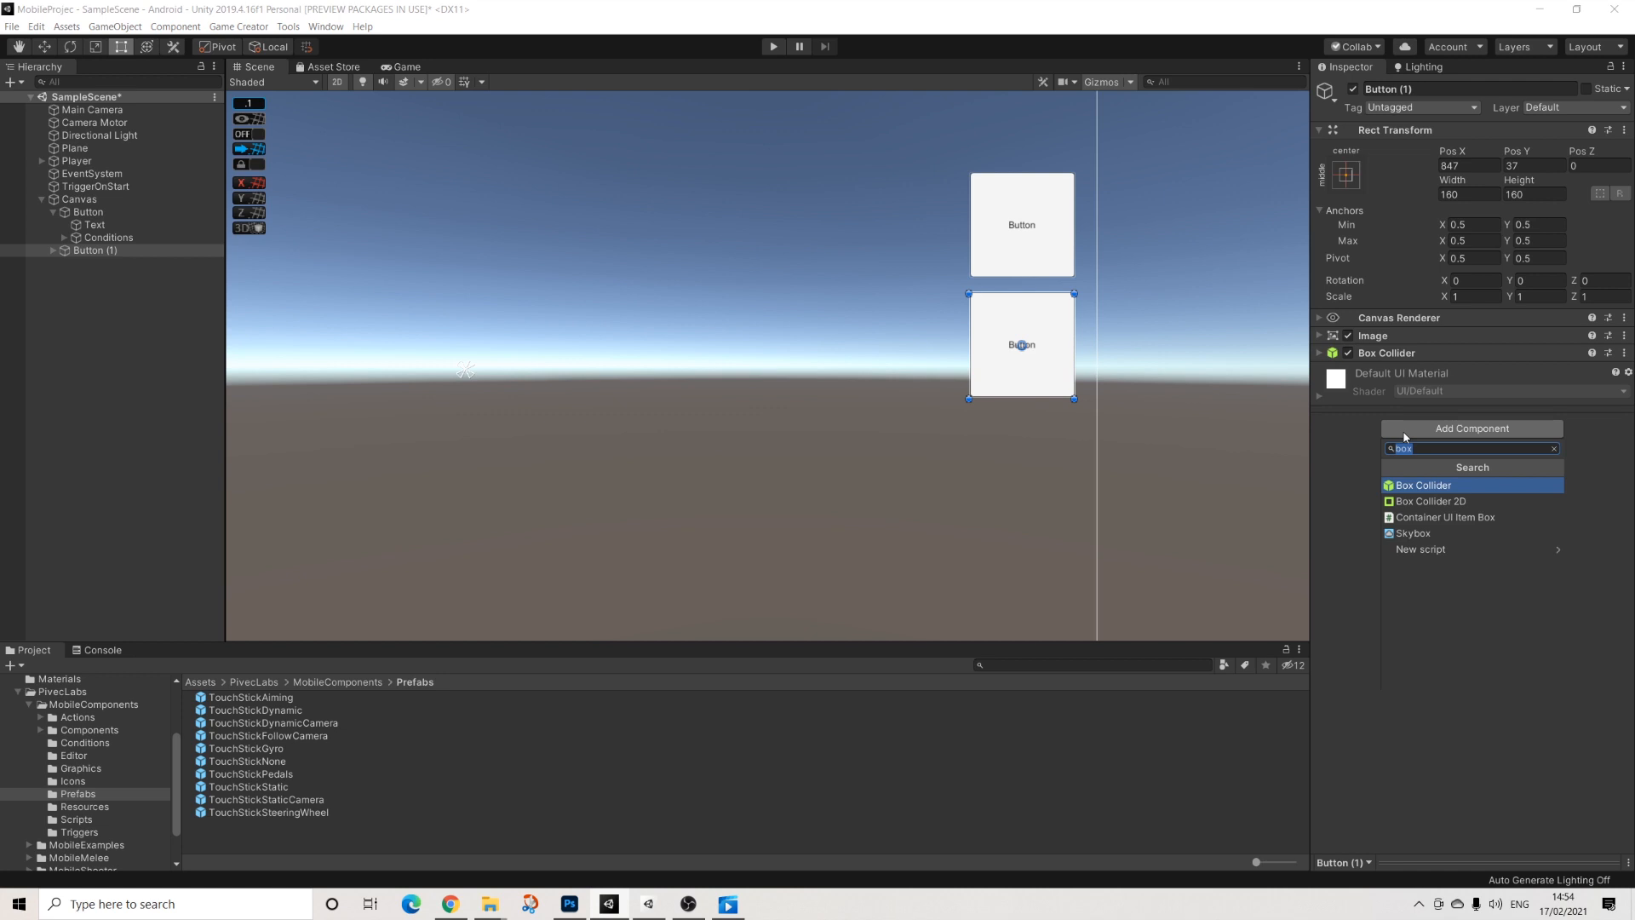
text(trigger)
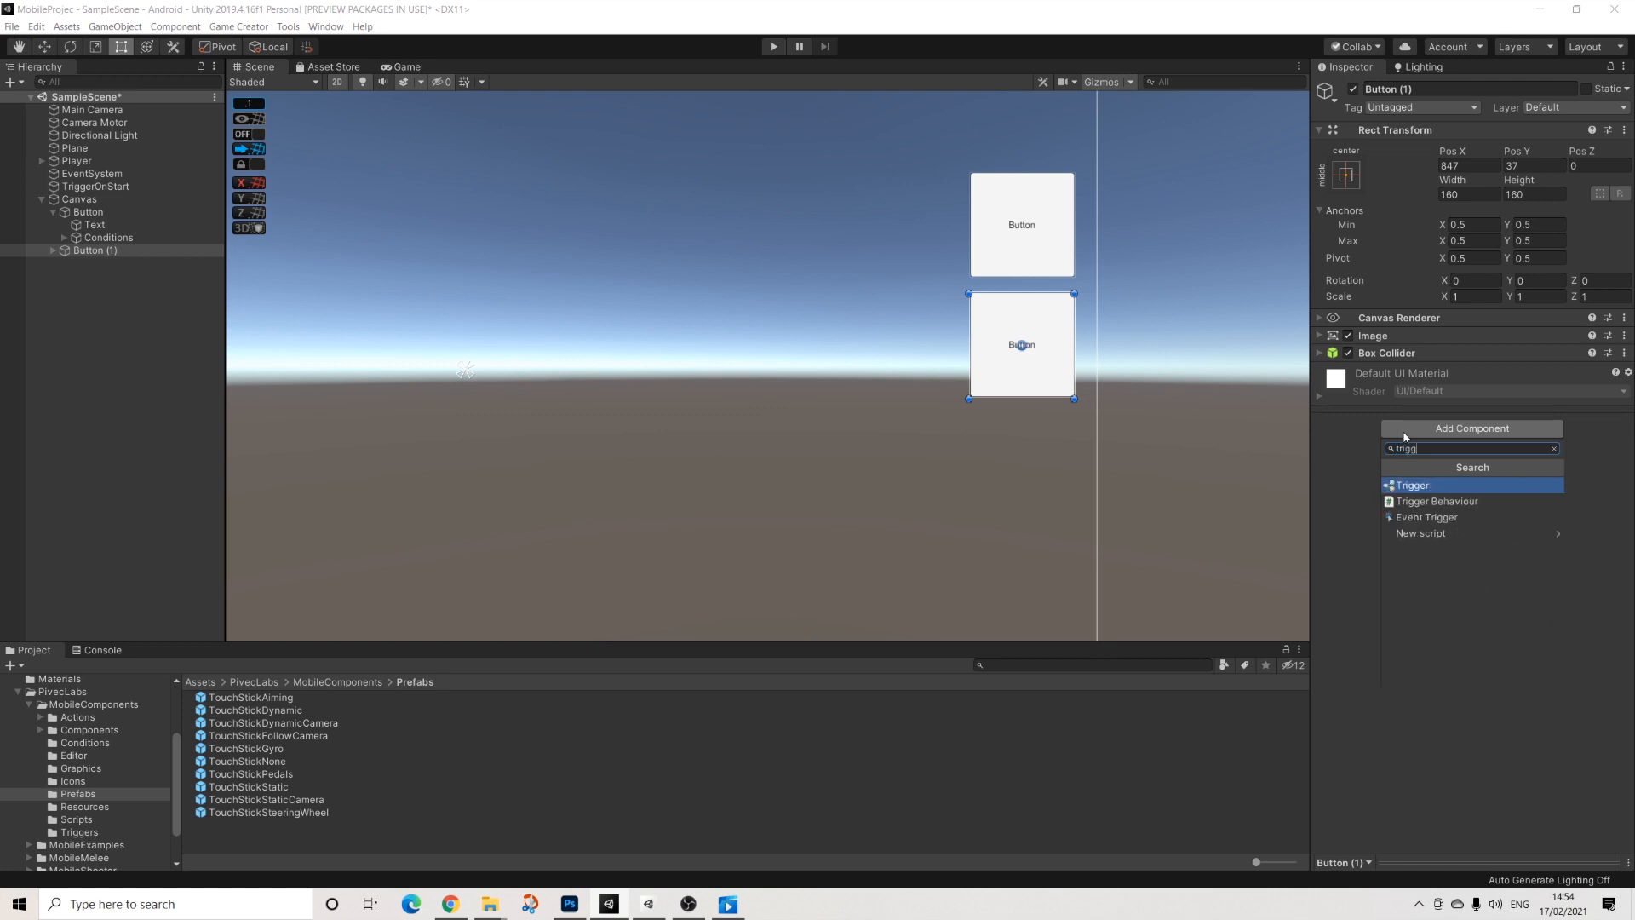
key(Return)
click(1525, 412)
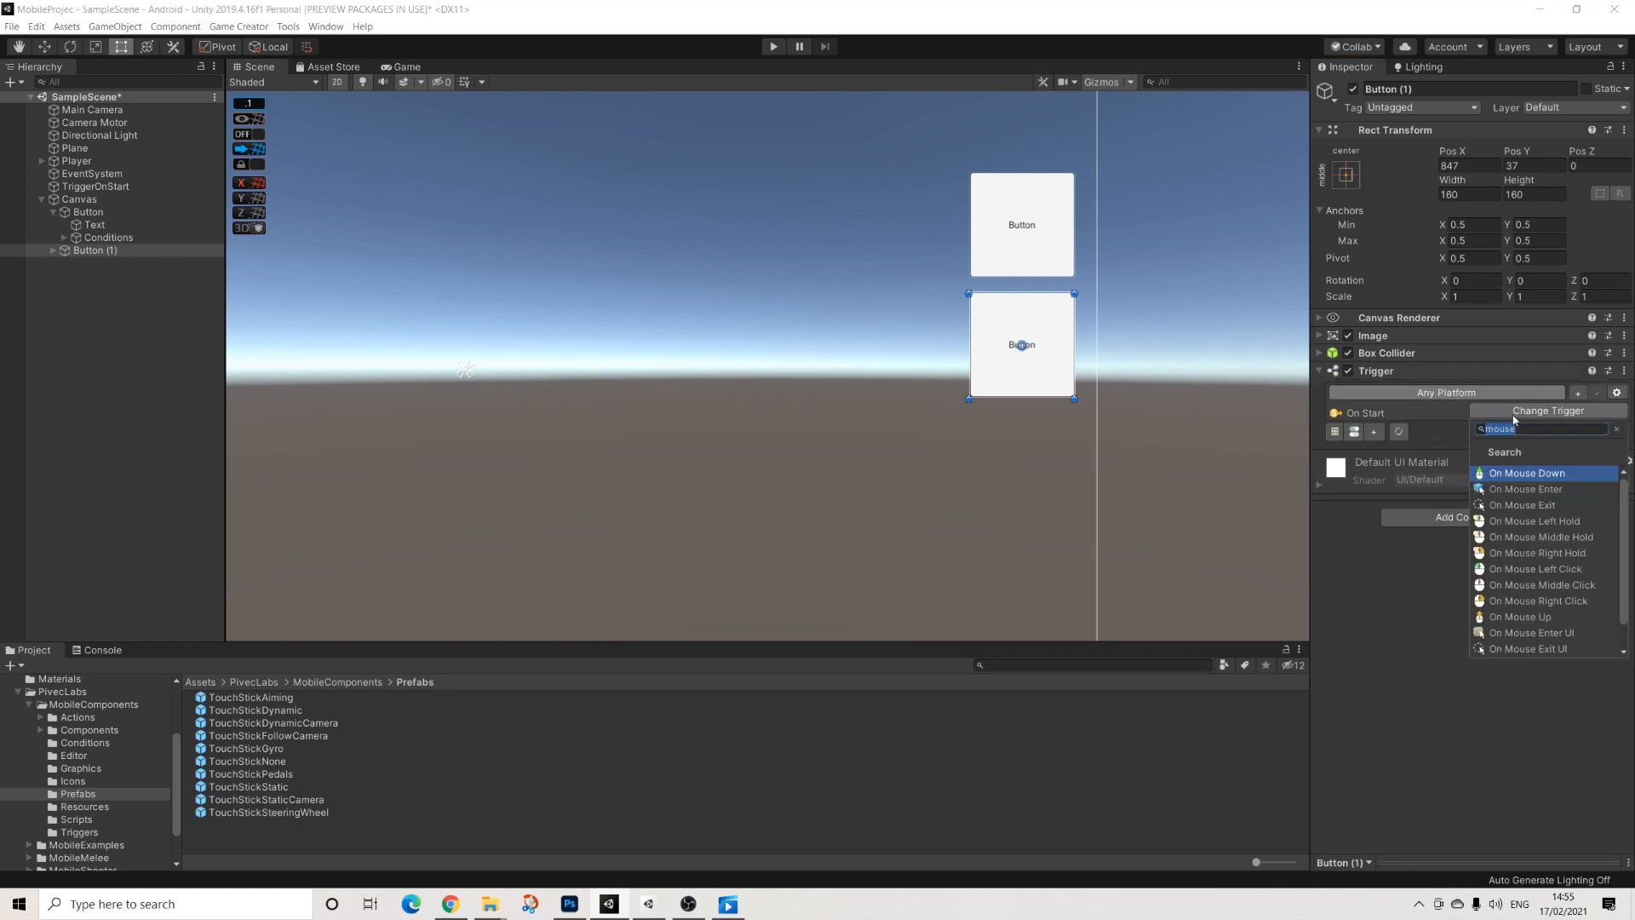
click(1529, 522)
Step: Set the left hold trigger to execute On Timeout with a hold time of 0.2
click(1480, 442)
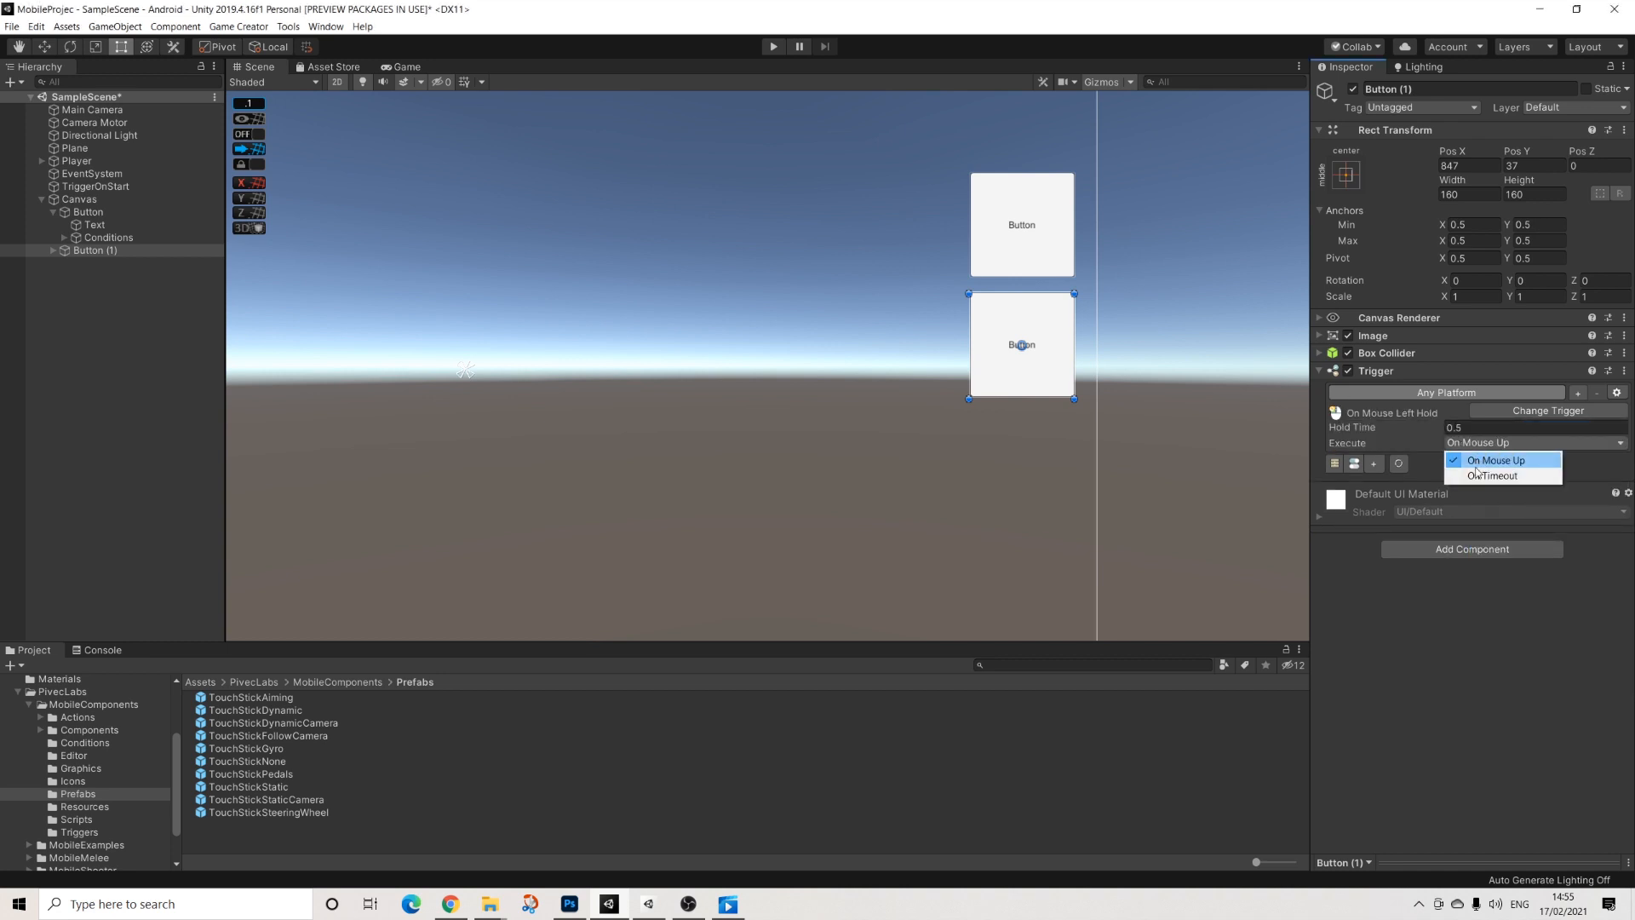
click(1478, 474)
click(1482, 428)
text(0.2)
Step: Attach new Actions to the trigger with a Change Property action that sets the Player's Can Run to true
click(1334, 464)
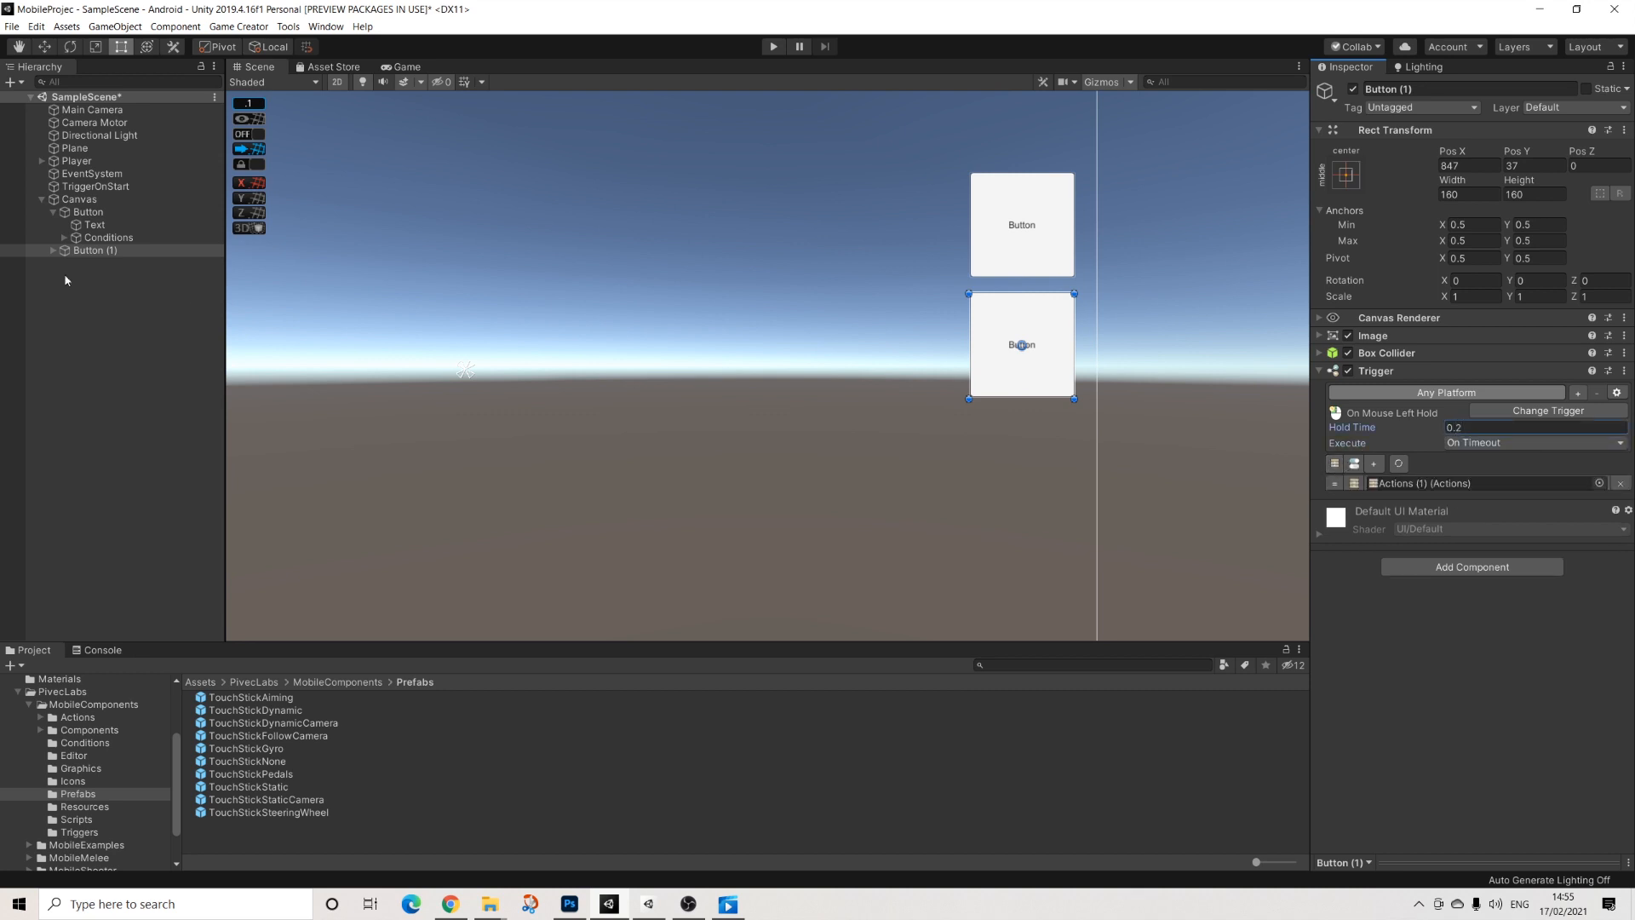
click(53, 250)
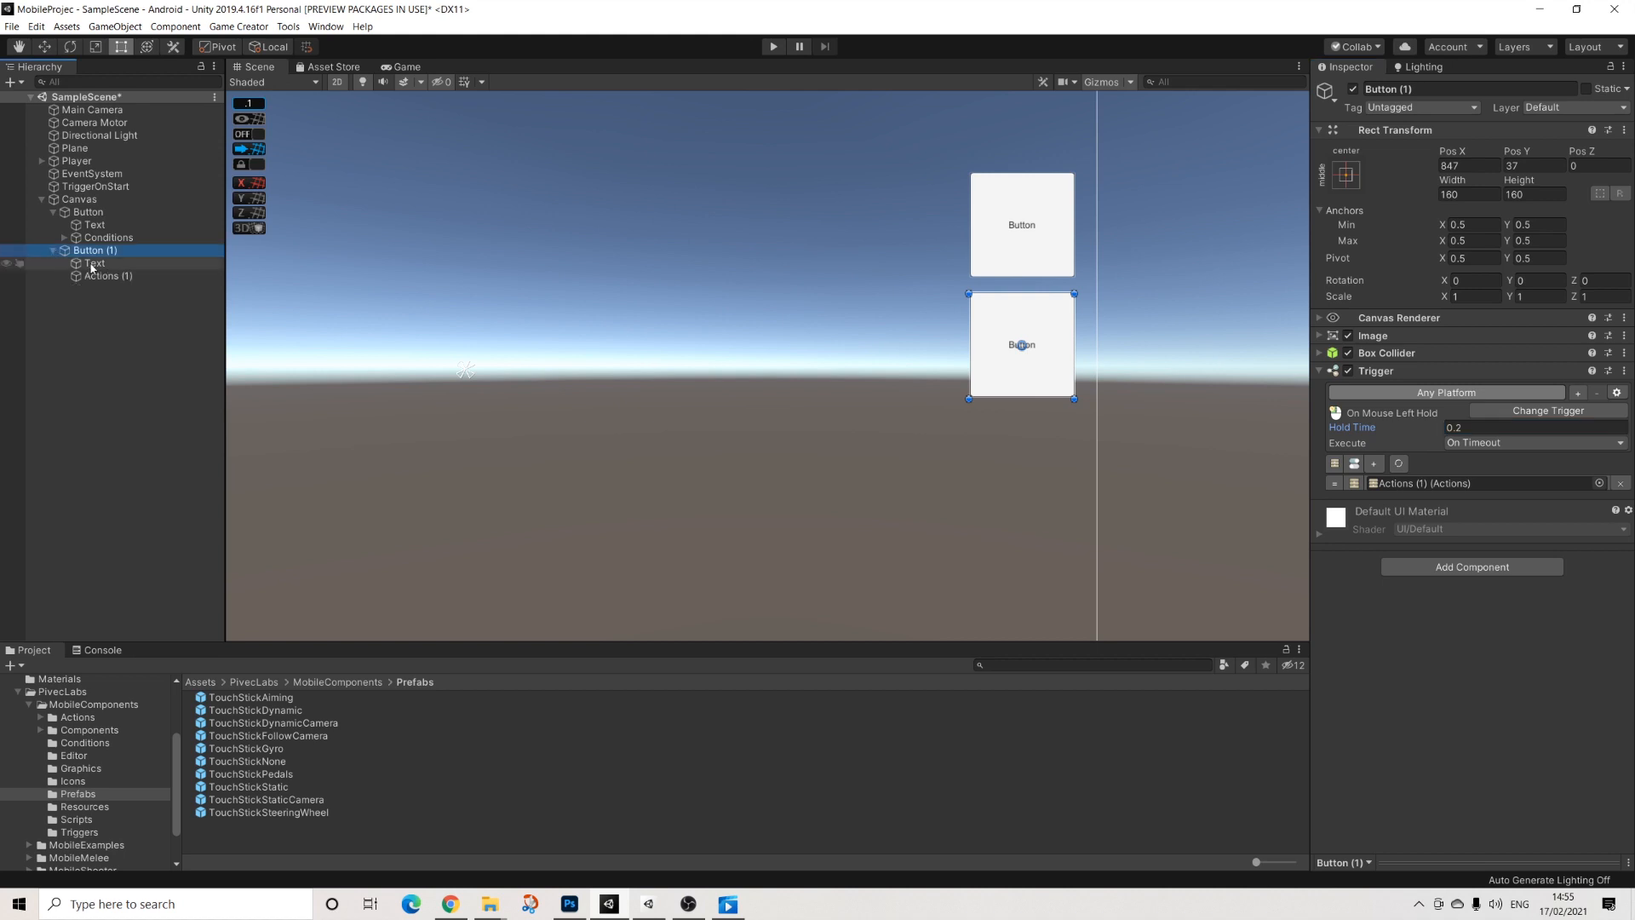
click(106, 276)
click(1439, 224)
text(prop)
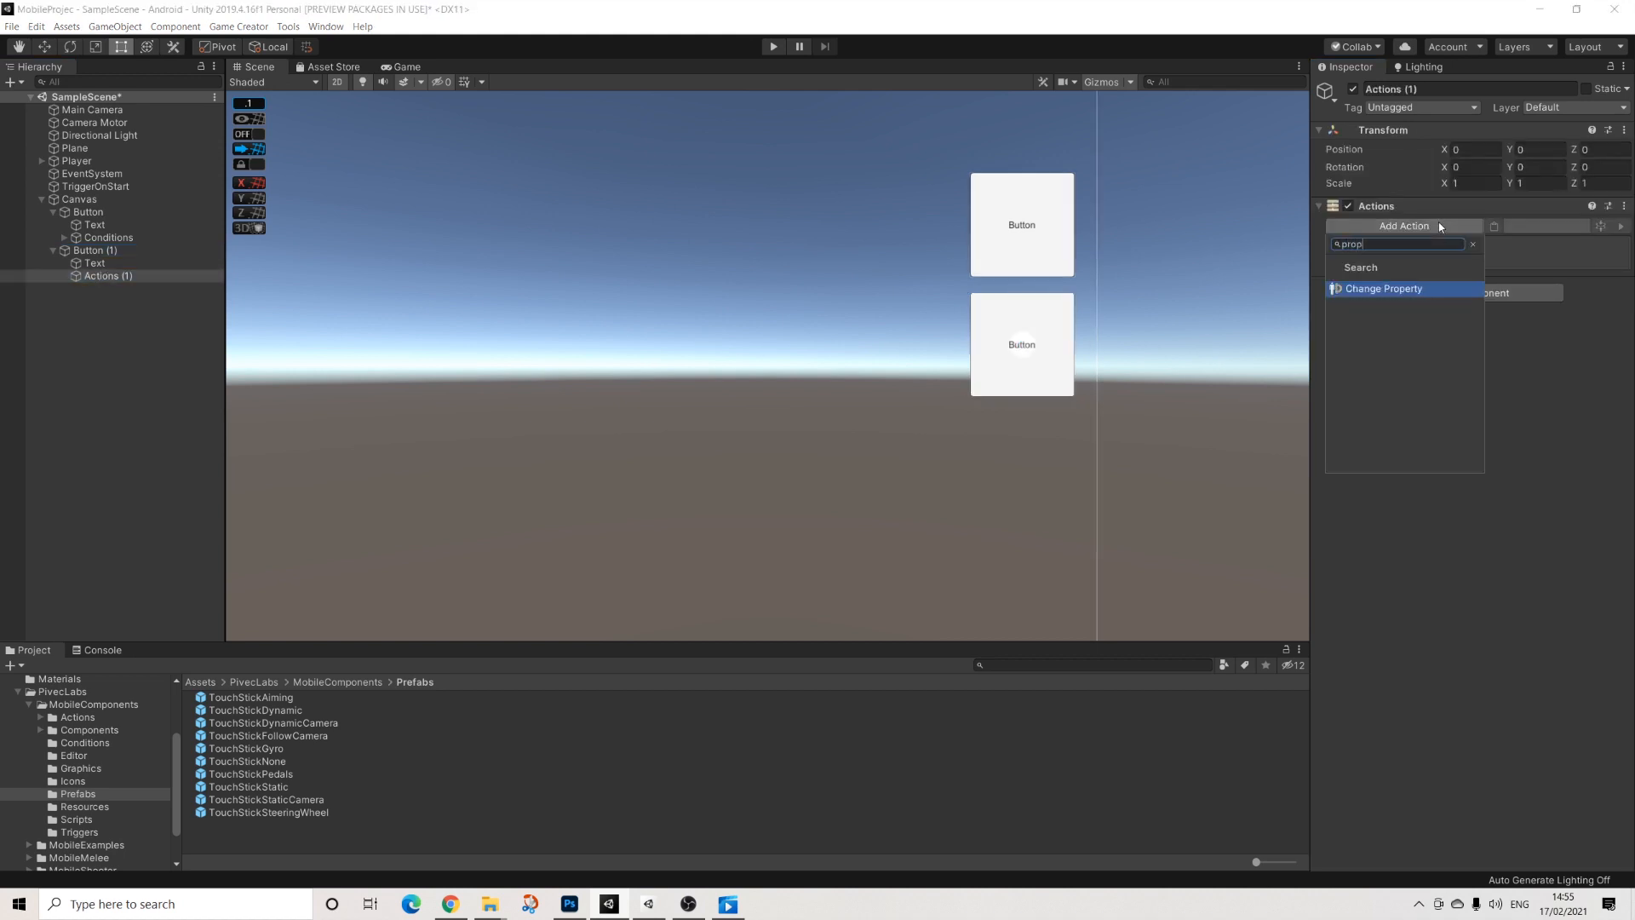
key(Return)
click(1492, 260)
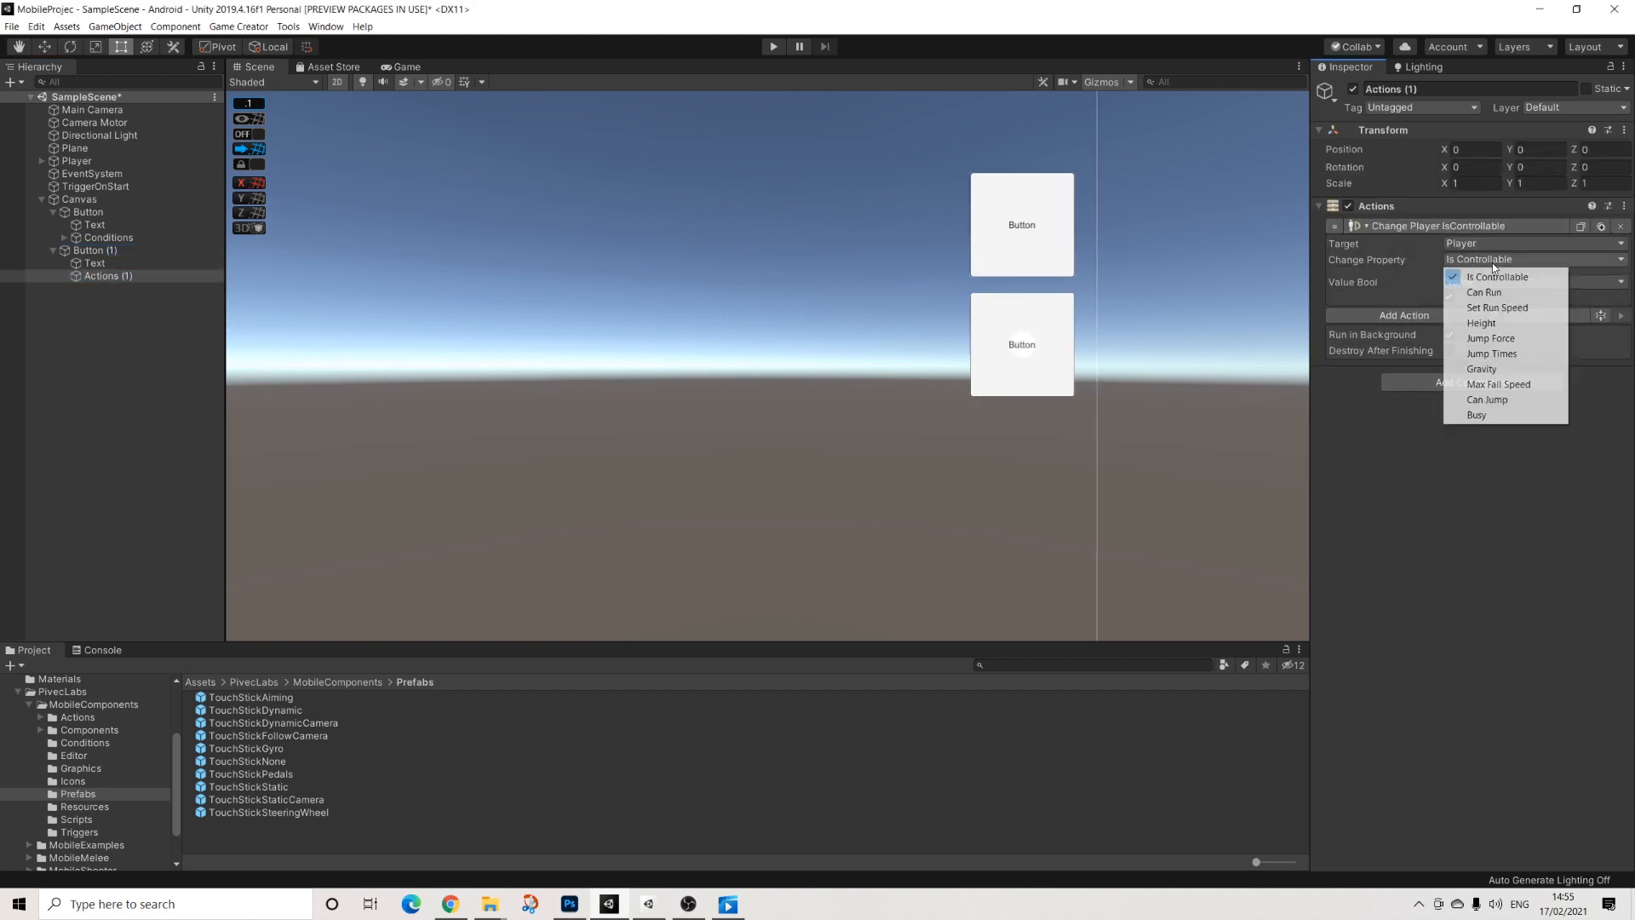
click(1492, 299)
Step: Add a second Trigger component to the lower button and change its type to On Mouse Middle Hold
click(89, 251)
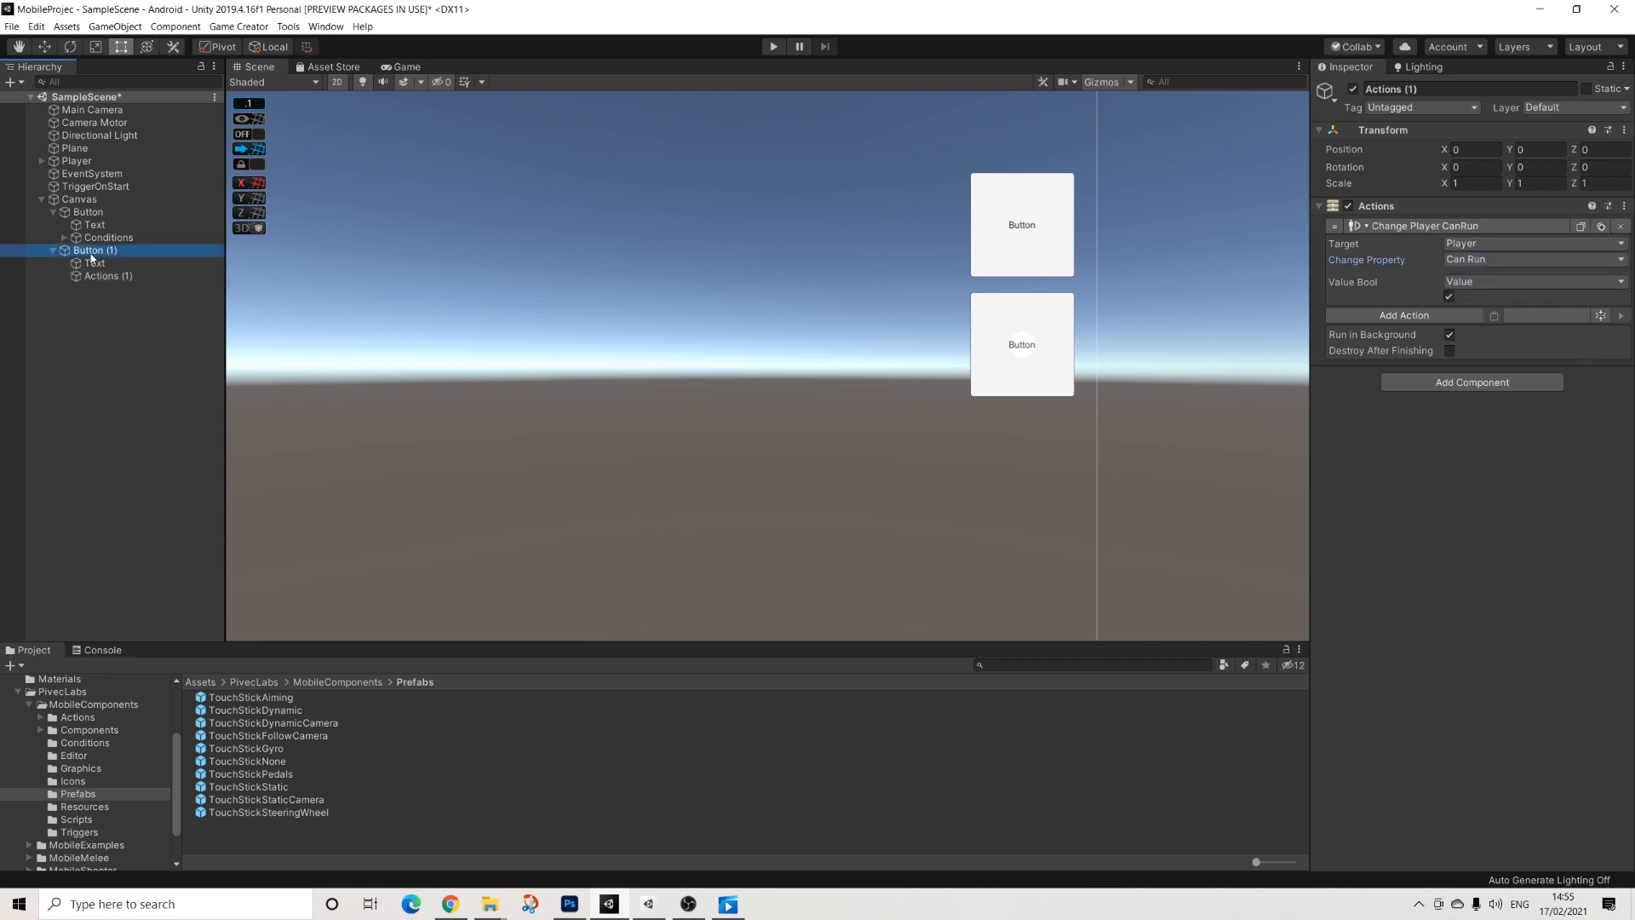
click(1461, 567)
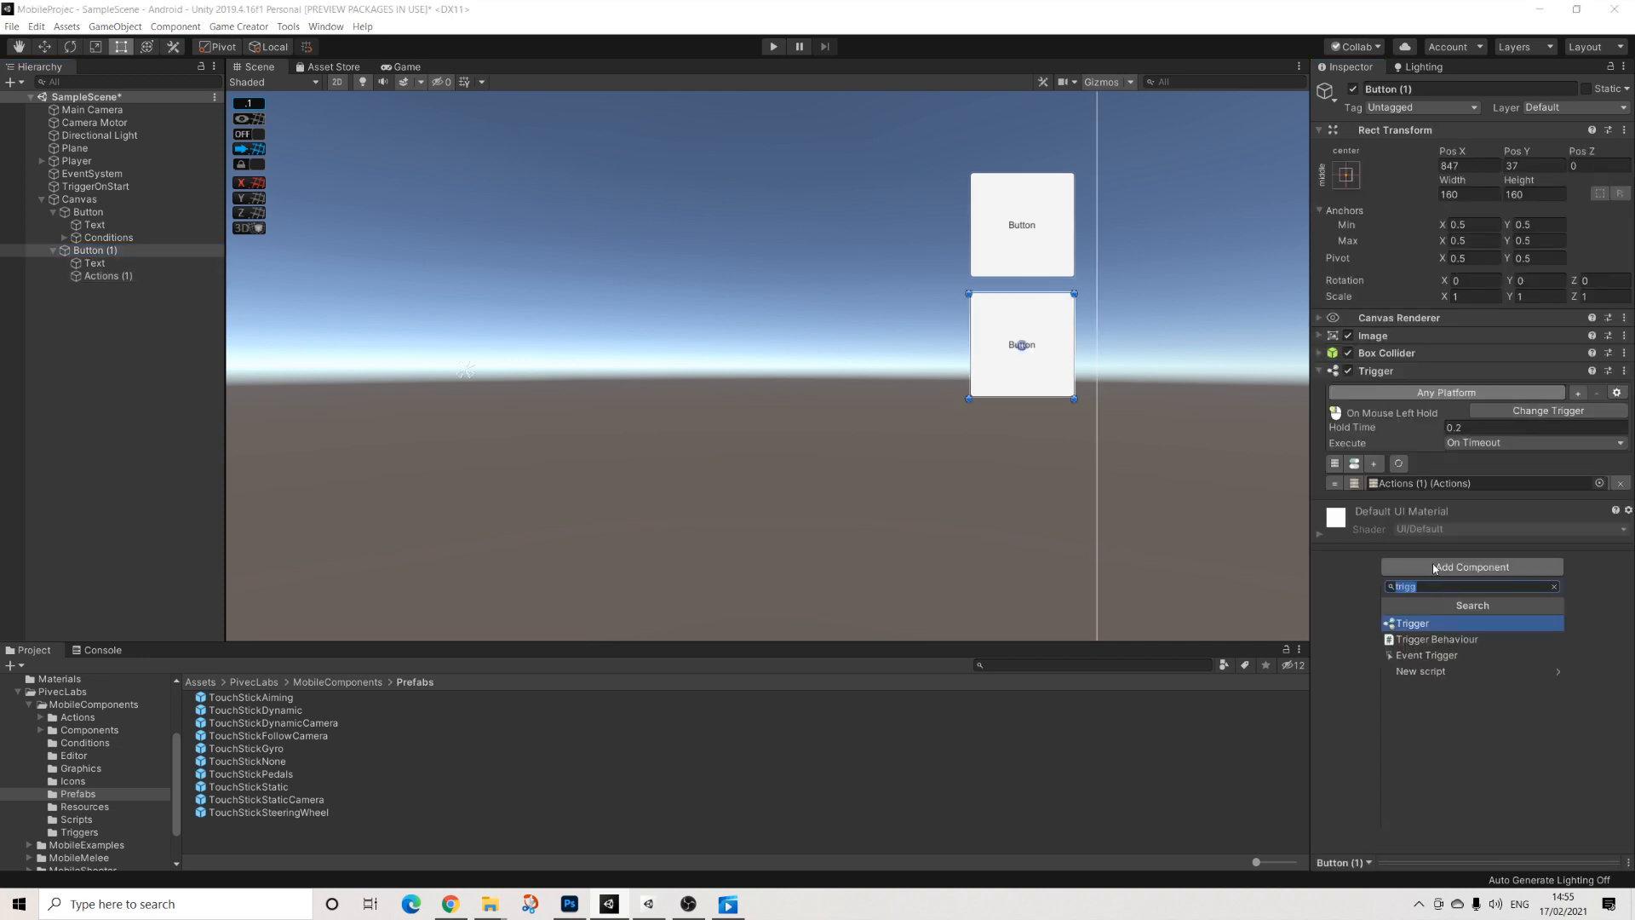
click(1448, 620)
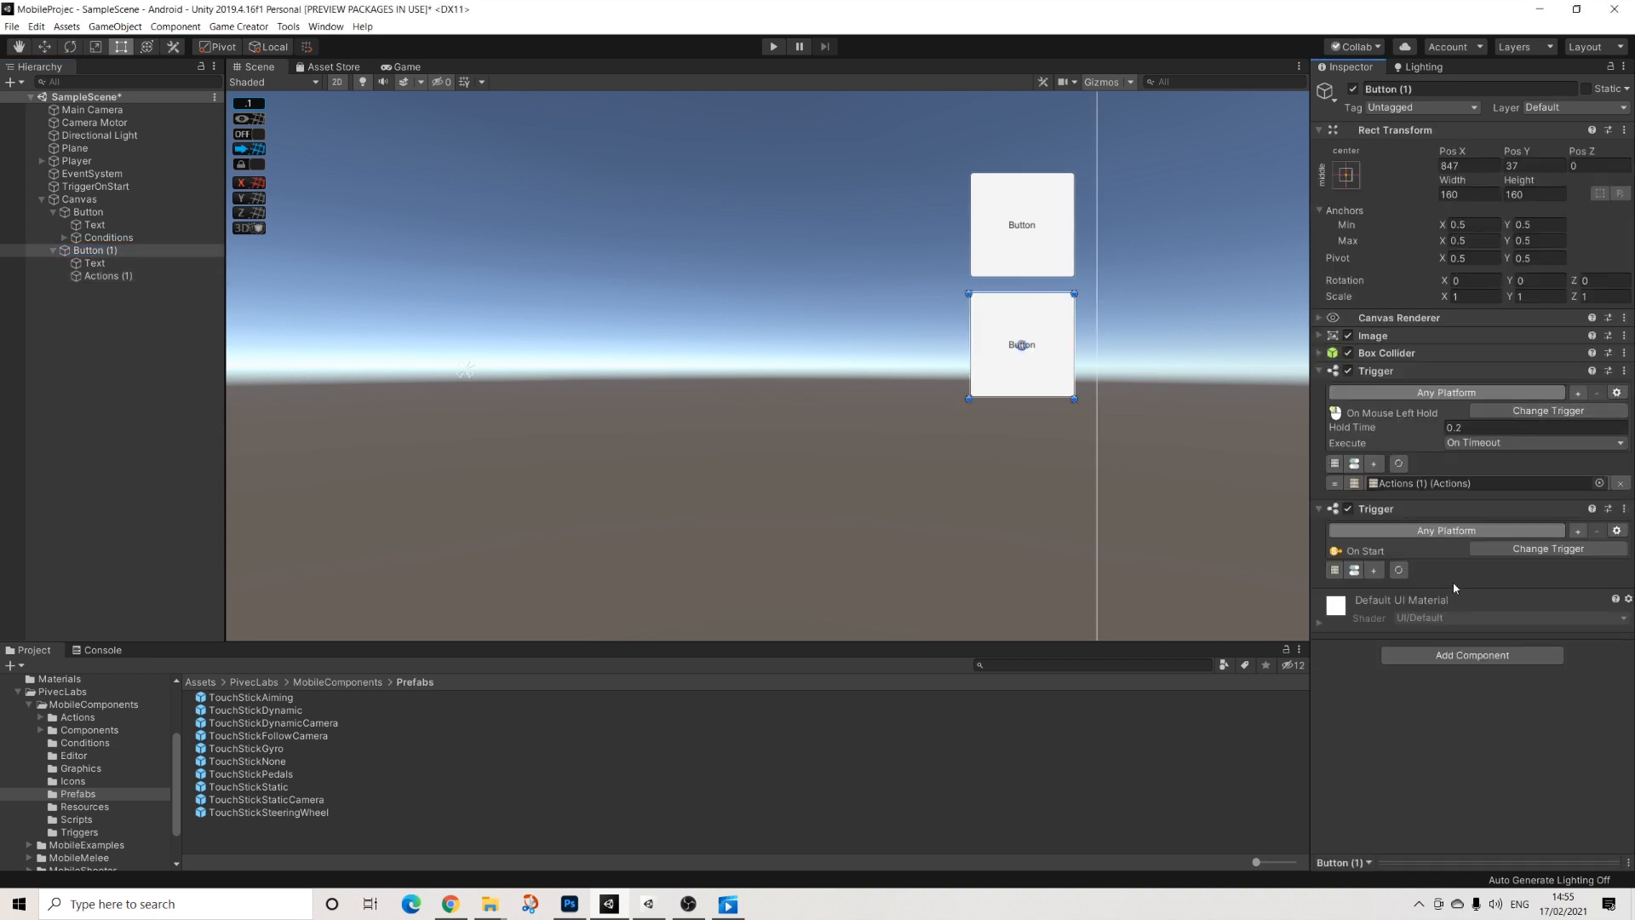
click(1495, 548)
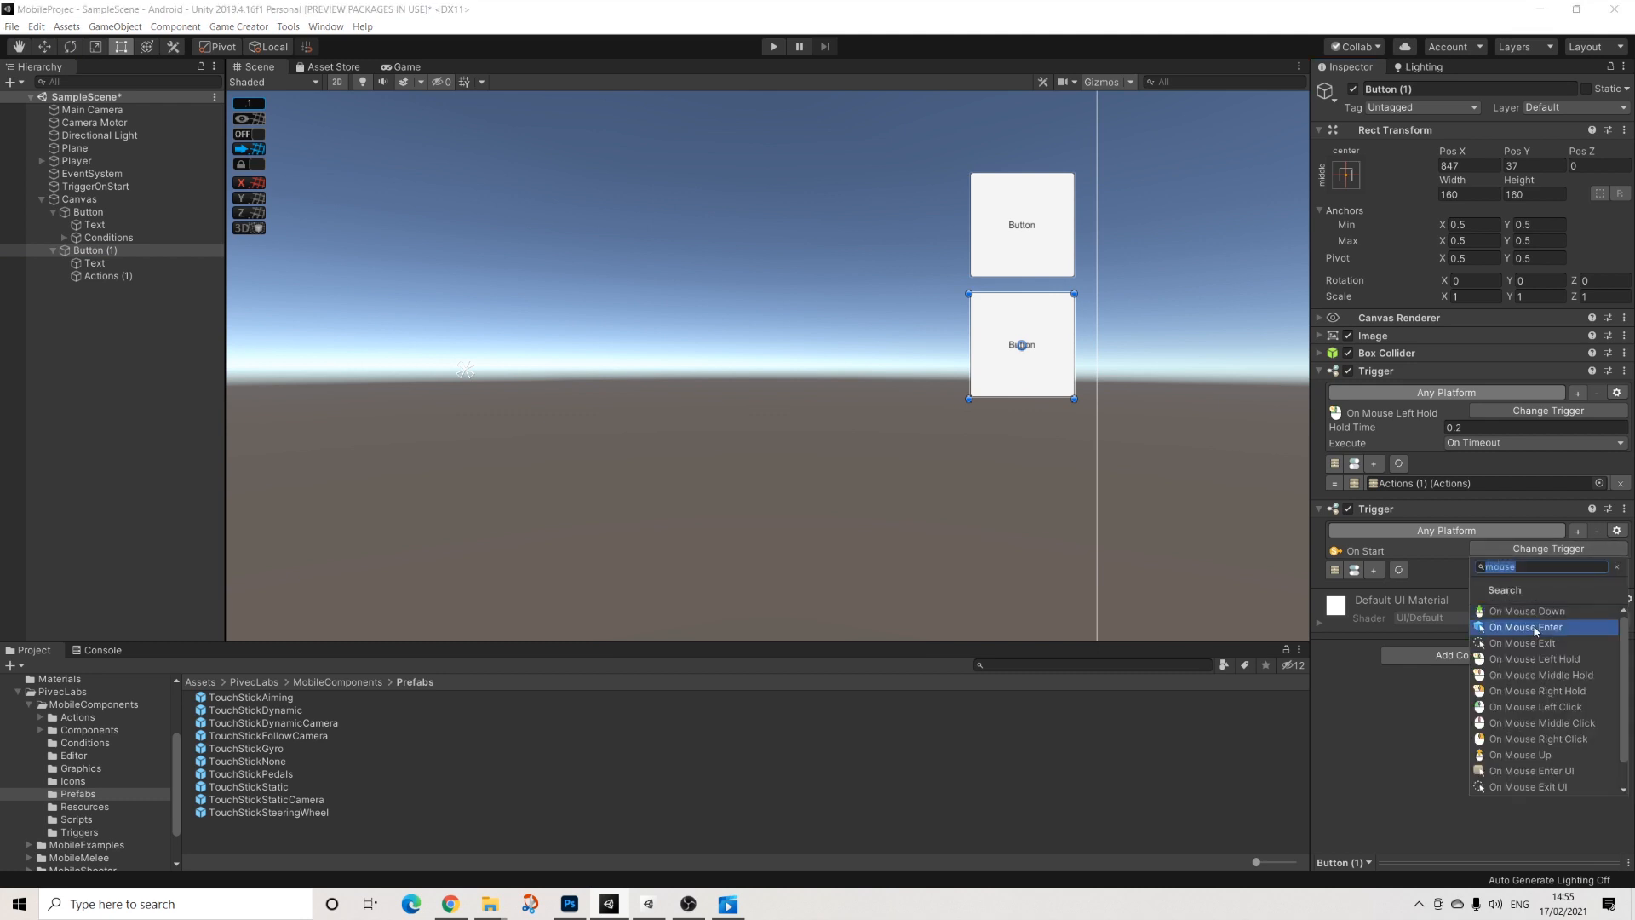
click(1545, 679)
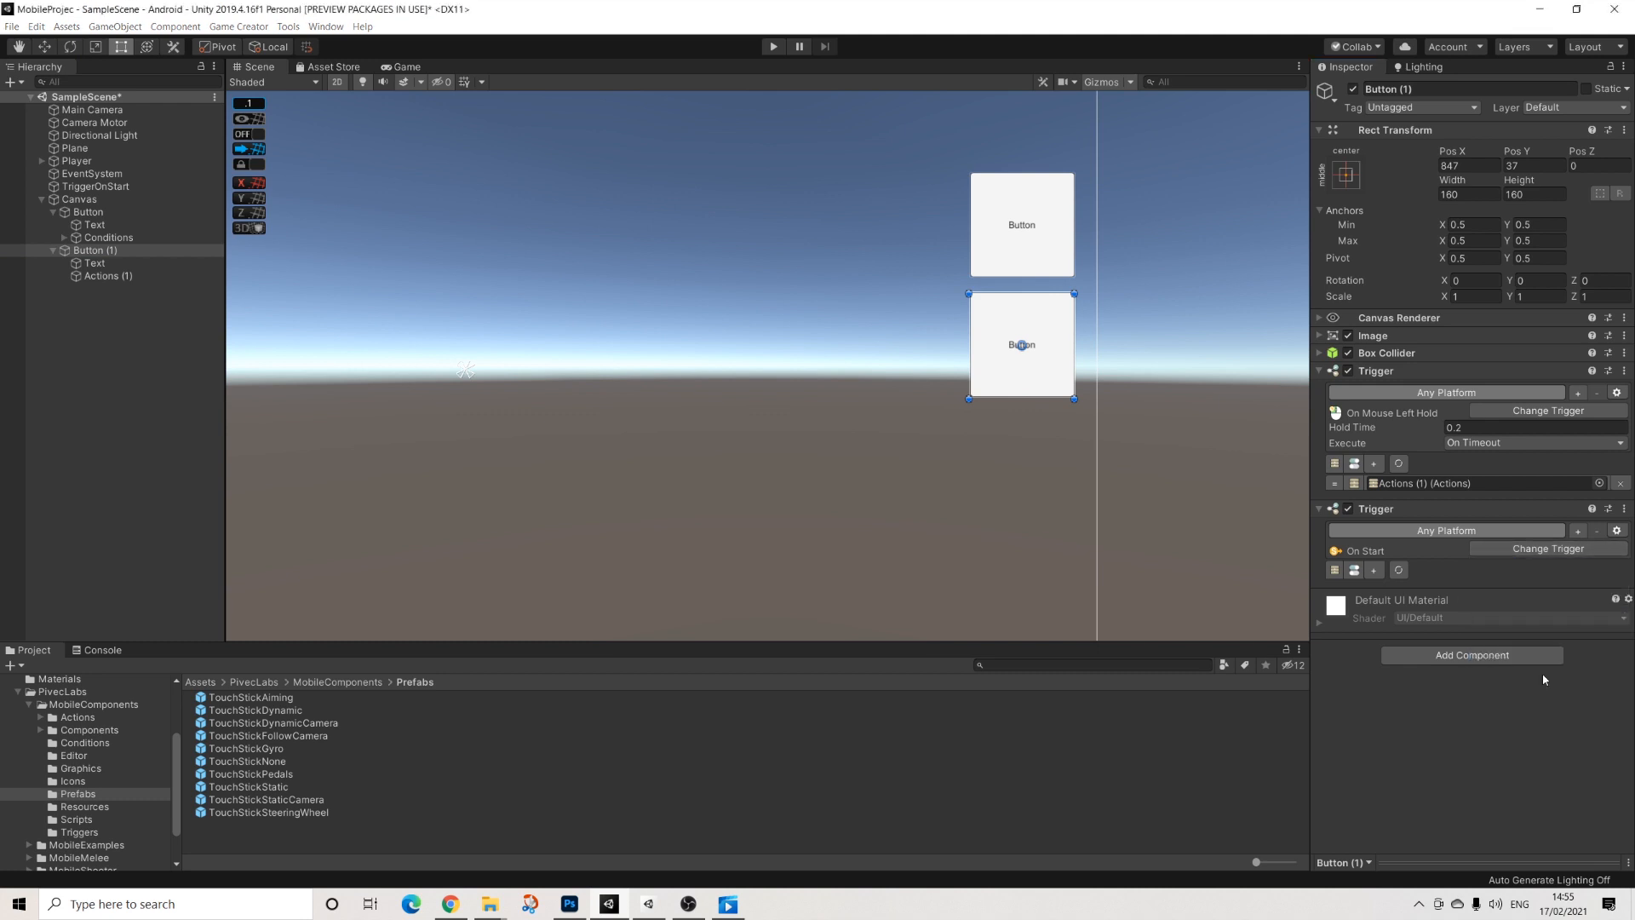
Step: Set the middle hold trigger's hold time to 0.1, keep it executing On Mouse Up, and attach new Actions to it
click(1486, 581)
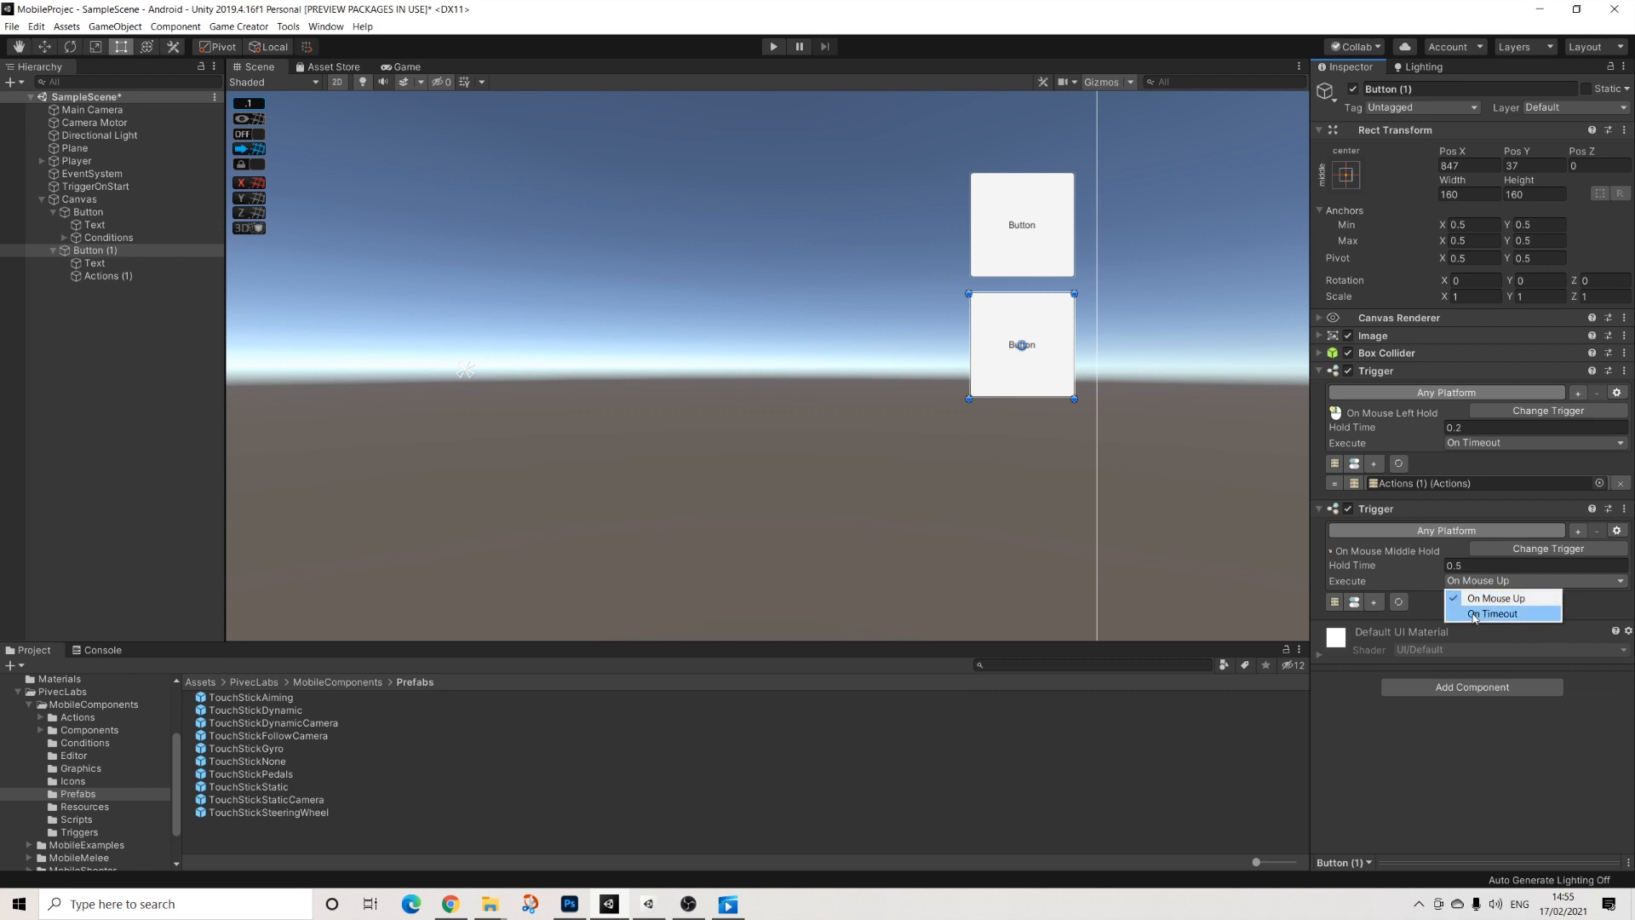
click(1476, 614)
text(0.1)
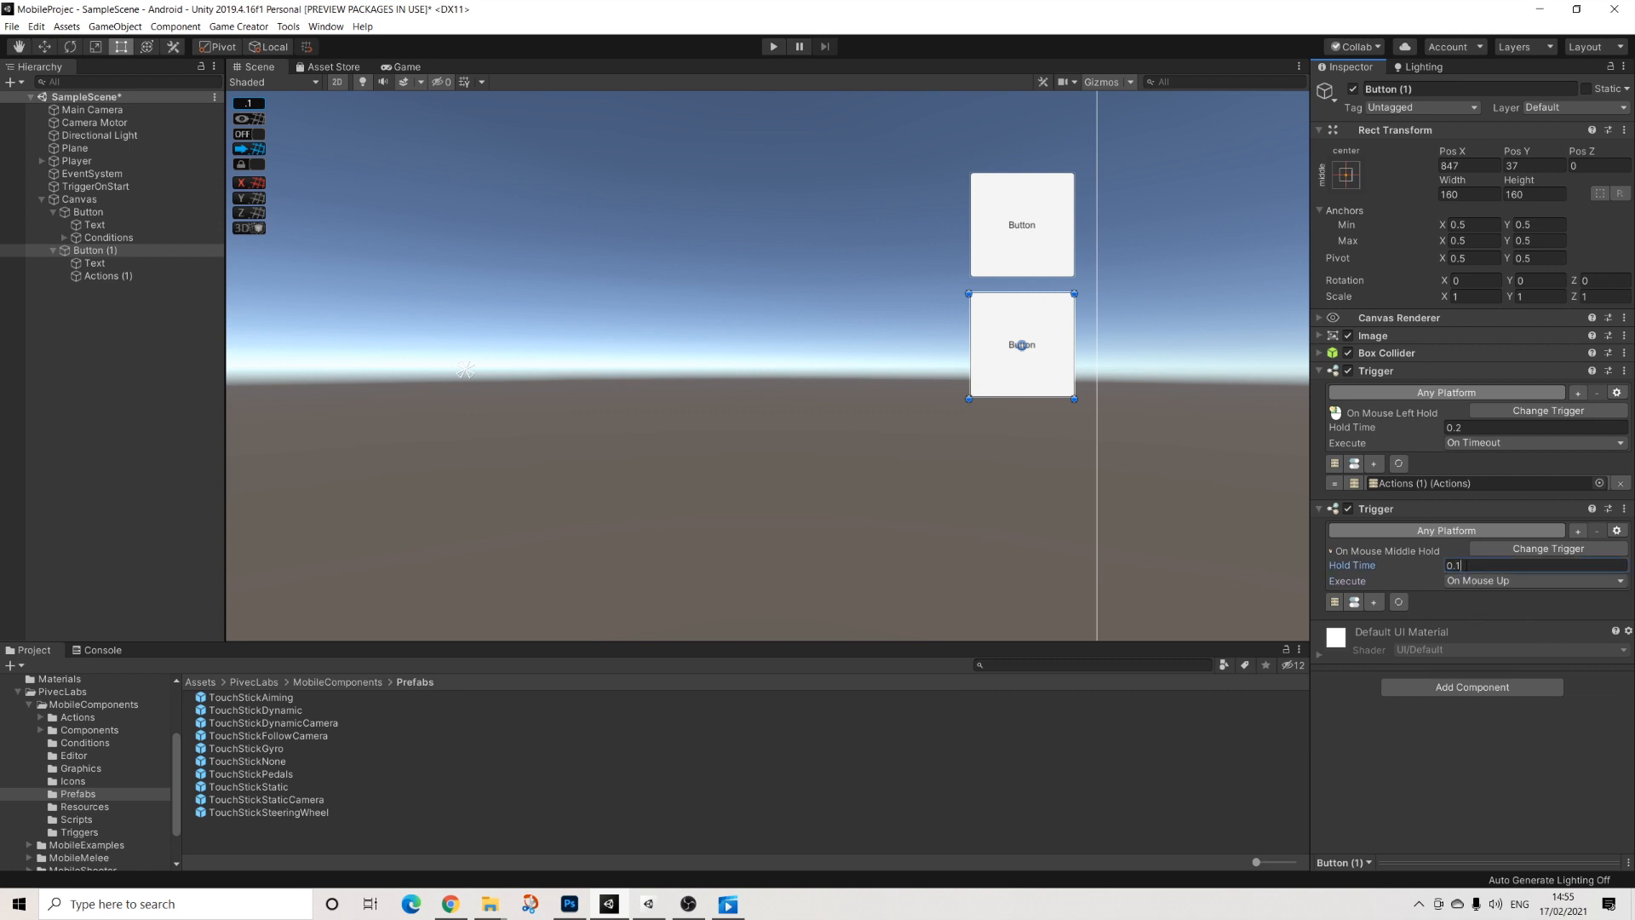
click(1335, 603)
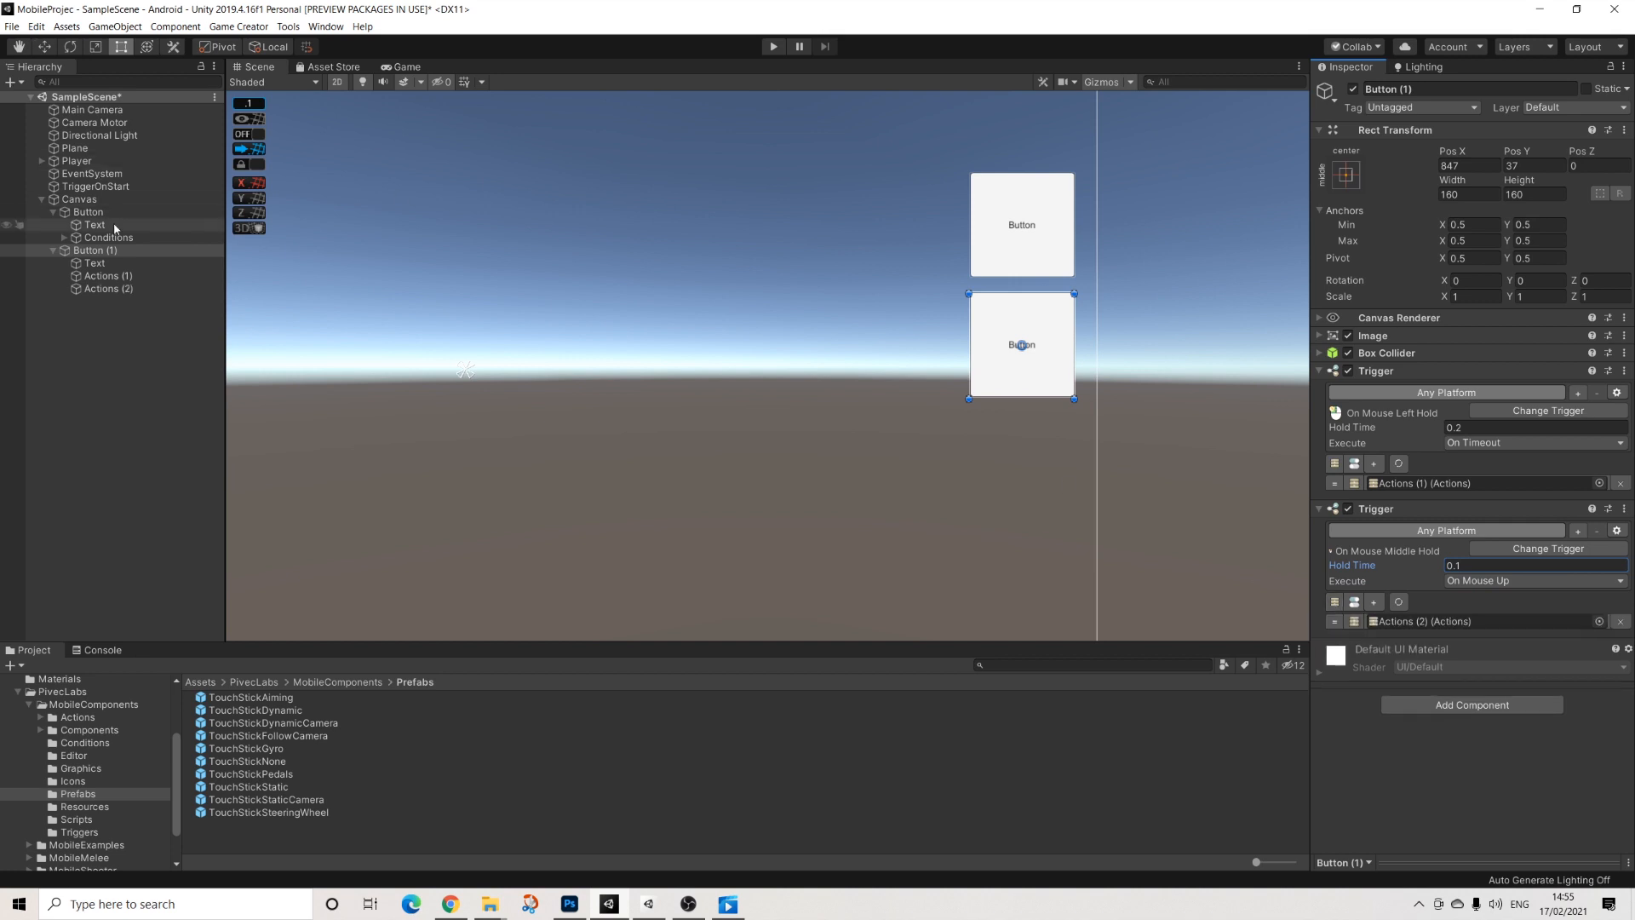
Step: Copy the Player Can Run change from the first Actions into the second Actions and turn its value off
click(107, 276)
click(1581, 227)
click(94, 289)
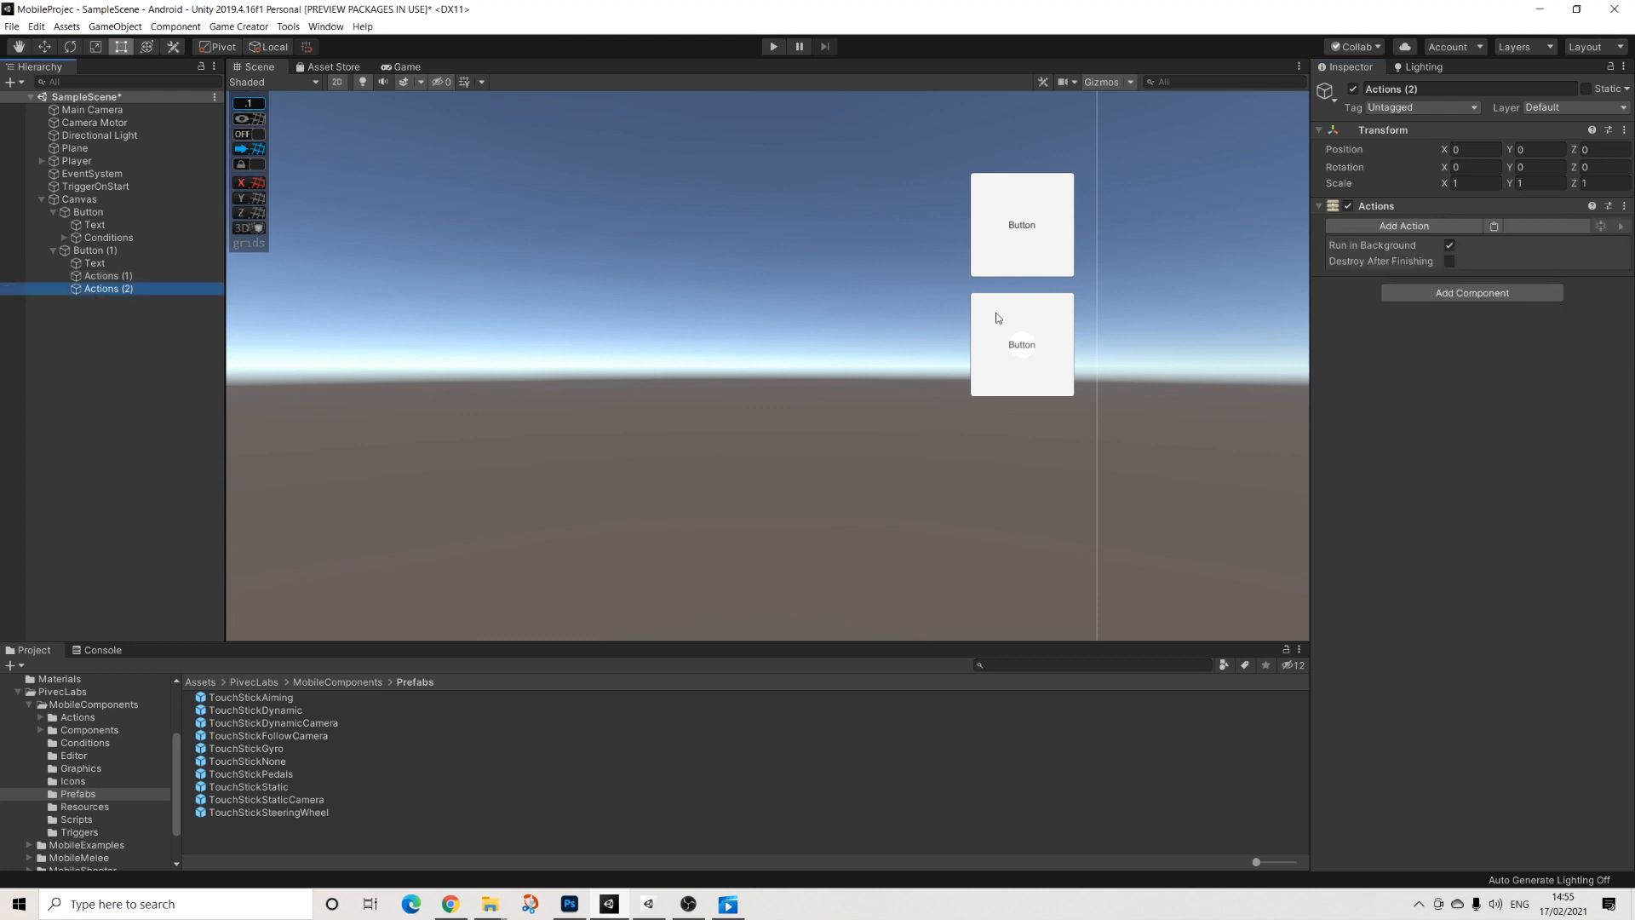
click(1494, 225)
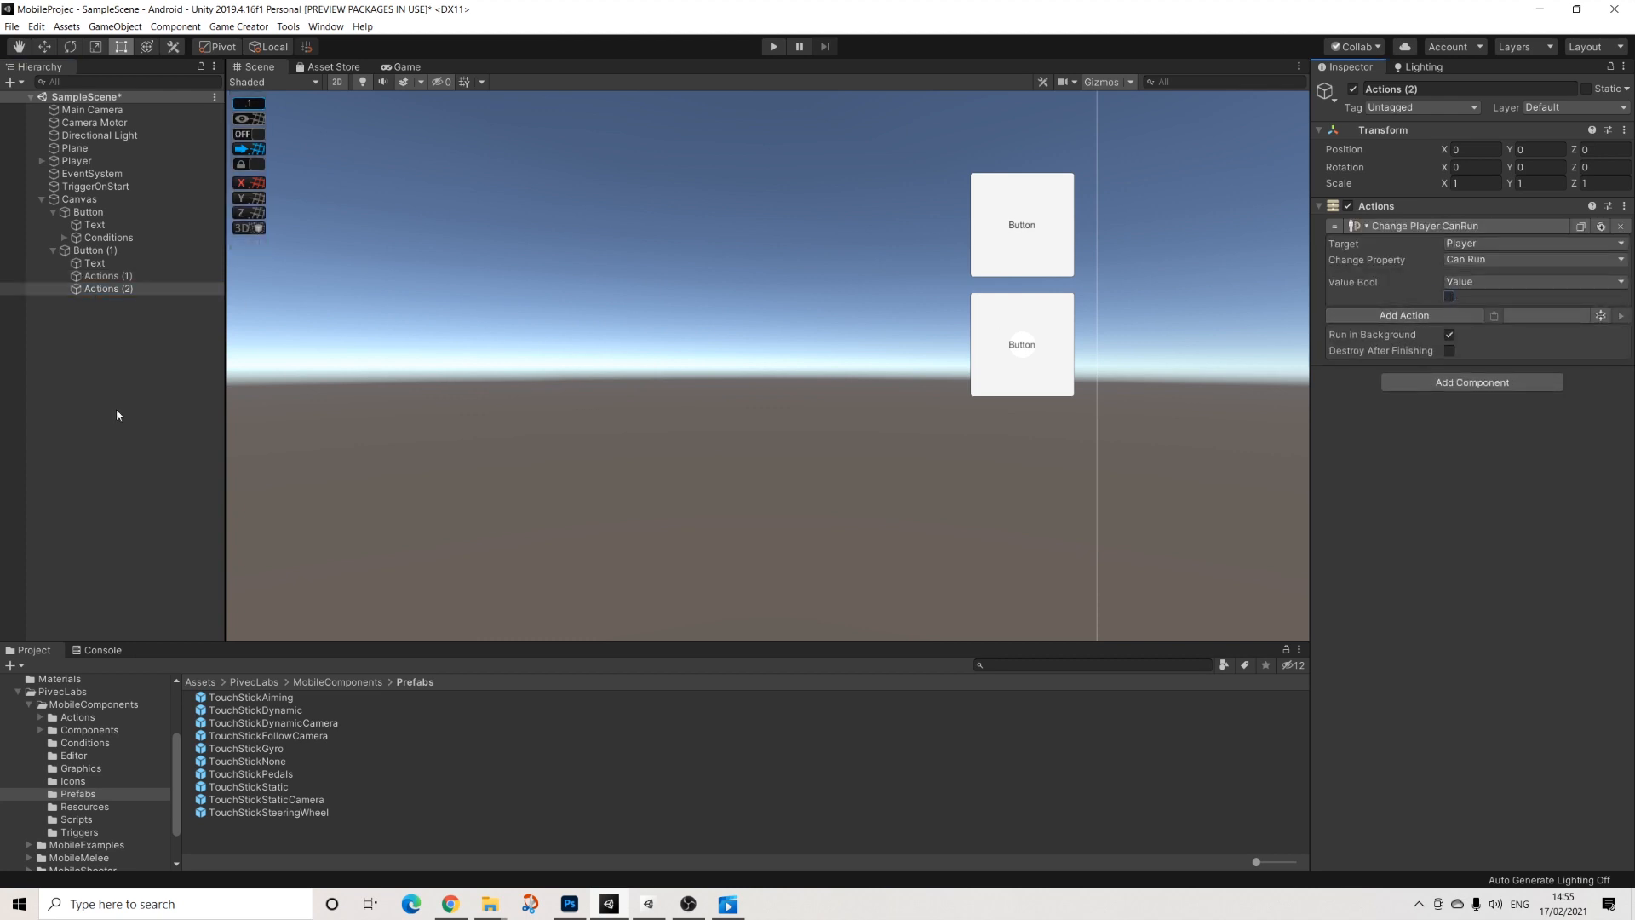
click(101, 276)
click(94, 250)
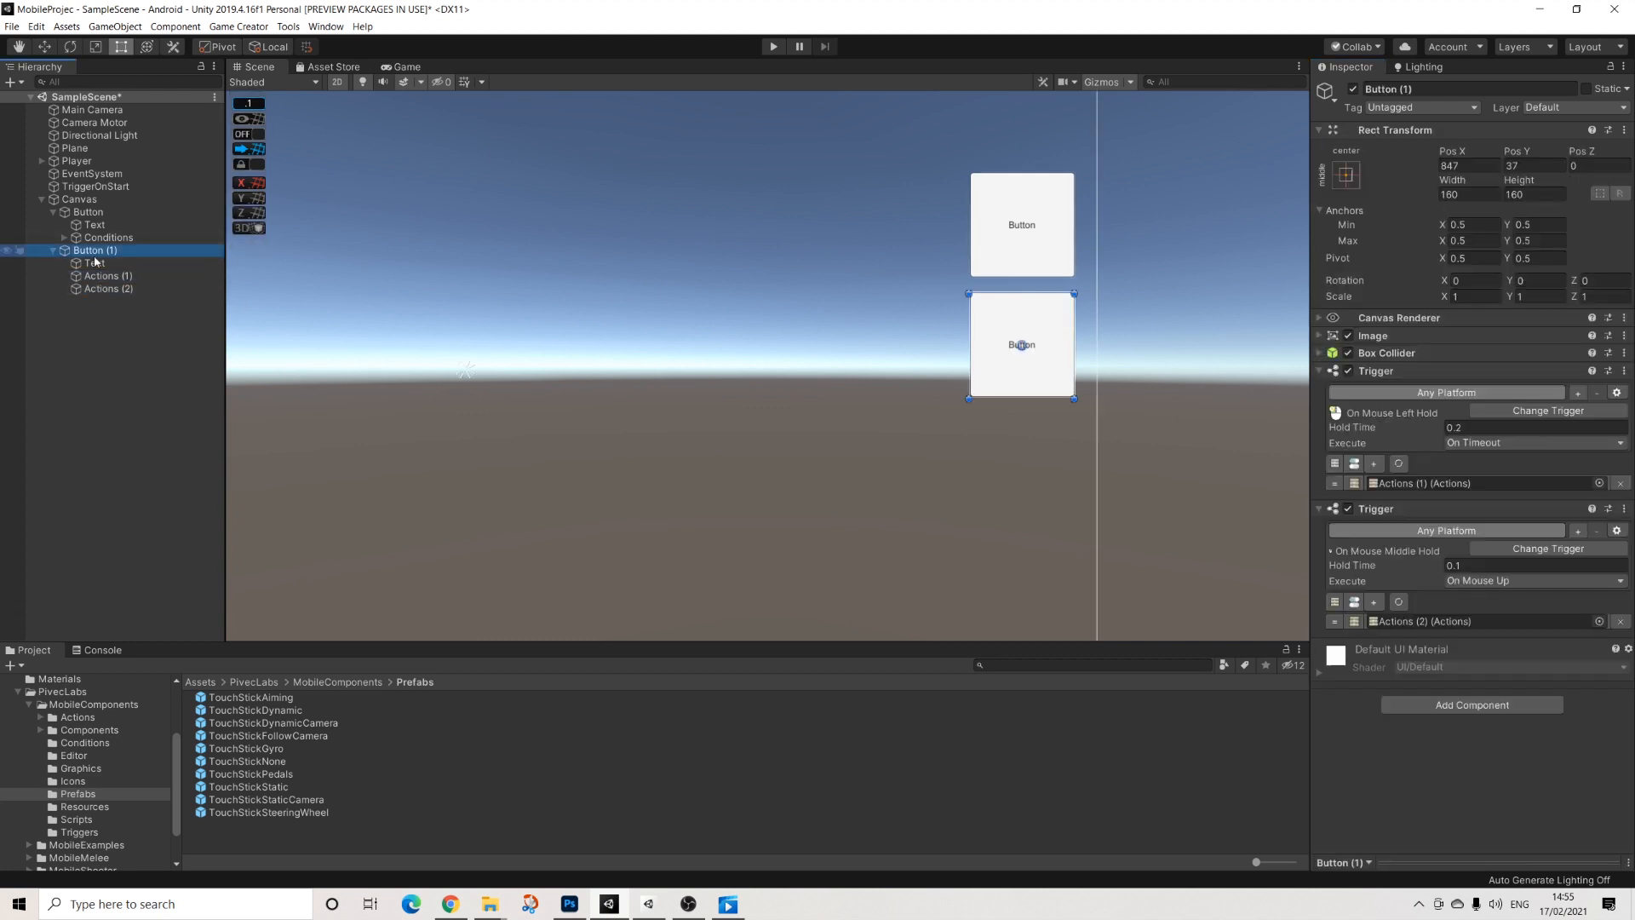
Step: Play the scene and test moving the character with the touchstick together with the lower hold-to-run button
click(774, 47)
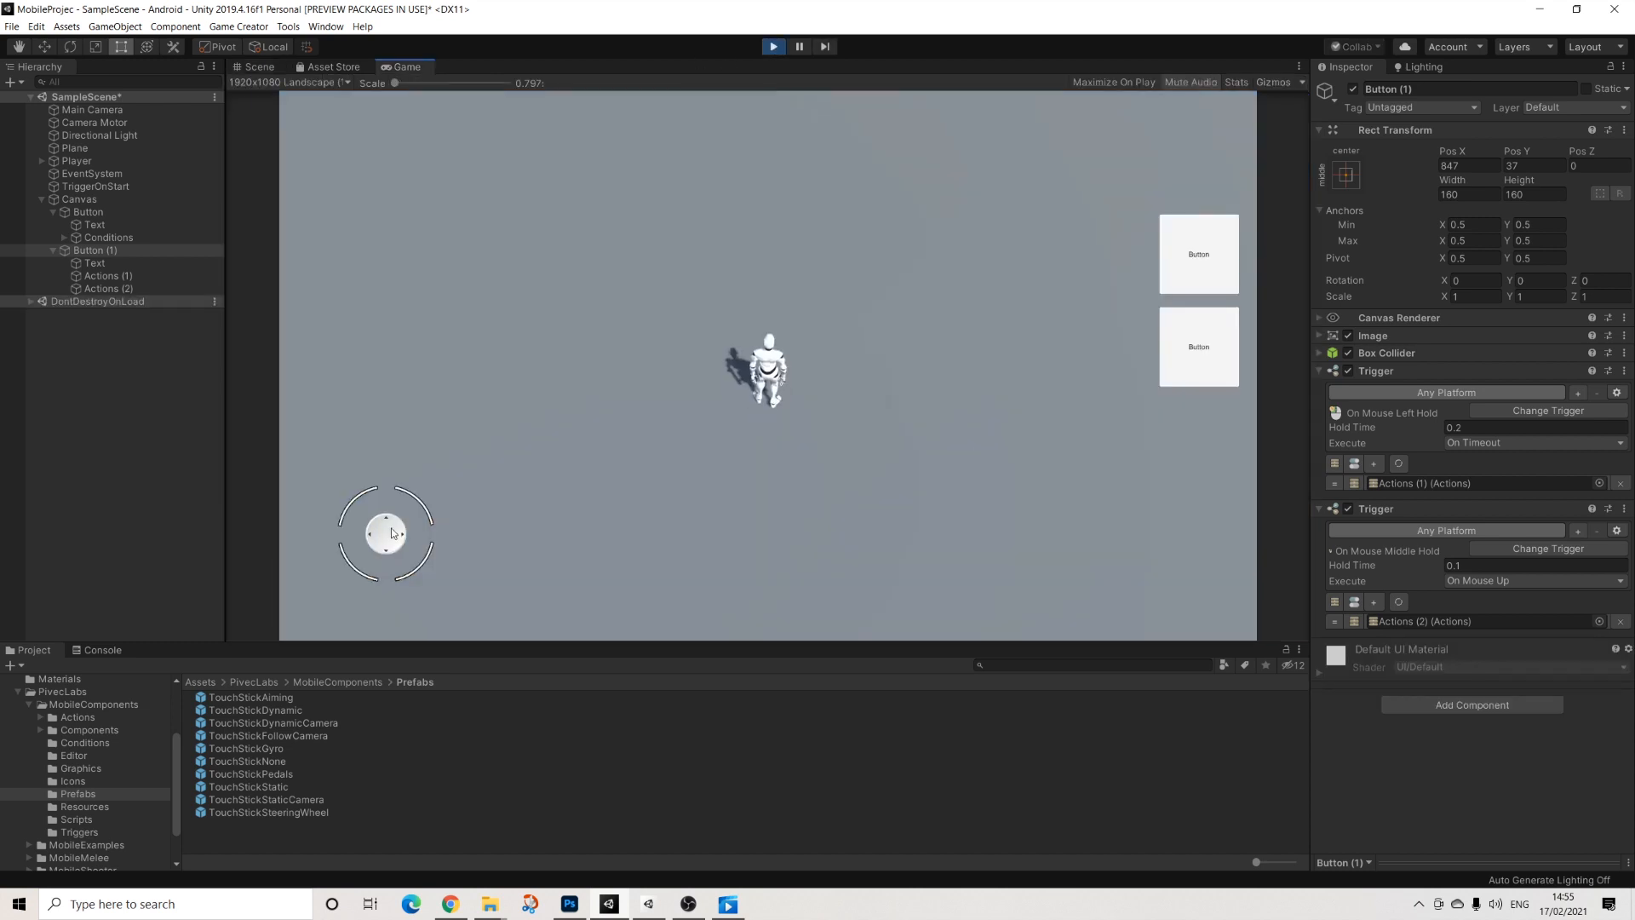
drag(392, 533, 1197, 346)
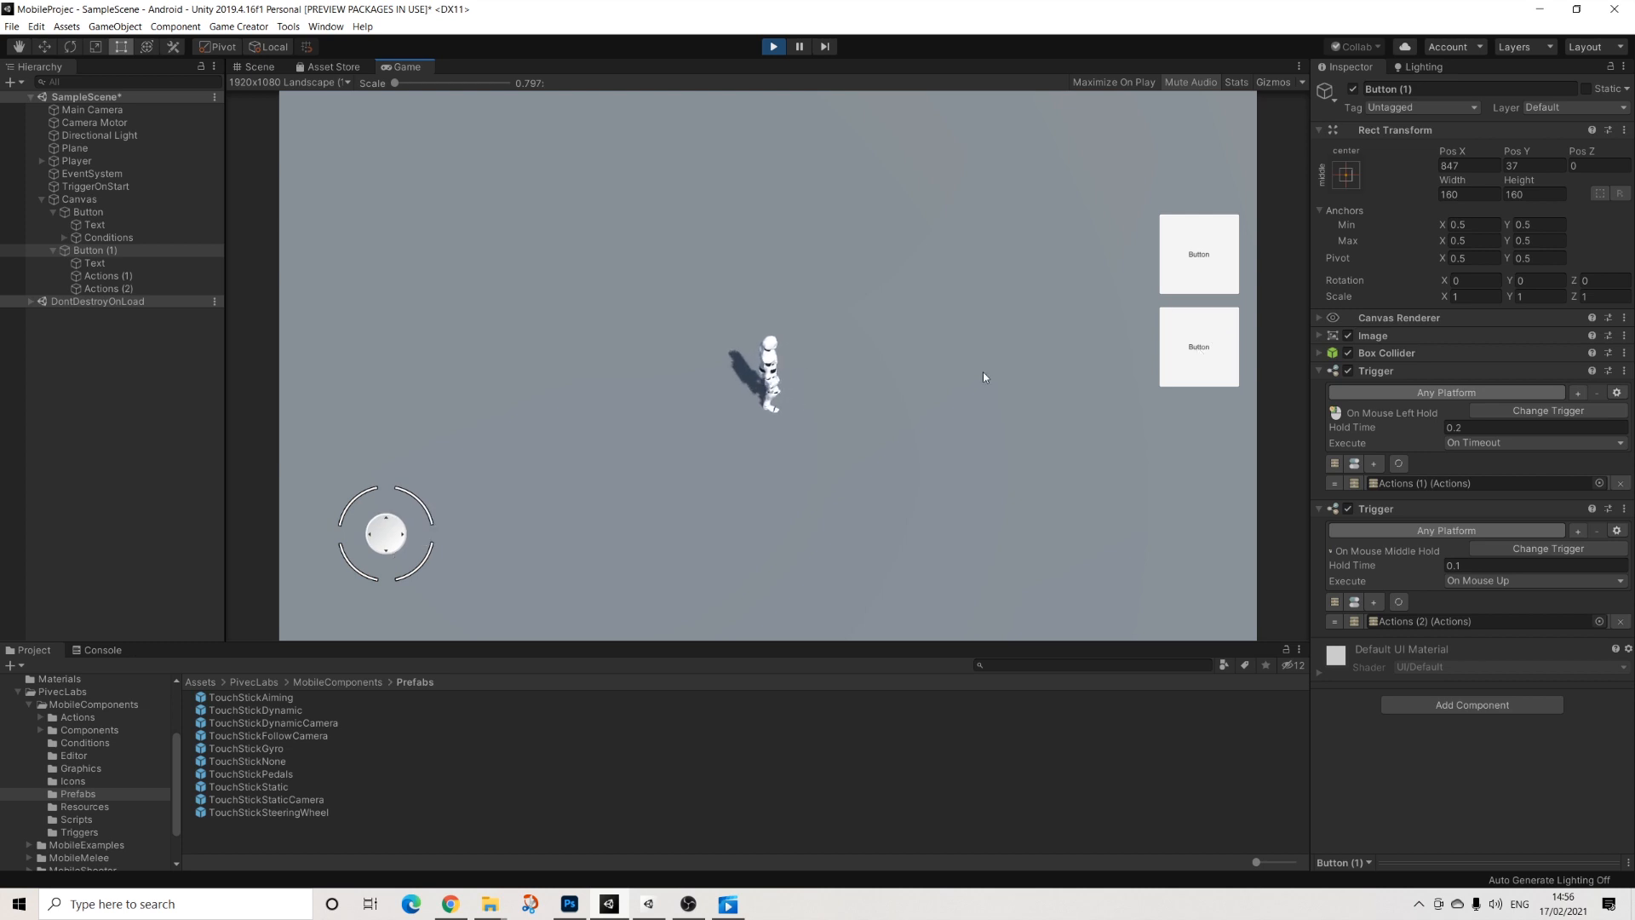
drag(377, 521, 1200, 349)
drag(386, 533, 1166, 354)
drag(384, 535, 340, 554)
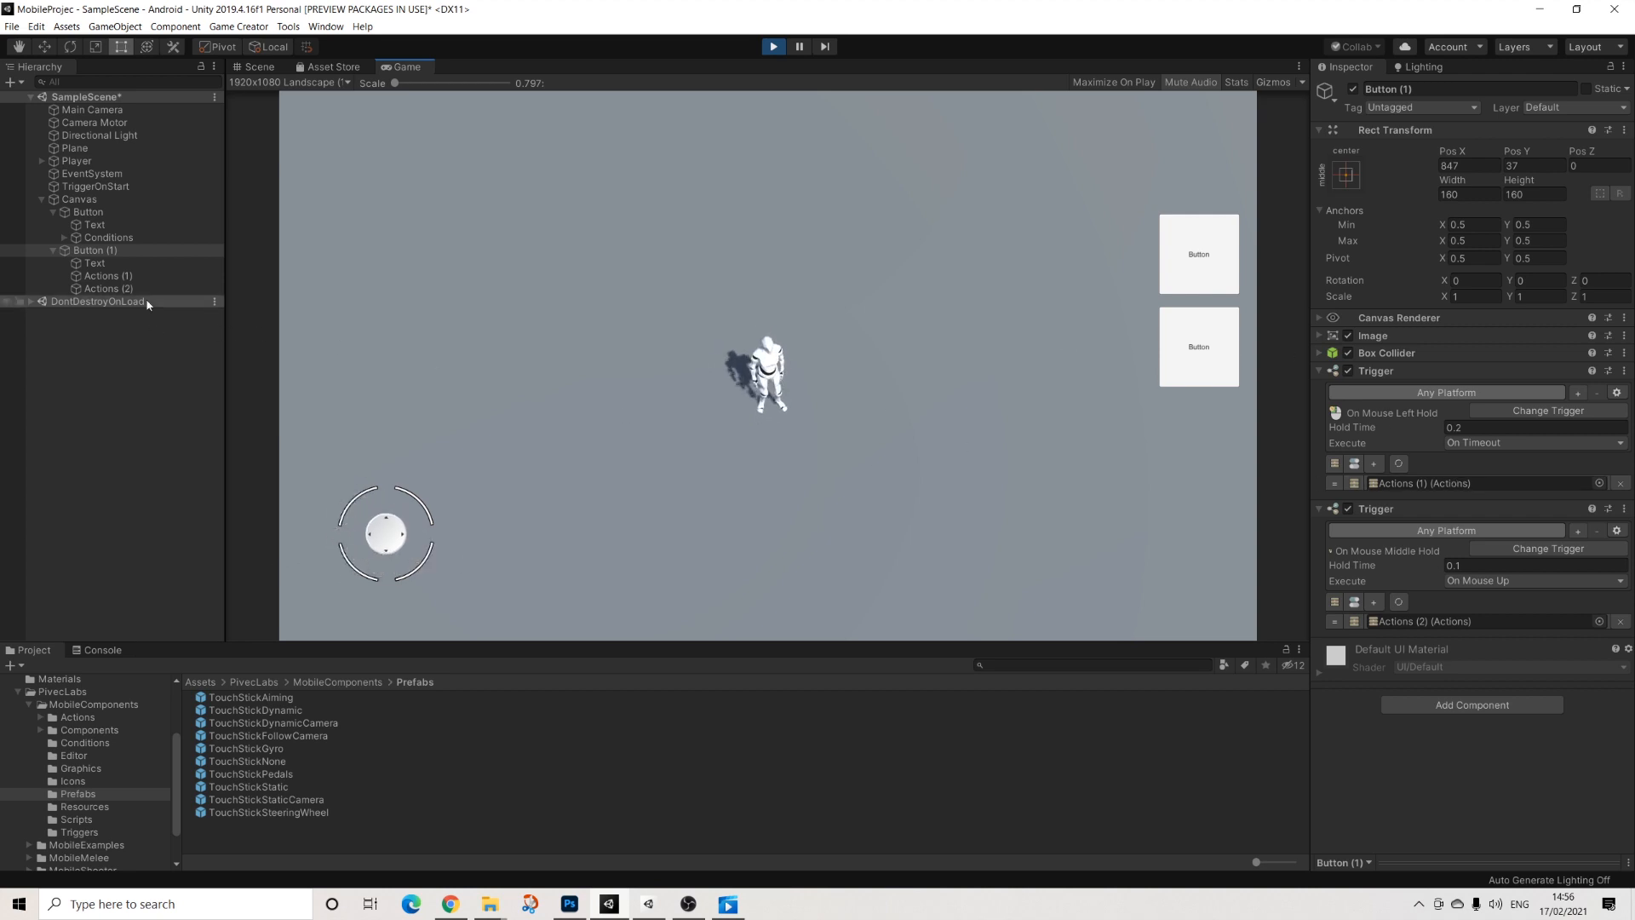
Step: Check the lower button's two Actions objects while the scene plays, and retest the character's movement with the touchstick
click(102, 276)
click(124, 289)
click(120, 276)
click(96, 250)
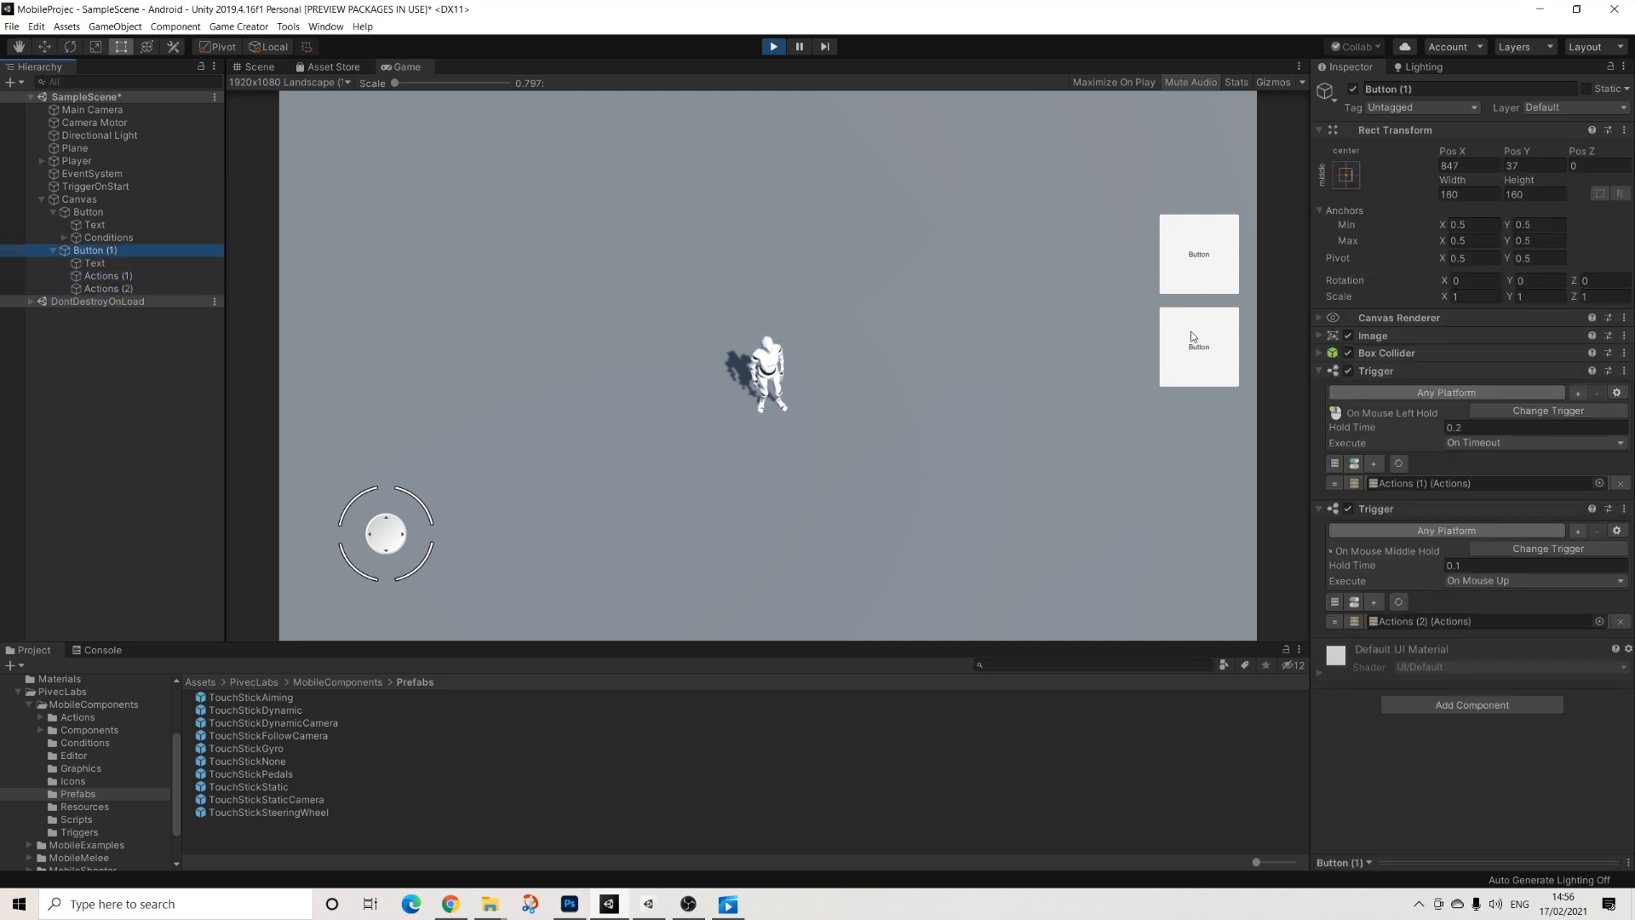
drag(386, 534, 608, 503)
drag(393, 538, 1133, 396)
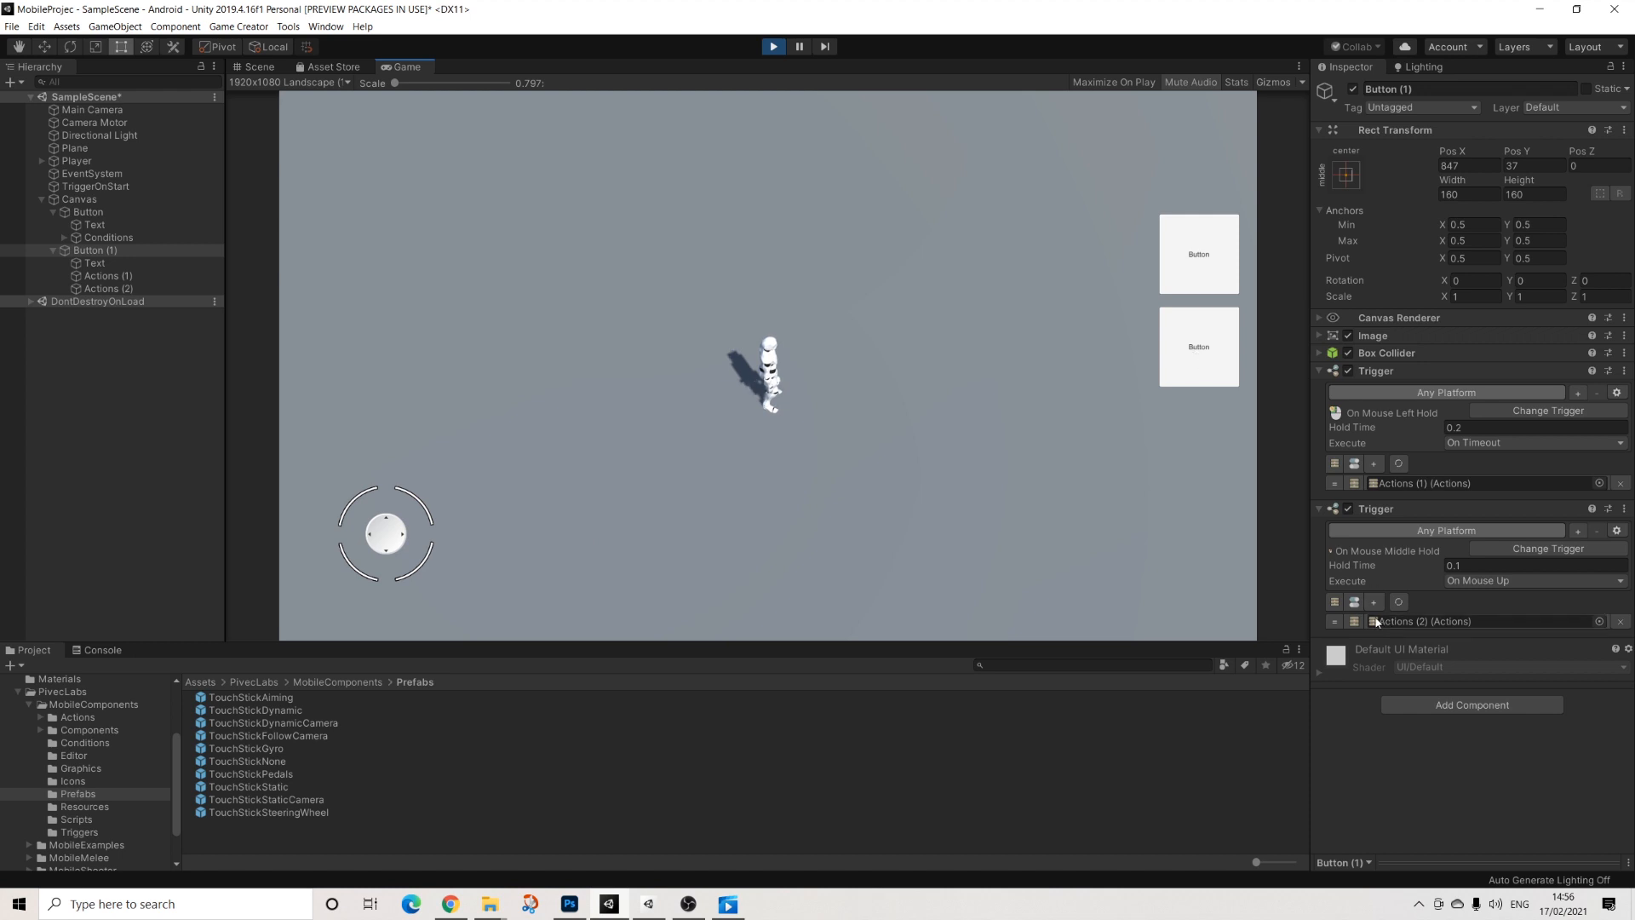
Step: Examine the second Actions, the Player's Can Run setting, and the middle hold trigger's type and hold time during play
click(107, 289)
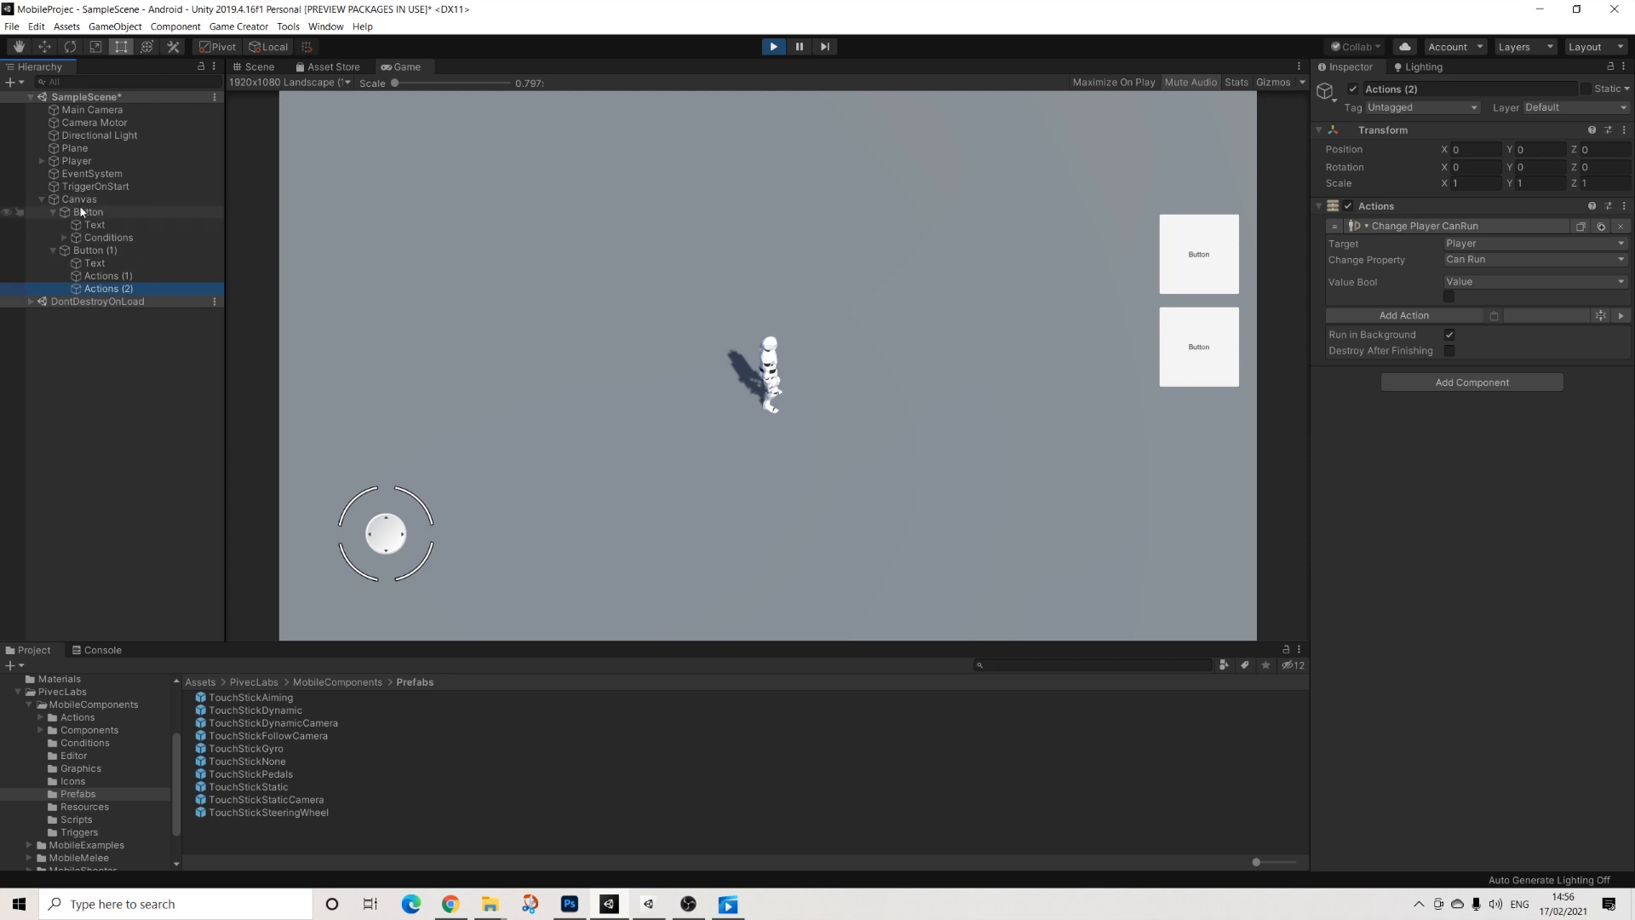
click(72, 160)
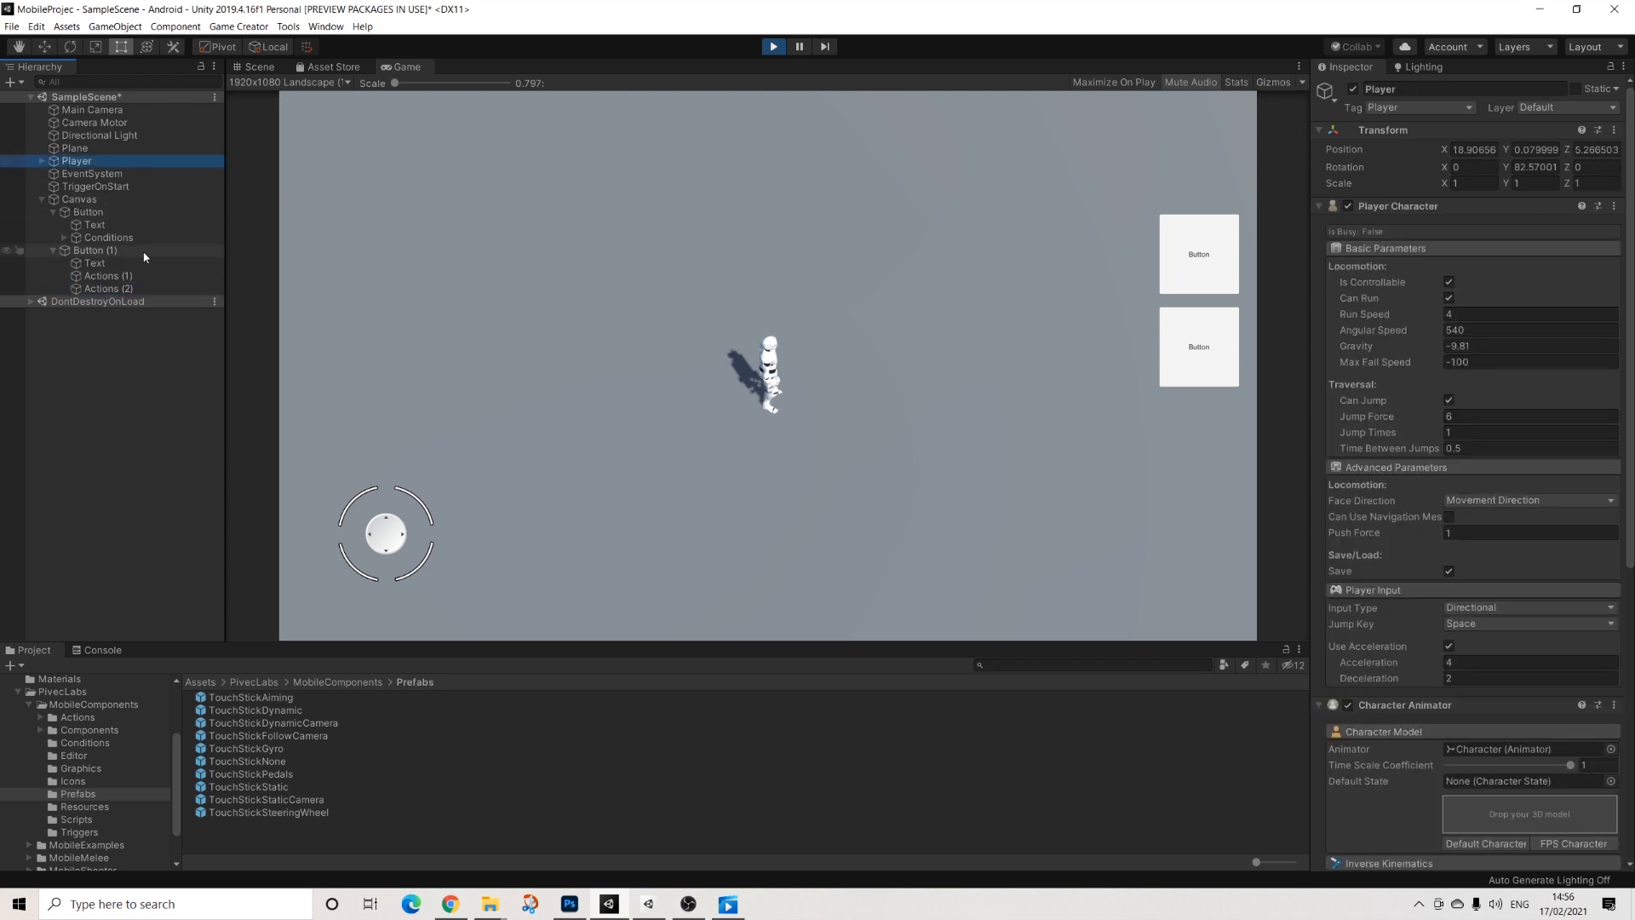
click(89, 250)
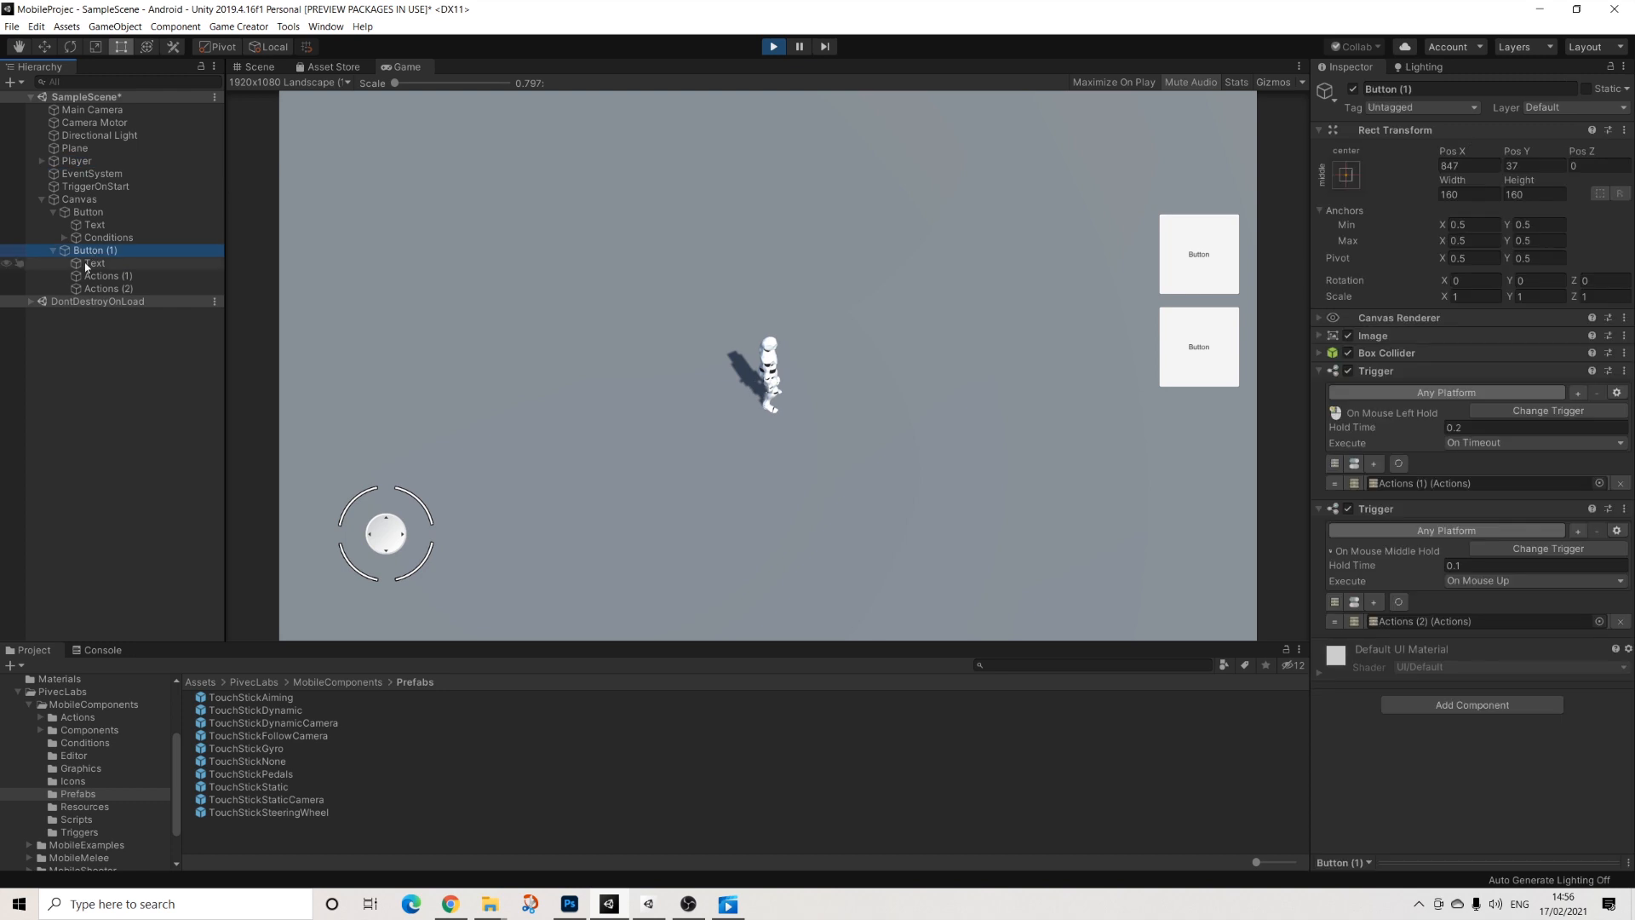
click(1526, 551)
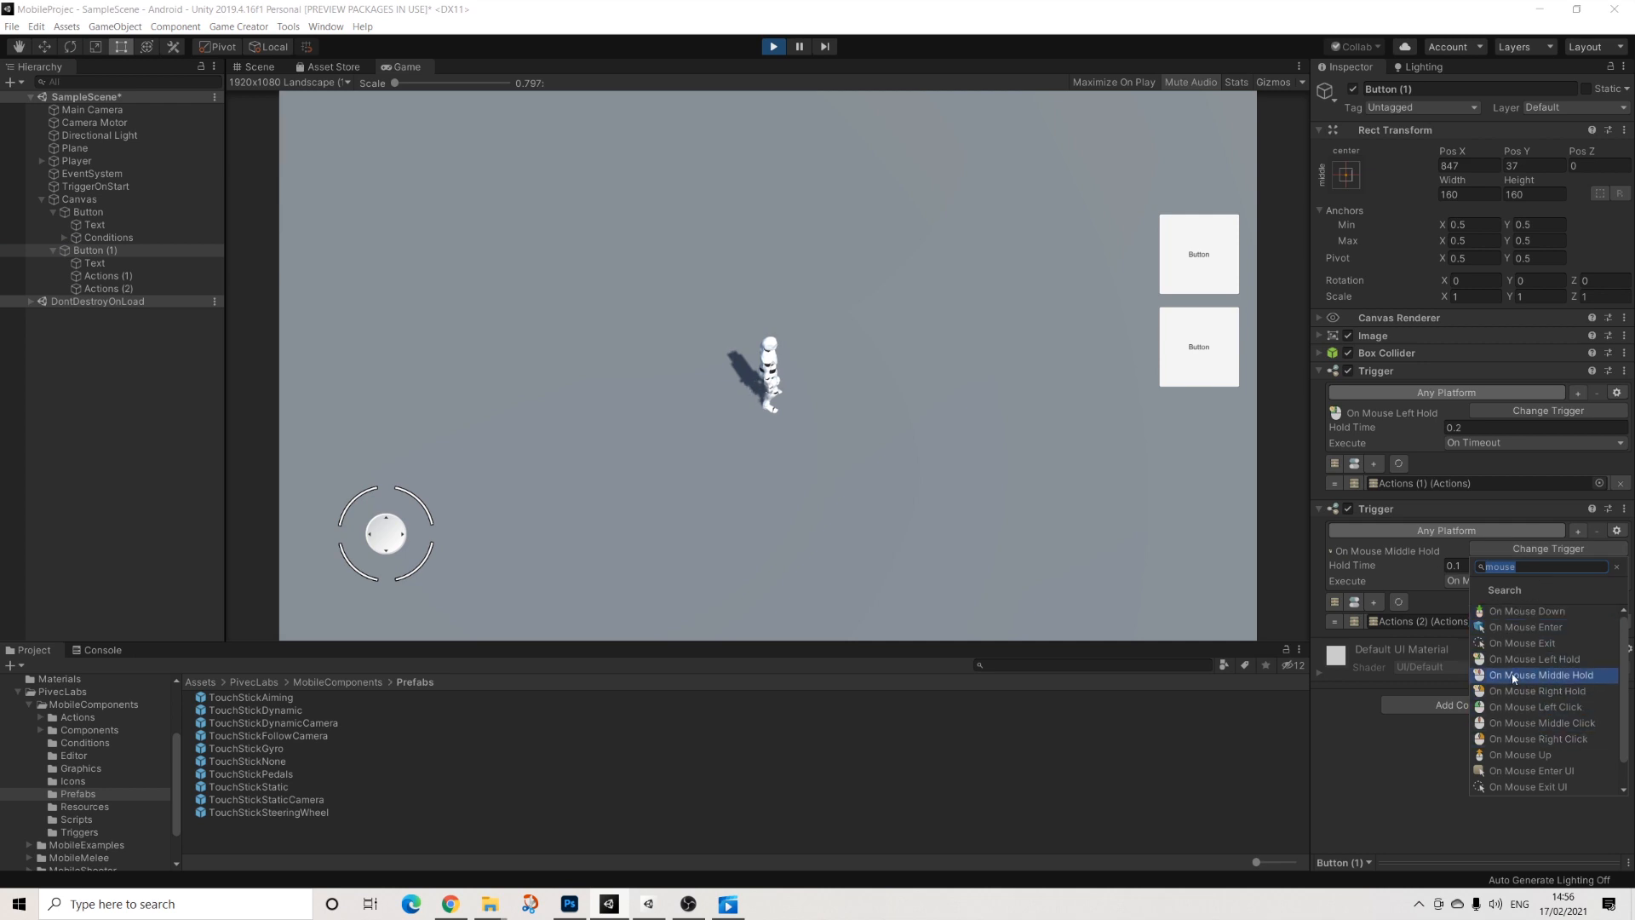
click(1385, 751)
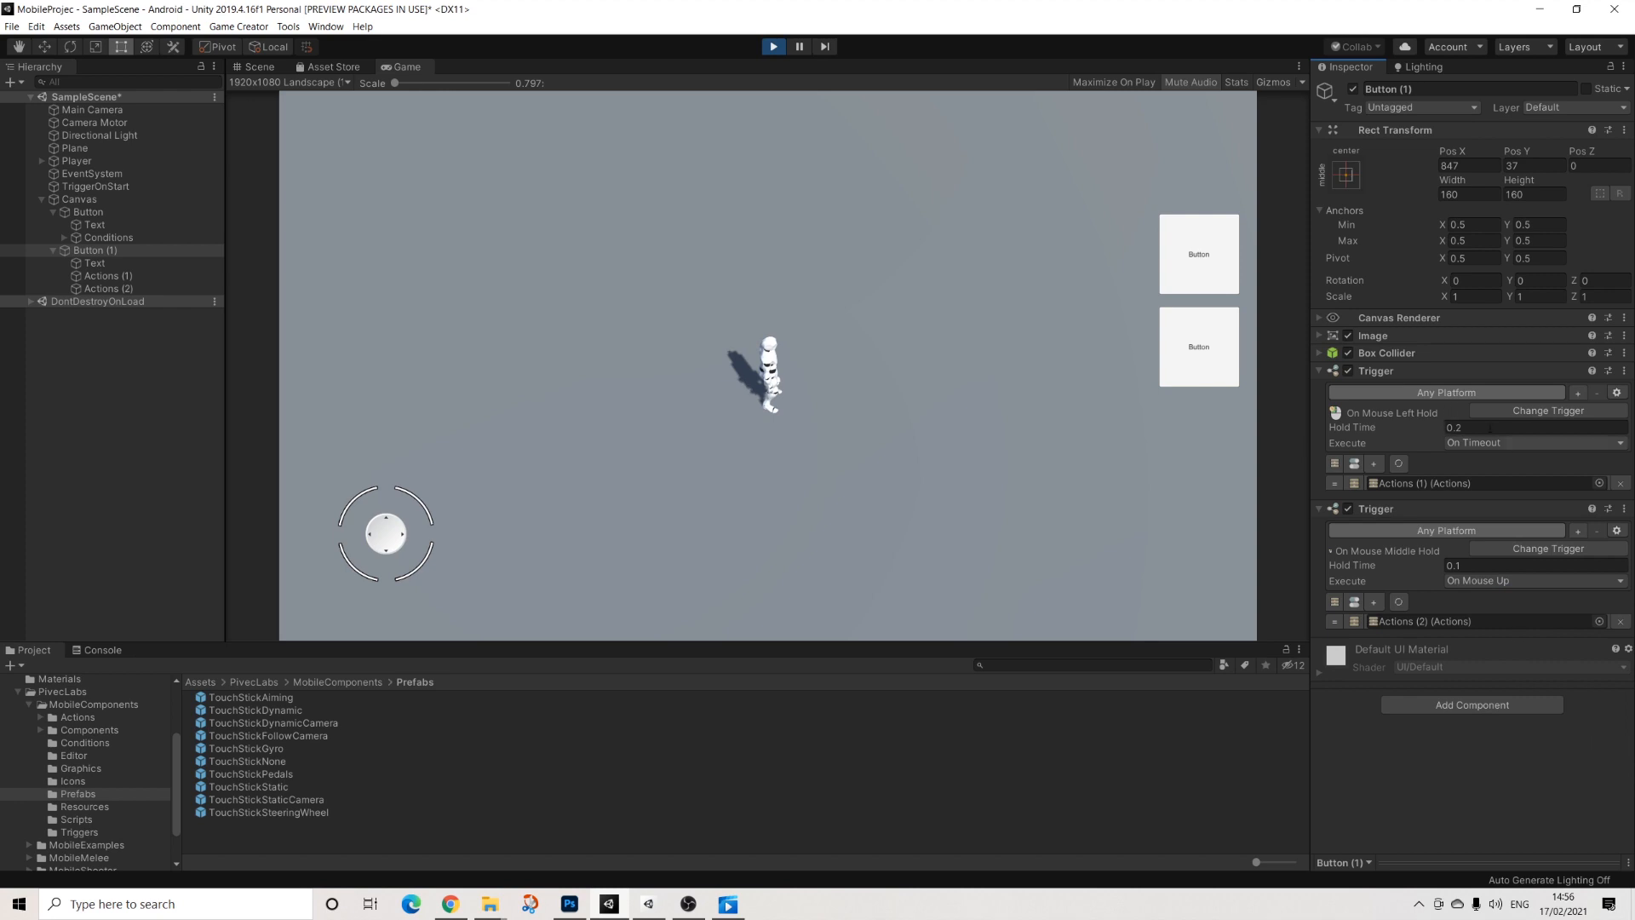
click(1469, 565)
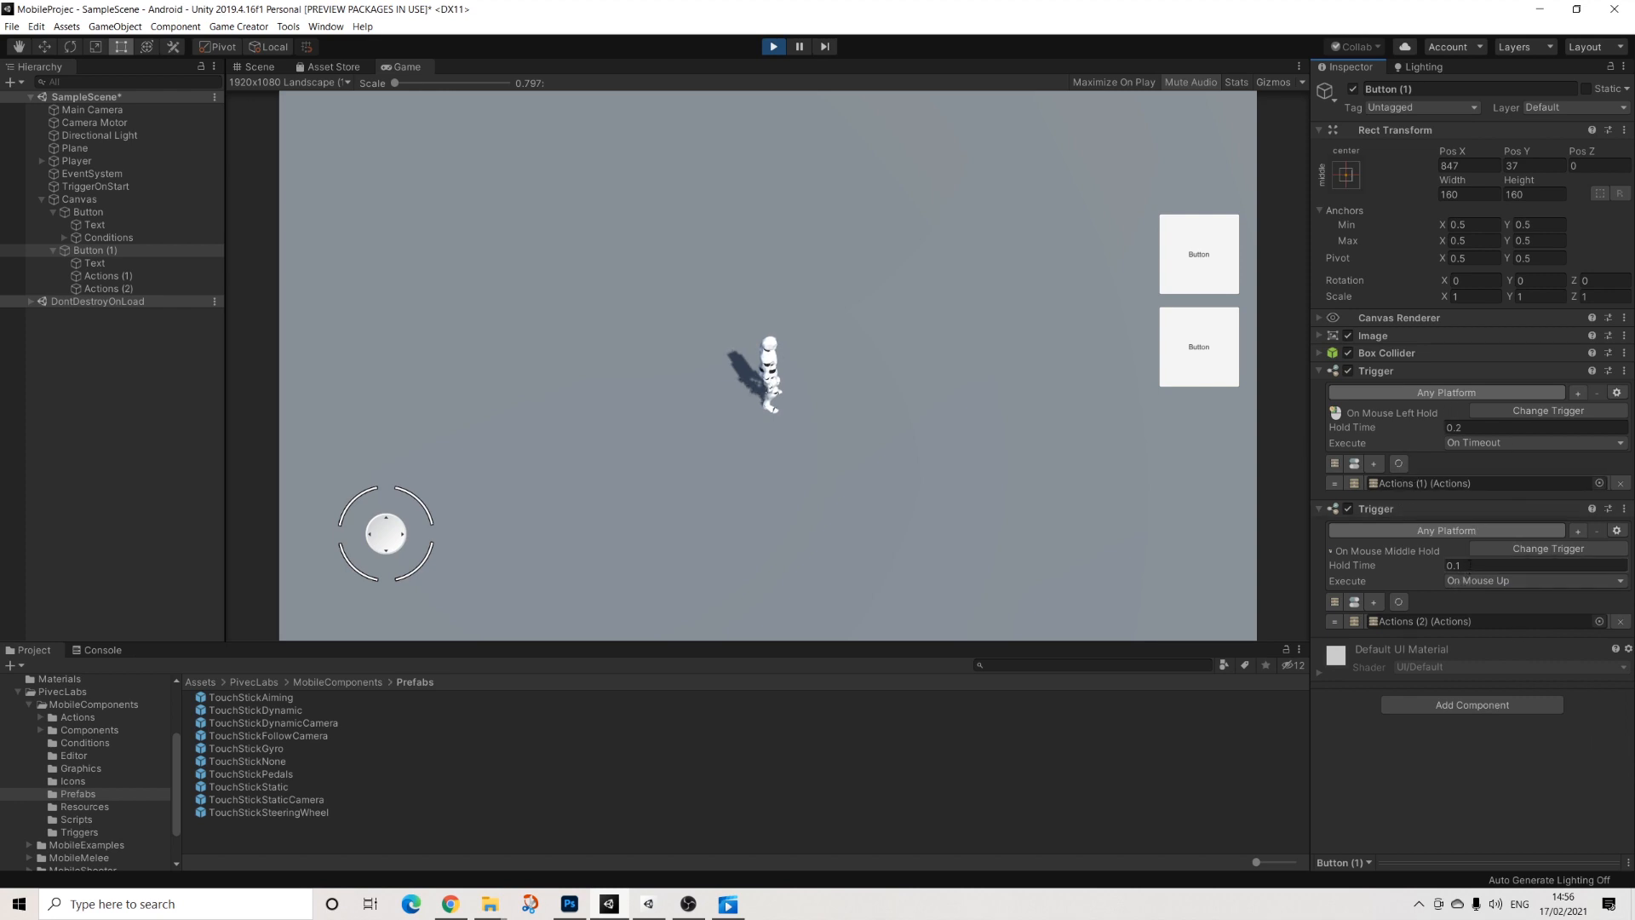
click(1456, 565)
Step: Test the touchstick movement once more and stop playing the scene
mouse_move(386, 530)
mouse_down()
mouse_move(532, 504)
mouse_move(485, 423)
mouse_move(483, 612)
mouse_move(479, 524)
mouse_move(299, 528)
mouse_move(317, 584)
mouse_move(412, 520)
mouse_move(373, 528)
mouse_move(386, 530)
mouse_up()
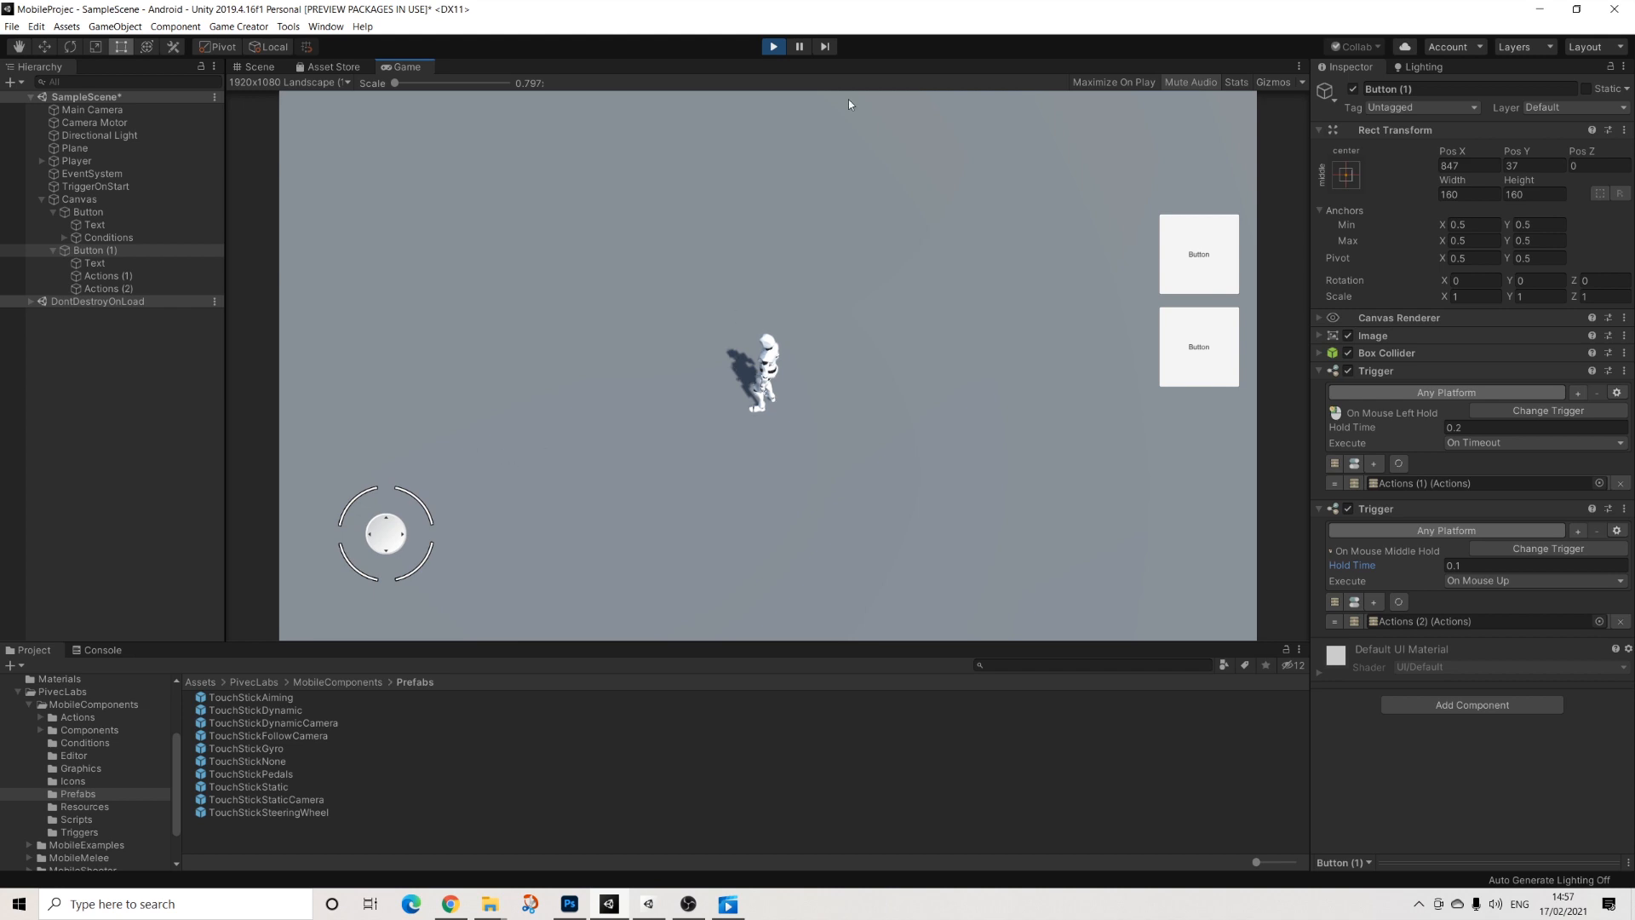
mouse_move(391, 521)
mouse_down()
mouse_move(453, 479)
mouse_move(392, 428)
mouse_move(349, 588)
mouse_up()
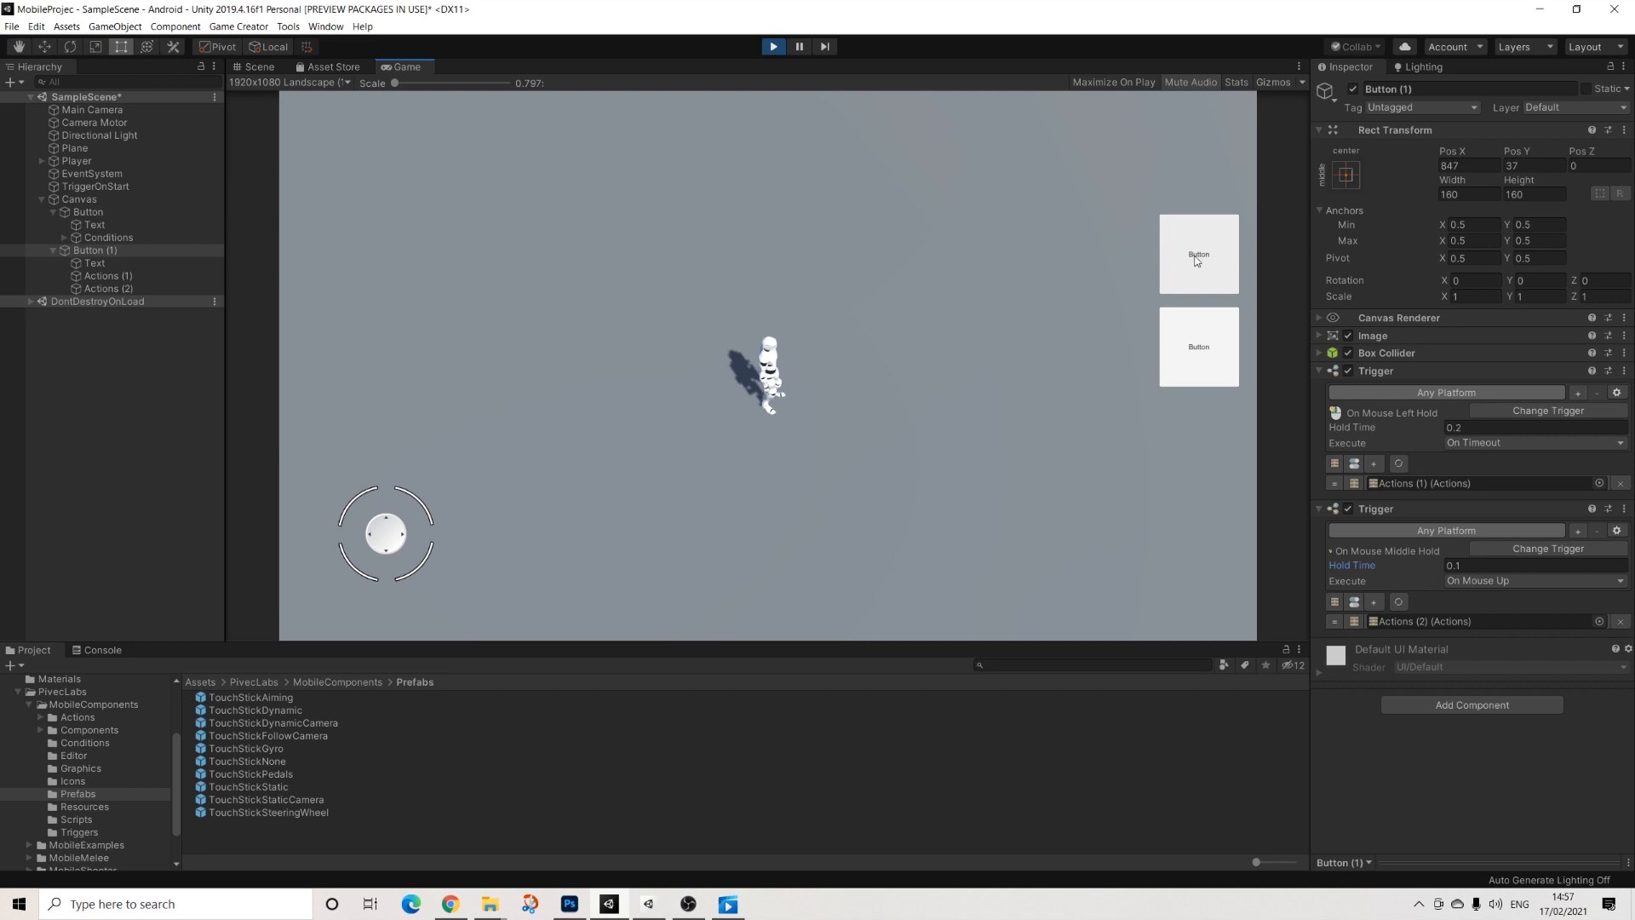
click(782, 46)
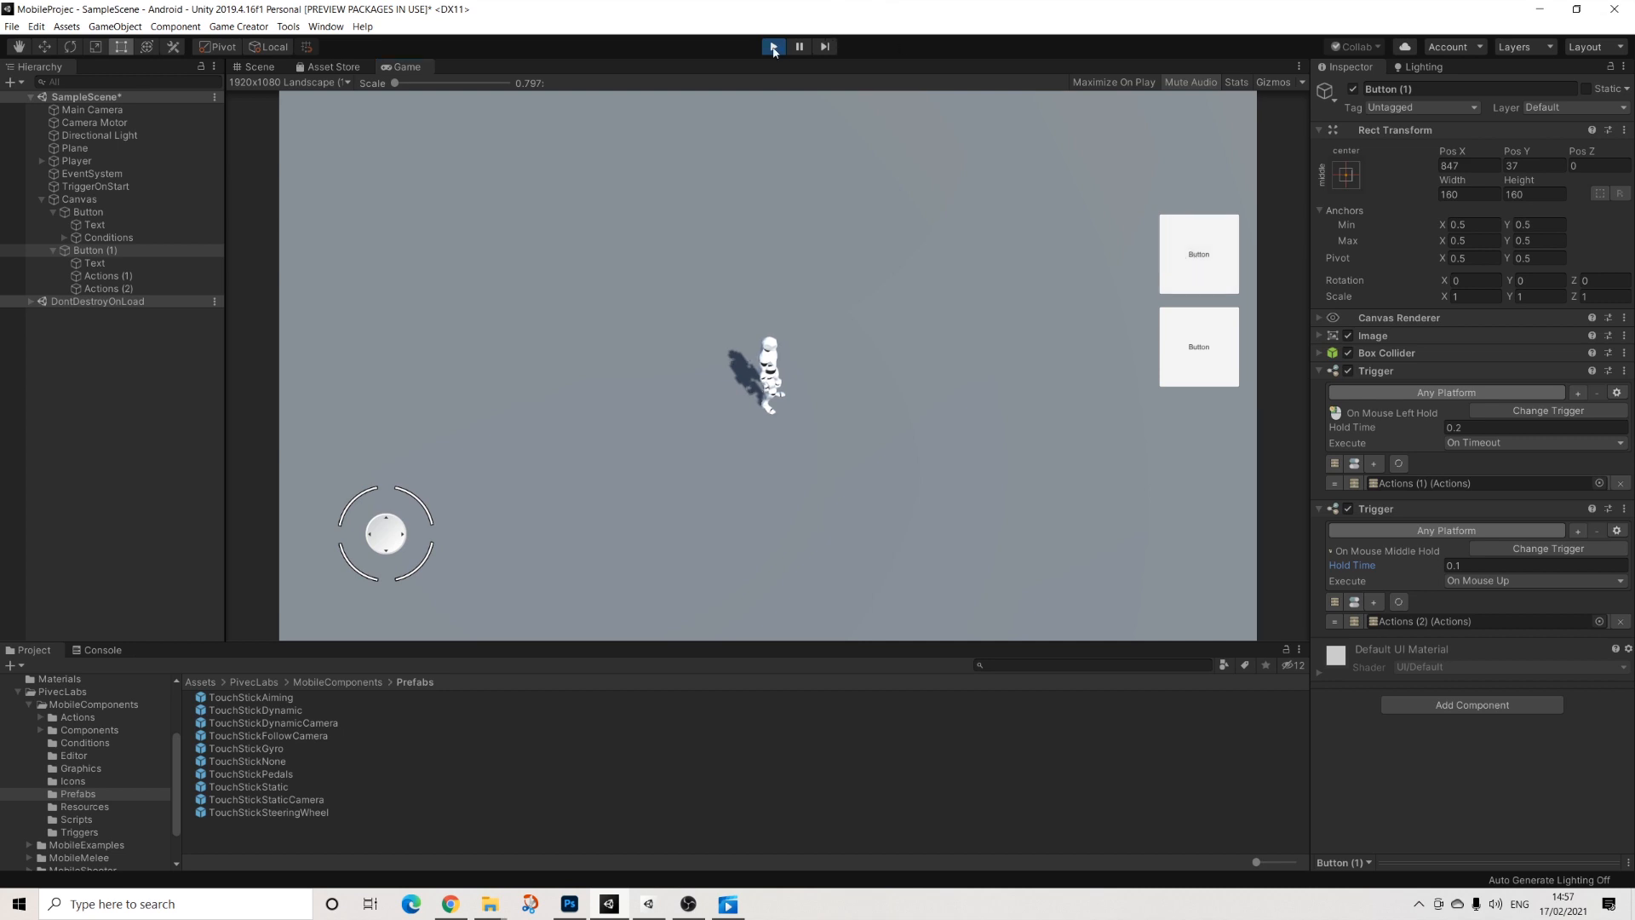
Step: Review the upper button's components and add a Graphic Color action to the lower button's first Actions
click(1021, 236)
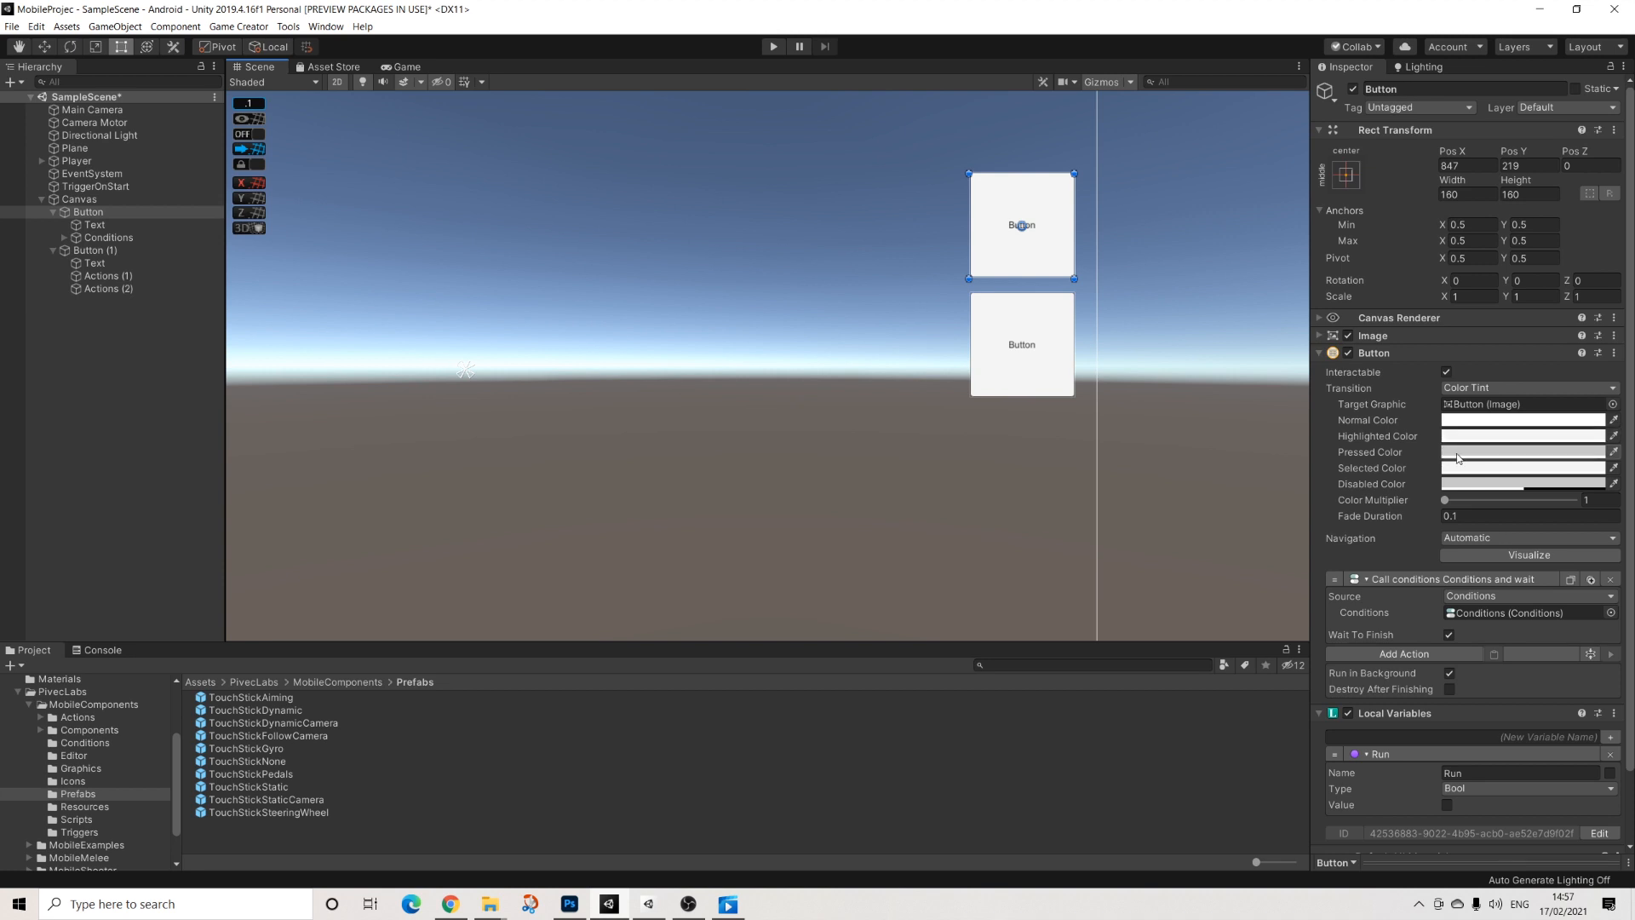
scroll(1506, 563, down, 2)
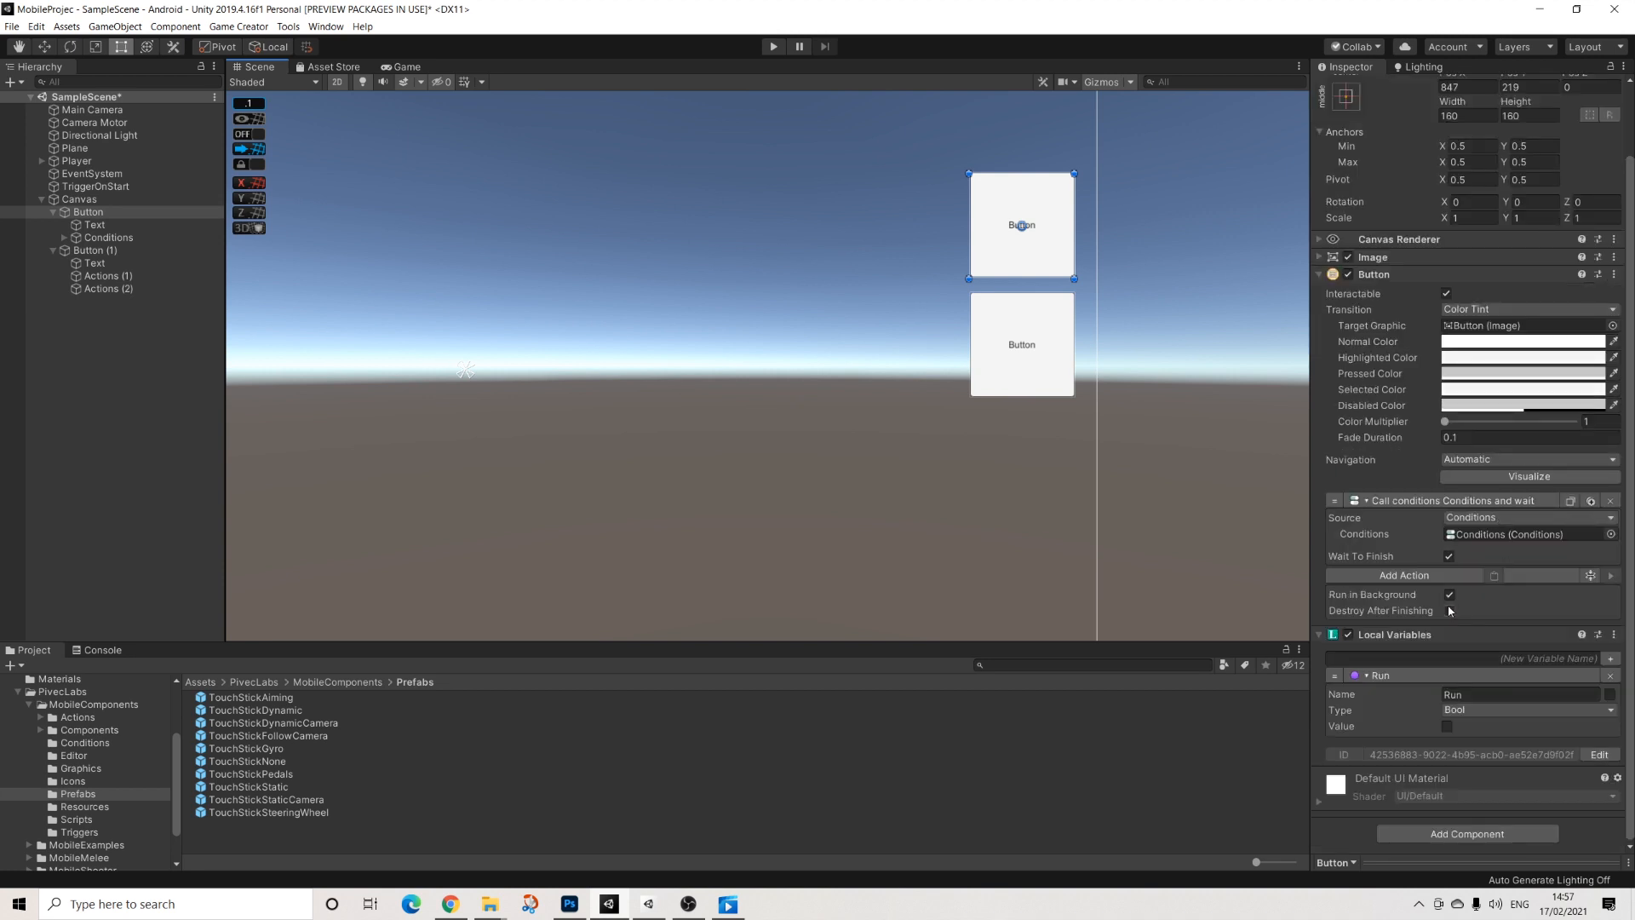
click(1056, 351)
click(113, 278)
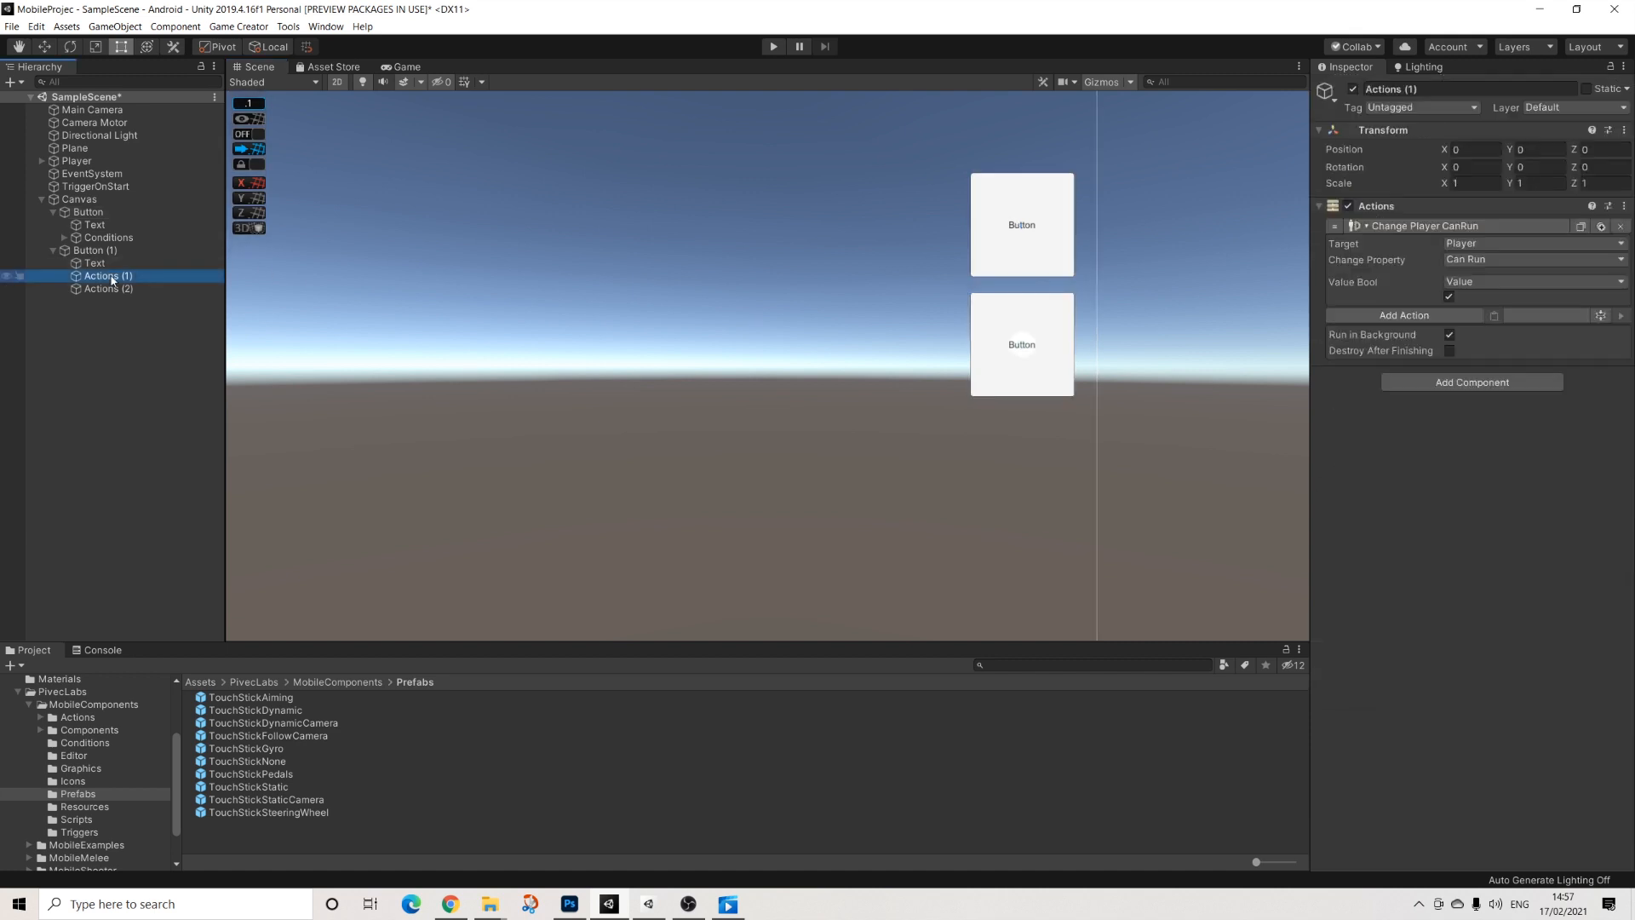
click(1451, 315)
text(change)
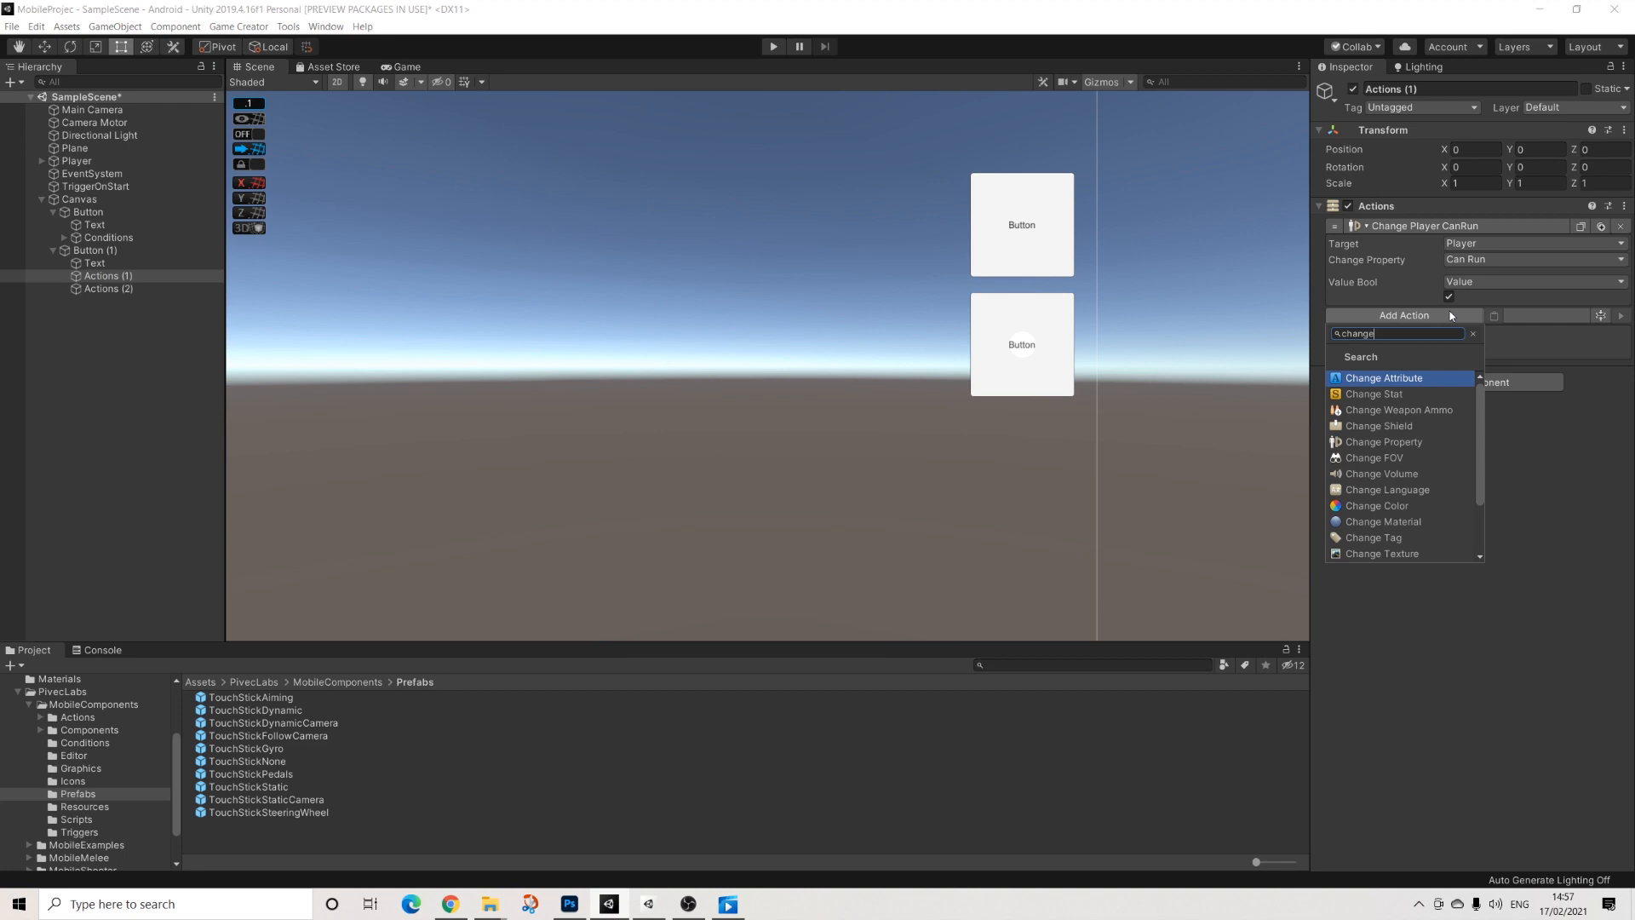
key(BackSpace)
key(BackSpace)
key(BackSpace)
key(BackSpace)
key(BackSpace)
text(gra)
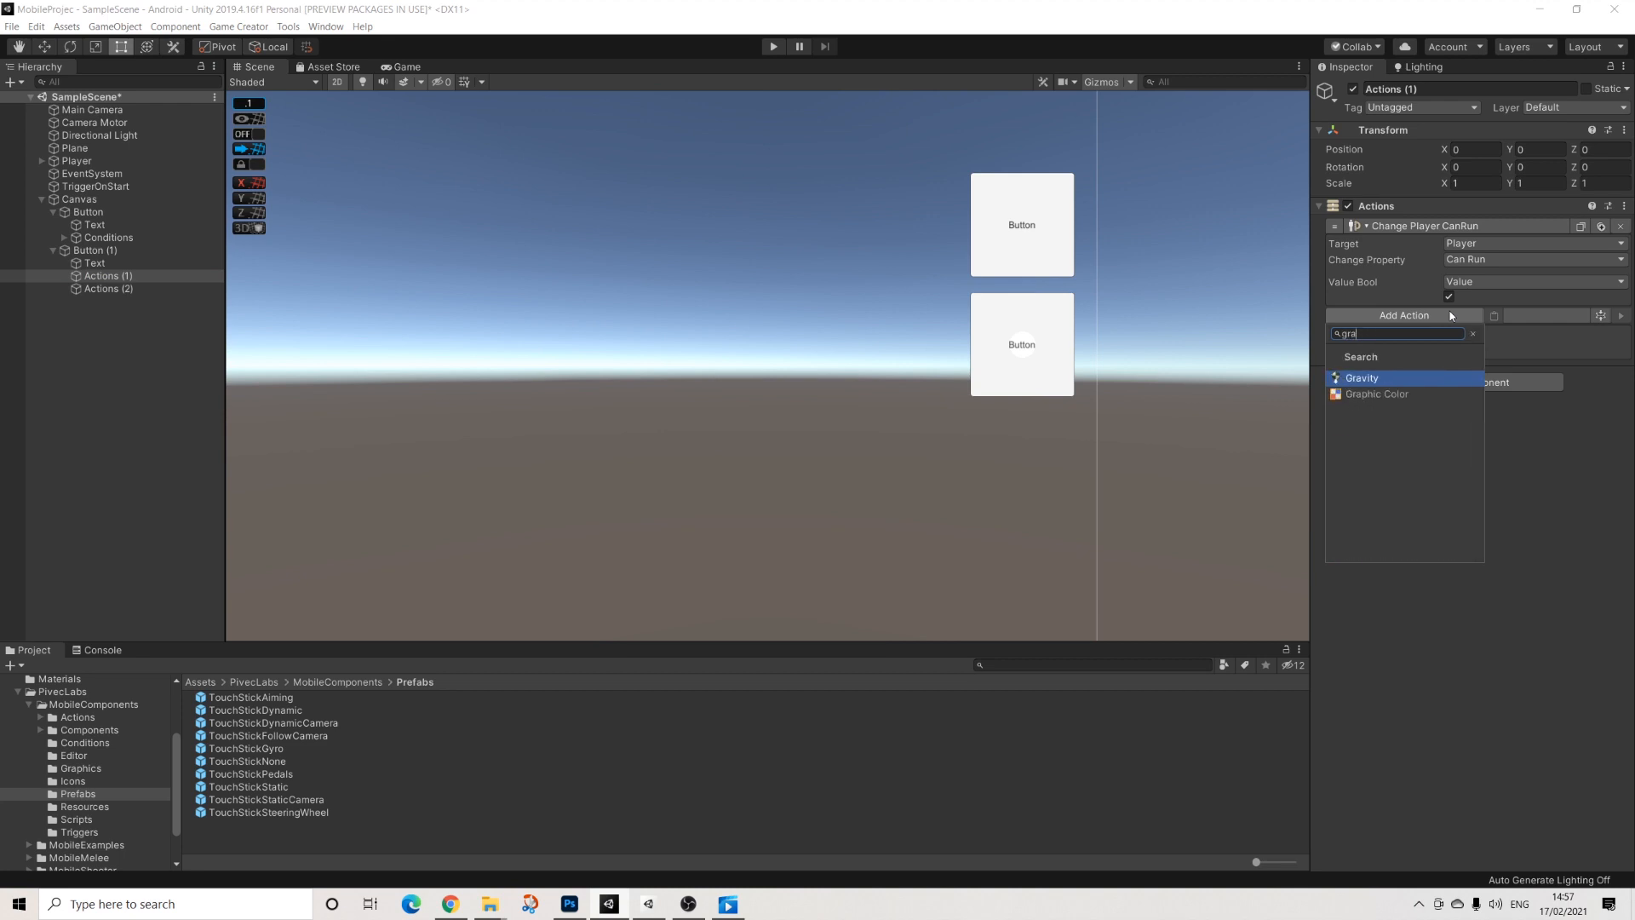
click(1377, 394)
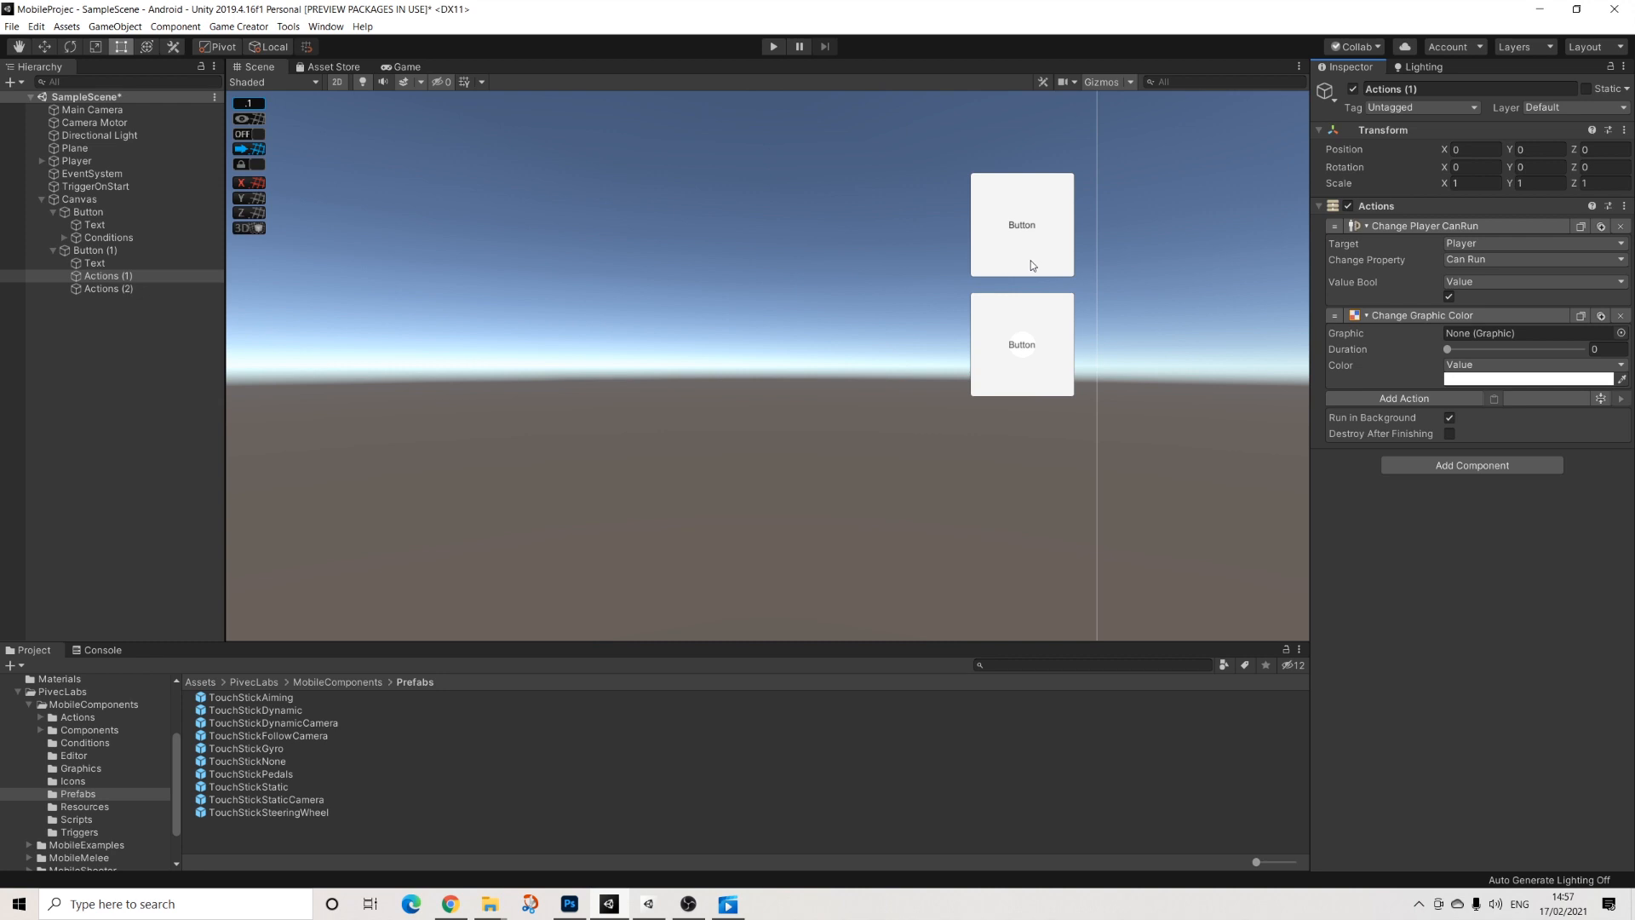
Step: Collapse both canvas buttons in the hierarchy, select the Canvas, and switch the Scene view from 2D to 3D
scroll(1132, 339, down, 5)
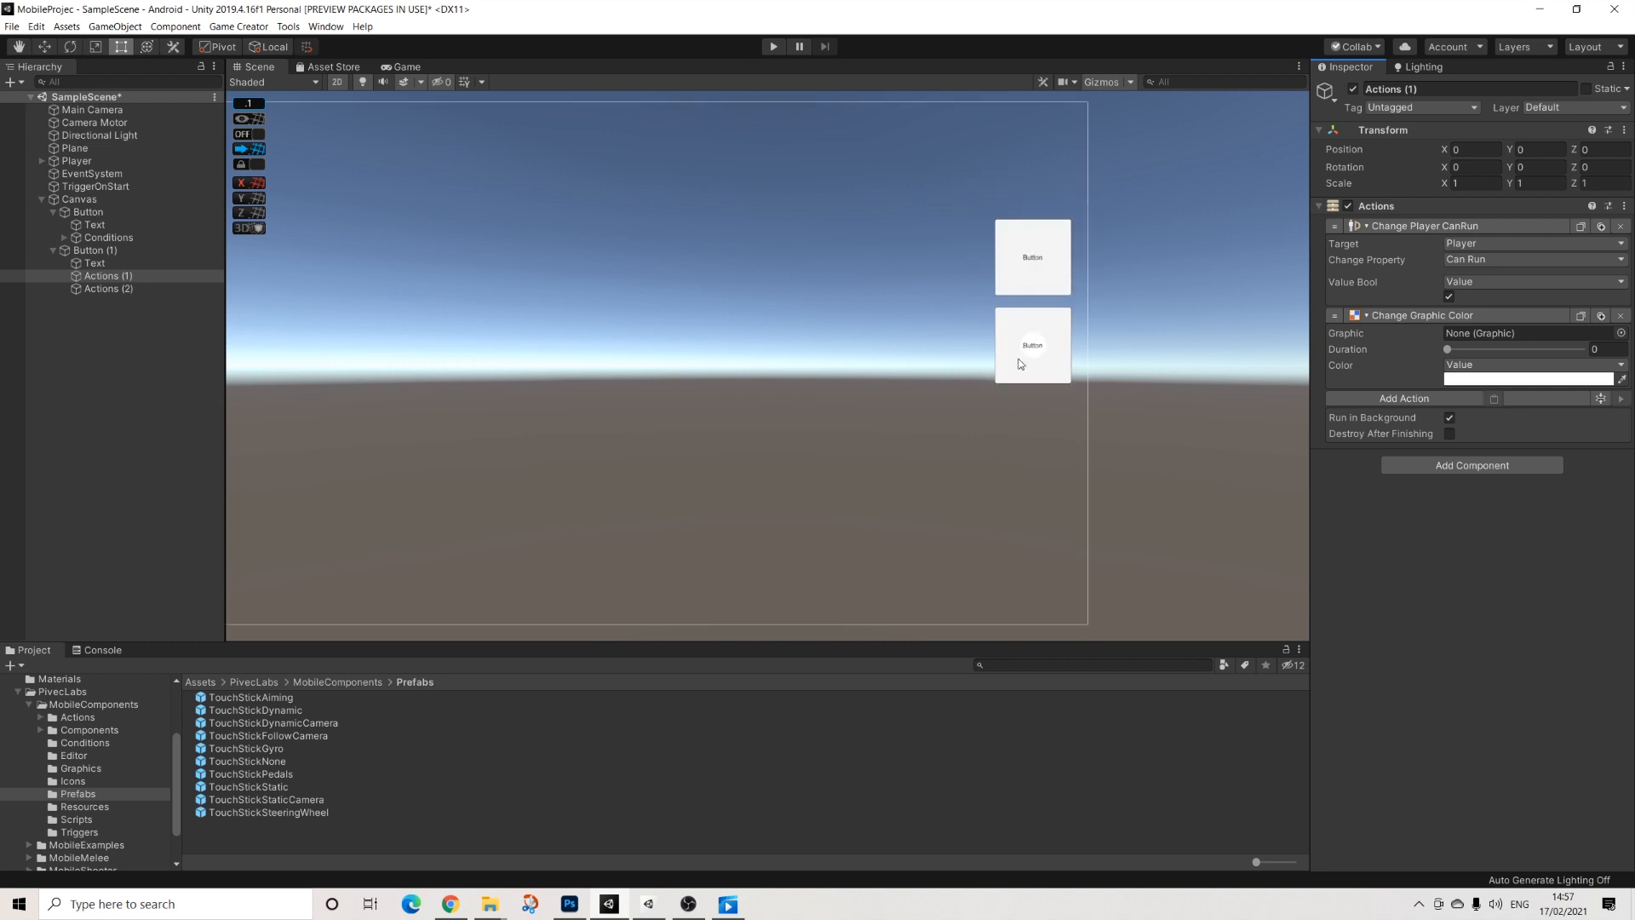
scroll(944, 385, up, 2)
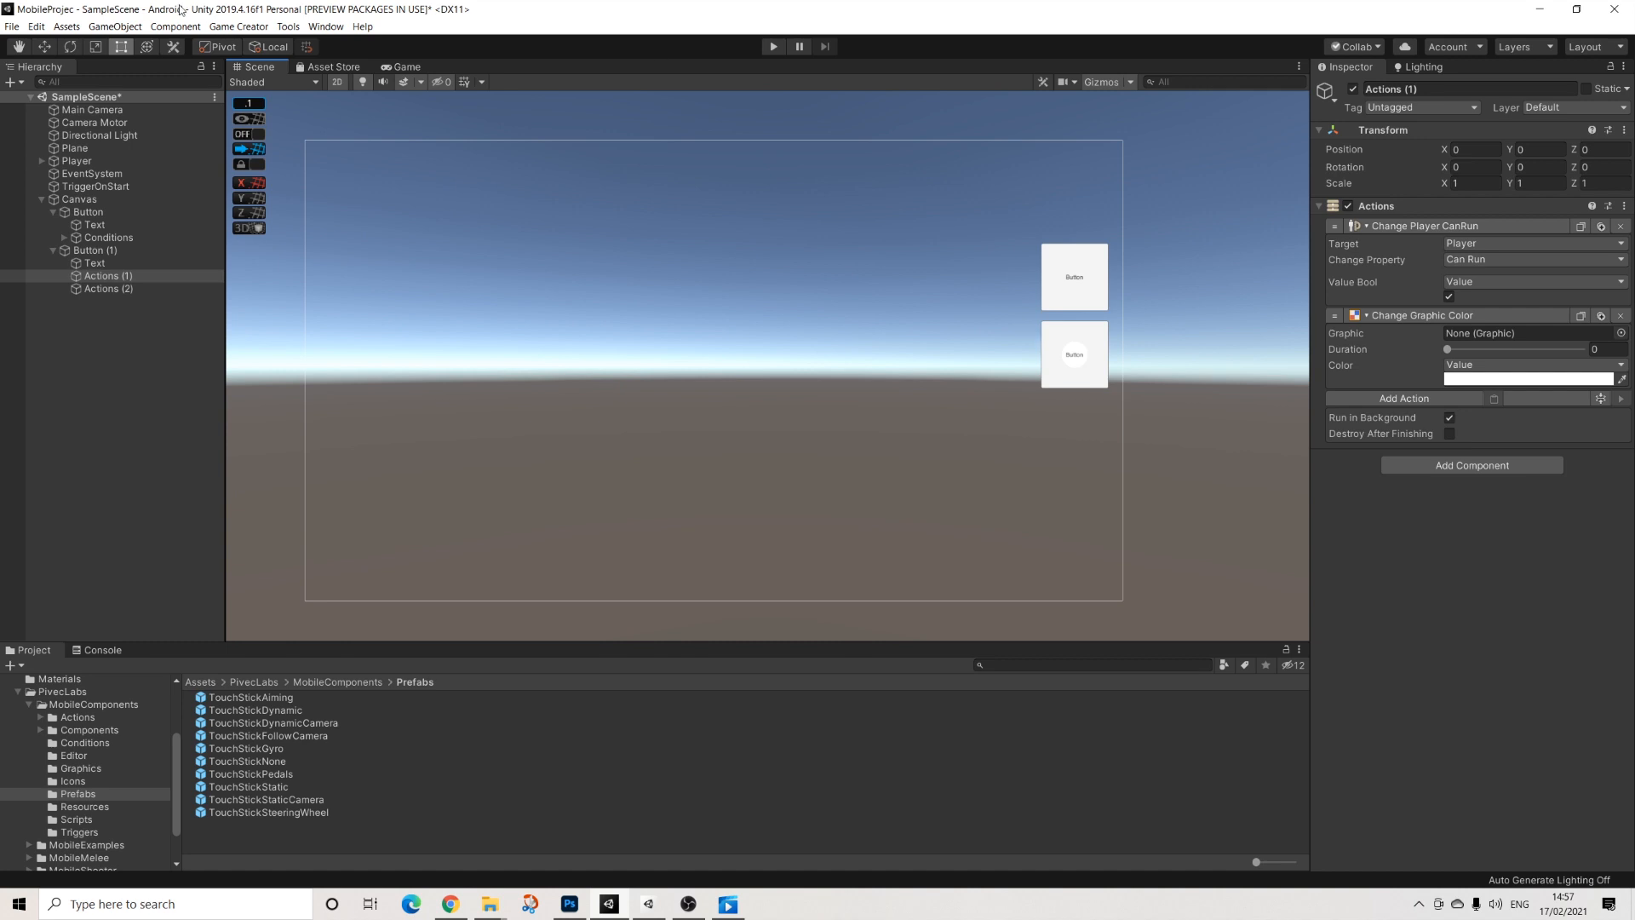
click(58, 212)
click(54, 213)
click(54, 225)
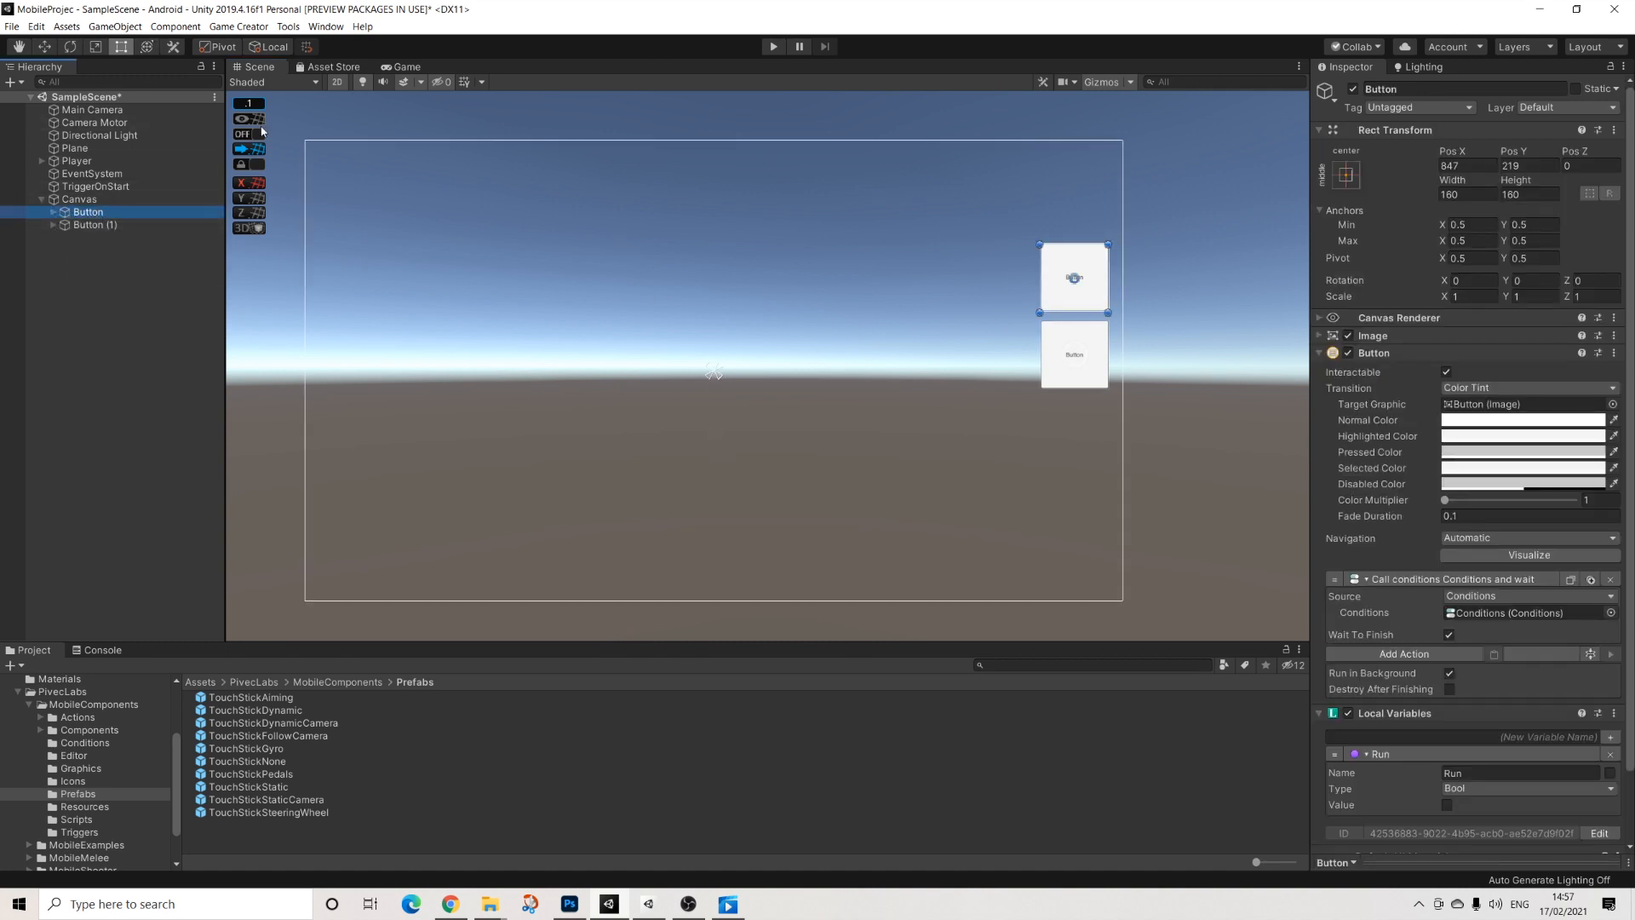
click(78, 199)
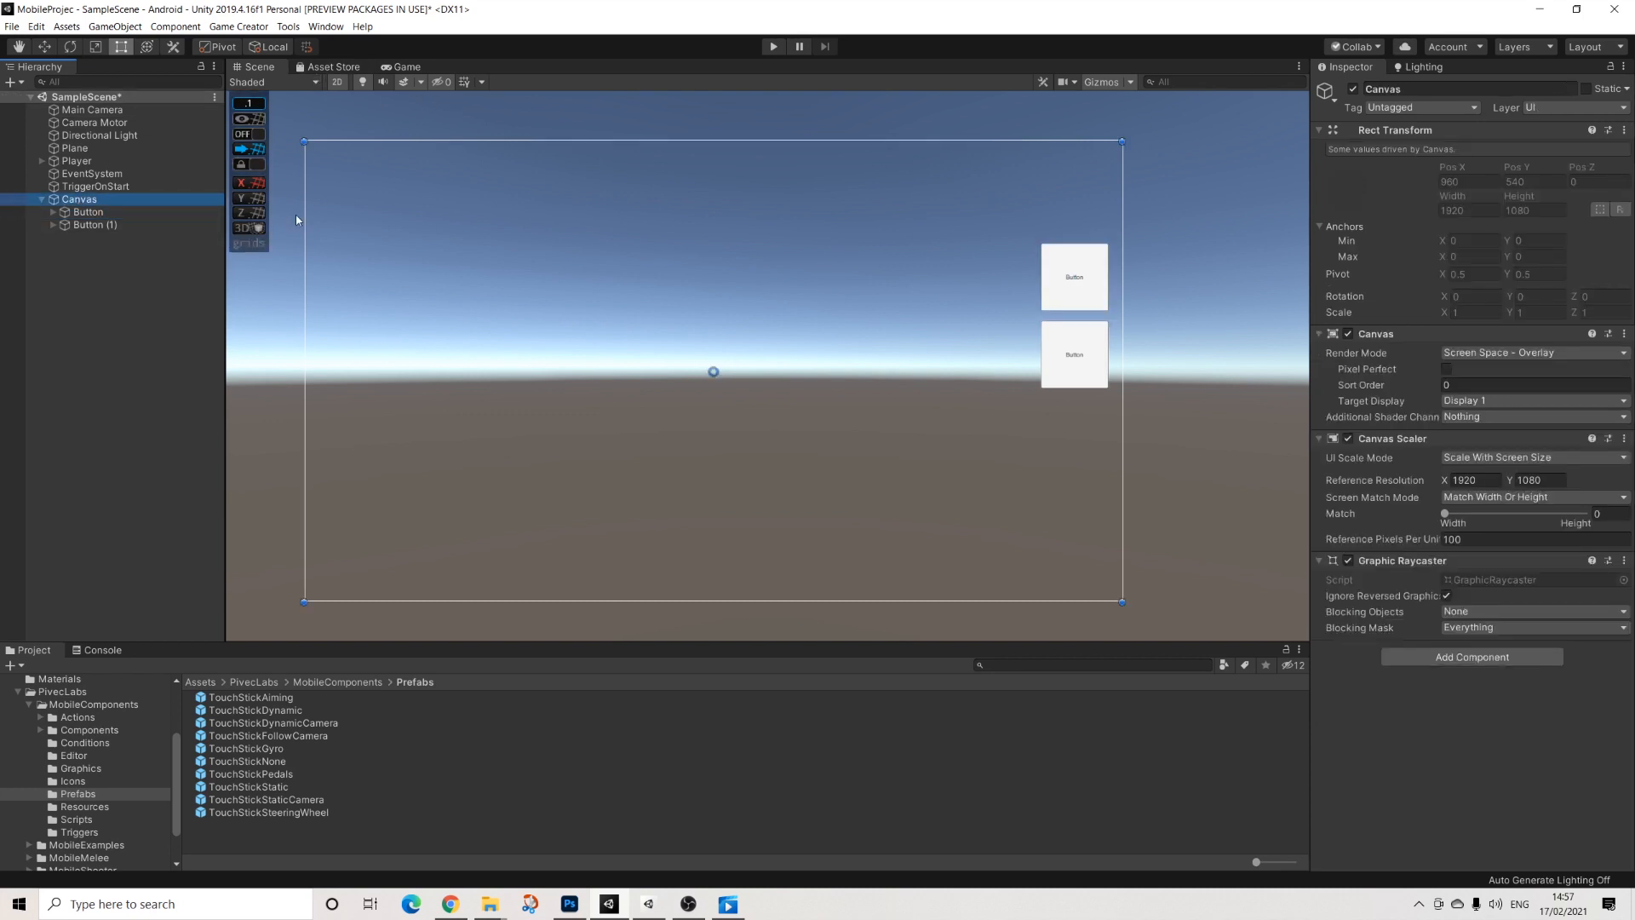
click(337, 81)
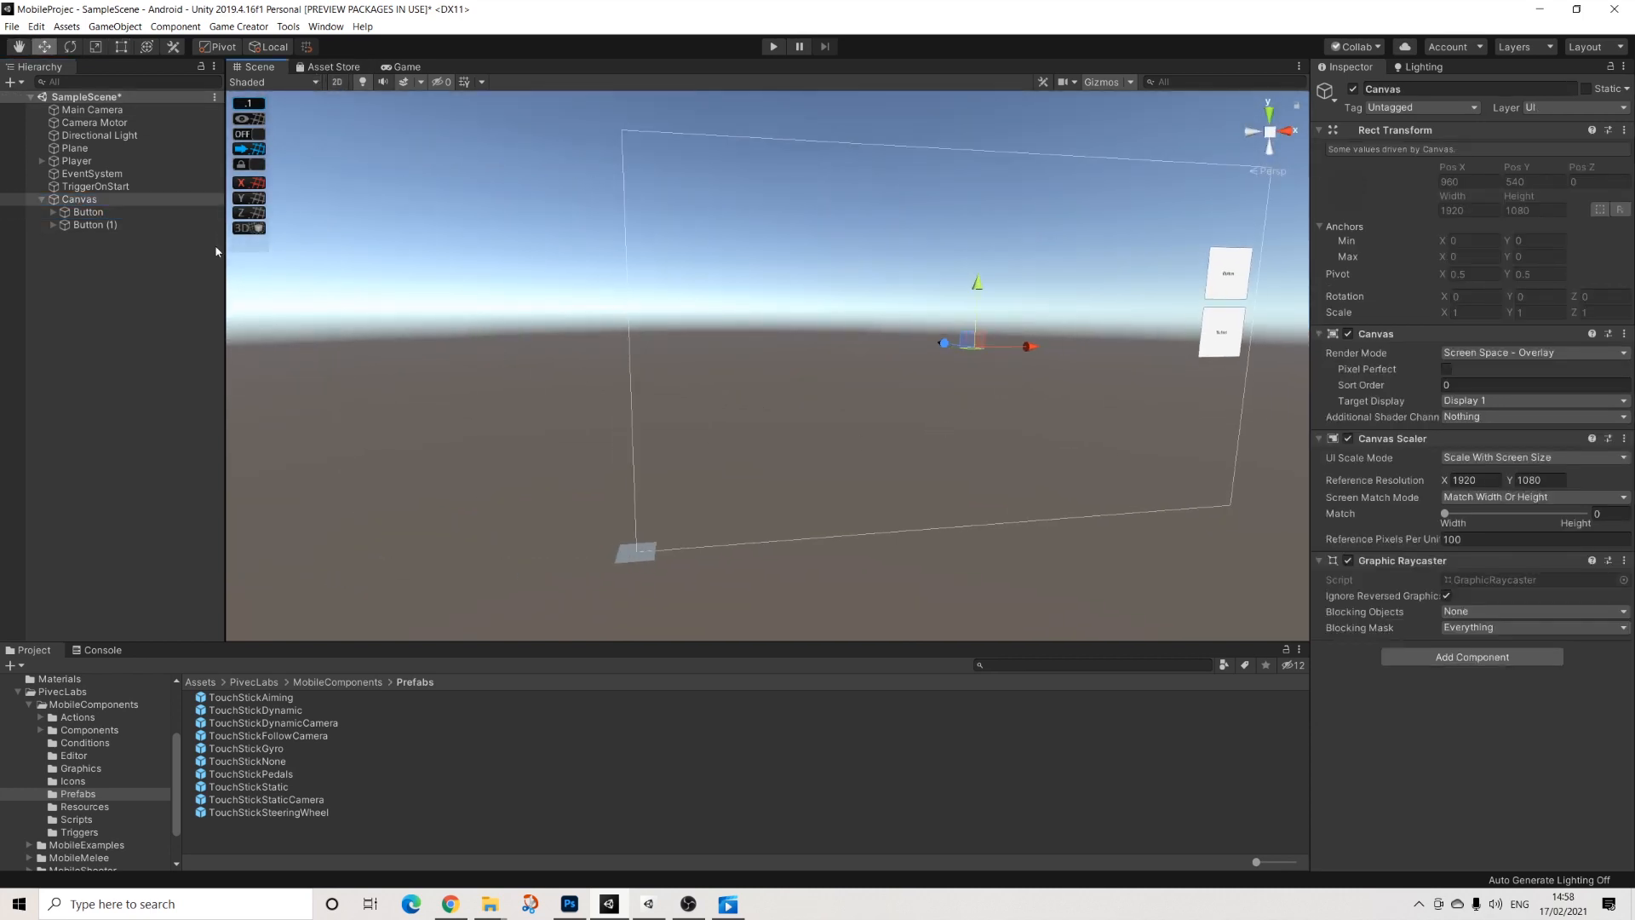
Step: Frame the Player in the Scene view and look over the character and ground plane from an elevated angle
click(76, 162)
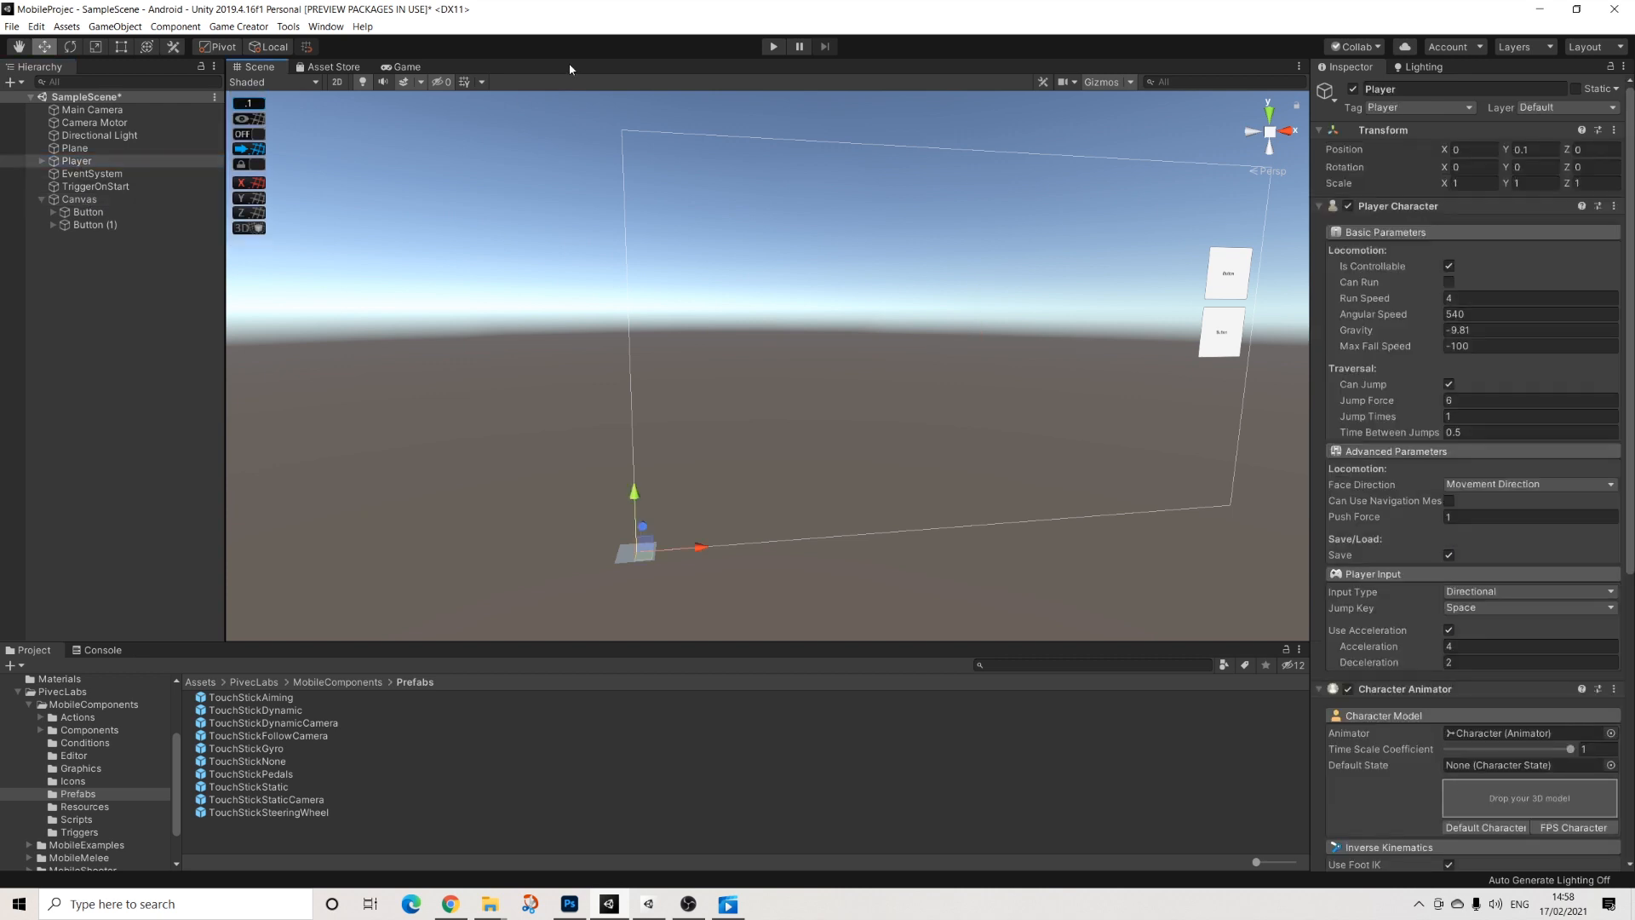
key(f)
alt+drag(921, 296, 657, 432)
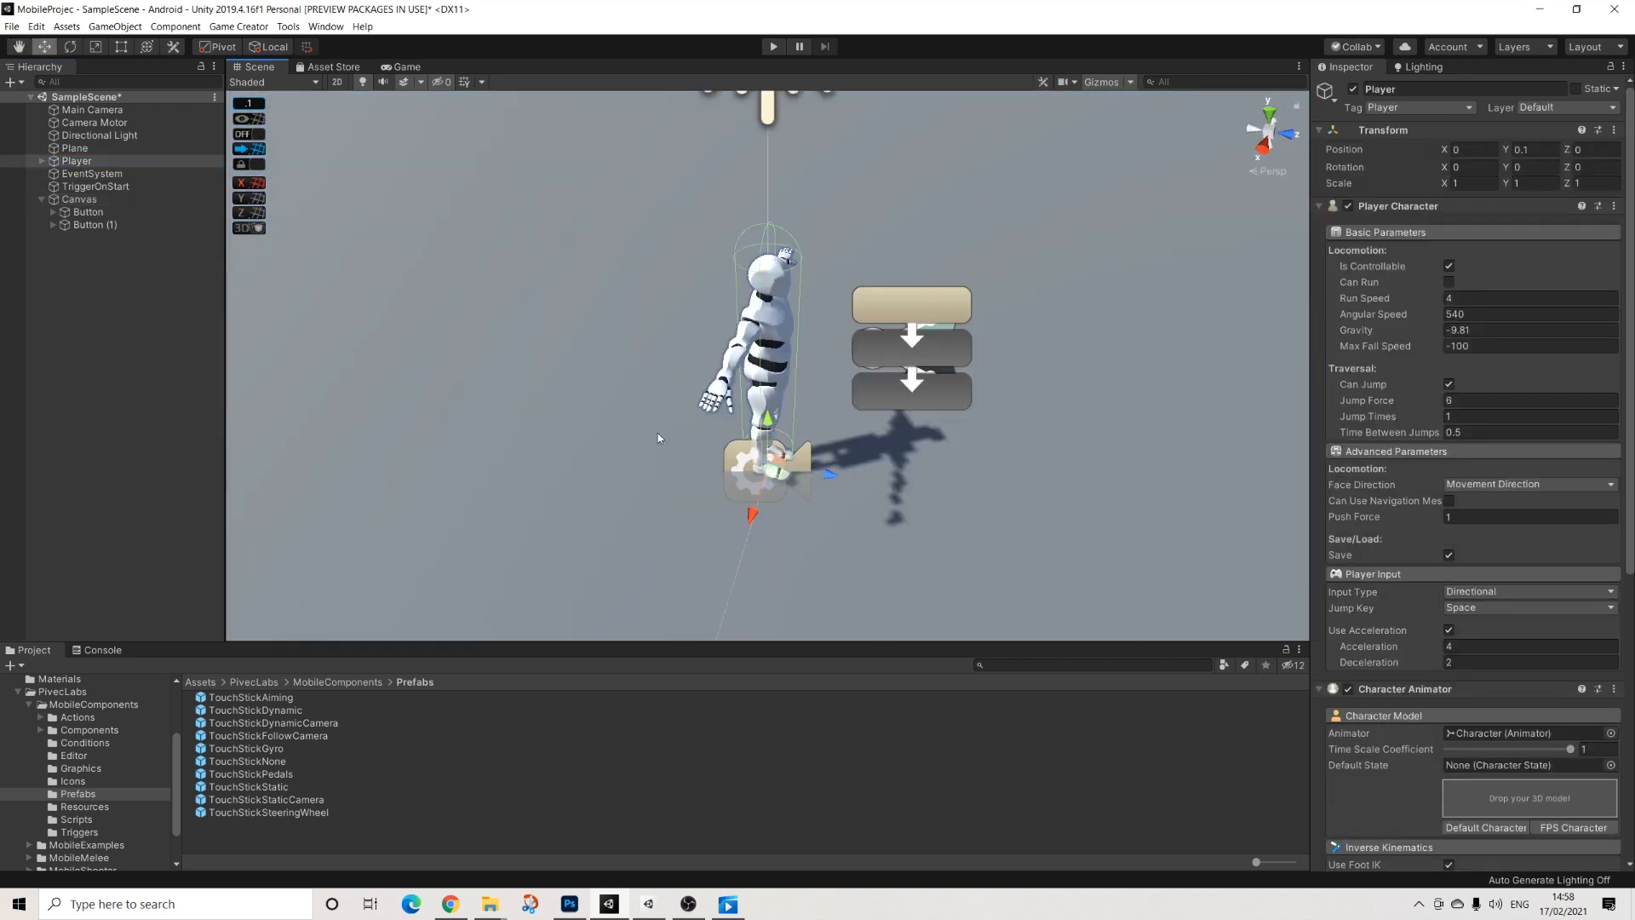
scroll(657, 438, down, 10)
alt+drag(982, 475, 809, 447)
scroll(854, 453, down, 4)
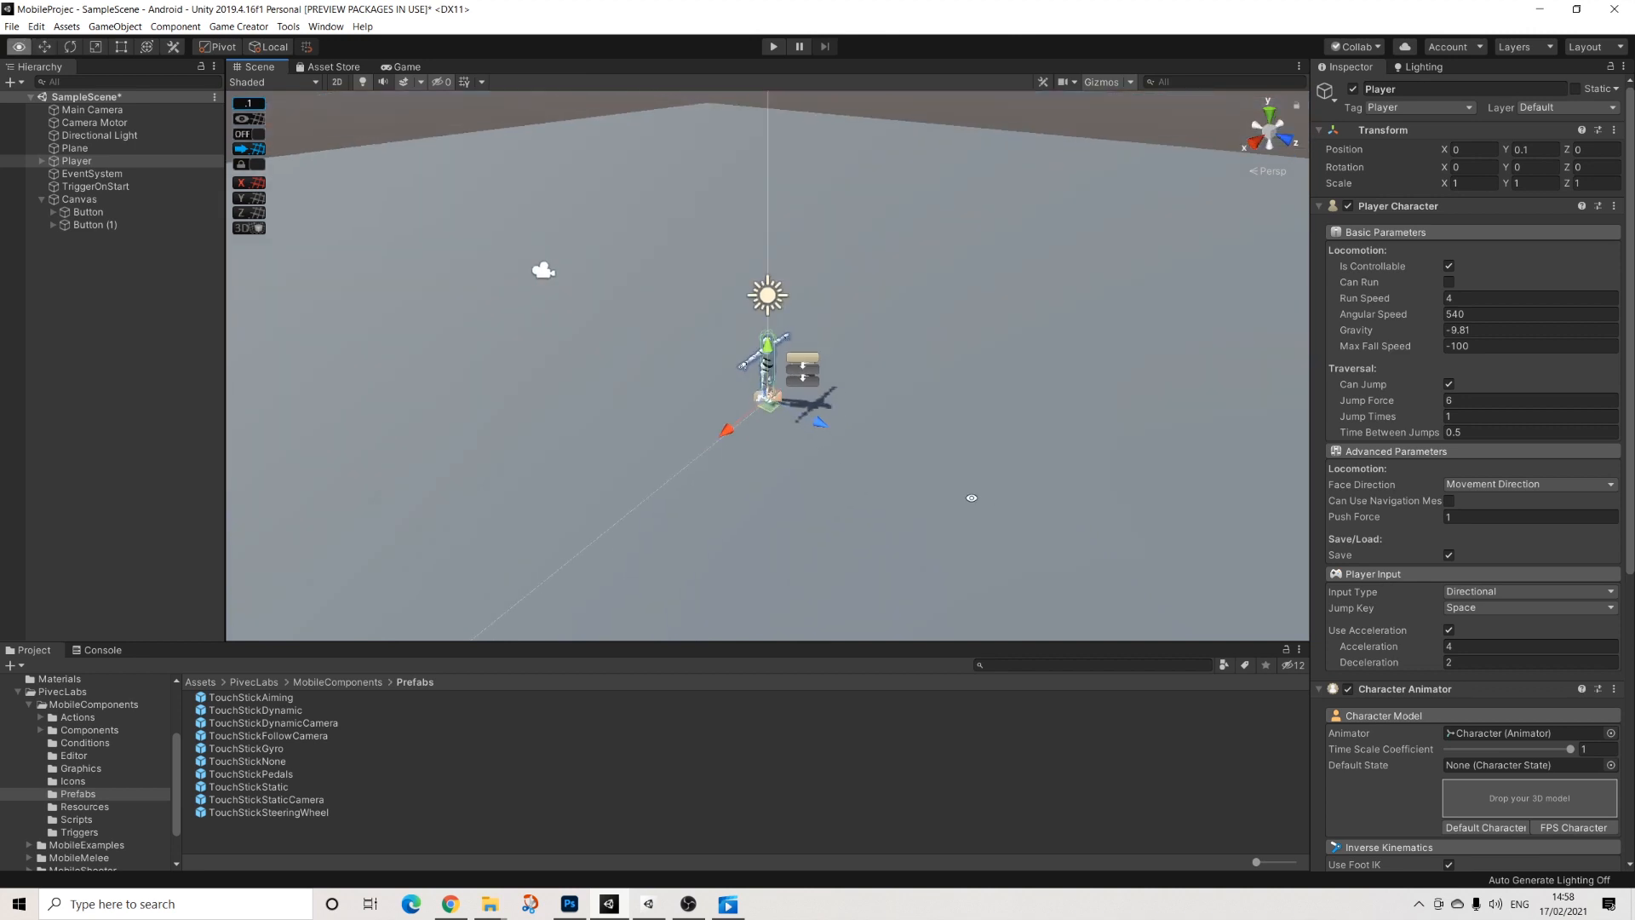
alt+drag(972, 498, 930, 488)
click(524, 117)
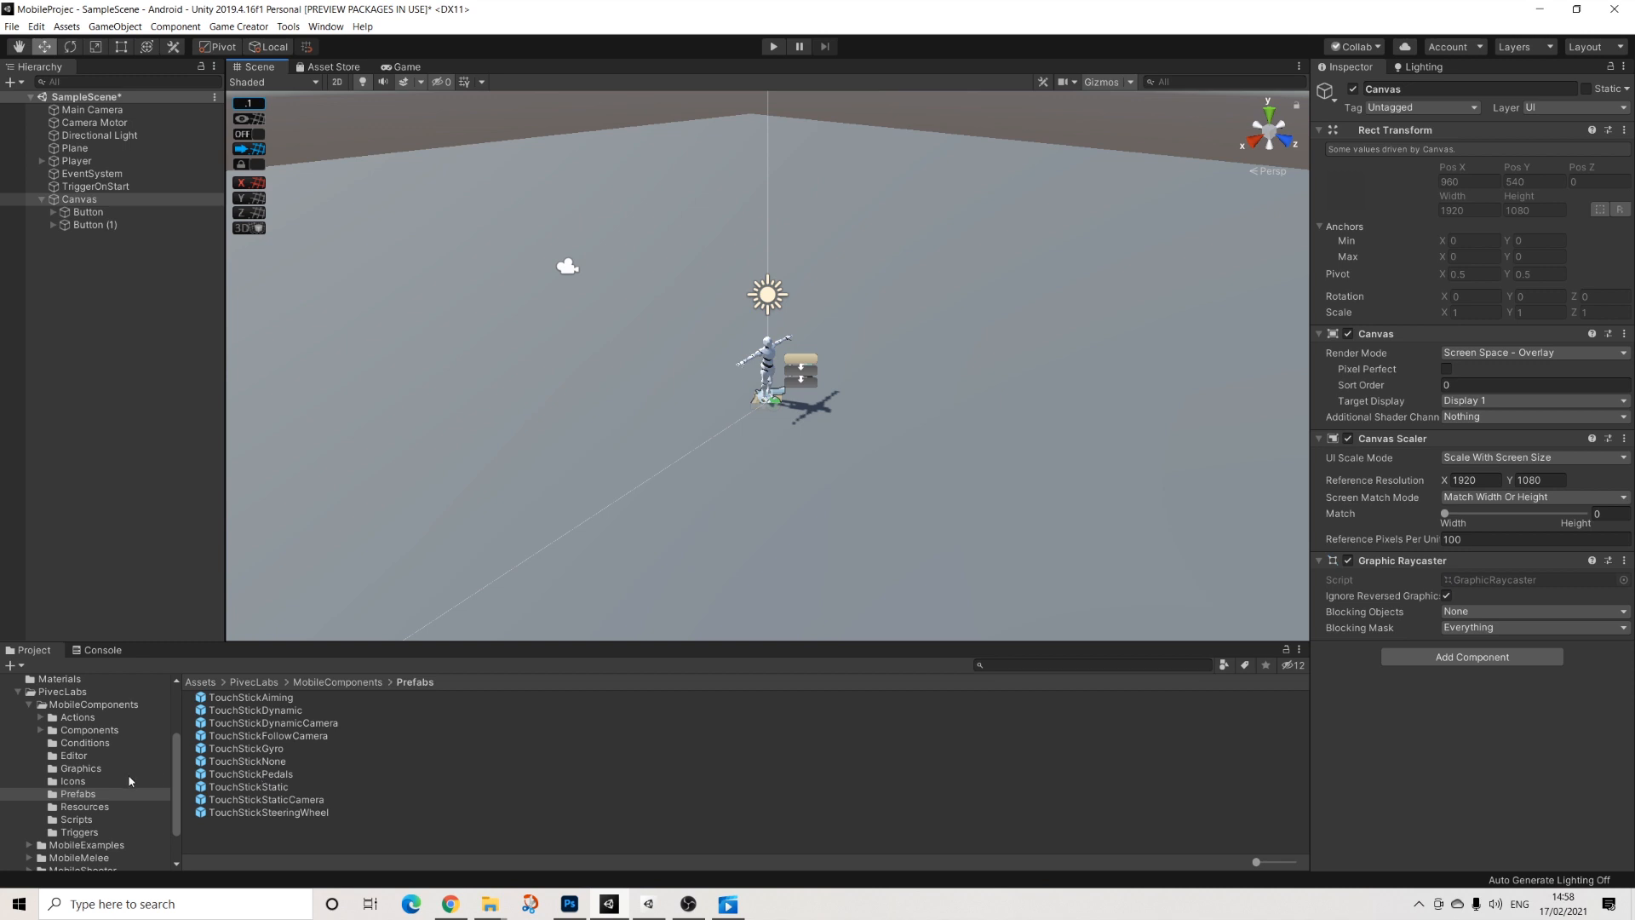
Step: Open the Example5_SteeringWheel scene from the MobileExamples folder, saving the changes made to SampleScene
scroll(89, 797, down, 3)
click(92, 800)
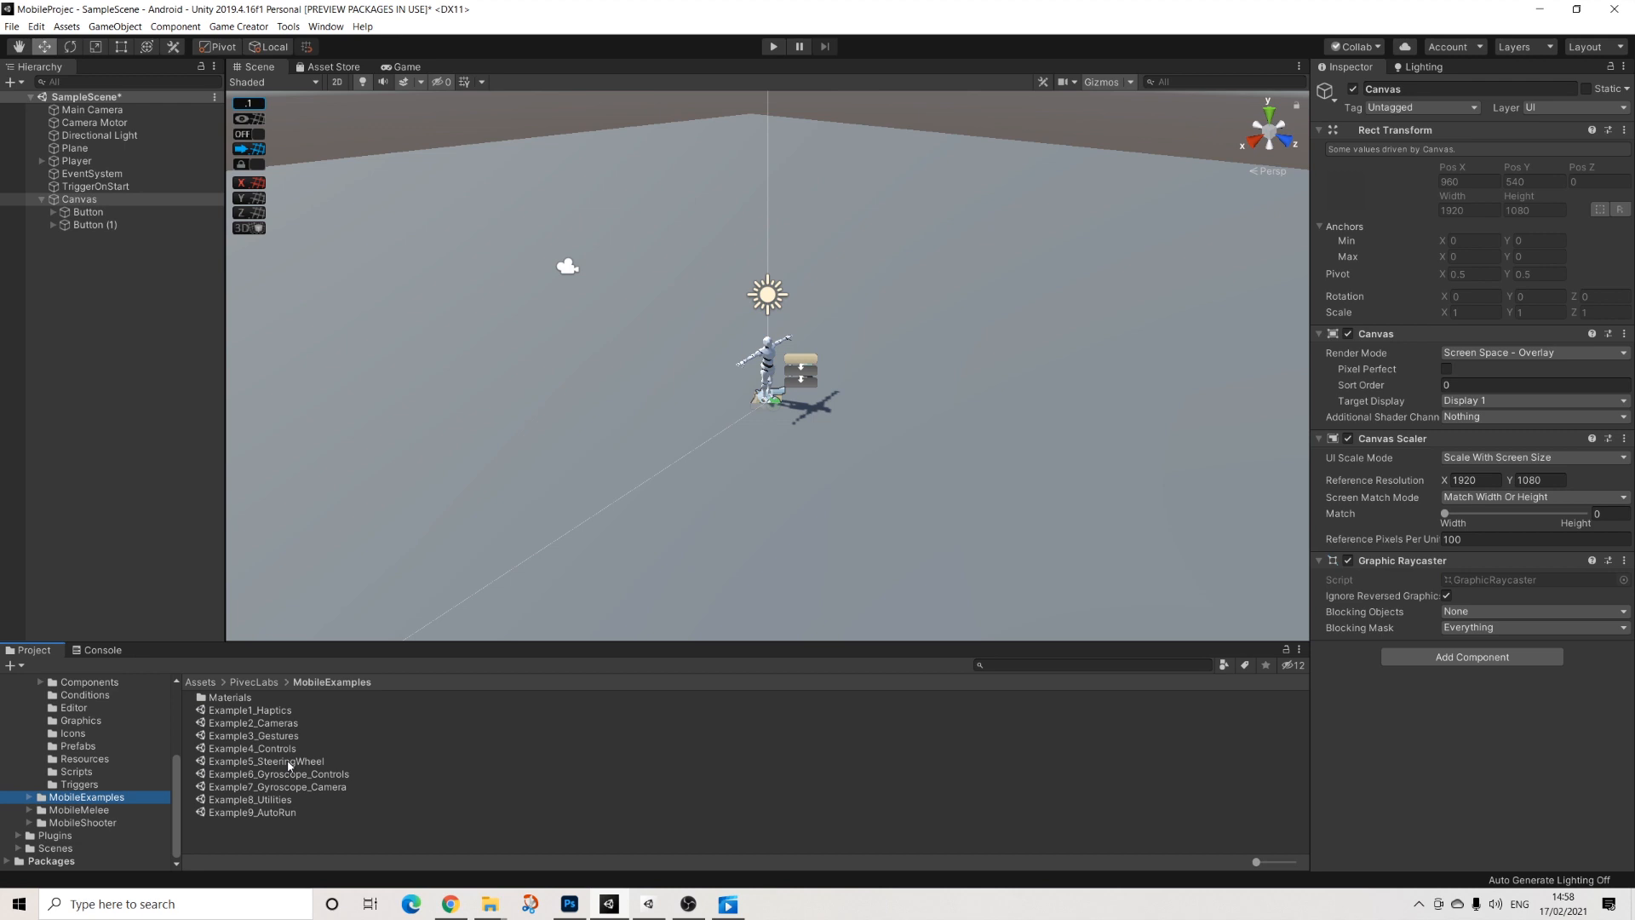
double_click(288, 762)
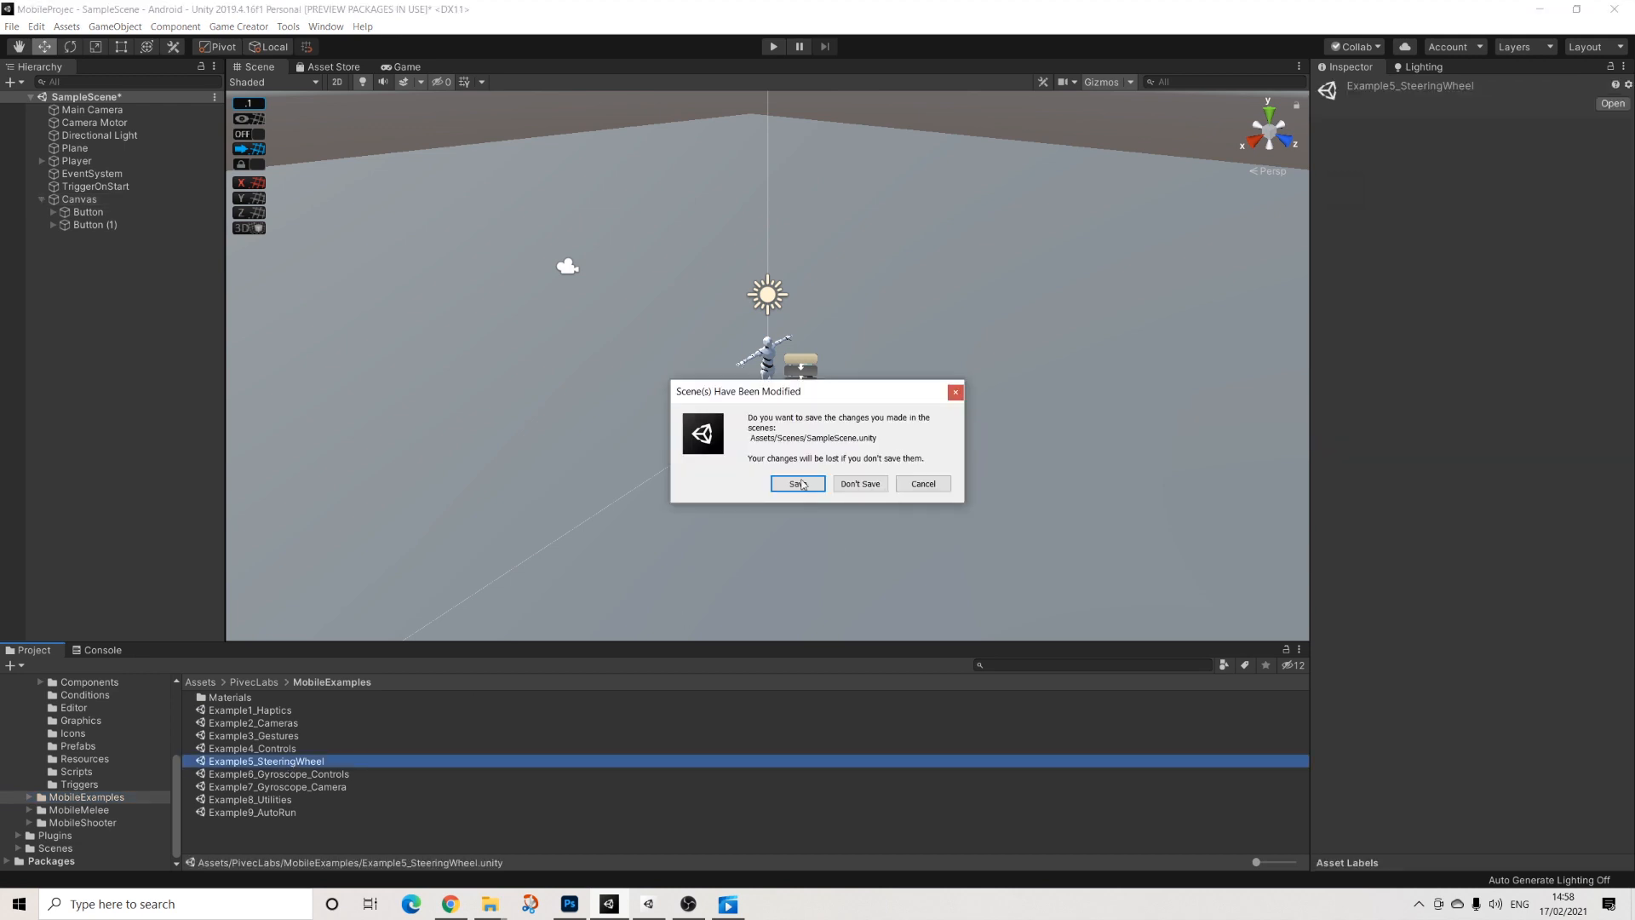
click(799, 484)
Step: Play the steering wheel example, walk the character to the bike, test driving with the pedals and wheel, and stop playback
click(774, 46)
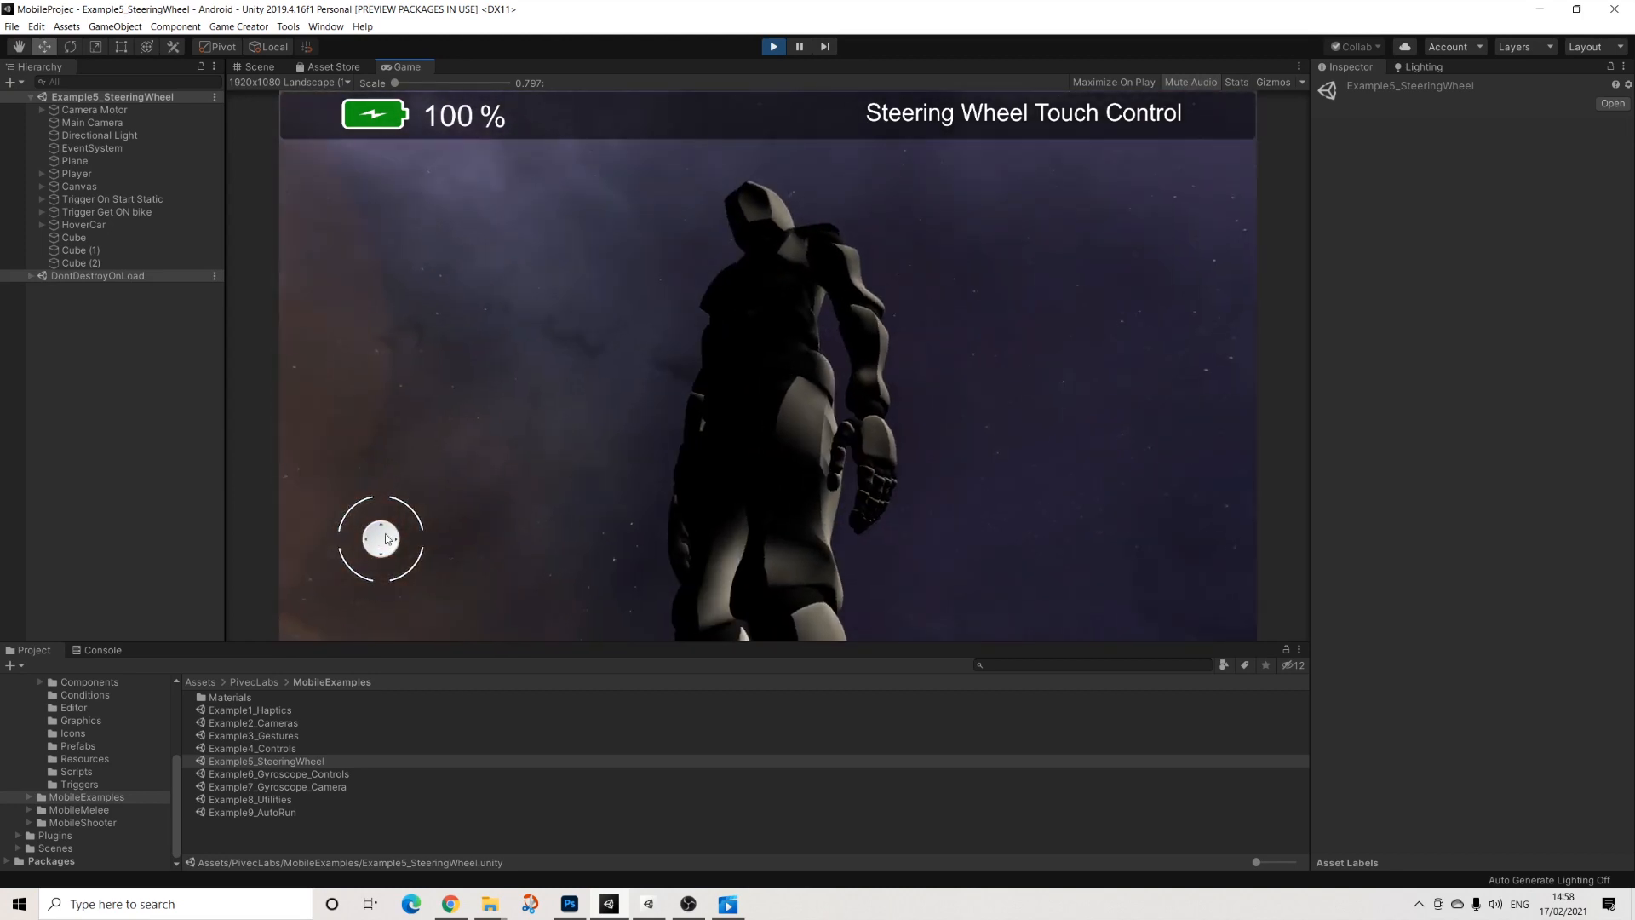
mouse_move(385, 538)
mouse_down()
mouse_move(281, 569)
mouse_move(157, 475)
mouse_move(161, 498)
mouse_move(308, 496)
mouse_move(361, 530)
mouse_up()
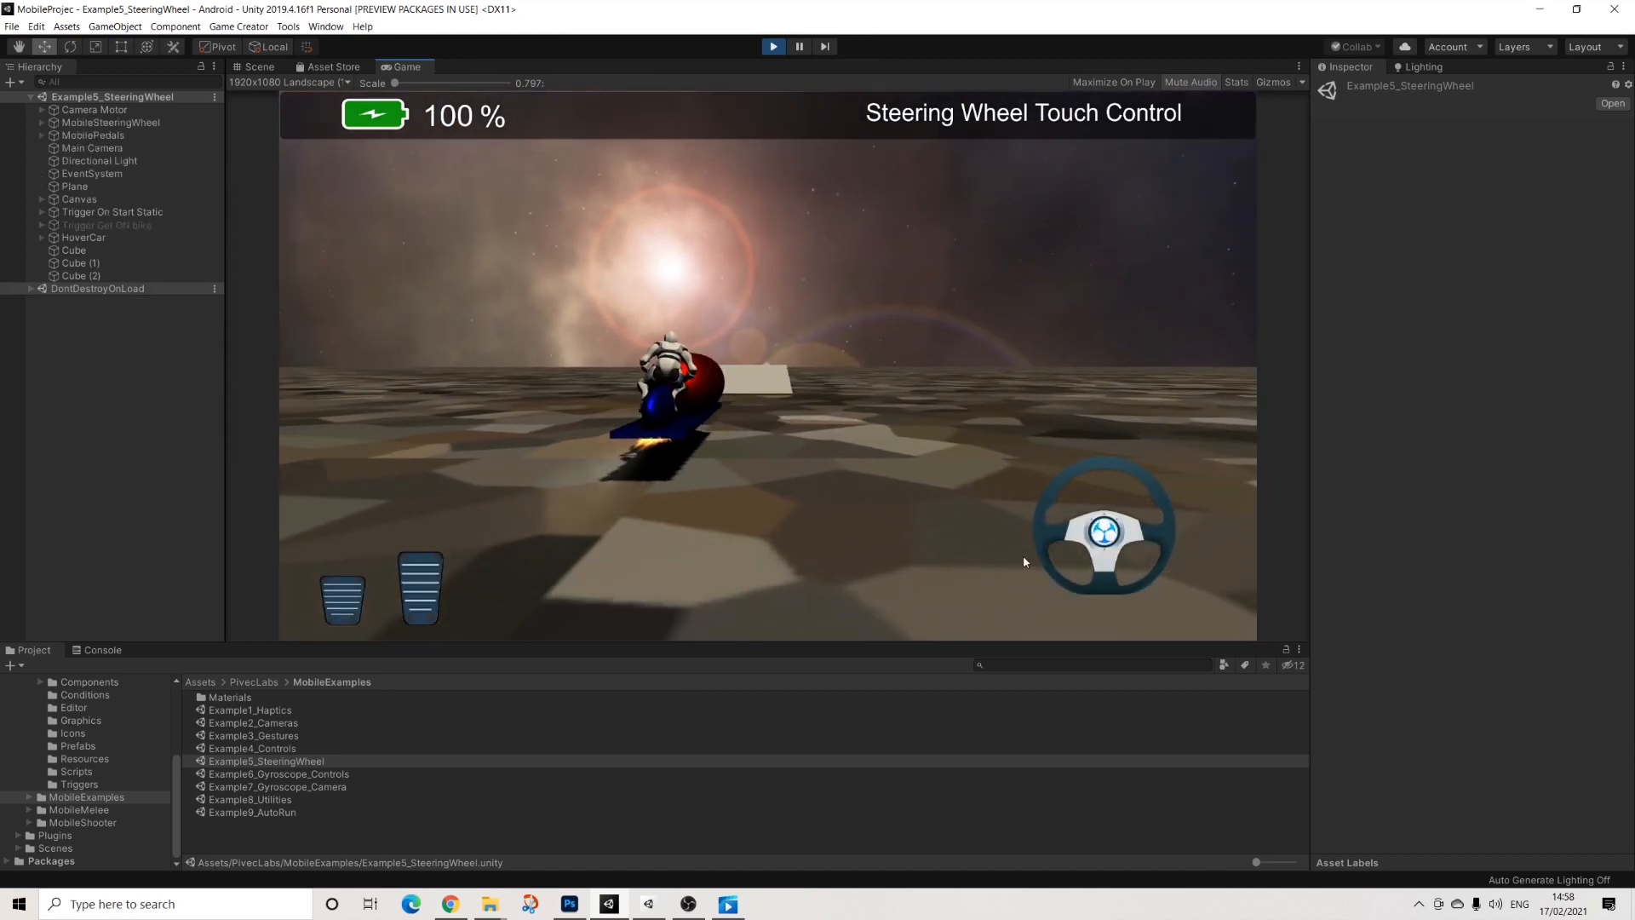
drag(423, 588, 424, 590)
drag(1172, 515, 936, 456)
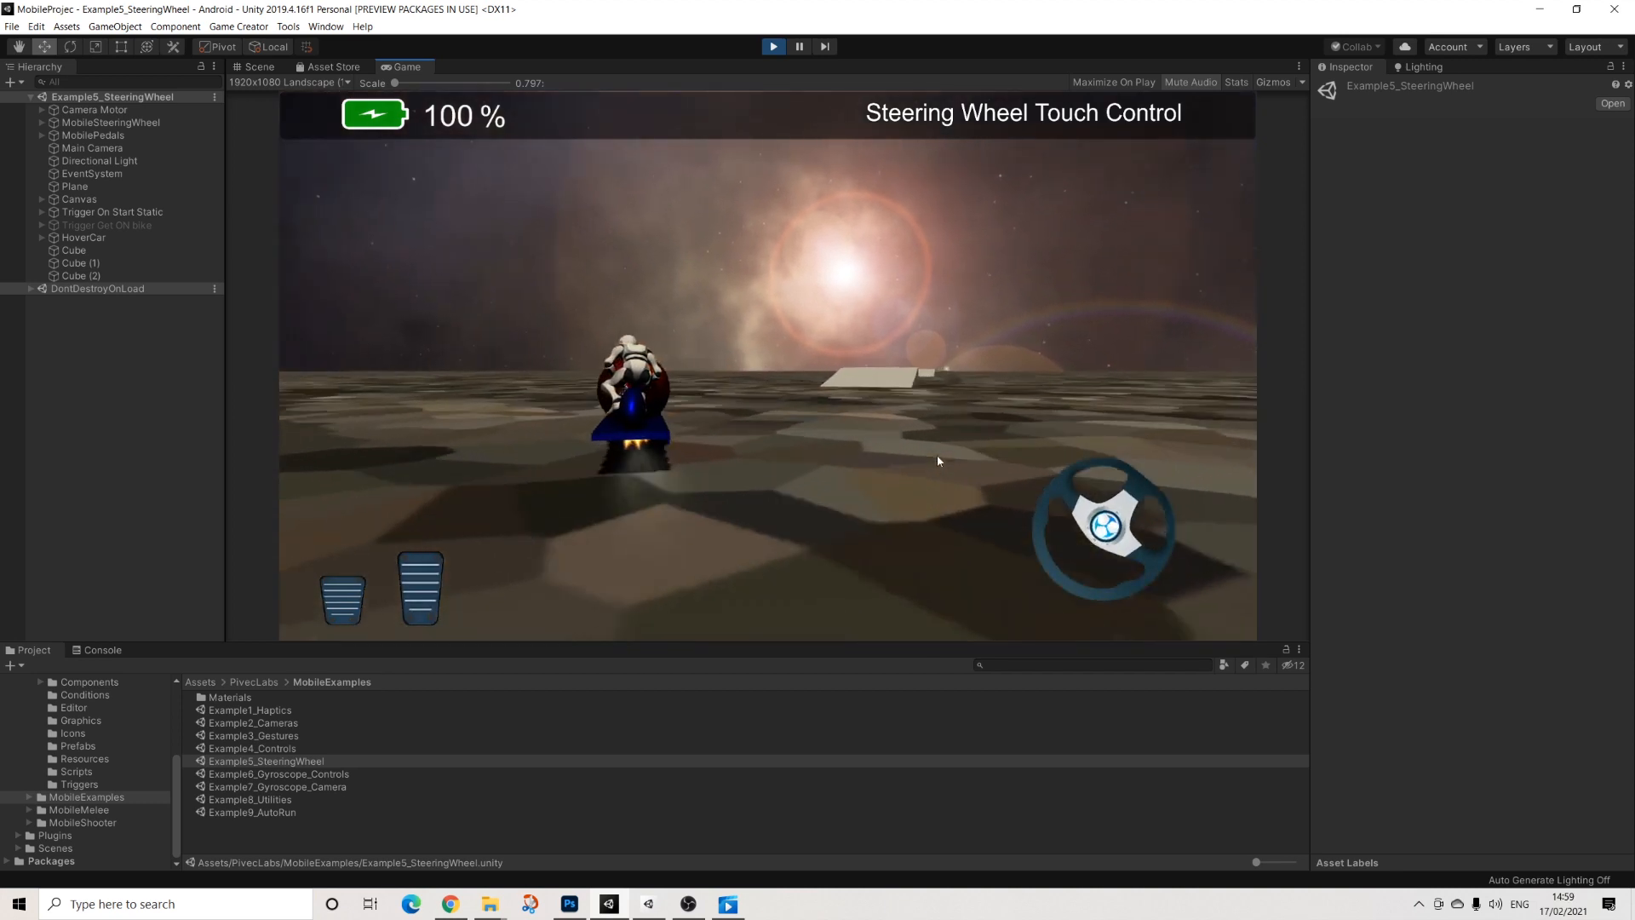
drag(433, 576, 433, 575)
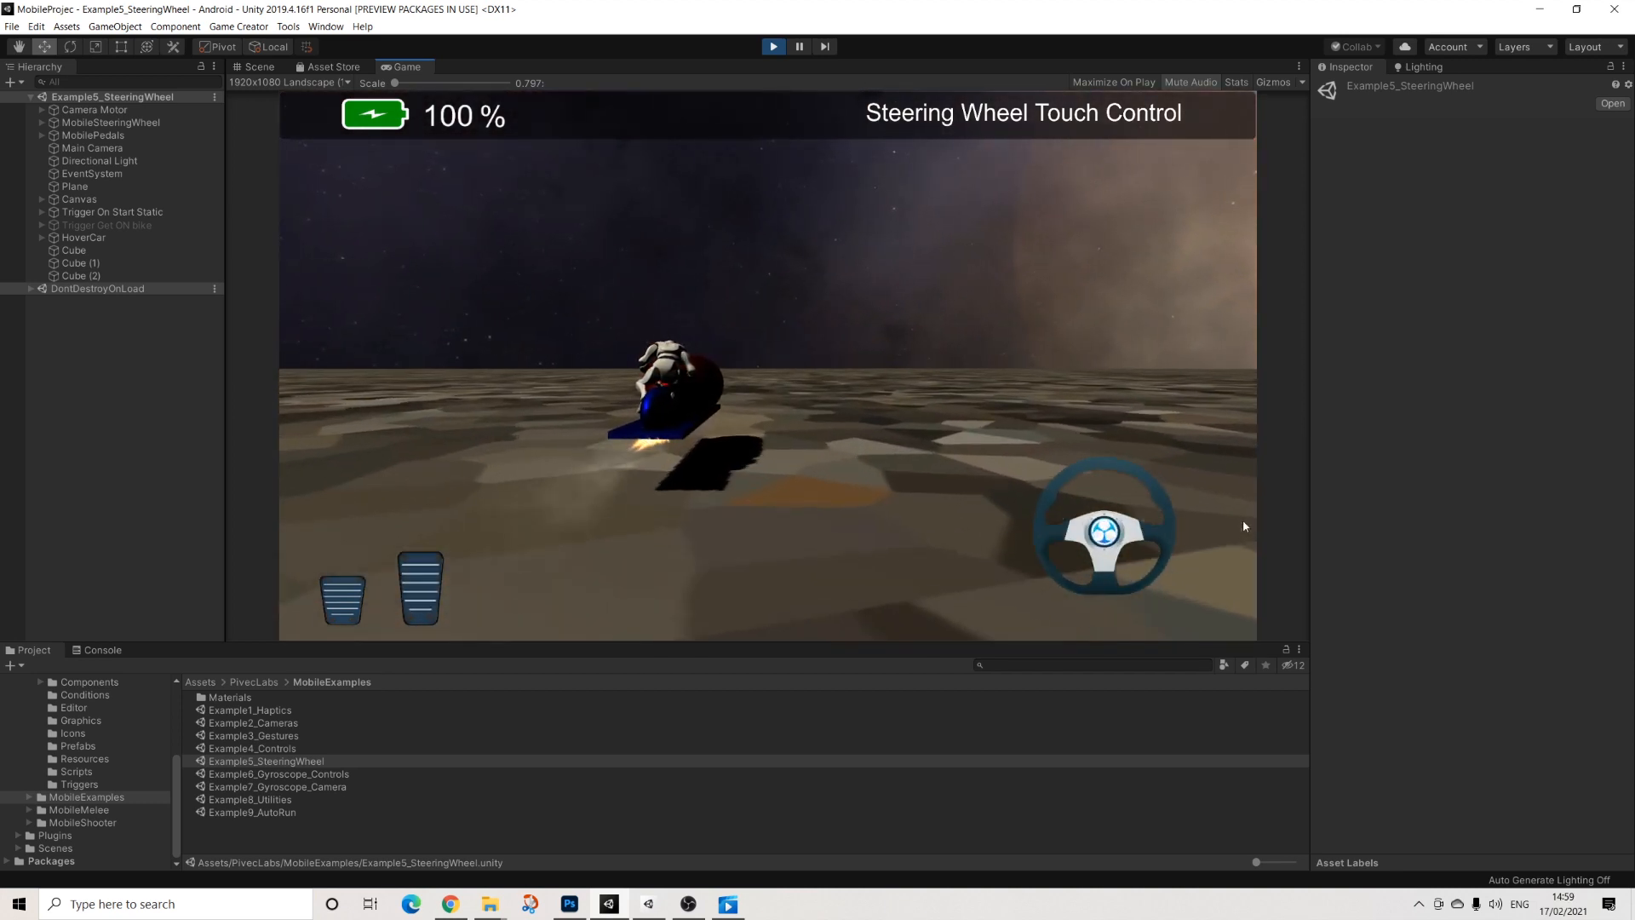
drag(1157, 485, 1182, 635)
drag(425, 582, 424, 582)
drag(1168, 503, 1187, 539)
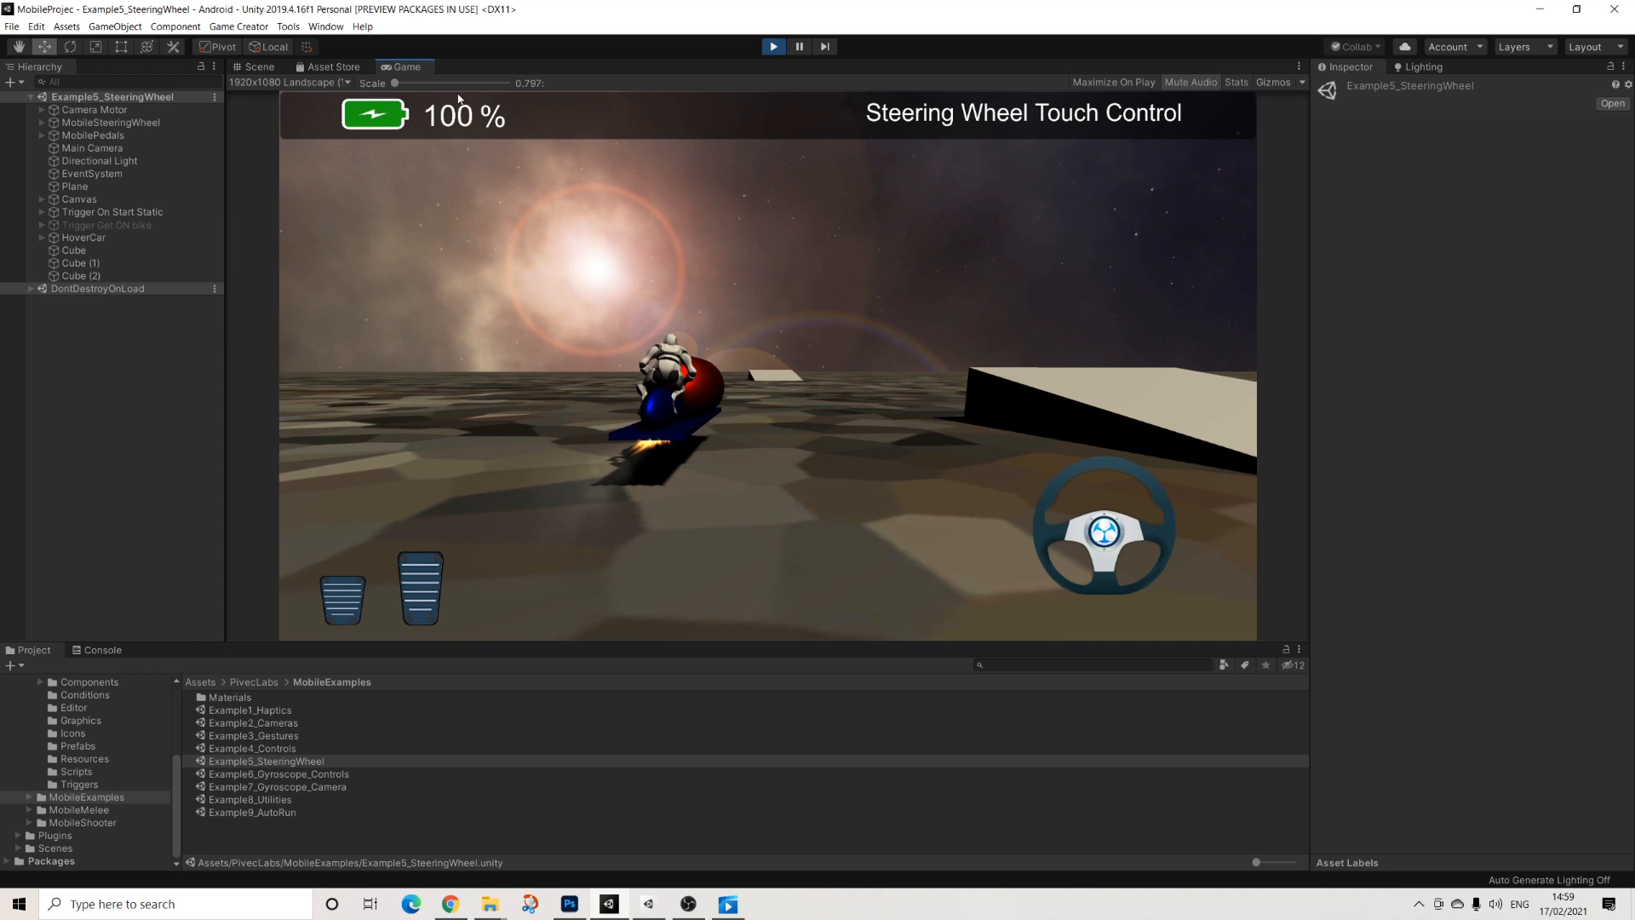
click(779, 51)
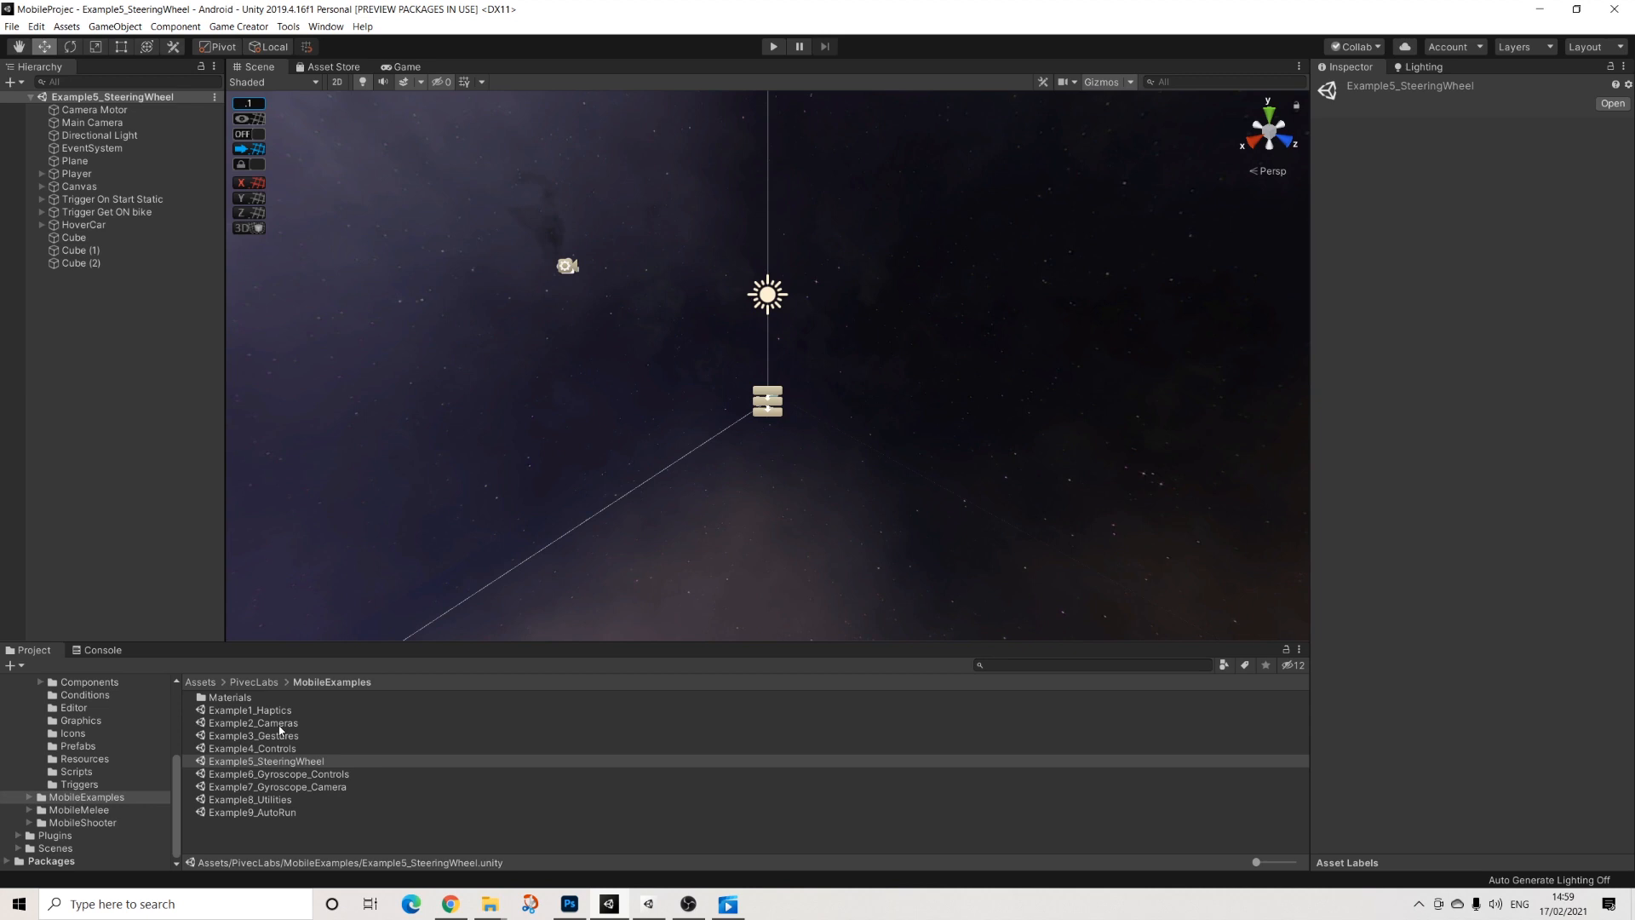
Step: Open the Example3_Gestures scene and remove all Game Creator example scenes from the build's scene list
double_click(280, 724)
double_click(300, 735)
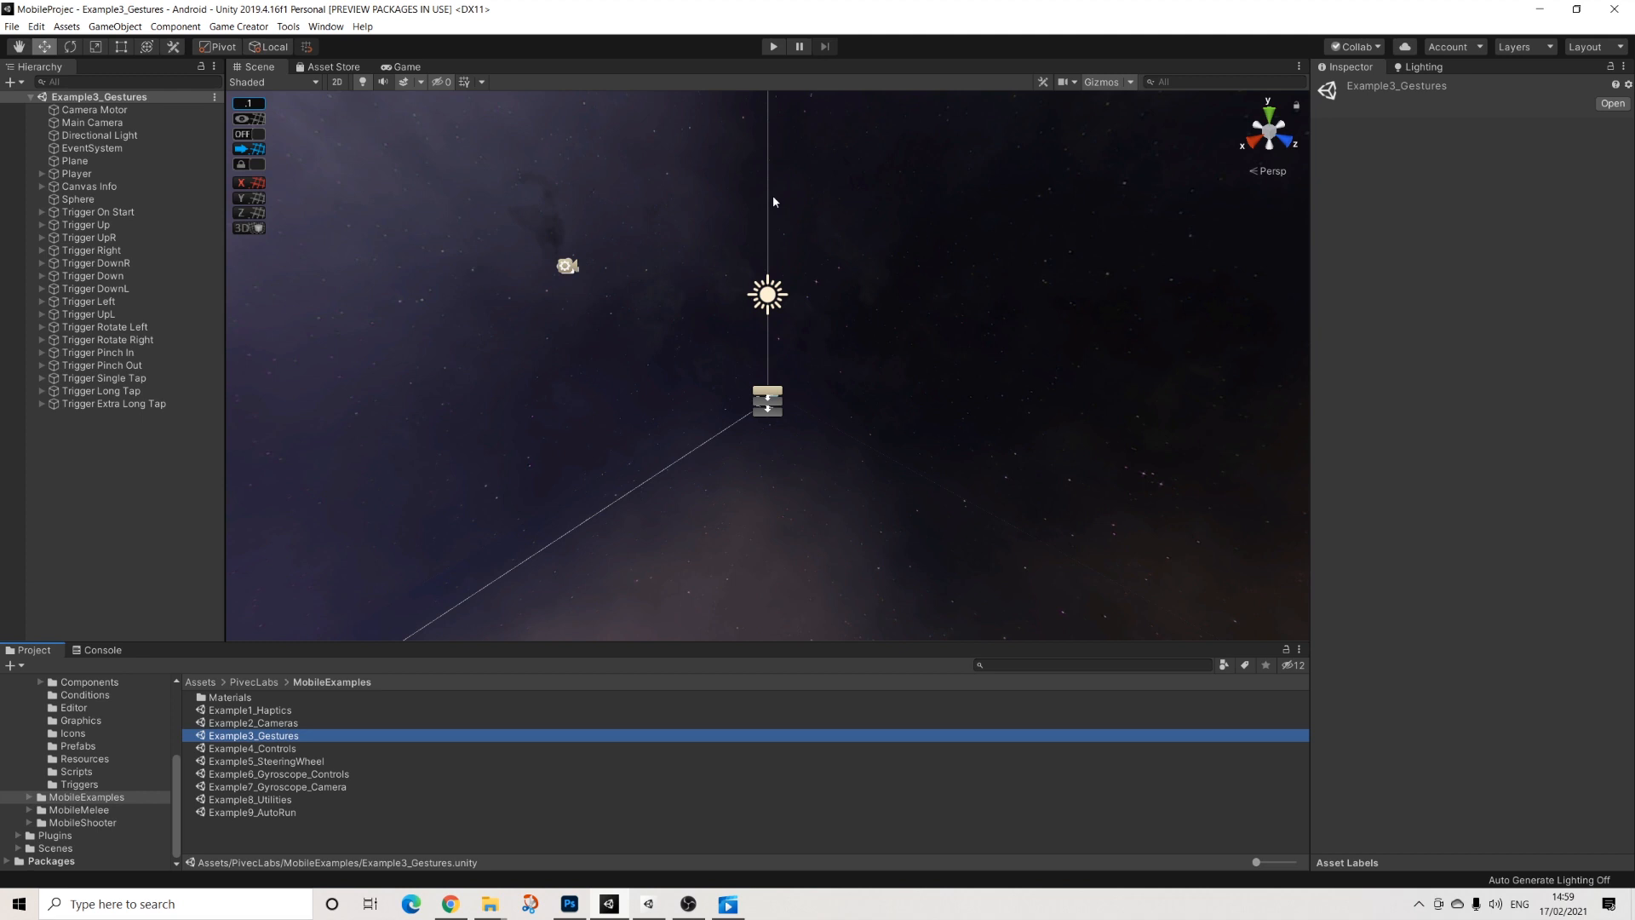
click(12, 26)
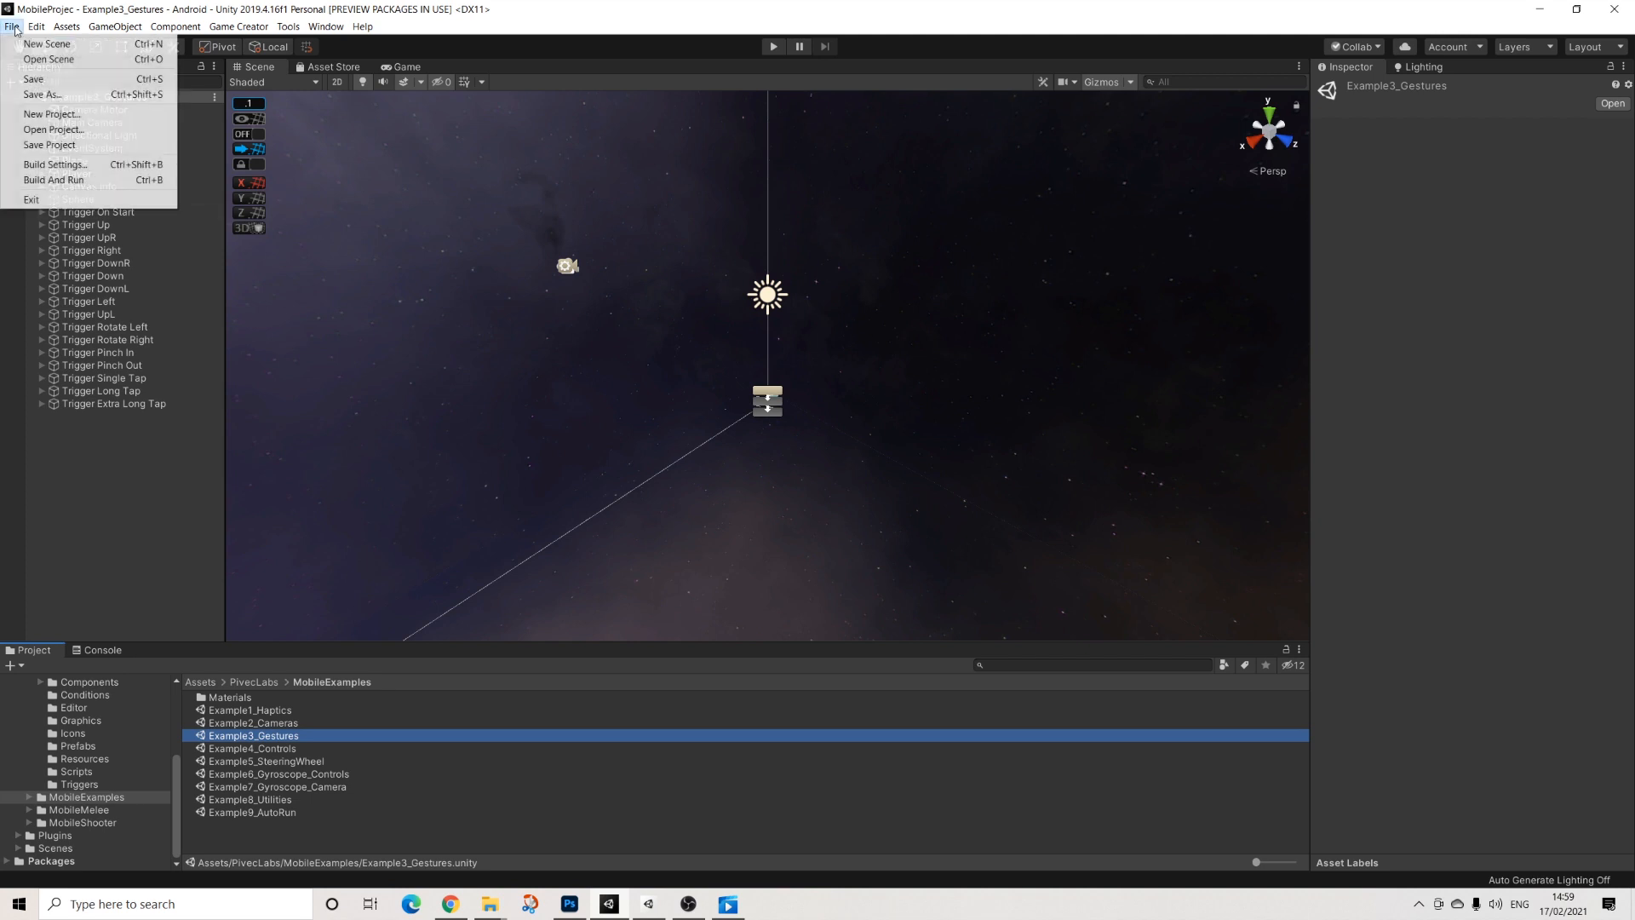
click(68, 167)
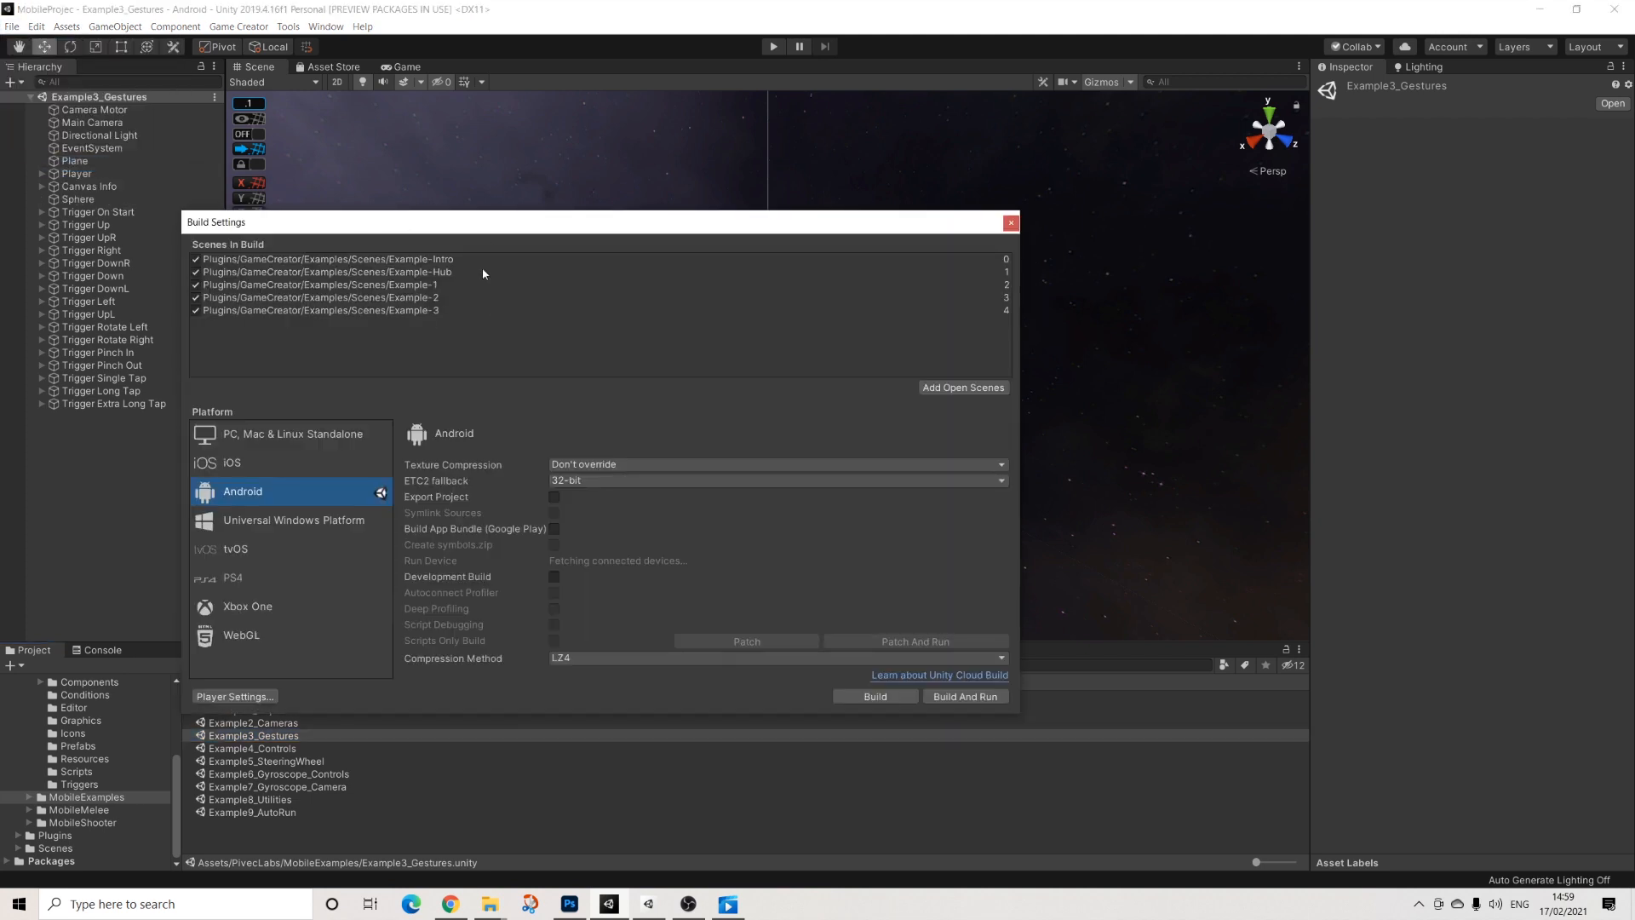
click(350, 312)
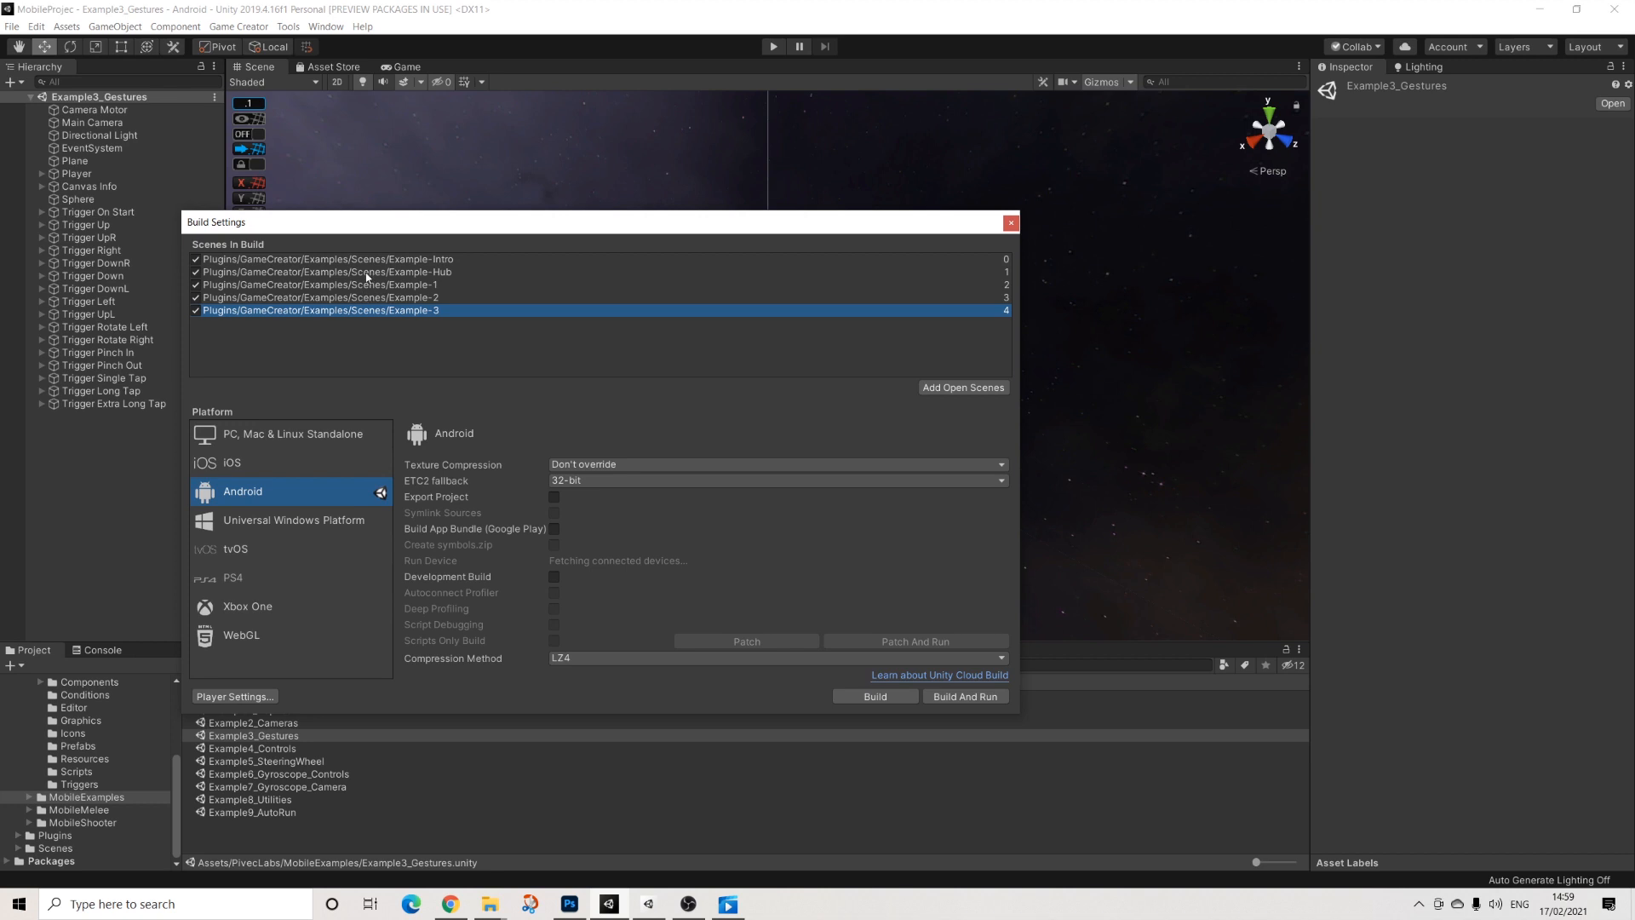
shift+click(384, 263)
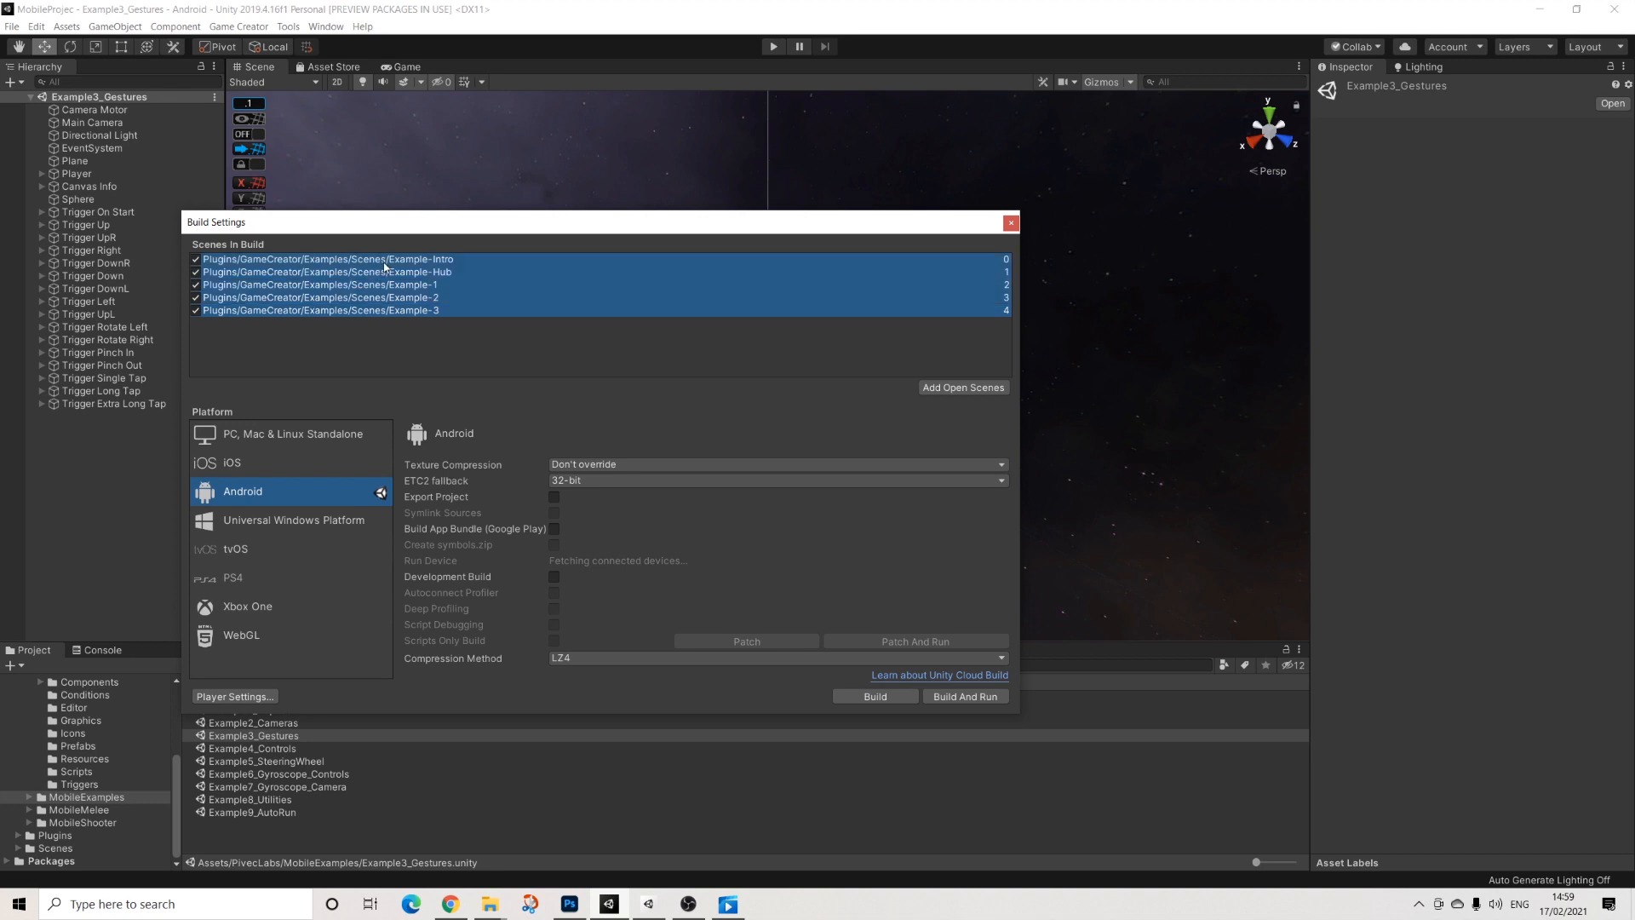
key(Delete)
Step: Add the open Example3_Gestures scene to the Android build's scene list and close the Build Settings
drag(477, 223, 568, 104)
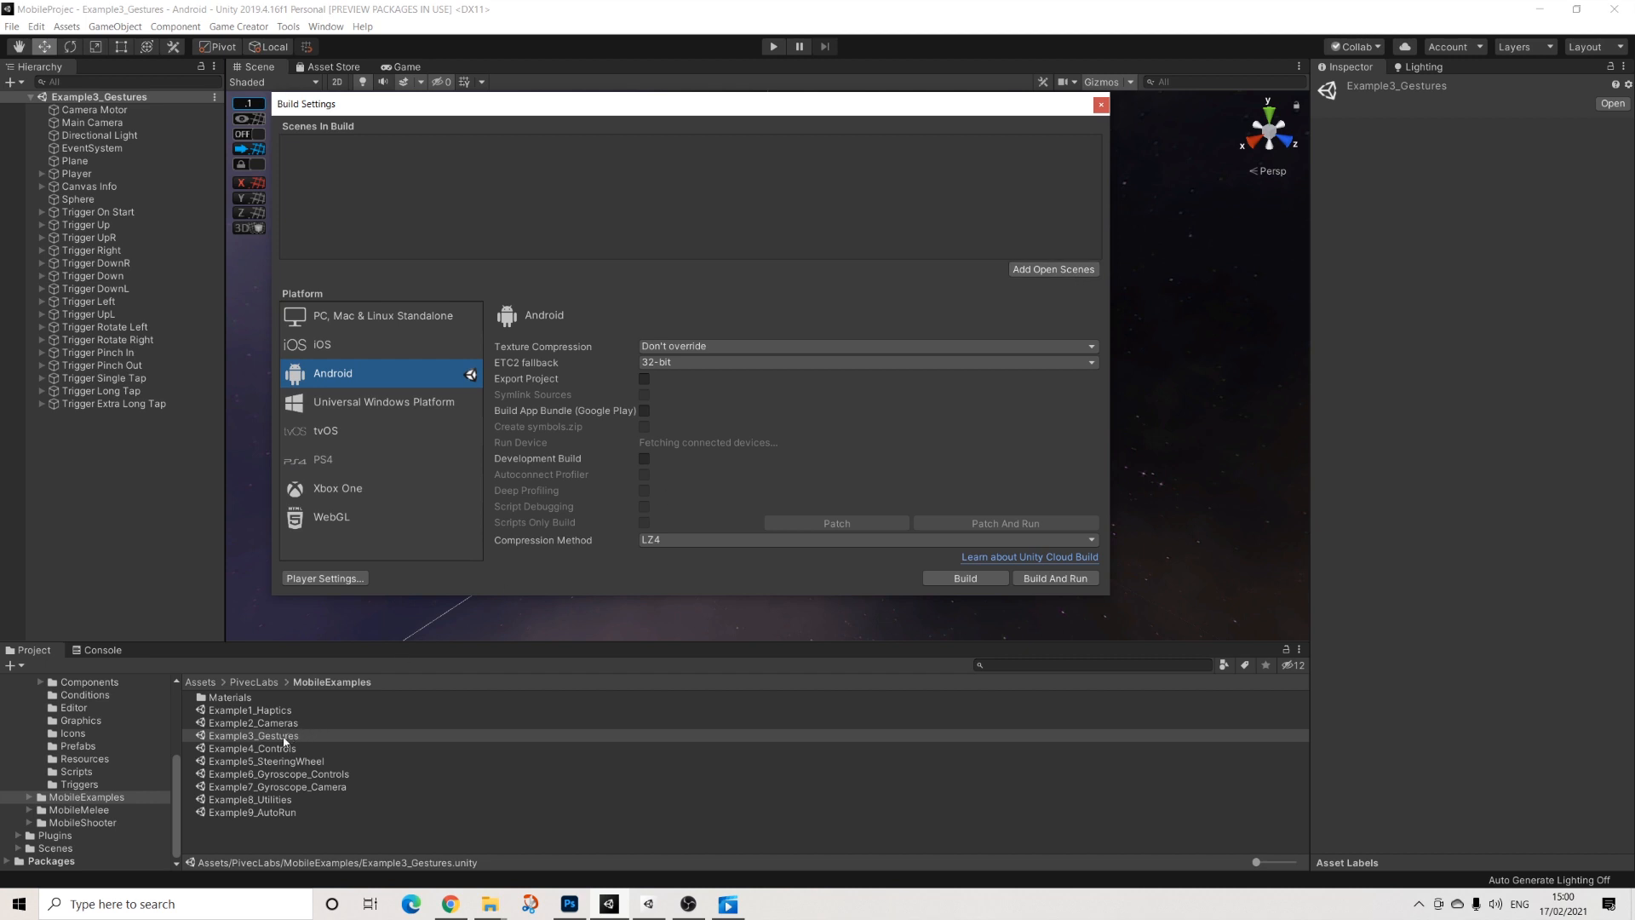
click(1040, 270)
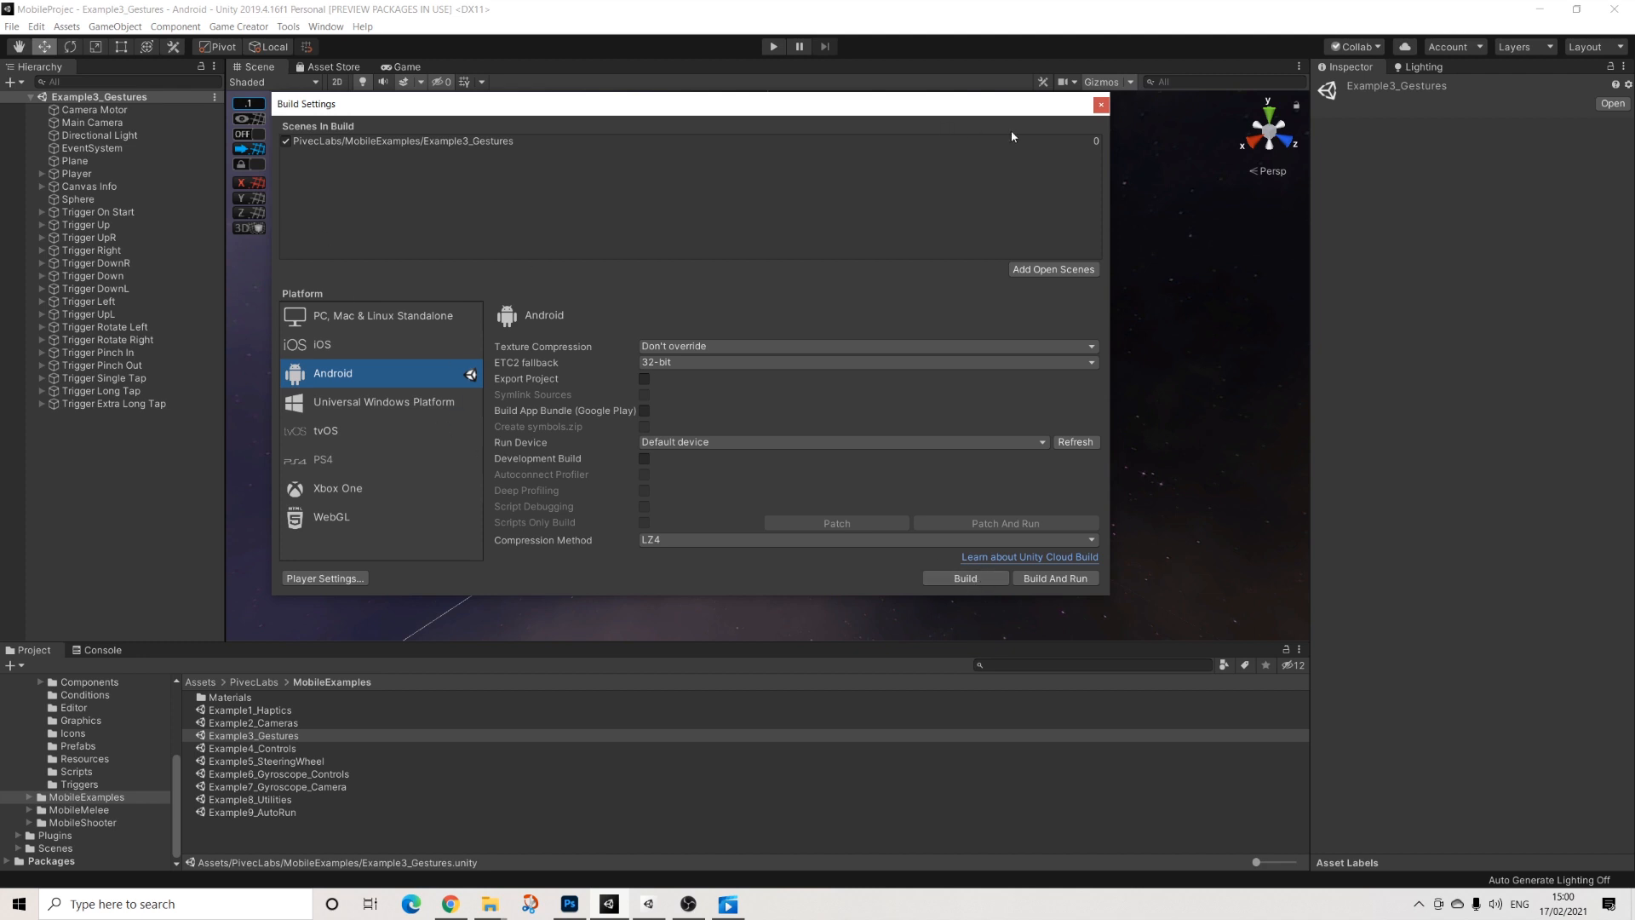
click(1101, 104)
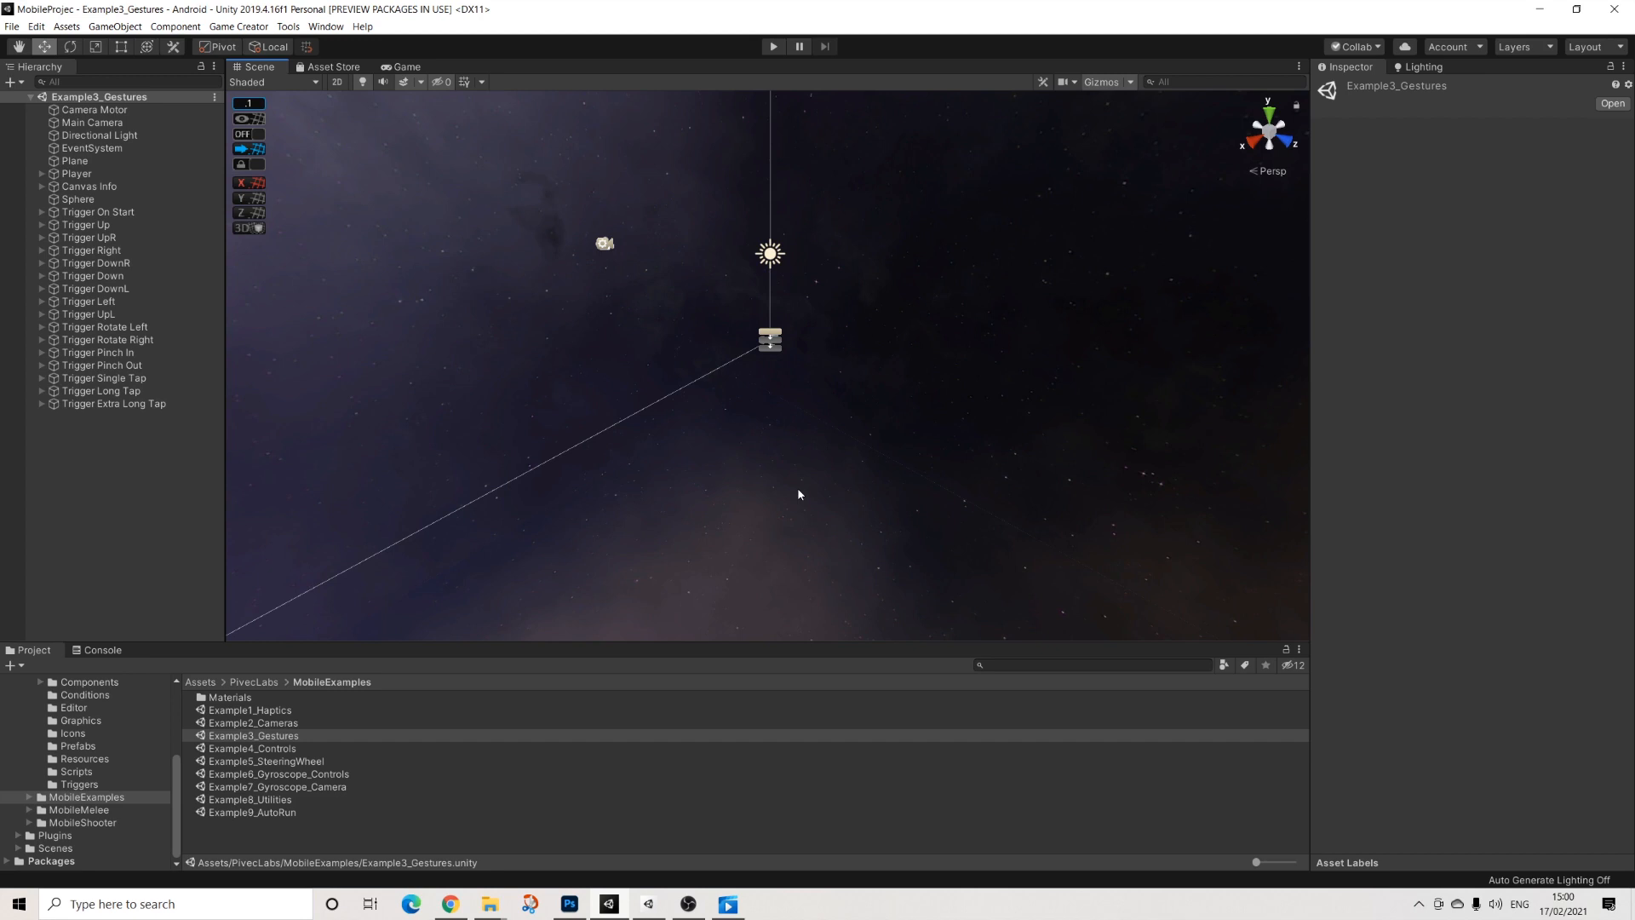
Step: Open the Example9_AutoRun scene, followed by the Example10_Shooter scene from the MobileShooter examples
middle_drag(531, 460, 657, 457)
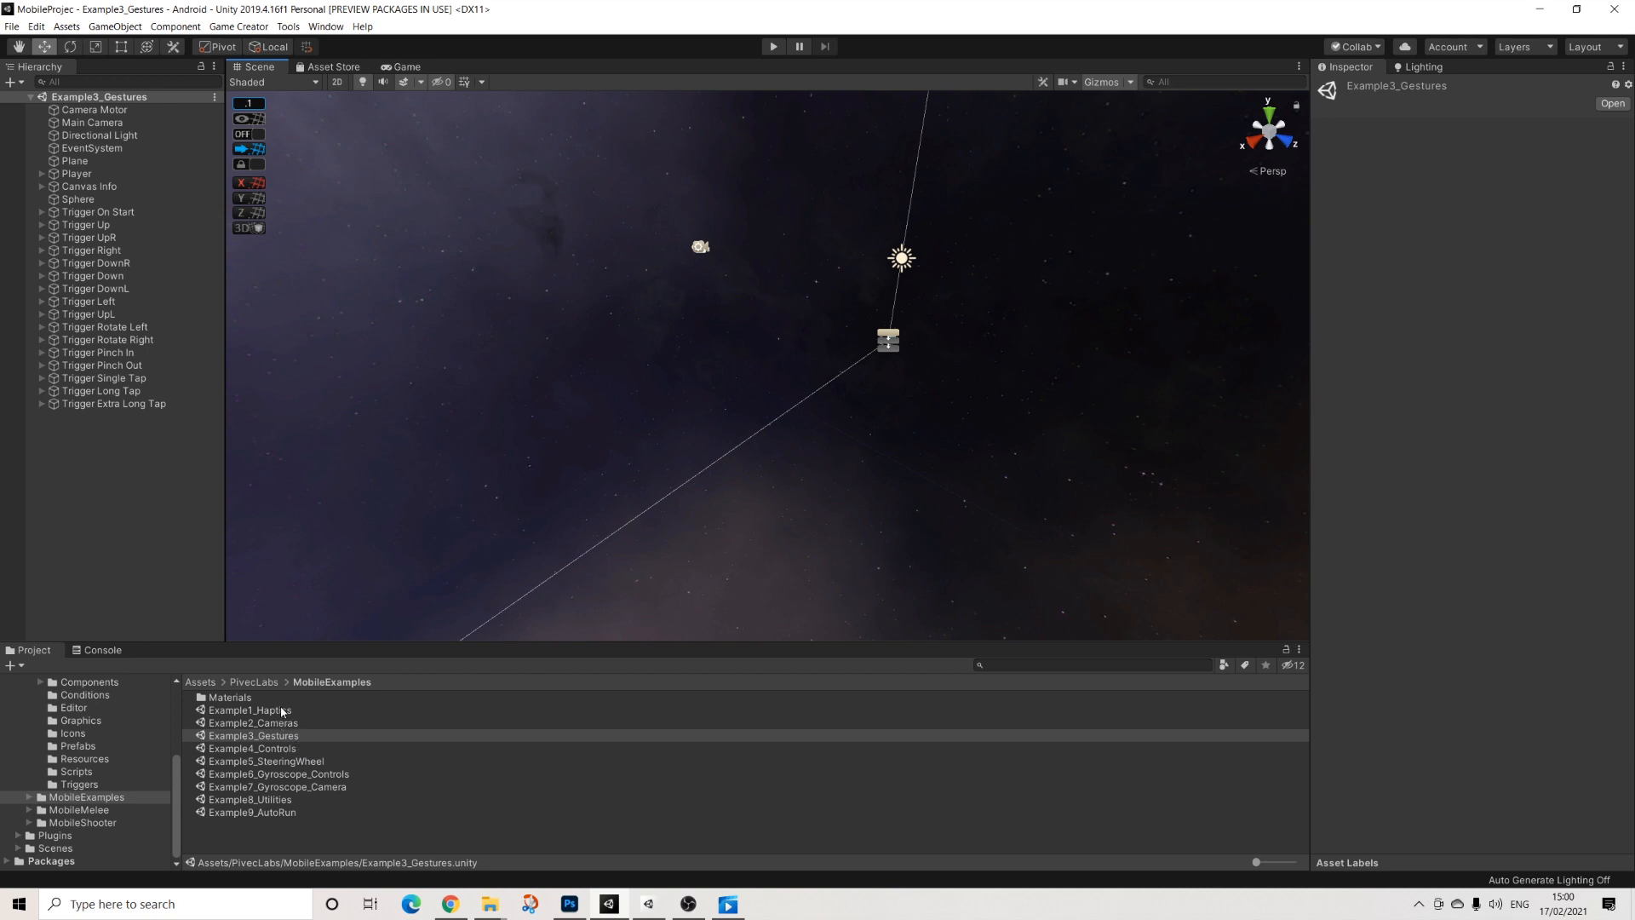
double_click(260, 813)
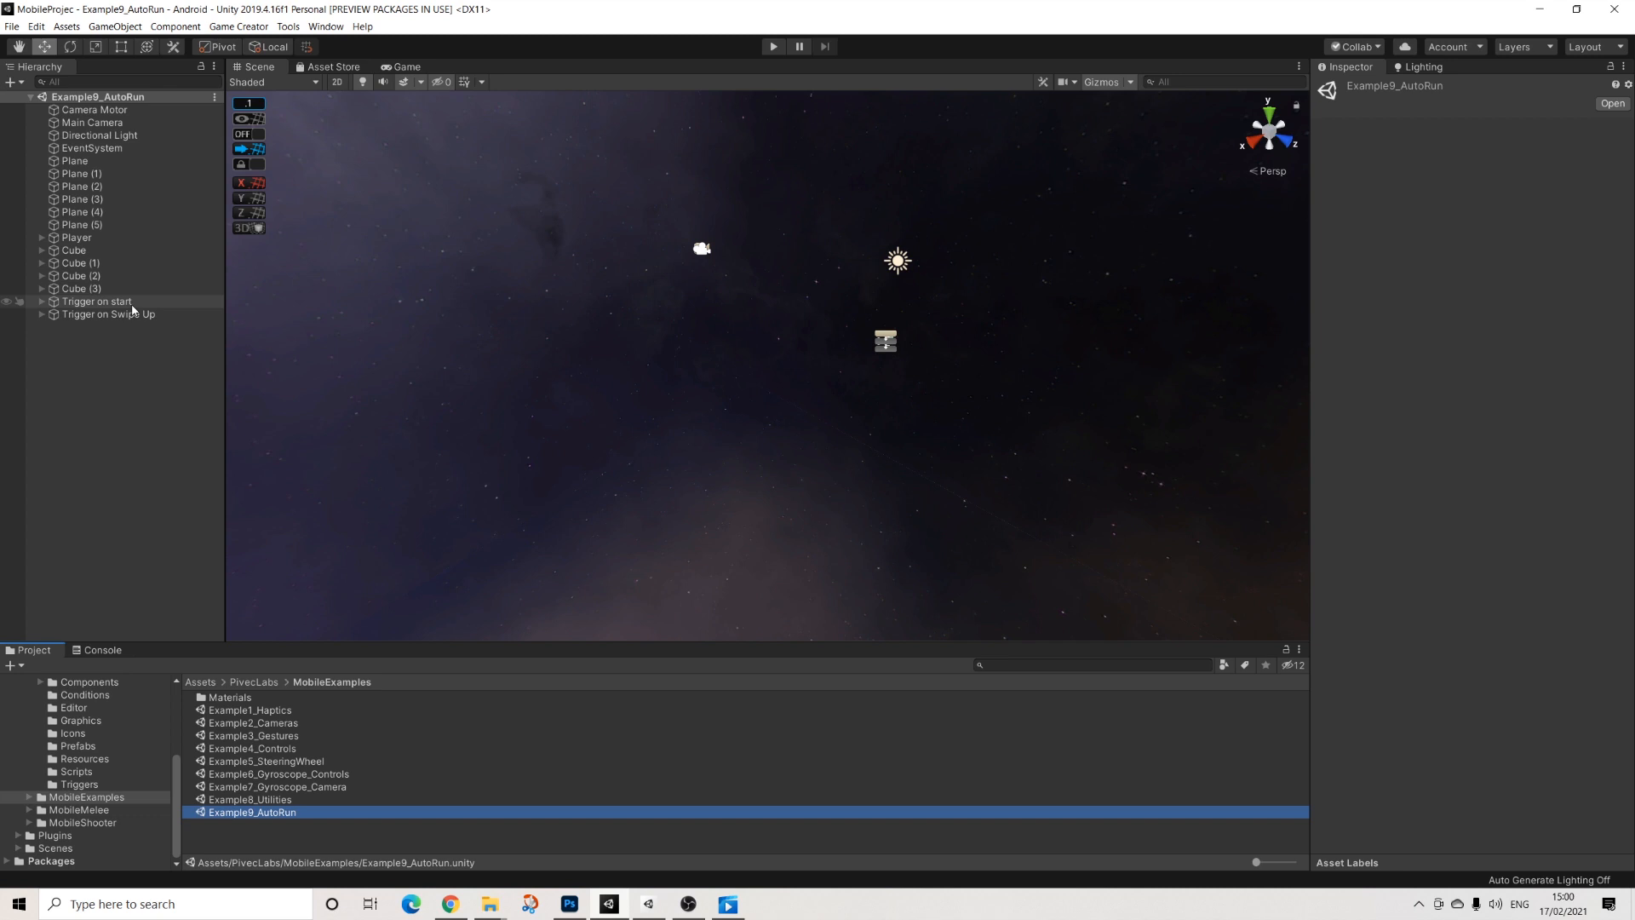
click(83, 823)
double_click(232, 710)
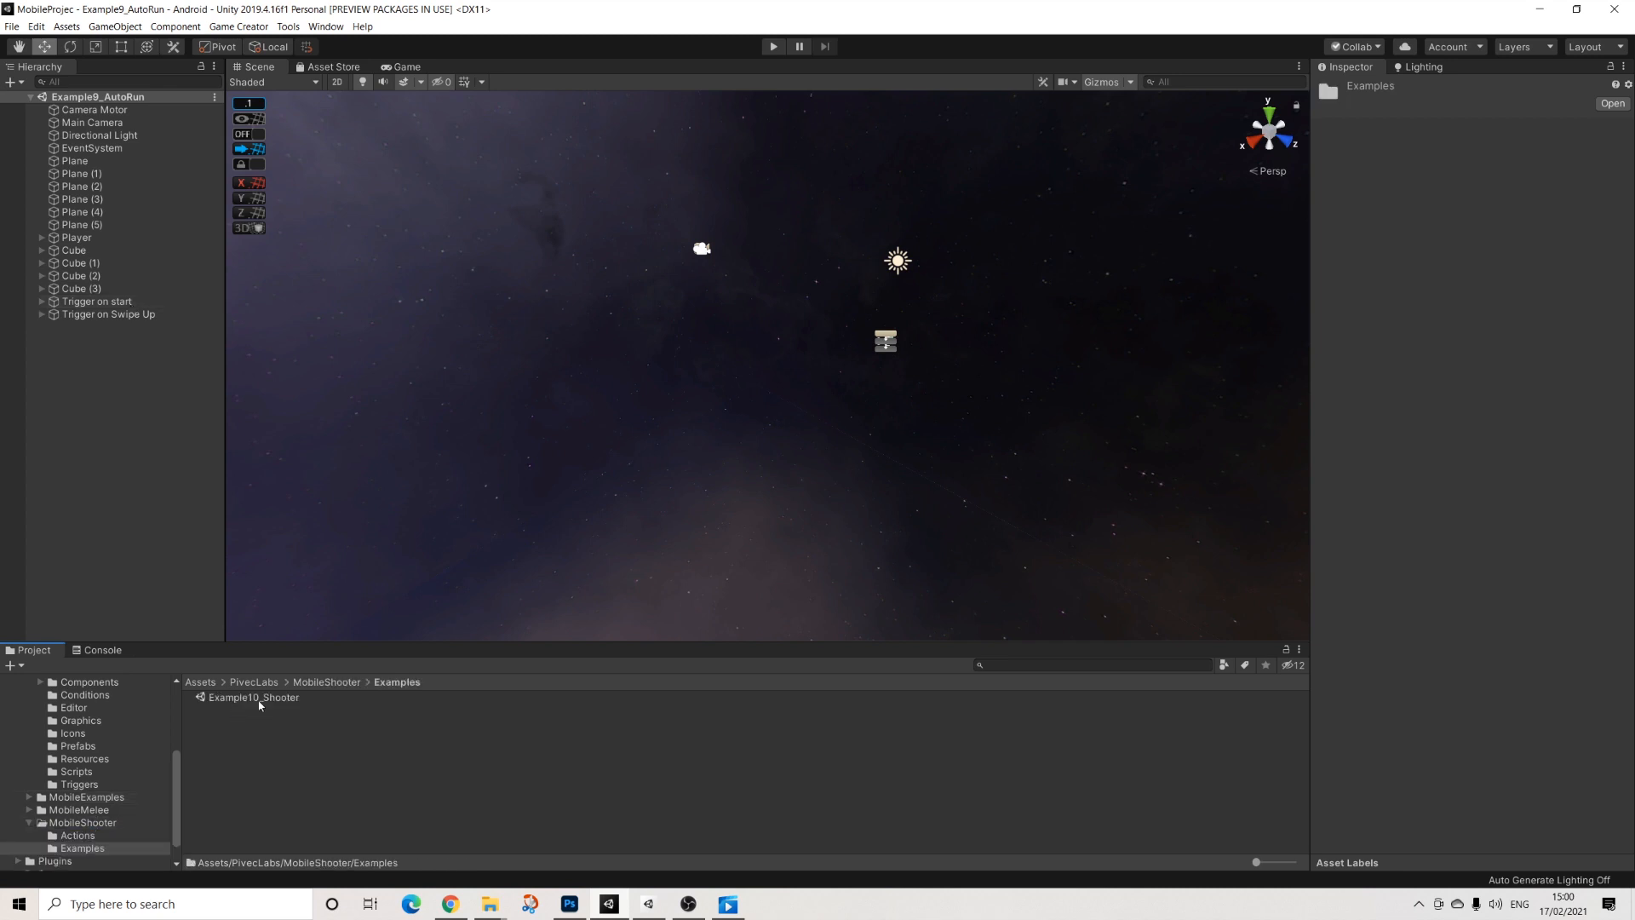
double_click(264, 697)
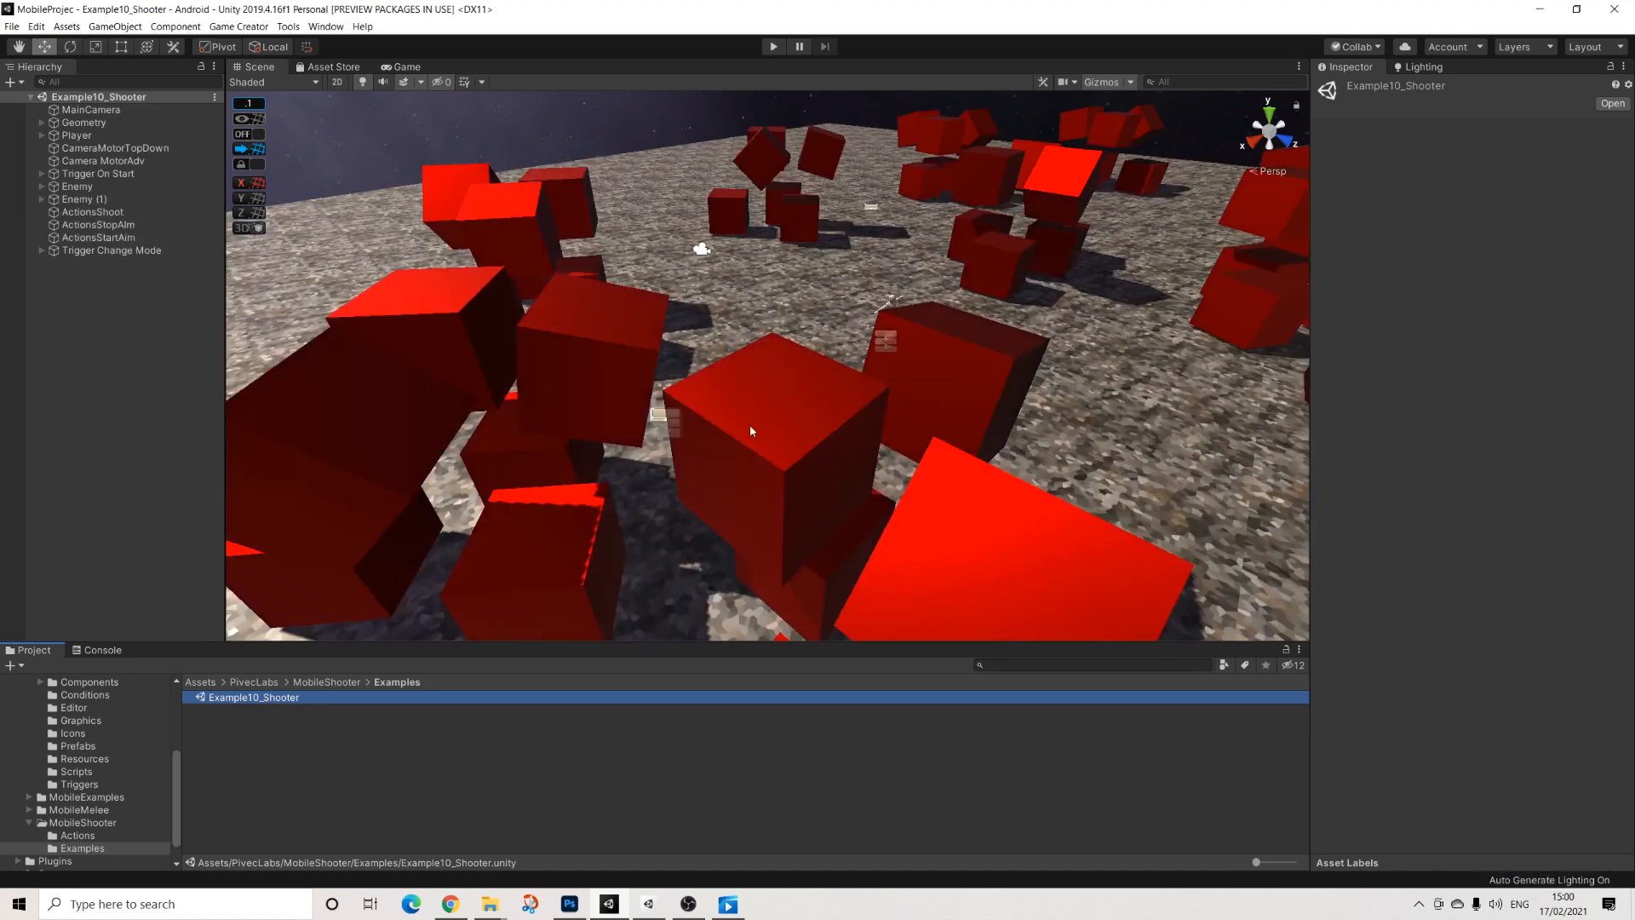
Step: Look over the shooter scene's cube obstacles and move in close to the player character
scroll(758, 419, down, 4)
middle_drag(767, 414, 672, 511)
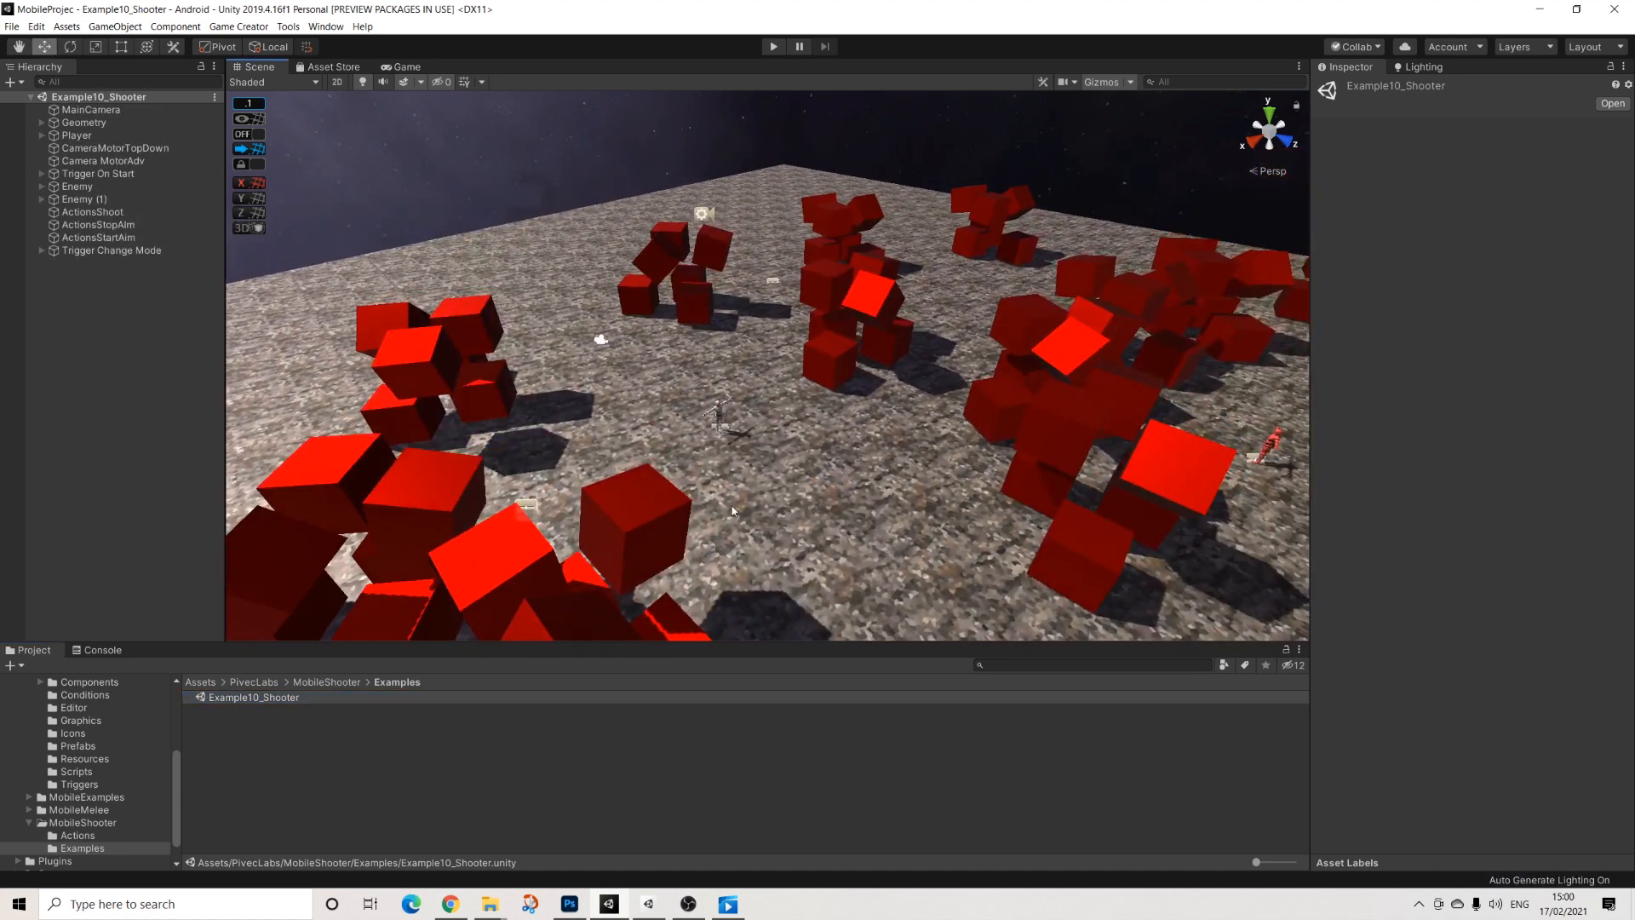
alt+drag(683, 507, 707, 587)
scroll(718, 494, up, 4)
middle_drag(707, 588, 785, 499)
scroll(798, 508, up, 7)
alt+drag(799, 509, 756, 516)
Step: Play the shooter example, test moving with one touchstick and aiming and shooting with the other, and stop playback
click(774, 47)
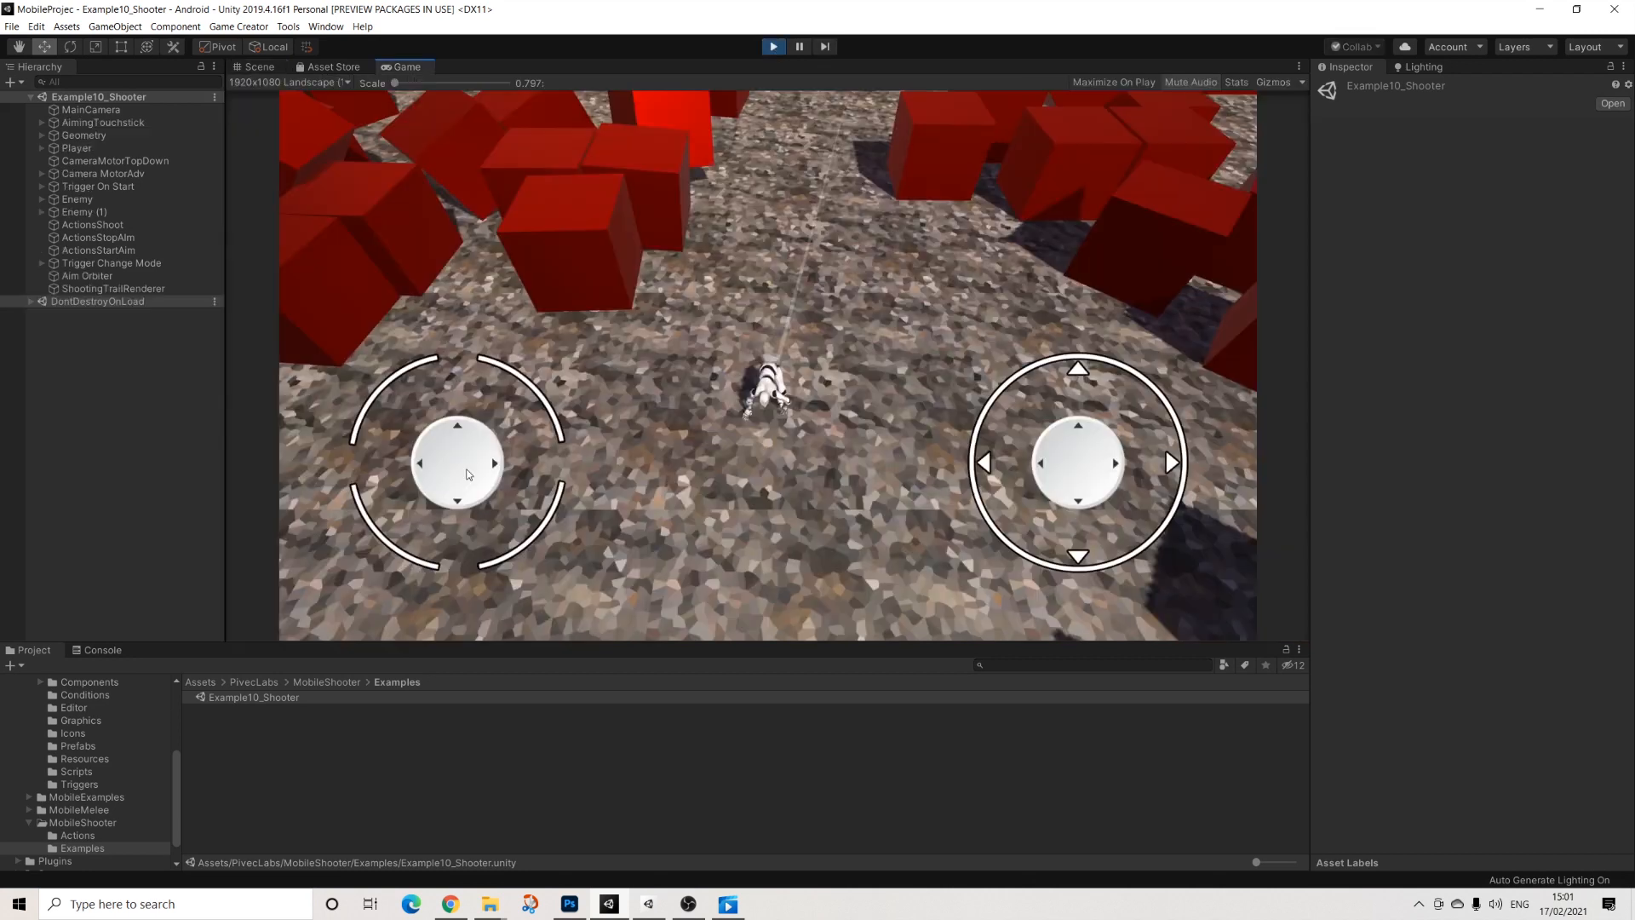
mouse_move(453, 465)
mouse_down()
mouse_move(334, 494)
mouse_move(294, 402)
mouse_move(249, 355)
mouse_move(181, 379)
mouse_move(631, 462)
mouse_move(749, 385)
mouse_up()
drag(750, 385, 647, 460)
click(423, 384)
drag(430, 478, 292, 325)
mouse_move(293, 324)
mouse_down()
mouse_move(179, 489)
mouse_move(397, 445)
mouse_up()
click(1073, 460)
drag(1092, 461, 1095, 408)
drag(430, 479, 717, 544)
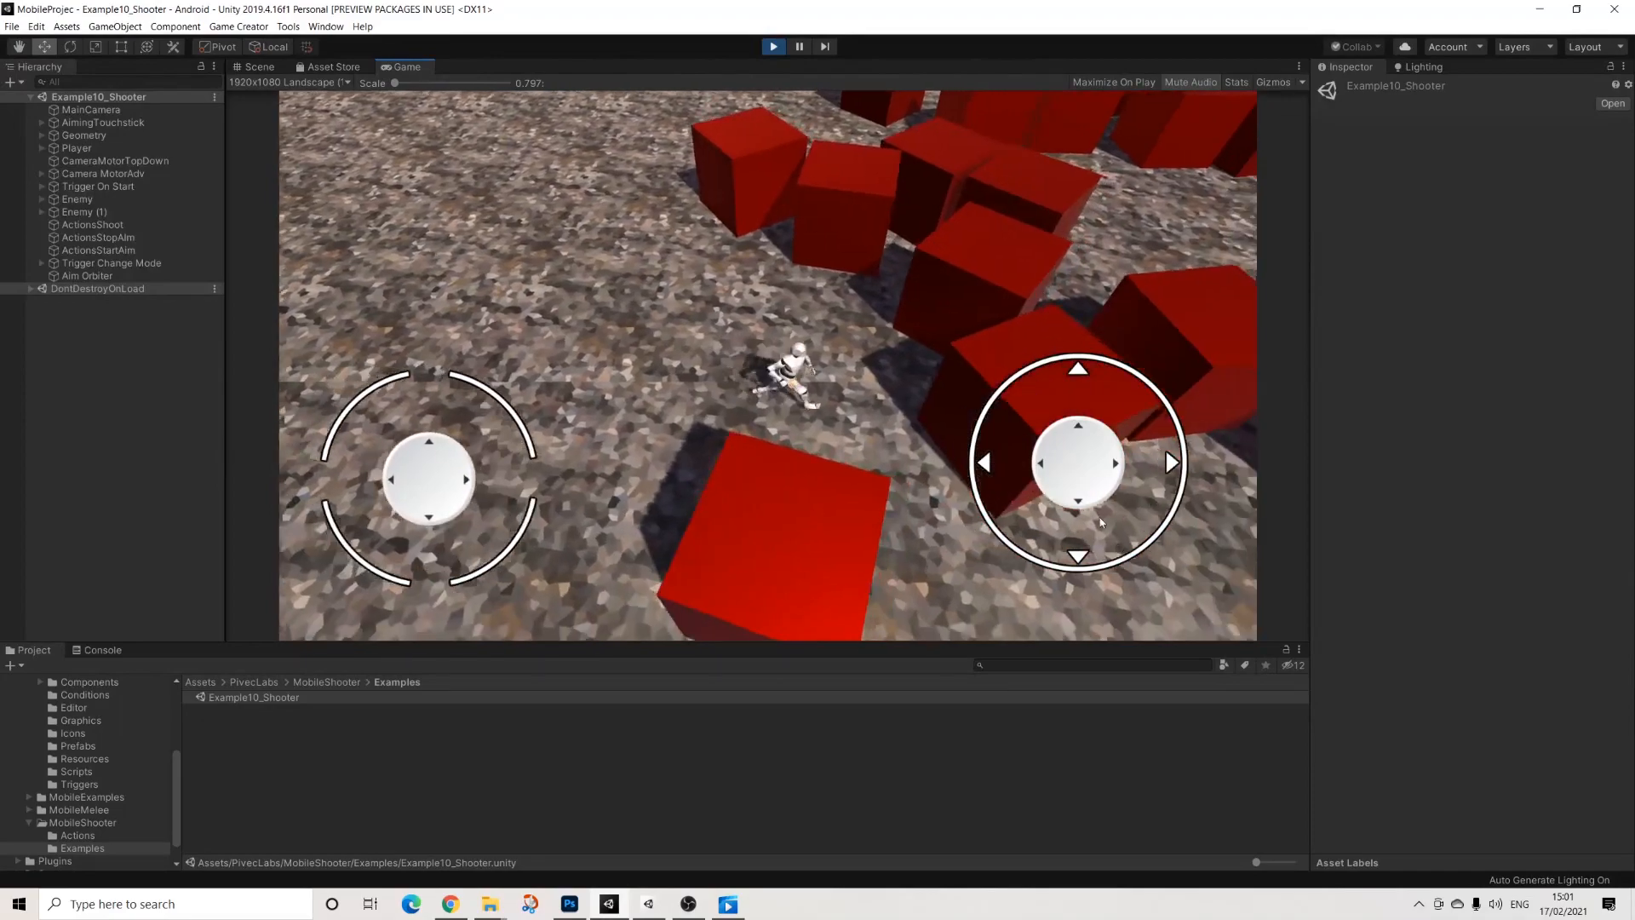
mouse_move(1093, 471)
mouse_down()
mouse_move(1121, 438)
mouse_move(1011, 408)
mouse_move(989, 463)
mouse_move(863, 608)
mouse_move(1116, 630)
mouse_move(1252, 409)
mouse_move(952, 332)
mouse_move(875, 332)
mouse_move(1073, 322)
mouse_move(1051, 409)
mouse_move(1142, 420)
mouse_move(1044, 374)
mouse_up()
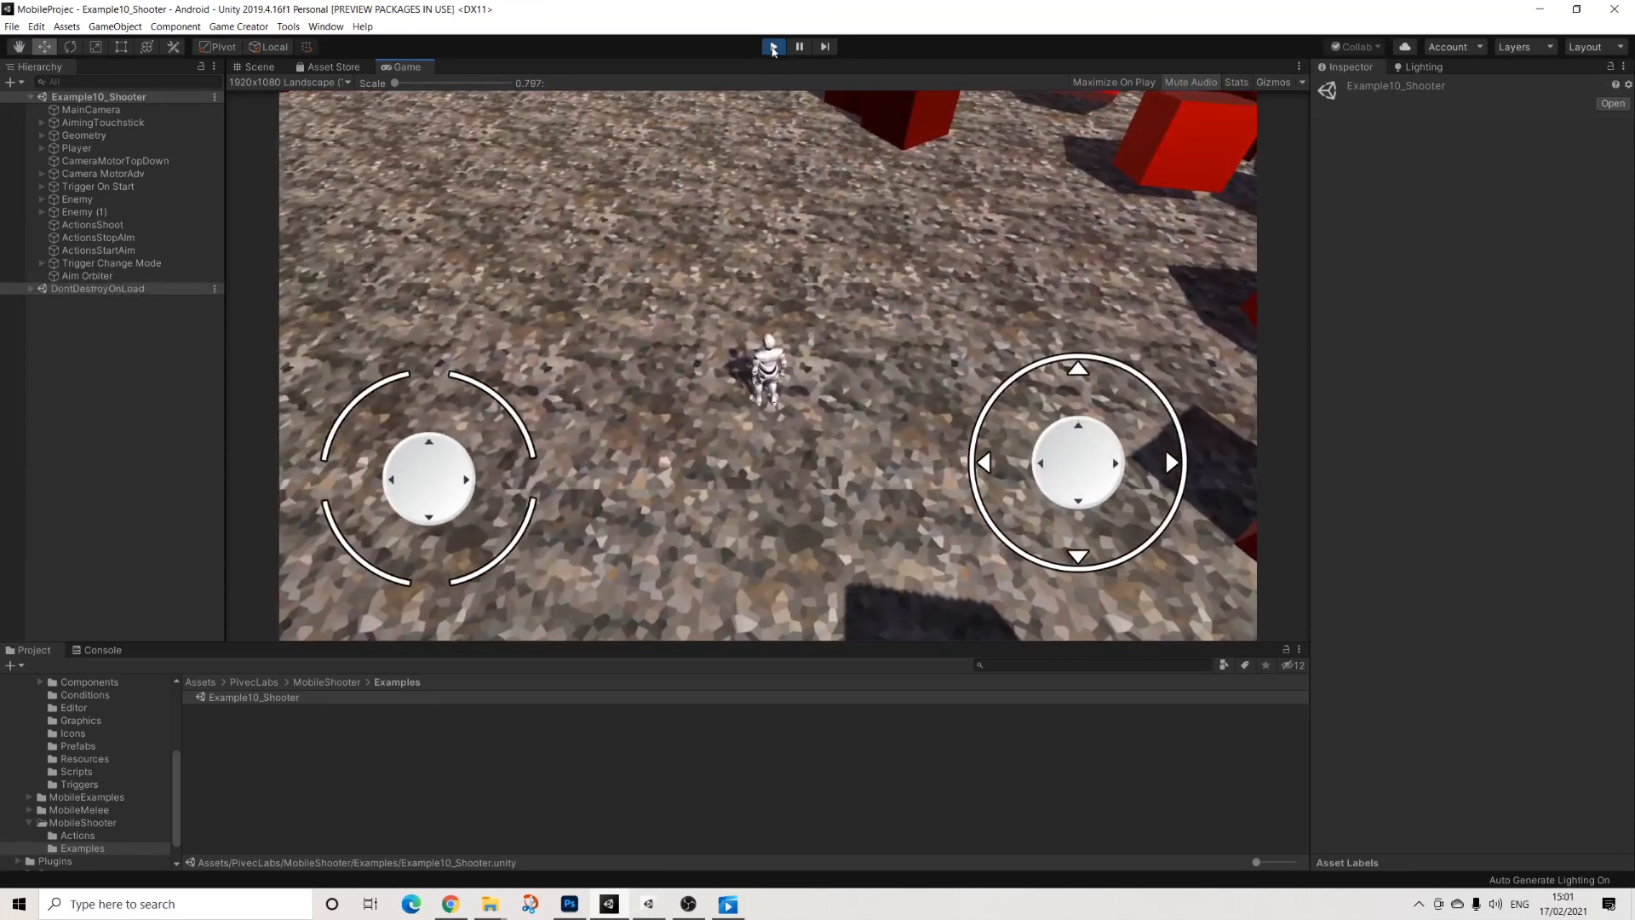
click(773, 46)
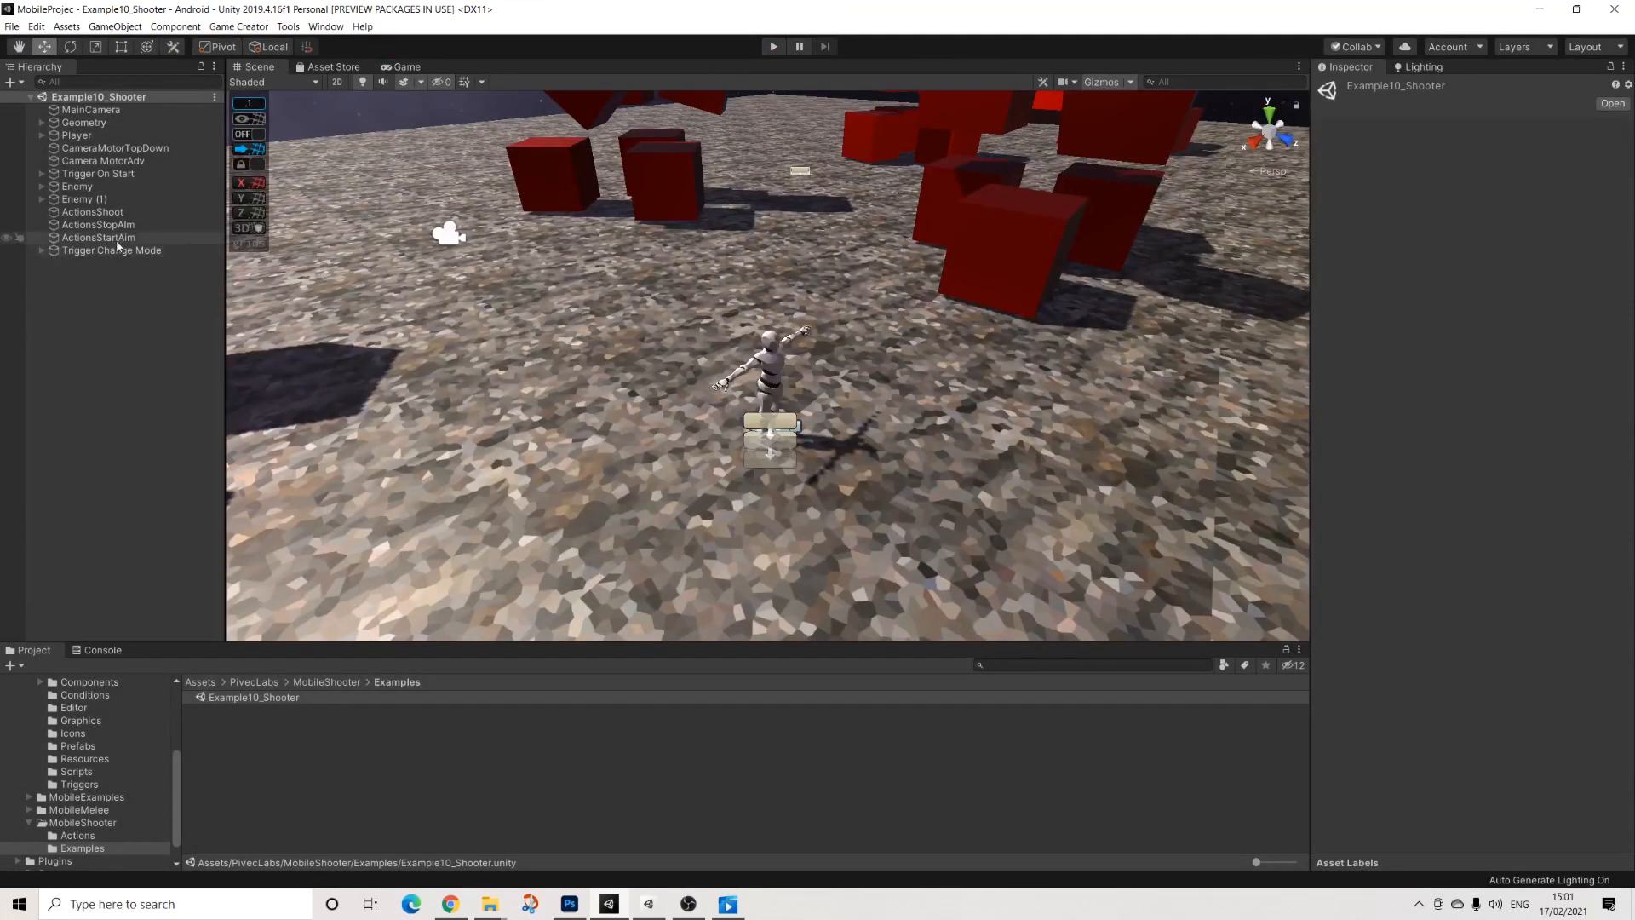
Step: Inspect the two action sets run by Trigger On Start, covering the touchstick setup and the player's weapon setup
click(108, 174)
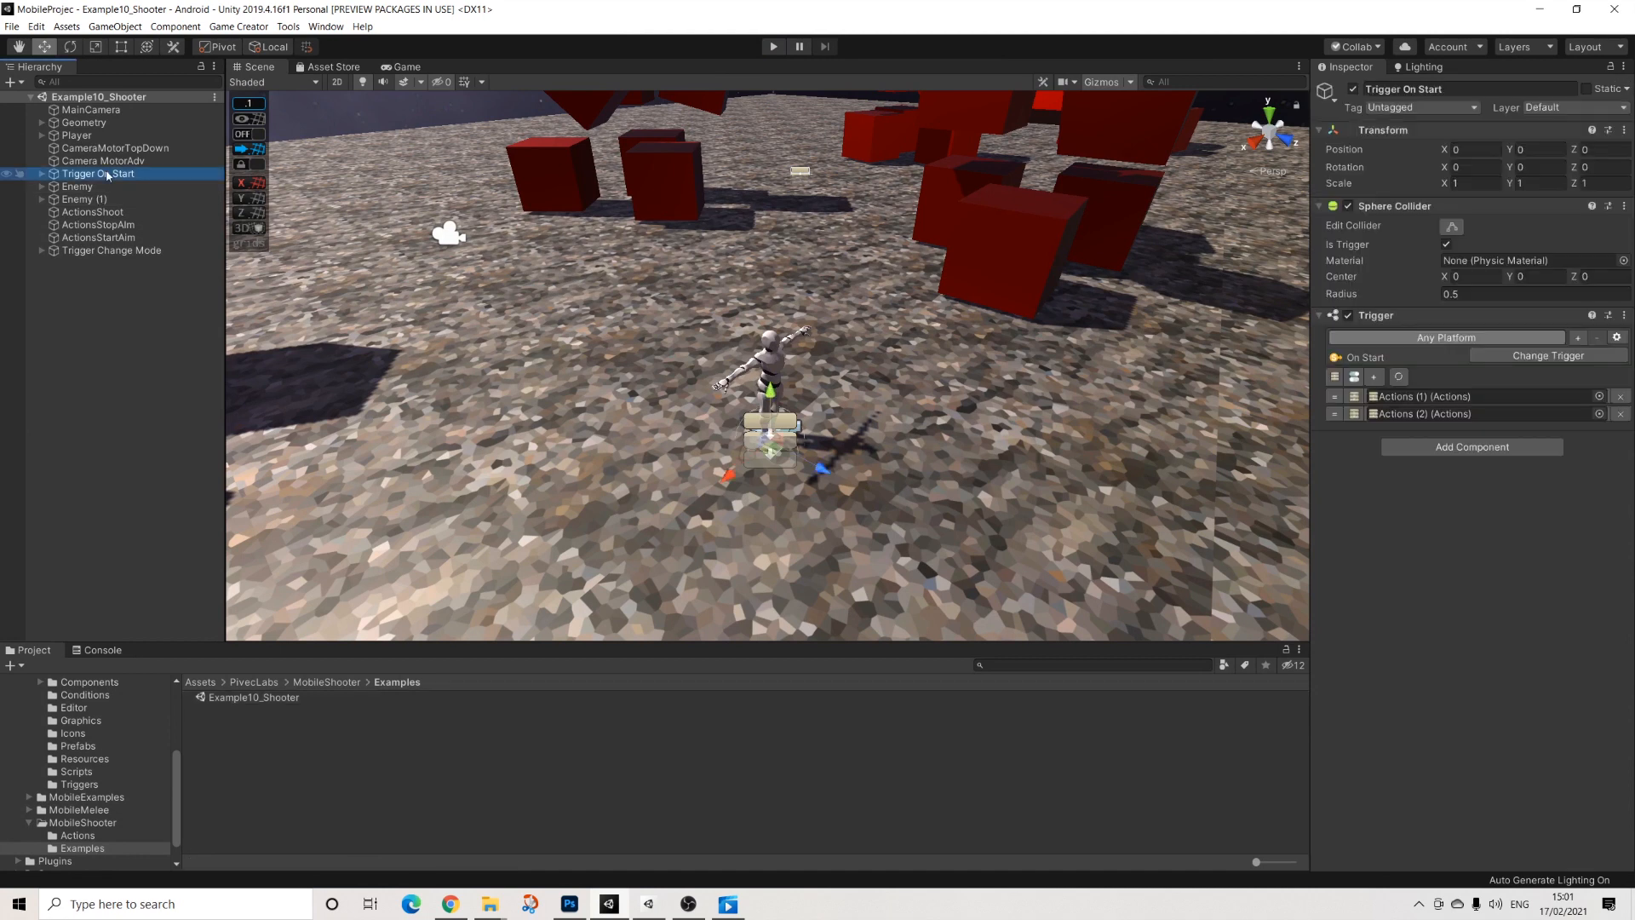
click(1429, 398)
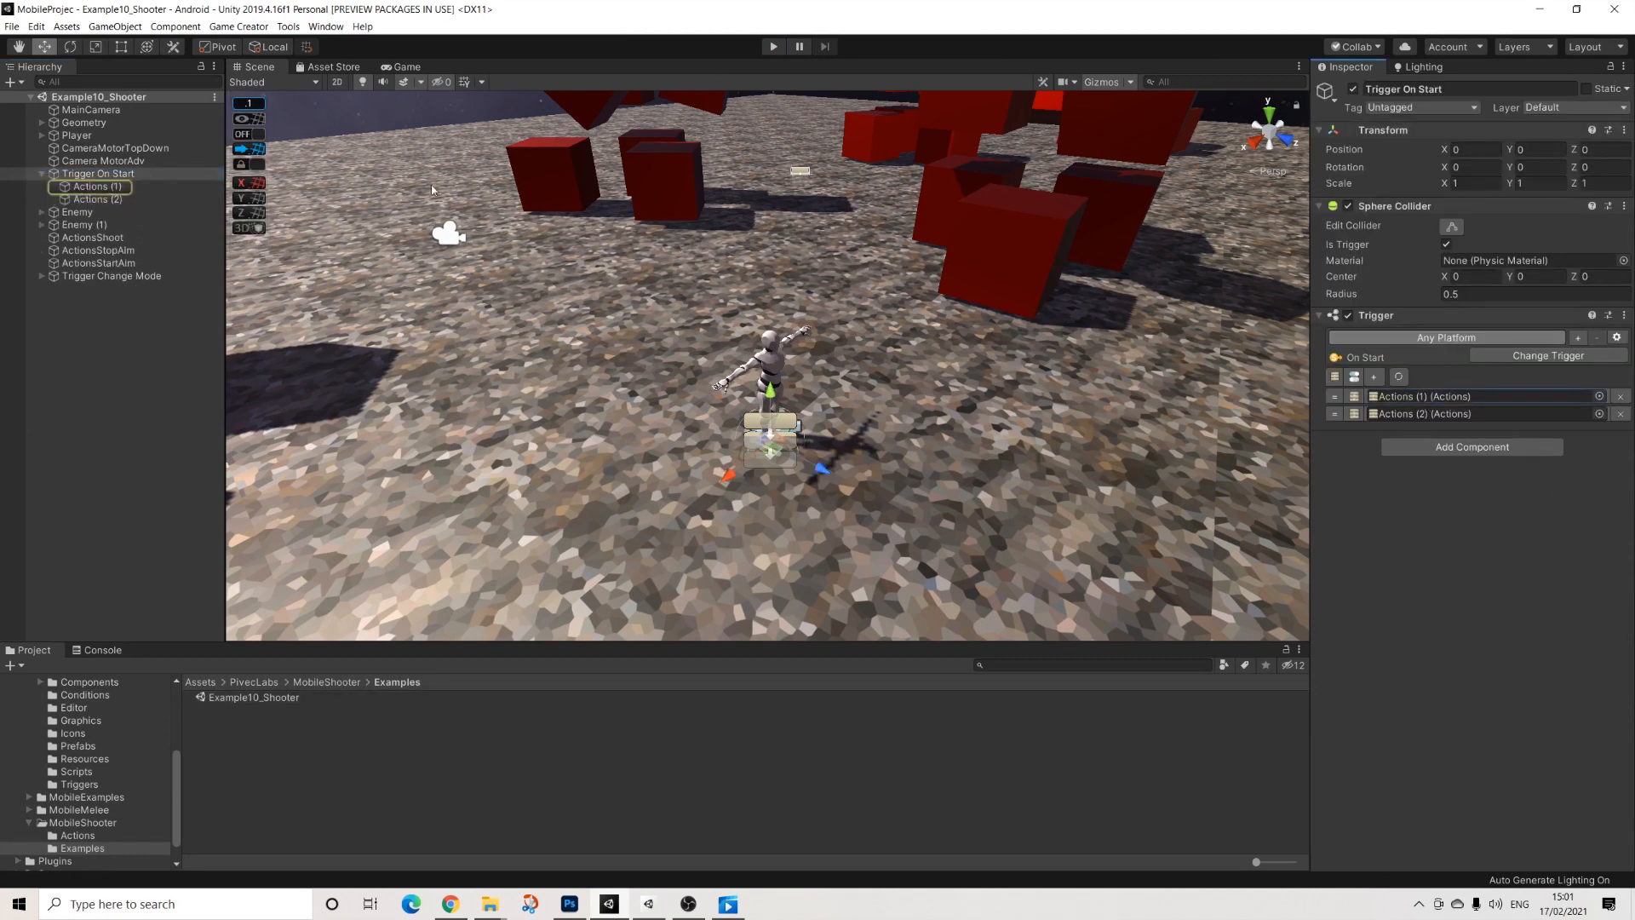
click(101, 186)
click(100, 200)
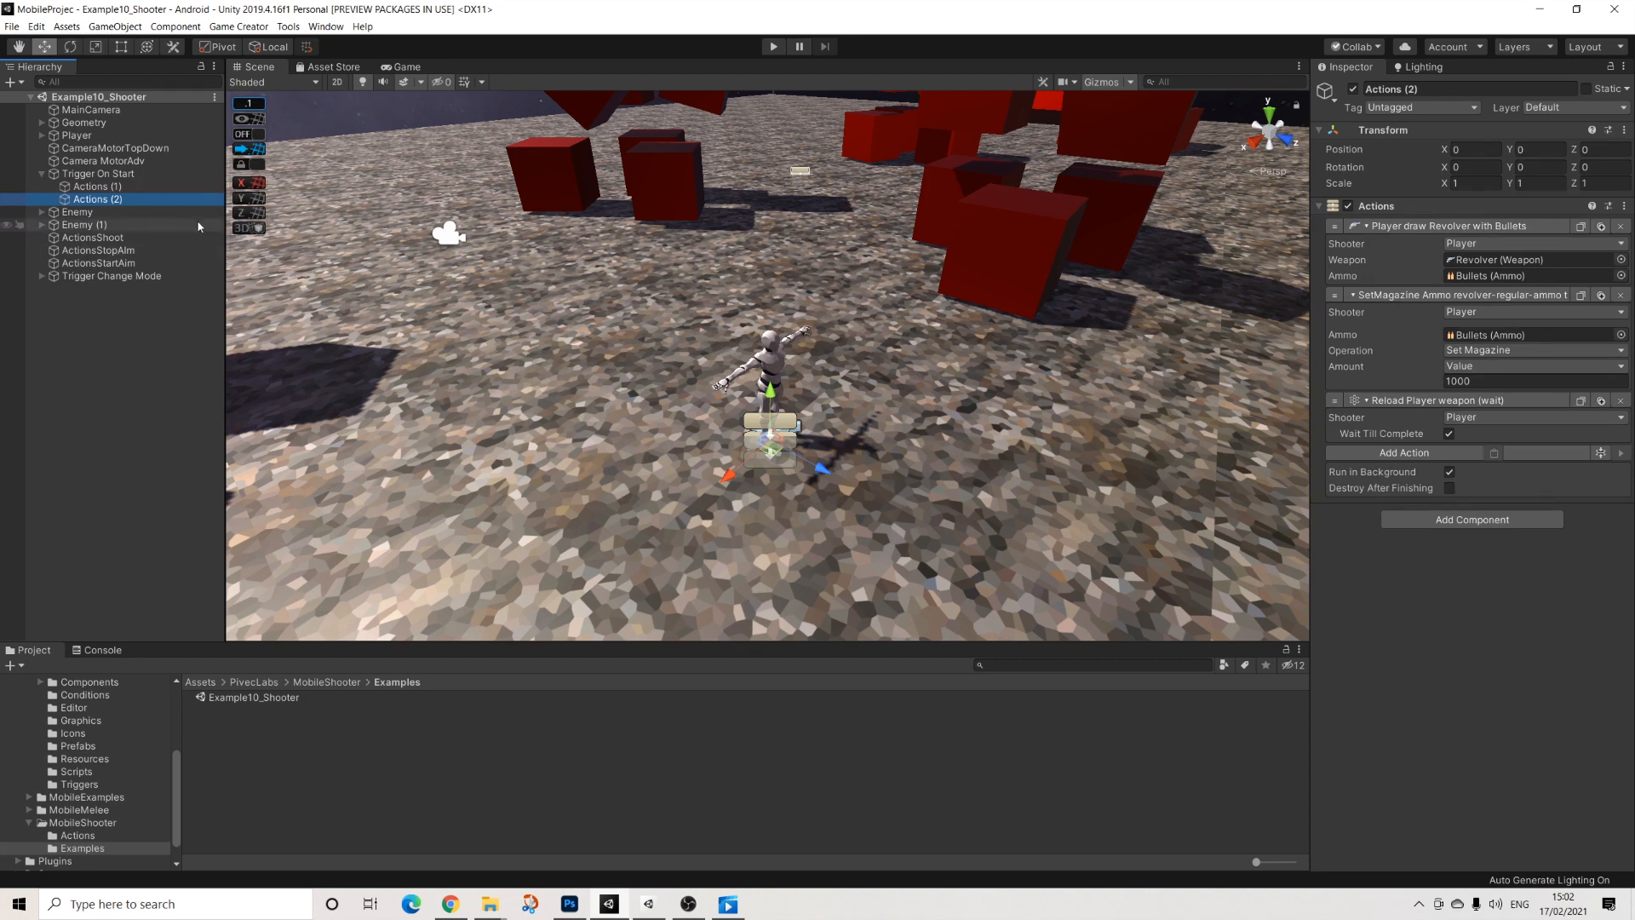
click(109, 187)
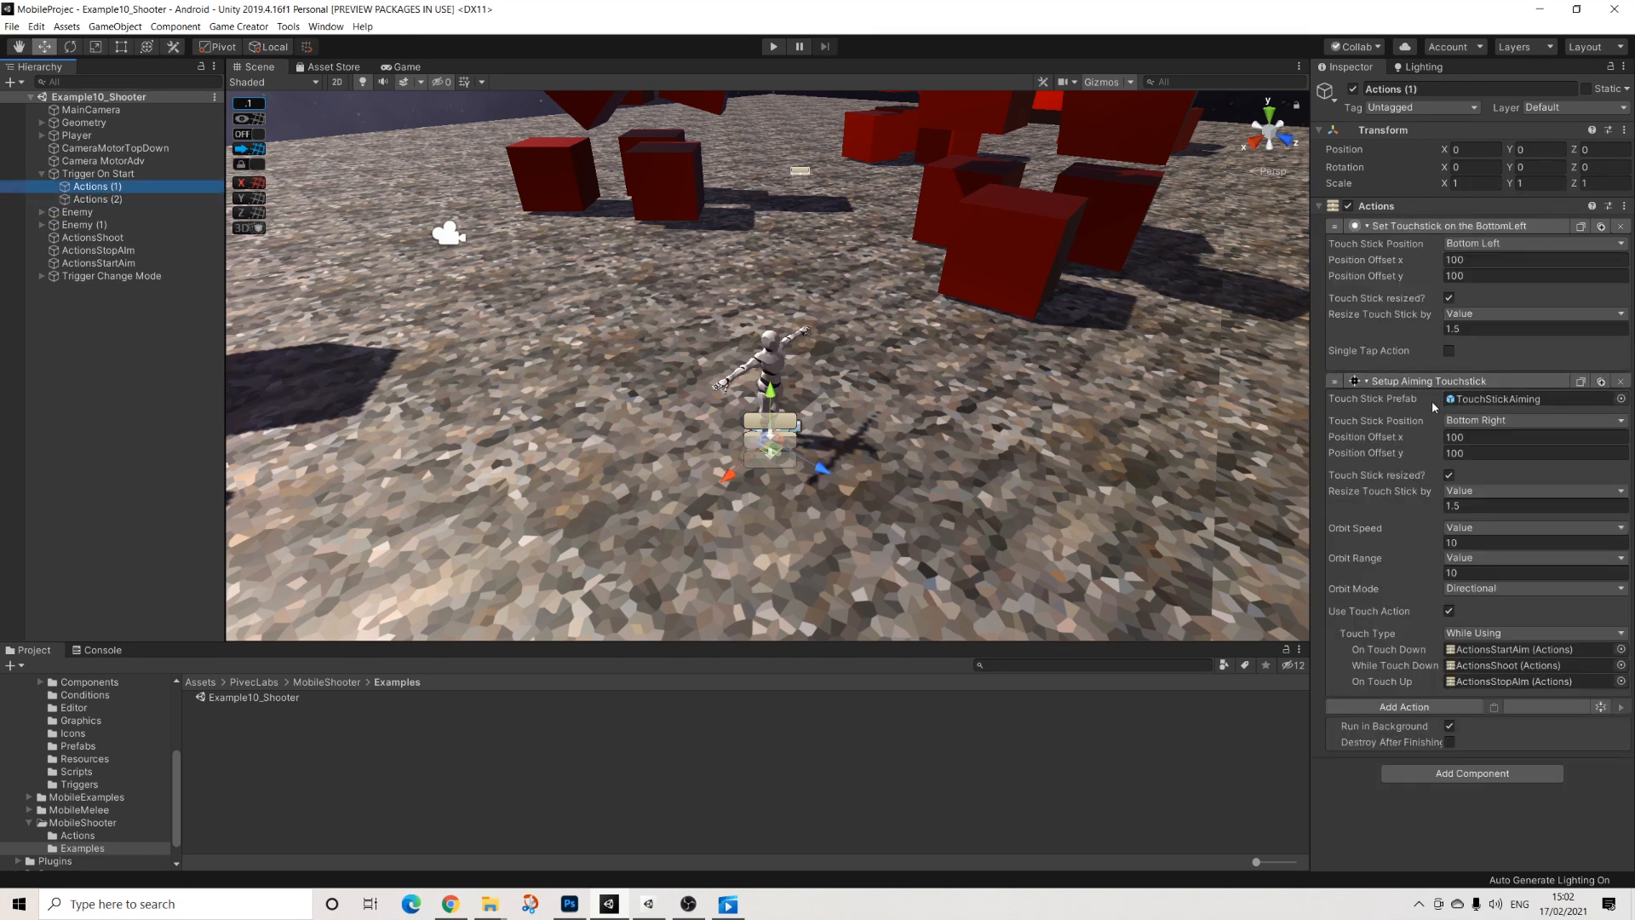
scroll(876, 373, down, 3)
middle_drag(980, 368, 916, 414)
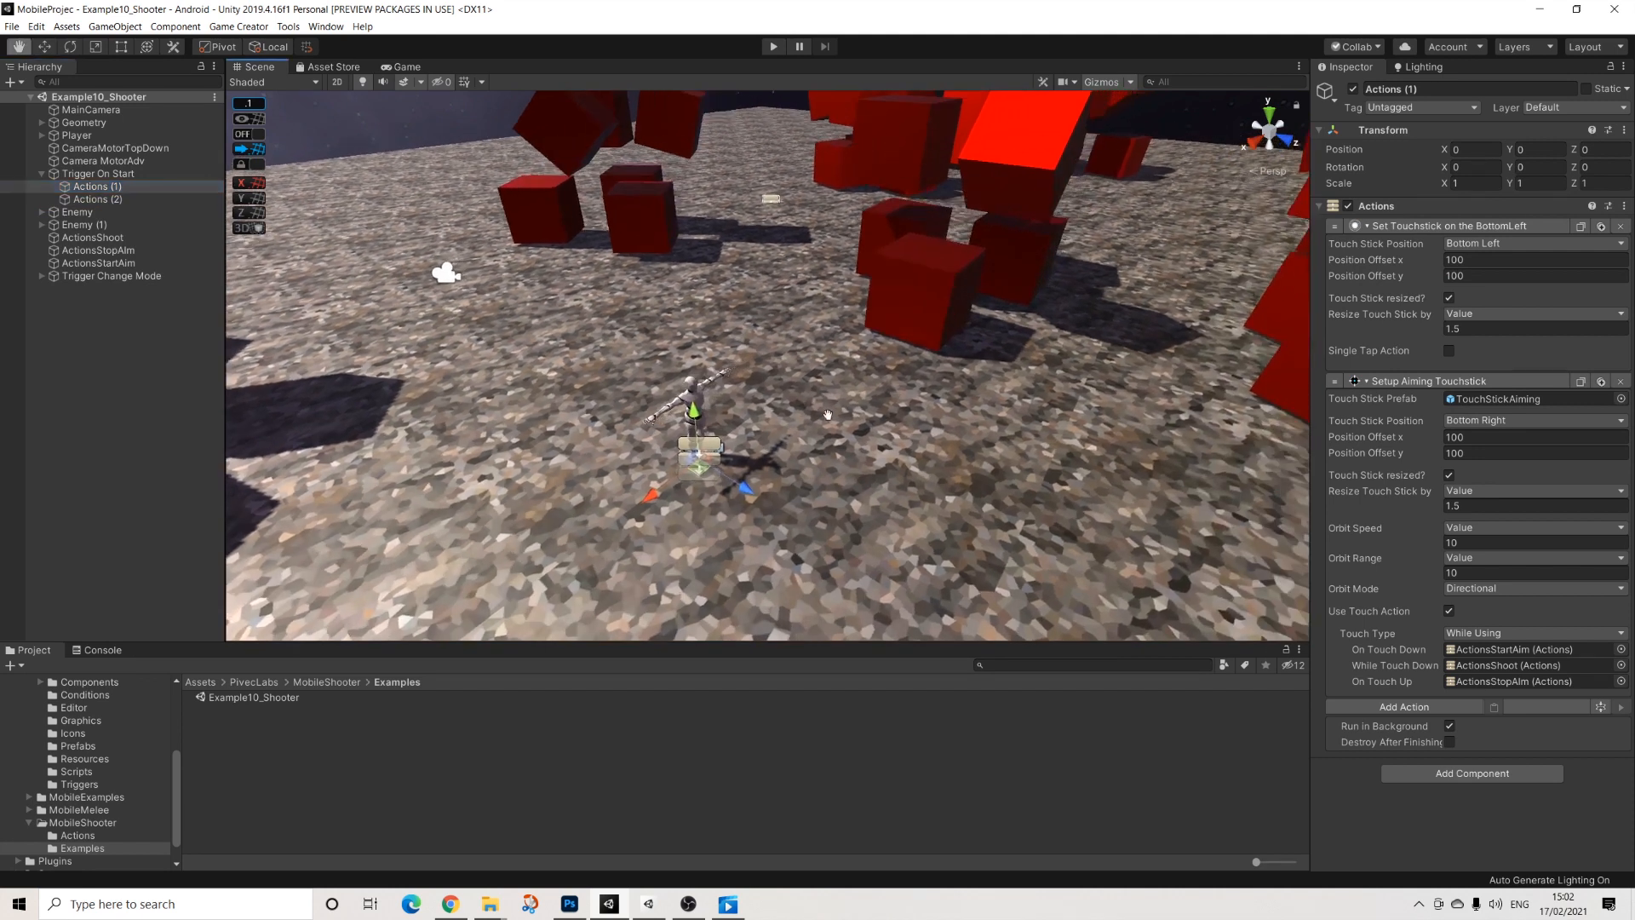
scroll(915, 414, down, 3)
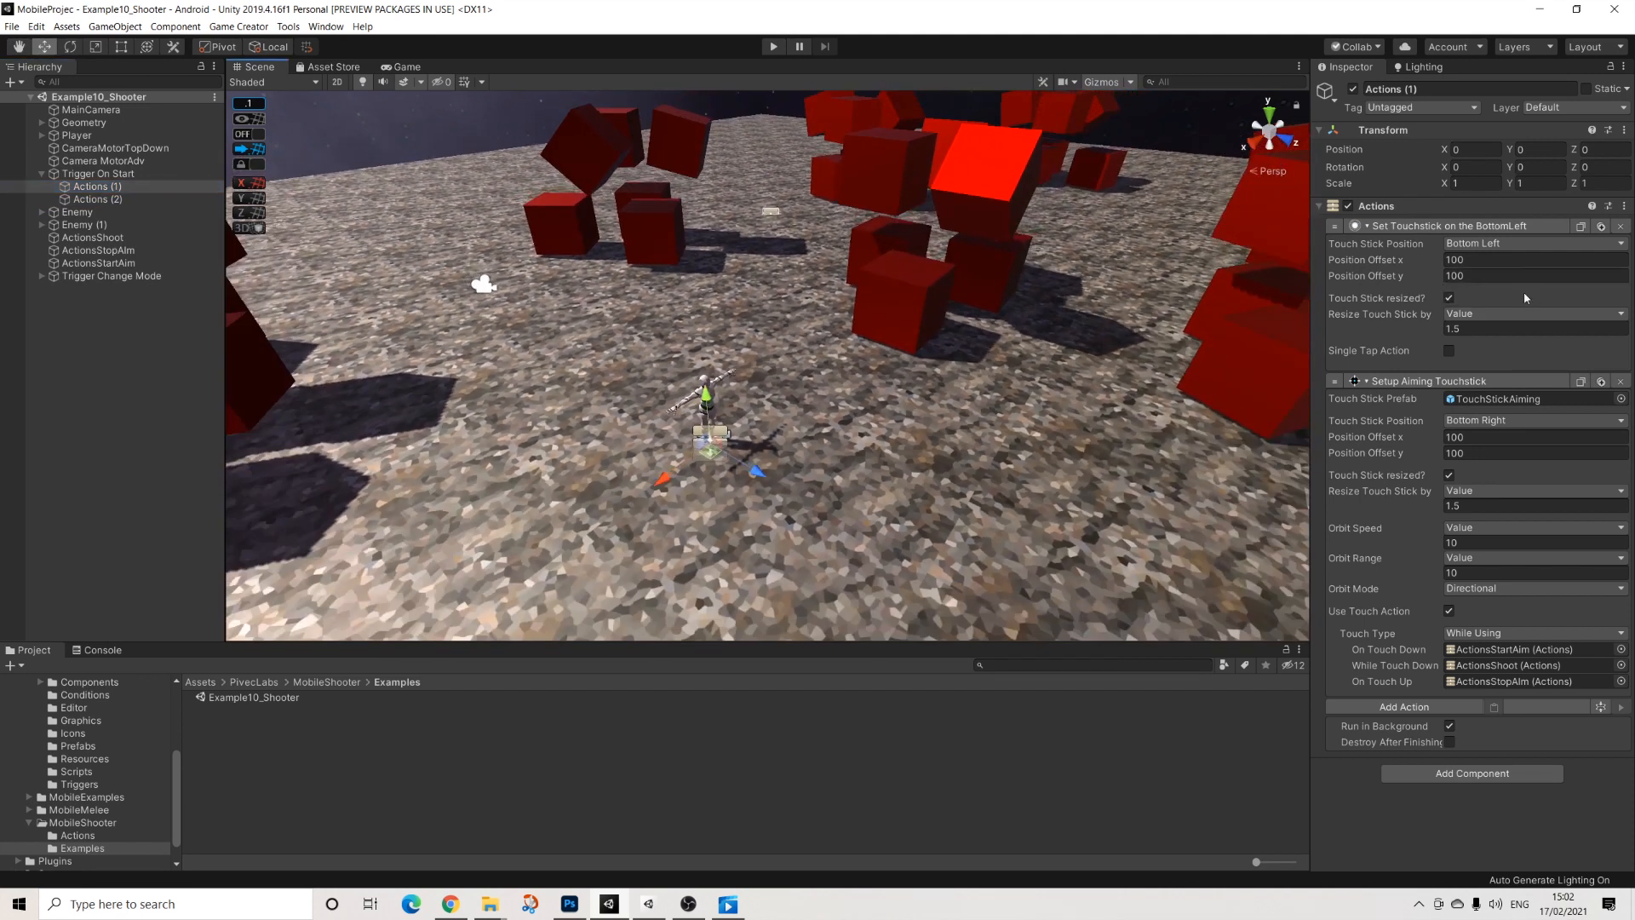
Step: Re-enter 1.5 as the bottom-left touchstick's resize value and try toggling its Single Tap Action on and off
click(1477, 329)
text(01)
key(BackSpace)
key(BackSpace)
text(1.)
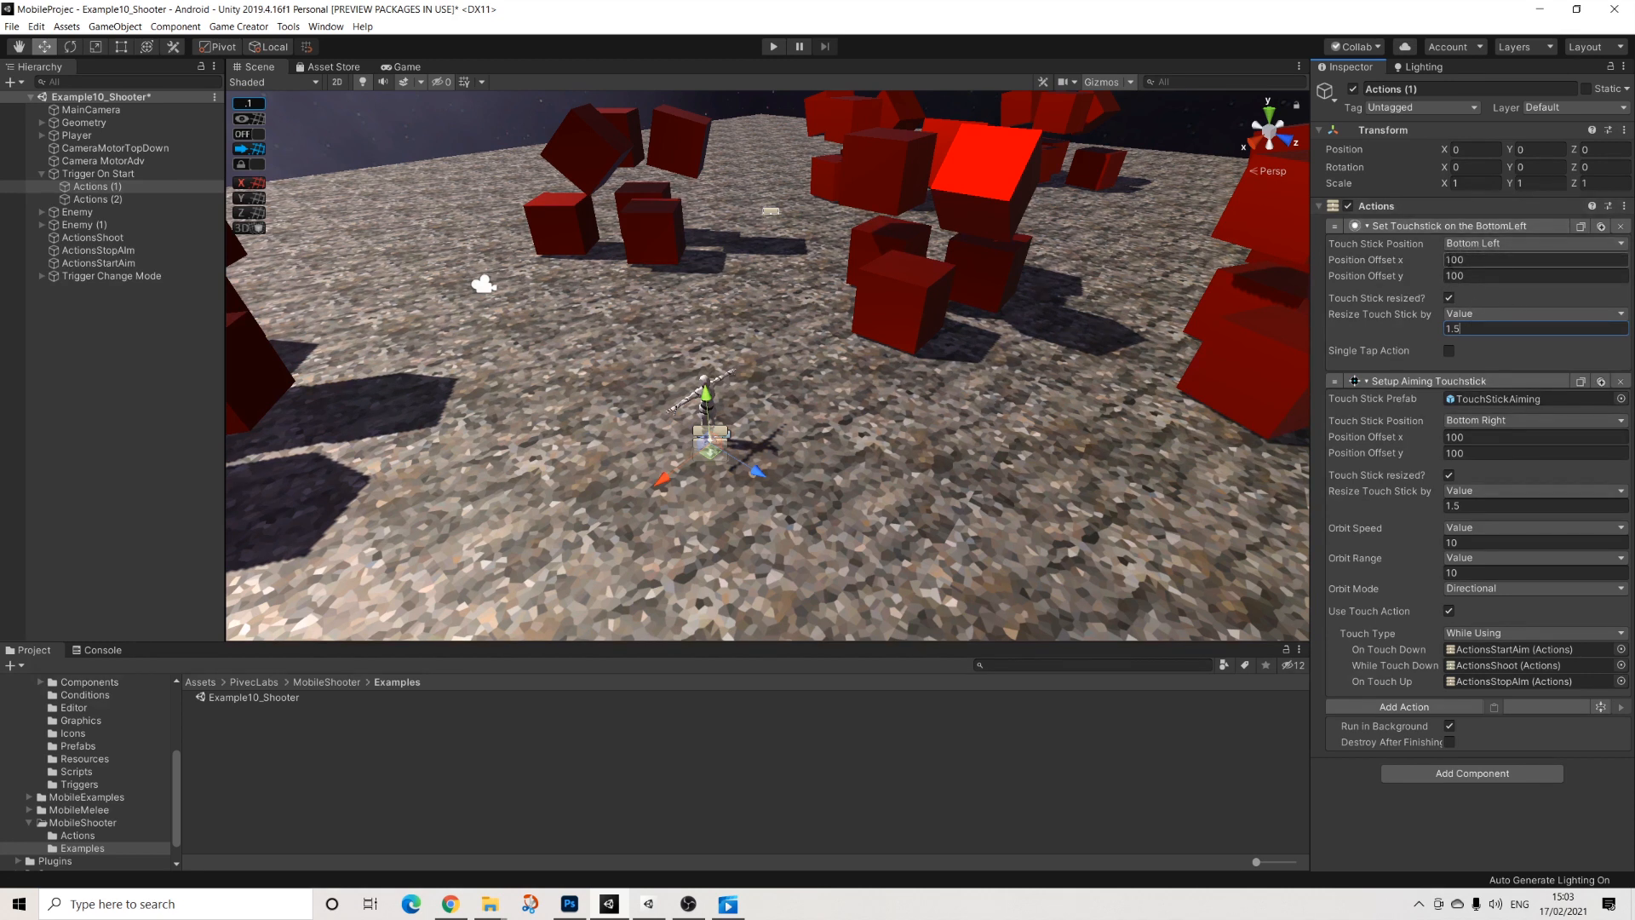
click(1449, 351)
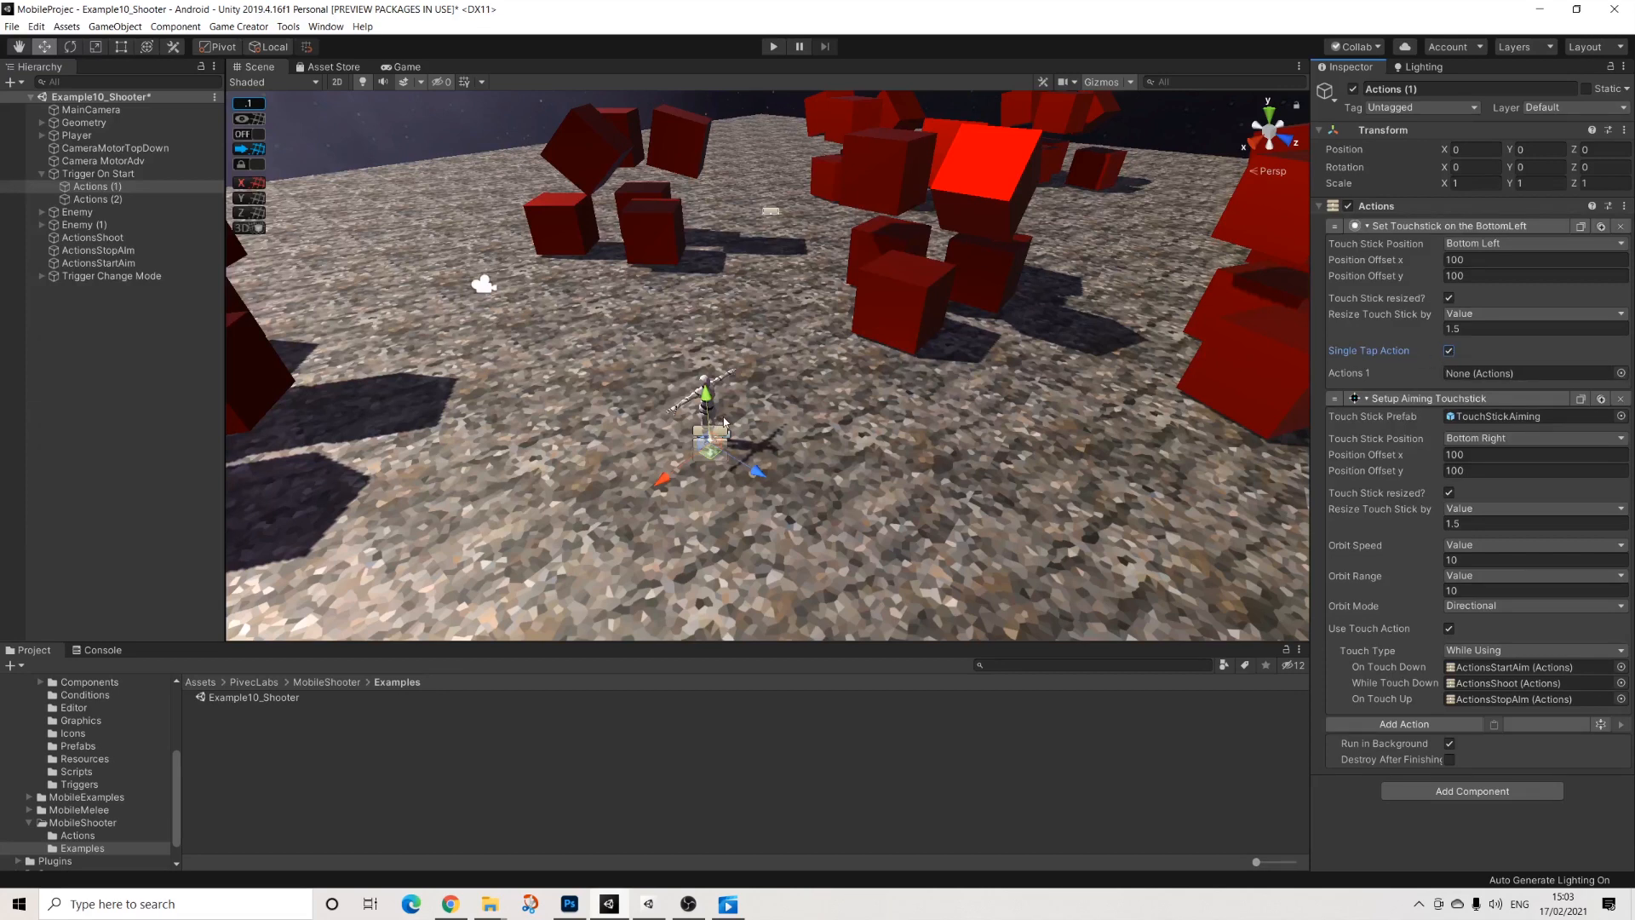
click(1449, 350)
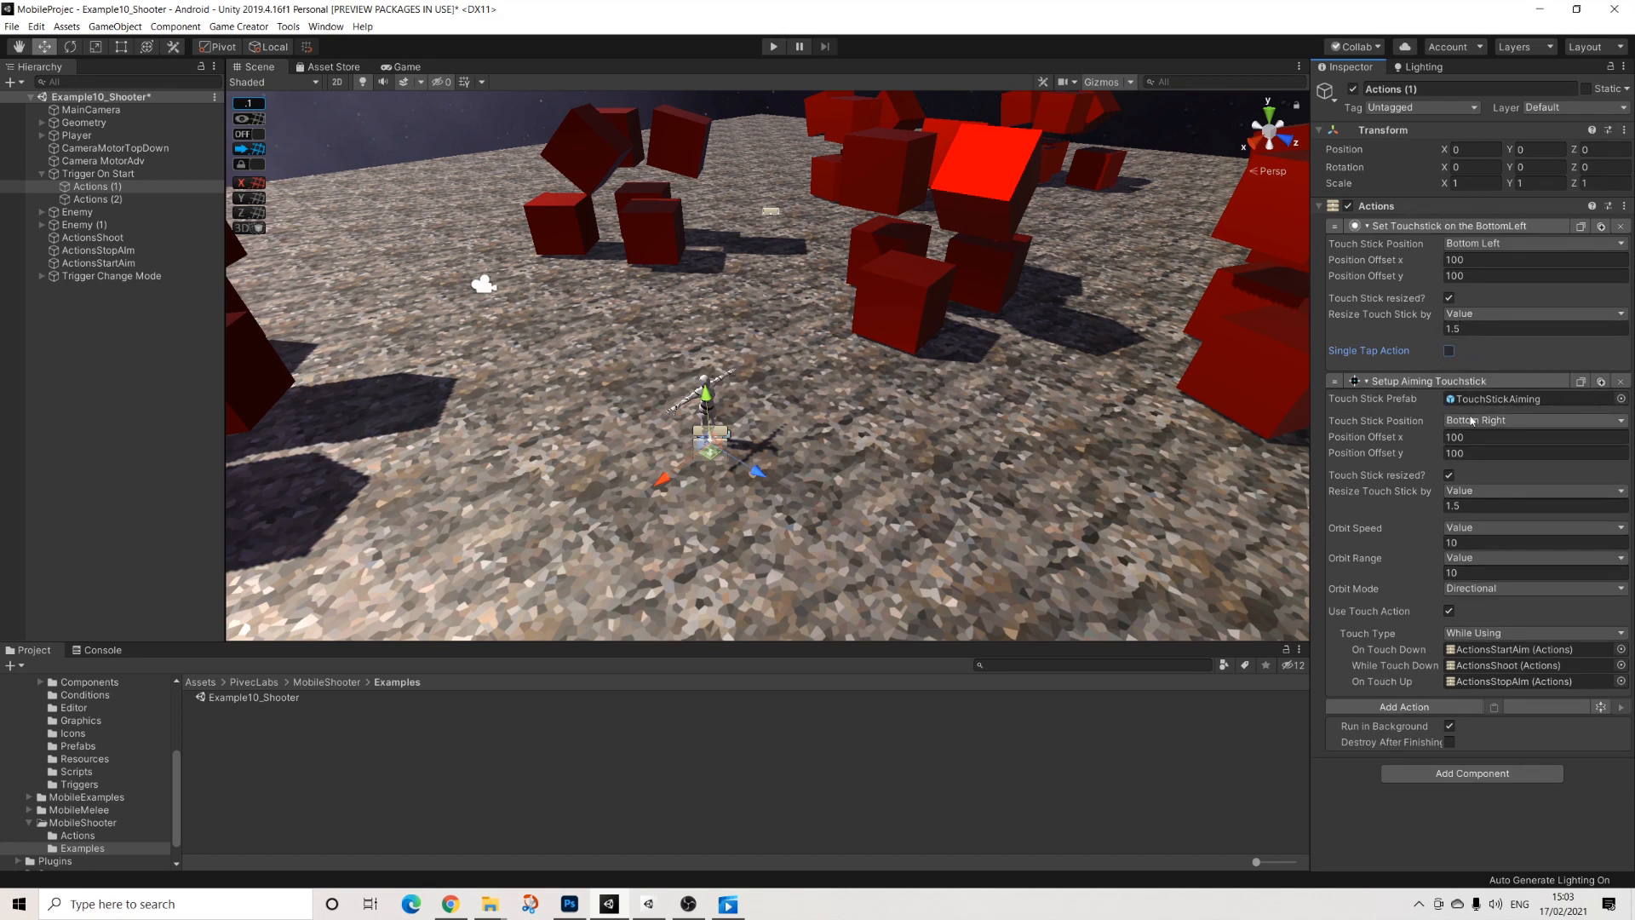
Step: Locate the TouchStickAiming prefab used by the aiming touchstick, open it for editing and view the stick graphic up close
click(1491, 399)
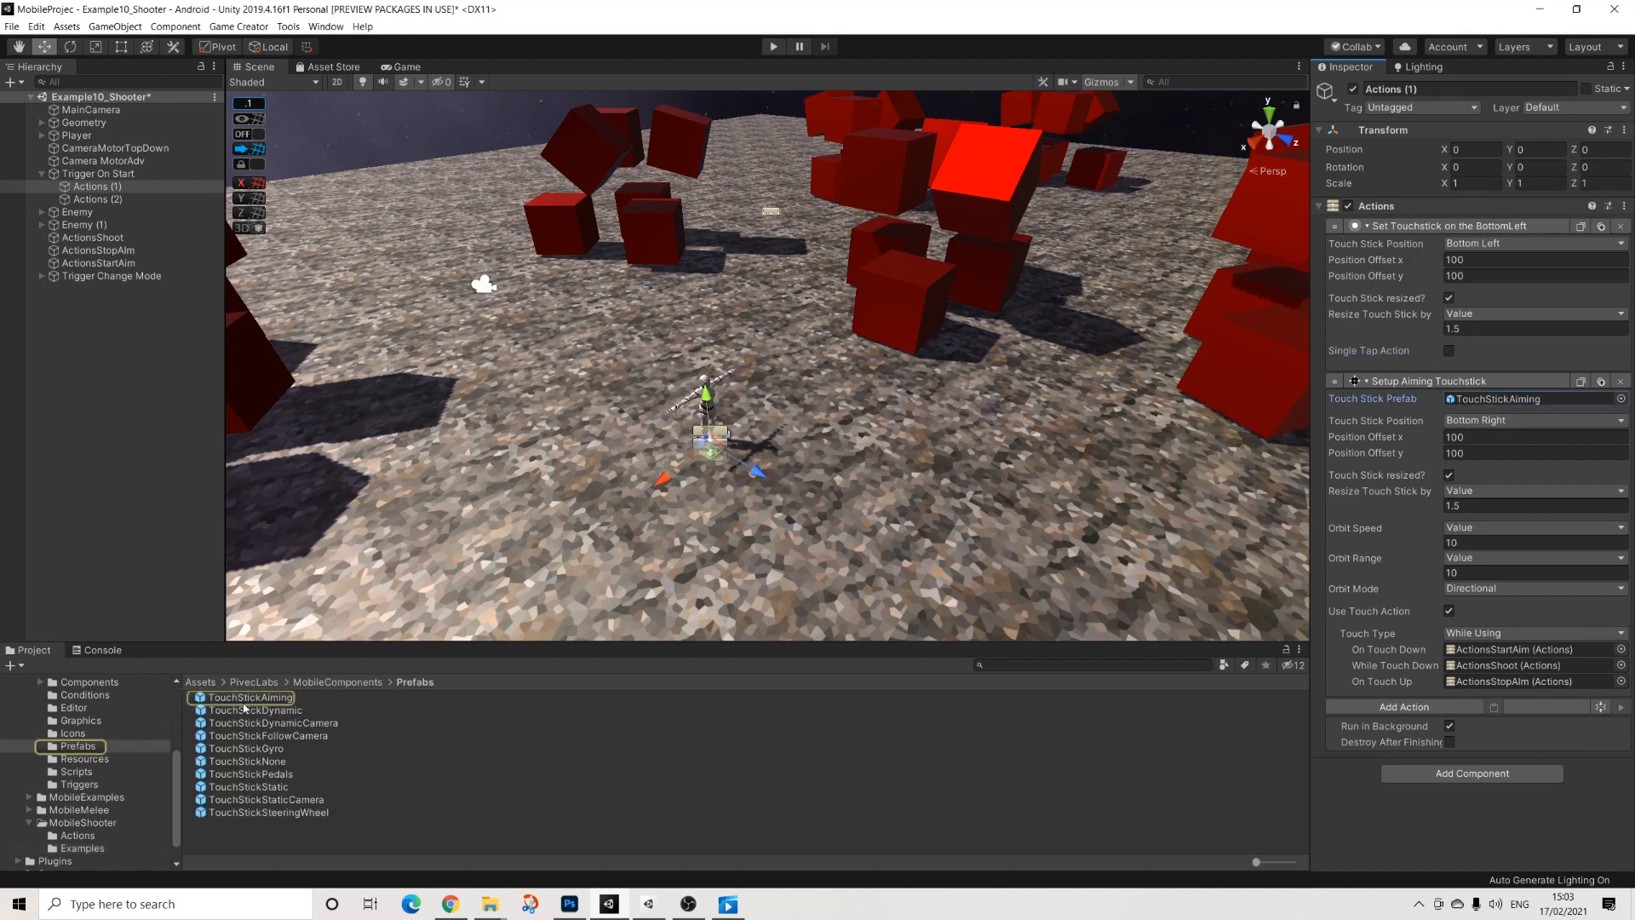
double_click(247, 700)
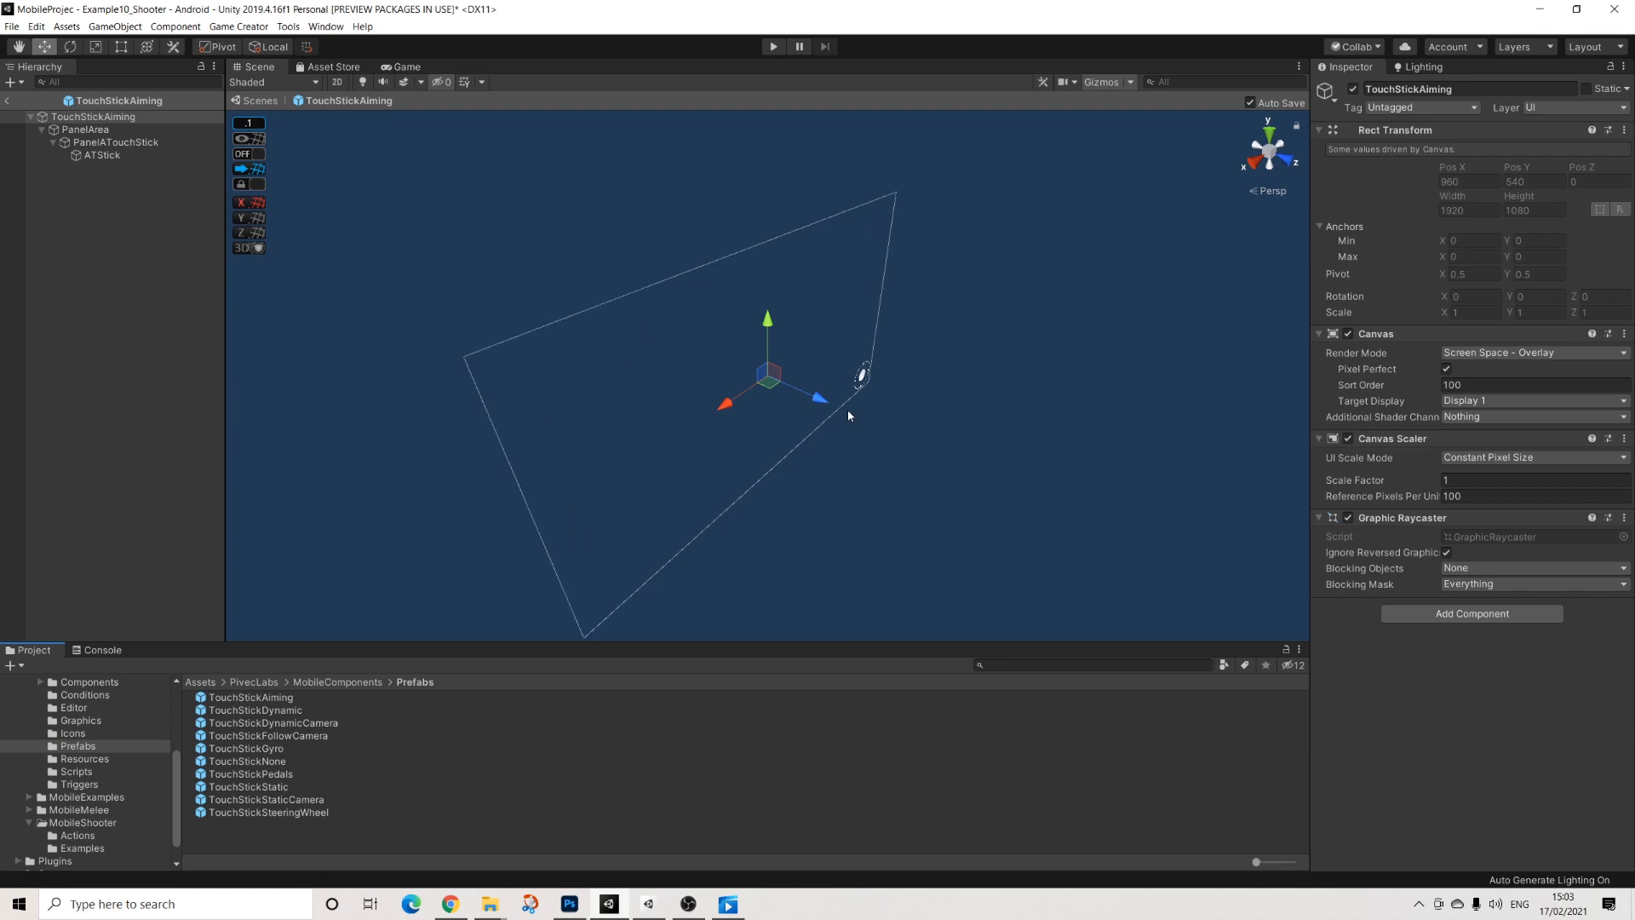
right_drag(647, 444, 738, 389)
scroll(773, 417, up, 5)
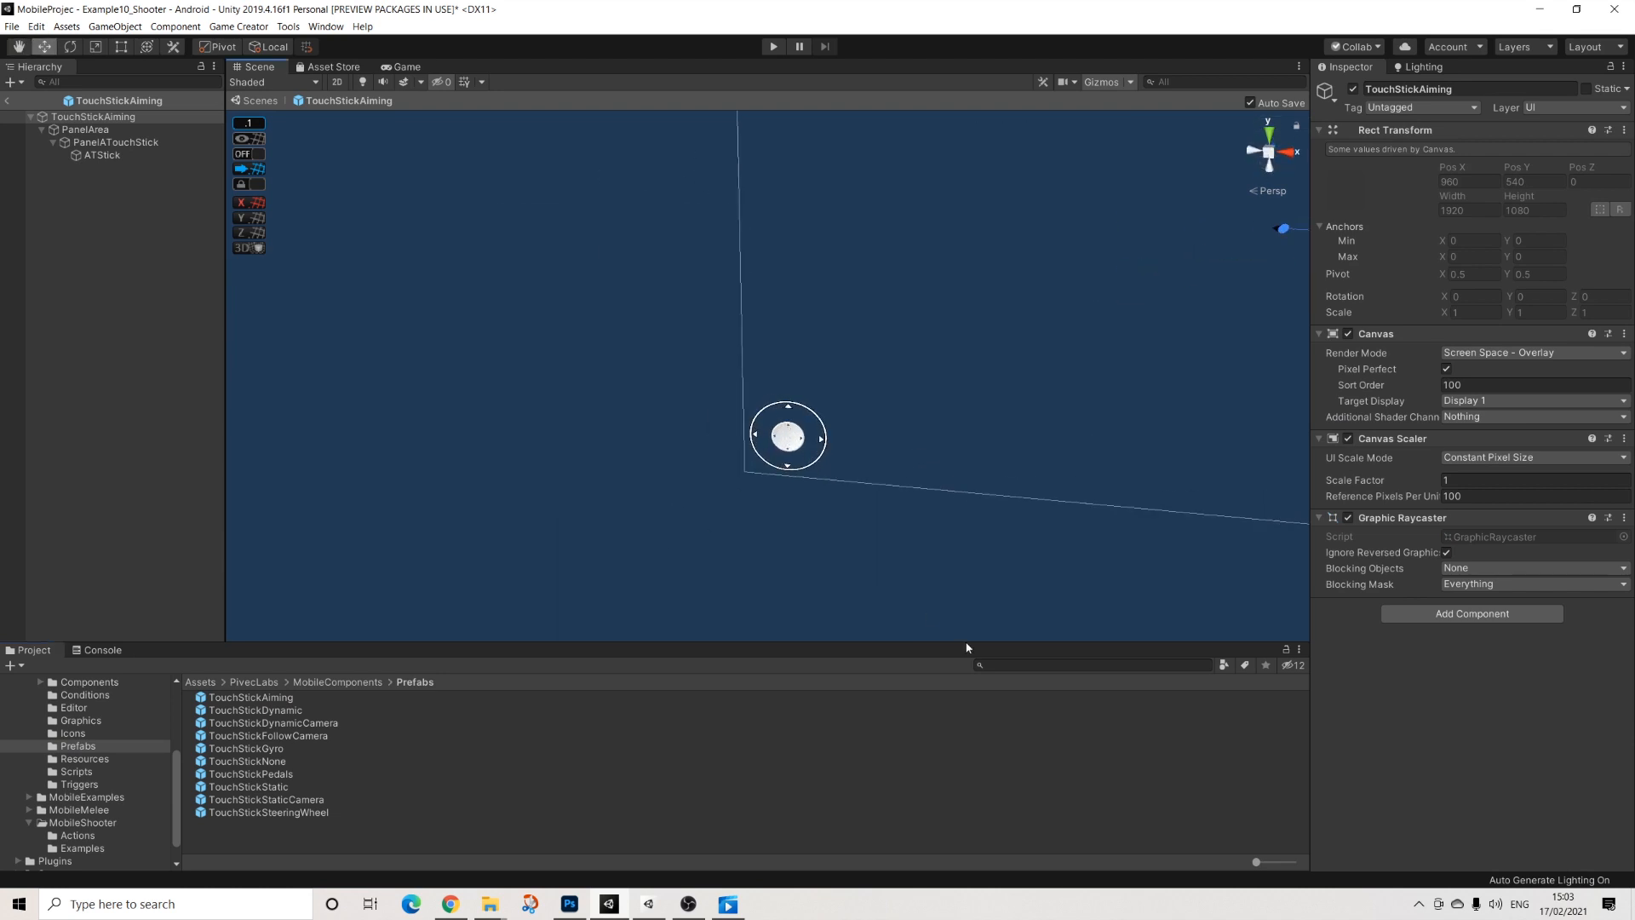
Step: Check the source images of PanelATouchStick and ATStick in the prefab, and return to the shooter scene
click(118, 143)
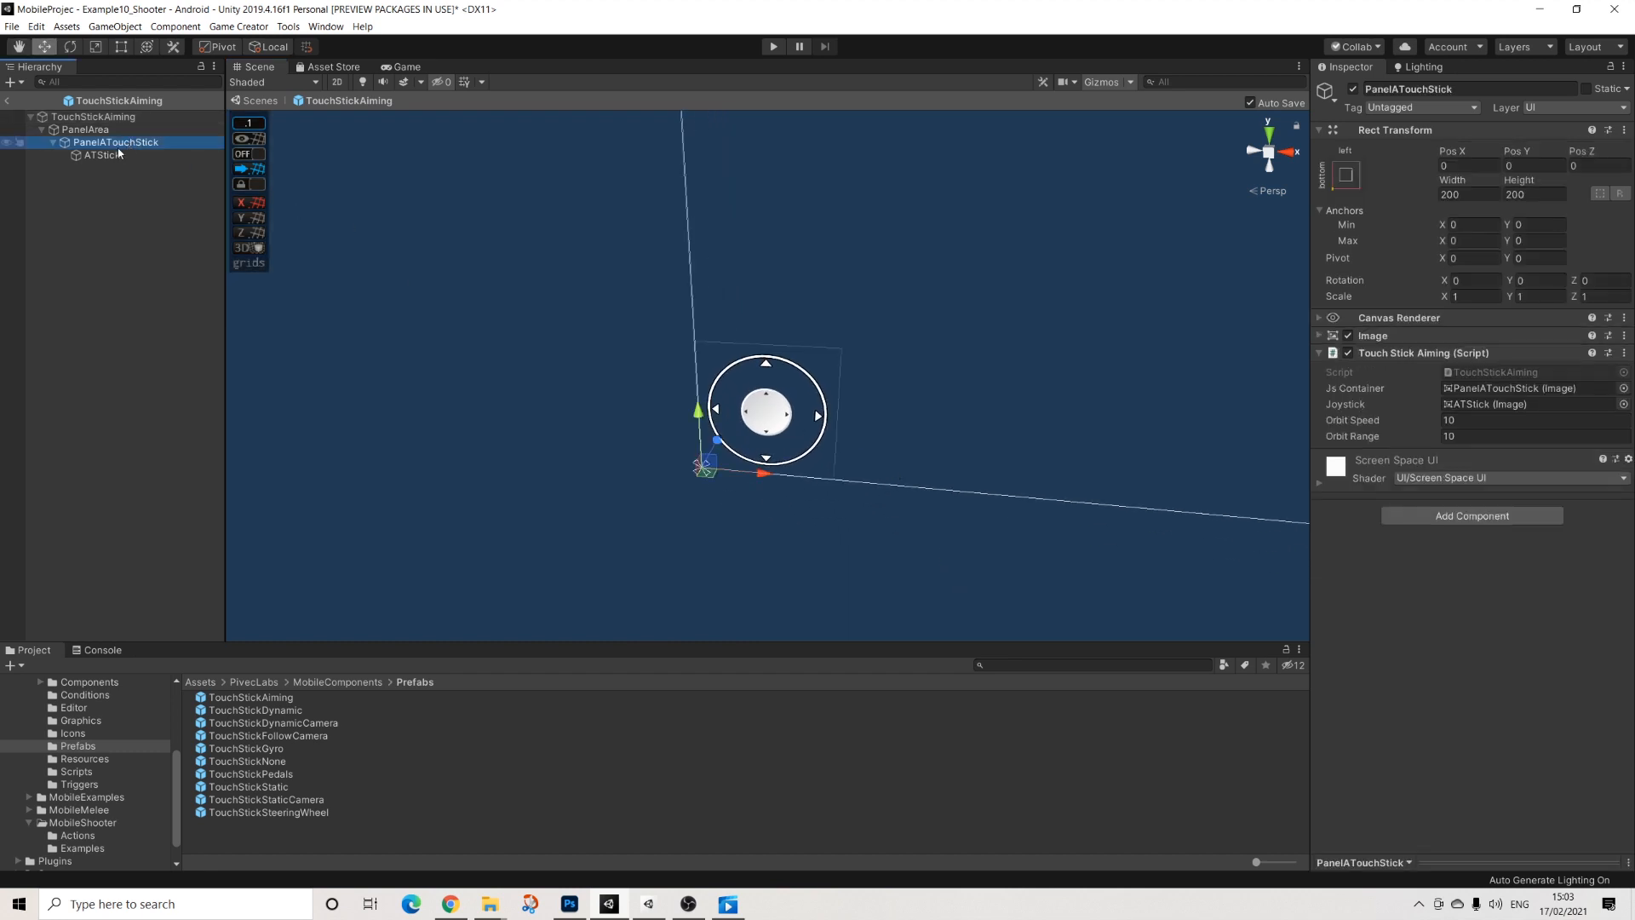
click(1408, 335)
click(1471, 356)
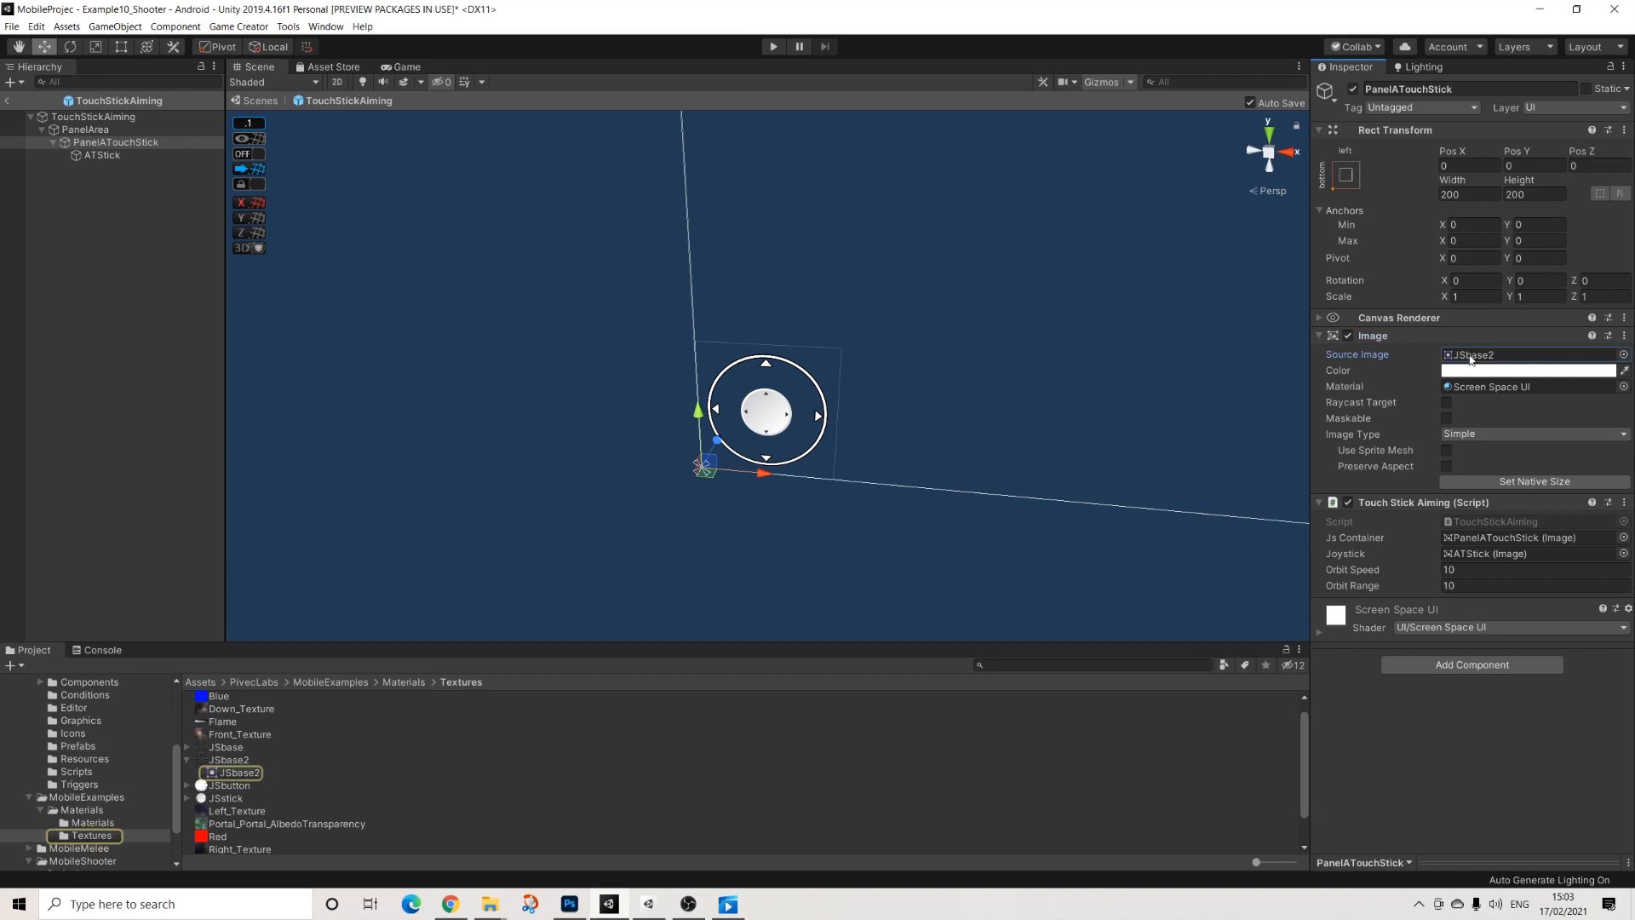
click(93, 155)
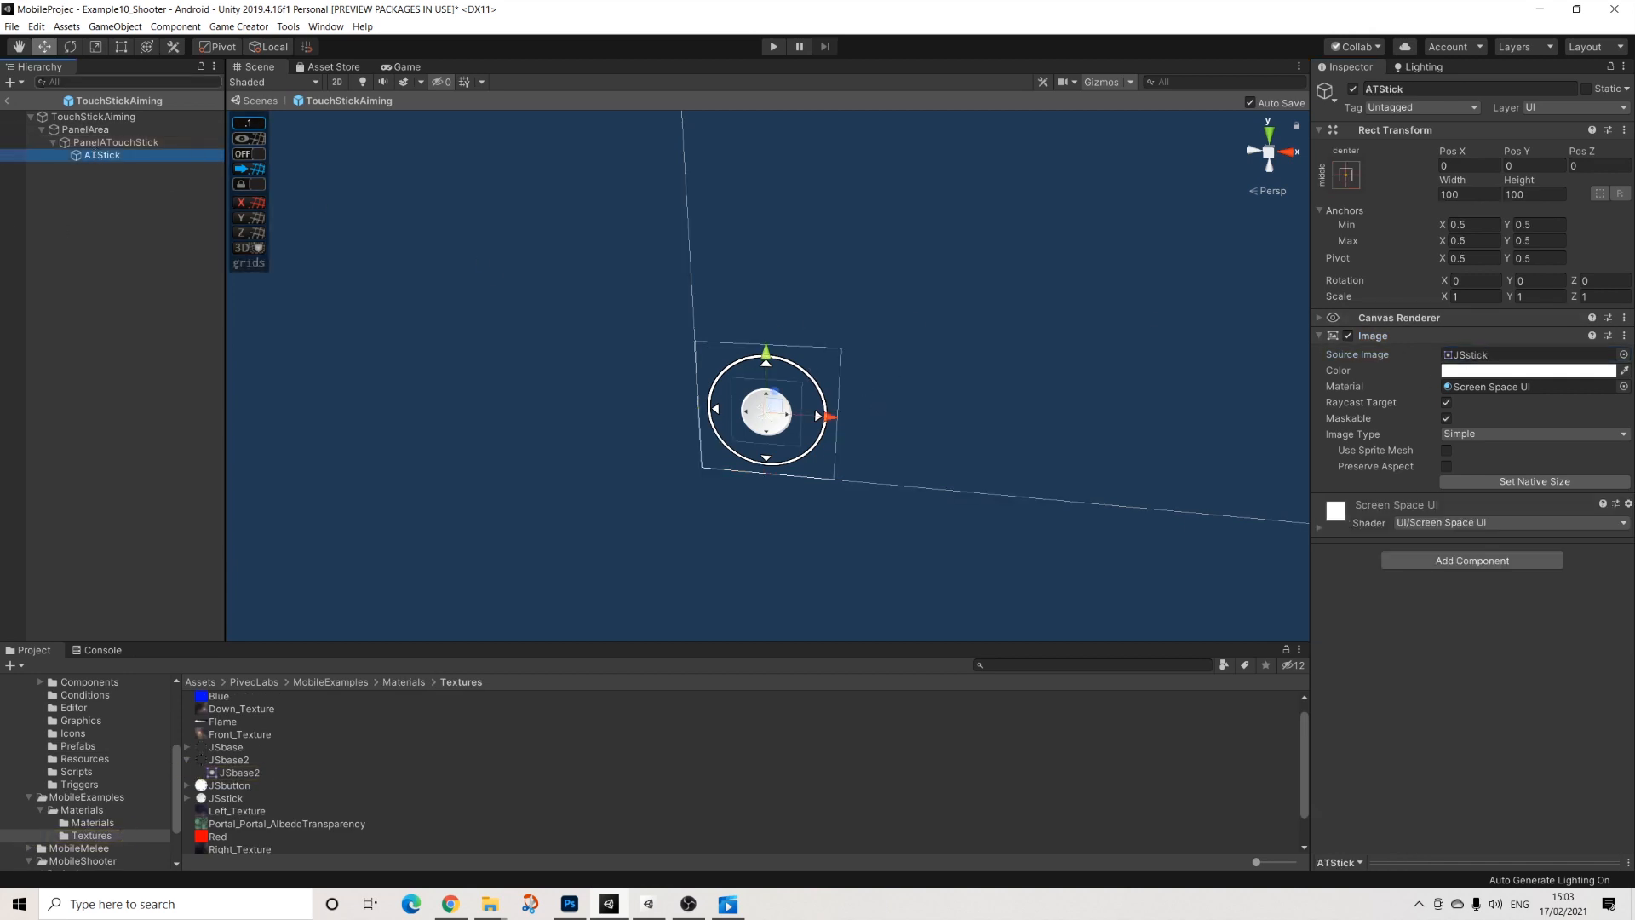
click(5, 102)
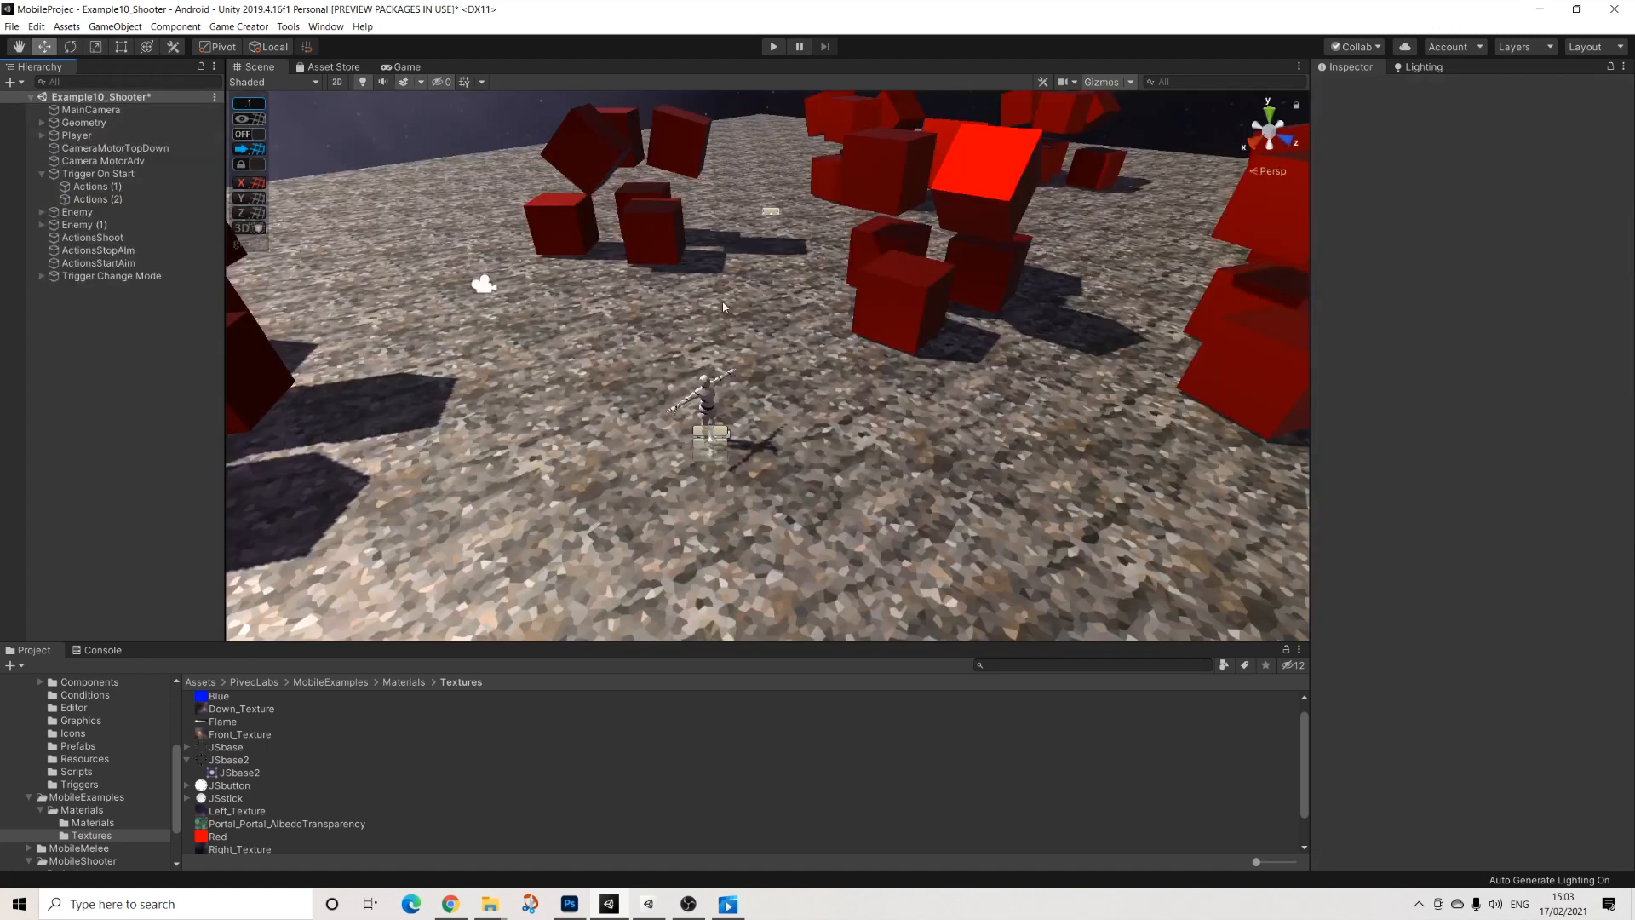
Step: Review the touch type choices of the aiming touchstick in Actions (1), keeping While Using
click(135, 186)
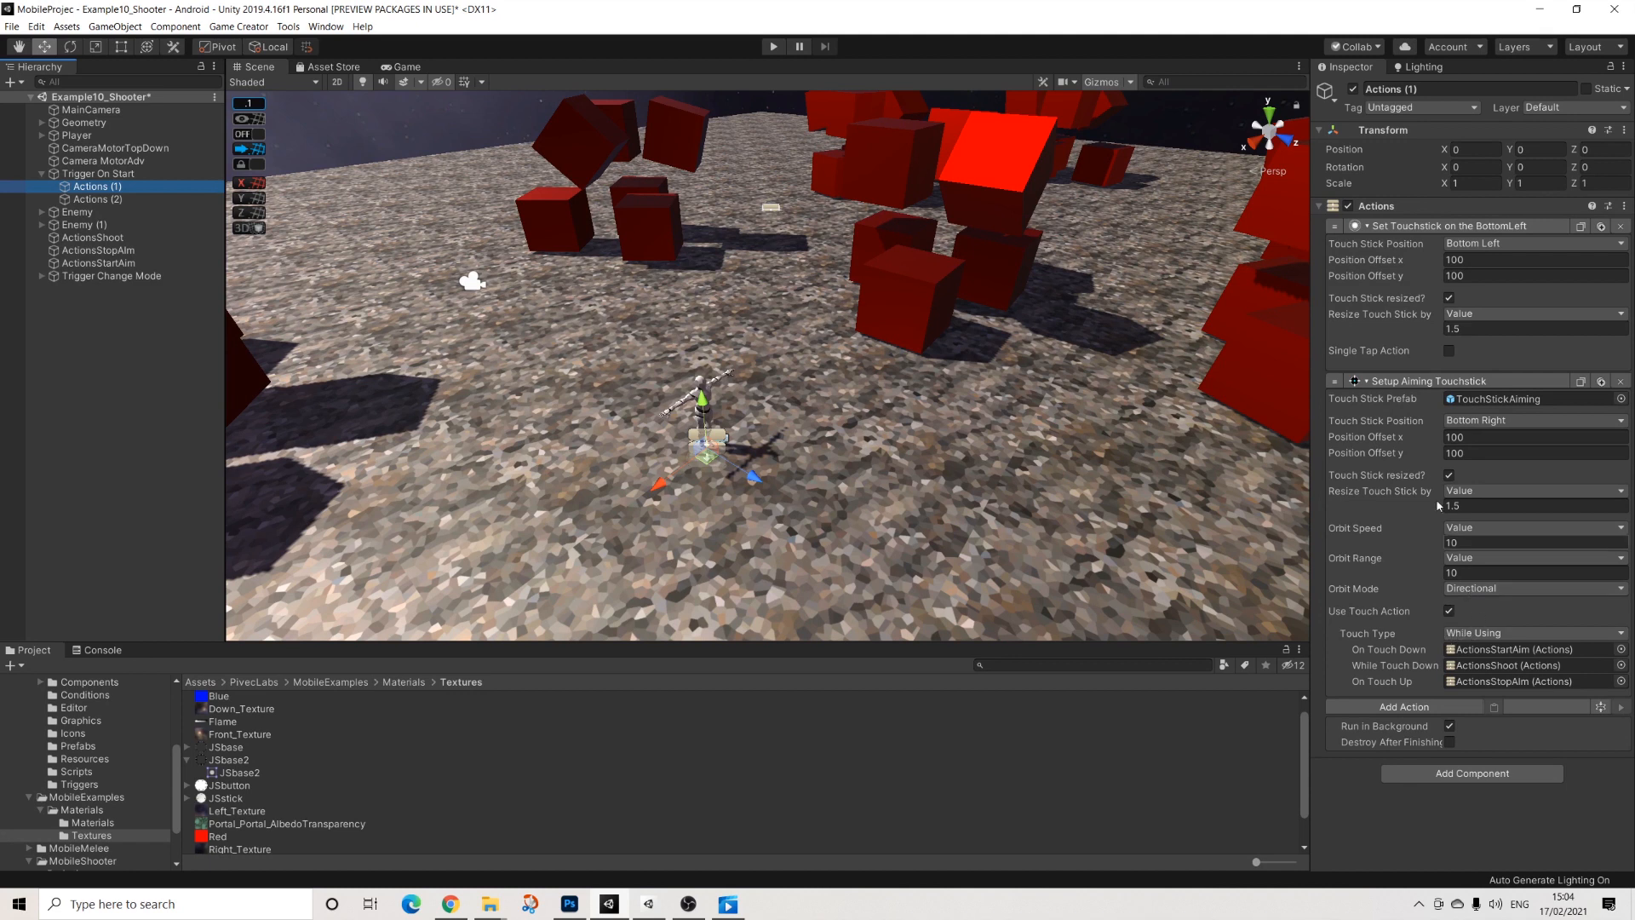
click(1467, 635)
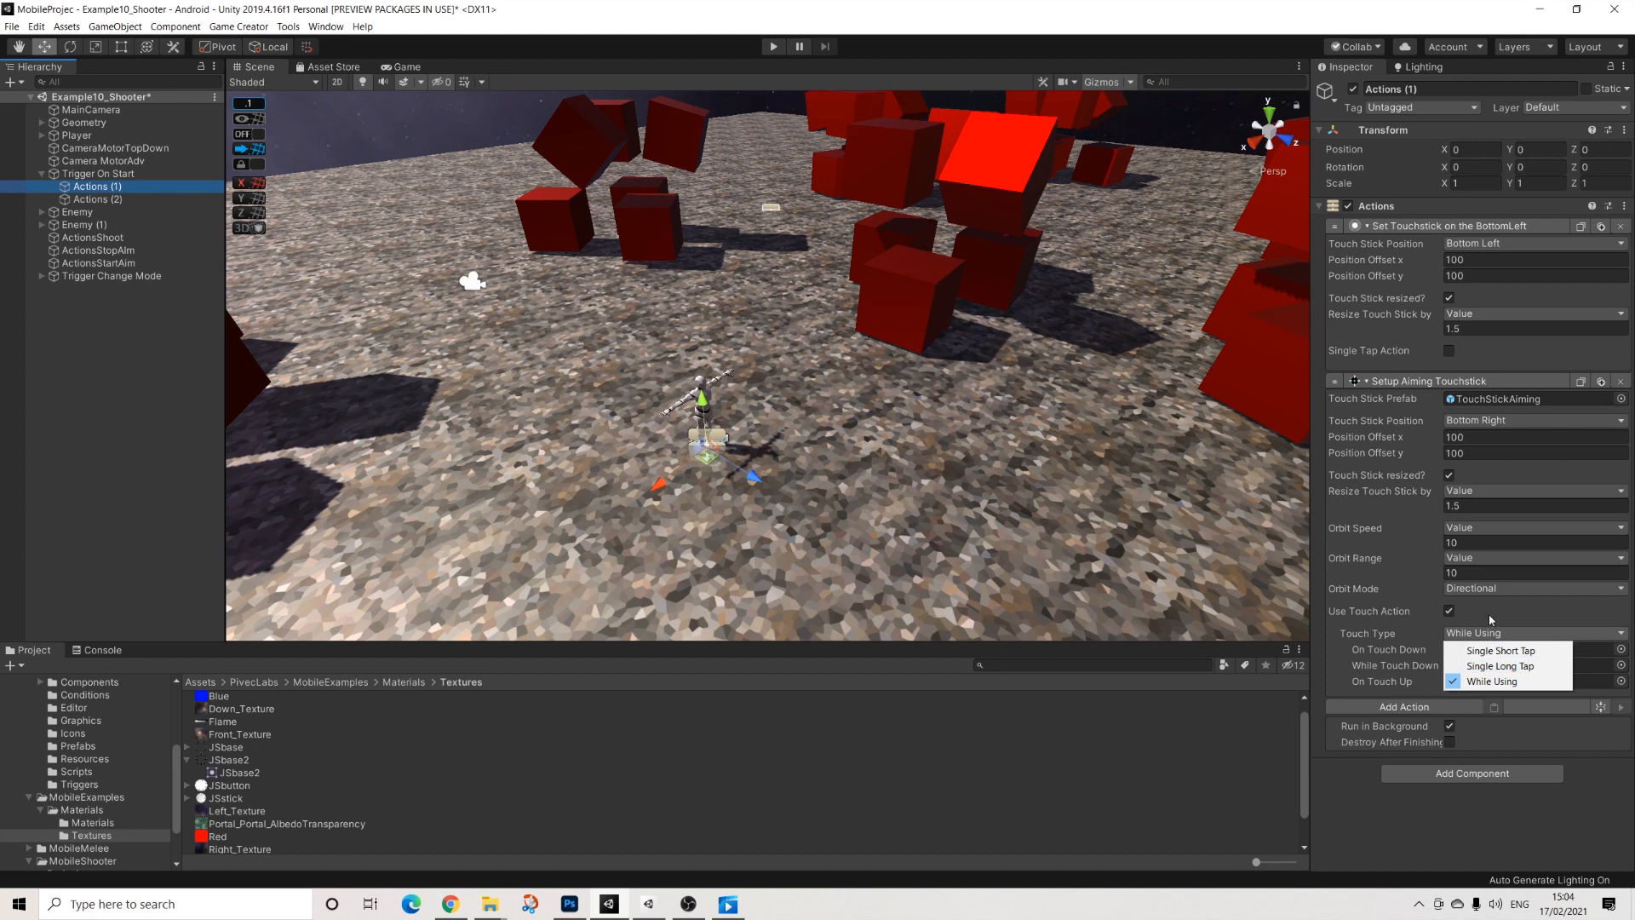
click(1491, 620)
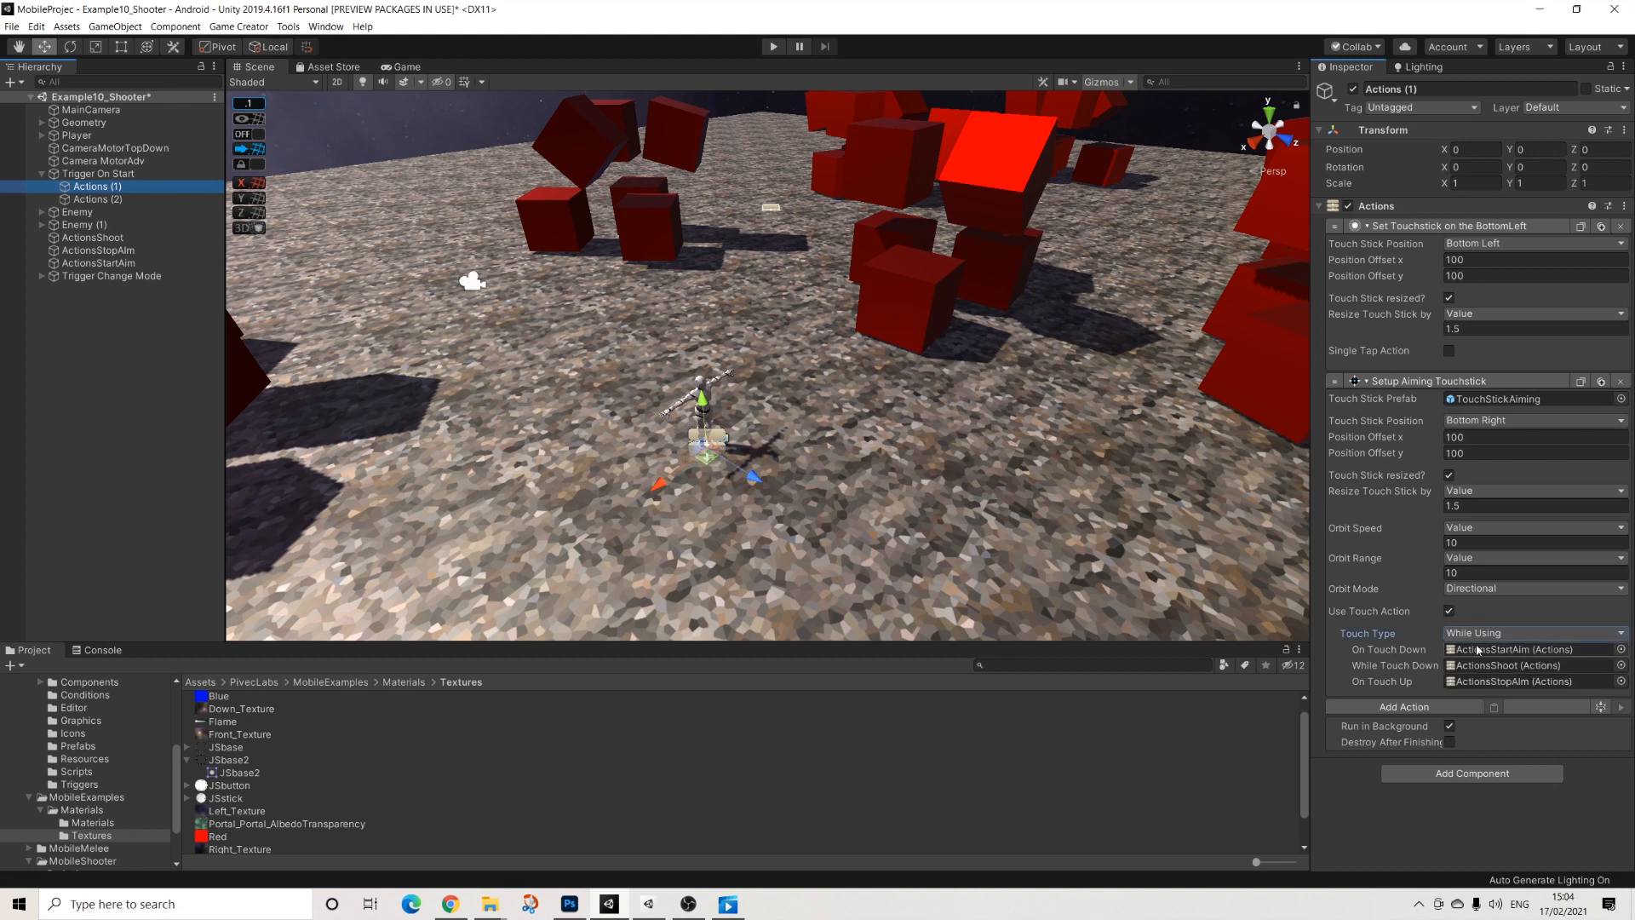
Step: Examine the ActionsStartAim, ActionsShoot and ActionsStopAim objects assigned to the aiming touchstick's touch events
click(1482, 650)
click(98, 262)
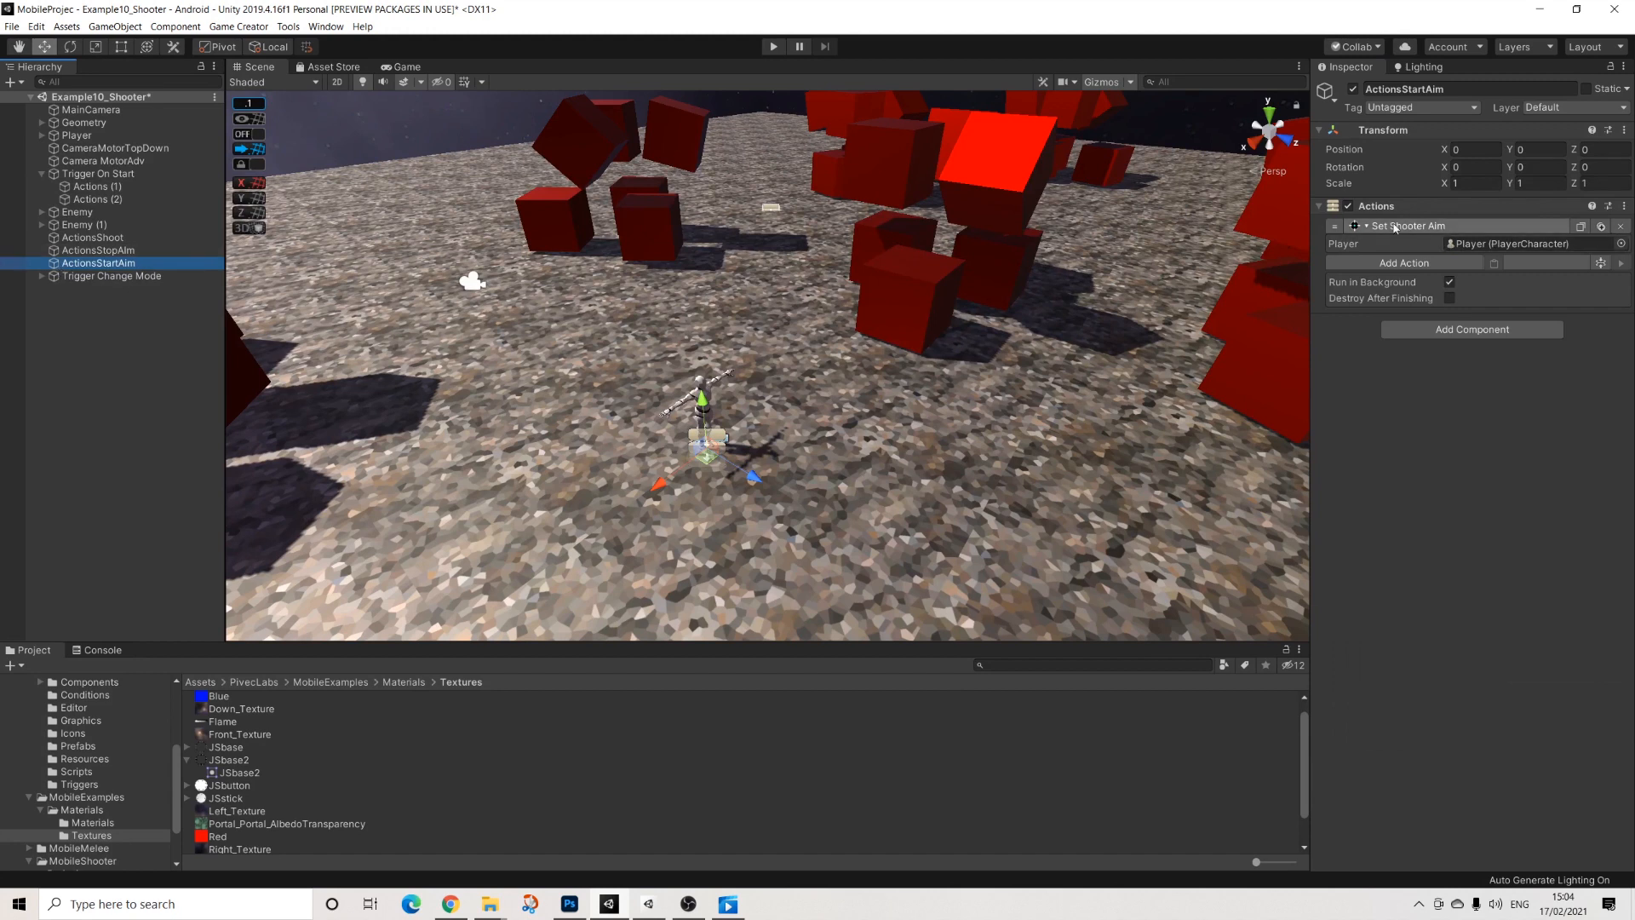
click(75, 225)
click(94, 187)
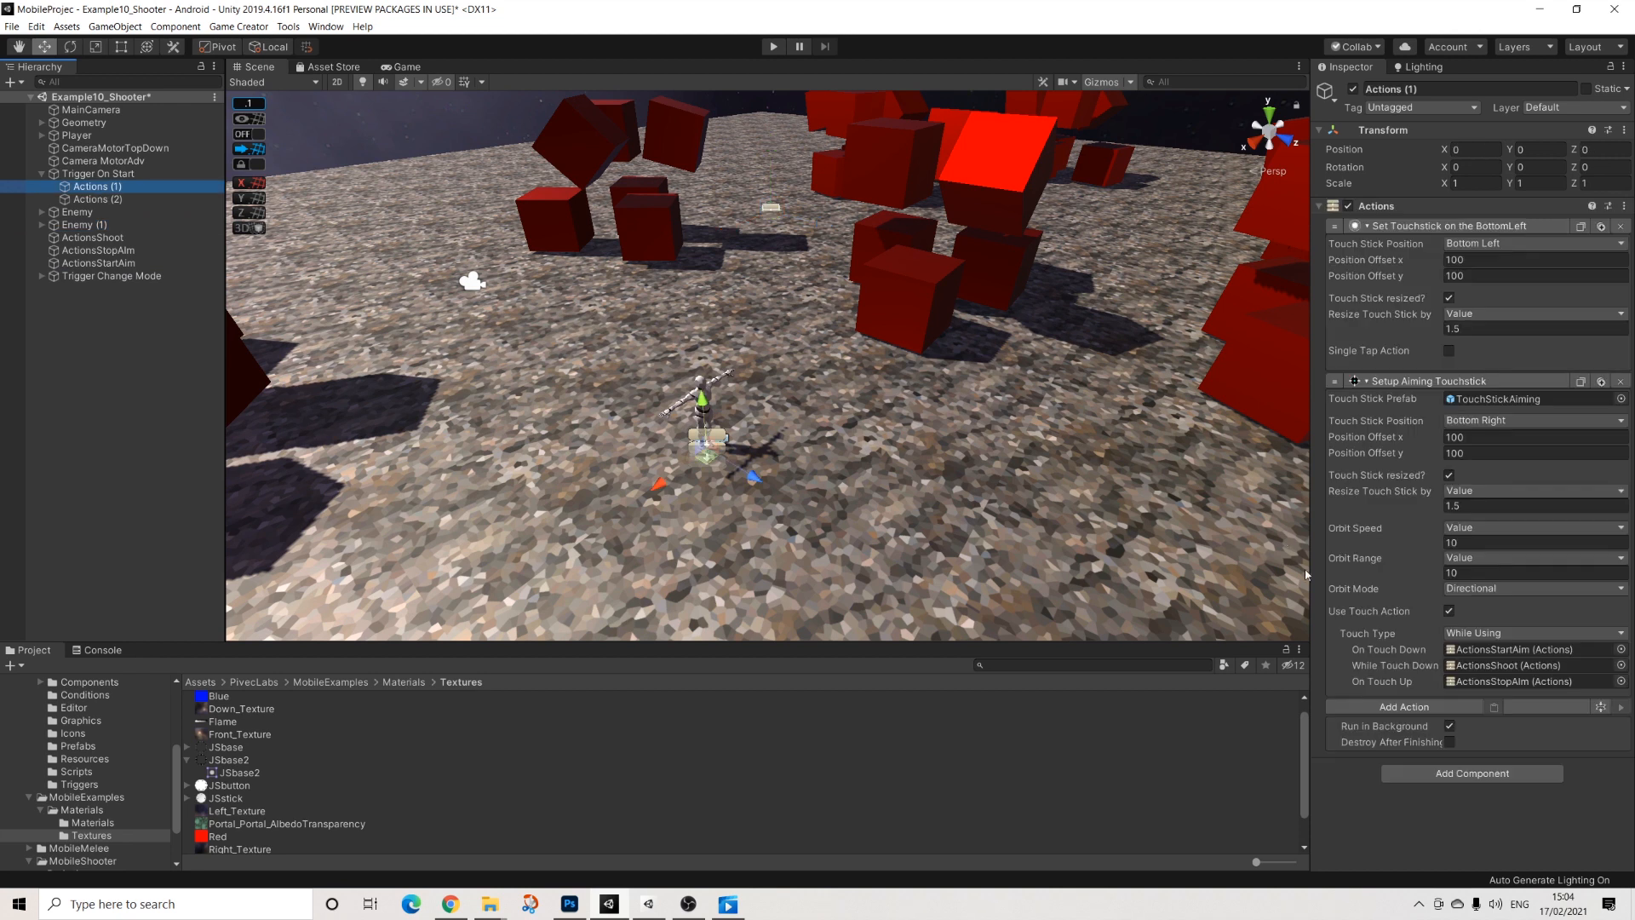
click(83, 238)
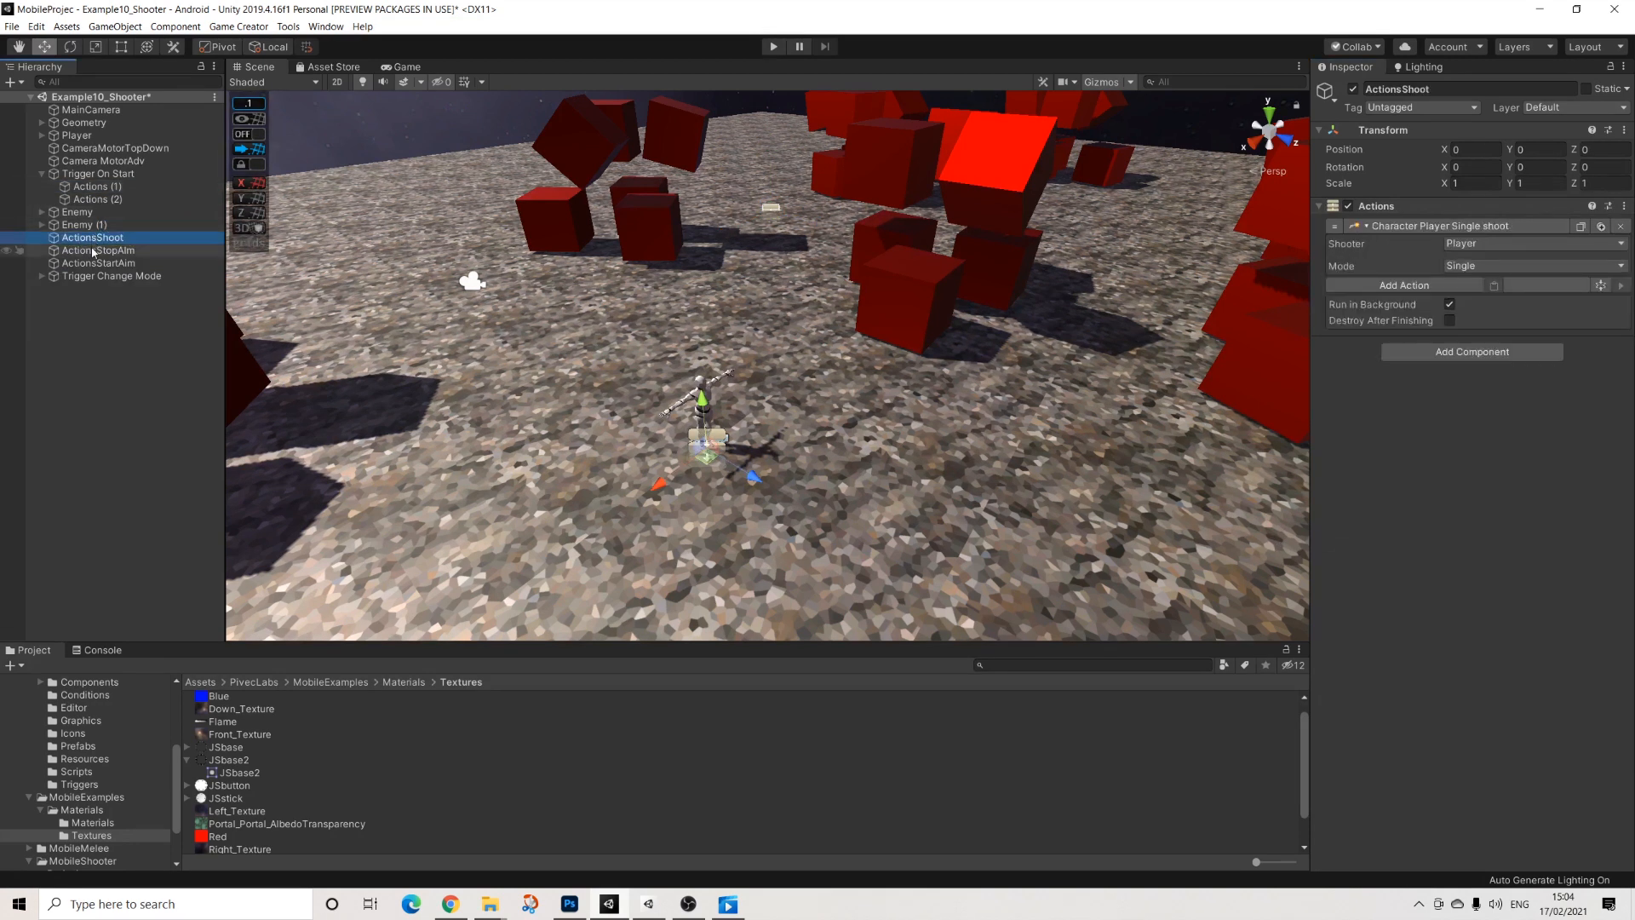
click(93, 252)
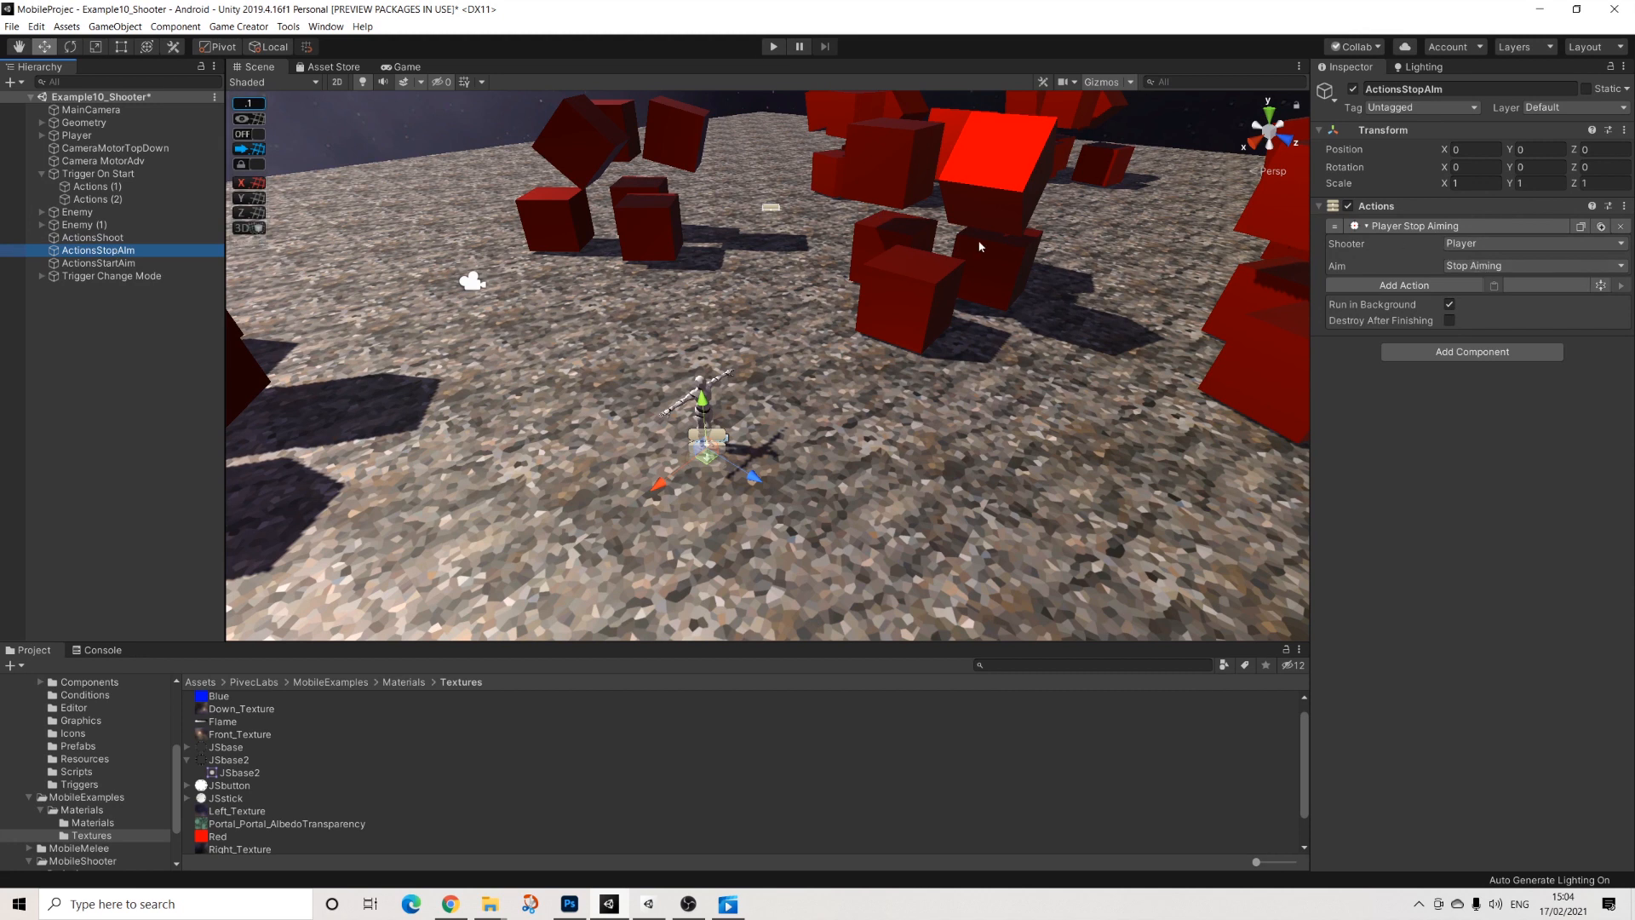
Step: Set the orbit mode of the aiming touchstick in Actions (1) under Trigger On Start to Rotational
click(95, 174)
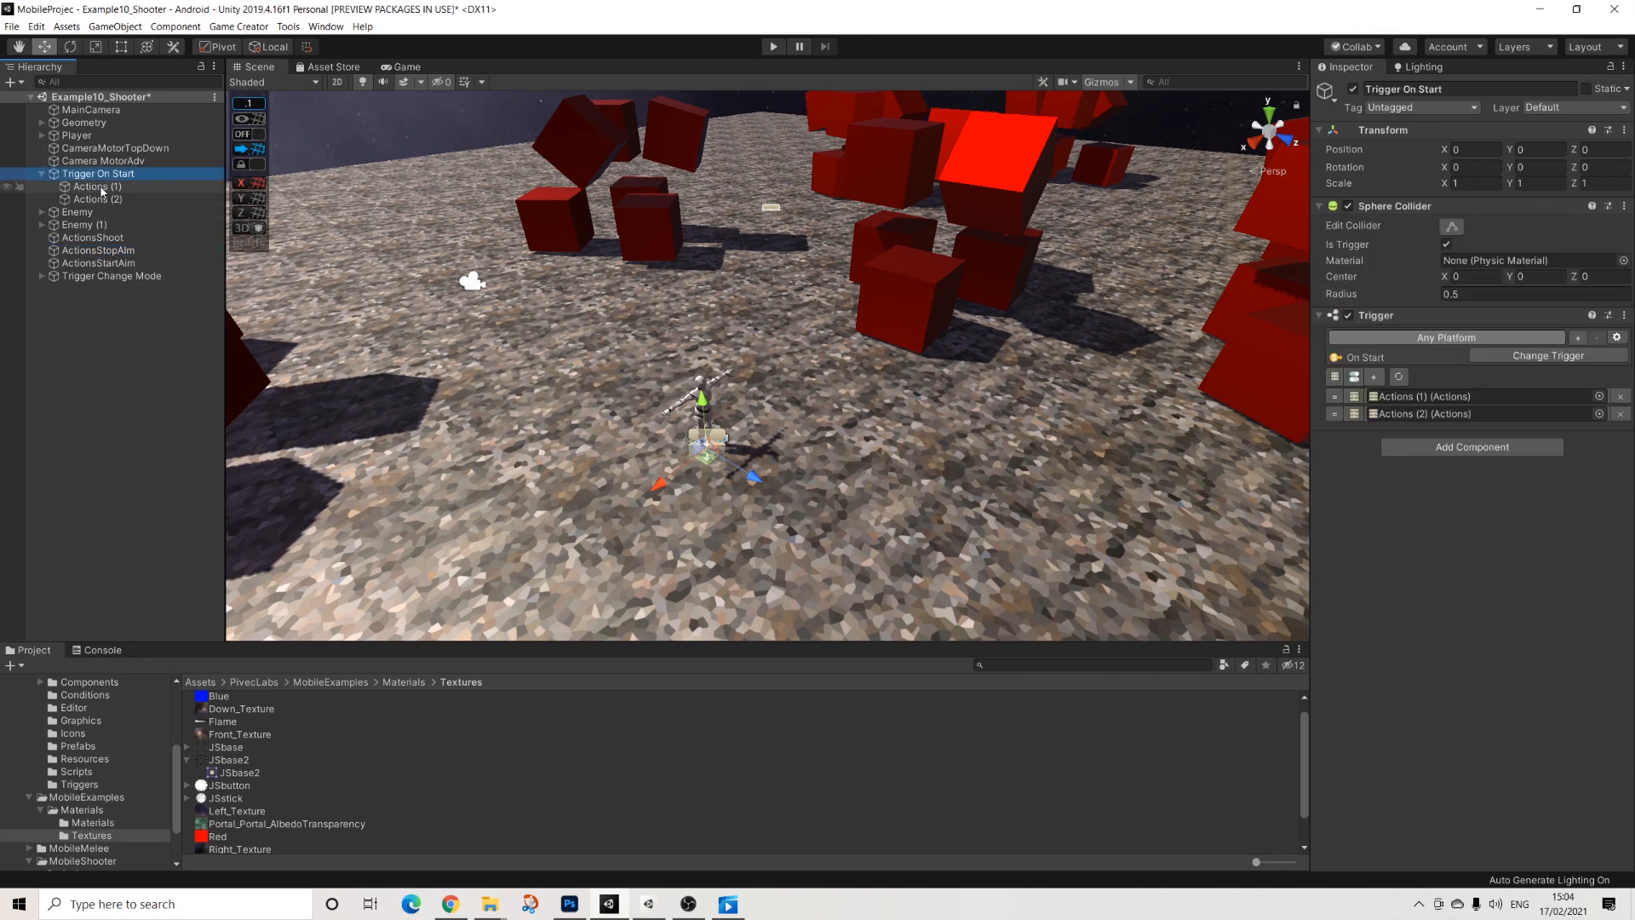
click(99, 187)
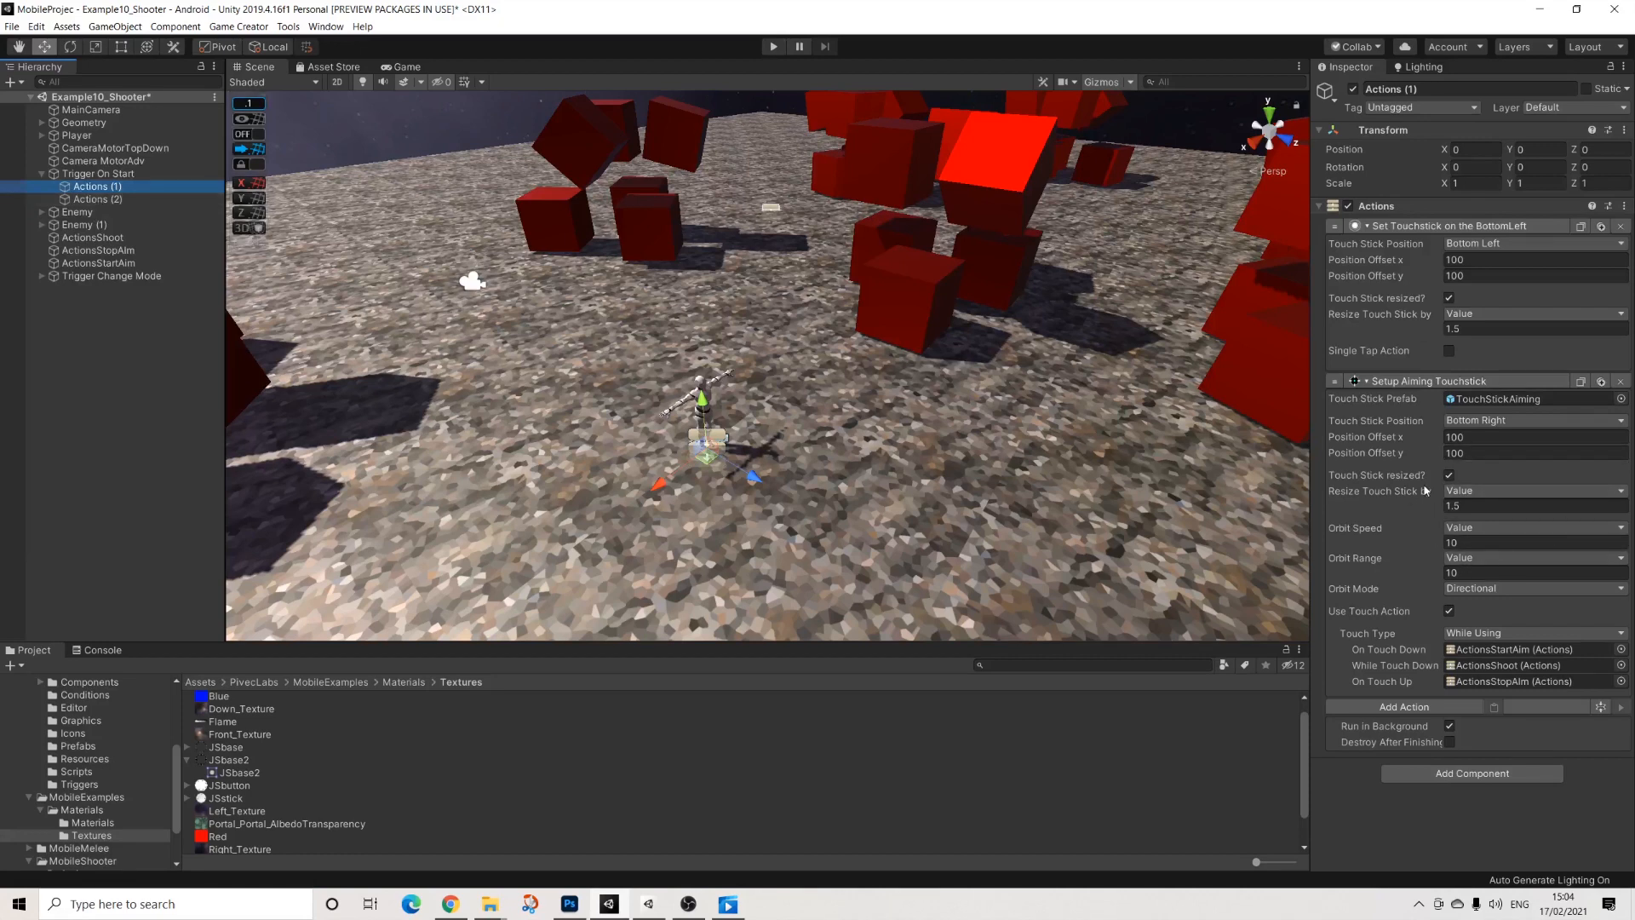
scroll(808, 489, down, 2)
middle_drag(807, 489, 790, 489)
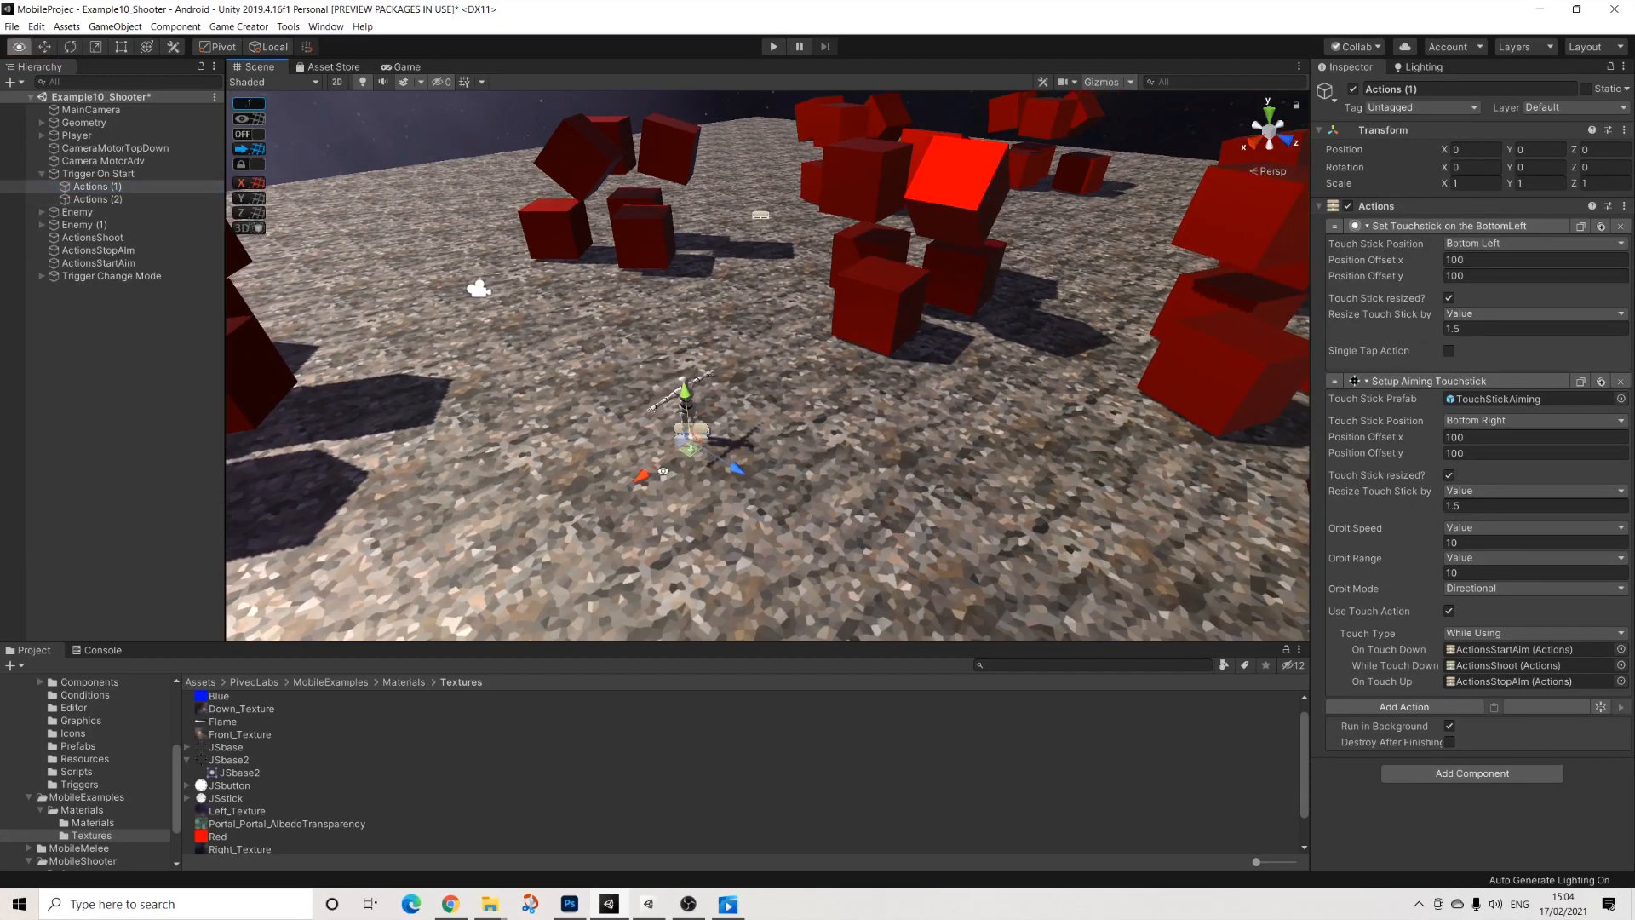
alt+drag(663, 471, 903, 503)
middle_drag(927, 509, 856, 479)
alt+drag(688, 514, 812, 523)
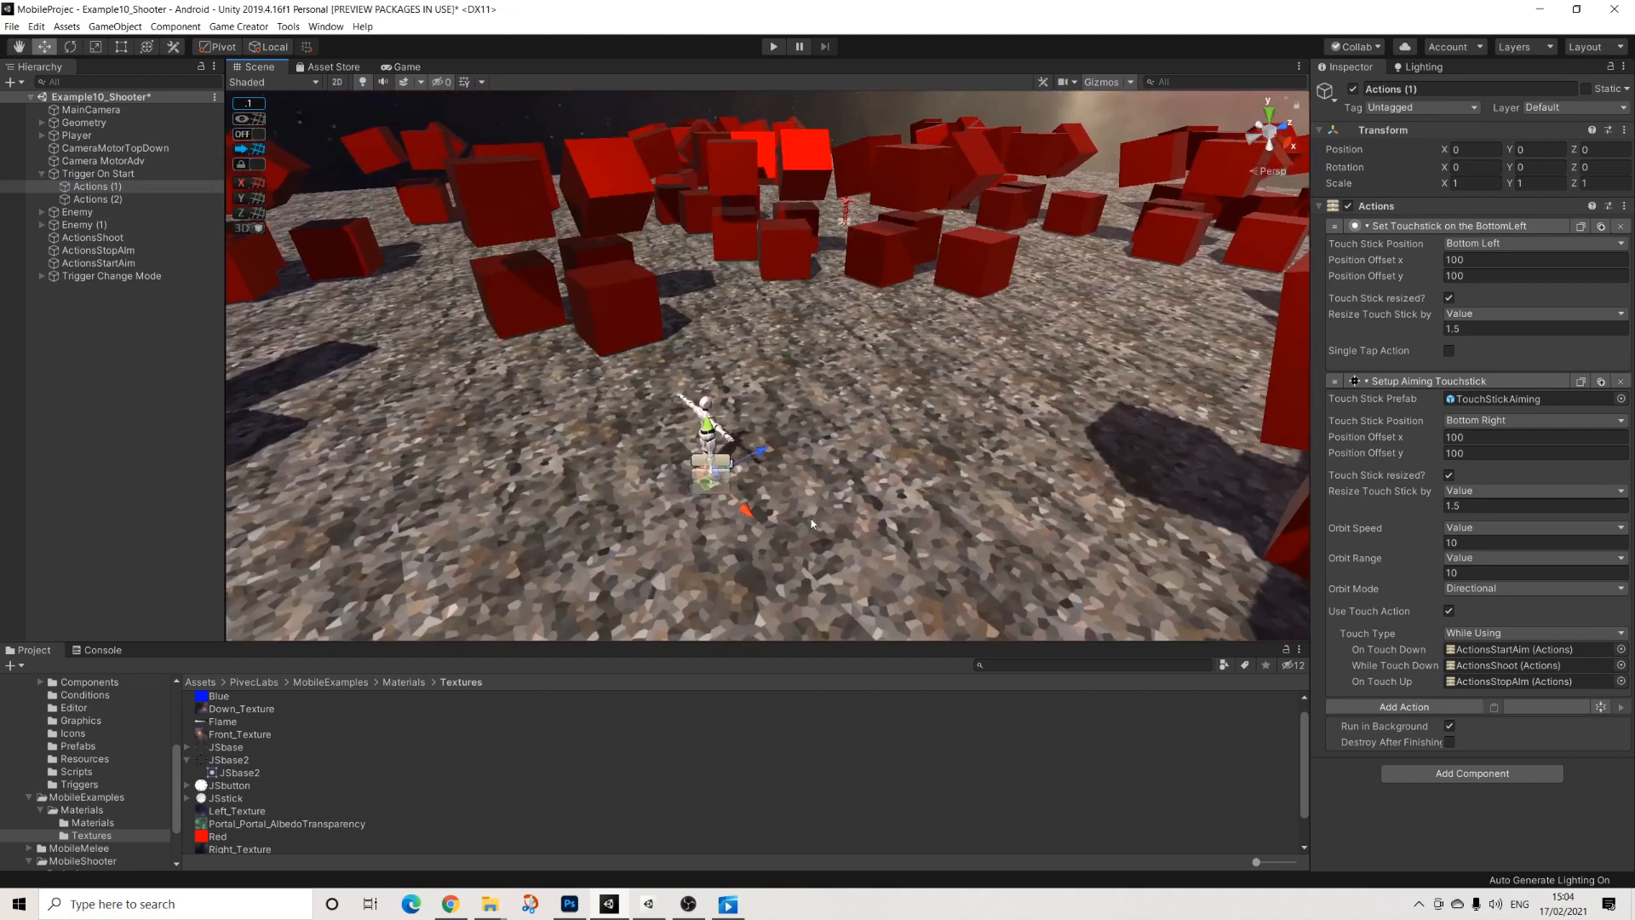
scroll(811, 522, up, 4)
middle_drag(795, 512, 827, 501)
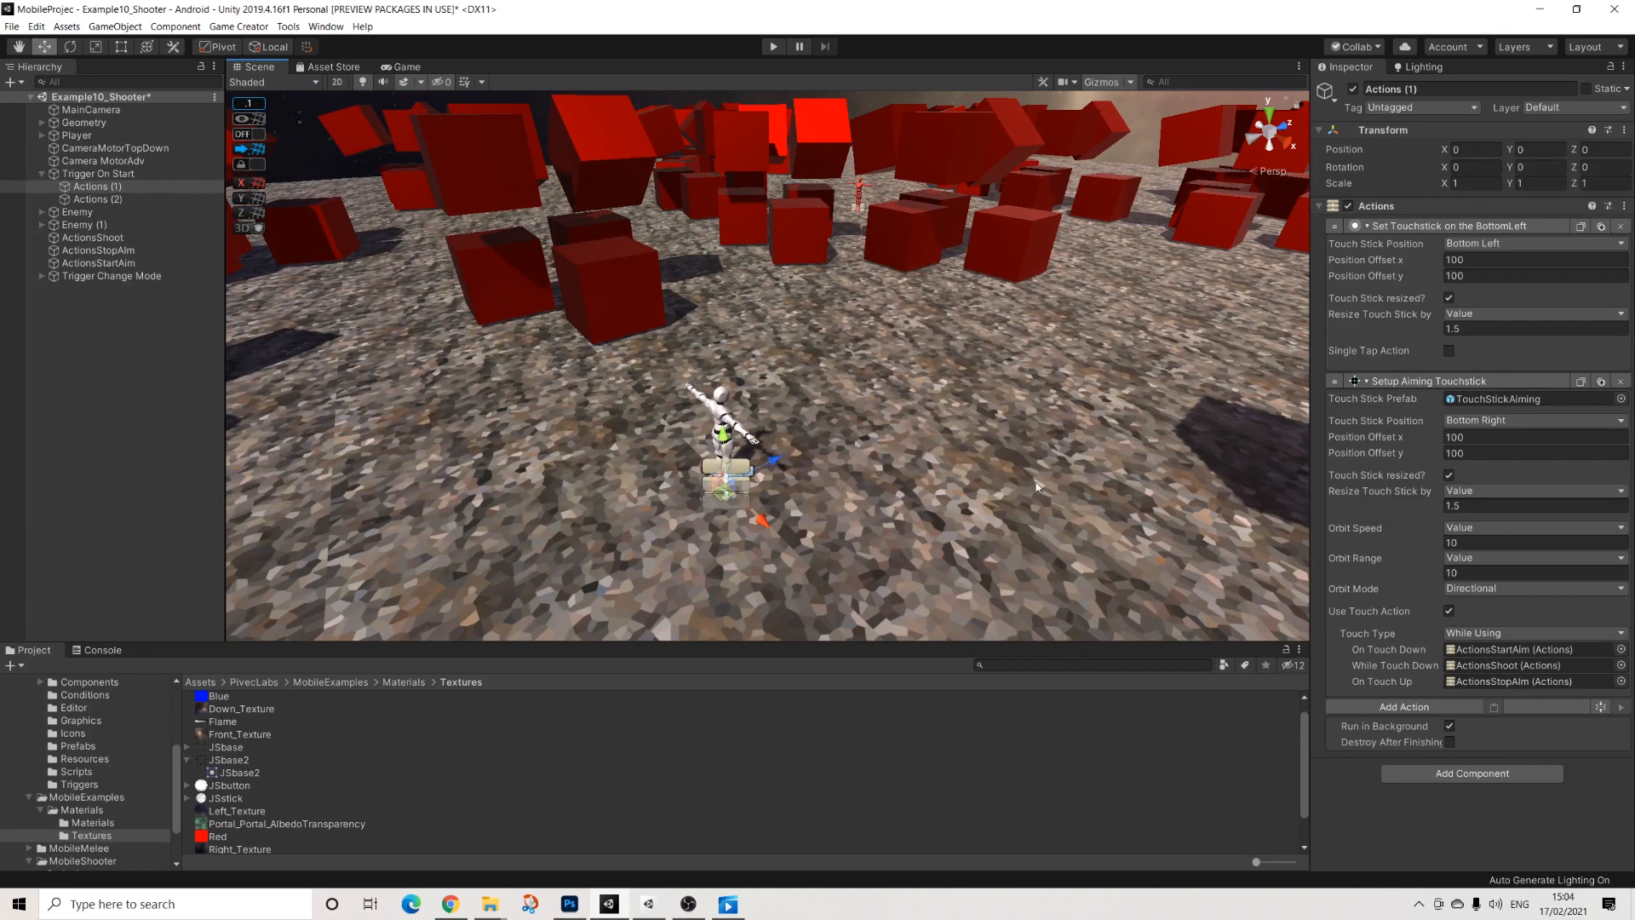
click(1465, 592)
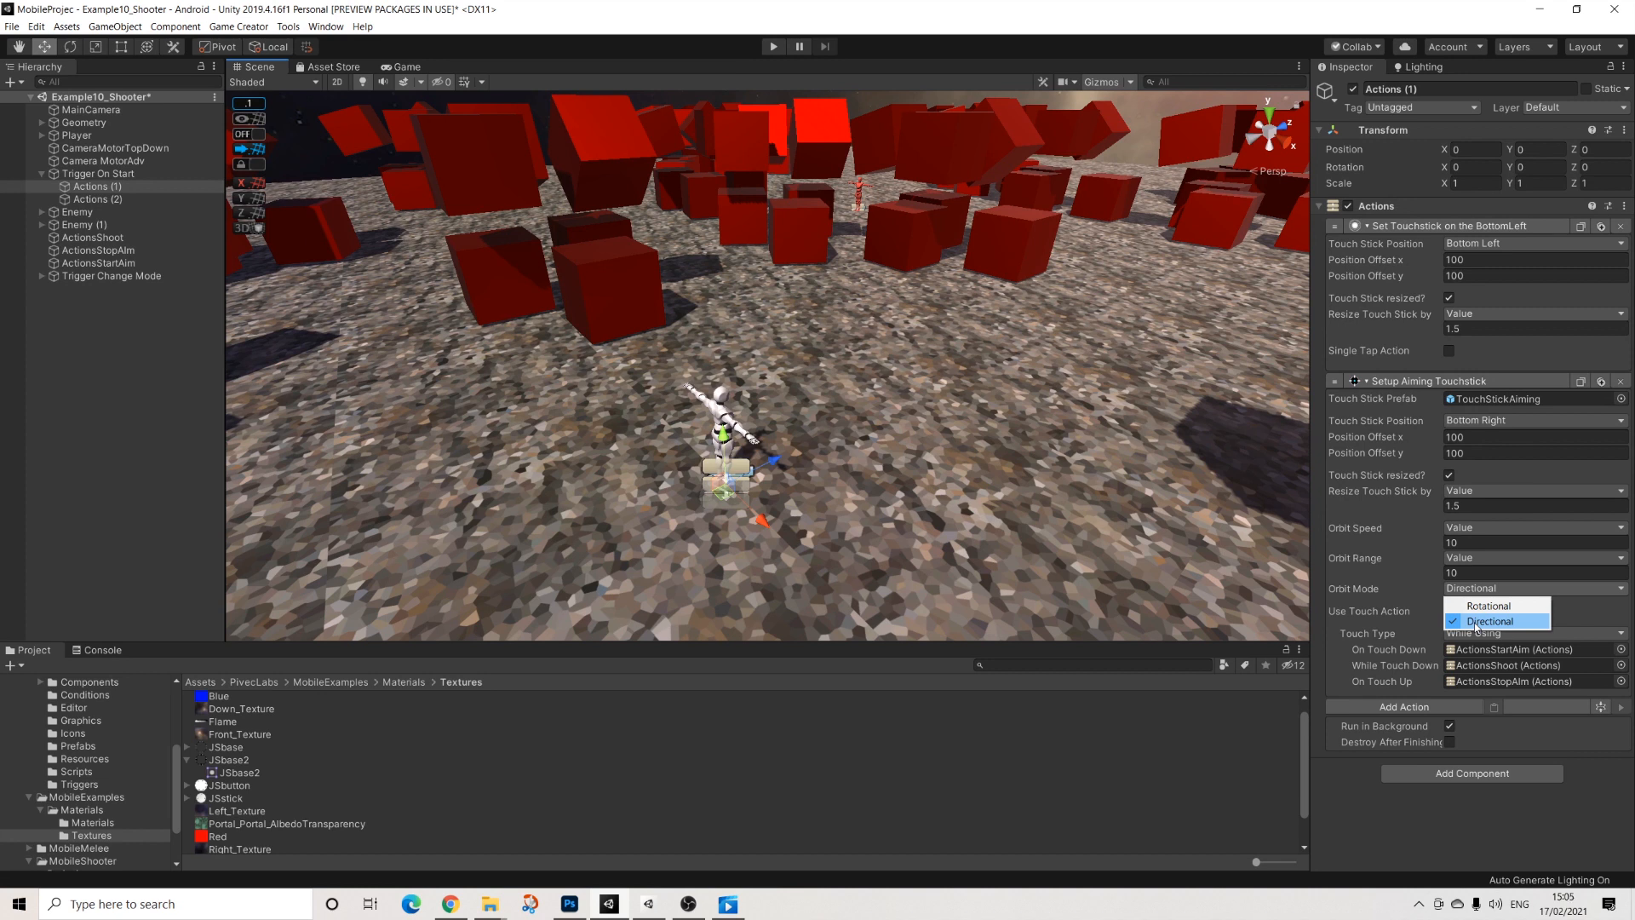
click(1489, 606)
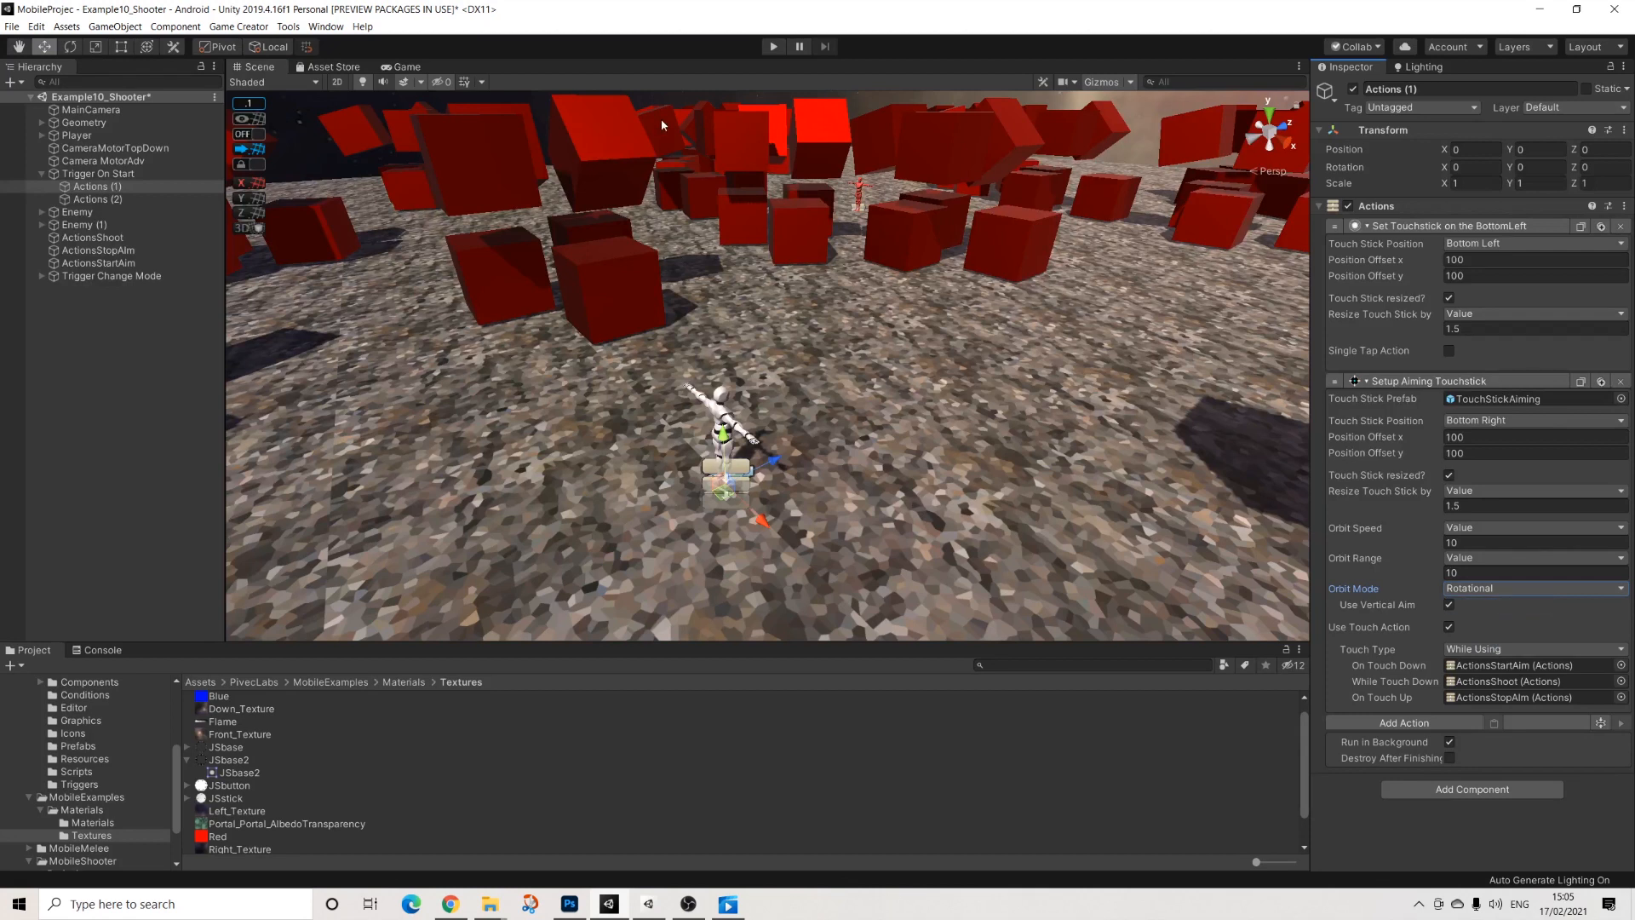
Step: Play the shooter scene and test moving with one touchstick and rotational aiming and shooting with the other
click(777, 47)
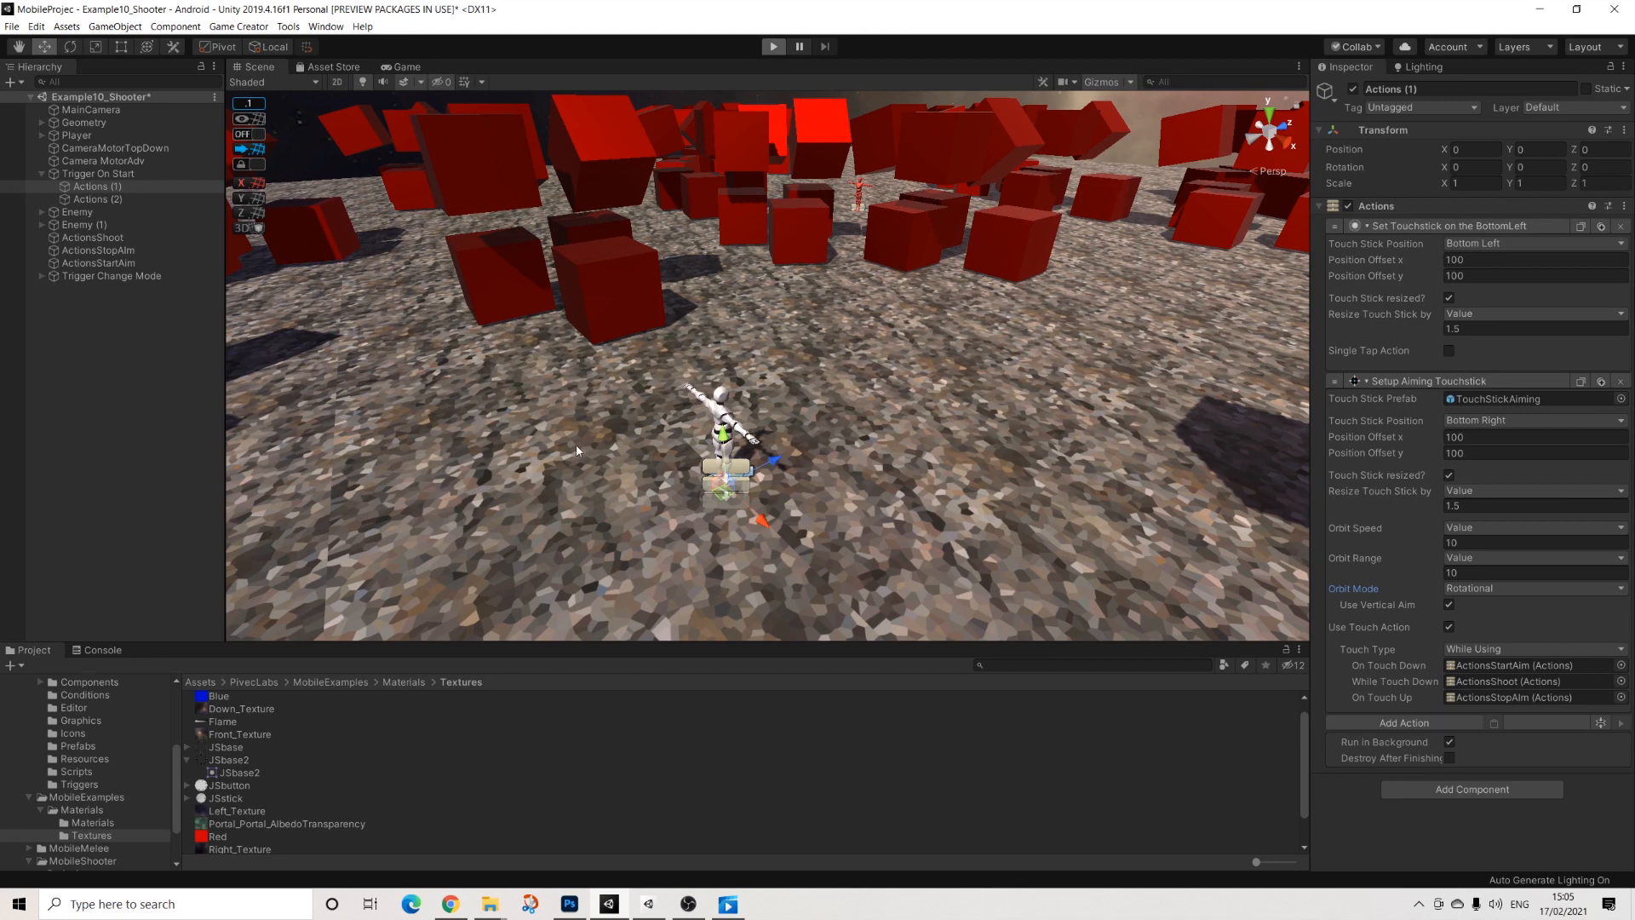
key(ctrl+p)
drag(468, 464, 273, 482)
drag(1078, 454, 1113, 514)
drag(457, 464, 442, 506)
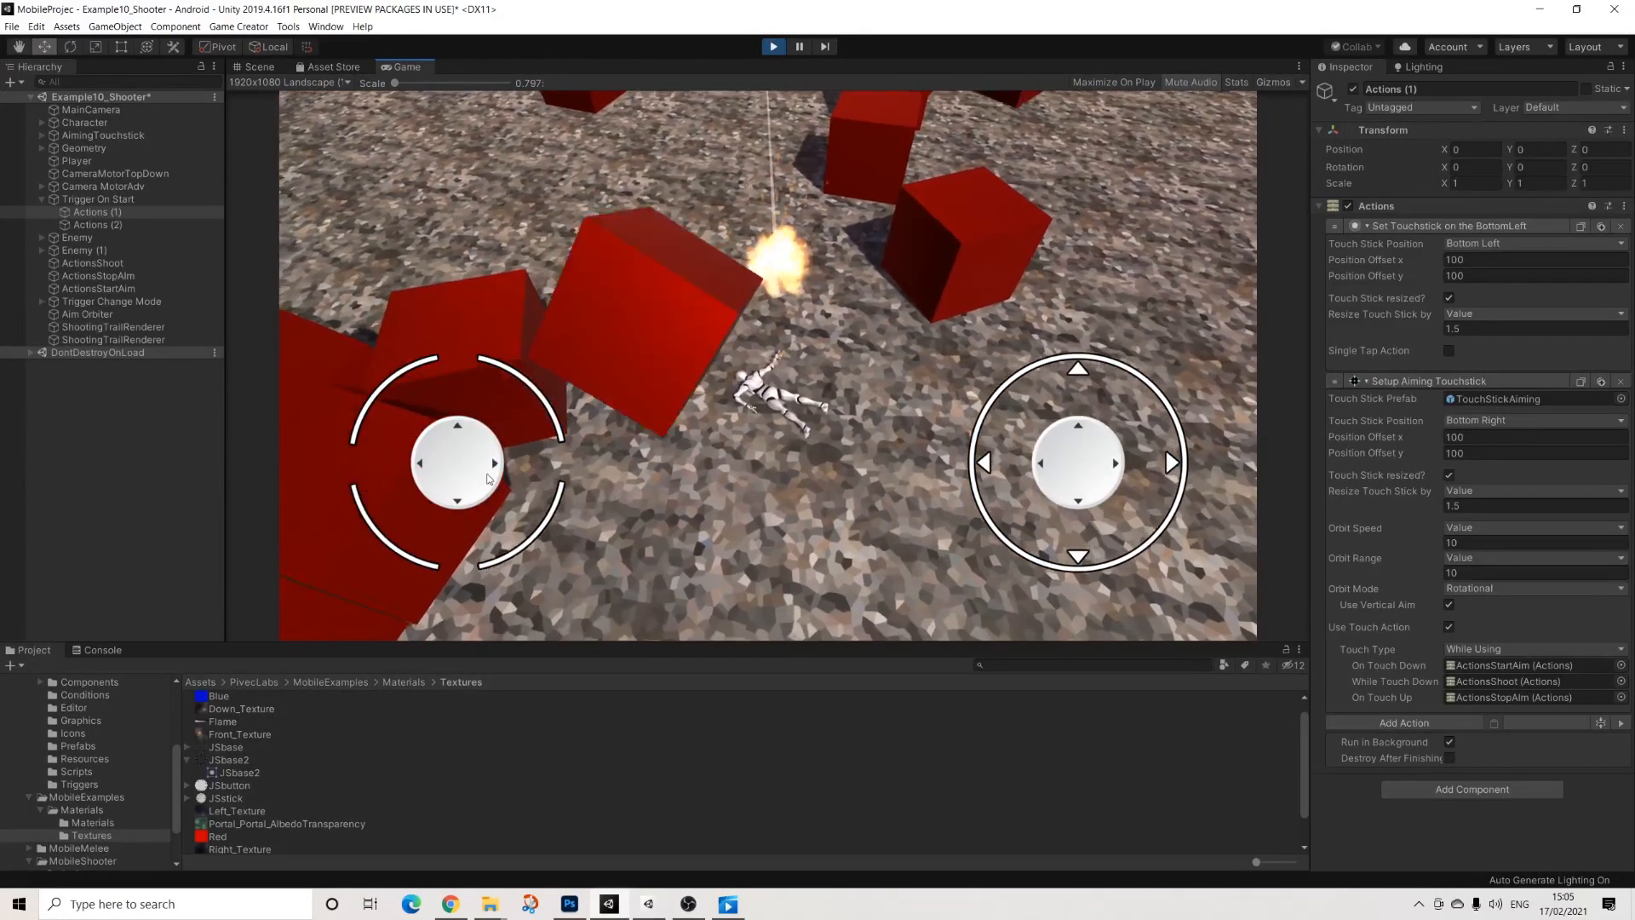
click(467, 476)
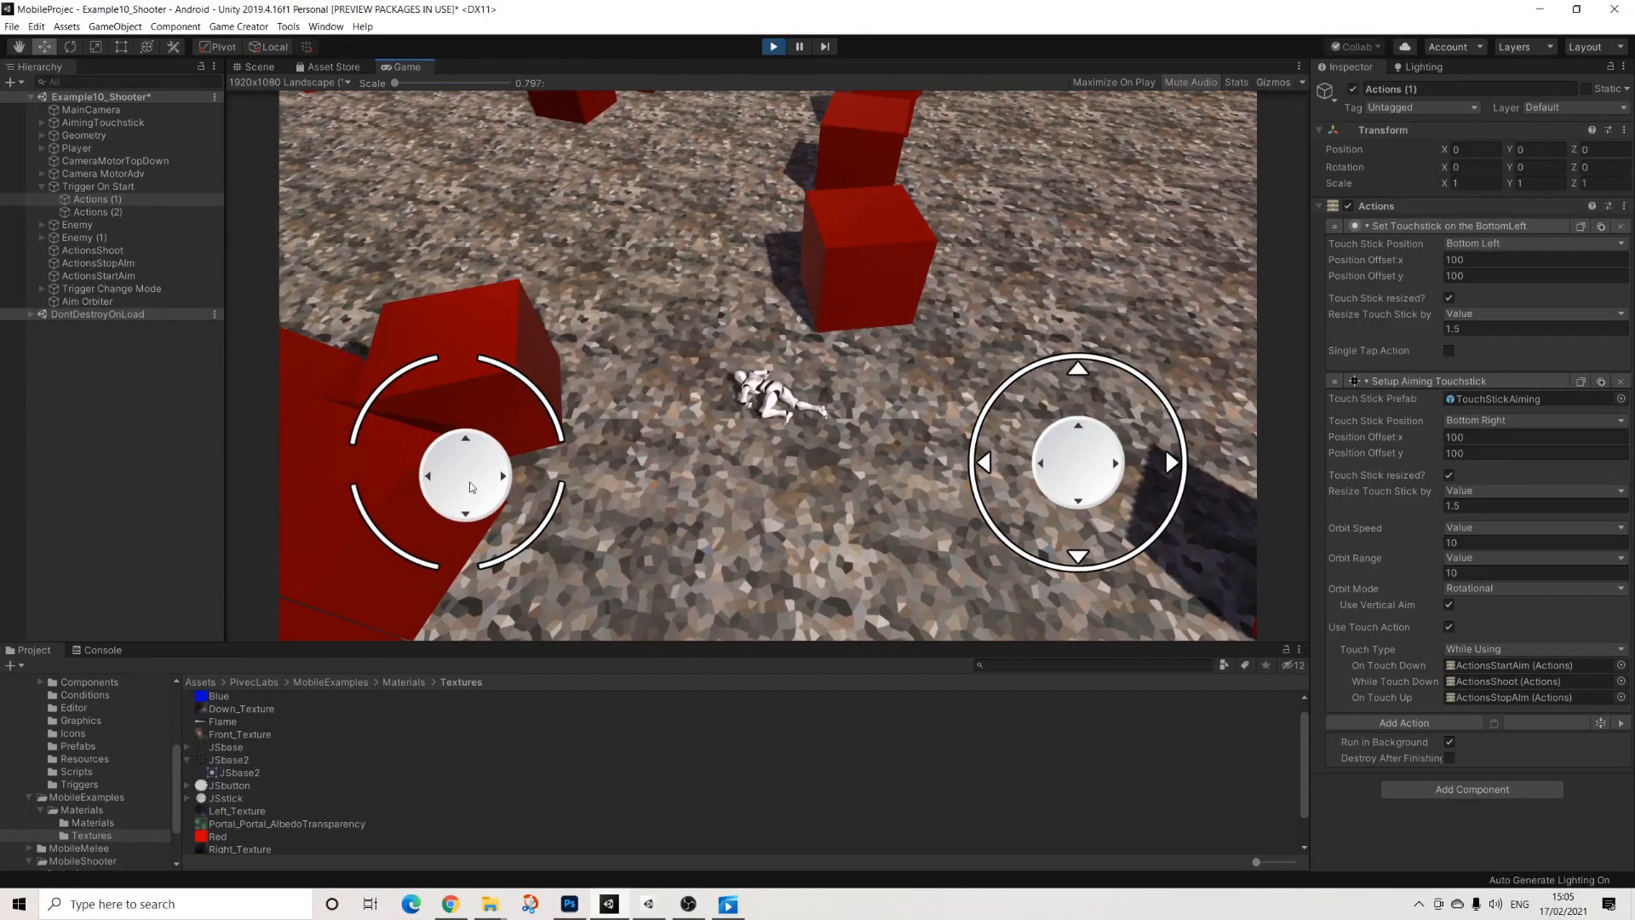
drag(468, 478, 467, 544)
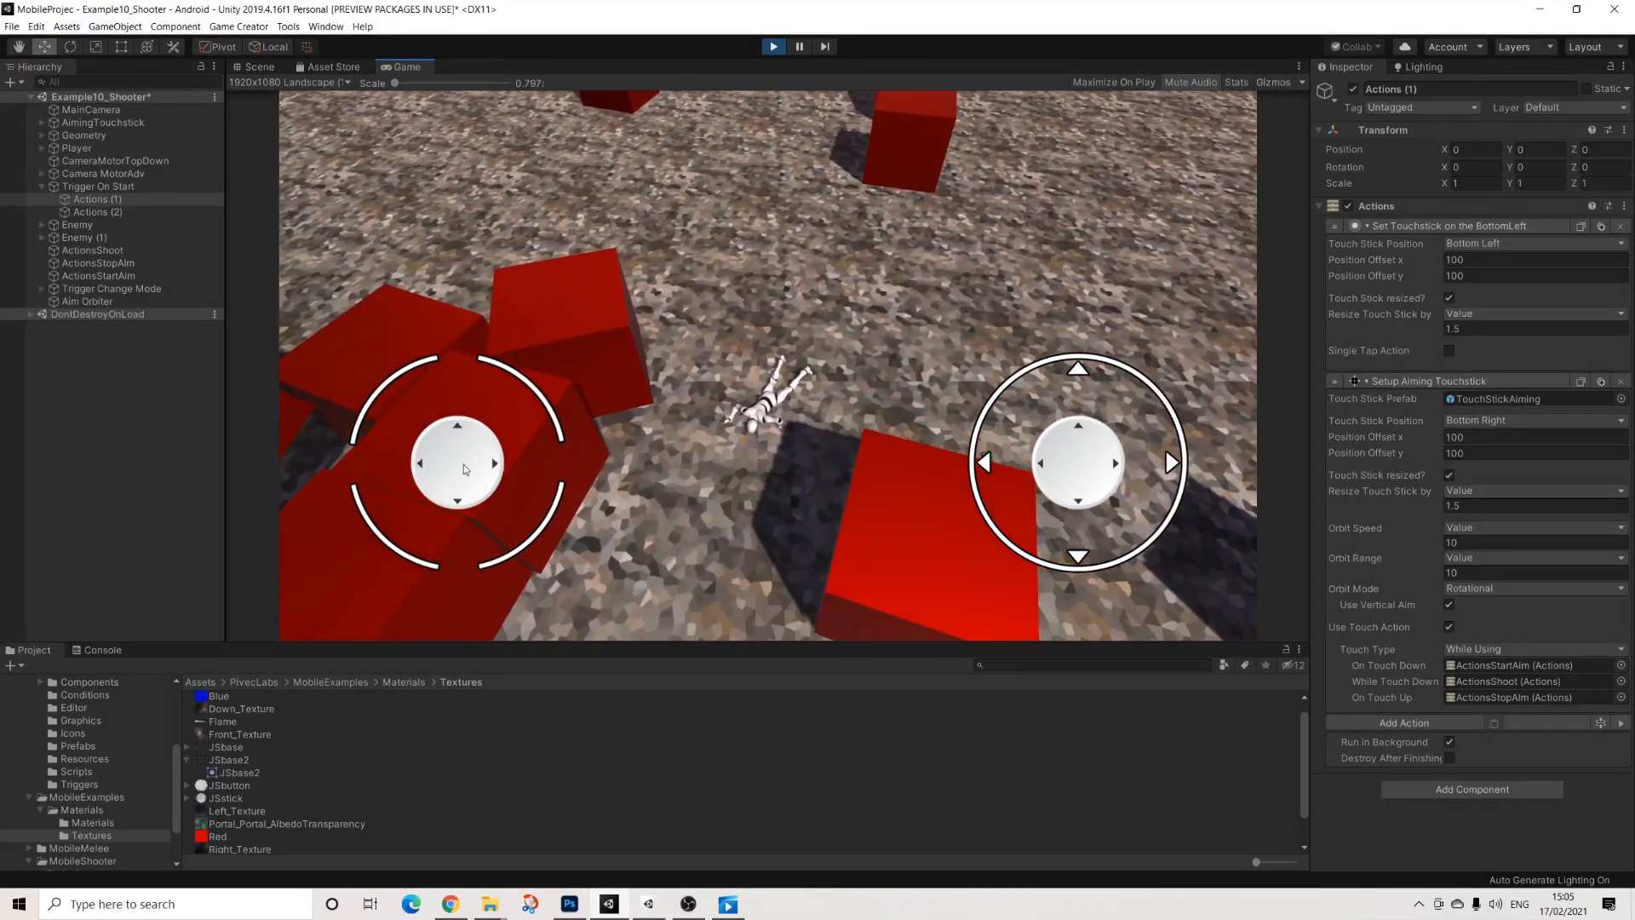
Step: Deactivate the Enemy and Enemy (1) objects in the running shooter scene
click(85, 237)
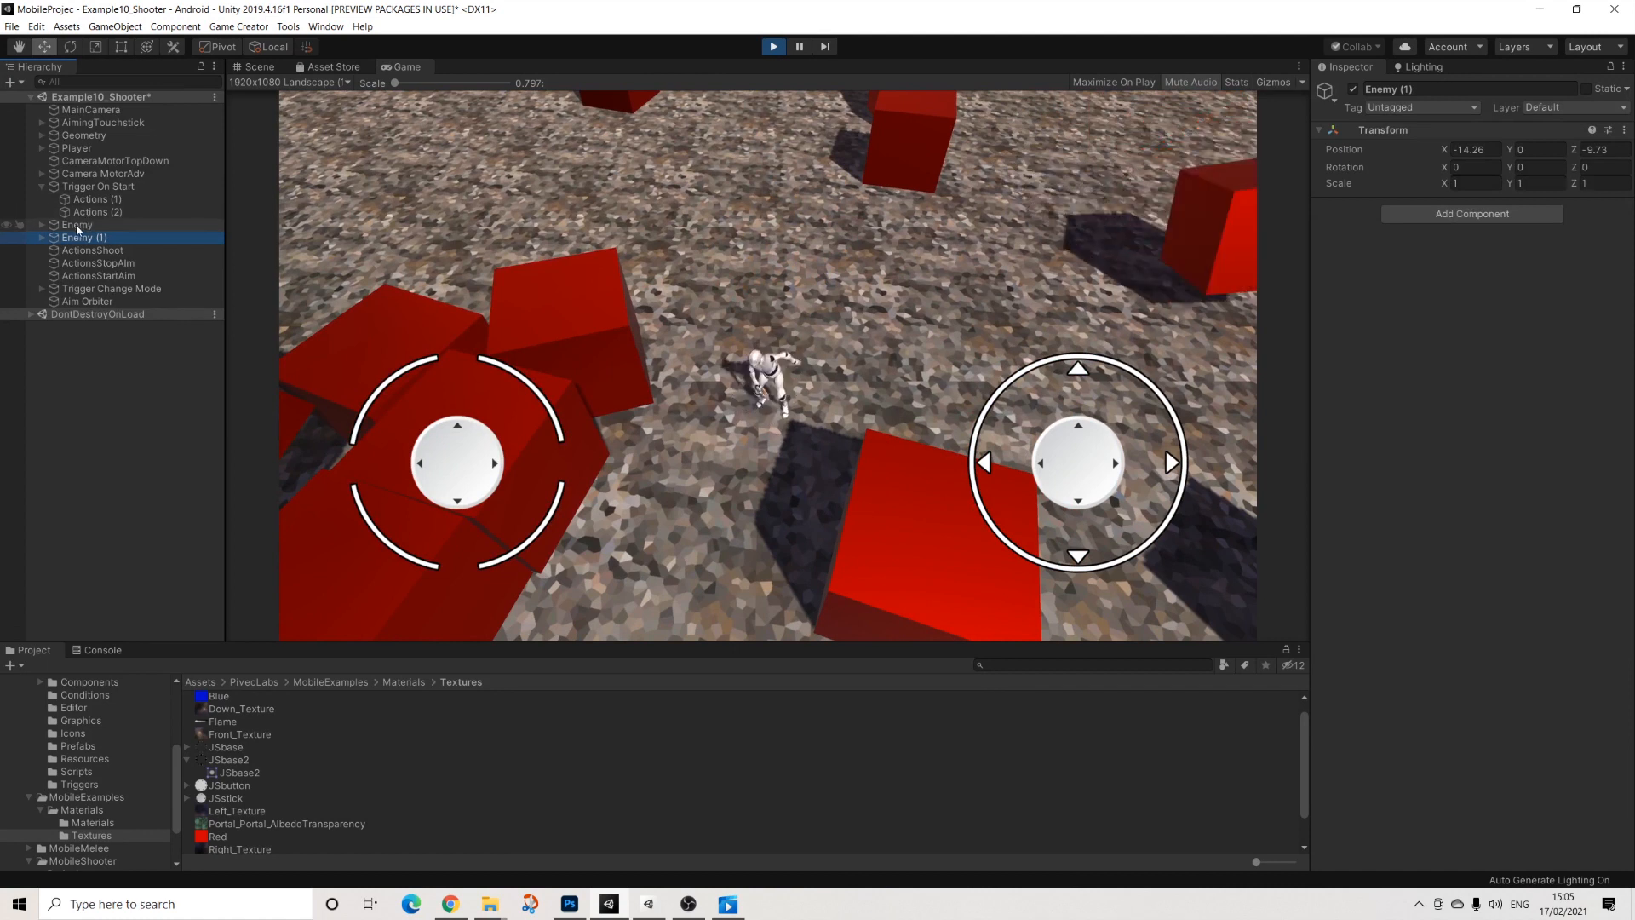
ctrl+click(79, 225)
click(1353, 89)
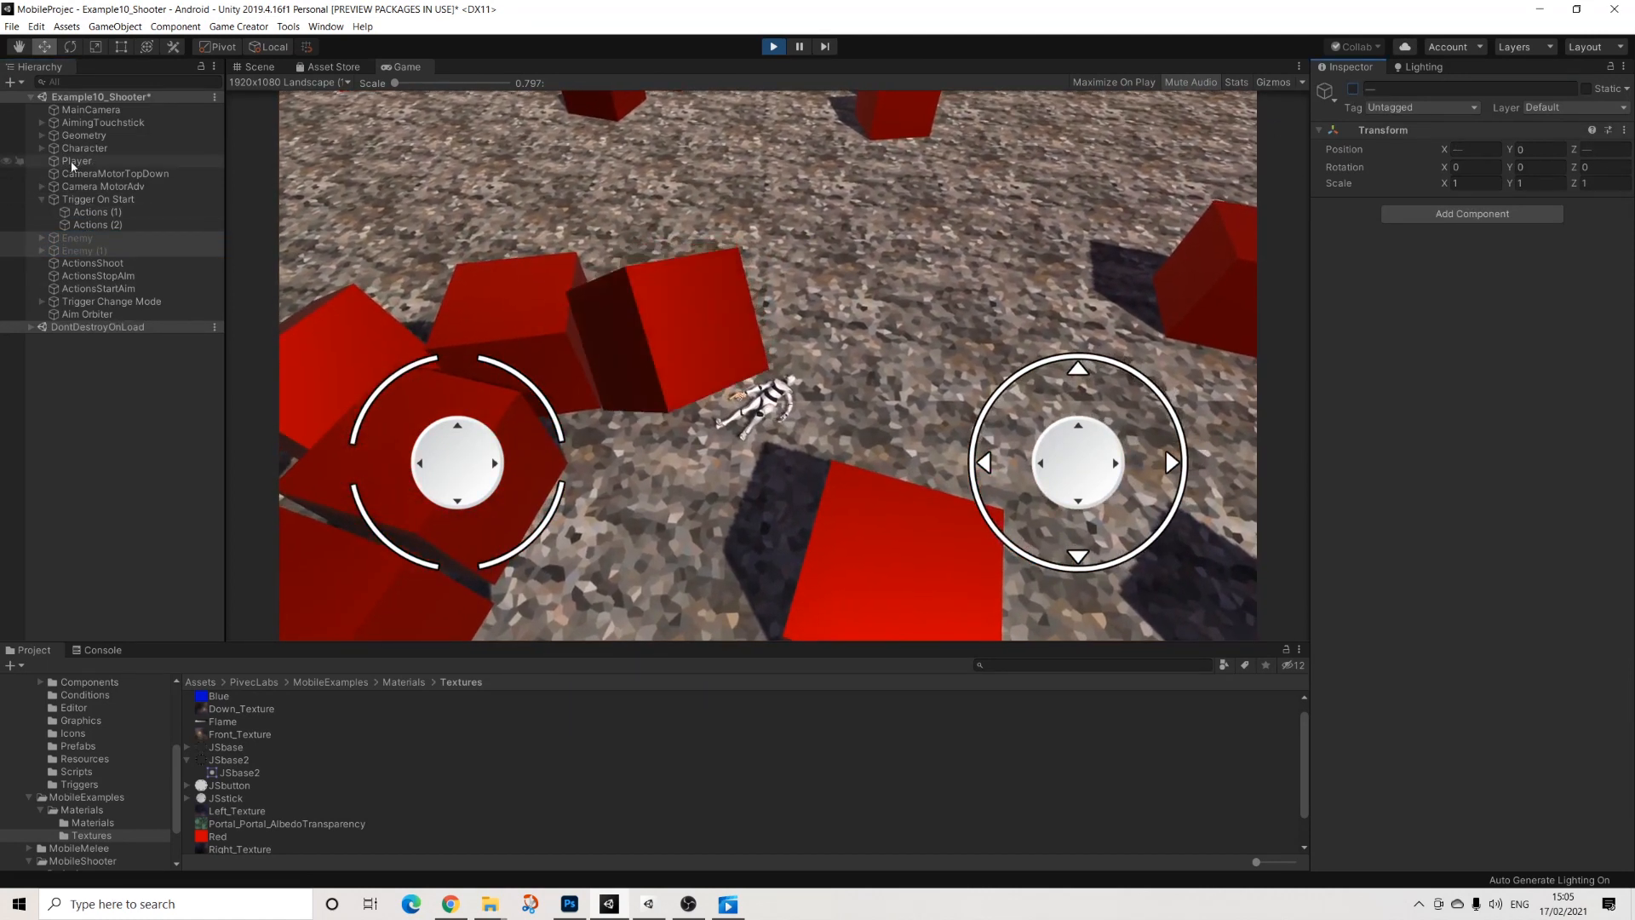
Step: Select the Player, test moving and rotational aiming with the two touchsticks, and stop the play test
click(74, 161)
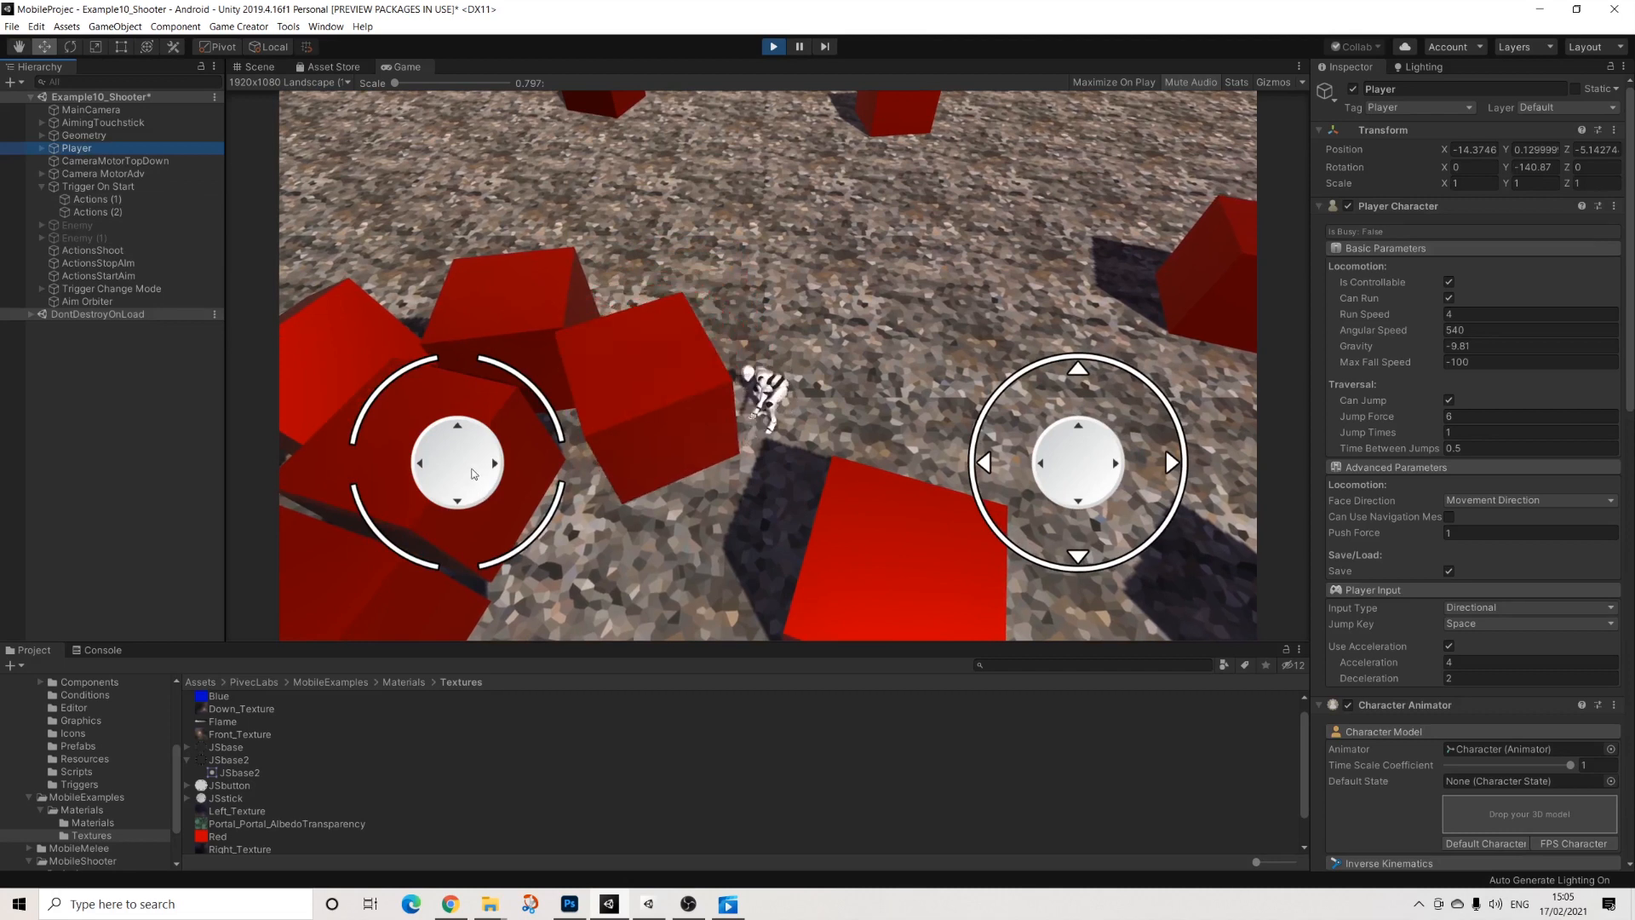
drag(474, 474, 513, 646)
mouse_move(1091, 453)
mouse_down()
mouse_move(983, 447)
mouse_move(1080, 588)
mouse_move(1087, 370)
mouse_move(1158, 464)
mouse_move(979, 479)
mouse_move(1083, 466)
mouse_move(1087, 334)
mouse_move(1072, 577)
mouse_move(1022, 499)
mouse_move(926, 476)
mouse_move(930, 492)
mouse_up()
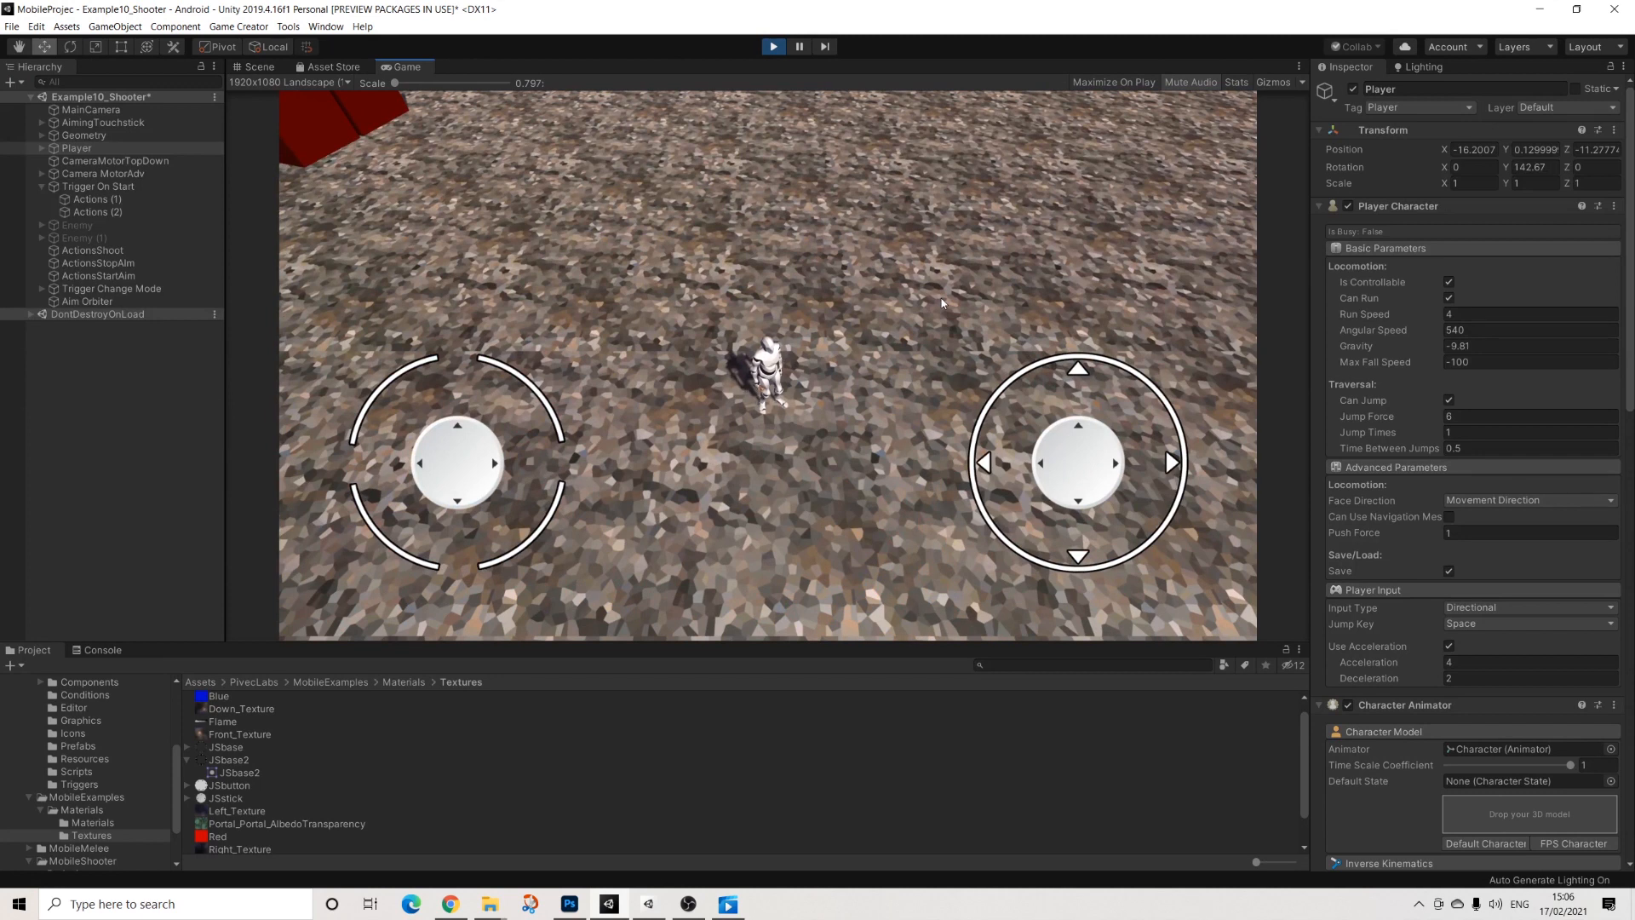
click(773, 47)
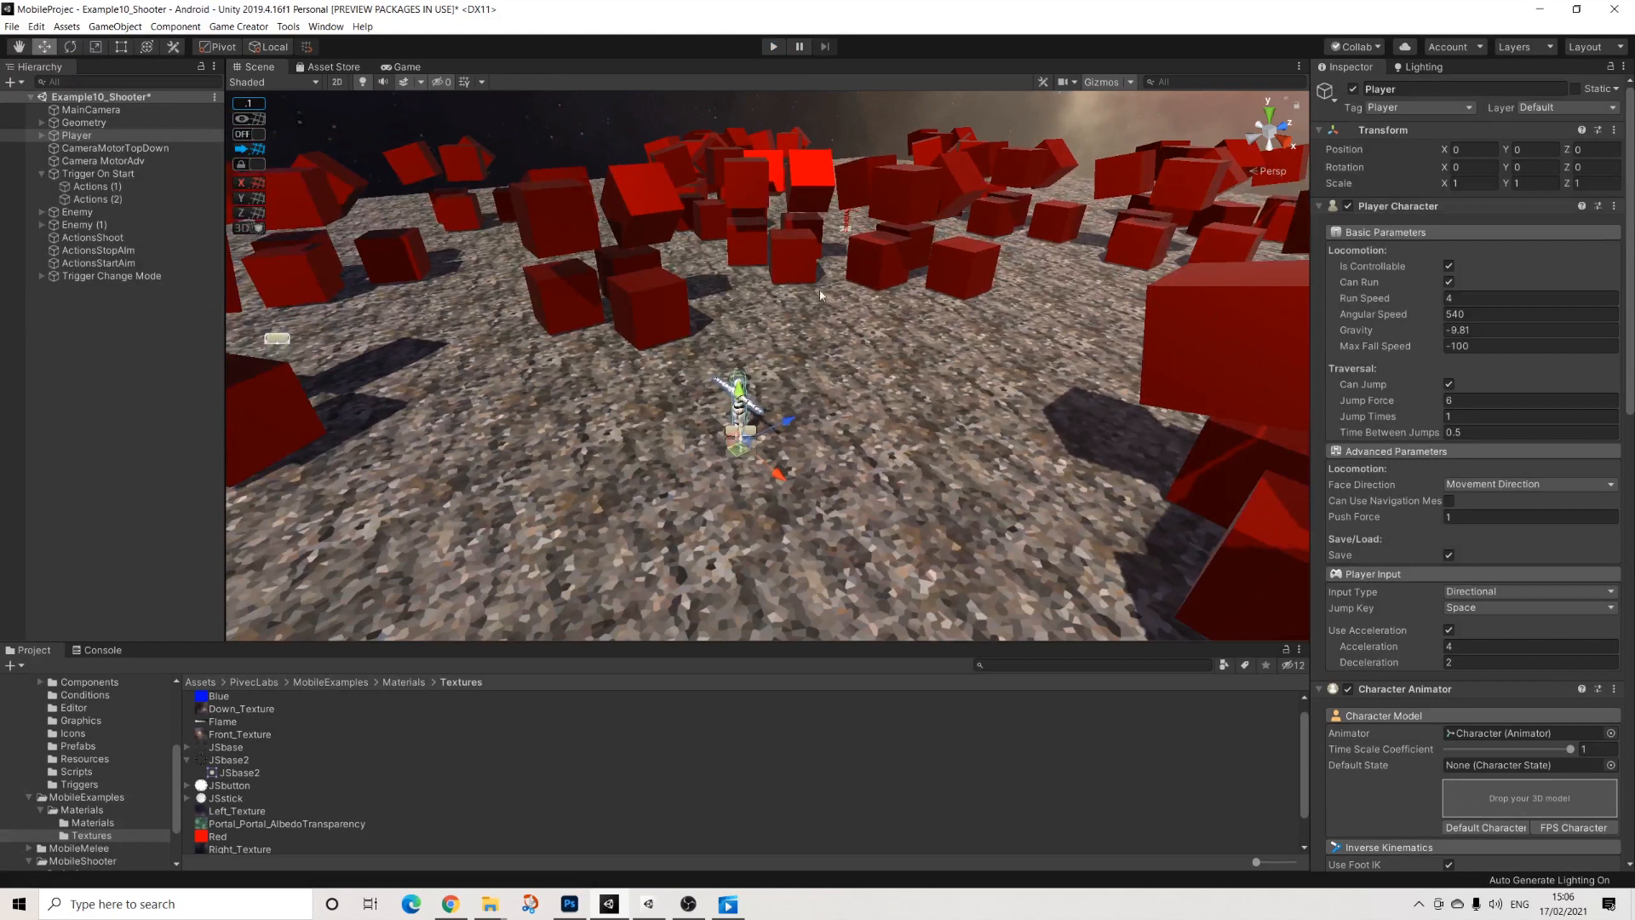
Step: List the example scenes in the MobileExamples folder and collapse the PivecLabs folder in the project tree
scroll(696, 440, up, 3)
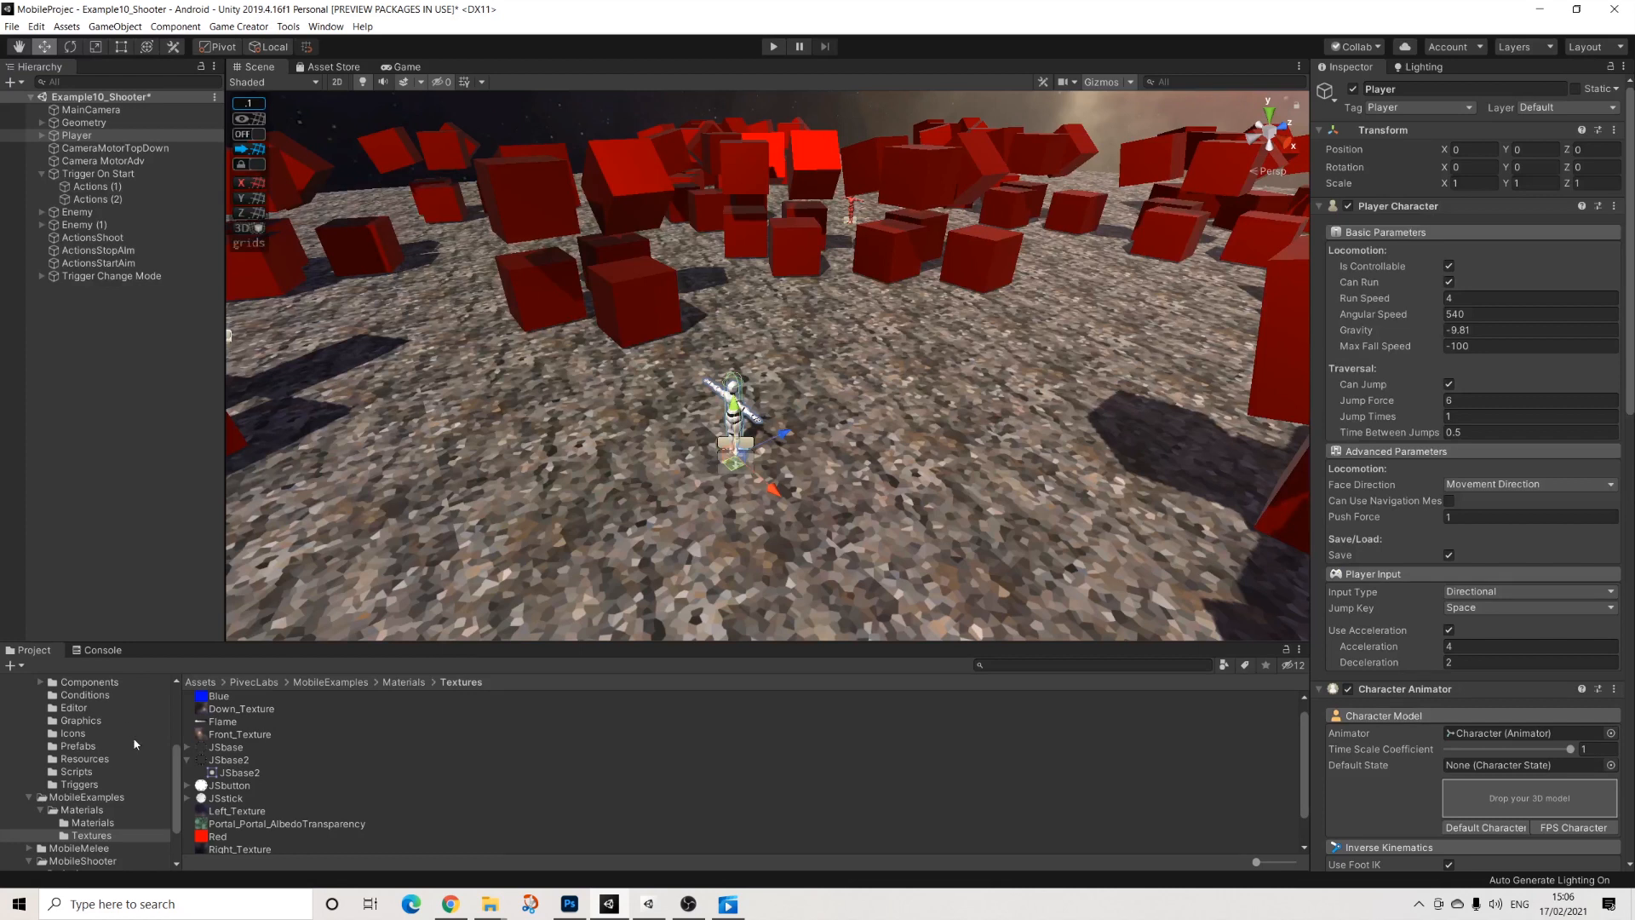
click(86, 797)
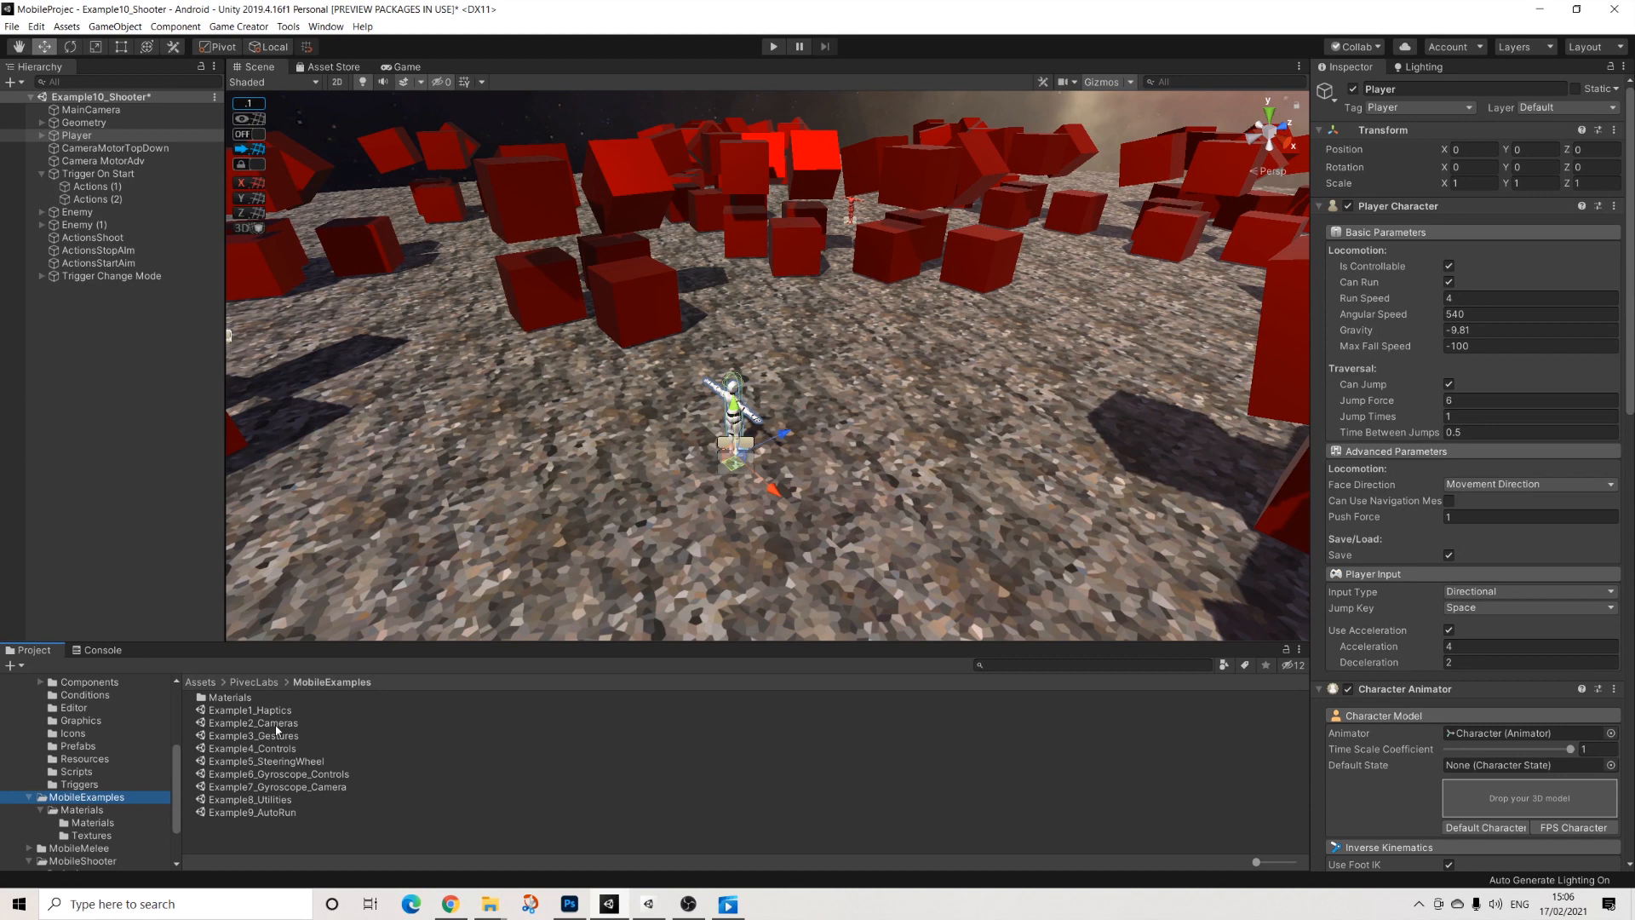
scroll(103, 766, up, 3)
click(19, 790)
scroll(704, 456, down, 5)
middle_drag(703, 455, 680, 509)
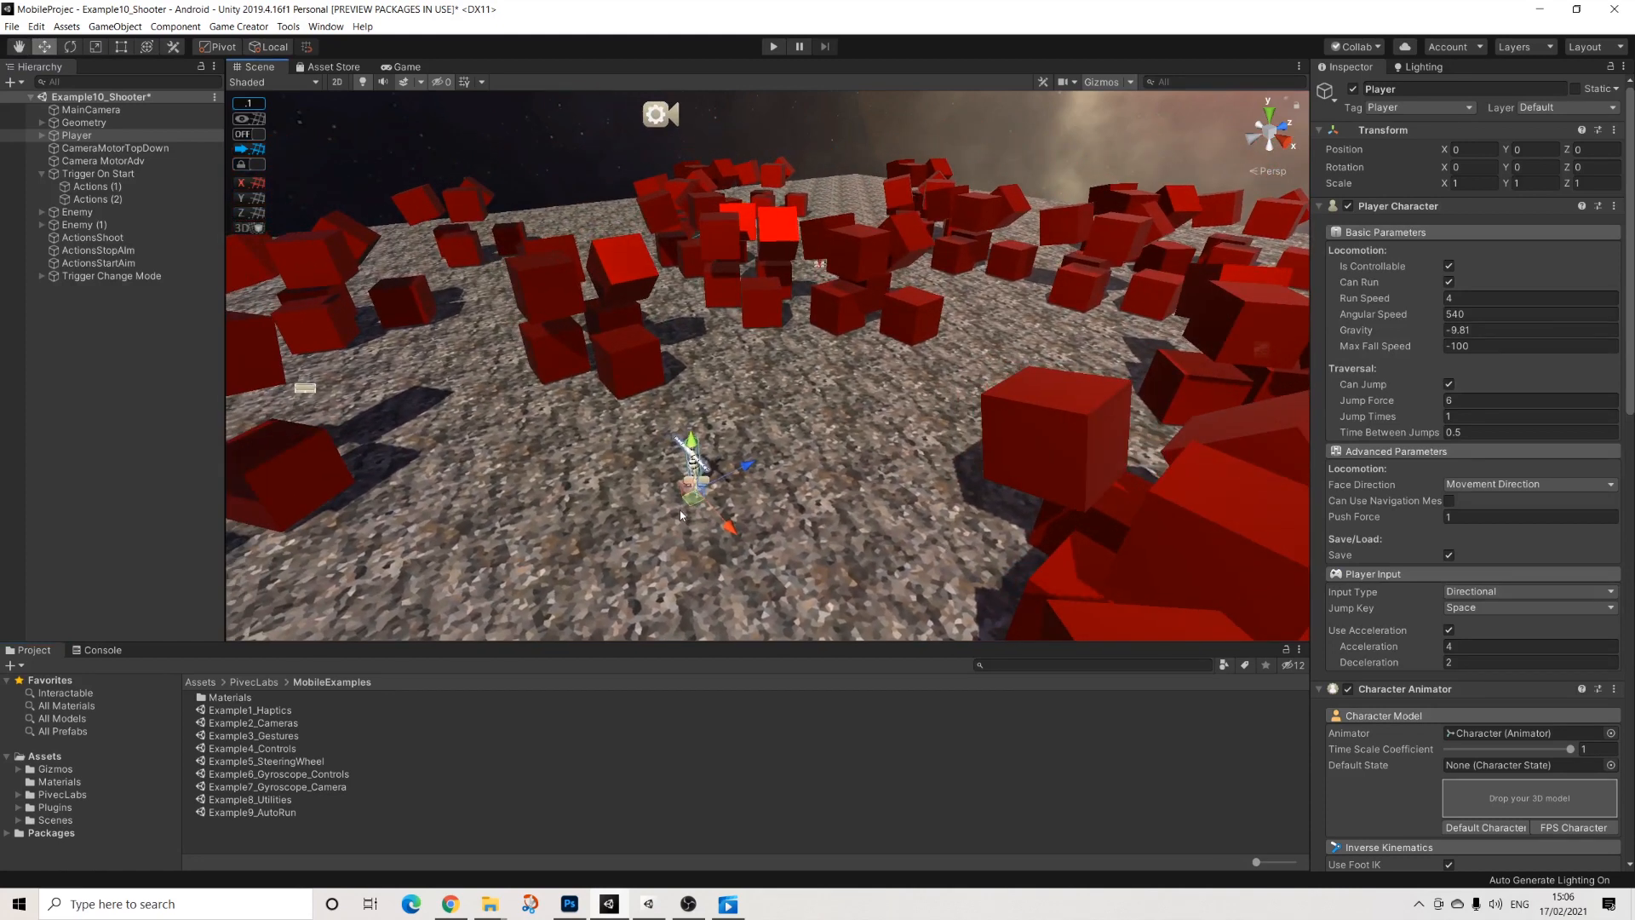